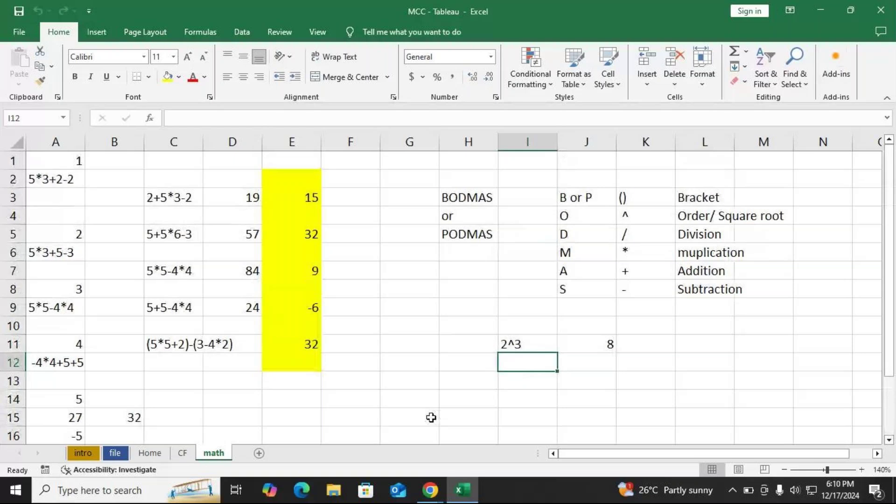
- Look over the sample data in the desktop's SampleSuperstore file, close it and return to the math sheet of the MCC - Tableau workbook
scroll(289, 353, "down", 1)
scroll(290, 352, "down", 6)
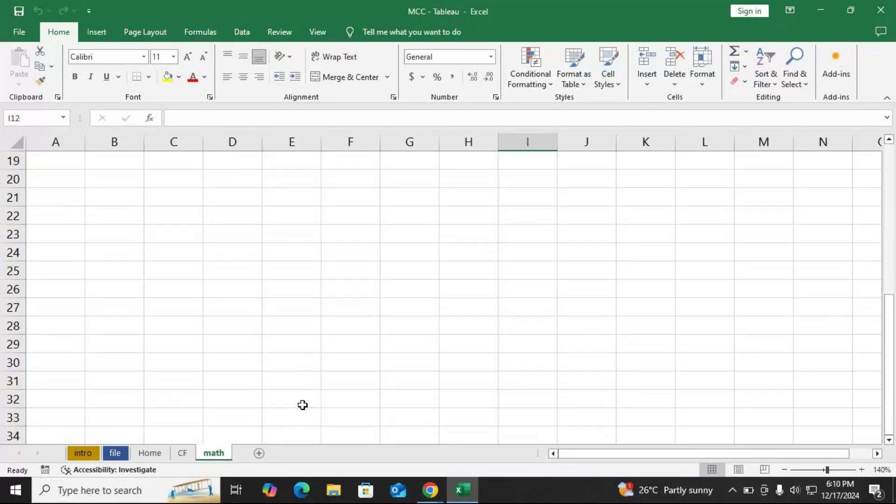
left_click(822, 12)
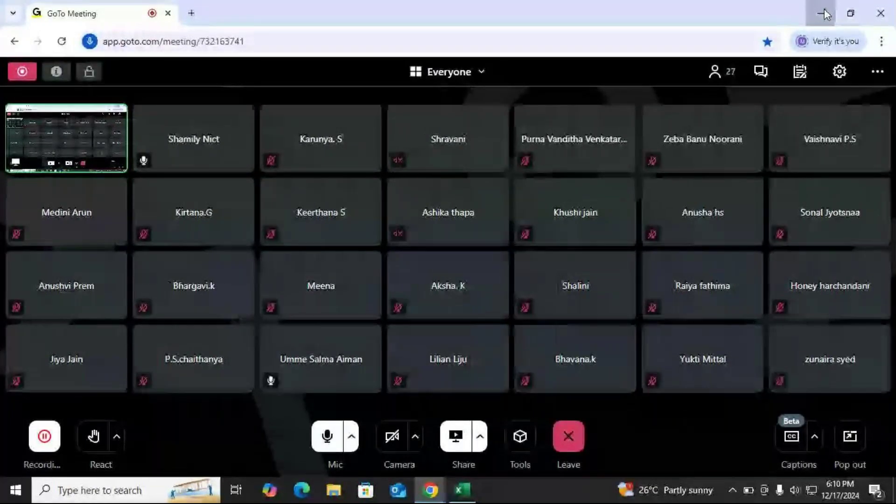
left_click(824, 12)
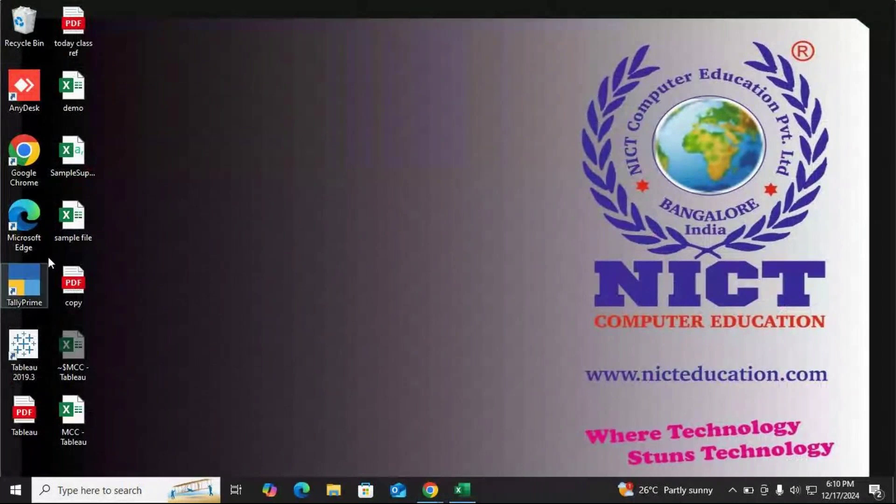
double_click(68, 148)
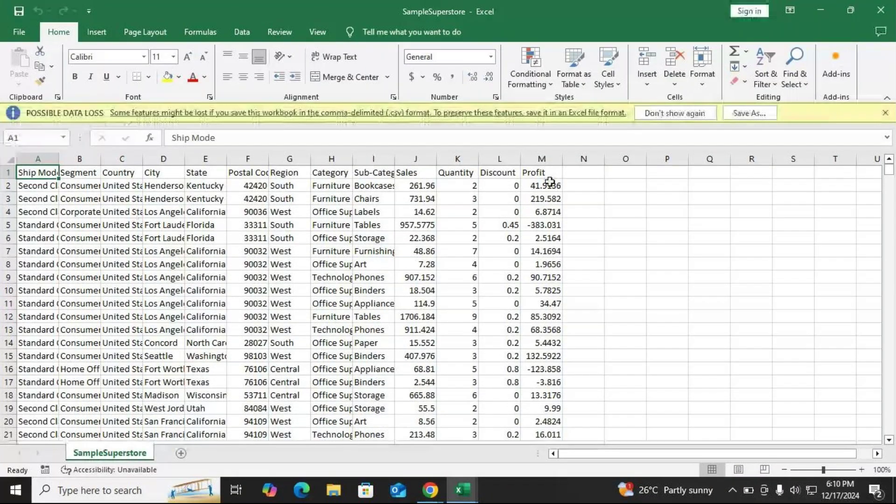
left_click(881, 10)
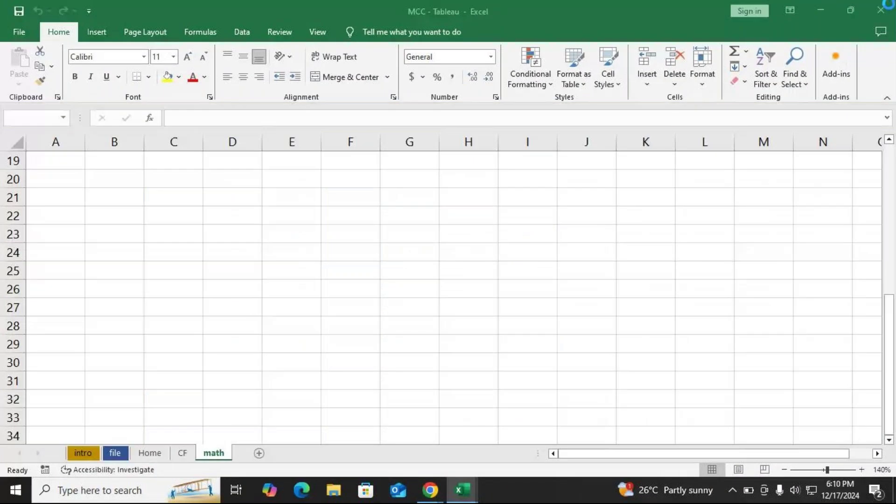
left_click(824, 12)
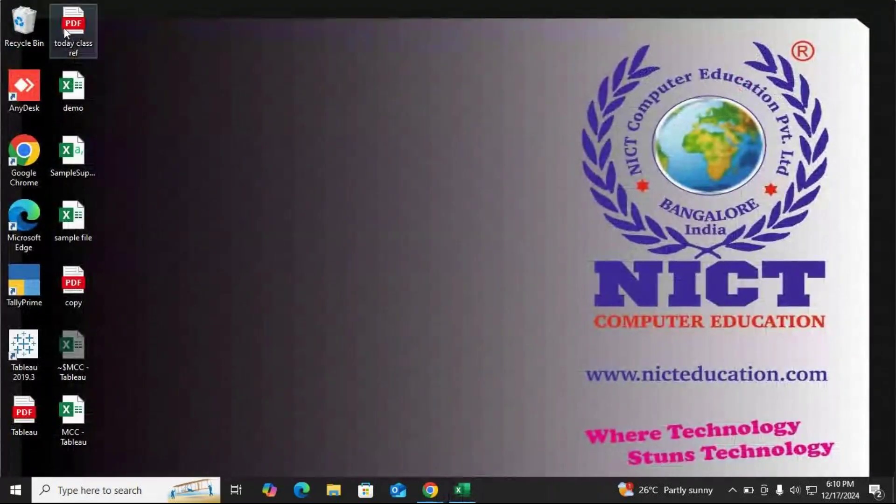
left_click(462, 489)
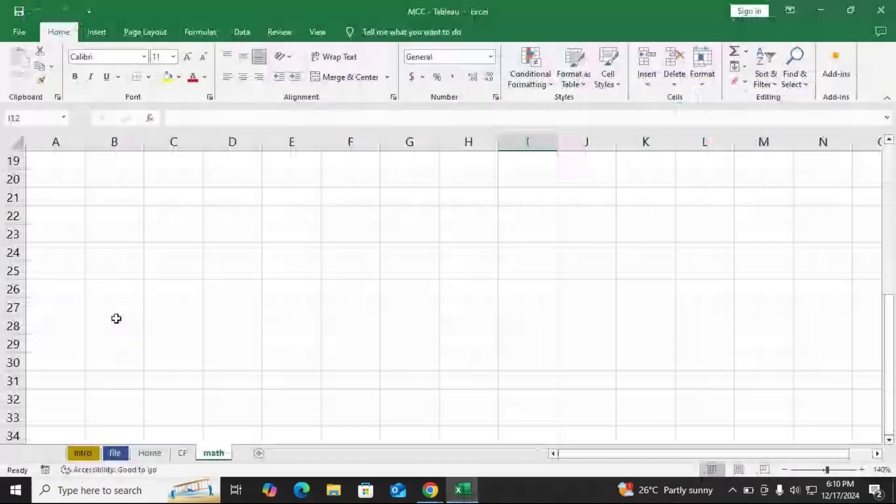
- Enter the column heading Names in cell B18 below the existing math exercises
scroll(110, 315, "down", 2)
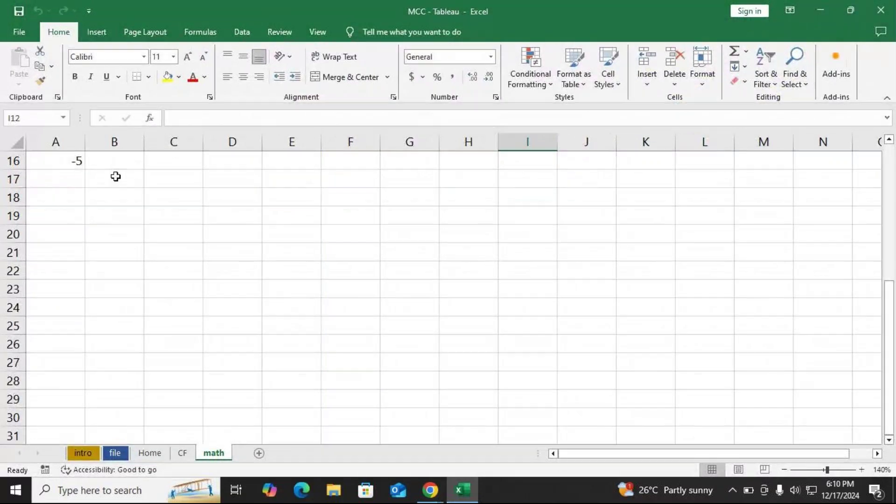
left_click(110, 201)
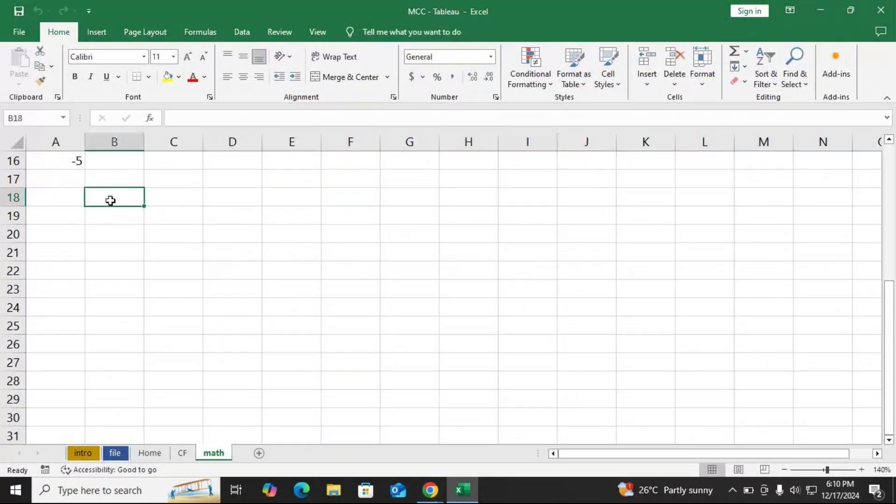
type("Names")
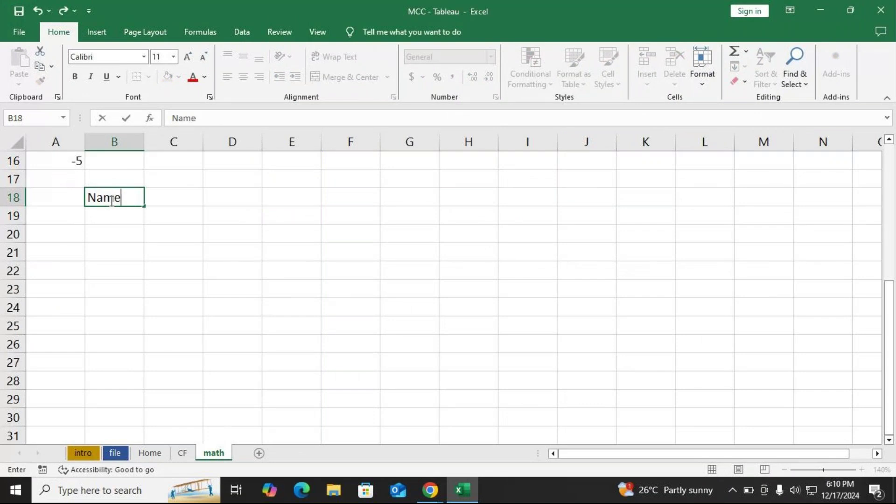
key("Return")
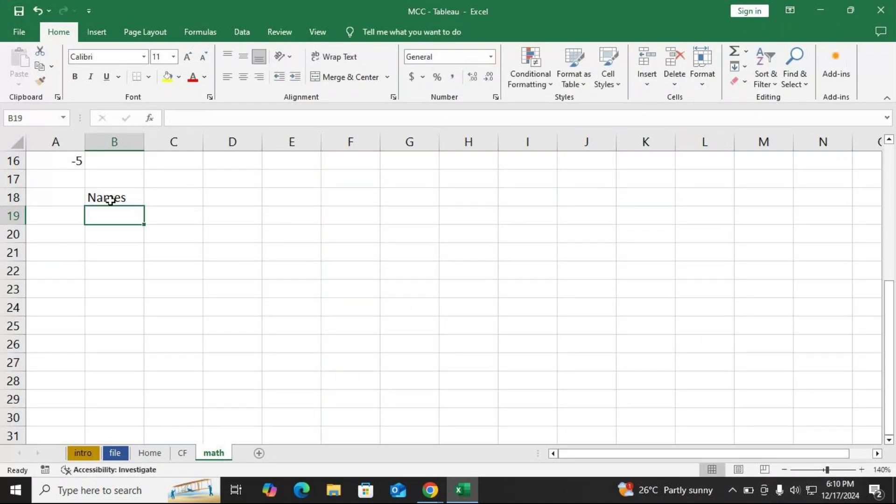
- Enter four sample first names, one per row, in cells B19 to B22 under the Names heading
type("Suma")
key("Return")
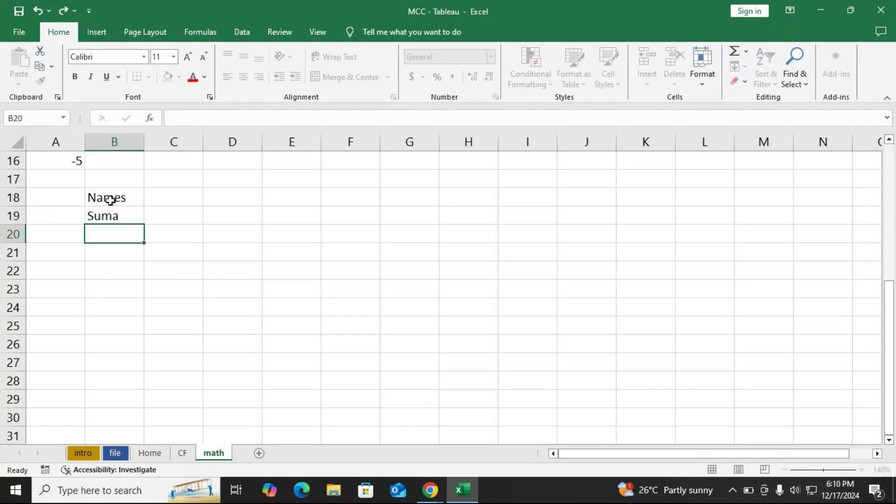
type("Tara")
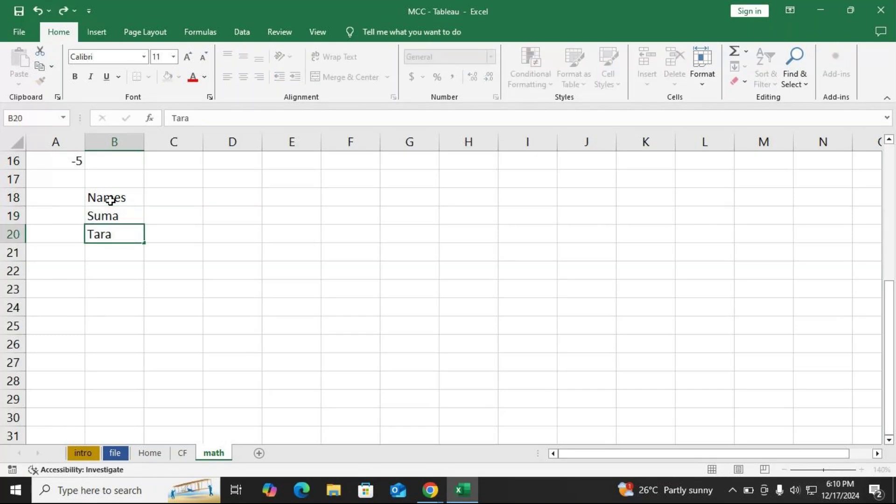
key("Return")
type("Venu")
key("Return")
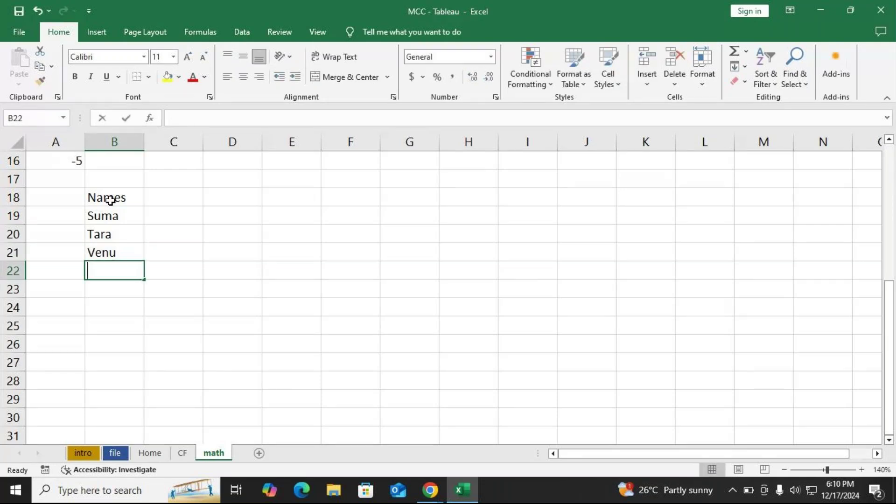
type("Rudra")
key("Return")
- Continue the Names list with four more different first names in cells B23 to B26
type("K")
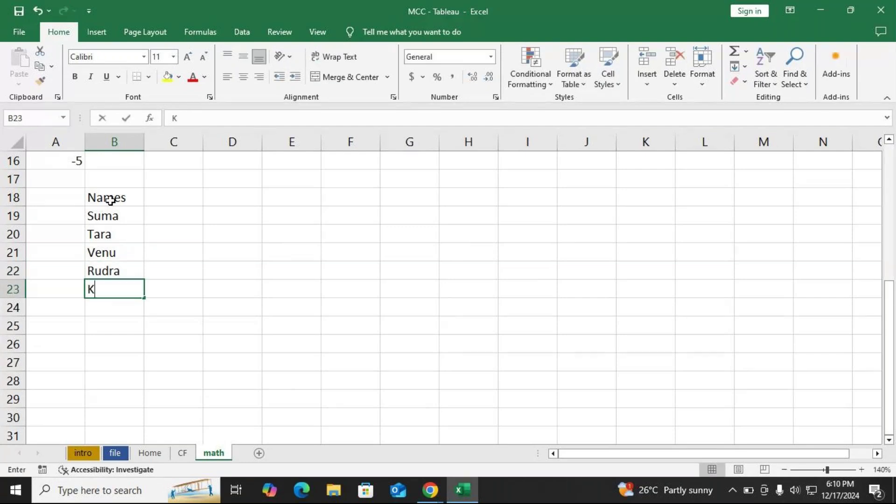
type("rish")
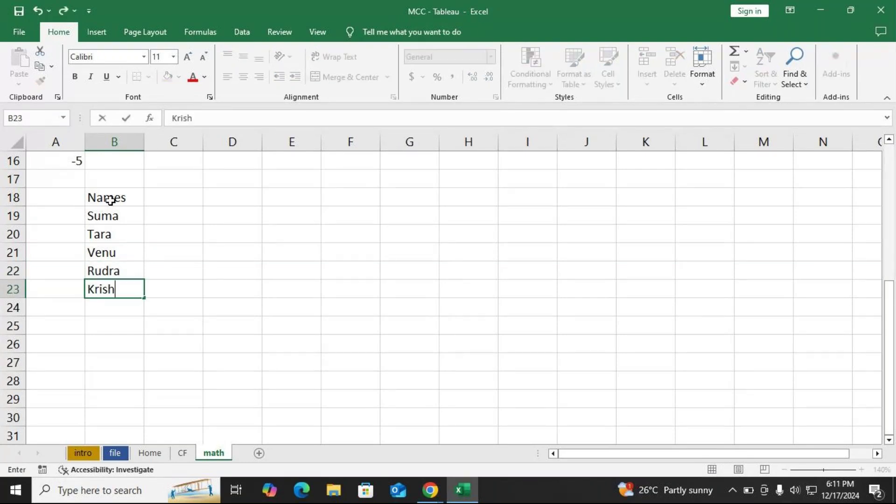
key("Return")
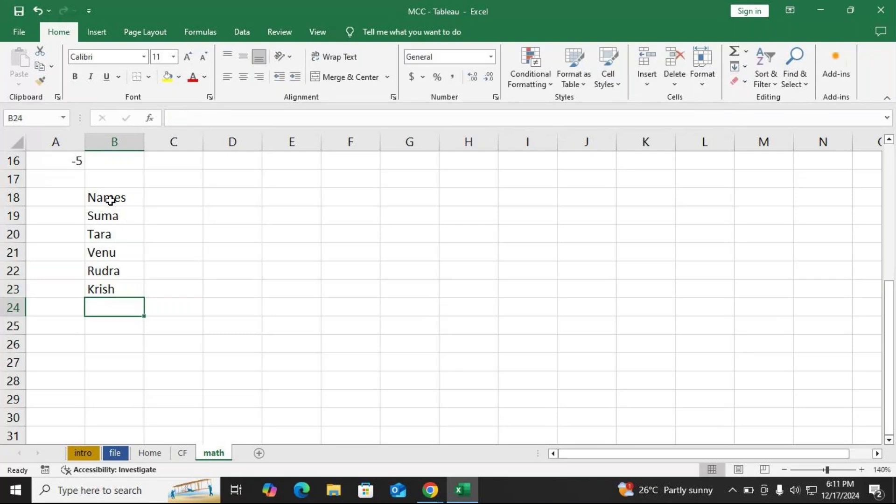
type("Mitra")
key("Return")
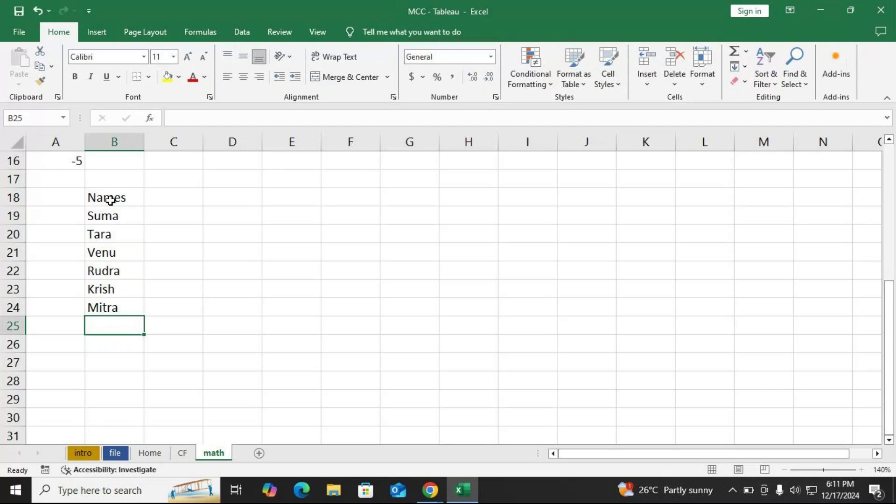
type("Me")
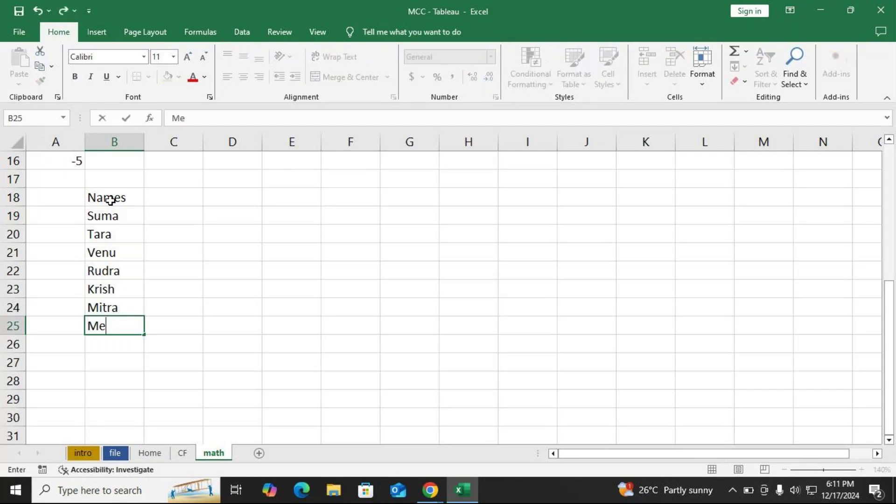
type("ena")
key("Return")
type("Tina")
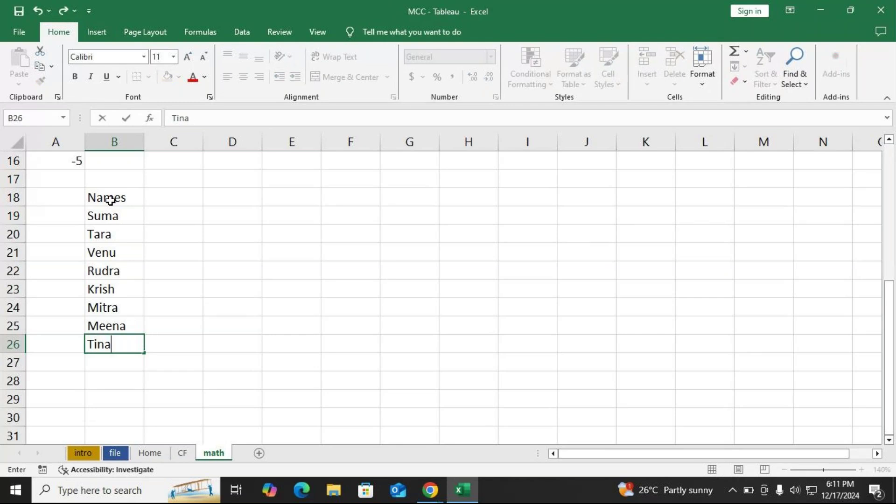
key("Return")
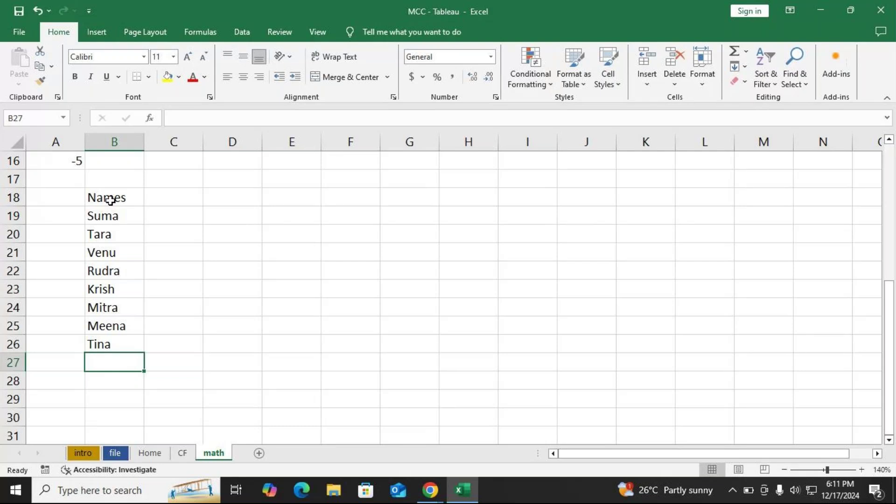
- Add two more first names to the Names list in cells B27 and B28, with only the initials capitalised
type("Anu")
key("Return")
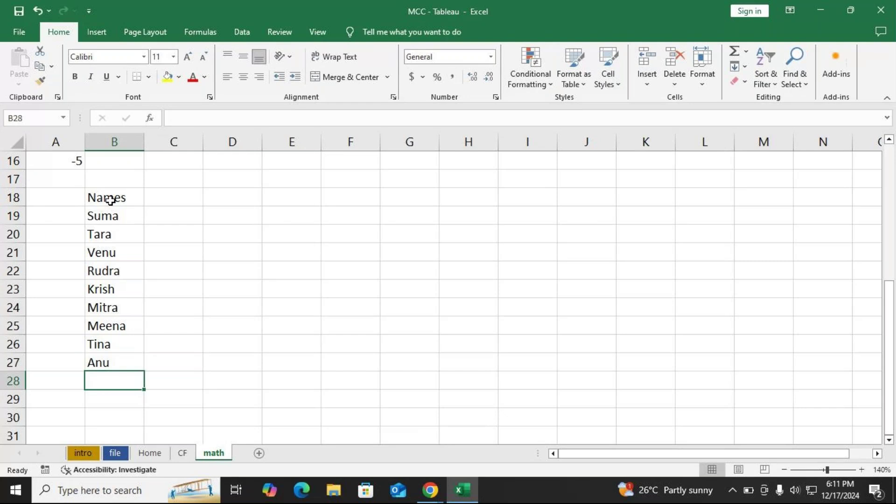
type("BALA")
key("BackSpace")
key("BackSpace")
key("BackSpace")
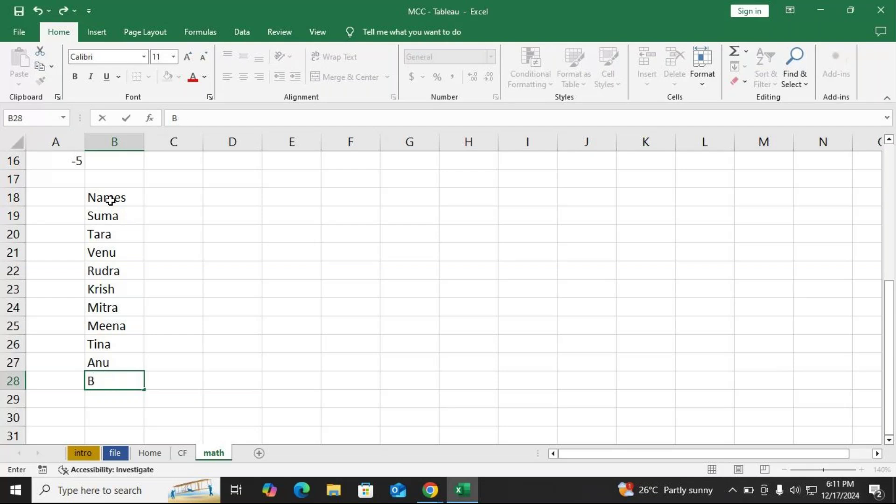
type("ala")
key("Return")
- Add two further first names to the Names list in cells B29 and B30
type("C")
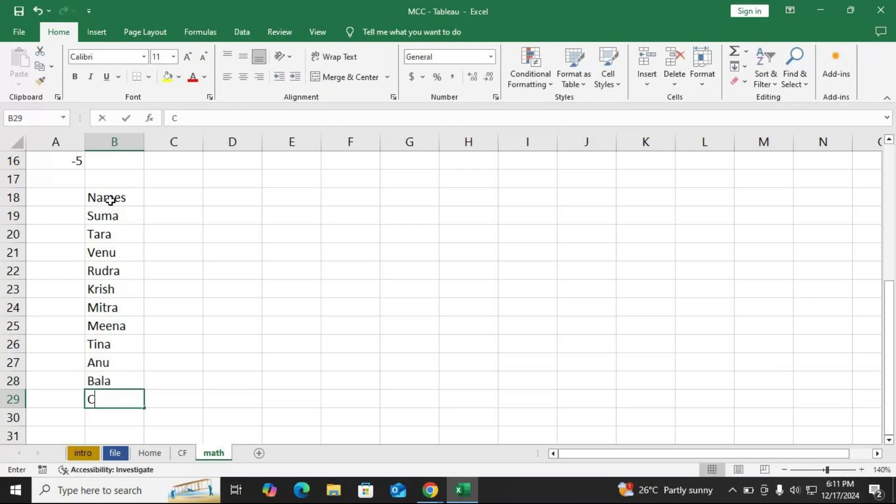
key("BackSpace")
type("David")
key("Return")
type("Y")
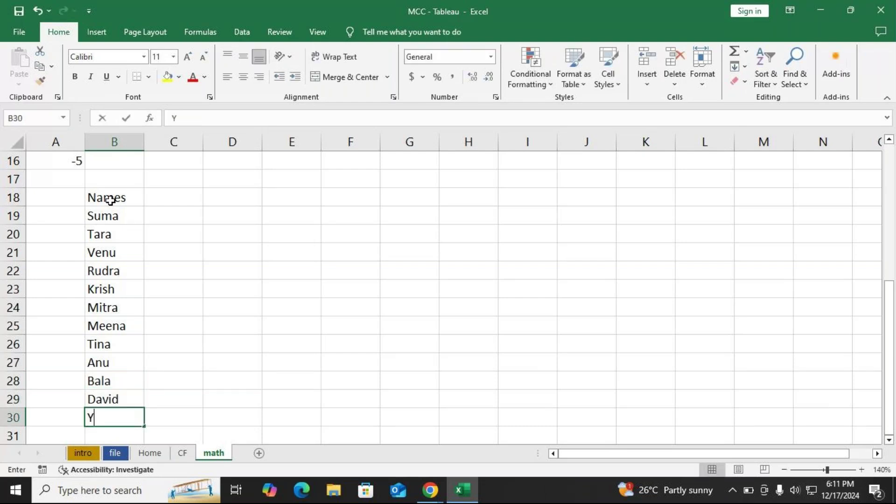
type("usu")
key("BackSpace")
type("uf")
key("Return")
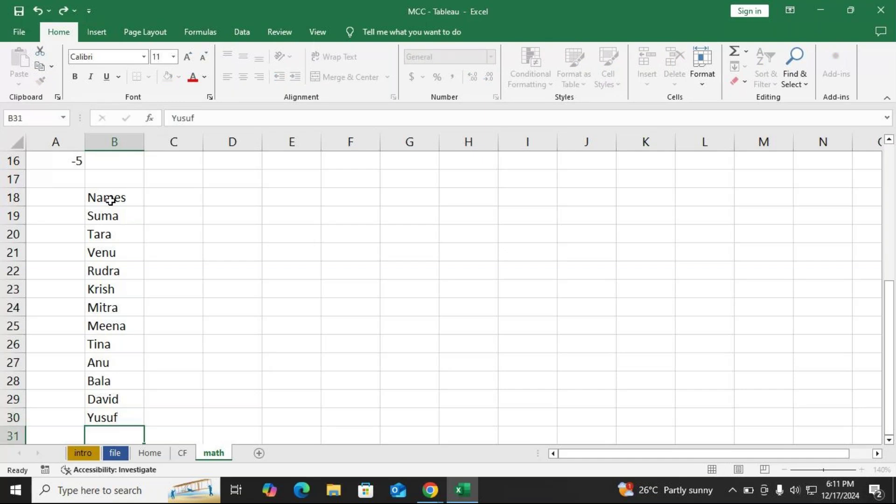
- Extend the Names list with two new first names in cells B31 and B32
type("S")
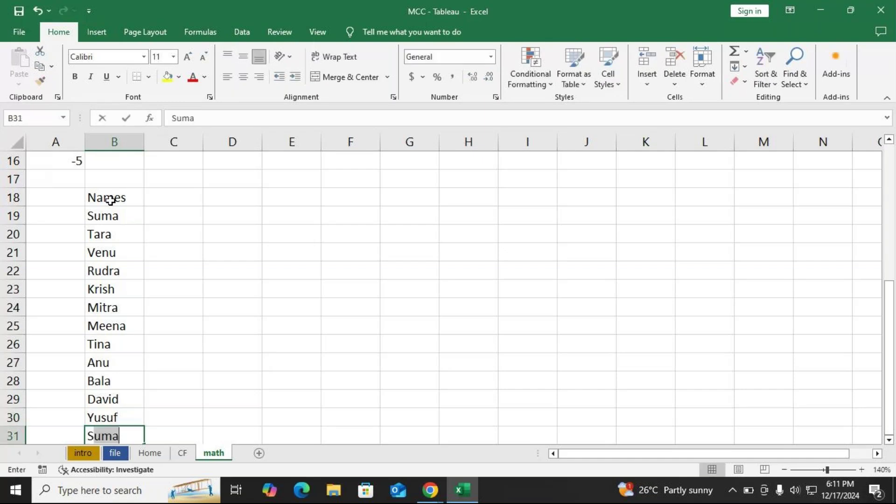
type("anjay")
key("Return")
type("Gu")
key("BackSpace")
type("out")
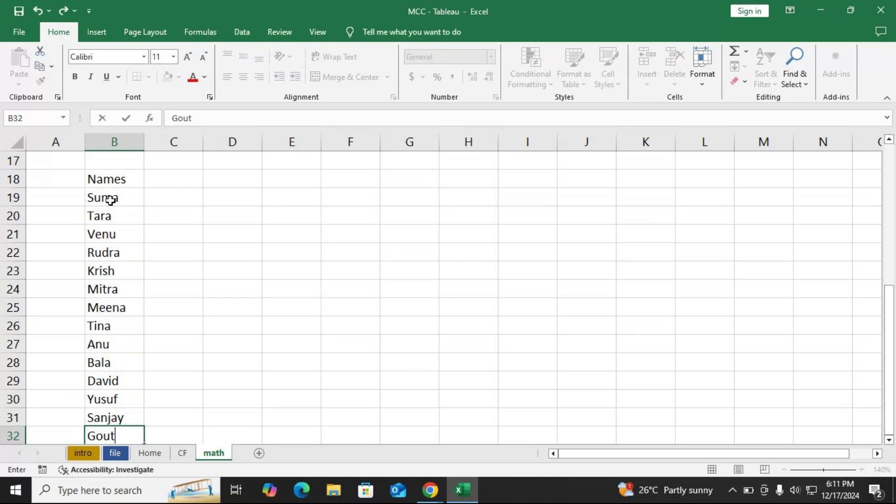
type("han")
key("BackSpace")
type("m")
key("Return")
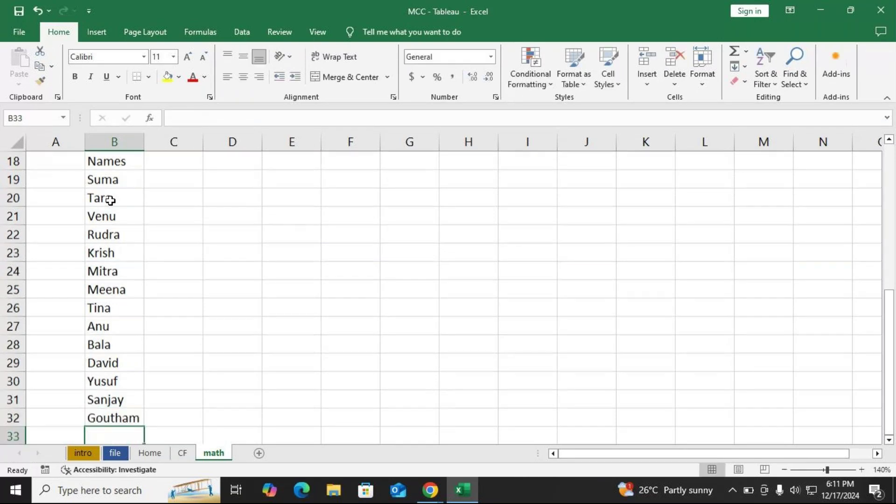
- Complete the Names list with a fifteenth first name in cell B33
type("Sa")
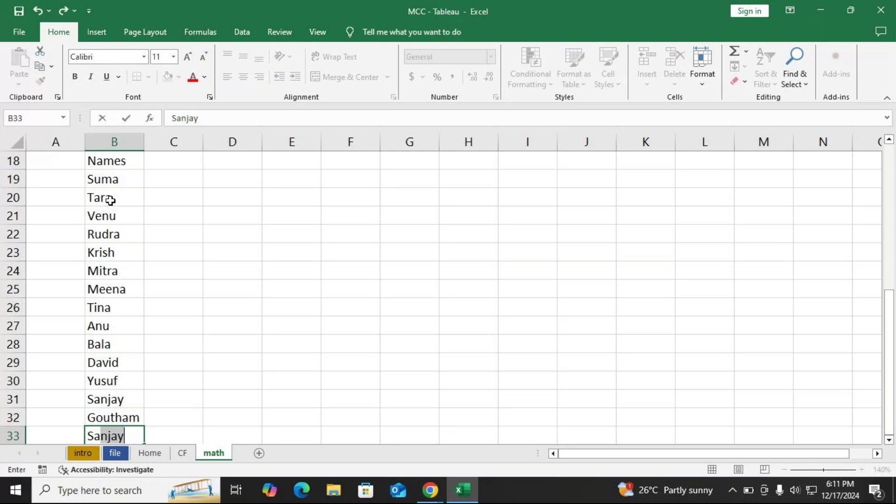
type("nya")
key("BackSpace")
key("BackSpace")
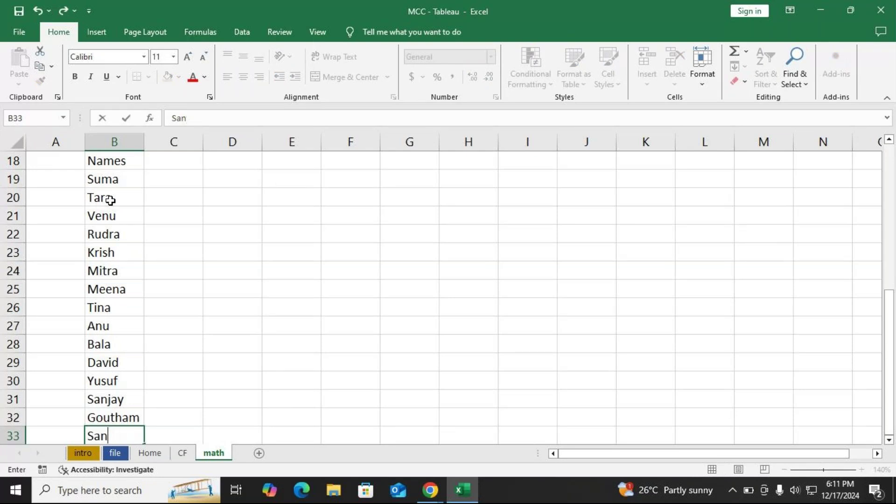
key("BackSpace")
type("ndya")
key("BackSpace")
type("a")
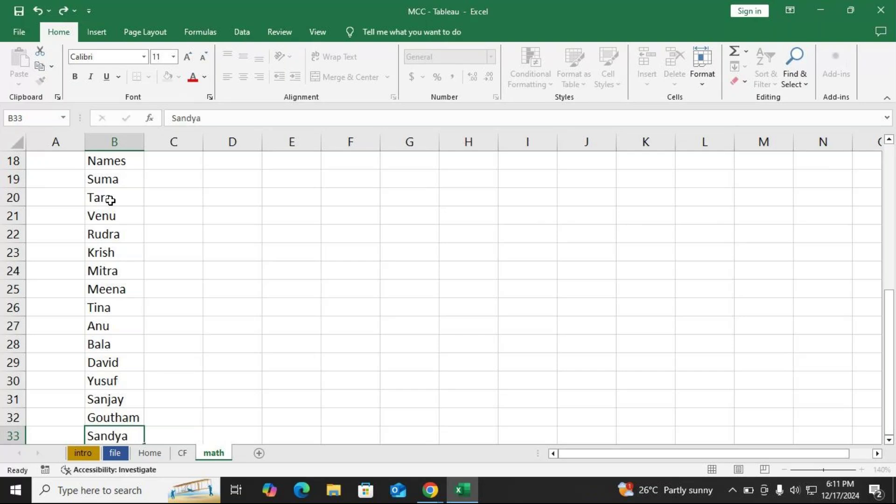
key("Return")
- Reduce the sheet zoom to 120% so the whole Names list from B18 to B33 fits in view
scroll(131, 195, "up", 1)
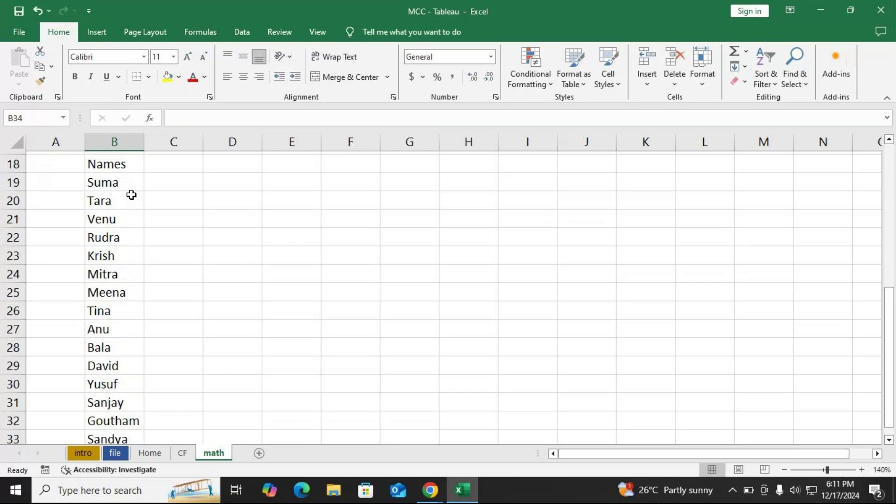
left_click(784, 469)
left_click(784, 469)
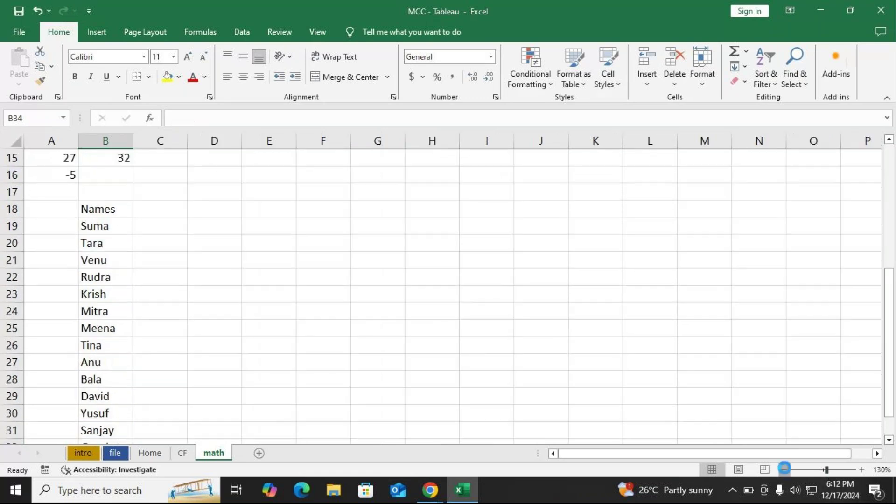
scroll(644, 390, "down", 1)
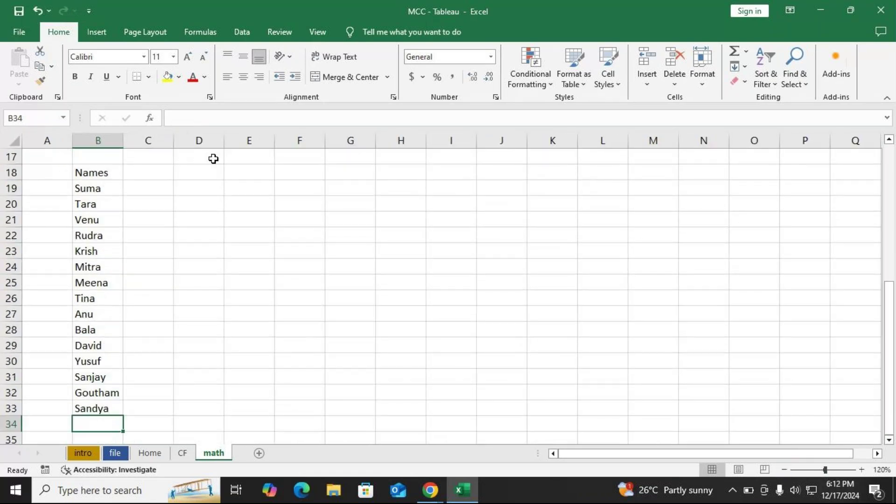
- Enter the subject headings Sub1, Sub2, Sub3, Sub4 and Sub5 in cells C18 to G18, beside the Names heading
left_click(154, 177)
type("Sub1")
key("Tab")
type("Sub2")
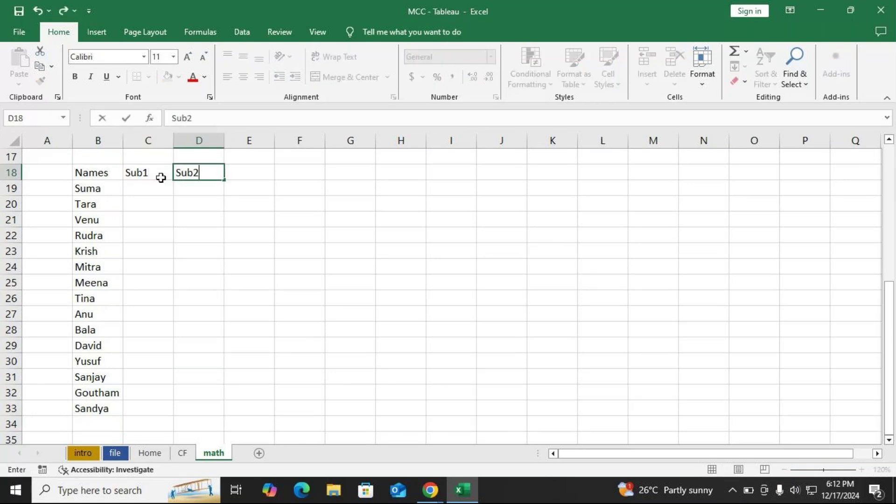
key("Tab")
type("Sub3")
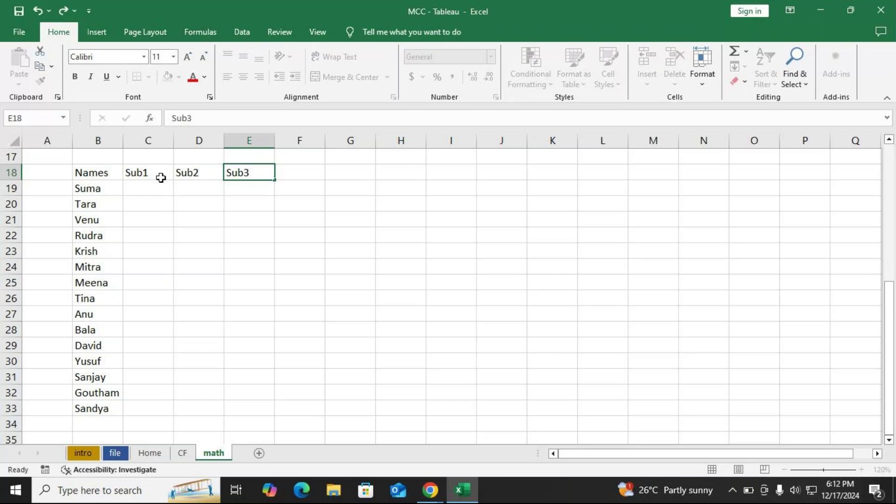
key("Tab")
type("Sub4")
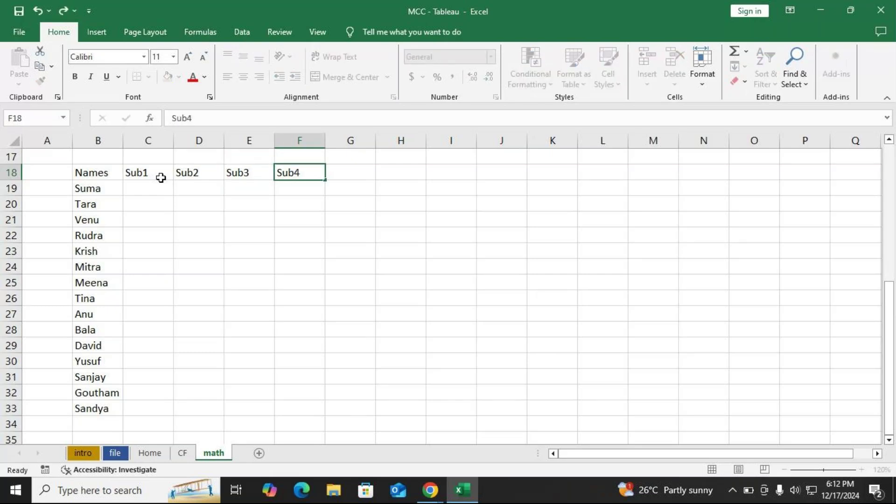
key("Tab")
type("Sub5")
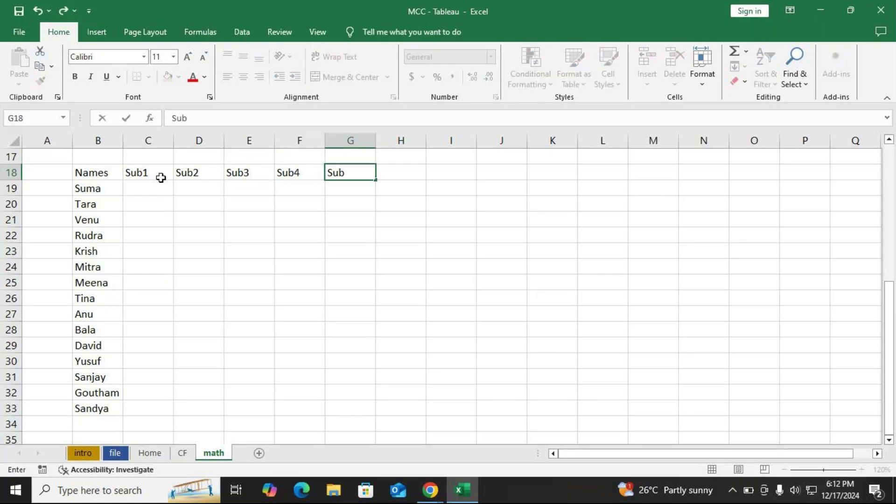
key("Return")
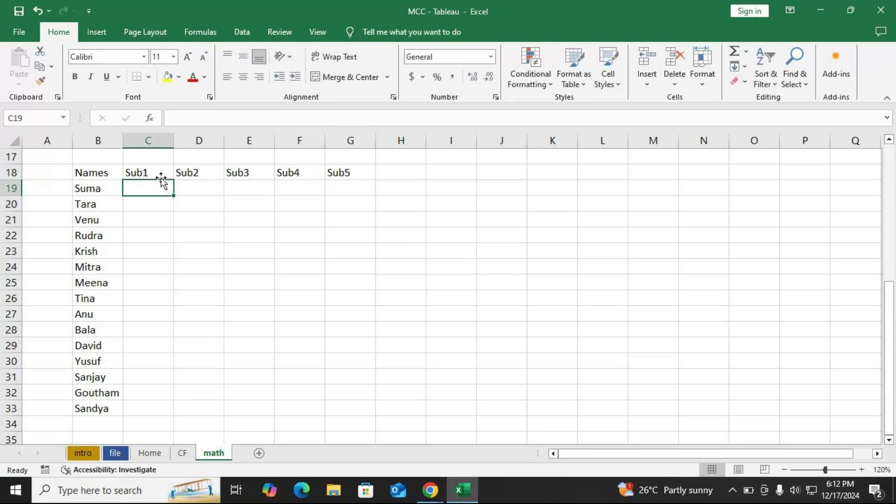
- Add a sixth subject heading, Sub6, in cell H18
left_click(401, 176)
type("S")
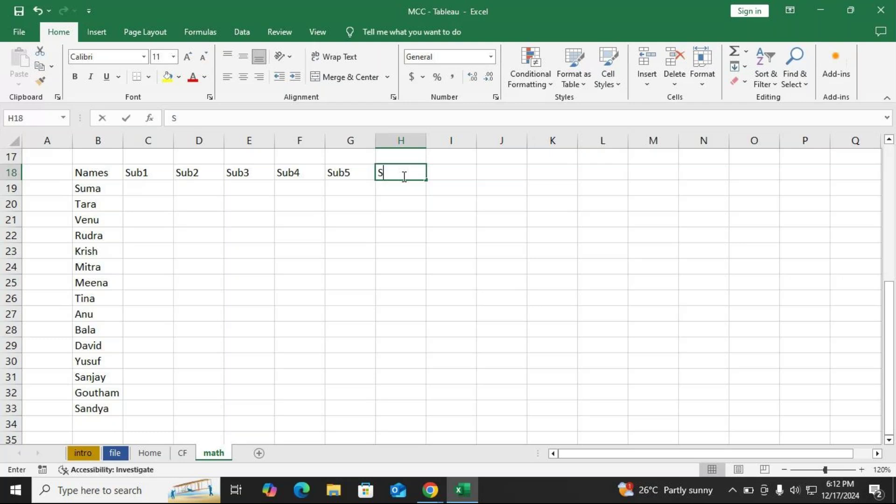
type("ub6")
key("Return")
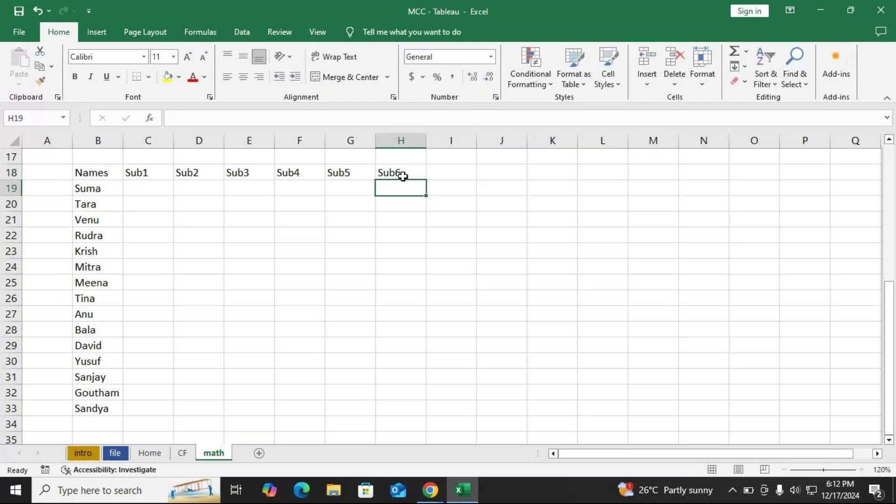
- Enter the formula =RANDBETWEEN(30,95) in cell C19 to generate the first Sub1 mark
left_click(145, 193)
type("=ra")
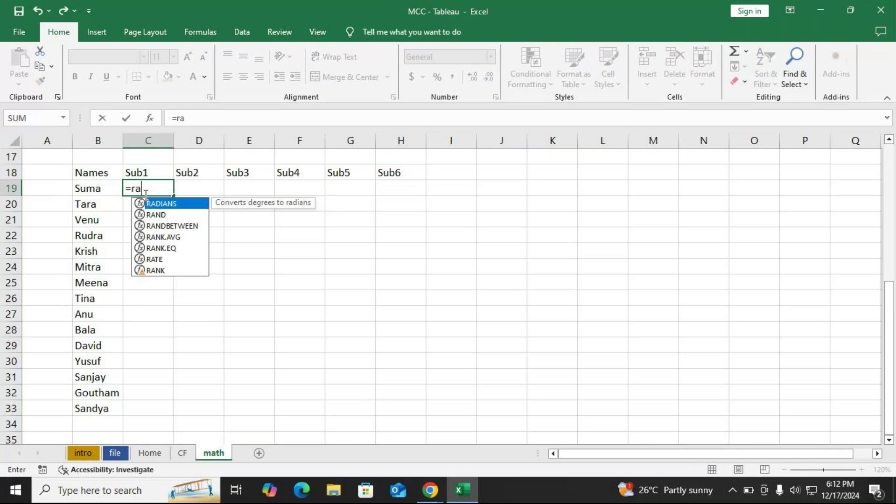
type("nd")
key("Down")
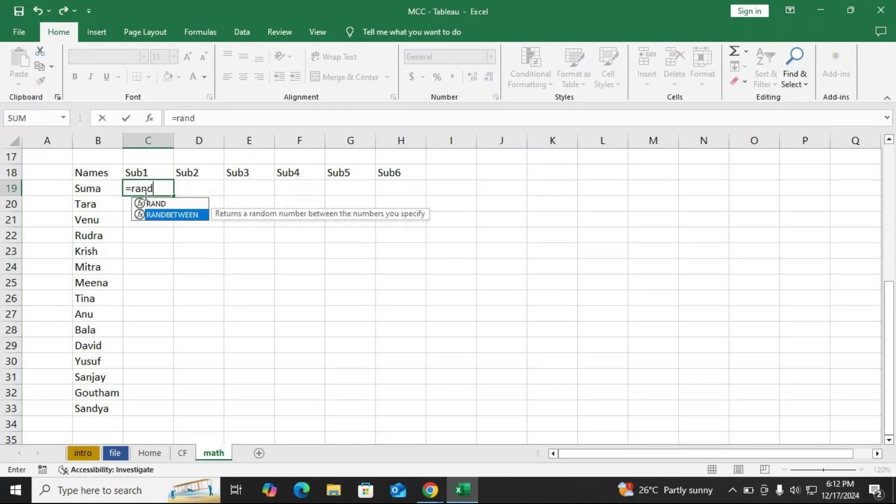
key("Tab")
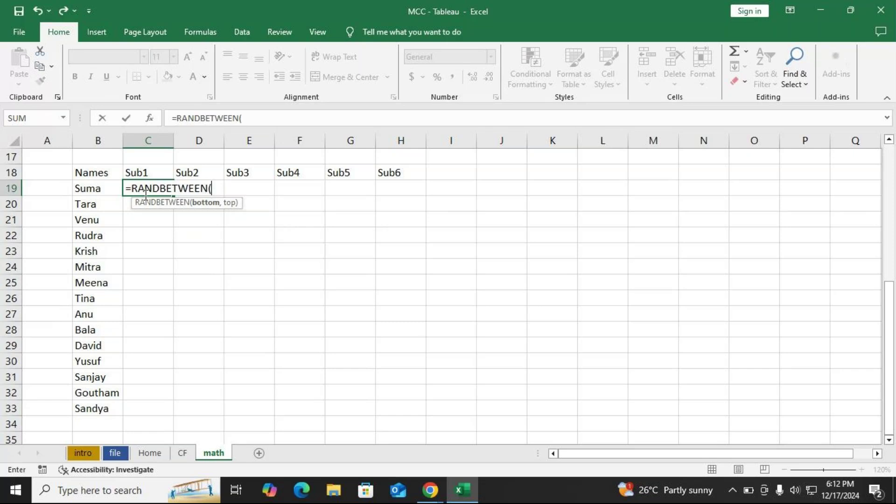
type("30,95")
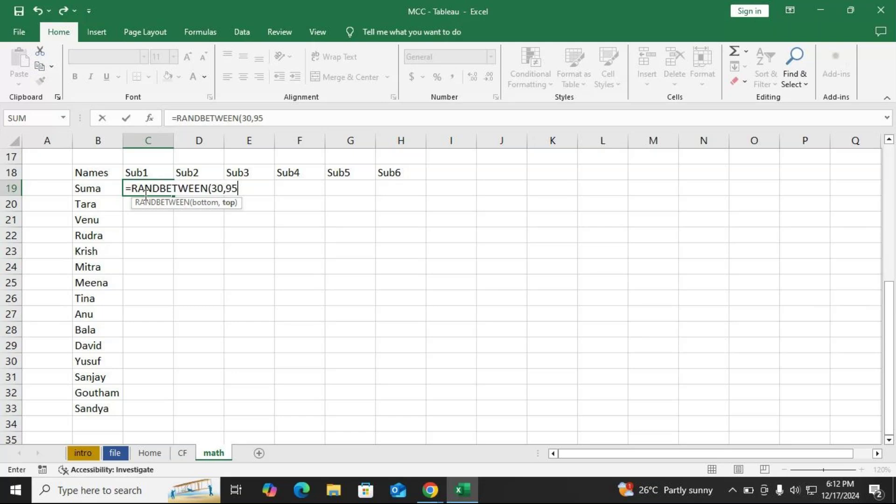
type(")")
key("Return")
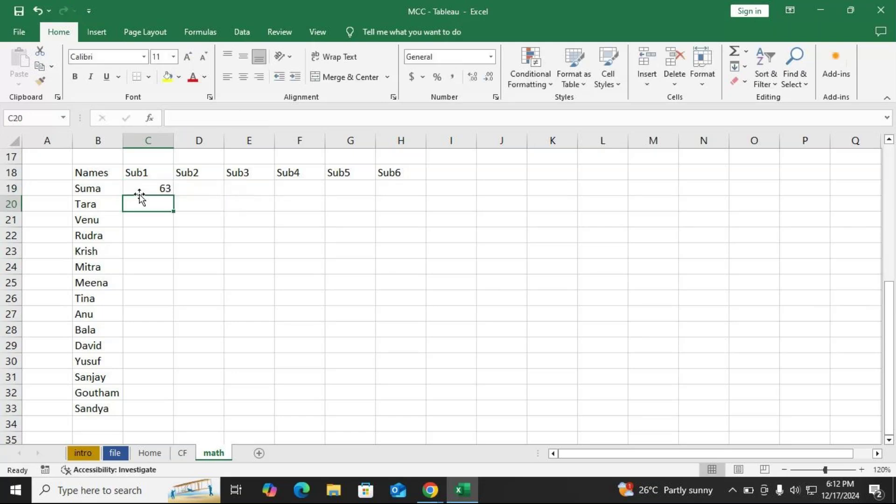
- Fill the random-mark formula from C19 through H33 and replace the formulas in that range with their values
left_click(141, 189)
left_click_drag(175, 196, 414, 398)
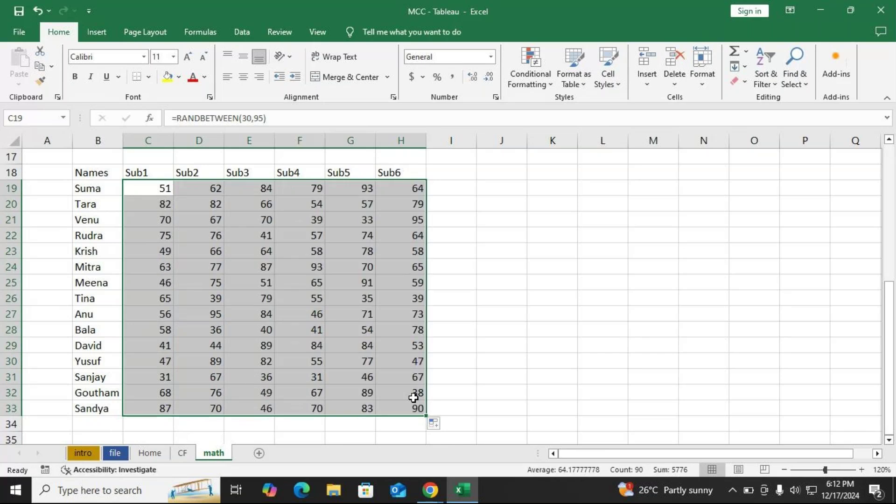
key("ctrl+c")
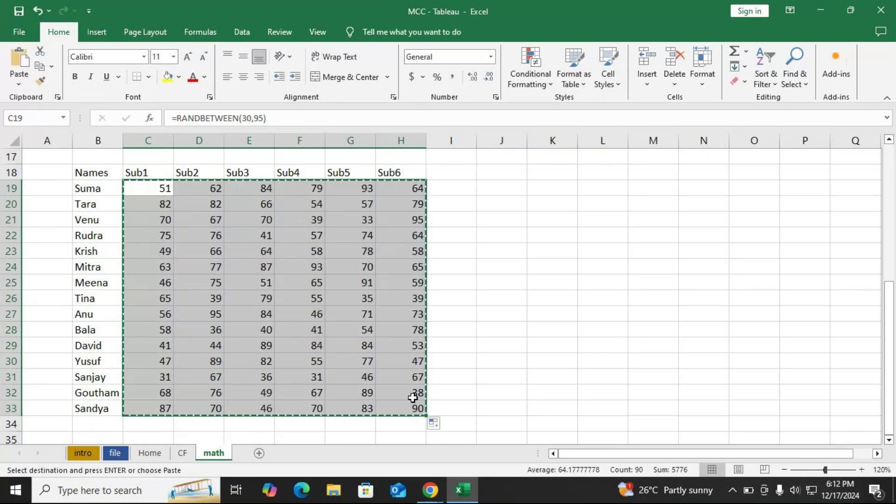
key("ctrl+alt+v")
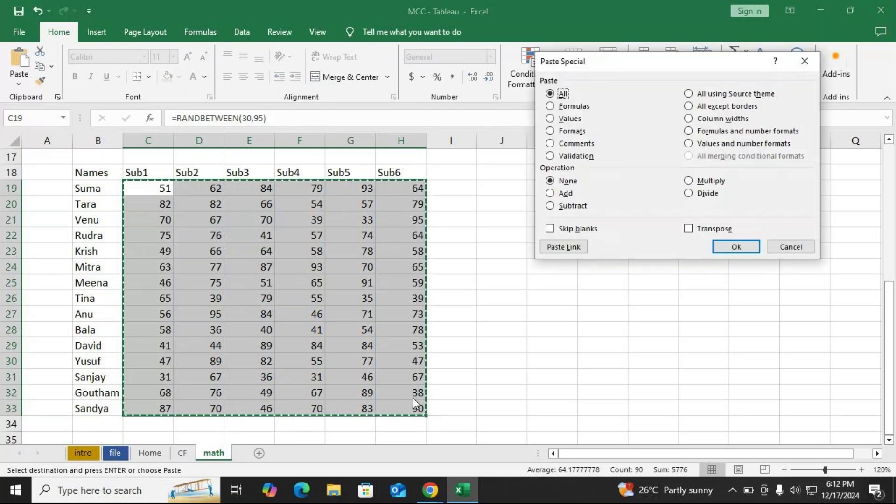
left_click(551, 121)
left_click(742, 248)
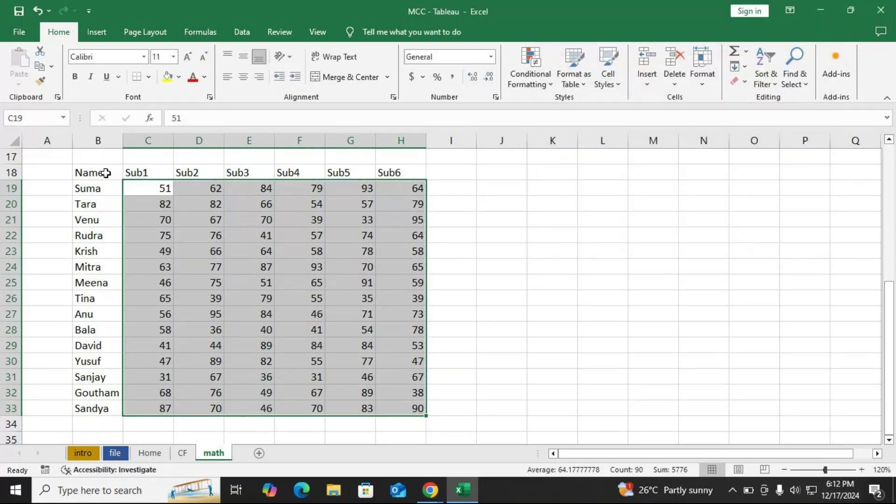
- Apply All Borders to the marks table in B18:H33
left_click_drag(106, 172, 402, 406)
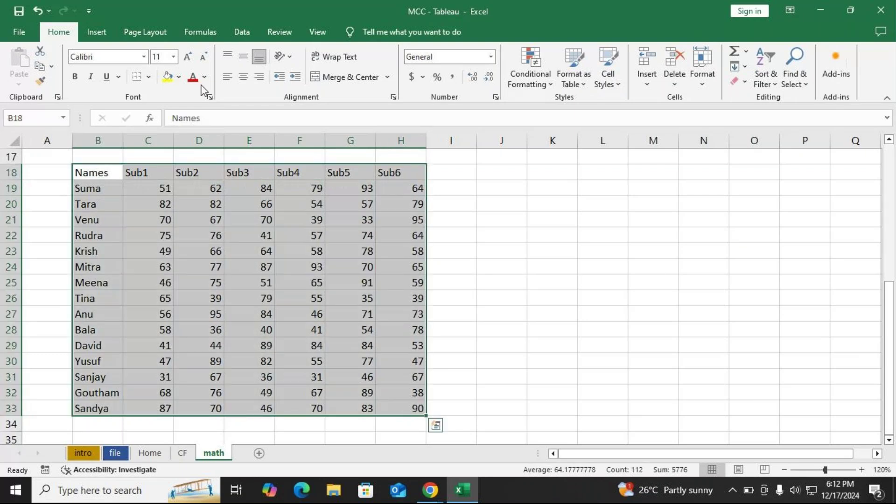
left_click(149, 76)
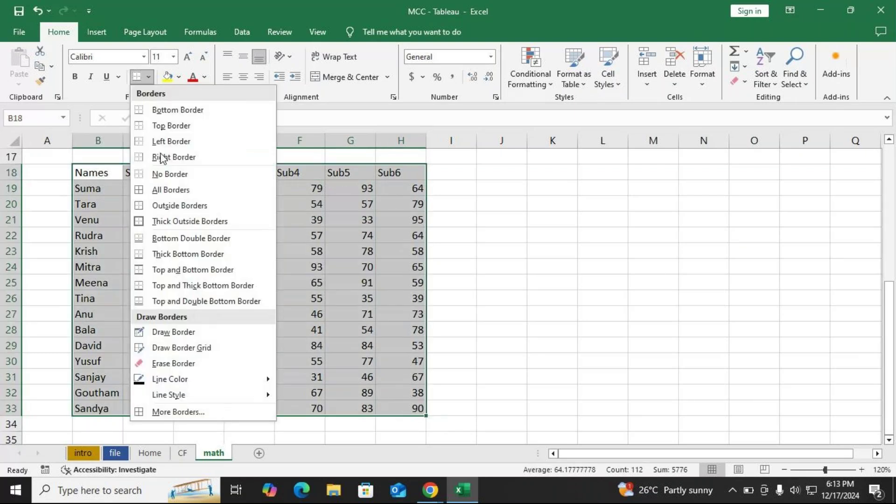
left_click(170, 191)
left_click(443, 178)
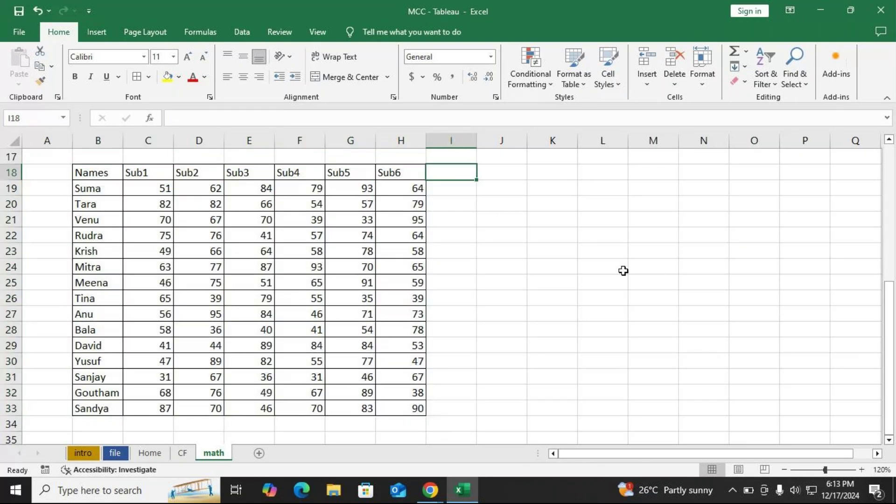
- Switch to the GoTo Meeting, check the participants' chat replies, close the chat and return to the Excel workbook
key("alt+Tab")
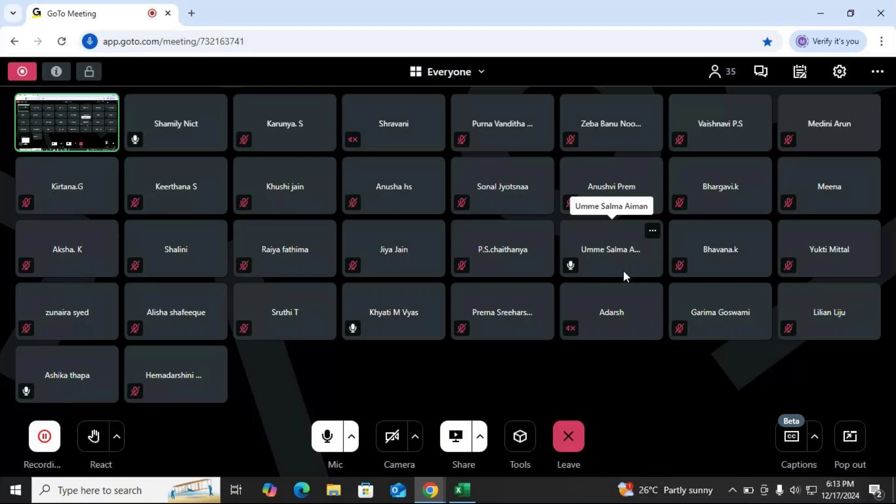
key("alt+Tab")
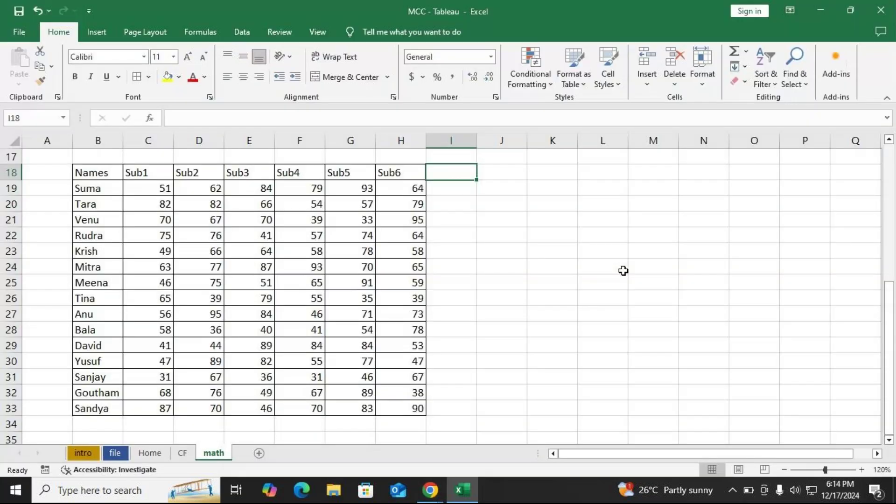
key("alt+Tab")
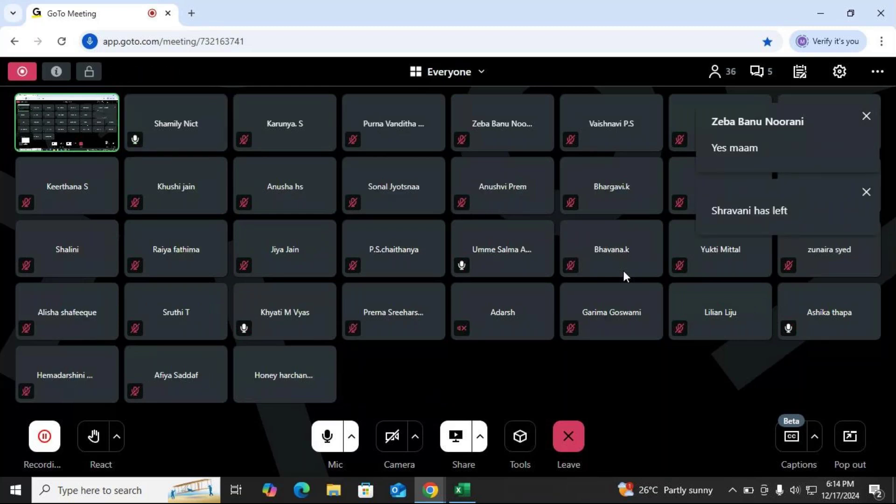
left_click(760, 72)
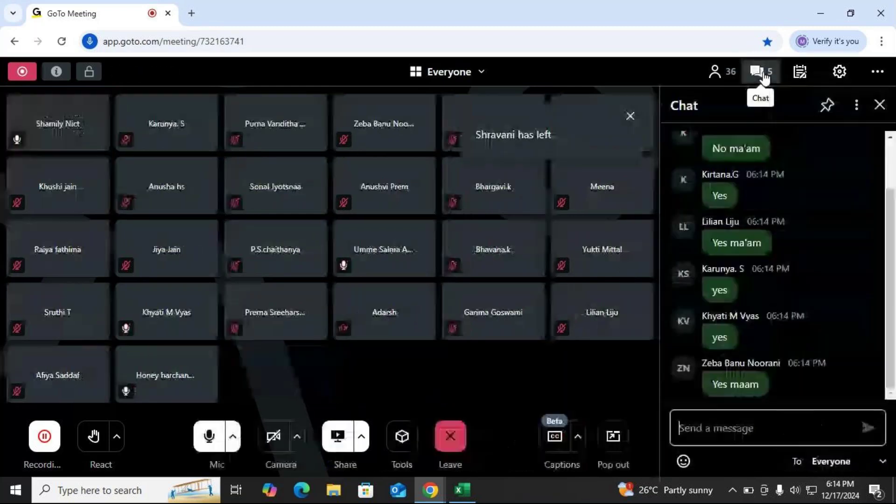
left_click(880, 105)
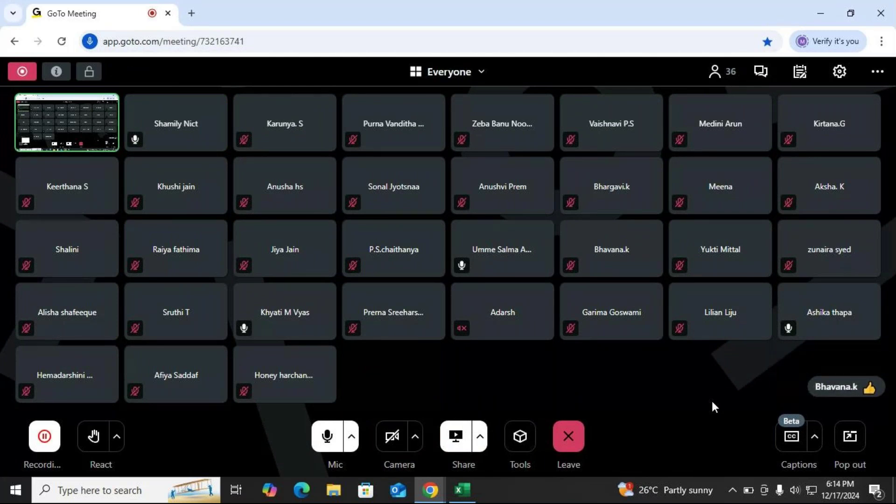
key("alt+Tab")
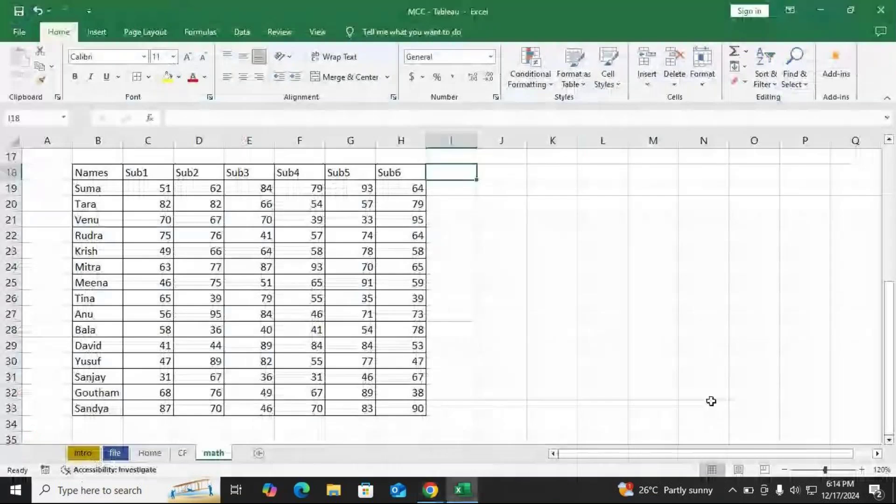
- Add a Total heading in cell I18, beside Sub6
type("Total")
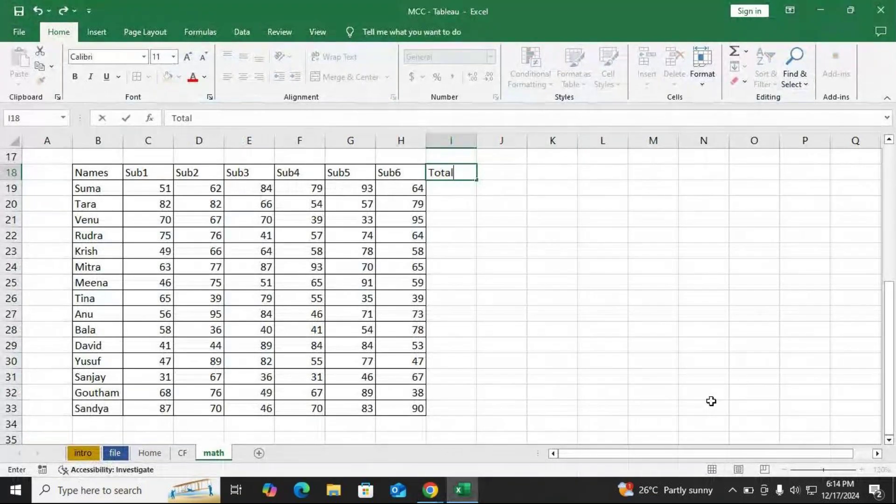
key("Return")
key("Right")
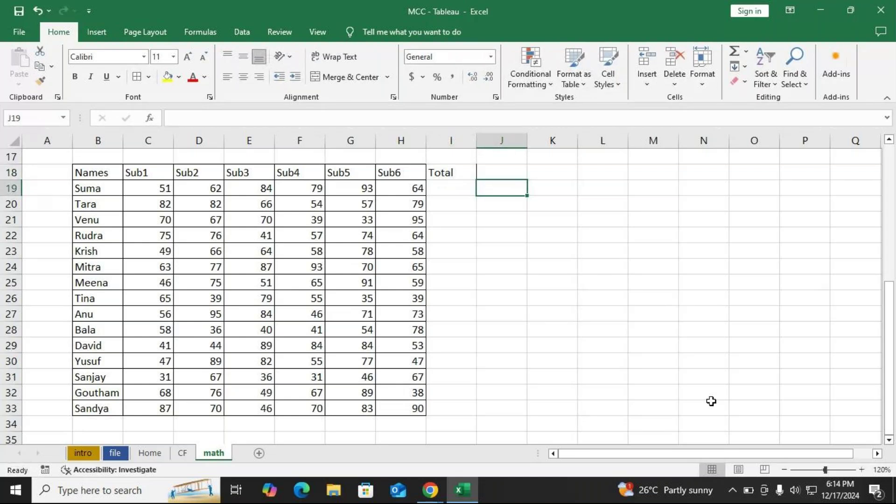
- Insert four blank rows at row 17, above the marks table
key("Up")
key("Up")
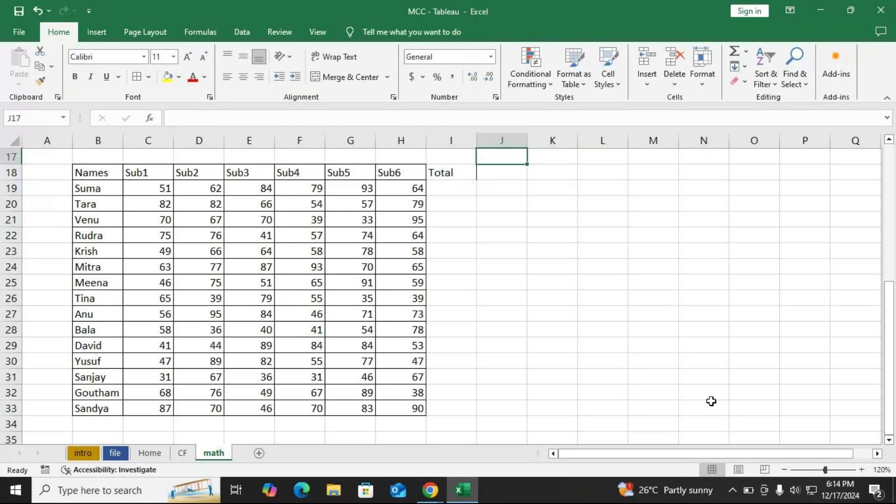
key("Up")
key("Up")
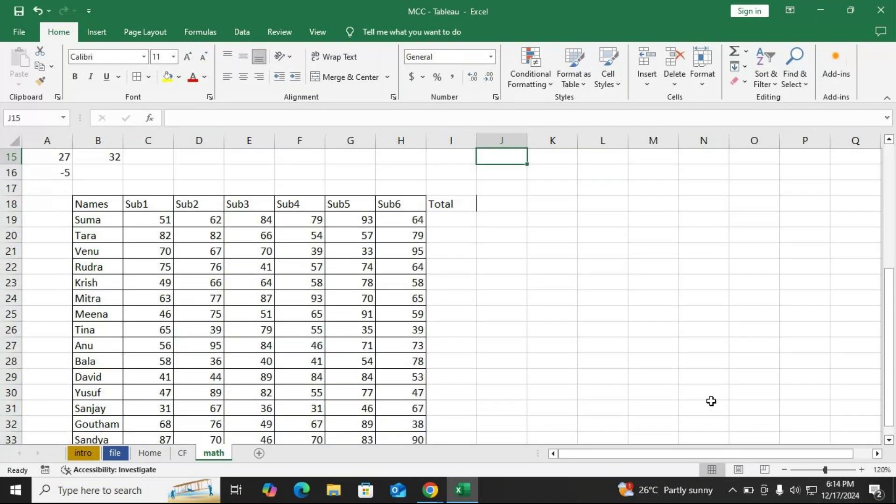
left_click(12, 187)
key("ctrl+shift+plus")
key("ctrl+shift+plus")
key("ctrl+shift+plus")
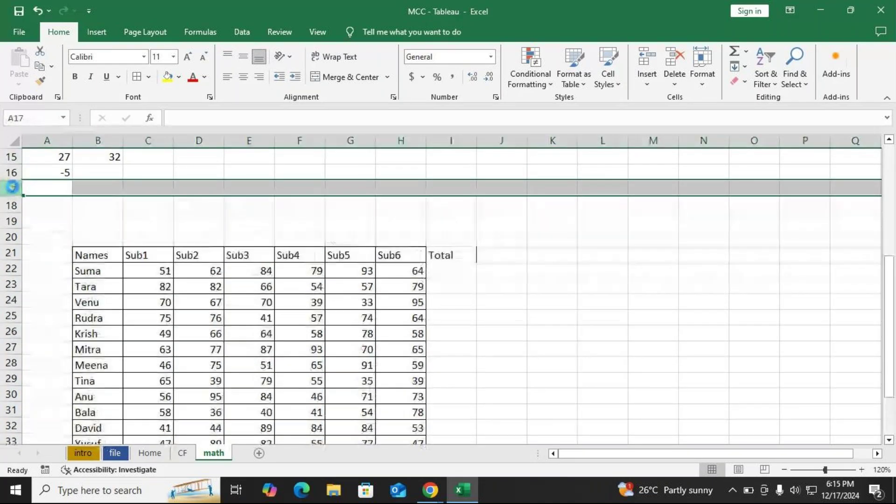
key("ctrl+shift+plus")
- Enter the title "Methods of Addition" in cell B19 above the marks table
left_click(72, 216)
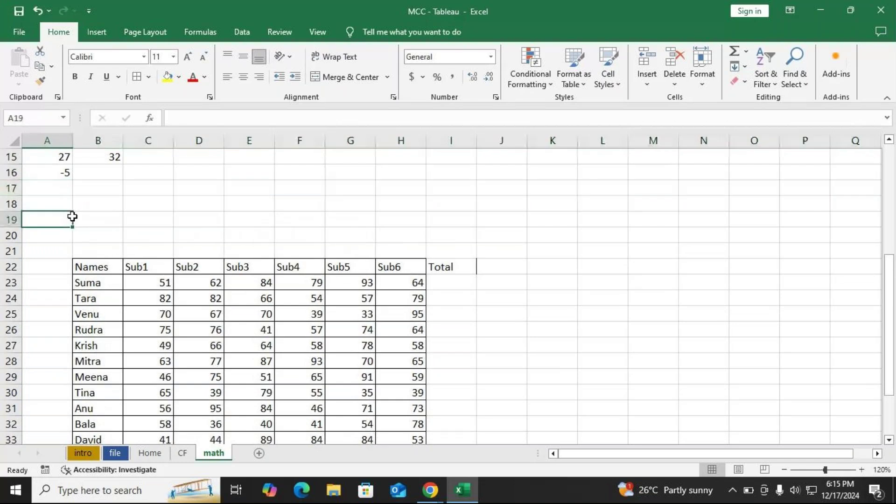
left_click(74, 218)
type("M")
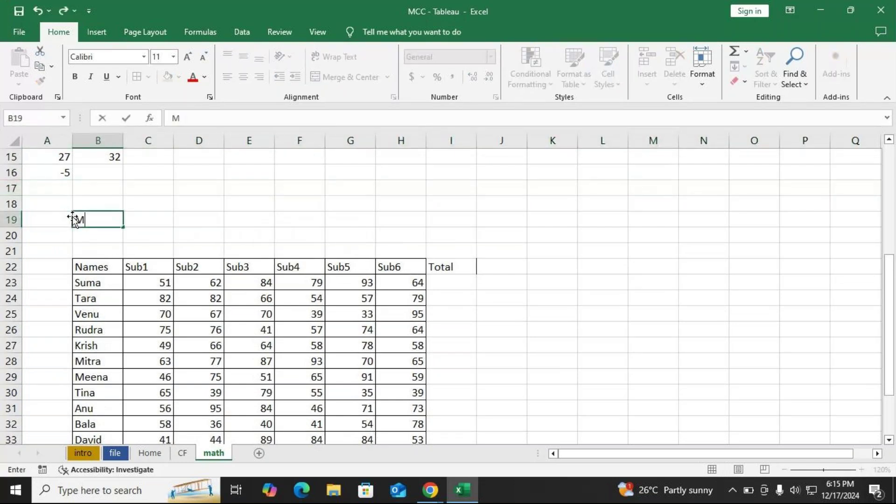
type("ethods of Addition")
key("Return")
- Enter the formula =C25+D25+E25+F25+G25+H25 in cell I25 to total the row's six subject marks
scroll(22, 224, "down", 2)
scroll(22, 225, "up", 1)
left_click(449, 252)
left_click(452, 220)
left_click(450, 234)
left_click(450, 252)
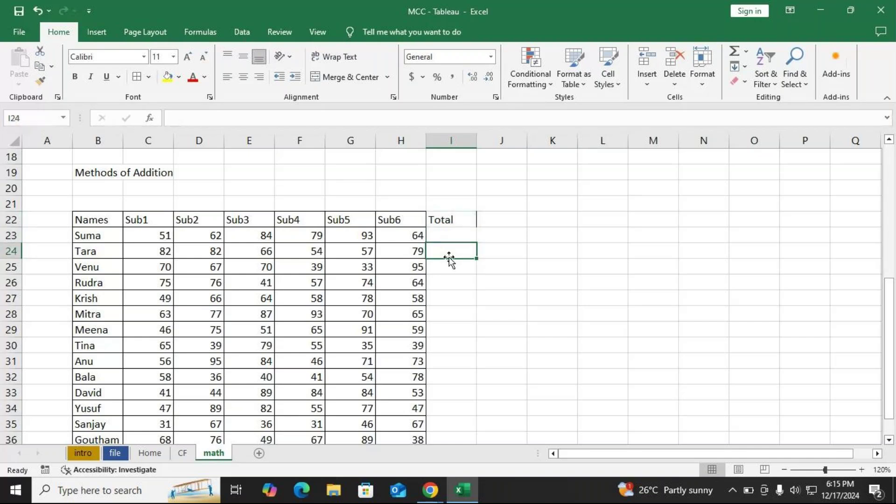
left_click(450, 267)
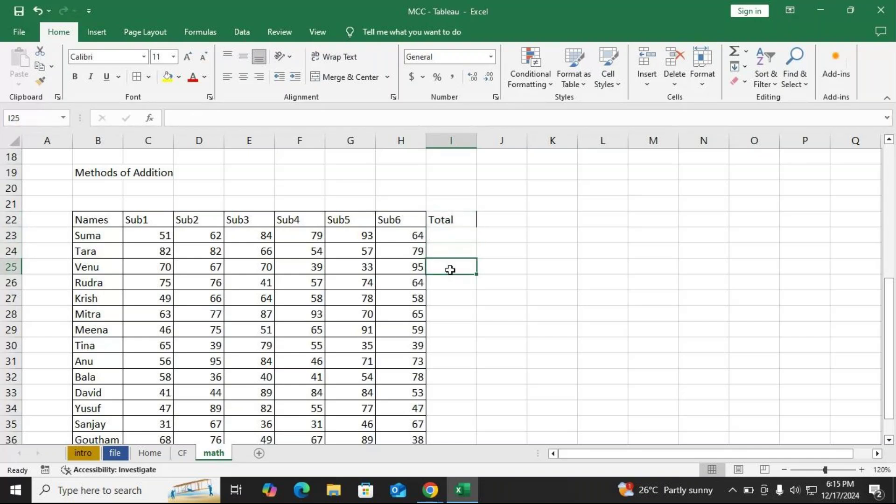
type("=")
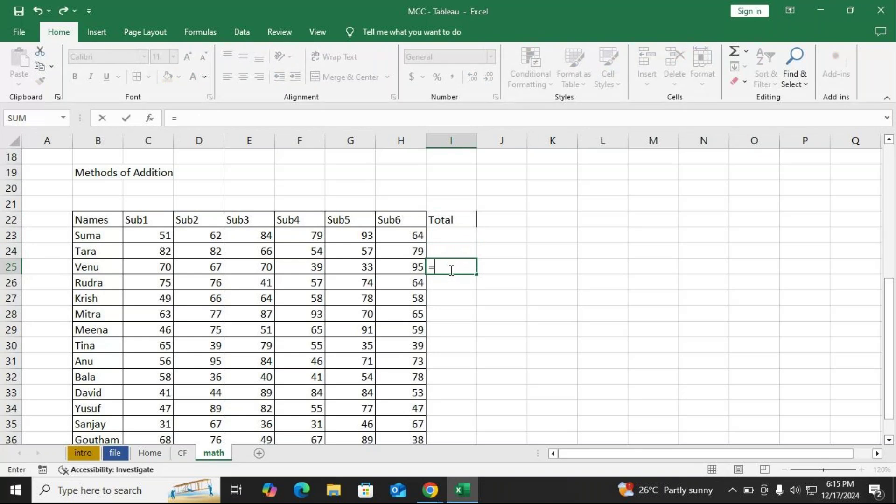
key("Left")
key("Left")
key("Left")
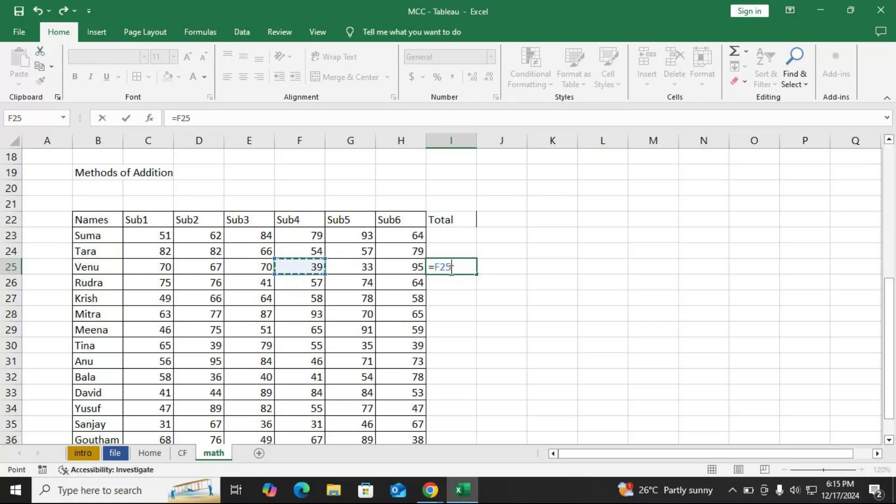
key("Left")
key("Left")
key("Left")
type("+")
key("Left")
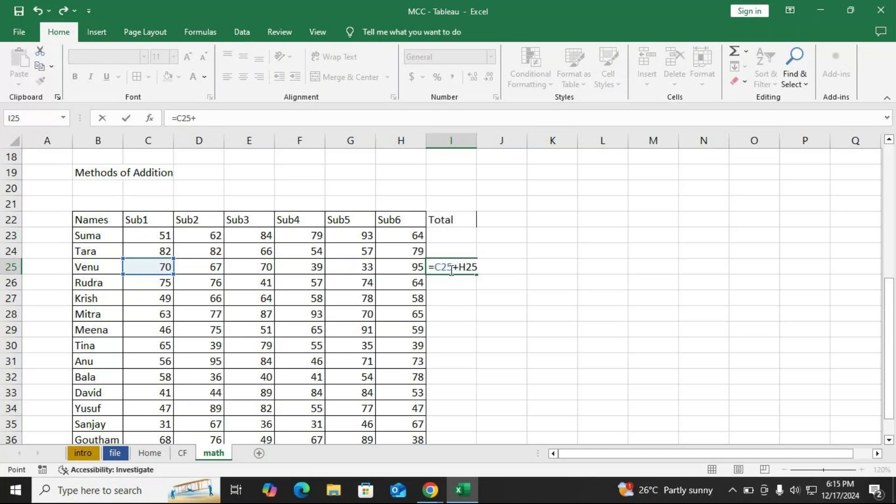
key("Left")
key("Left")
key("Left")
key("Left")
type("+")
key("Left")
key("Left")
key("Left")
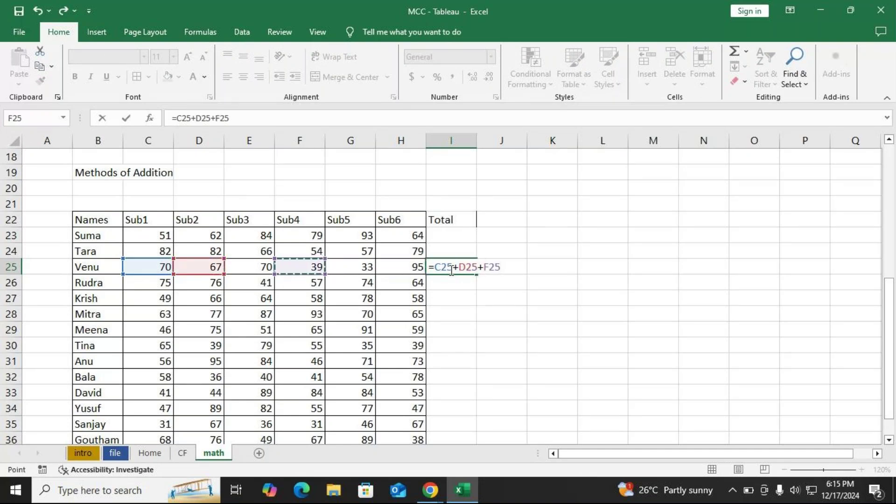
key("Left")
type("+")
key("Left")
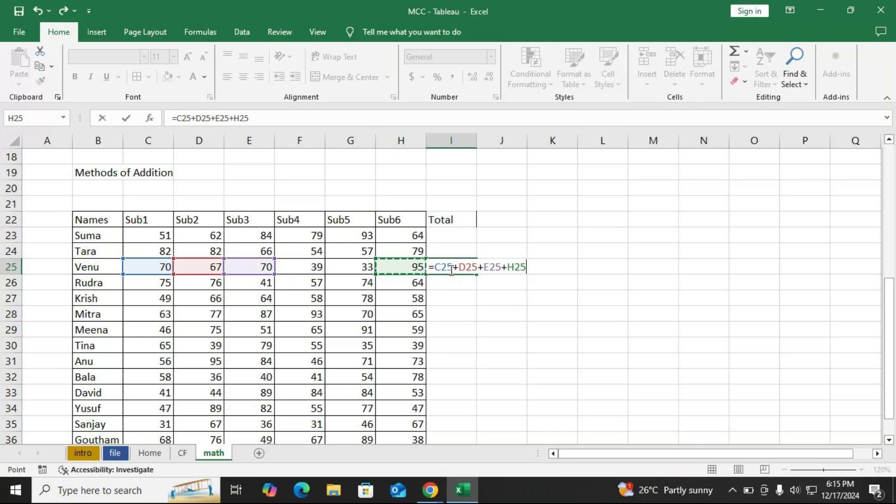
key("Left")
key("Left")
type("+")
key("Left")
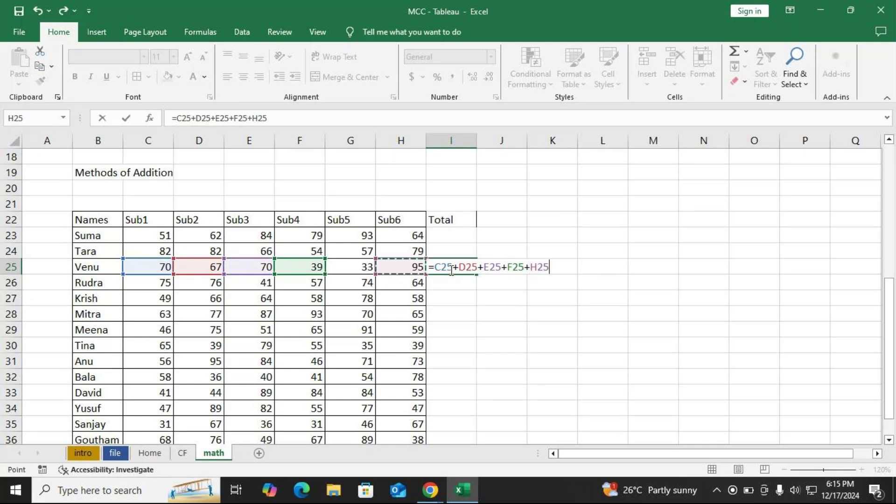
key("Left")
type("+")
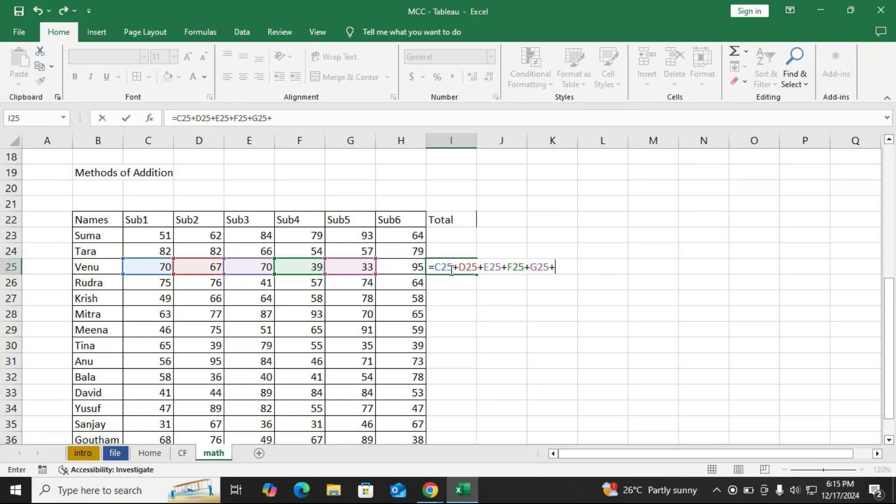
key("Left")
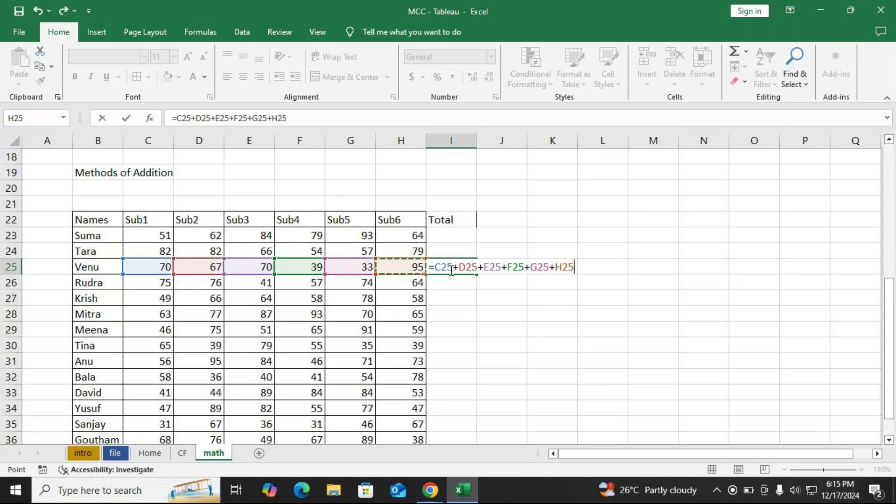
key("Return")
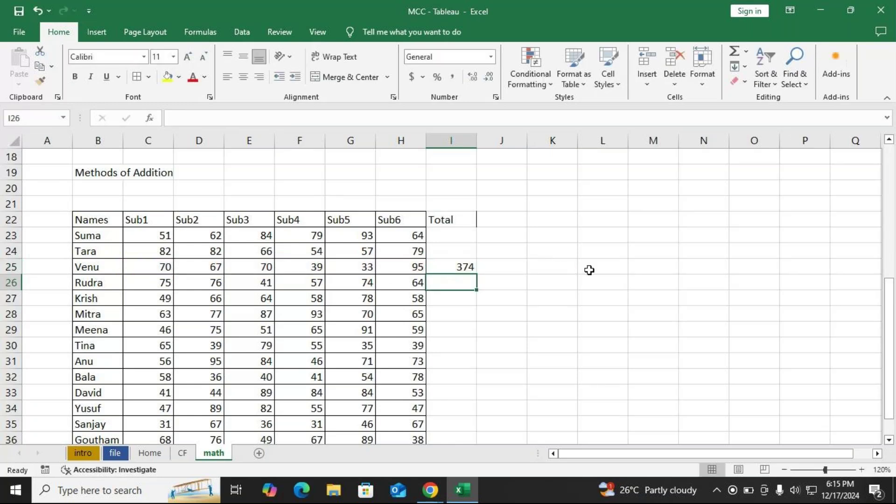
- Add the note "using + sign" in cell K25, beside the row's total
left_click(540, 266)
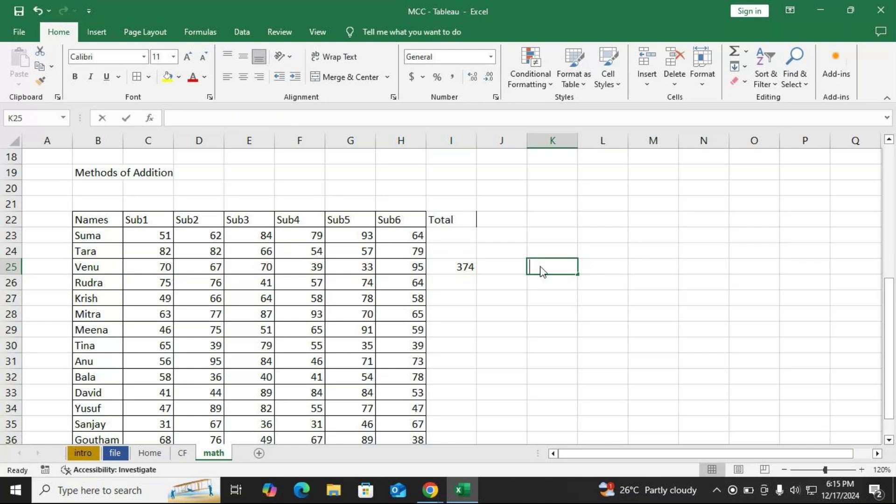
type("using + sign")
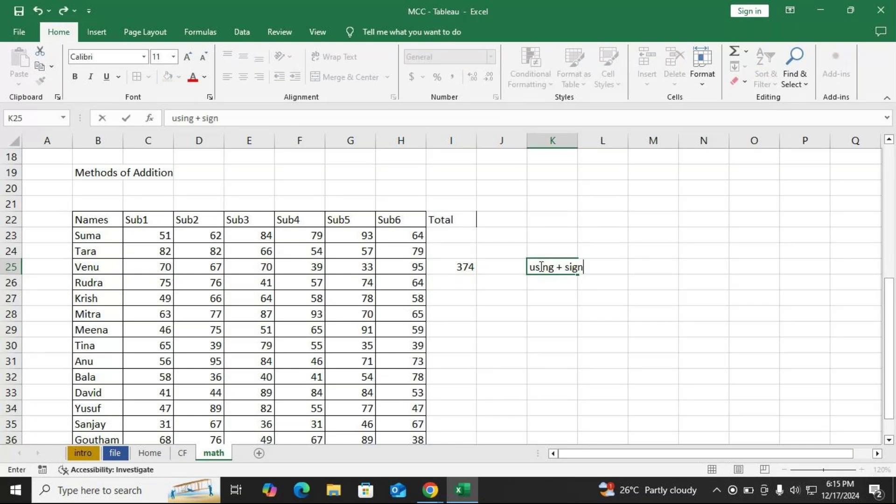
key("Return")
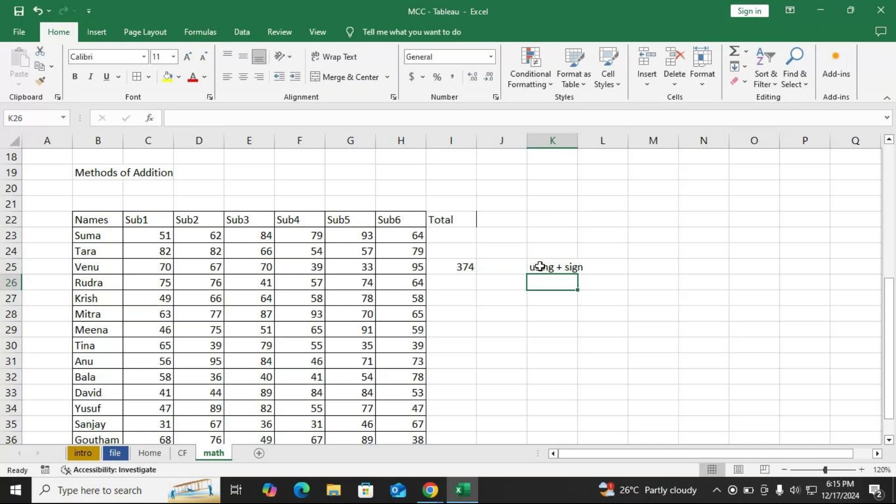
- Display the addition formula in cell I25 with its cell references highlighted, then close it without editing
key("Up")
key("Left")
key("Left")
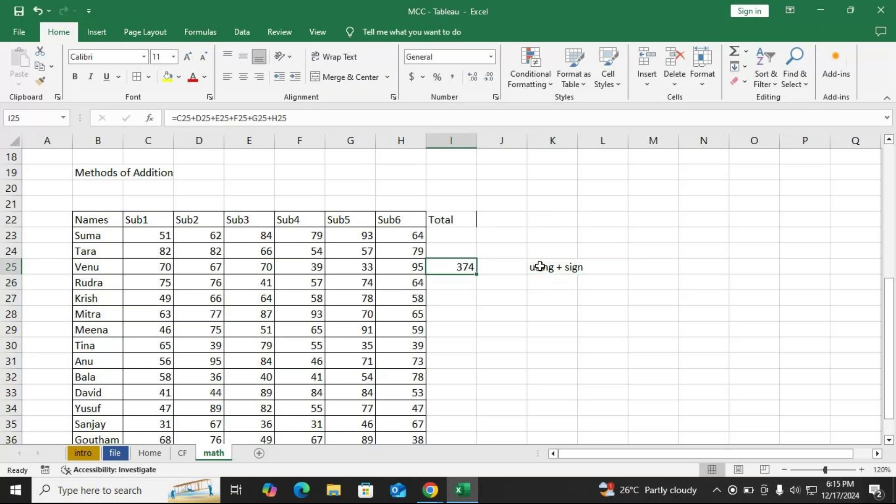
key("F2")
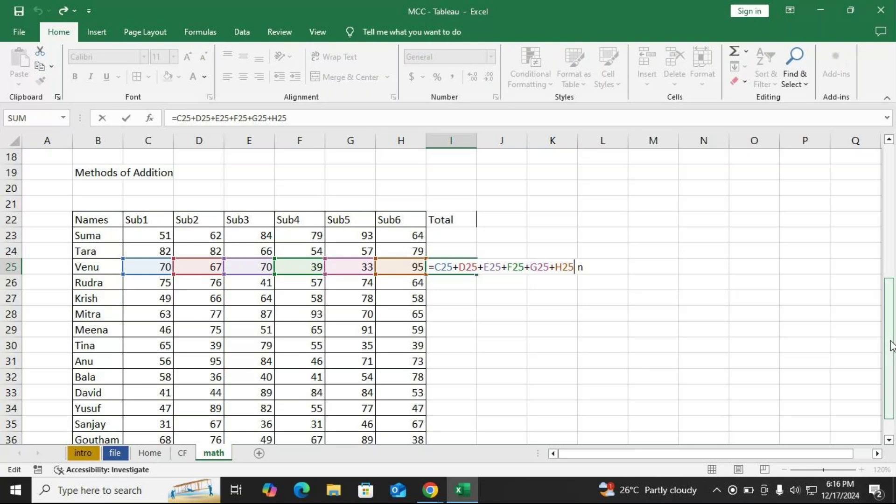
key("Return")
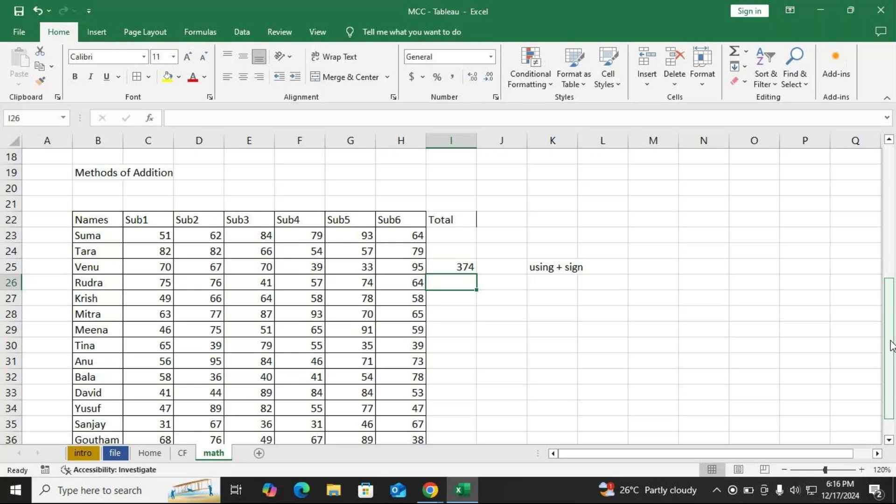
- Add the note "using , sign" in cell K26, below the plus-sign note
key("Right")
key("Right")
type("using ")
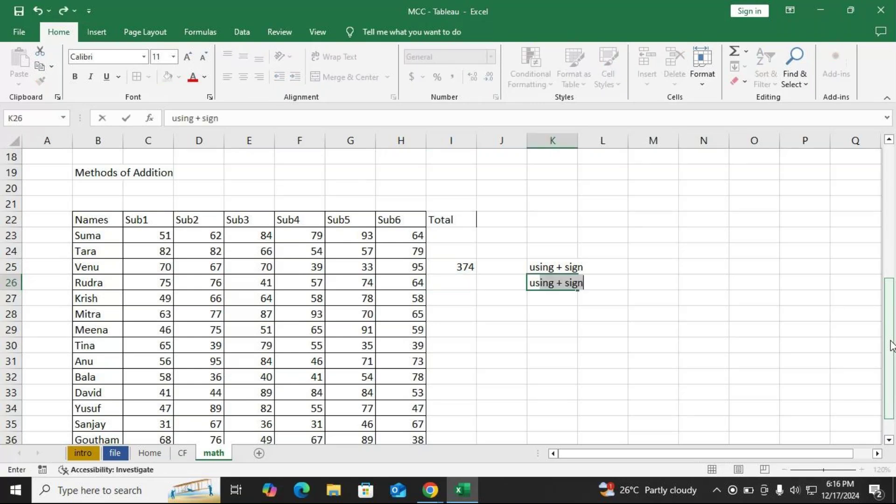
type(", si")
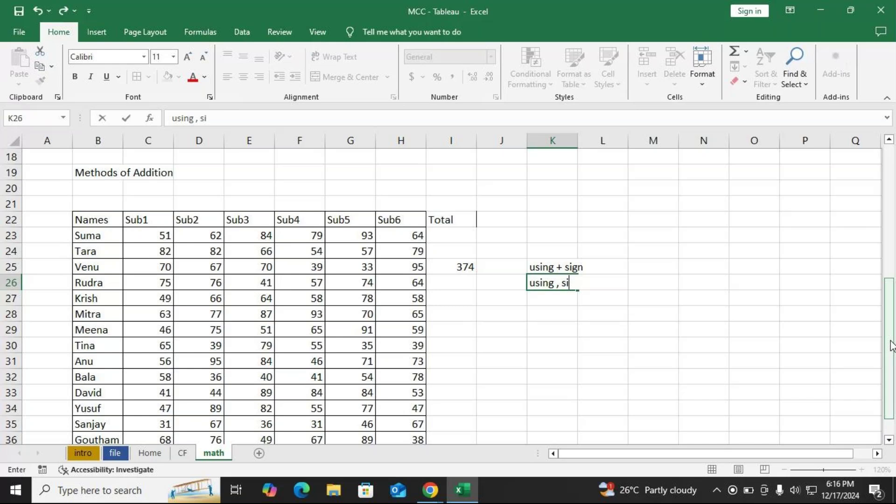
type("gn")
key("Return")
key("Up")
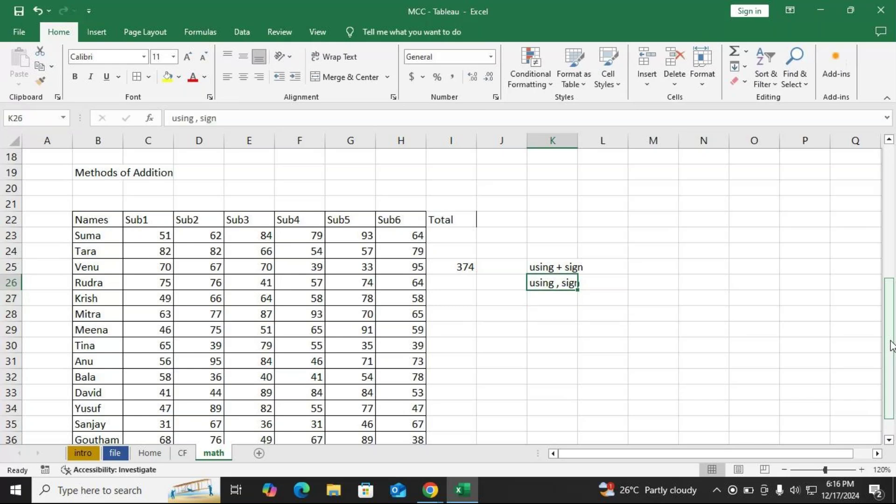
- Enter the formula =SUM(C26,D26,E26,F26,G26,H26) in cell I26 to total the row's marks using comma-separated references
key("Left")
key("Left")
type("=")
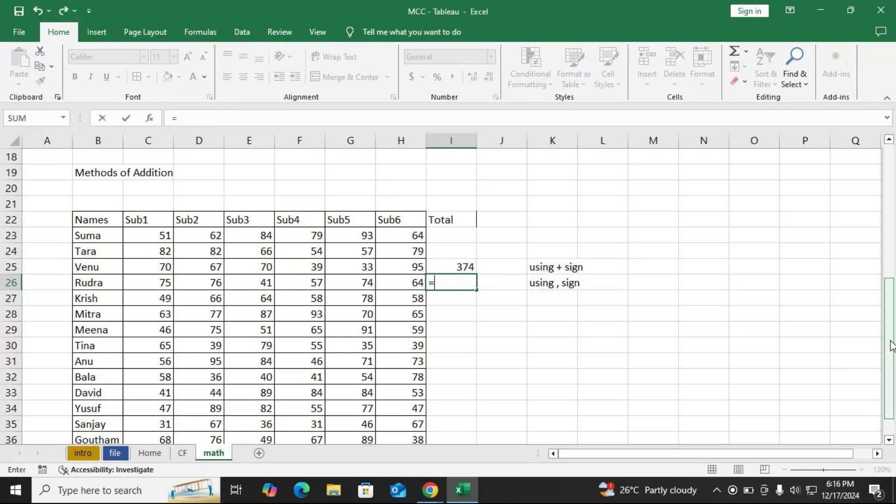
type("s")
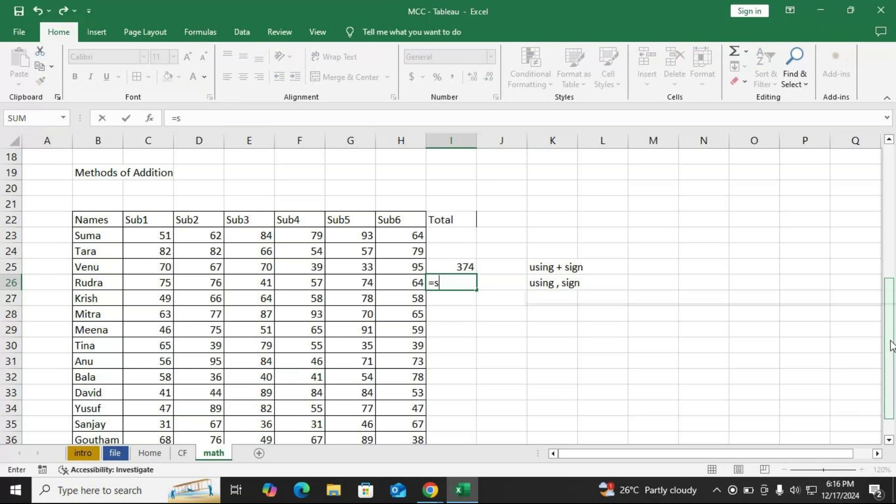
type("um")
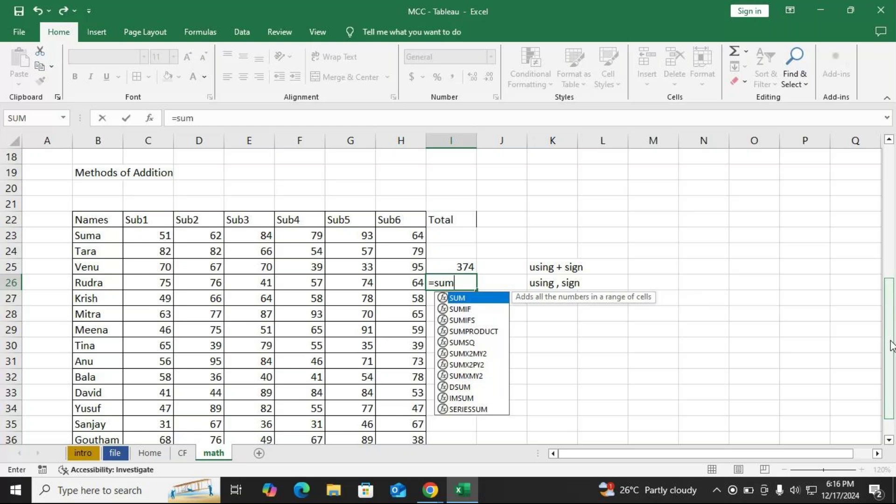
key("Tab")
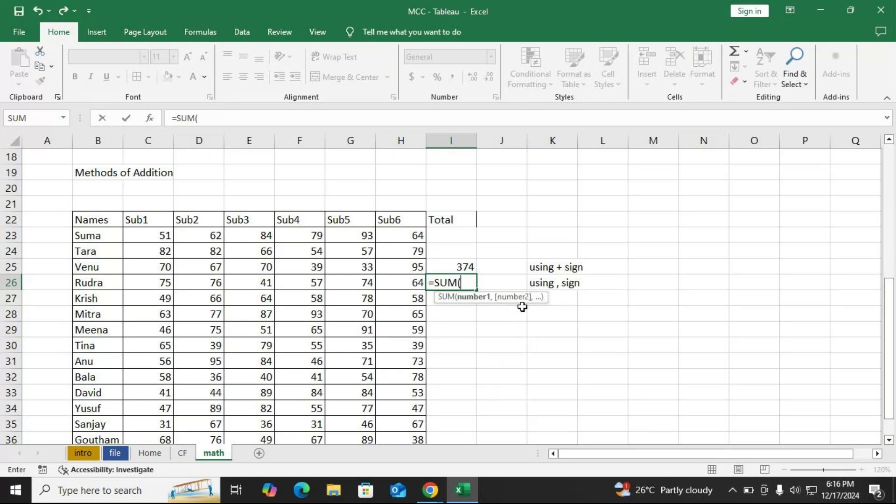
key("Left")
key("Left")
key("Left")
key("Left")
key("Left")
key("Left")
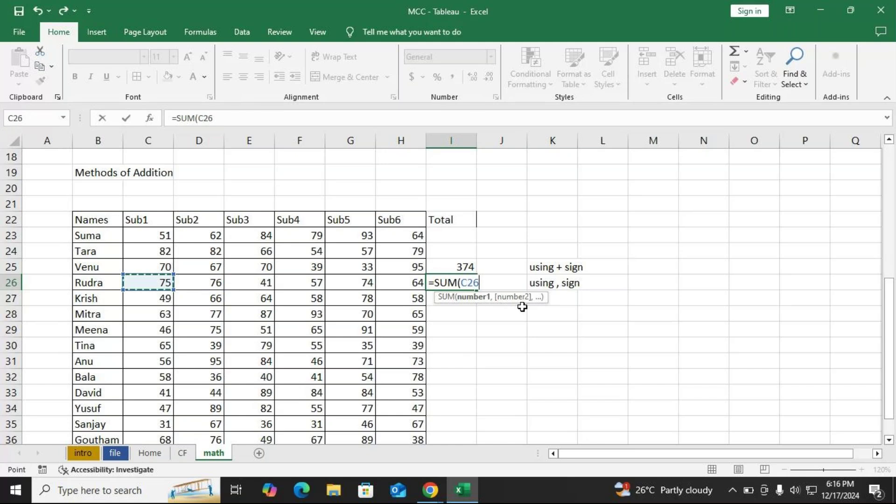
type(",")
key("Left")
key("Left")
key("Left")
key("Left")
key("Left")
type(",")
key("Left")
key("Left")
key("Left")
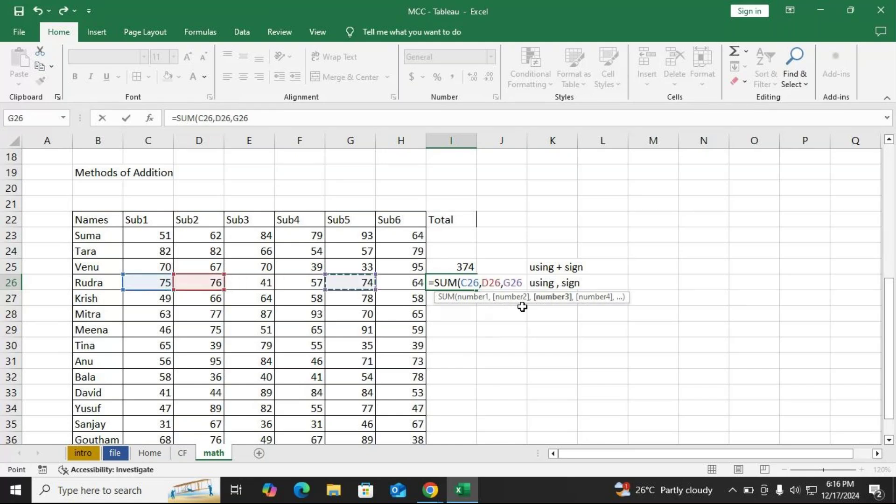
key("Left")
type(",")
key("Left")
key("Left")
key("Left")
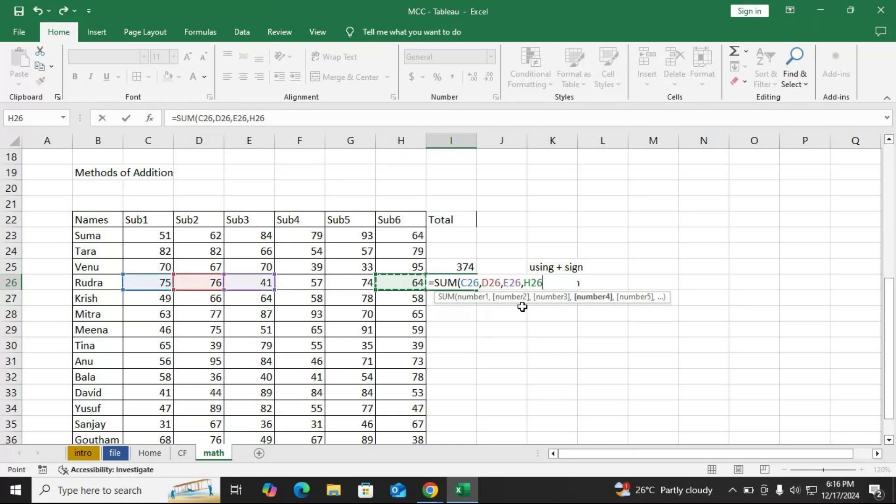
type(",")
key("Left")
key("Left")
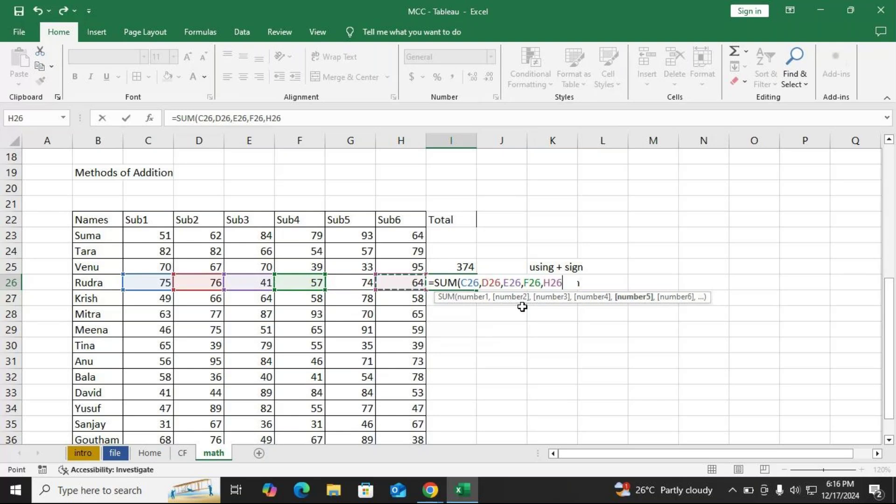
type(",")
key("Left")
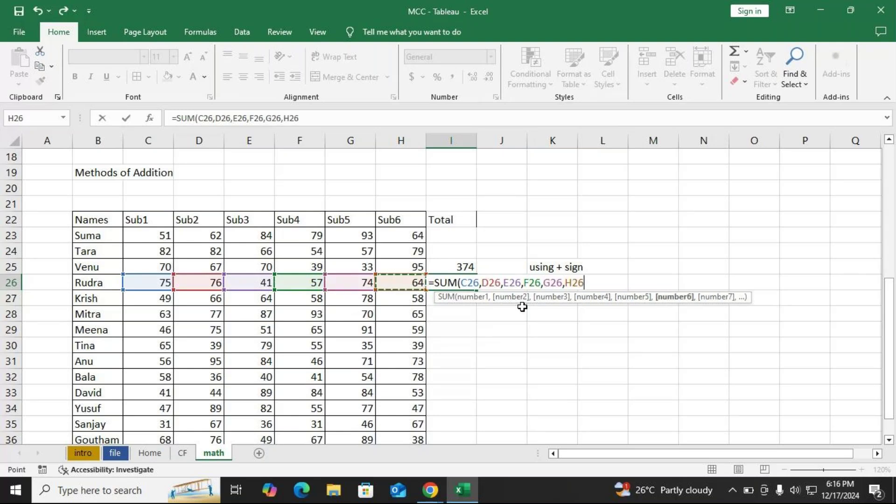
type(")")
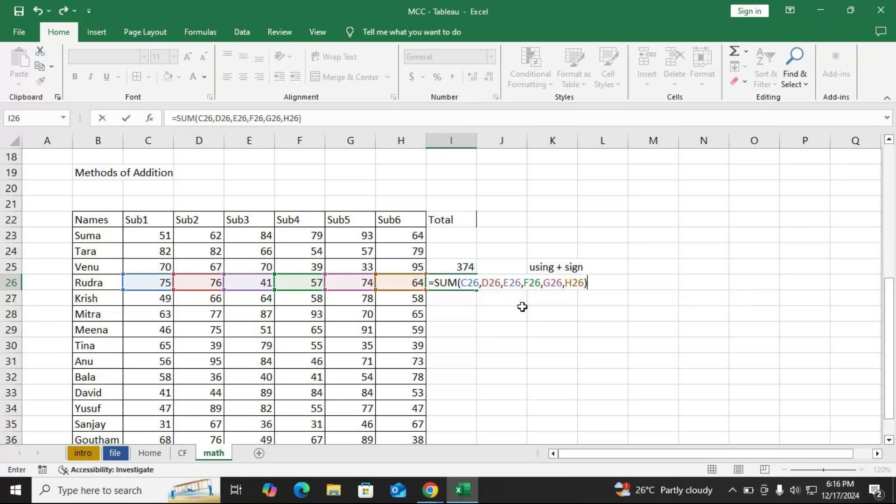
key("Return")
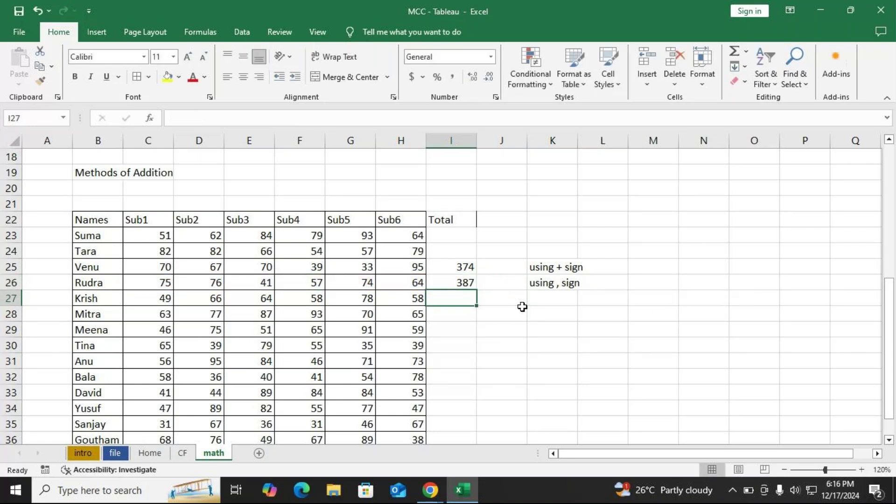
- Switch to the GoTo Meeting to check the participants' latest chat message and return to the Excel workbook
key("alt+Tab")
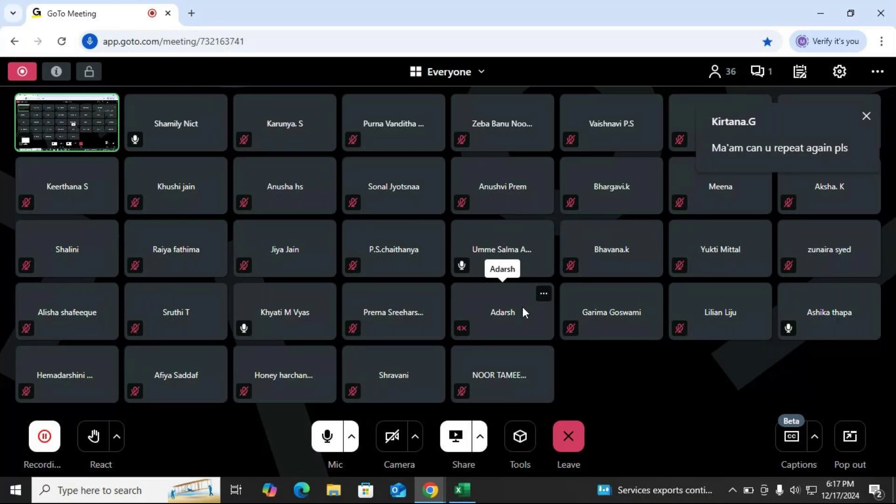
key("alt+Tab")
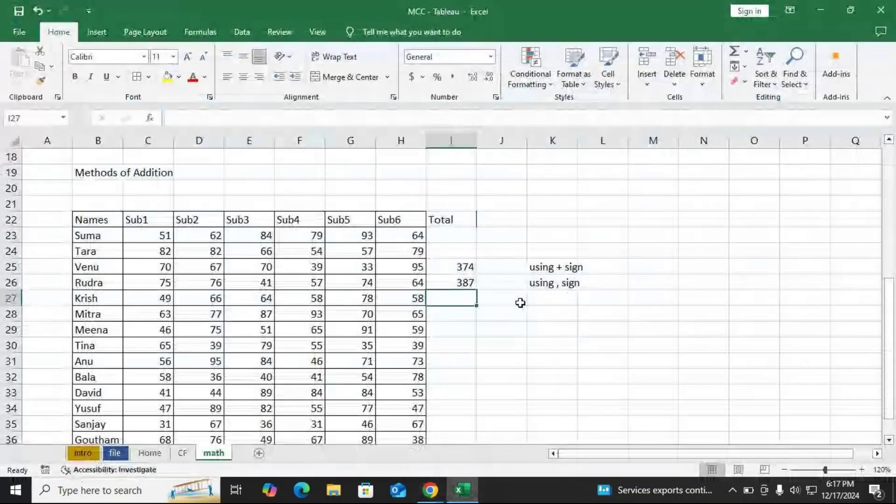
- Clear both total formulas from cells I25:I26 and select I25 again
left_click_drag(460, 266, 459, 284)
key("Delete")
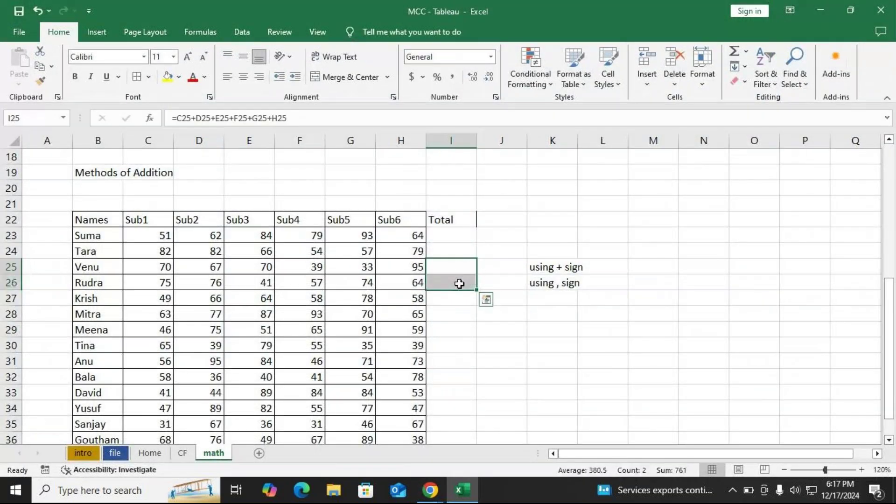
key("Up")
key("Down")
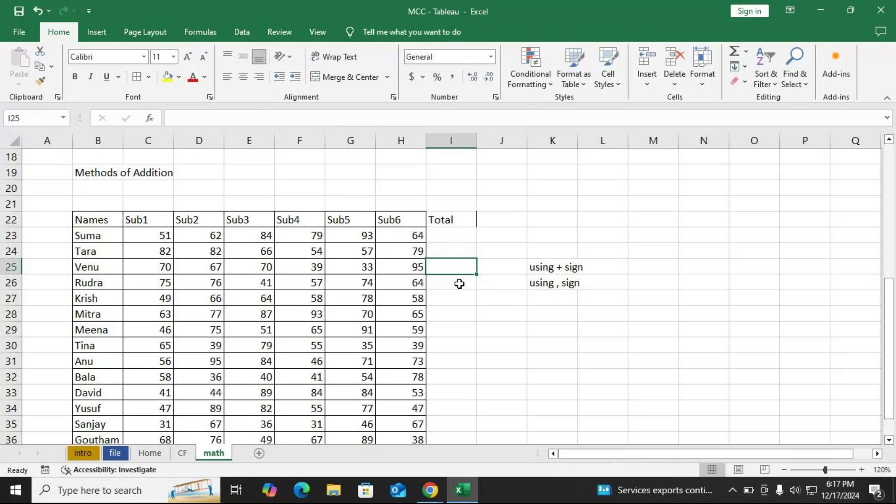
- Enter the formula =C25+D25+E25+F25+G25+H25 in cell I25 to total the row's marks with plus signs
type("=")
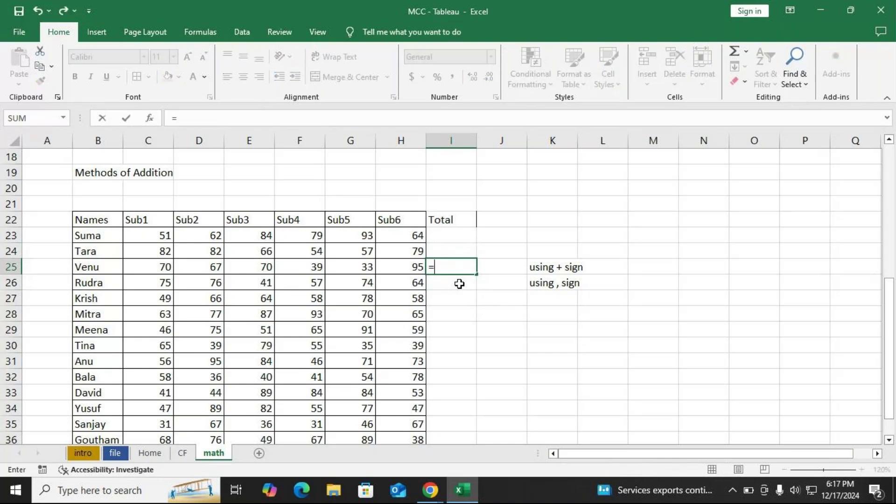
key("Left")
key("Left")
key("Left")
key("Left")
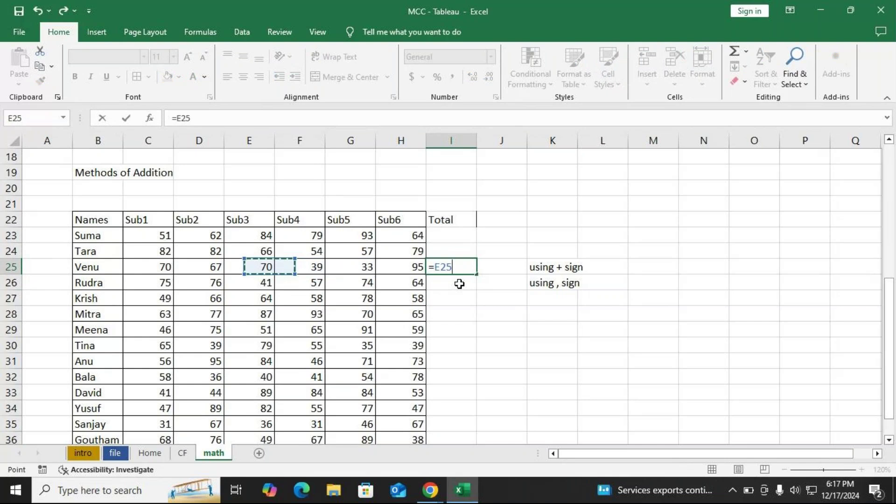
key("Left")
key("Left")
key("Left")
key("Right")
type("+")
key("Left")
key("Left")
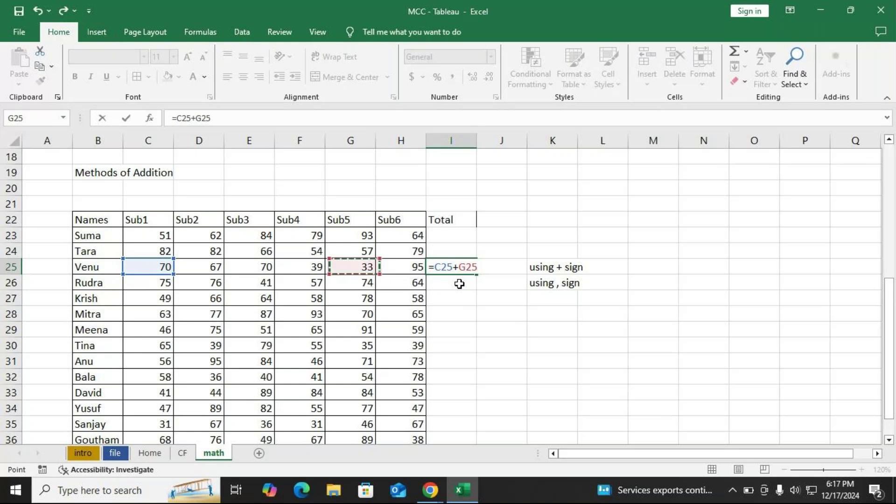
key("Left")
key("Left")
key("Left")
type("+")
key("Left")
key("Left")
key("Left")
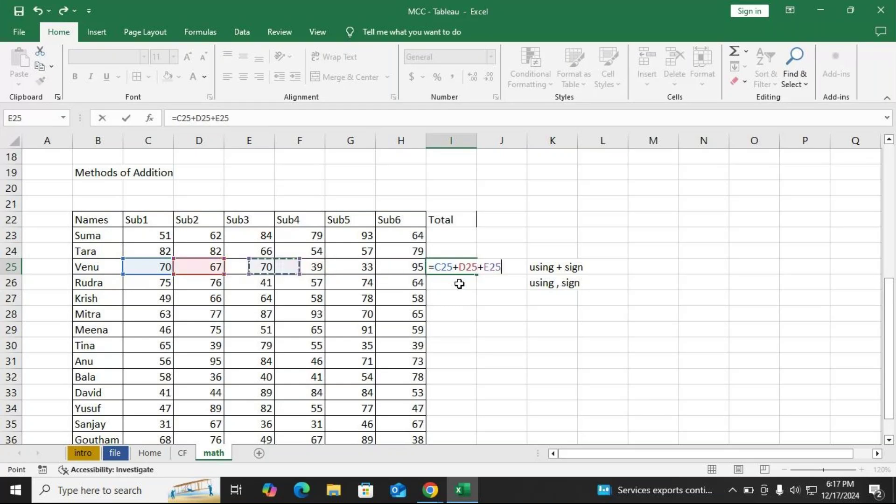
type("+")
key("Left")
key("Left")
key("Left")
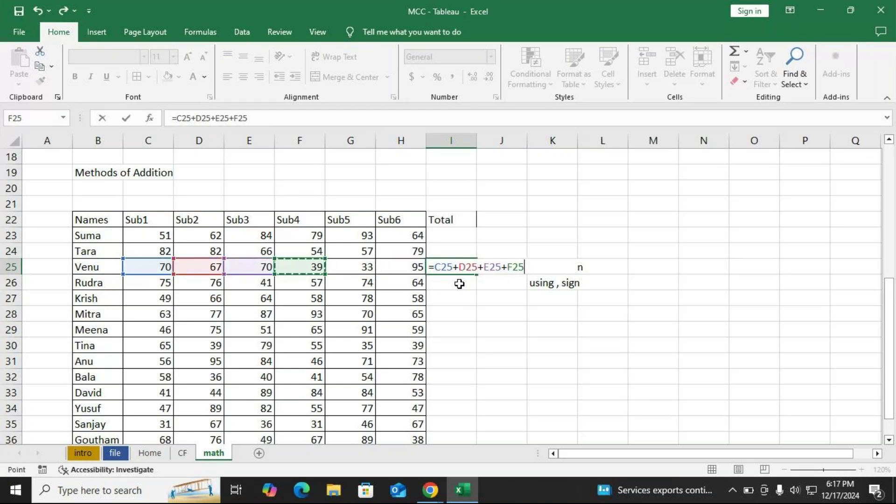
type("+")
key("Left")
key("Left")
key("Left")
key("Right")
type("+")
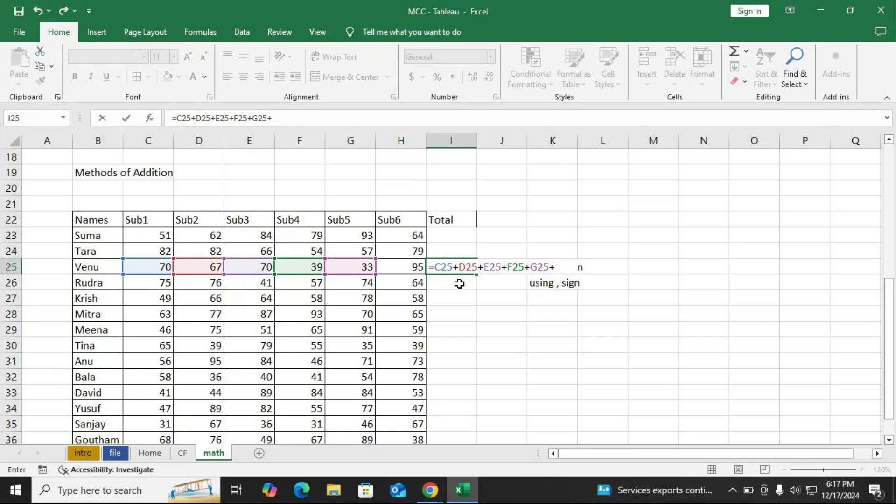
key("Left")
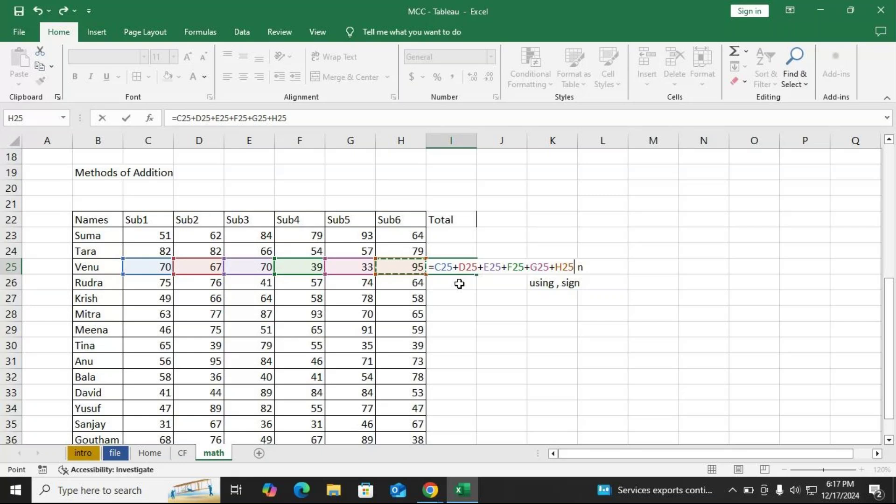
key("Return")
- Enter =SUM(C26,D26,E26,F26,G26,H26) in cell I26 to total that row's marks with comma-separated references
type("=")
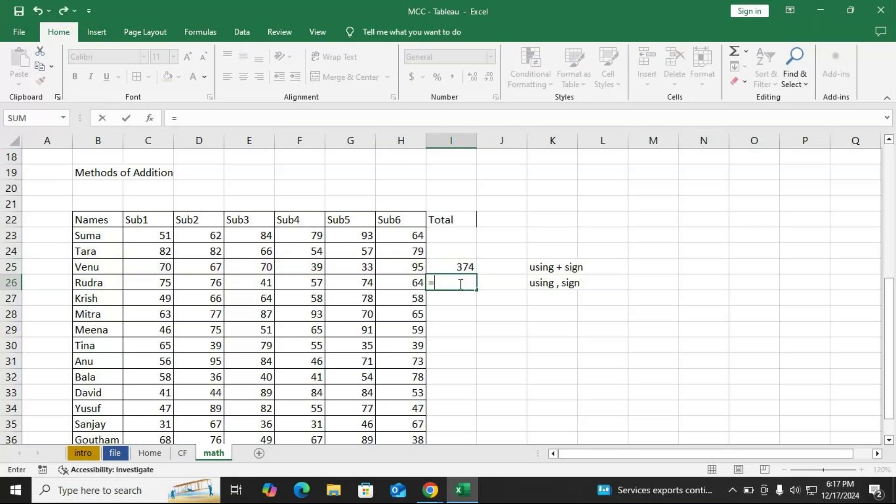
type("sum")
key("Tab")
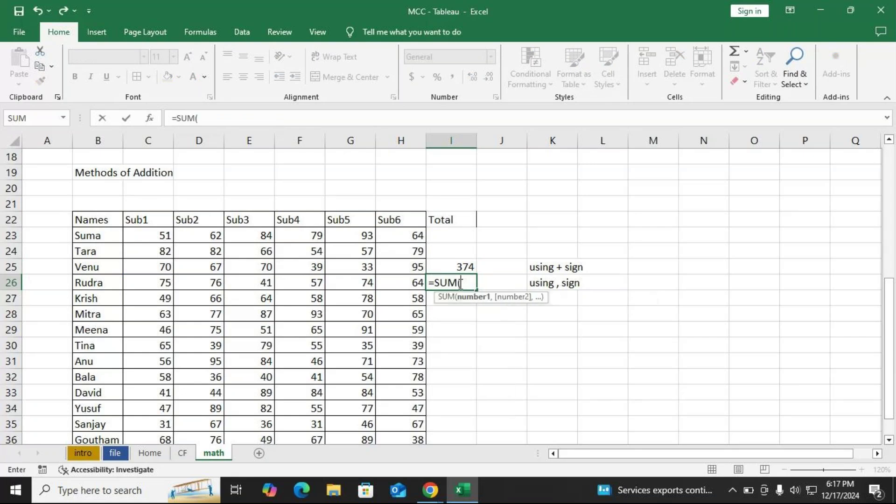
key("Left")
key("Left")
key("Left")
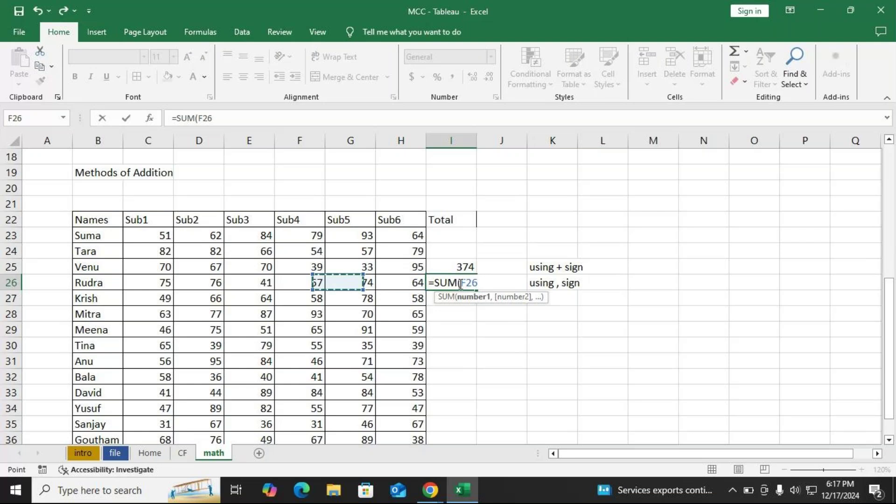
key("Left")
key("Left")
key("Left")
type(",")
key("Left")
key("Left")
key("Left")
key("Left")
key("Left")
type(",")
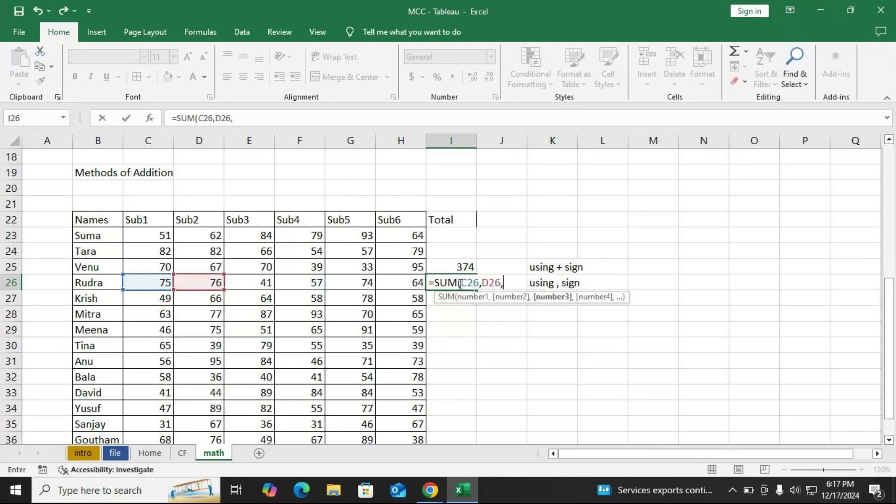
key("Left")
key("Left")
key("Left")
key("Left")
type(",")
key("Left")
key("Left")
key("Left")
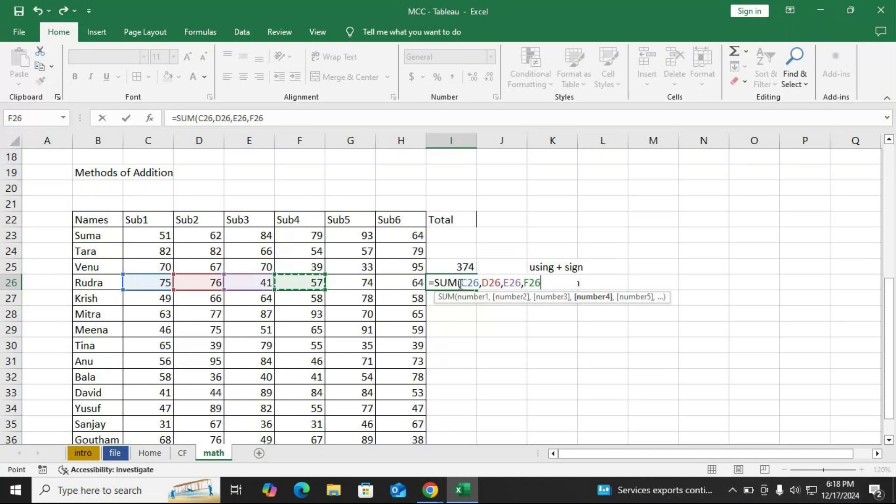
type(",")
key("Left")
key("Left")
type(",")
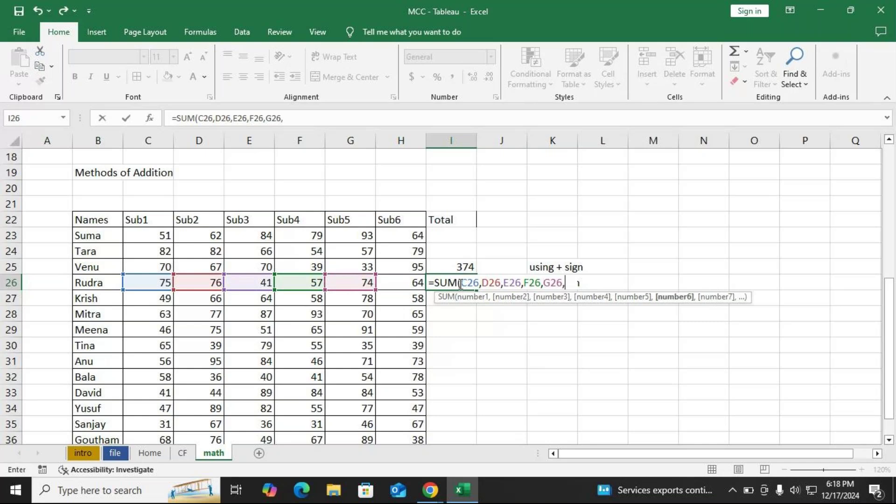
key("Left")
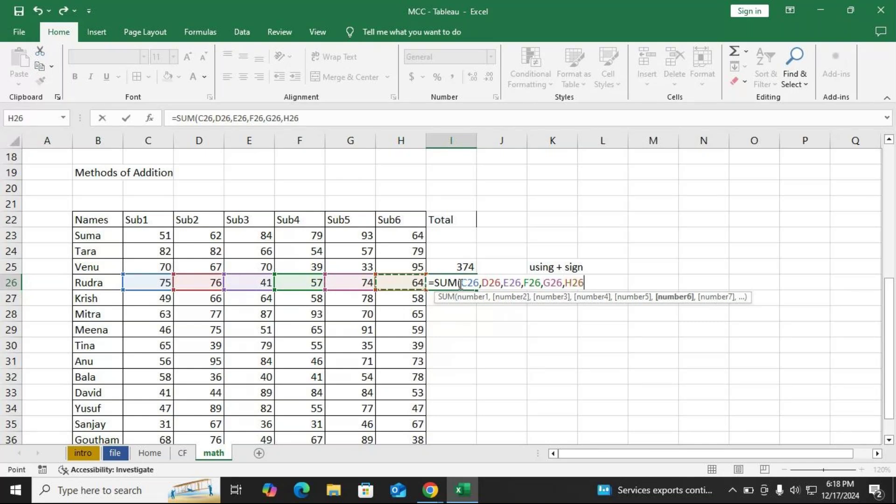
type(")")
key("Return")
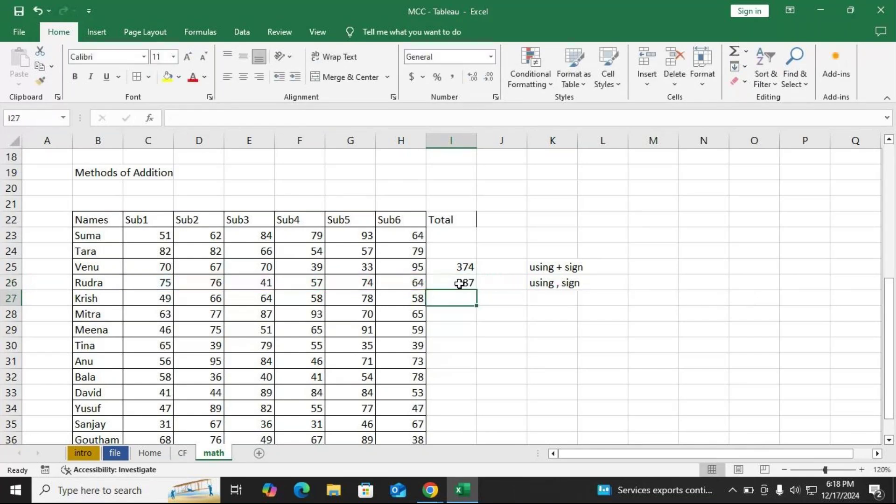
- Switch to the GoTo Meeting, check the chat for new messages, close it and return to the Excel workbook
key("alt+Tab")
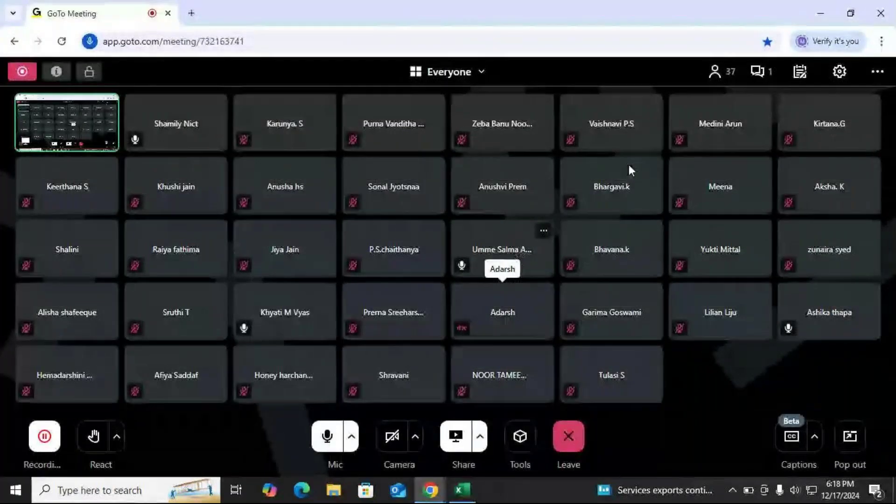
left_click(759, 71)
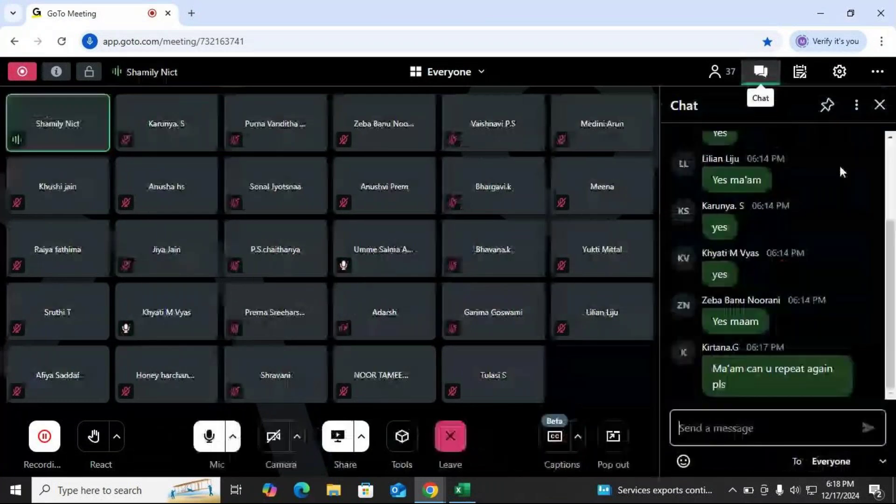
left_click(880, 105)
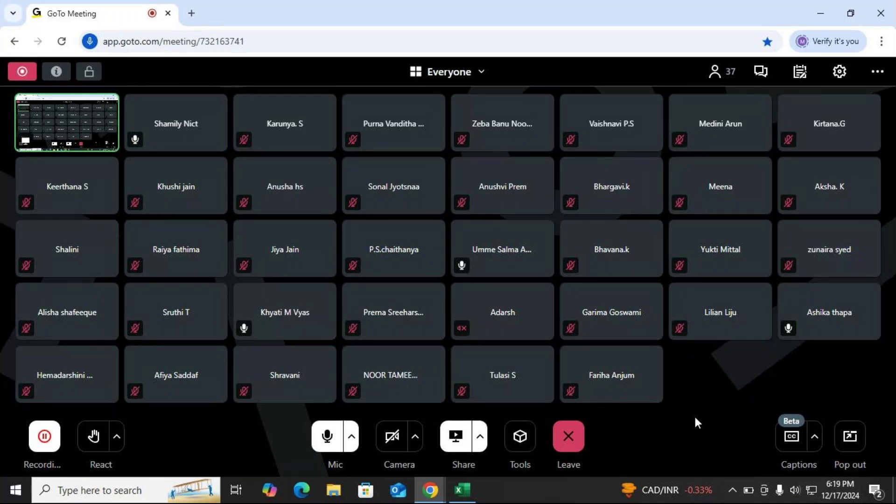
key("alt+Tab")
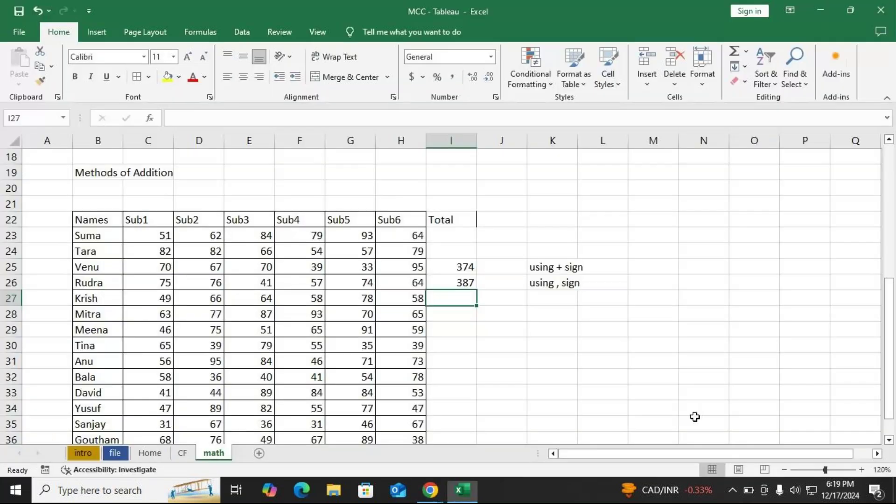
- Enter 0 as a placeholder in cell I27 and add the note "select range" in cell K27
type("0")
key("Tab")
key("Tab")
key("Tab")
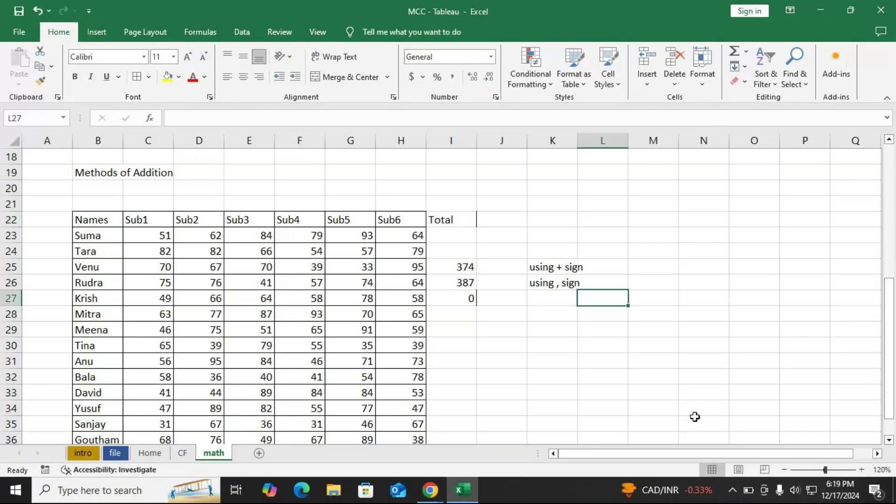
key("Left")
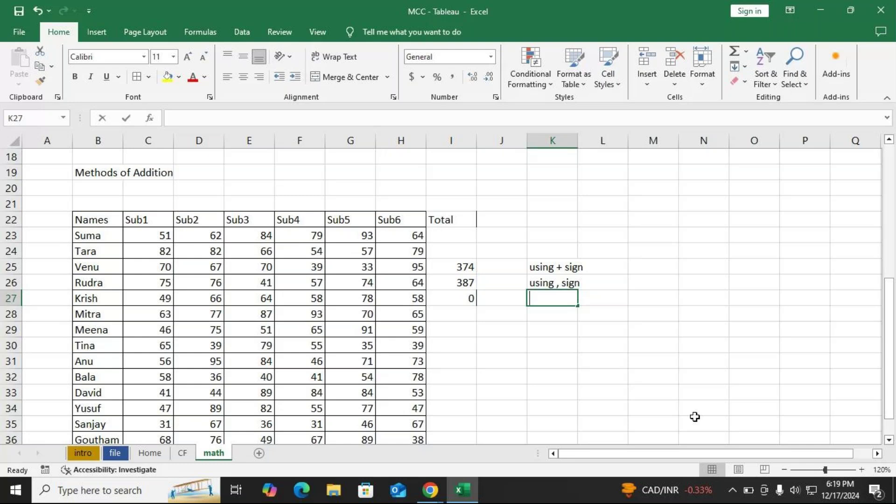
type("select r")
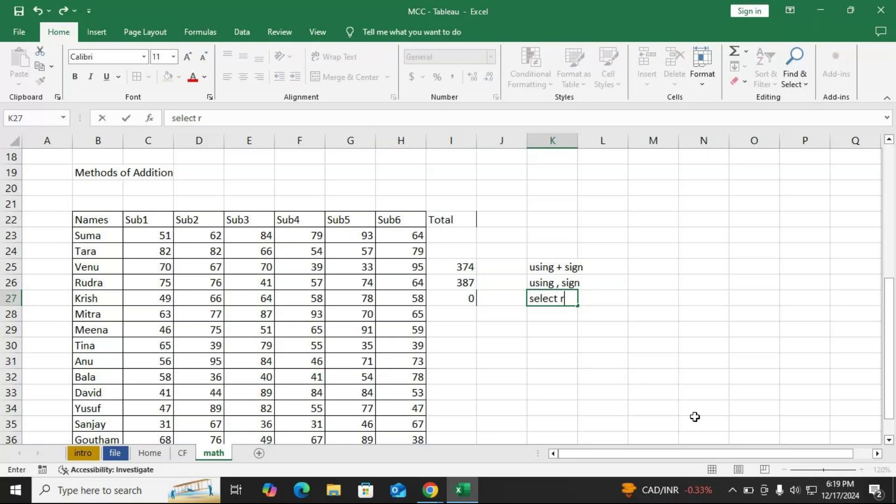
type("ange")
key("Return")
- Replace the placeholder in cell I27 with =SUM(C27:H27) to total the row's marks as a selected range
key("Up")
key("Left")
key("Left")
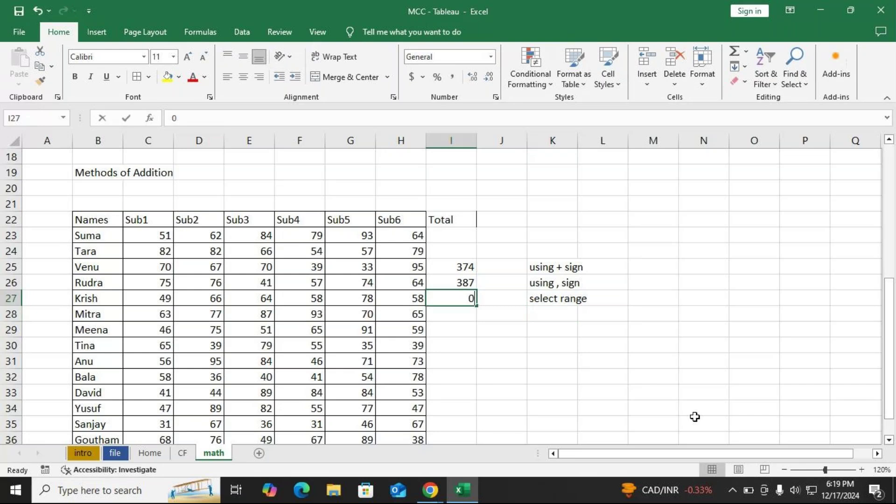
type("=s")
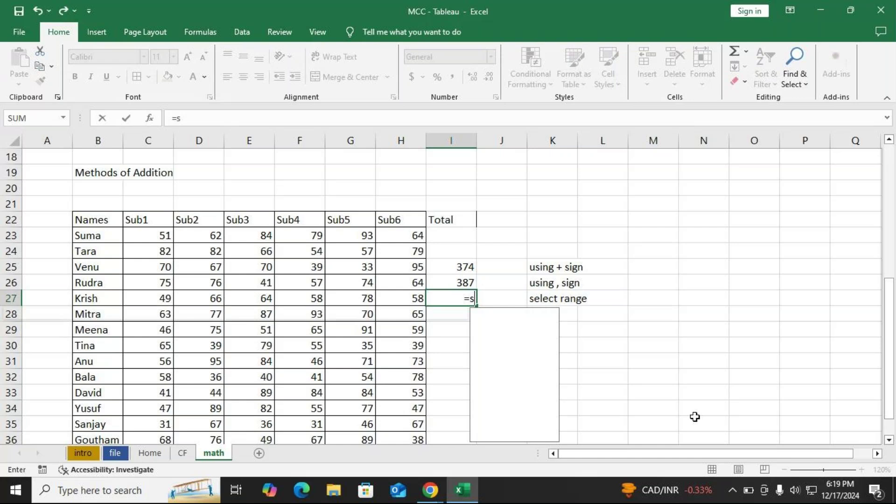
type("um")
key("Tab")
key("Left")
key("Left")
key("Left")
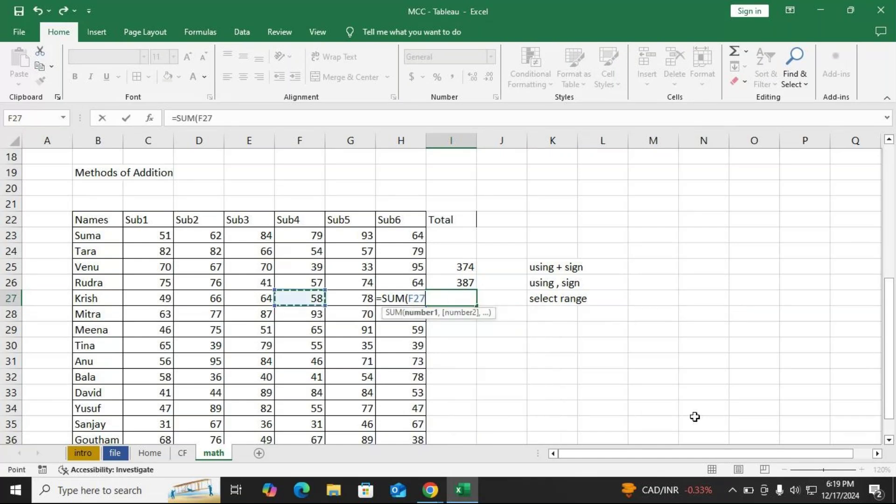
key("Left")
key("Left")
key("Left")
key("Left")
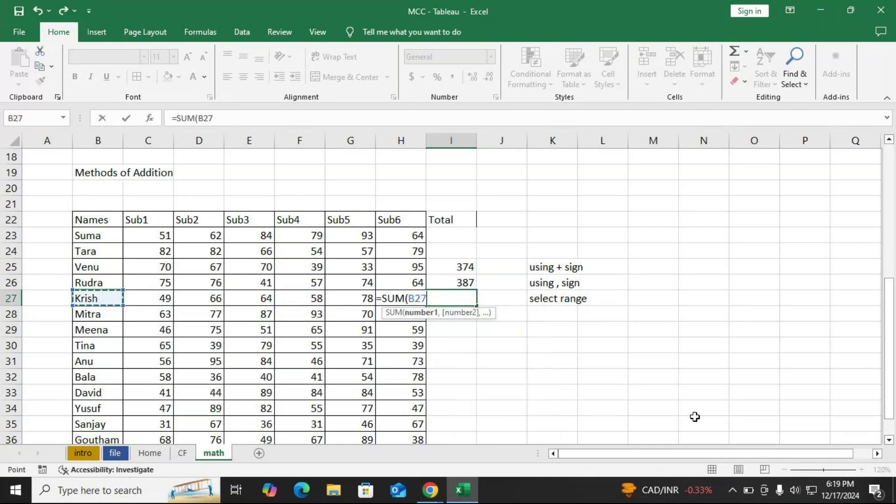
key("Right")
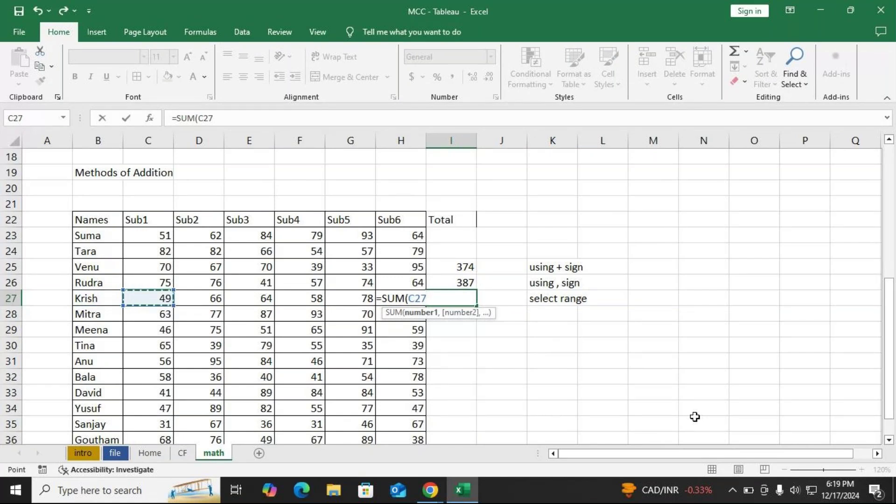
key("shift+Right")
key("shift+Right")
key("shift+Right")
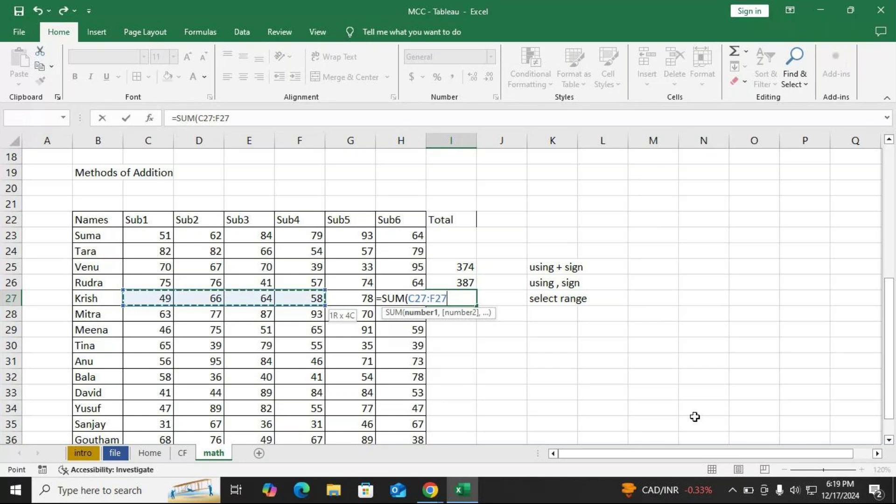
key("shift+Right")
key("shift+Right")
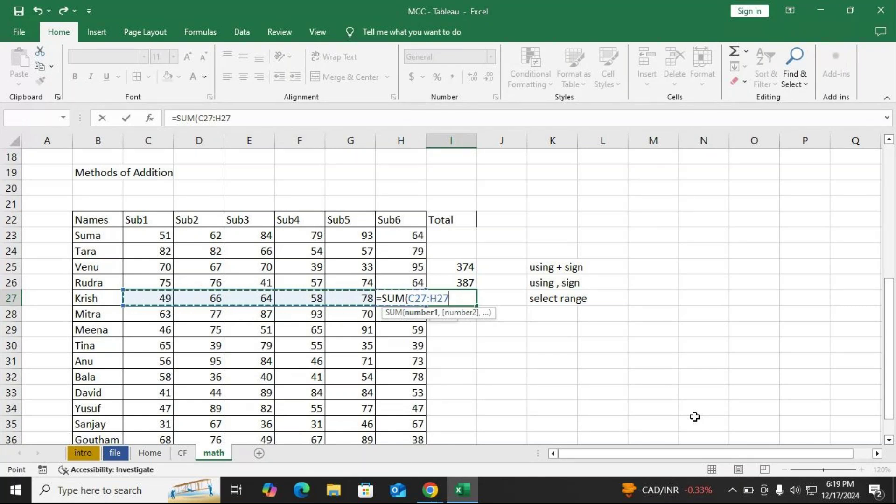
type(")")
key("Return")
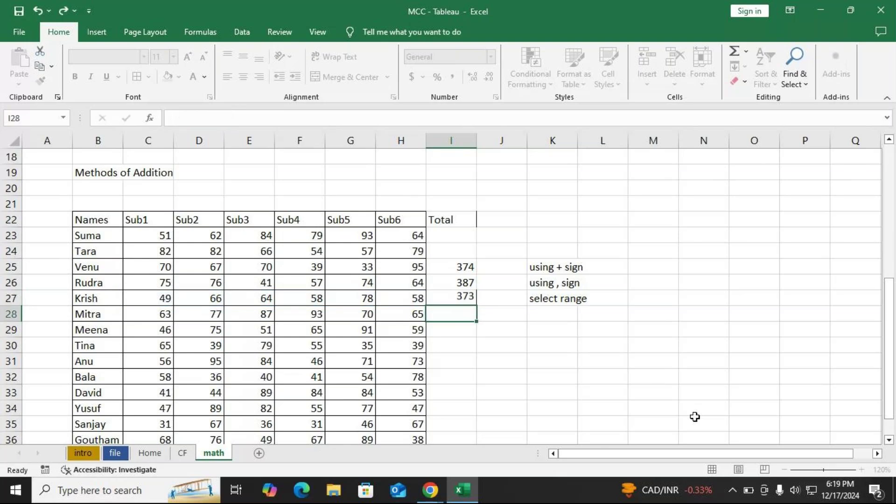
- Examine the range formula in cell I27 and its highlighted source cells, leaving the formula as it is
key("Up")
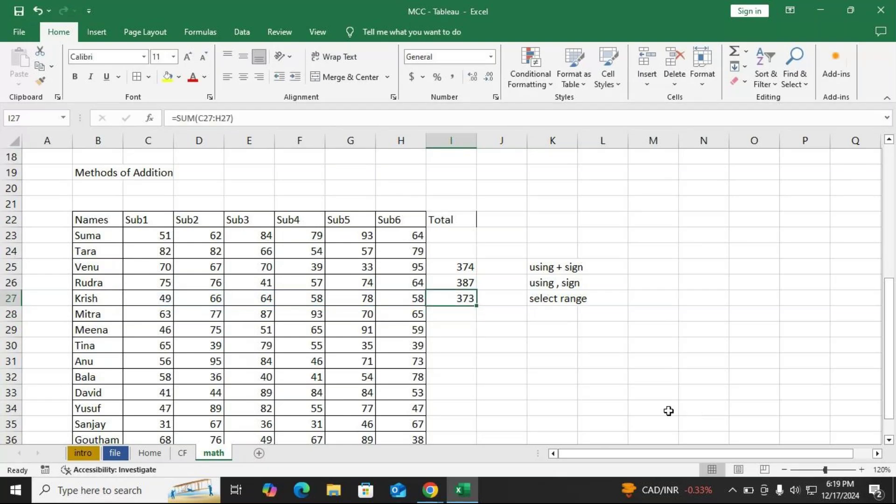
double_click(460, 299)
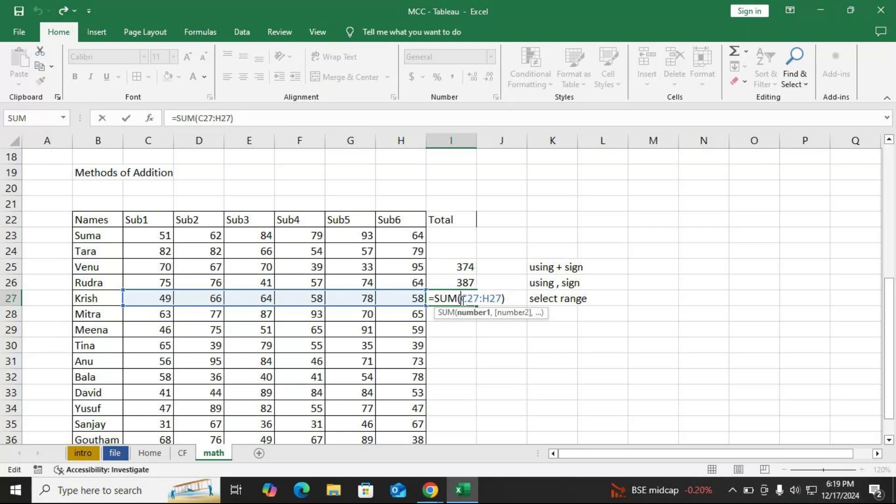
key("Return")
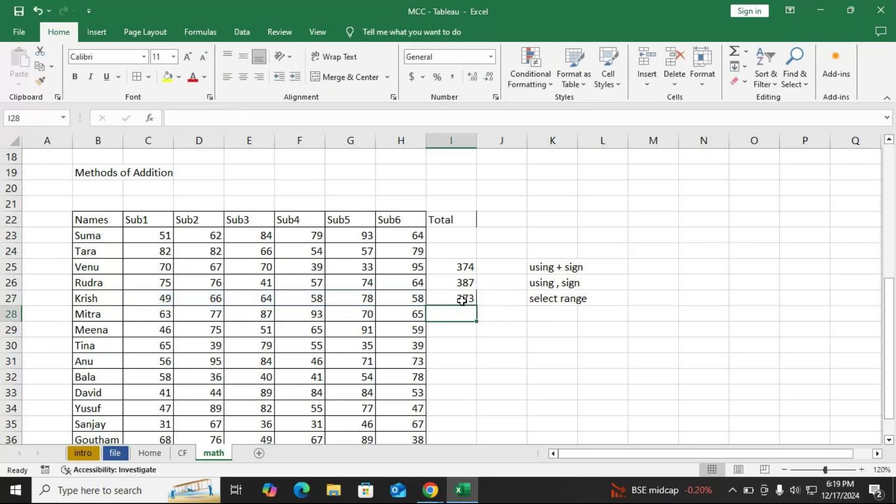
- Enter =SUM(C28:H28) in cell I28 to total Mitra's marks by selecting the range from the keyboard
type("=s")
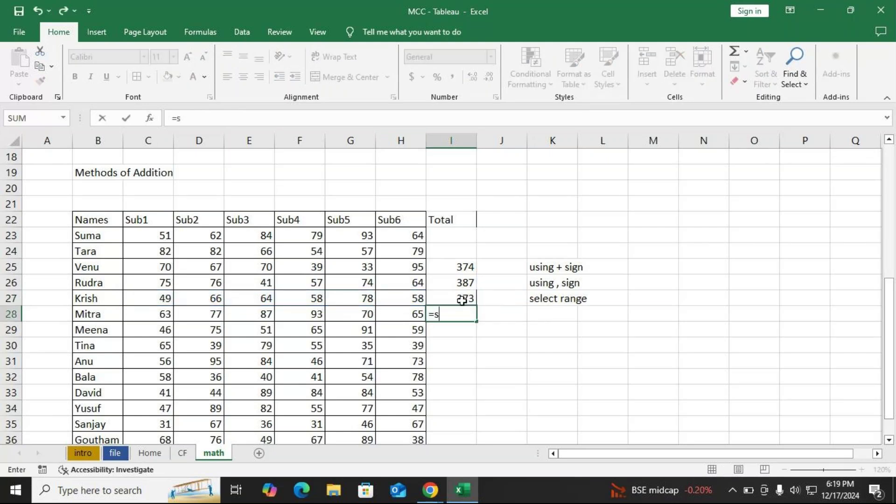
type("um")
key("Tab")
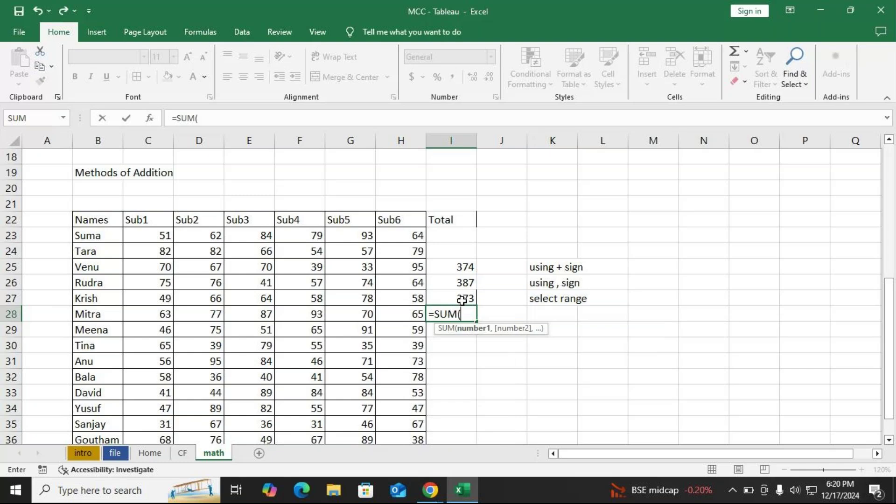
key("Left")
key("Left")
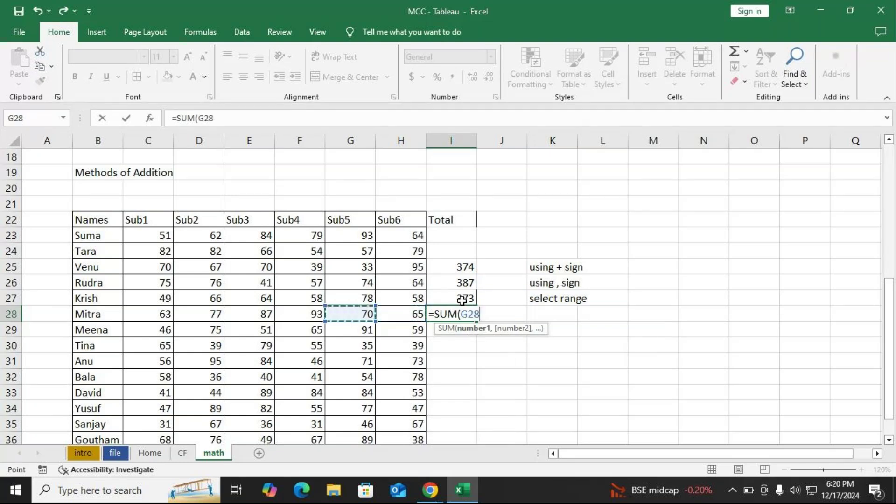
key("Left")
key("Left")
key("Left")
key("Left")
left_click_drag(149, 313, 420, 322)
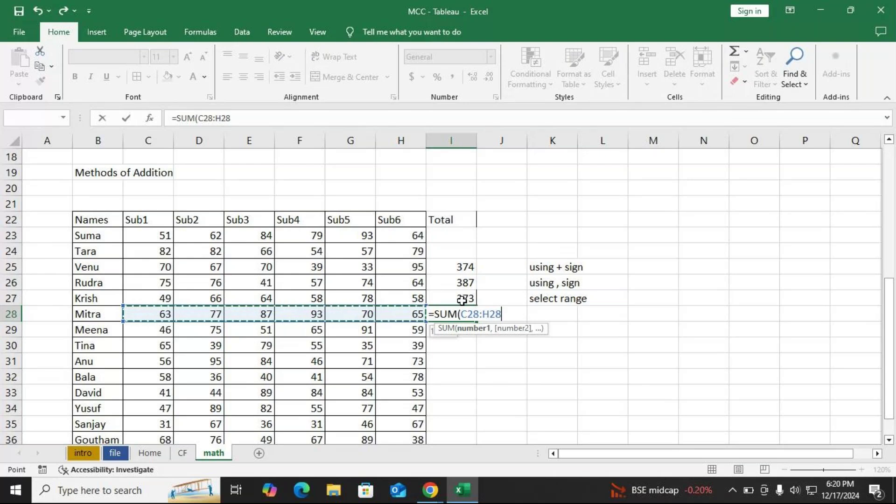
type(")")
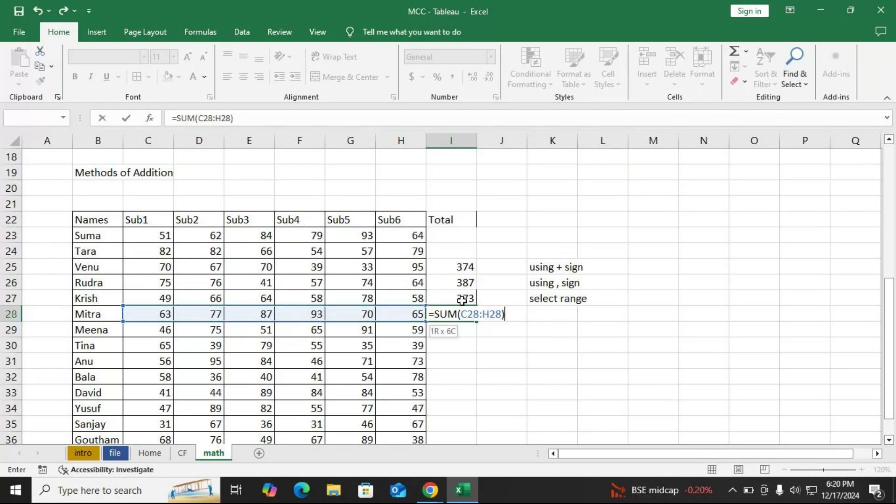
key("Return")
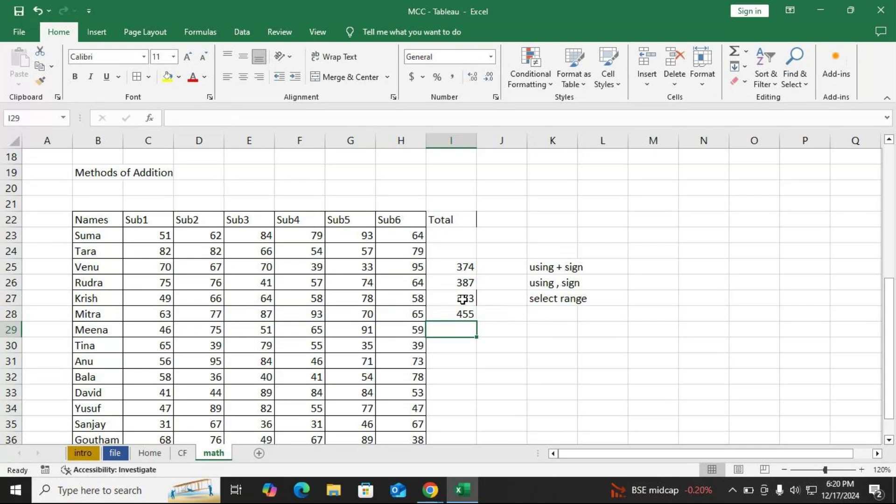
- Switch to the GoTo Meeting to check the participants' reactions and return to the "select range" note in the Excel workbook
key("alt+Tab")
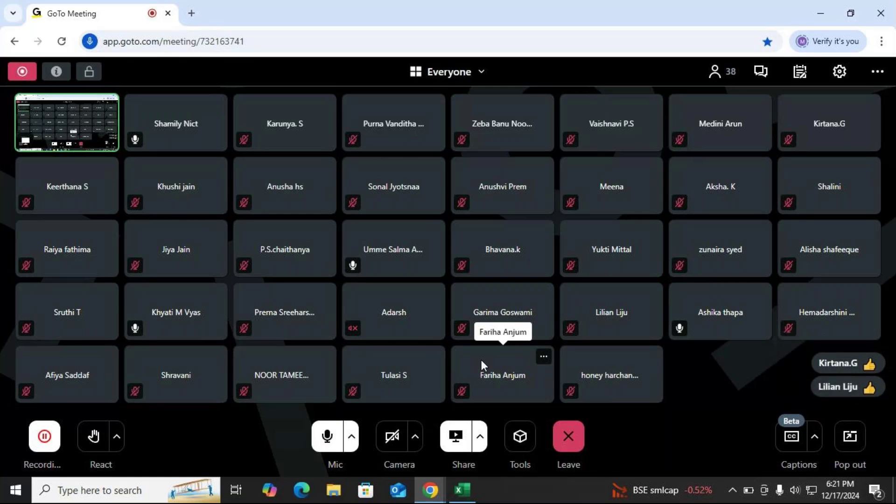
key("alt+Tab")
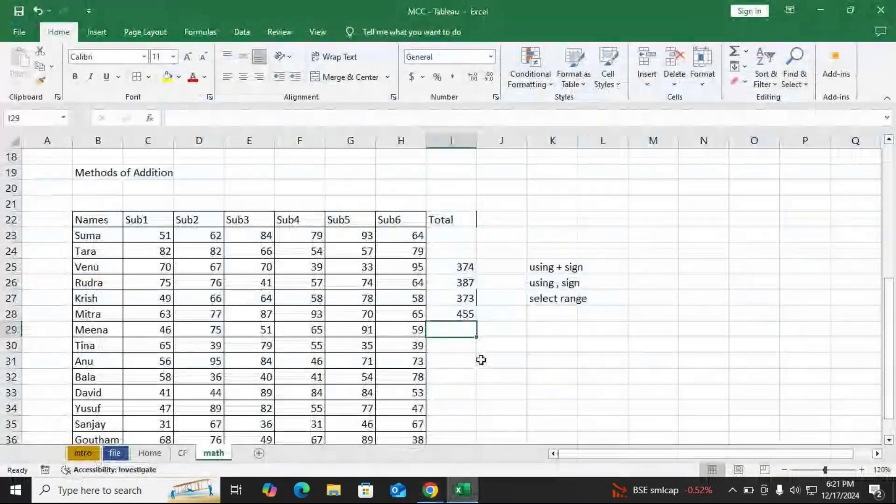
left_click(543, 299)
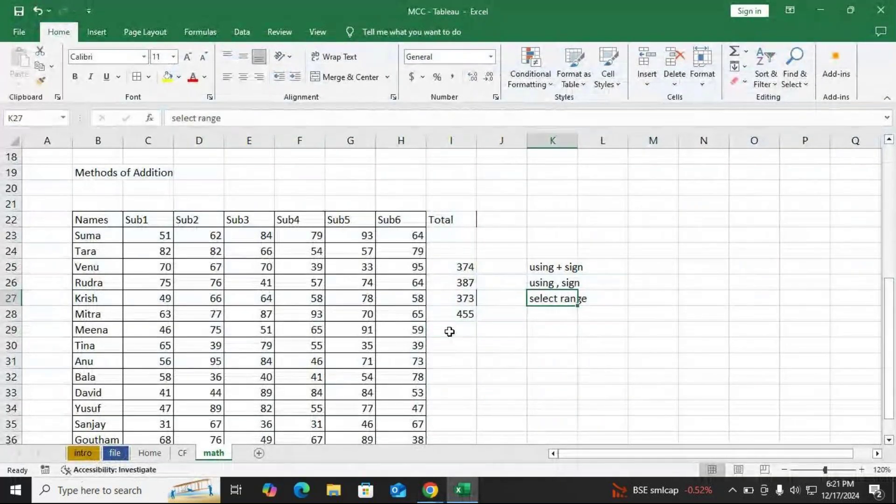
- Start Insert Function for cell I29, search for "sum" and choose the SUM function
left_click(446, 330)
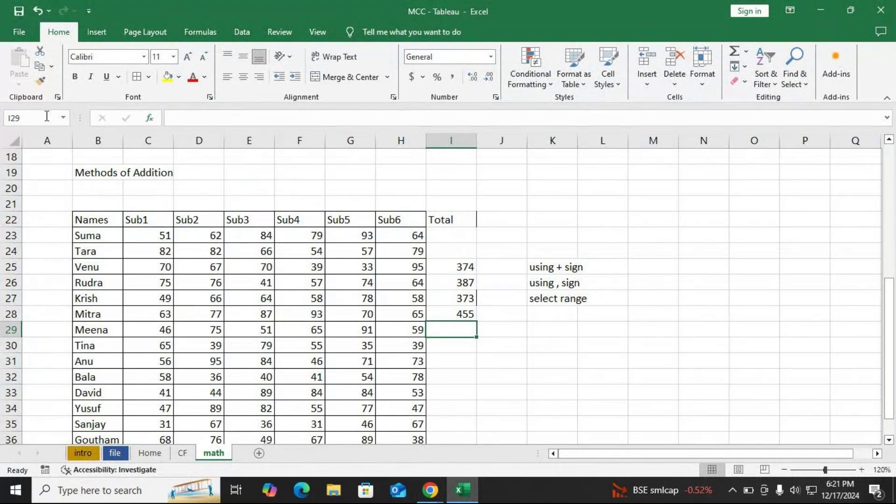
left_click(200, 32)
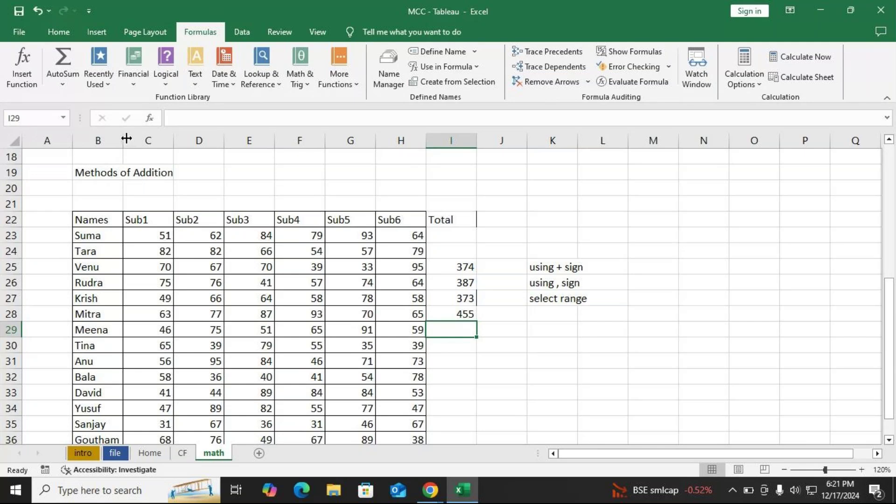
left_click(150, 119)
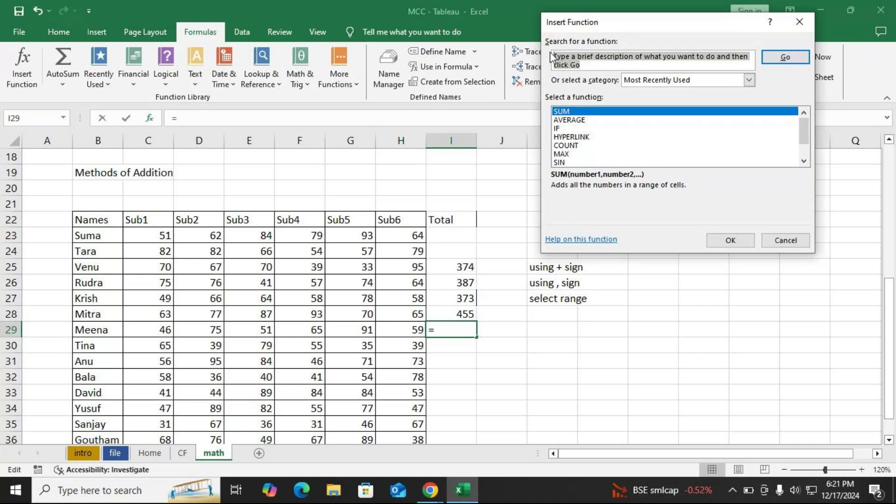
key("BackSpace")
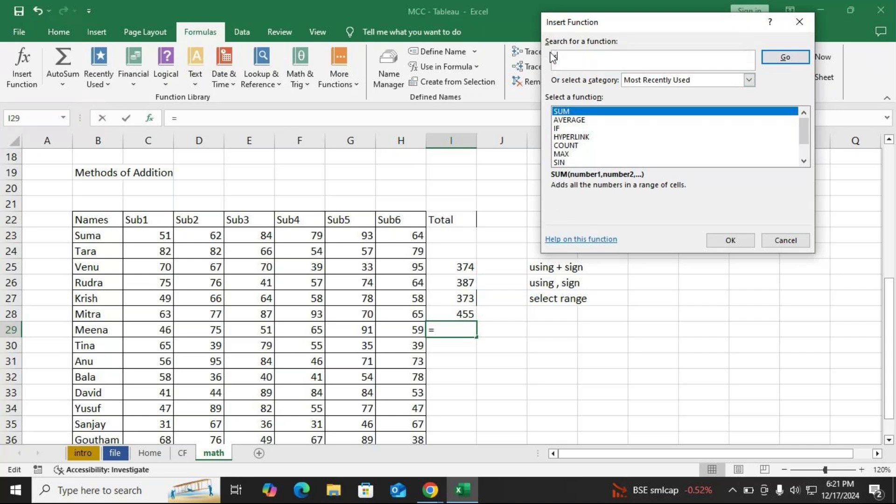
type("sum")
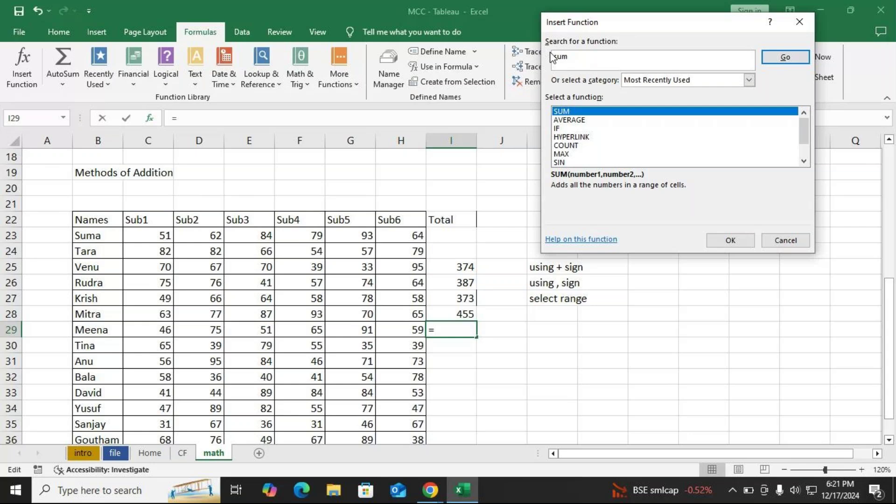
left_click(785, 59)
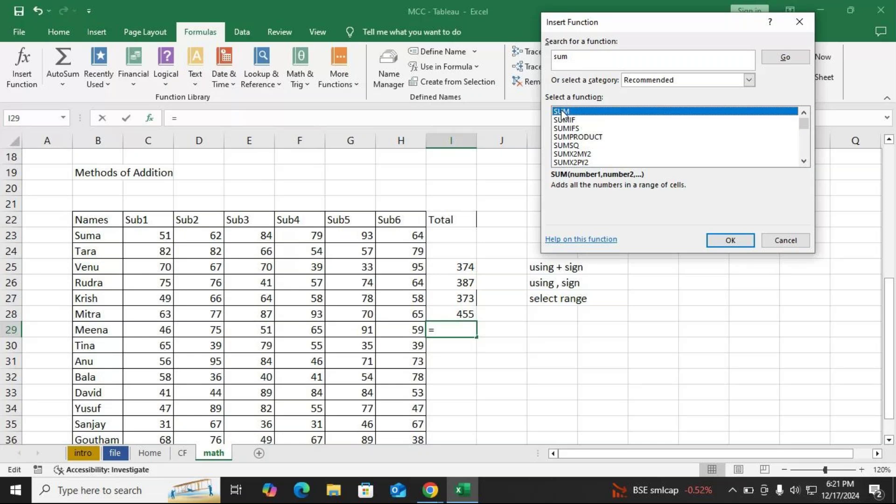
left_click(737, 242)
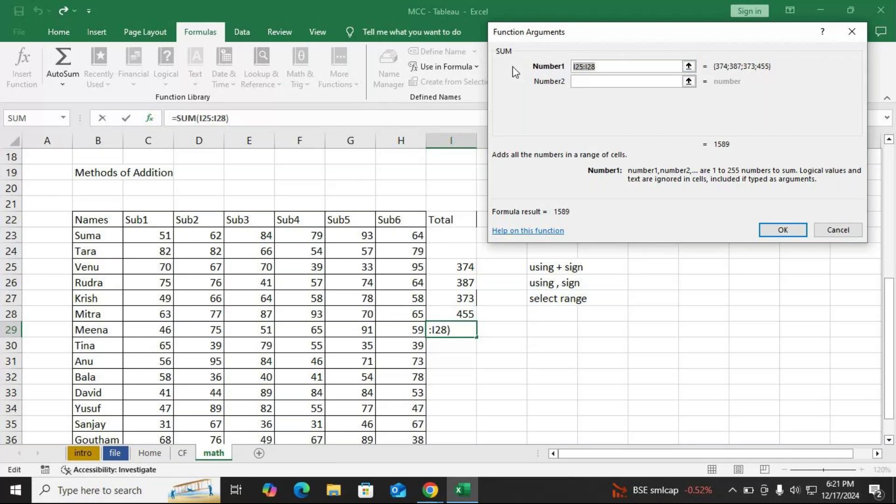
- Replace the suggested range and set the SUM arguments Number1 to Number6 to C29, D29, E29, F29, G29 and H29
key("BackSpace")
left_click(166, 326)
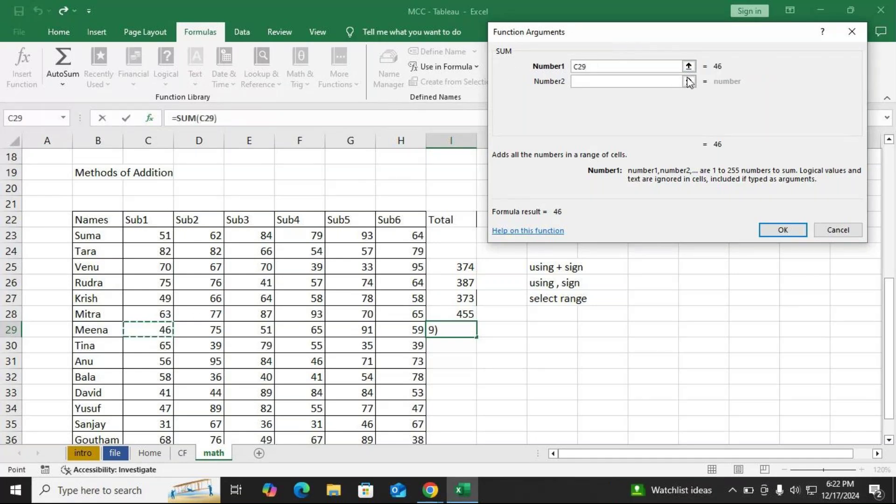
left_click(585, 79)
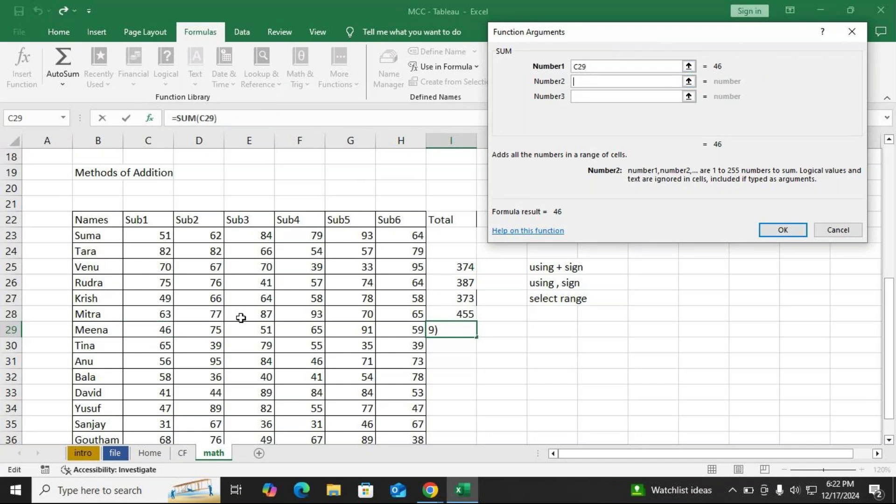
left_click(188, 328)
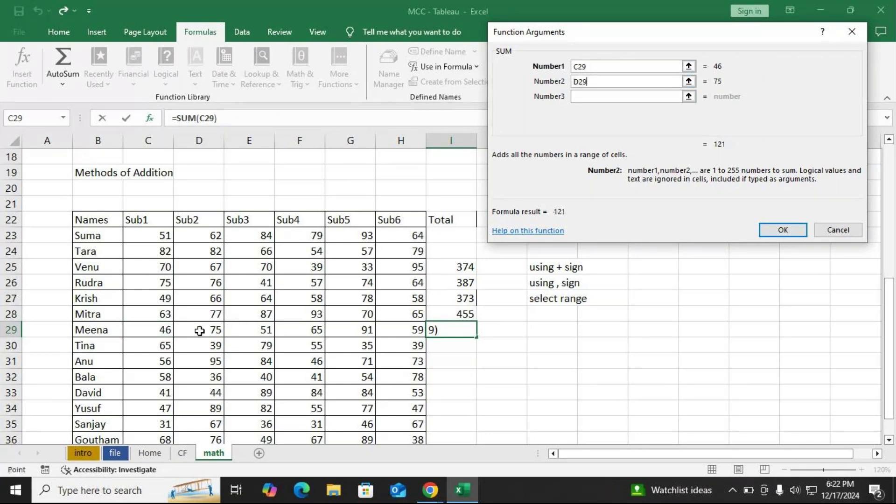
left_click(588, 97)
left_click(258, 328)
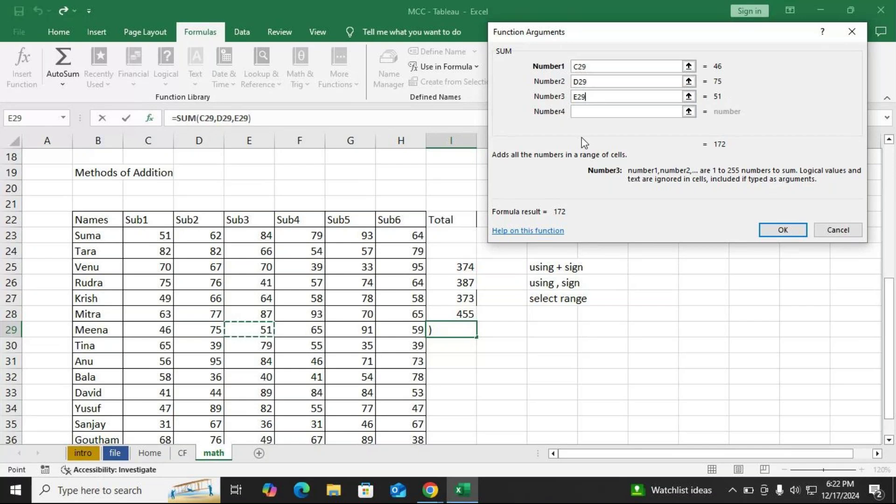
left_click(591, 115)
left_click(300, 331)
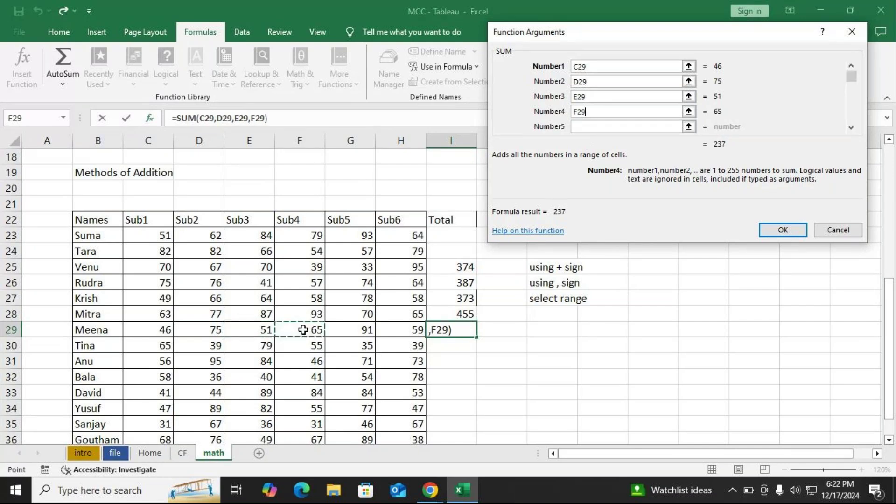
left_click(582, 126)
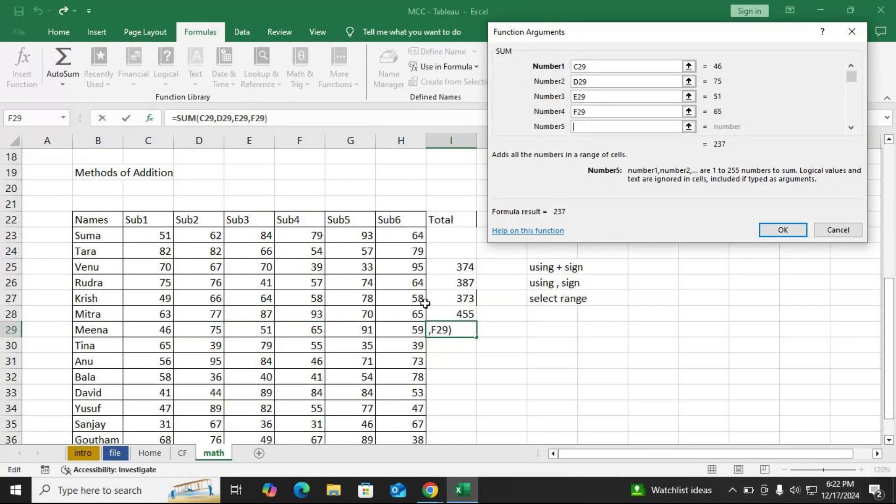
left_click(359, 332)
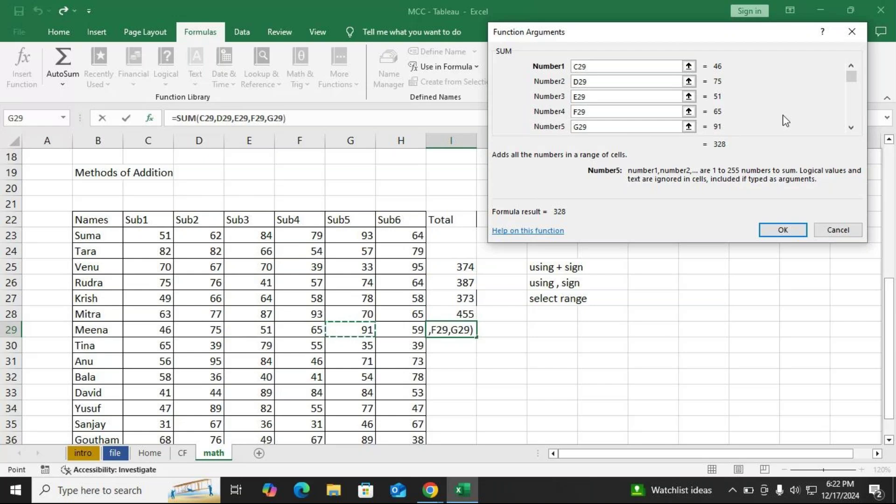
left_click(851, 131)
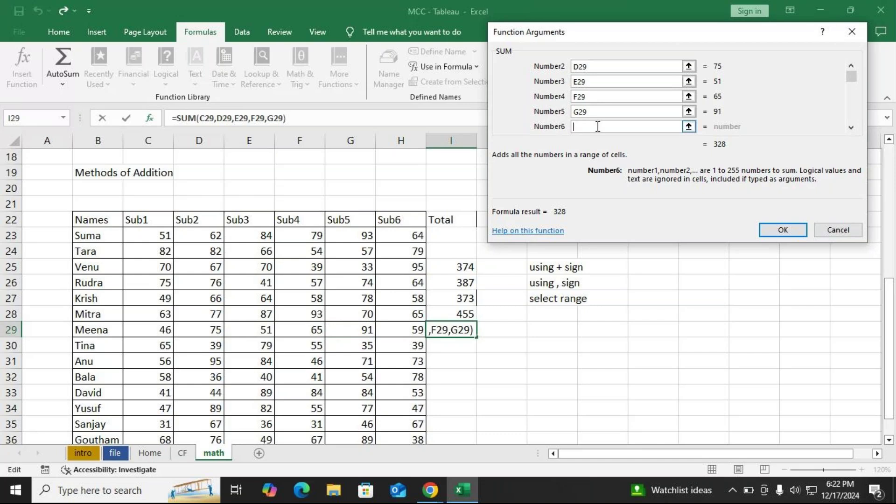
left_click(398, 329)
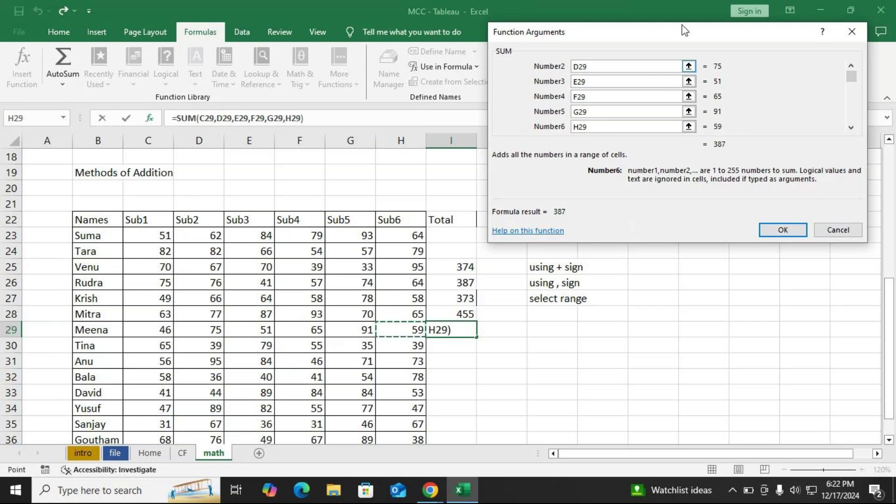
- Review the SUM function's argument list from Number1 to Number7 and confirm the formula for cell I29
left_click_drag(658, 33, 552, 56)
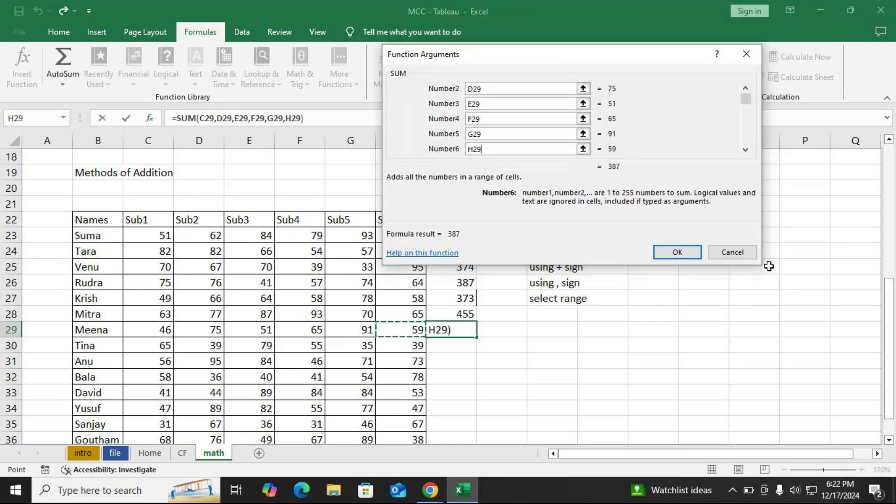
scroll(763, 266, "up", 2)
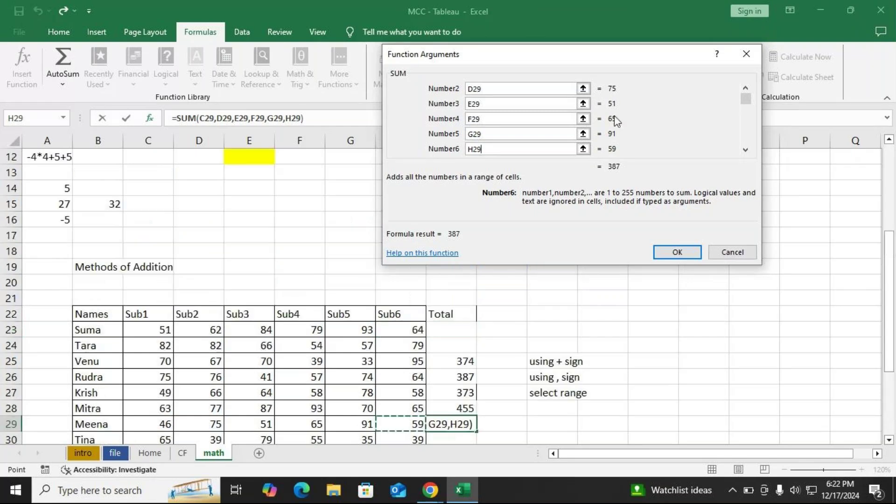
scroll(763, 266, "down", 3)
left_click(745, 88)
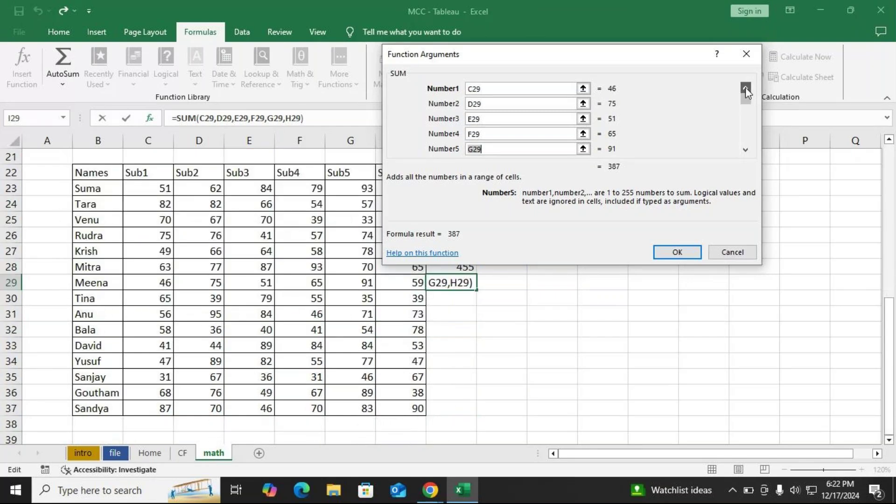
left_click(745, 150)
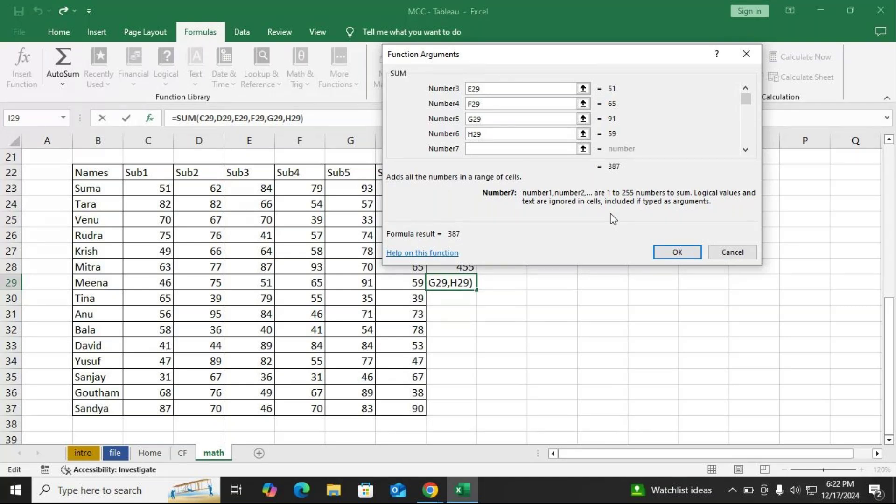
left_click(674, 254)
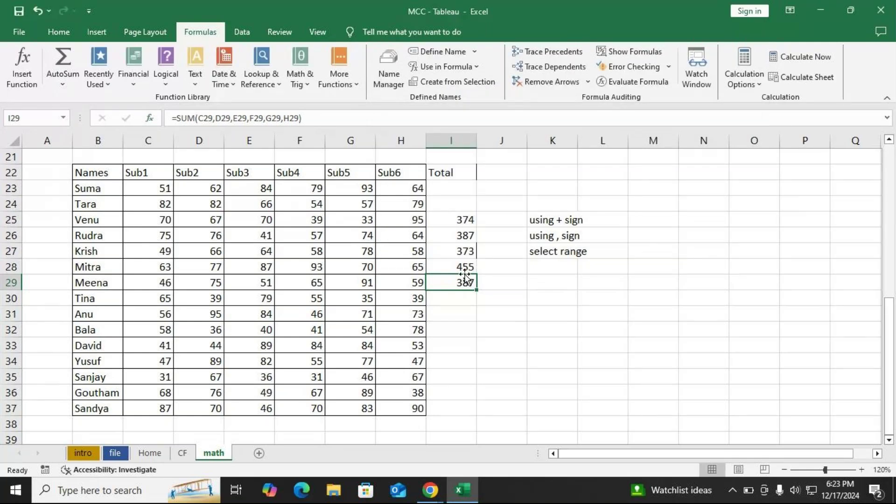
- Add the note "insert function" in cell K29 beside Meena's total
left_click(553, 283)
type("inse")
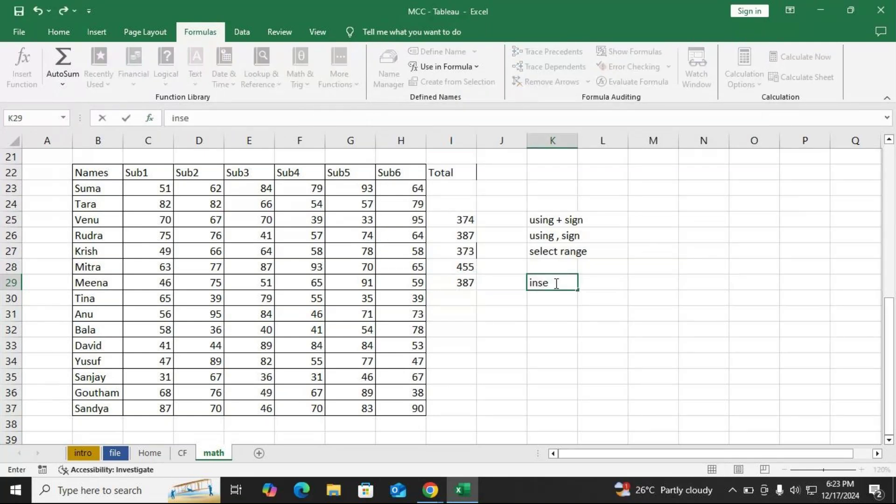
type("rt function")
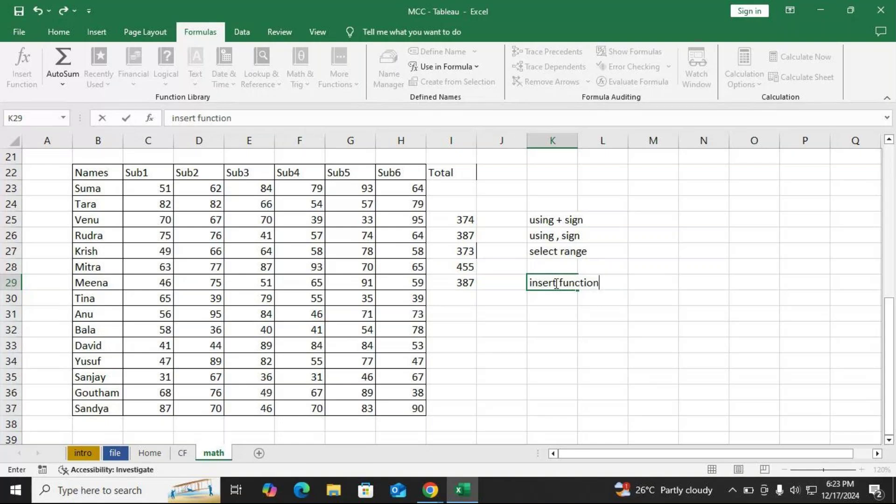
key("ctrl+Return")
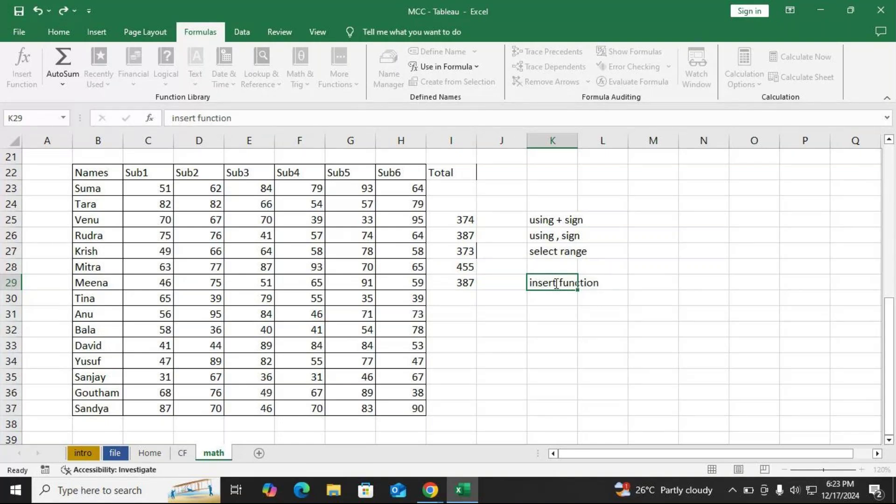
- Use Insert Function to enter SUM in cell I30, replacing the suggested range with C30:H30 as Number1
left_click(459, 287)
left_click(451, 297)
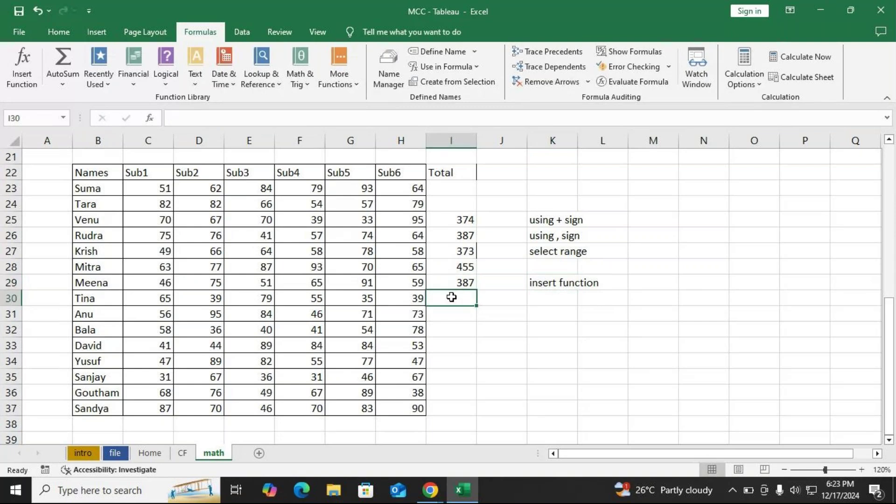
left_click(24, 60)
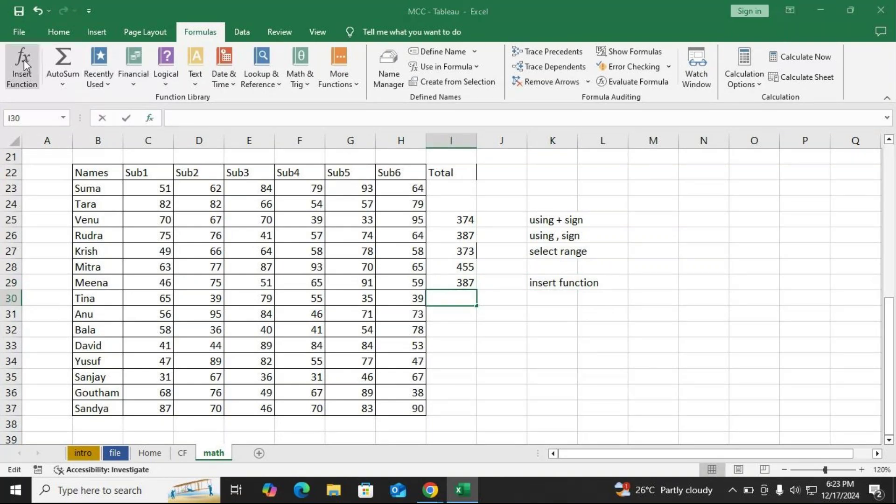
double_click(465, 132)
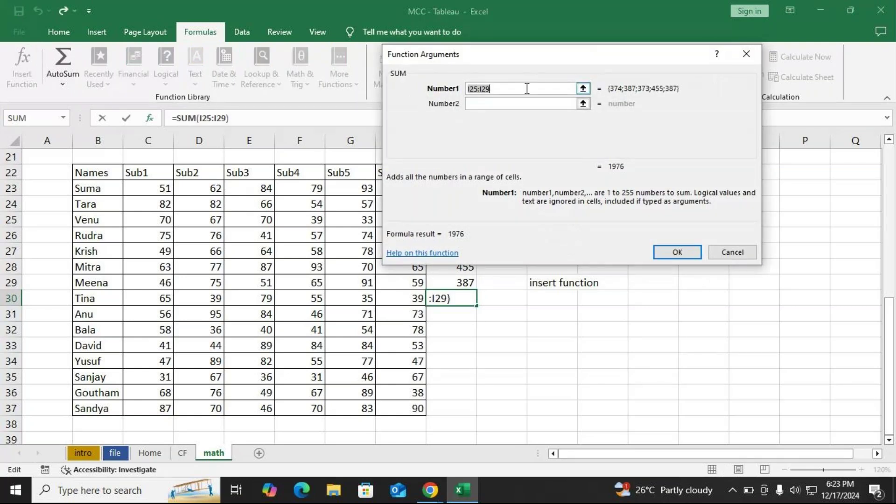
key("BackSpace")
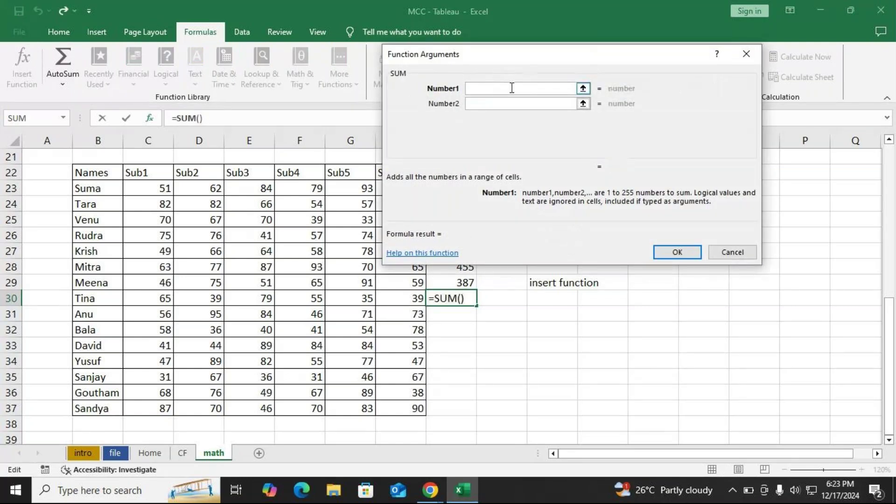
left_click_drag(143, 301, 391, 295)
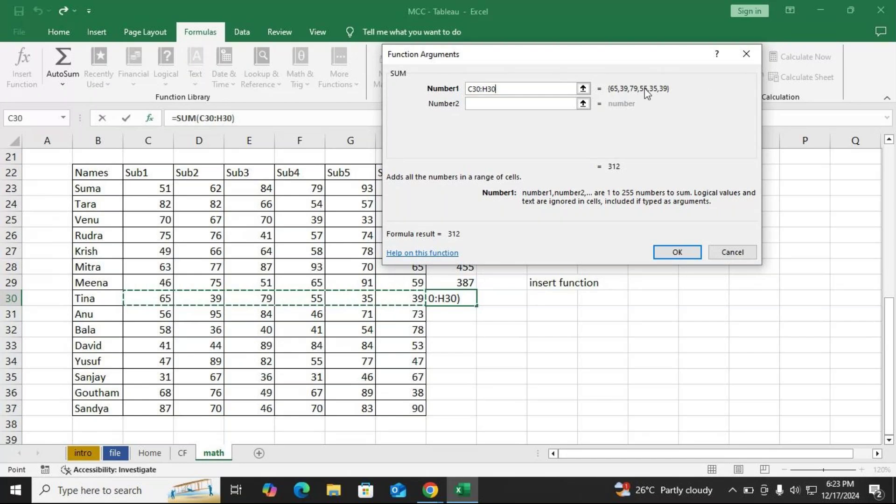
left_click(677, 253)
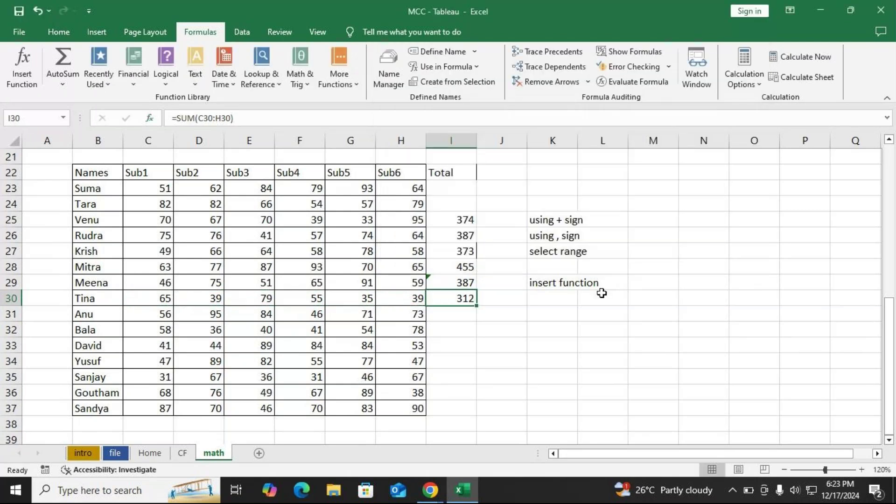
- Switch to the GoTo Meeting window in Chrome to check the participants' responses, and return to the Excel workbook
left_click(555, 298)
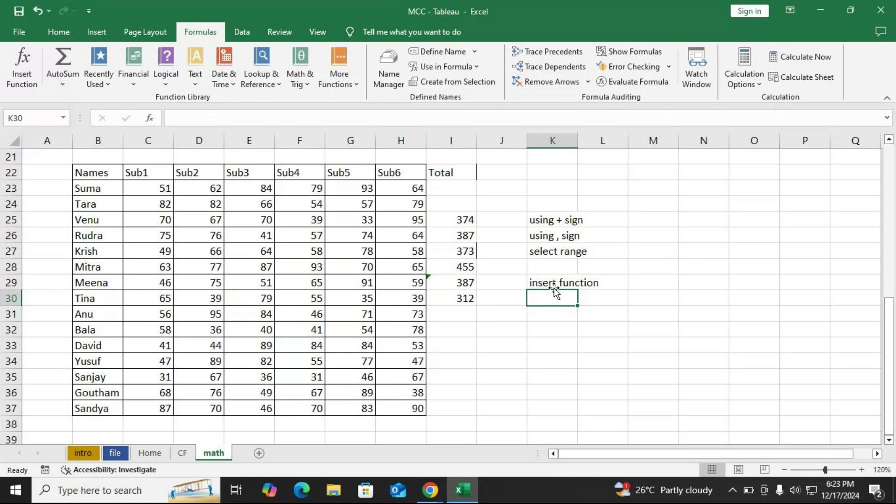
left_click(430, 490)
left_click(379, 392)
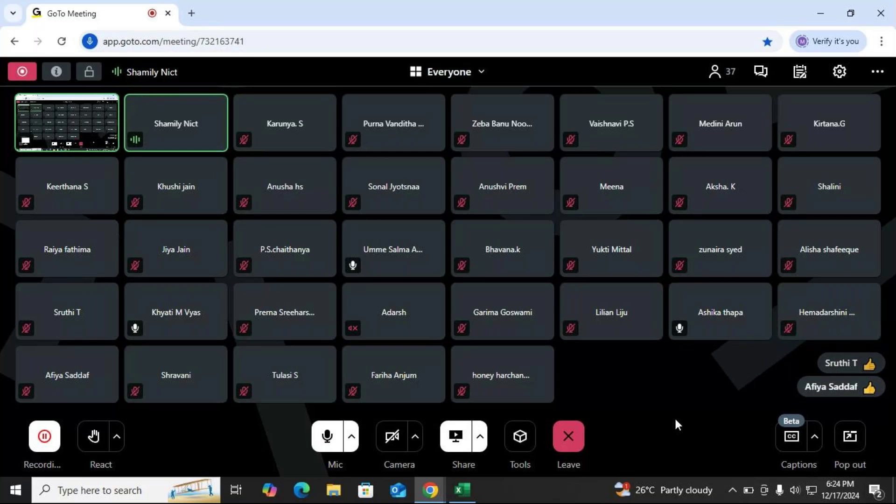
key("alt+Tab")
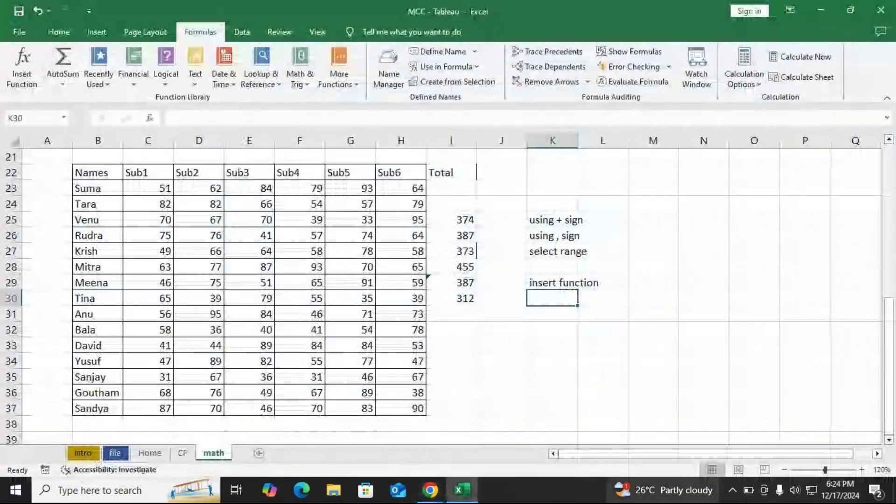
- Total row 31 in cell I31 with AutoSum, replacing the suggested range with C31:H31
left_click(468, 316)
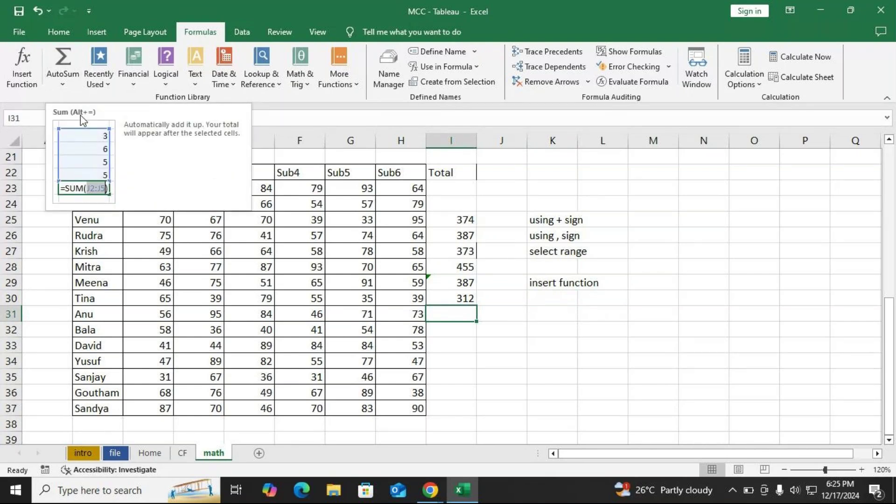
left_click(58, 34)
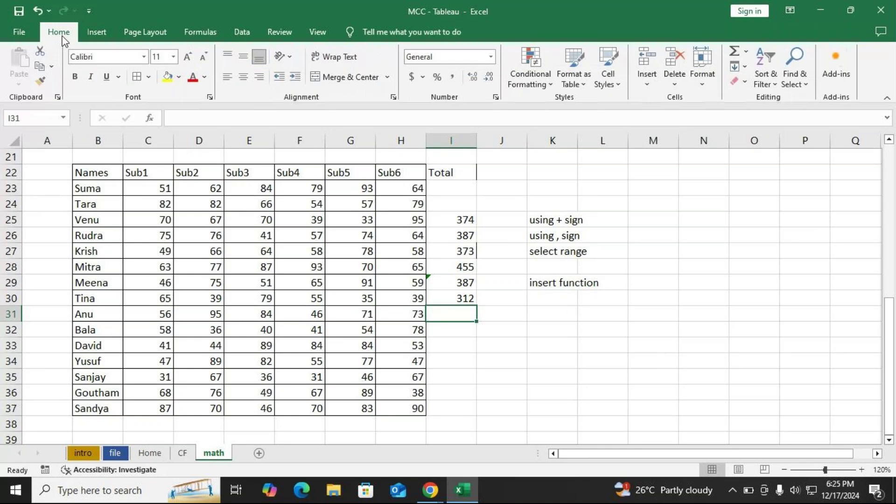
left_click(732, 53)
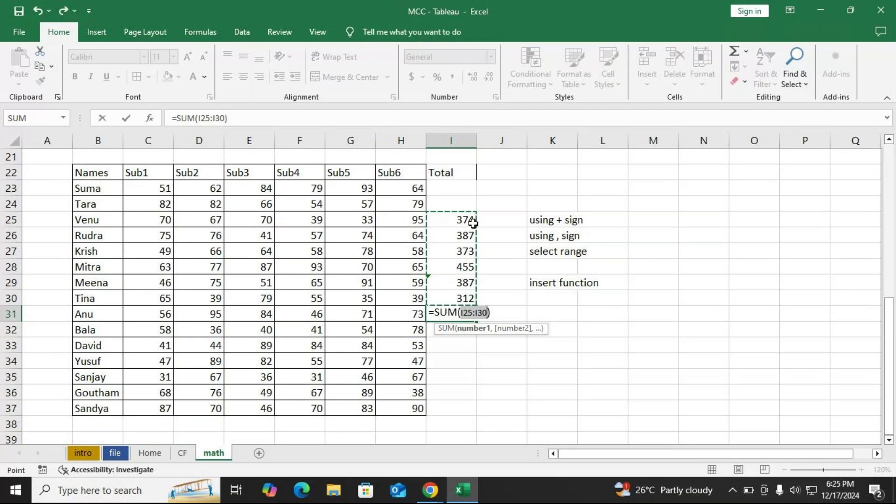
left_click_drag(148, 313, 401, 309)
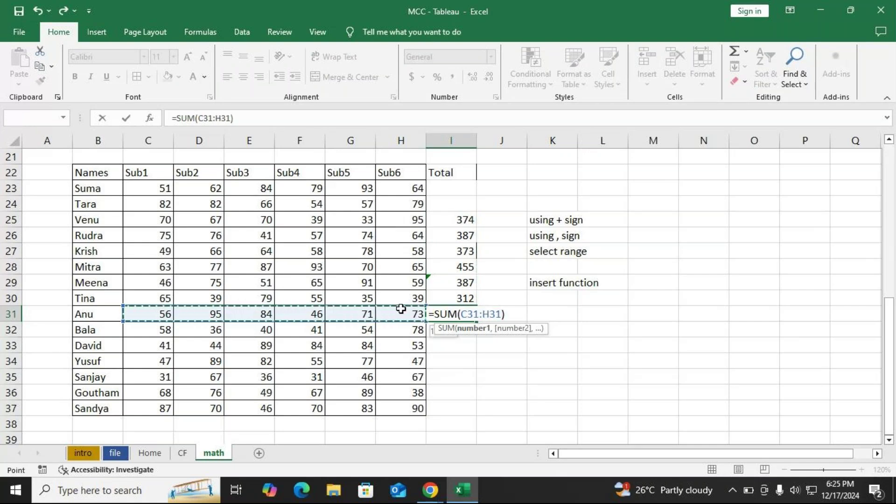
key("Return")
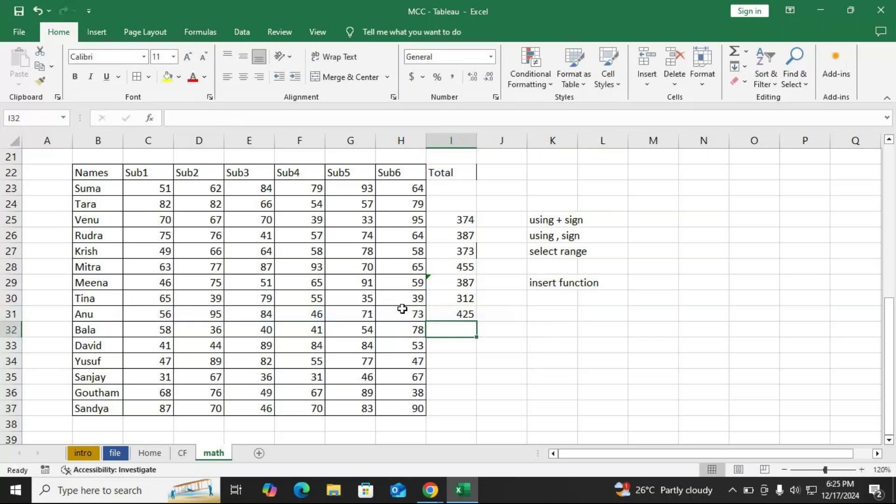
- Total row 32 in cell I32 with AutoSum, replacing the suggested range with C32:H32
left_click(449, 358)
left_click(450, 330)
double_click(450, 330)
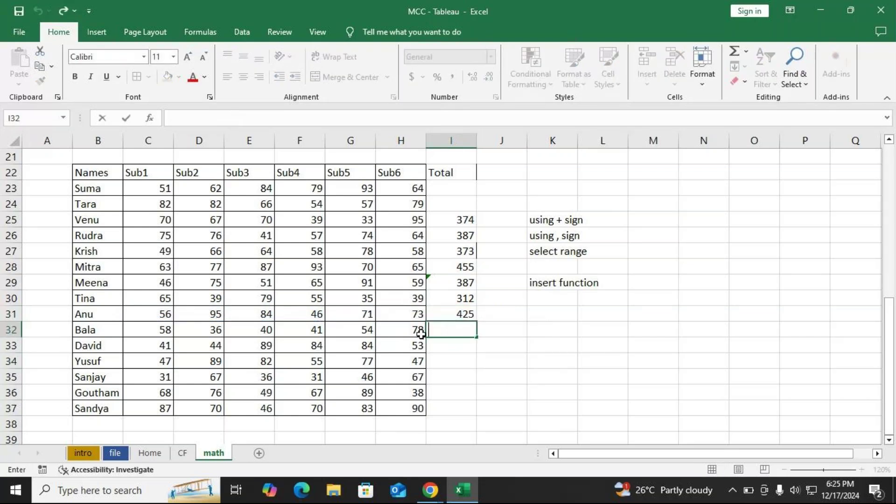
key("Escape")
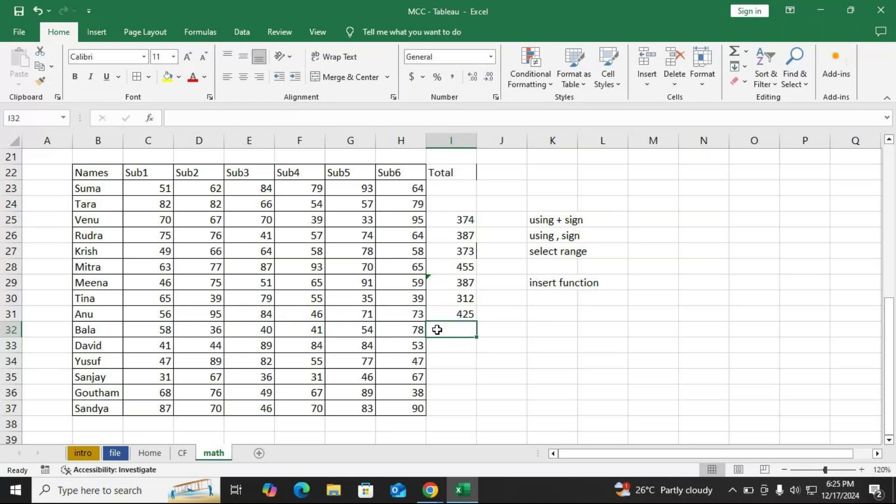
left_click(433, 376)
left_click(455, 328)
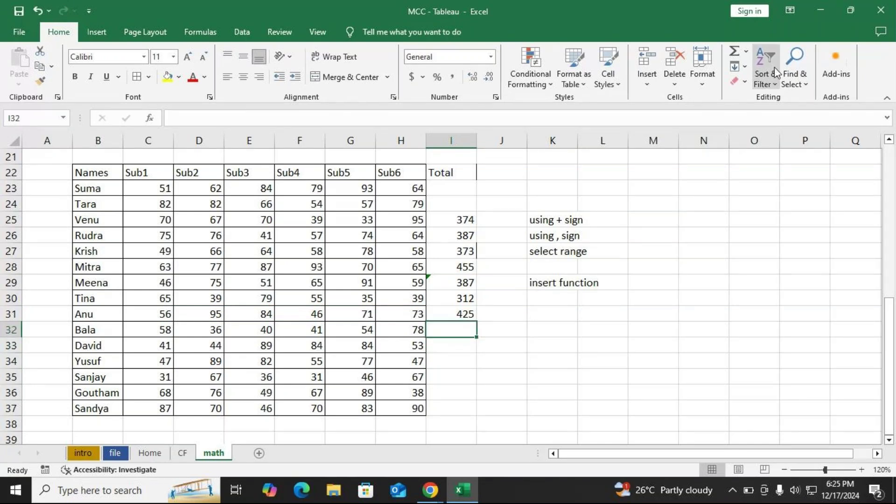
left_click(734, 50)
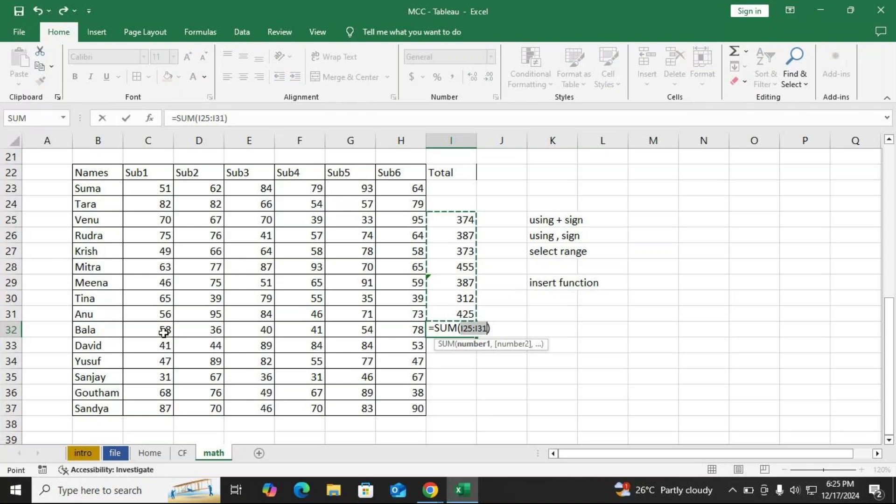
left_click_drag(164, 332, 406, 330)
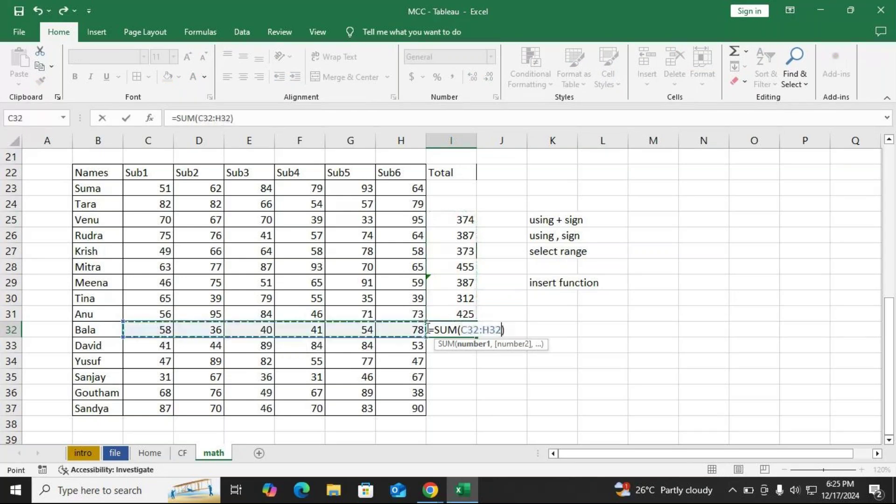
key("Return")
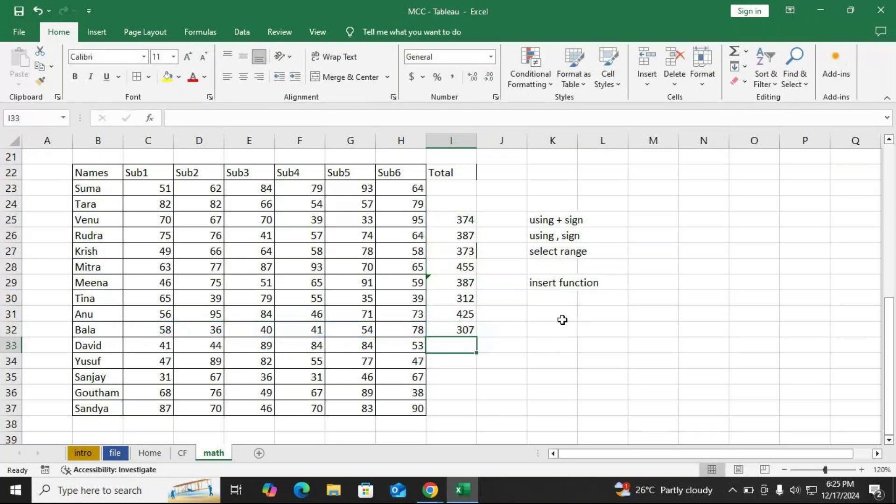
- Add the note "Auto sum" in cell K31 beside the AutoSum totals
left_click(561, 319)
type("Auto sum")
key("Return")
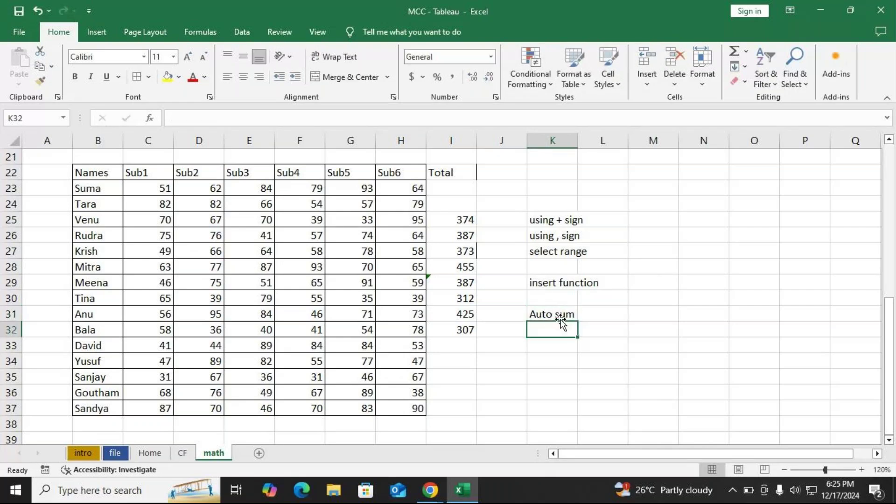
- Insert an automatic SUM in cell I33 with the keyboard shortcut, replacing the suggested range with C33:H33
left_click_drag(467, 220, 458, 324)
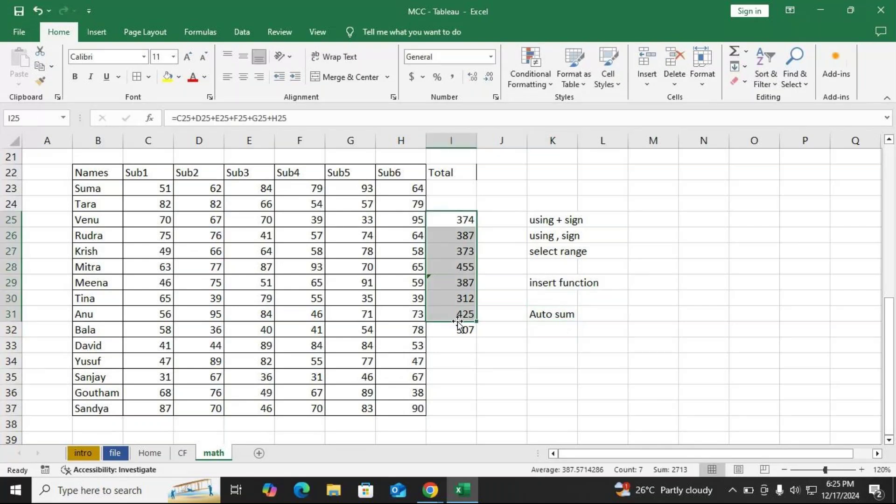
left_click(453, 345)
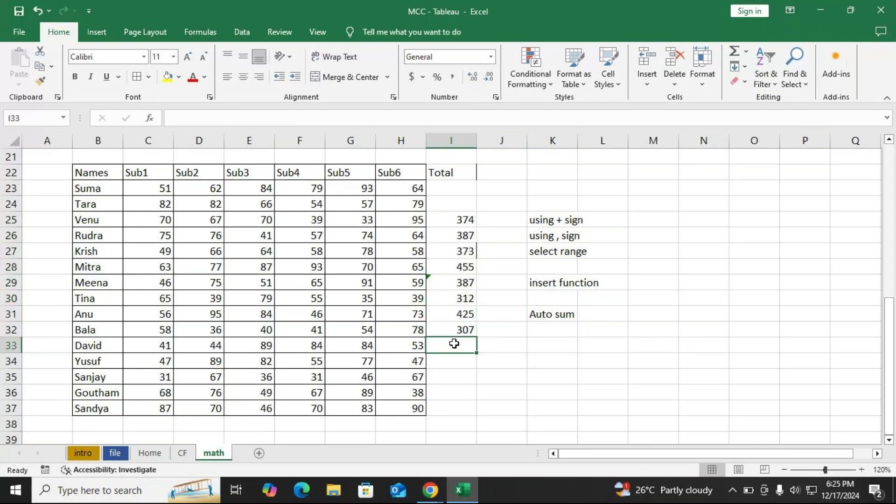
key("alt+equal")
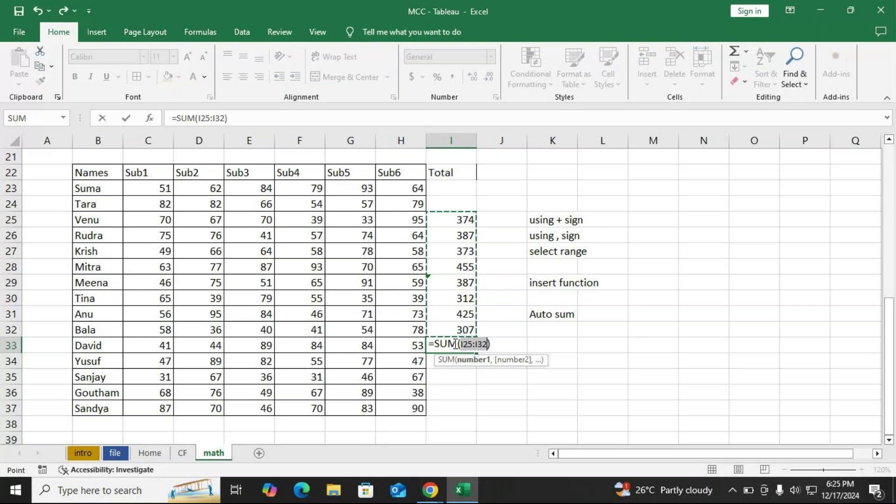
left_click_drag(140, 345, 399, 341)
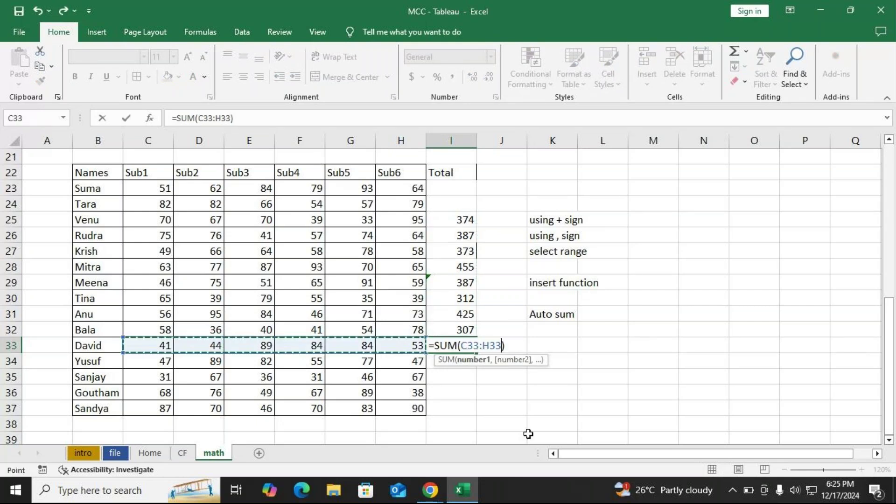
key("Return")
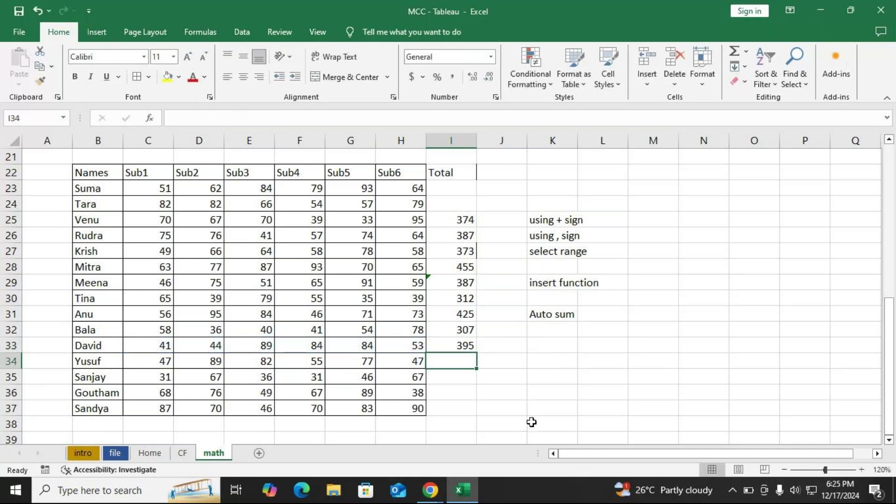
- Add the note "Alt + =" in cell K33 beside the row 33 total
left_click(555, 348)
type("Alt")
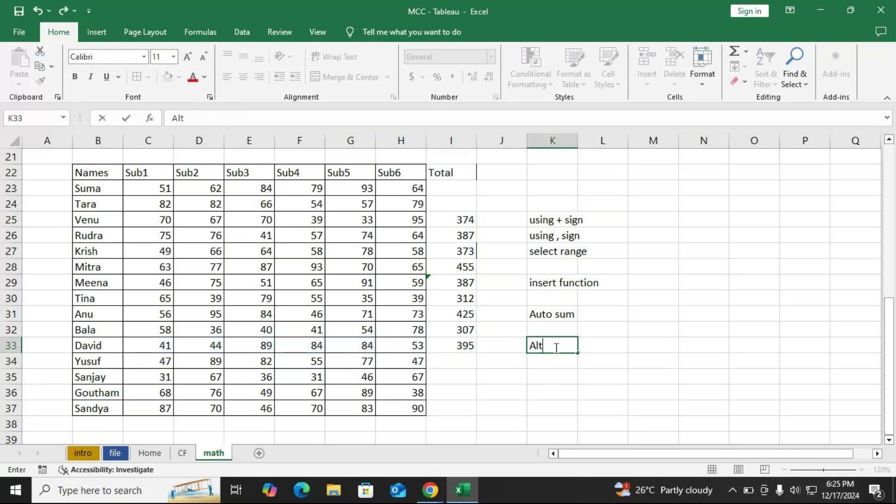
type(" +")
key("Return")
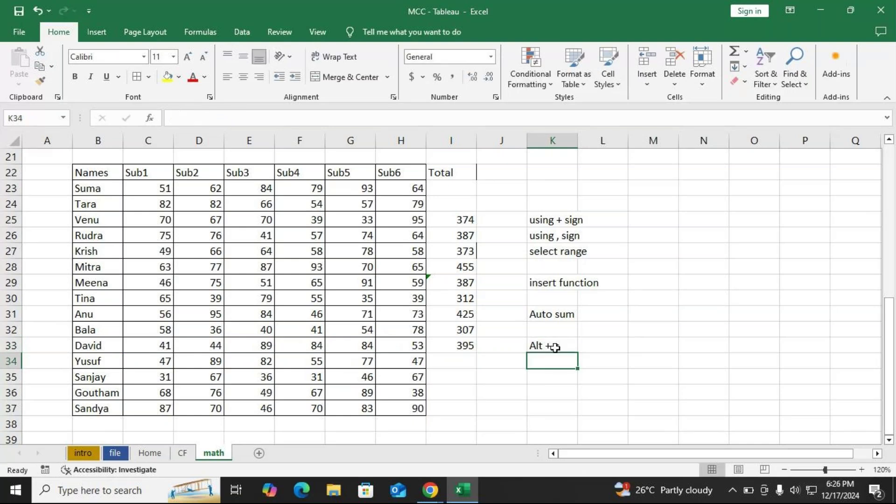
- Total the first two table rows in I23 and I24 with AutoSum, accepting the suggested ranges C23:H23 and C24:H24
left_click(445, 191)
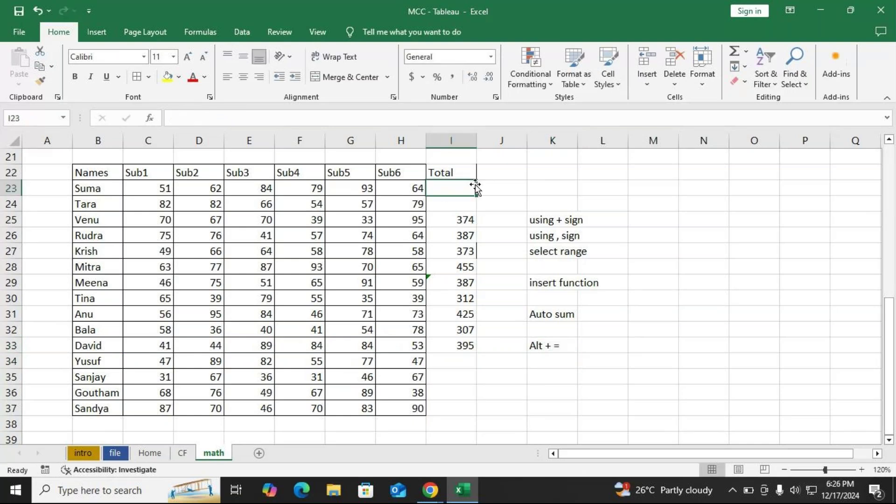
left_click(740, 51)
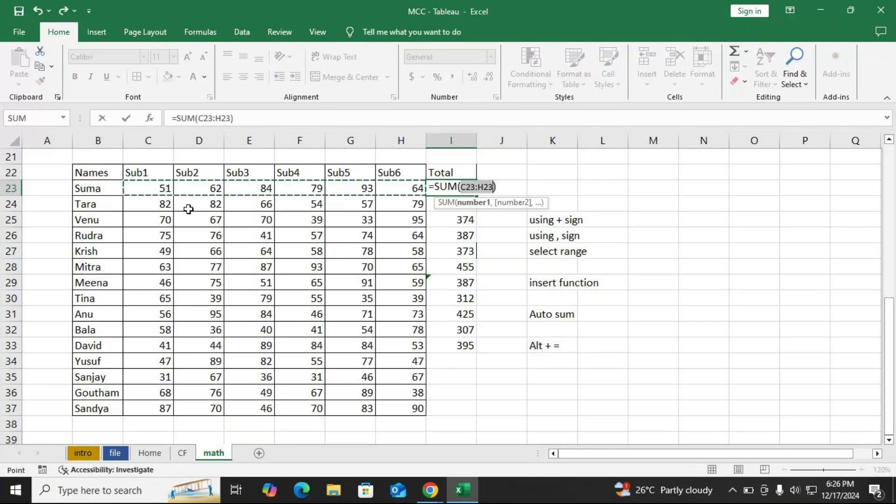
key("Return")
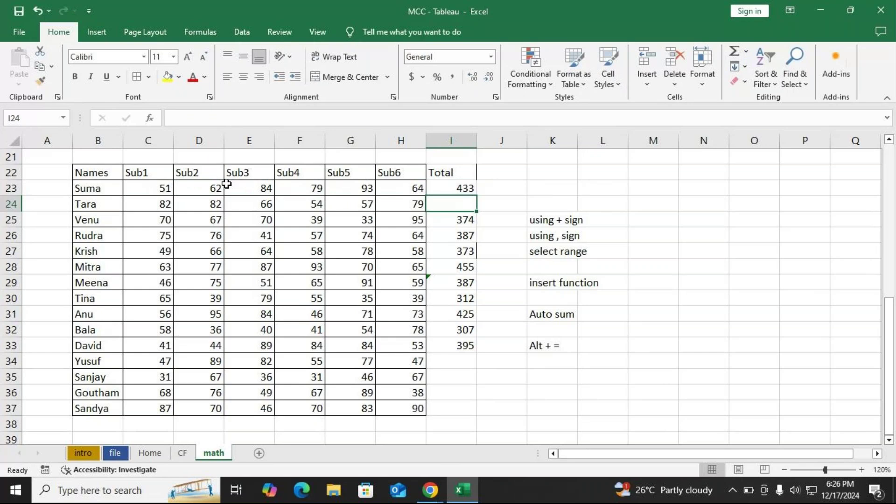
key("alt+equal")
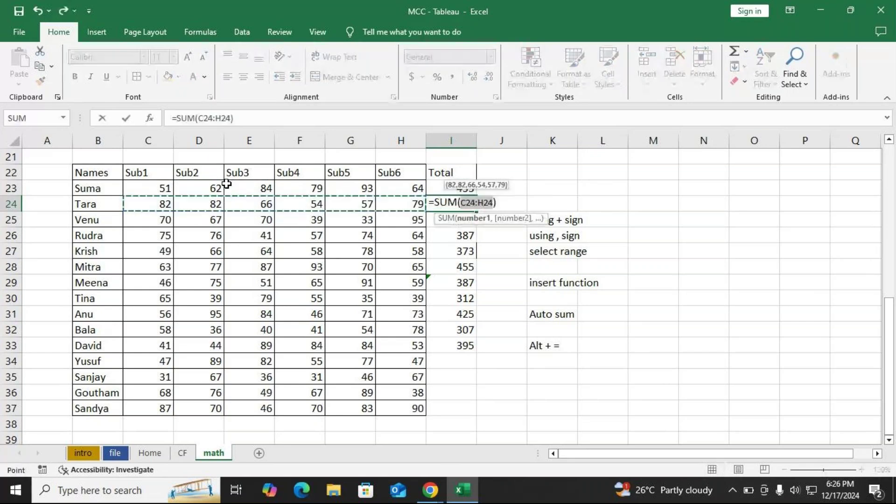
key("Return")
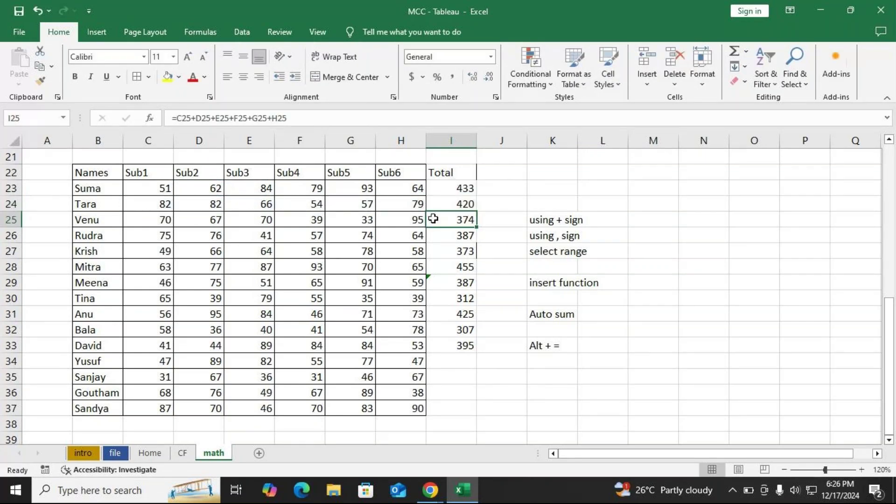
- Total row 34 in cell I34 with AutoSum, replacing the suggested range with C34:H34
left_click(449, 208)
left_click_drag(449, 208, 462, 299)
left_click_drag(466, 219, 455, 294)
left_click(448, 362)
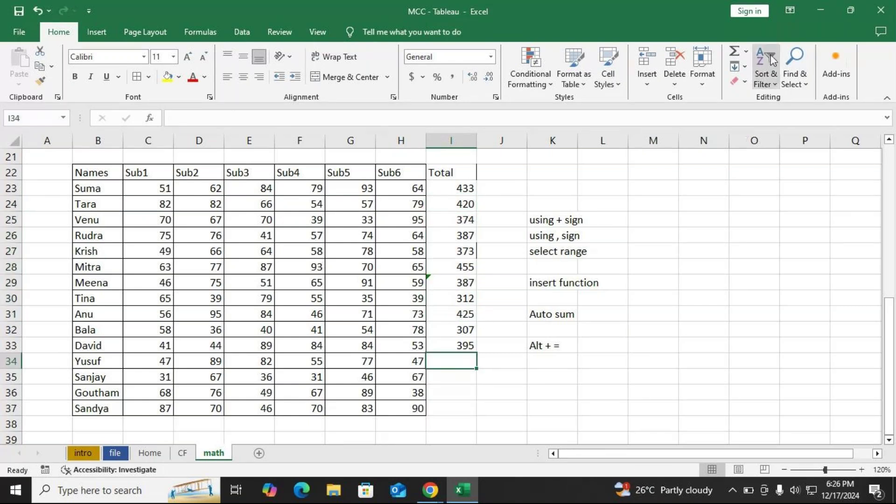
left_click(734, 52)
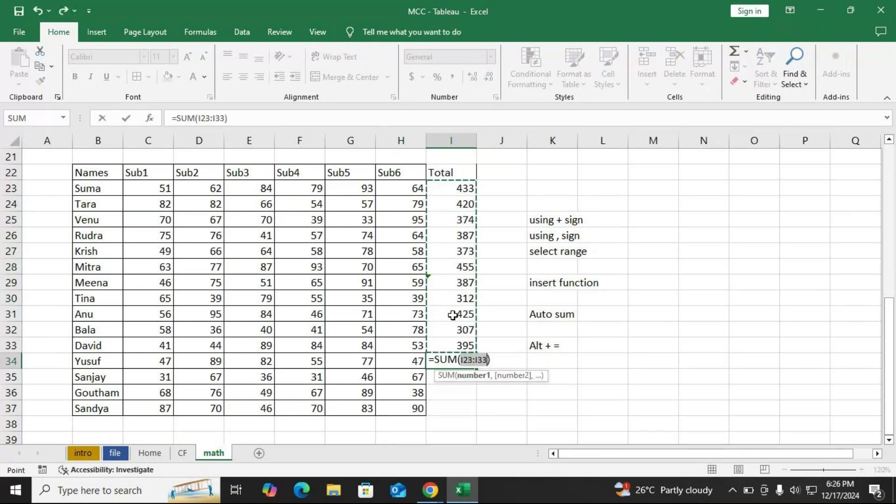
left_click_drag(153, 362, 411, 363)
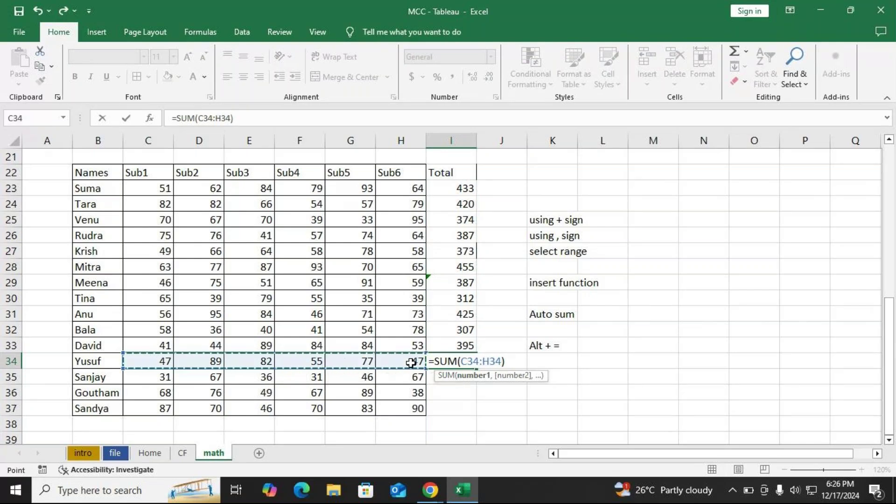
key("Return")
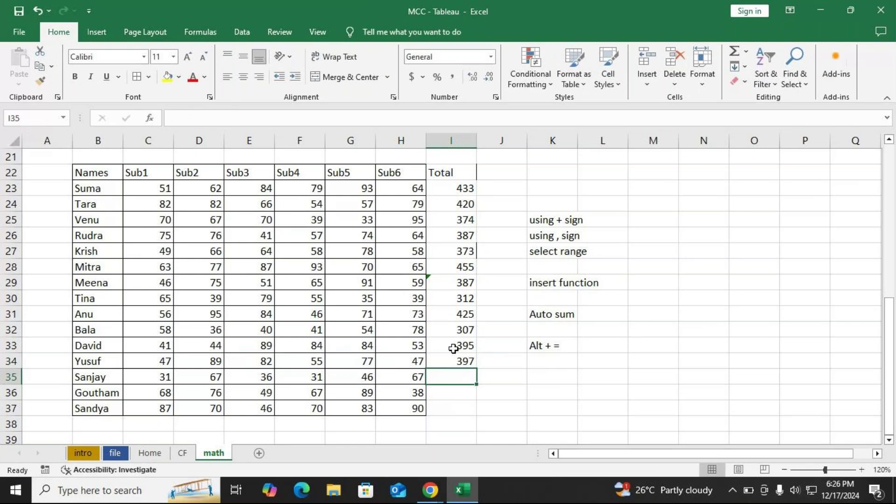
- Highlight the notes "select range", "Auto sum" and "Alt + =" in K27, K31 and K33 with yellow fill
left_click(535, 345)
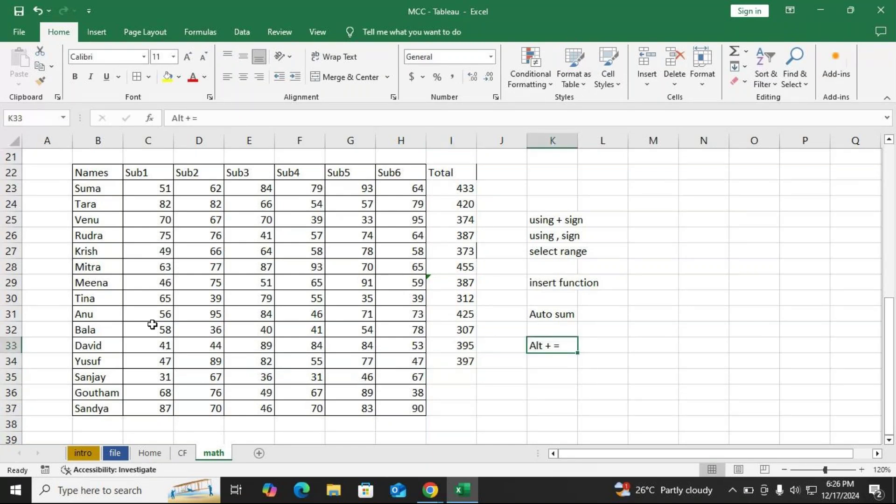
left_click(554, 252)
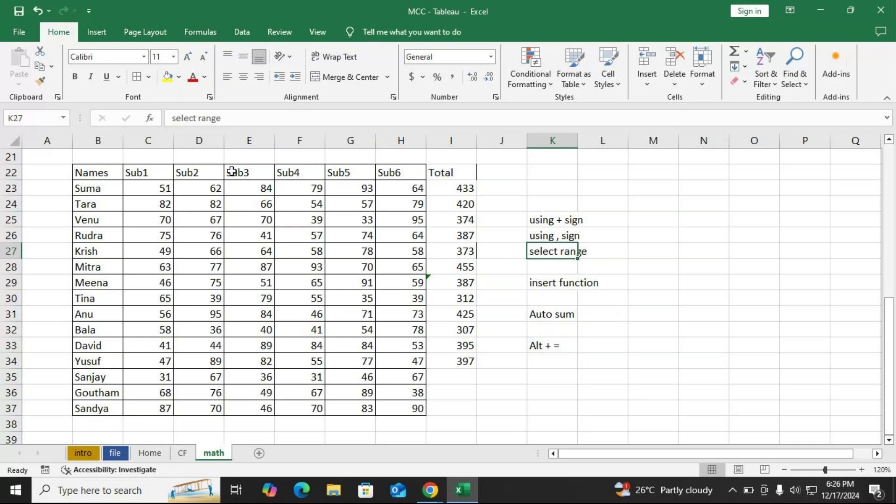
left_click(168, 76)
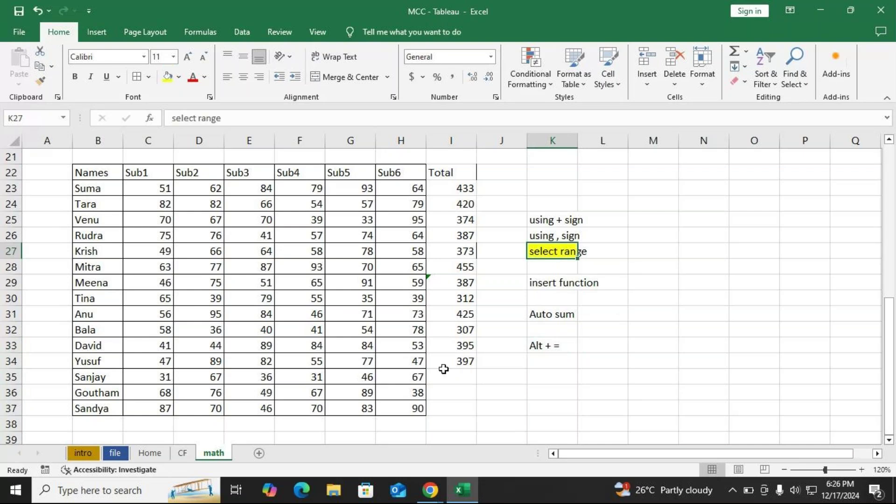
left_click(464, 310)
left_click(552, 312)
key("F4")
left_click(546, 345)
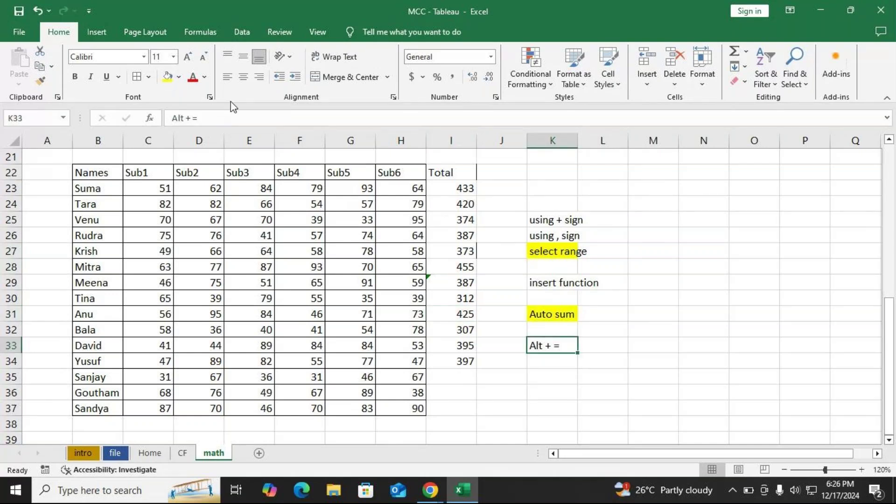
key("F4")
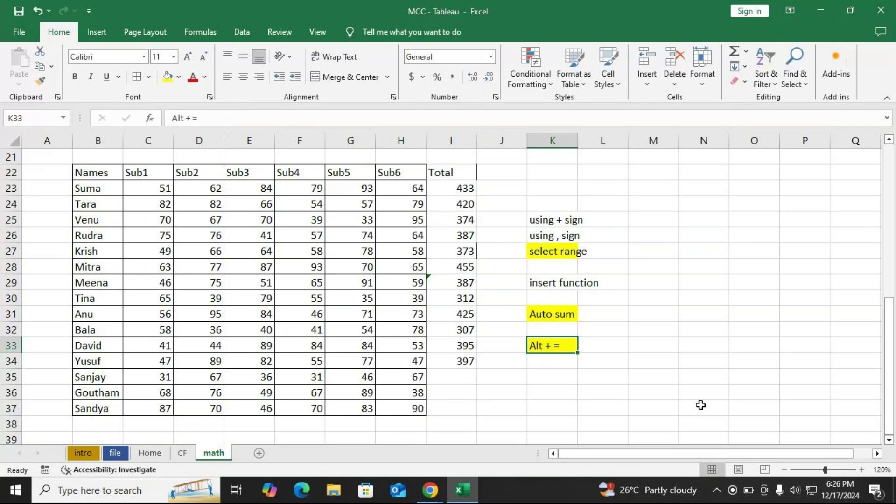
- Fill the SUM formula from I34 down to I37 to total the remaining table rows
left_click(457, 360)
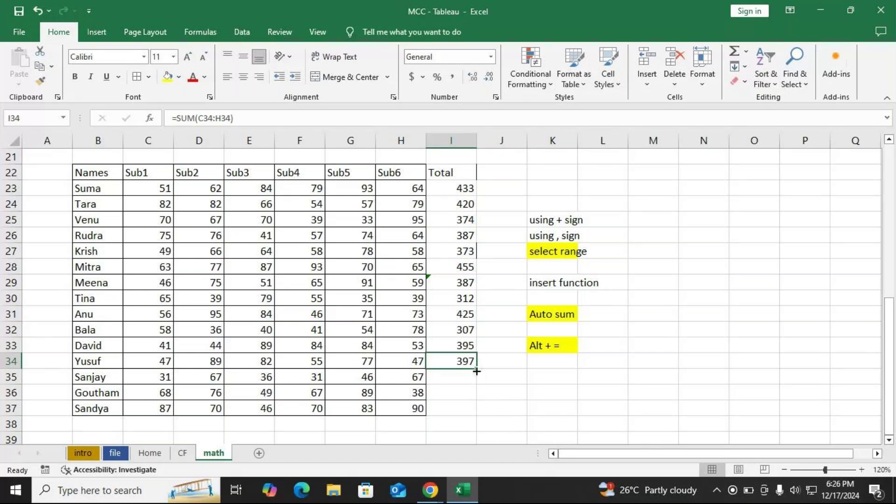
left_click_drag(476, 371, 472, 414)
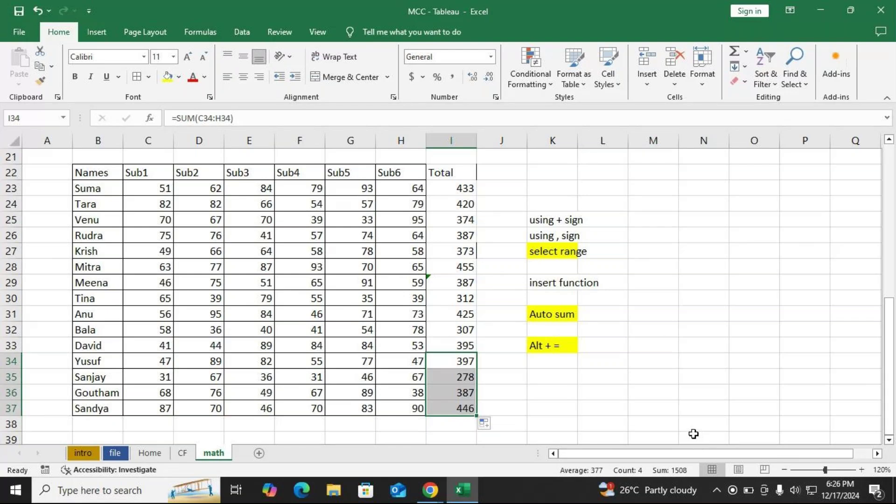
key("alt+Tab")
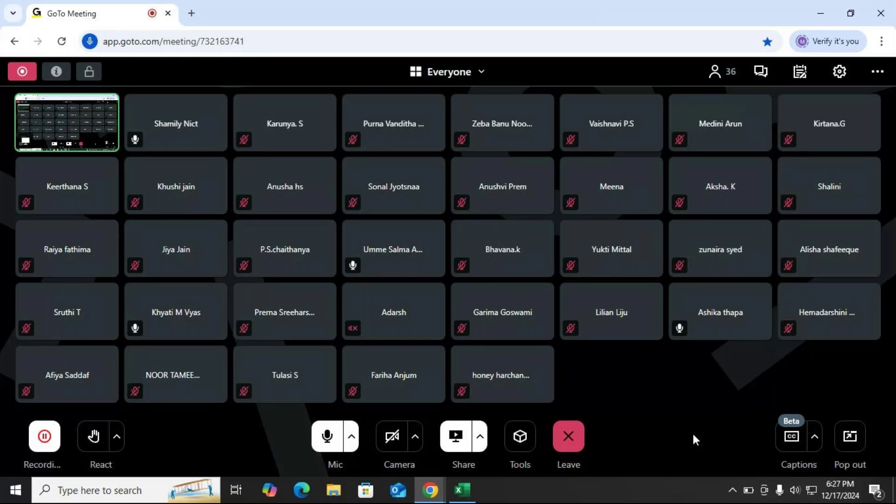
key("alt+Tab")
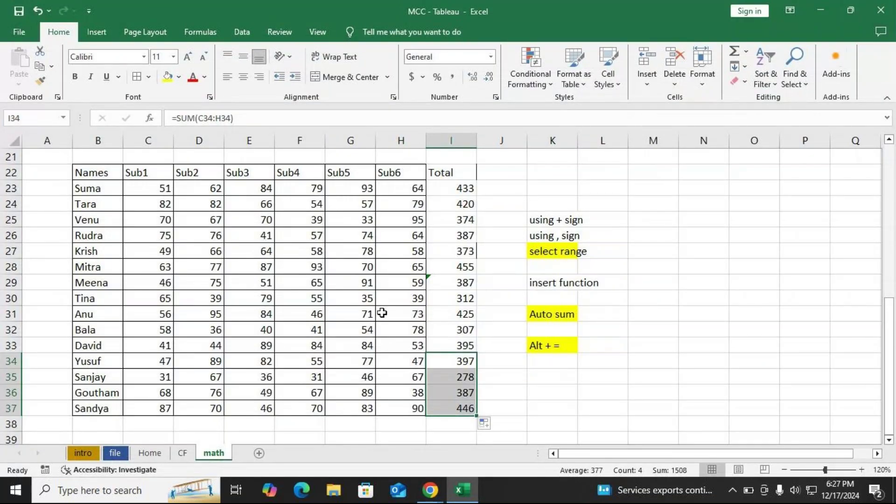
- Copy the marks table B22:H37, without its Total column, and paste it below starting at cell B40
left_click_drag(93, 174, 409, 408)
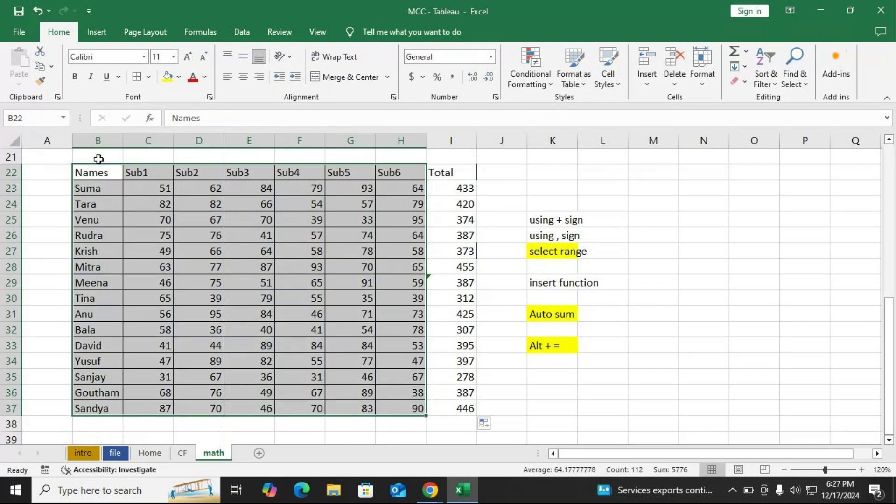
scroll(300, 322, "down", 2)
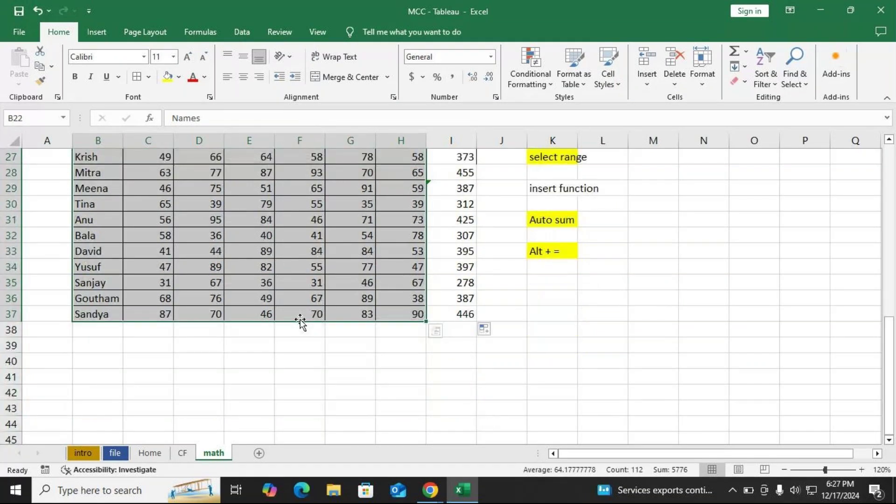
key("ctrl+c")
scroll(299, 318, "down", 1)
scroll(299, 318, "down", 4)
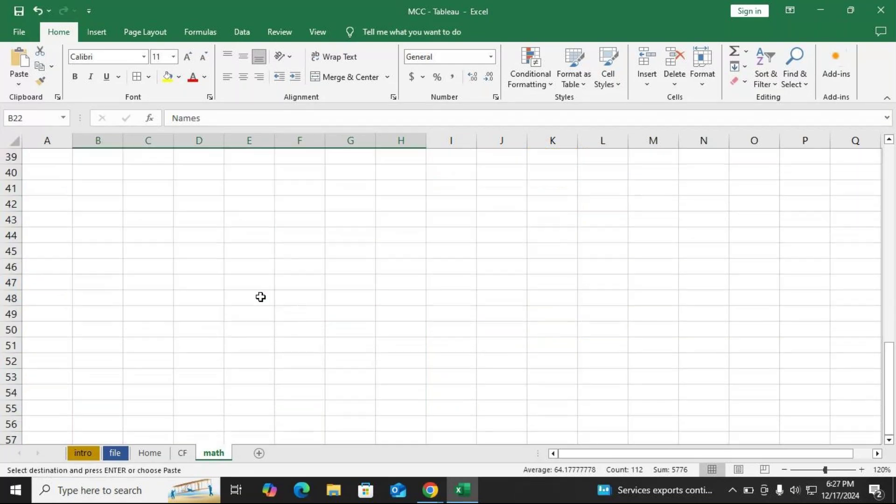
left_click(97, 173)
key("ctrl+v")
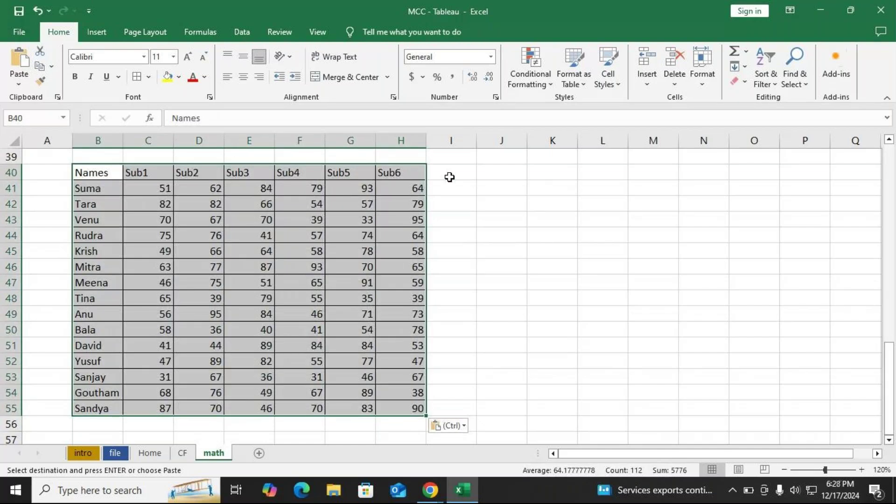
- Format the copied table's header row B40:H40 with a light blue fill and bold text
left_click_drag(93, 173, 419, 175)
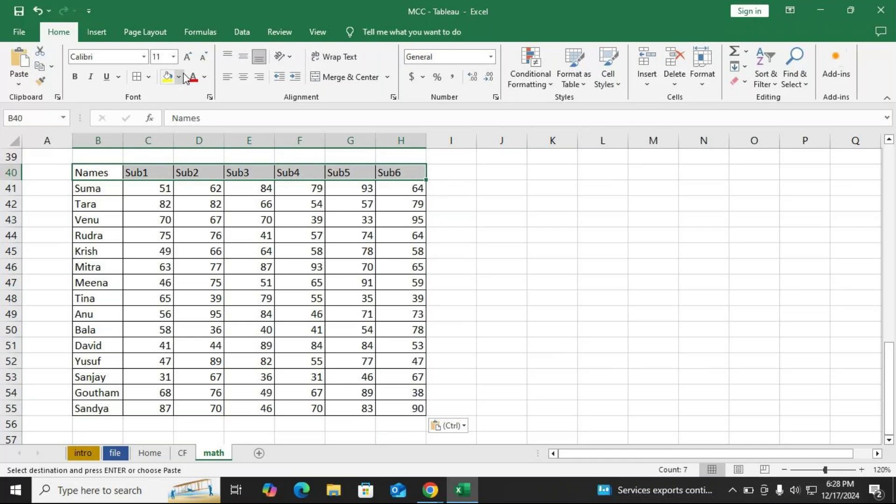
left_click(180, 77)
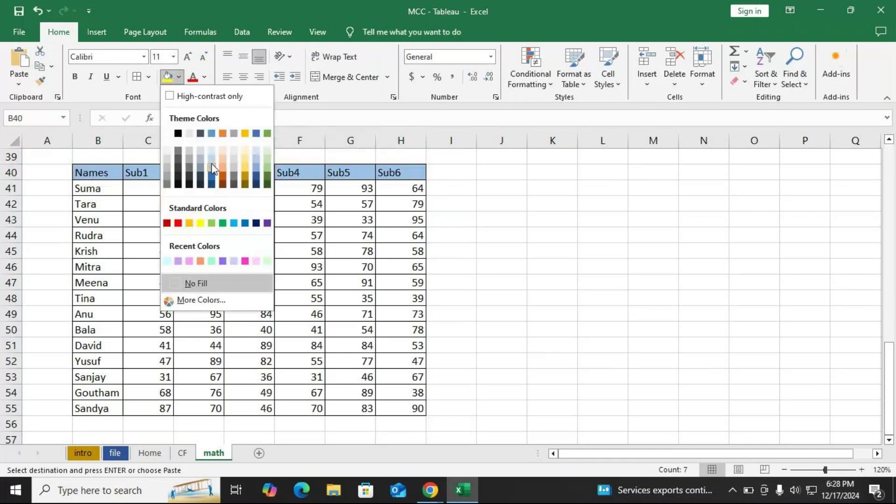
left_click(211, 160)
left_click(76, 77)
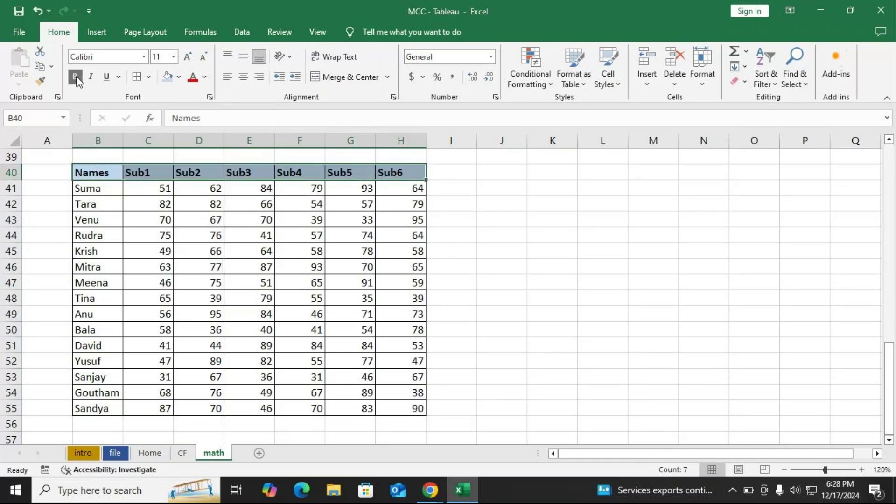
- Add the column heading "total" in cell I40 of the copied table
left_click(448, 172)
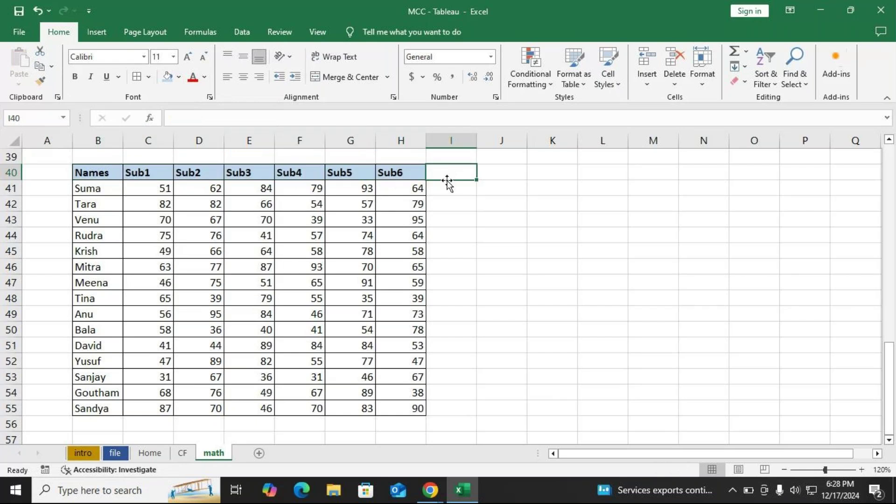
key("F2")
type("total")
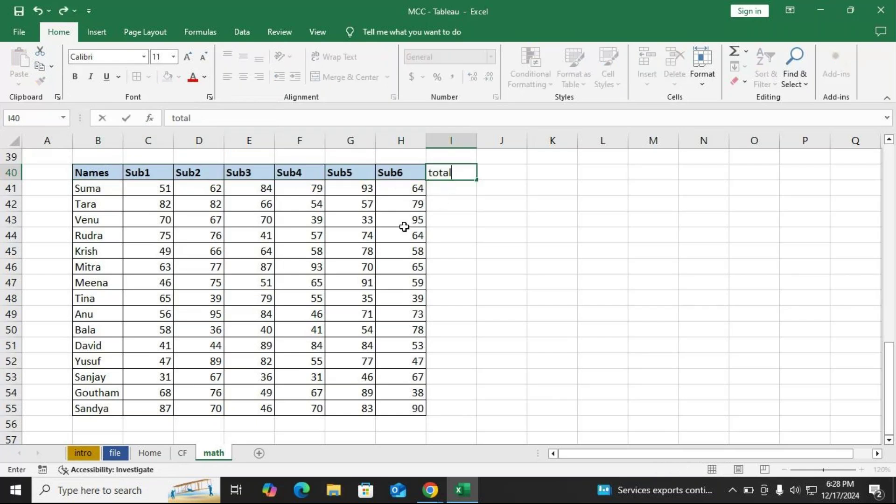
key("Return")
- Enter =SUM(C41:H41) in cell I41, selecting the range with the keyboard only
type("=")
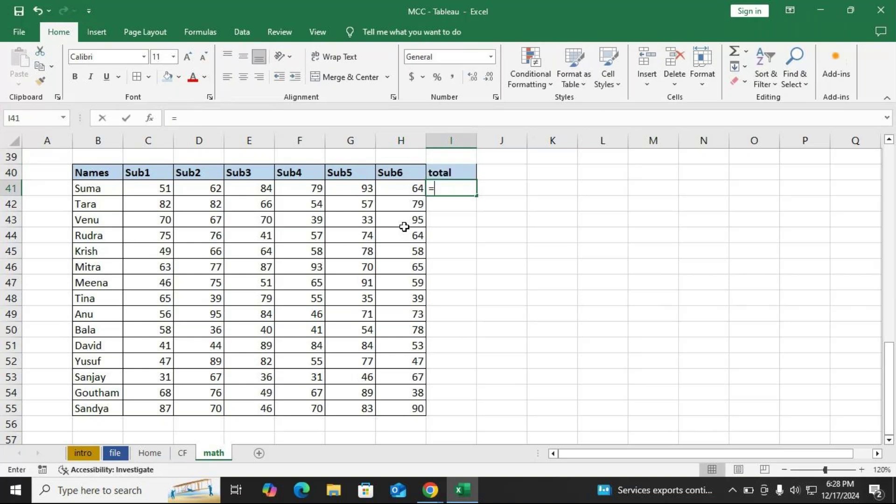
type("sum")
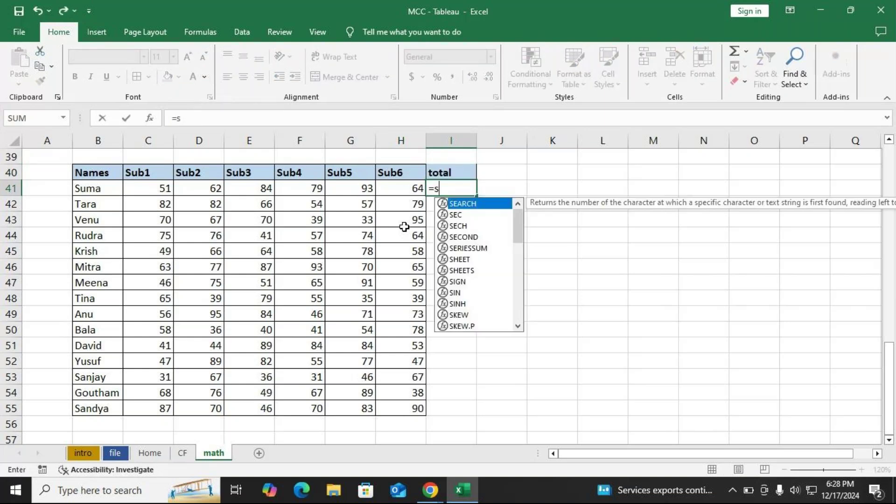
key("Tab")
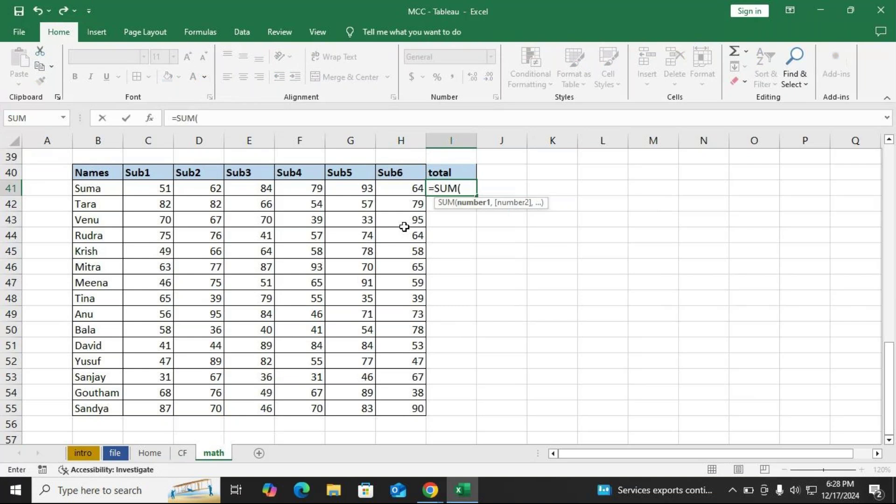
key("Left")
key("Left")
key("Left")
key("Left")
key("Left")
key("Left")
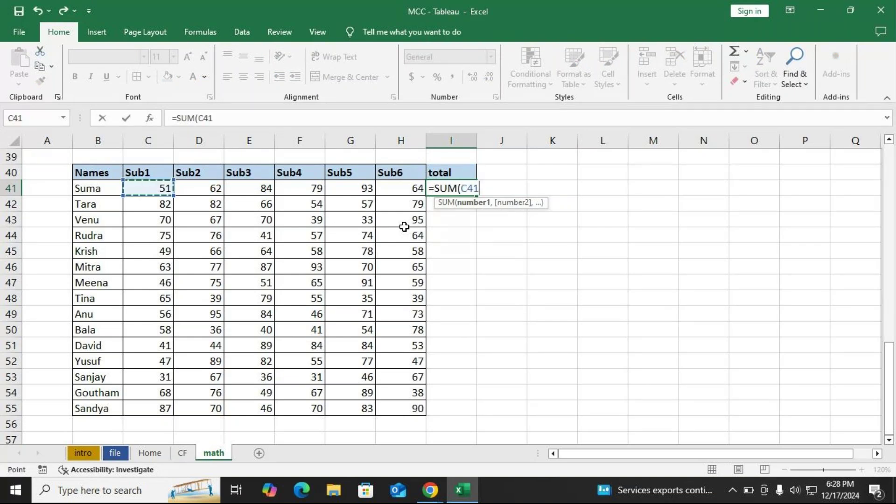
key("shift+Right")
key("shift+Right")
key("shift+Right")
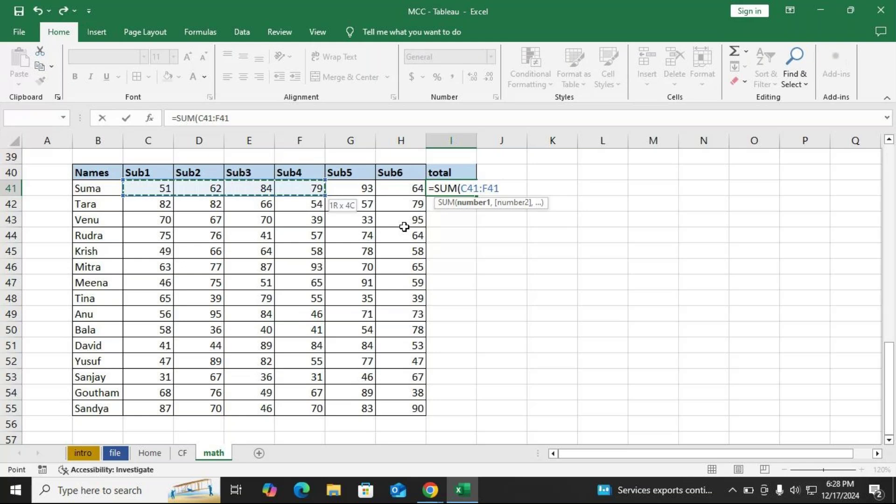
key("shift+Right")
key("shift+Right")
type(")")
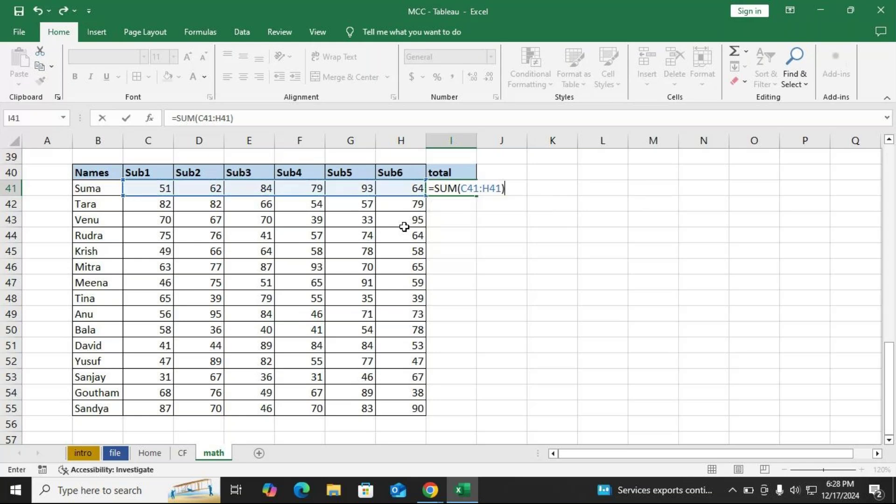
key("Return")
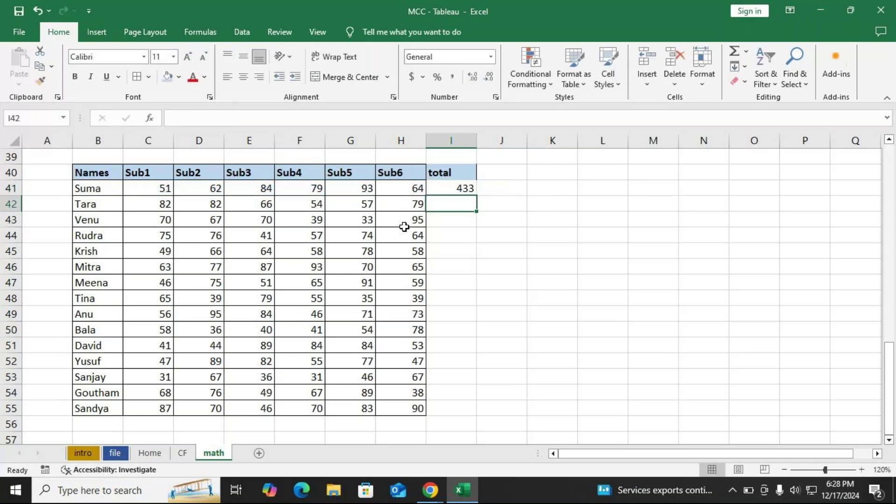
- Inspect the SUM formula in cell I41 in edit mode without changing it
key("Up")
key("F2")
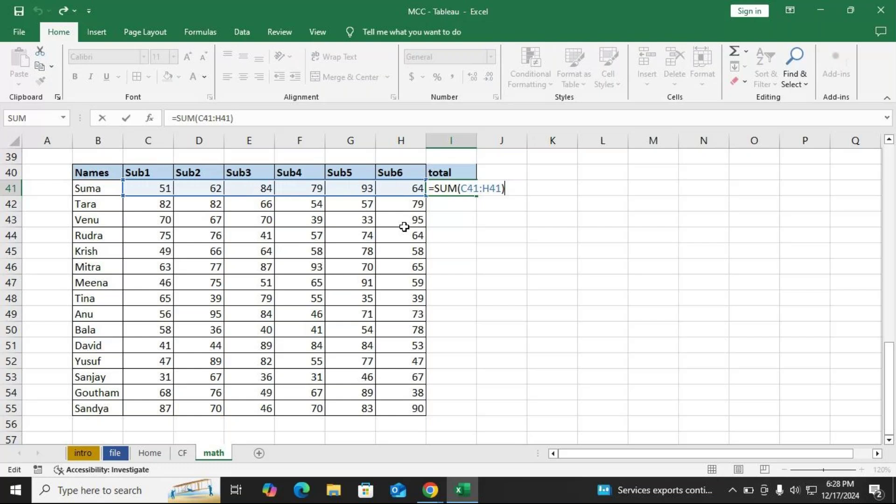
key("Return")
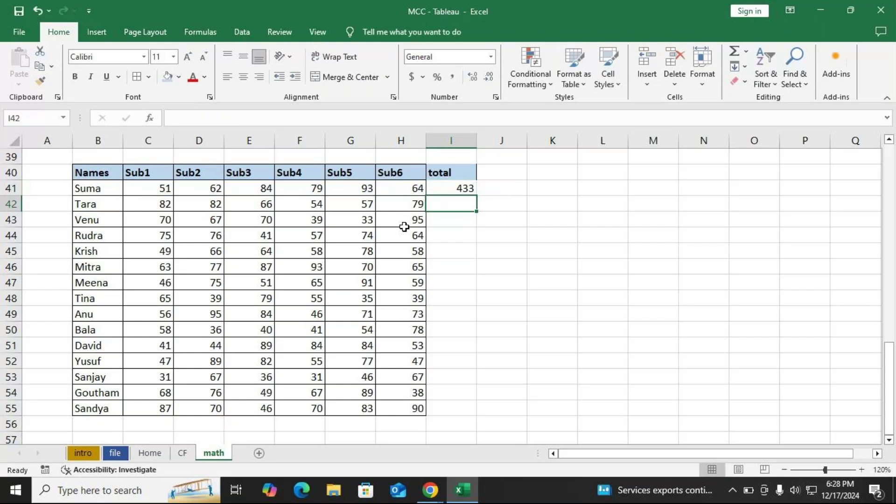
- Enter =SUM(C42:H42) in cell I42, selecting the range with the keyboard only
type("=SUM(")
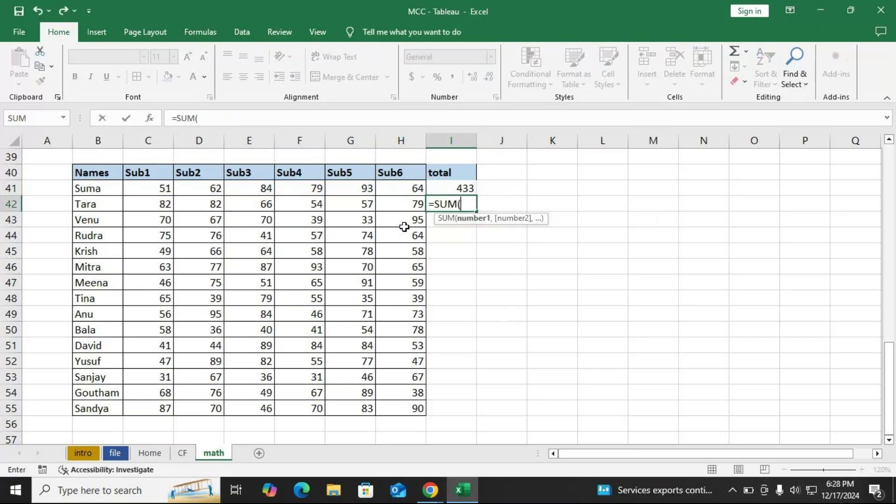
key("Left")
key("Left")
key("Left")
key("Left")
key("Left")
key("Left")
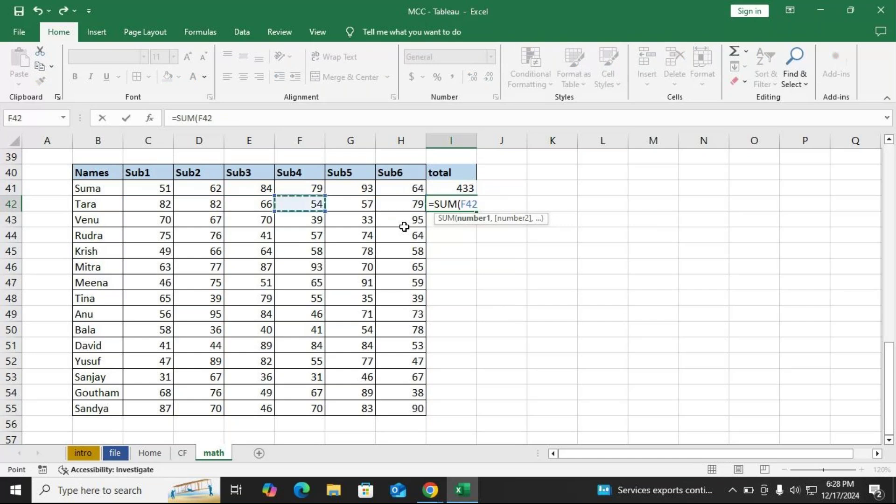
key("shift+Right")
key("shift+Right")
key("shift+Right")
key("shift+Right")
key("shift+Right")
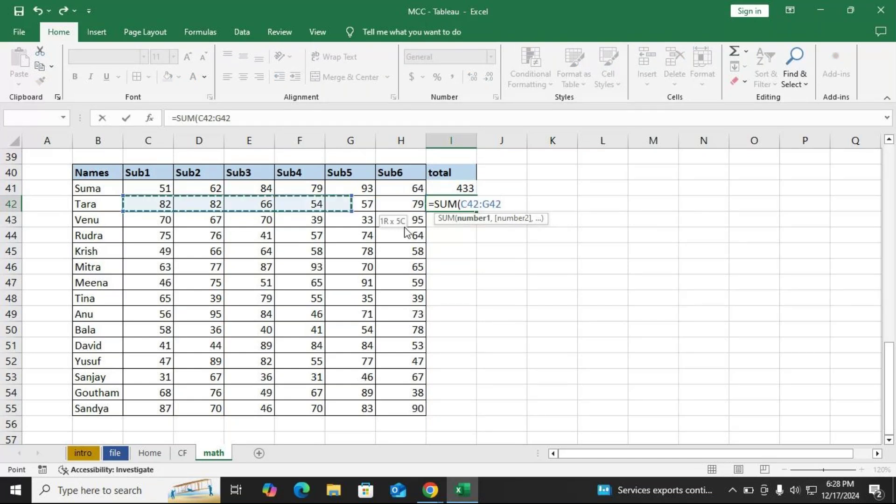
type(")")
key("Return")
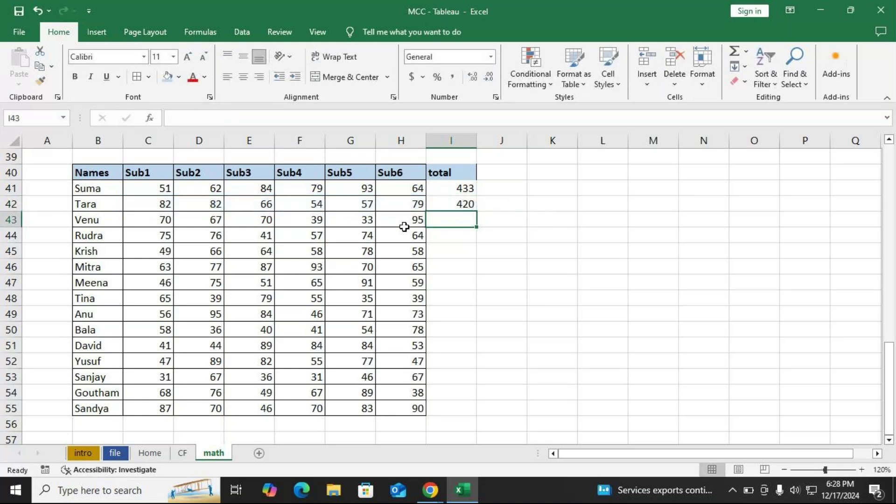
- Fill the SUM formula from cell I42 down the total column to row 55
key("alt+Tab")
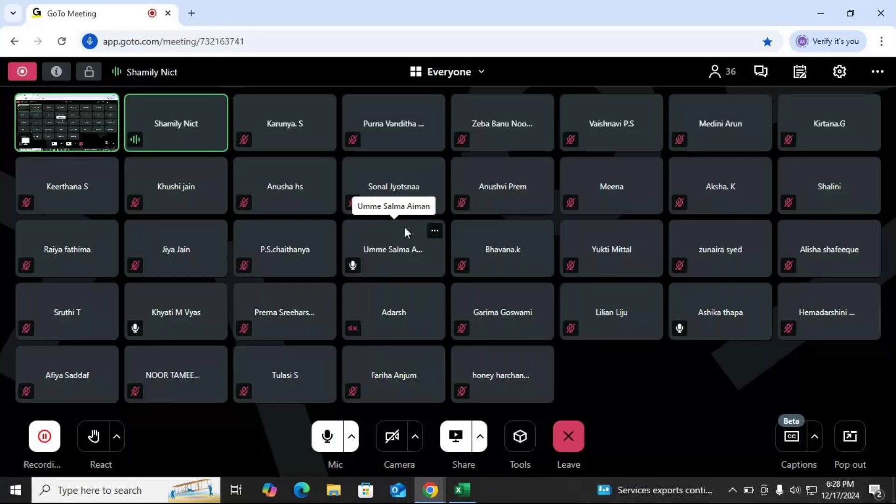
key("alt+Tab")
left_click(406, 231)
left_click(459, 202)
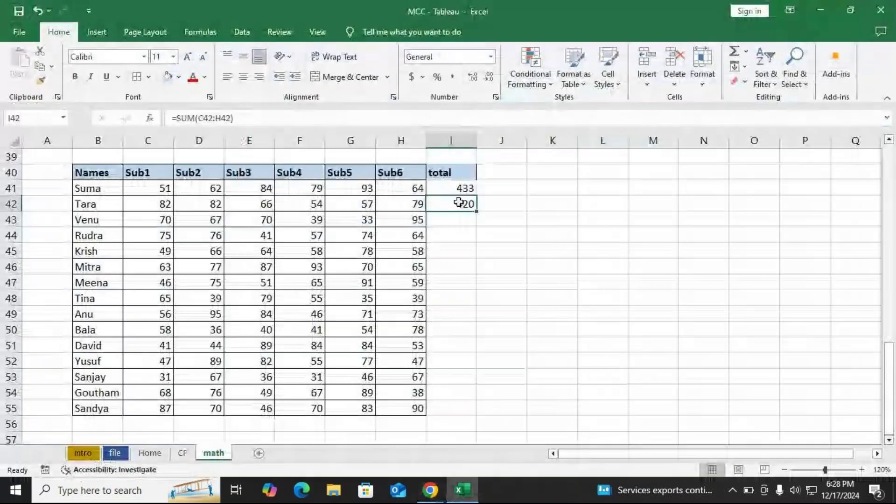
left_click_drag(476, 211, 466, 419)
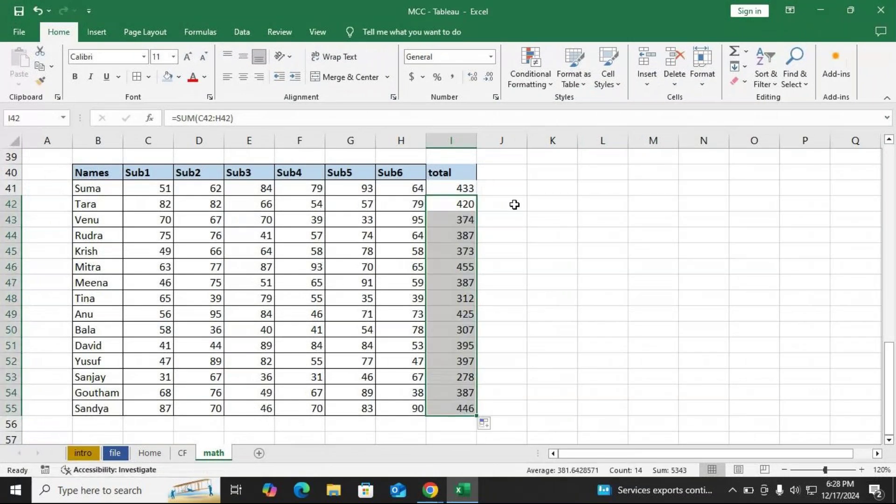
- Add the column heading "Least" in cell J40, beside the total heading
left_click(508, 172)
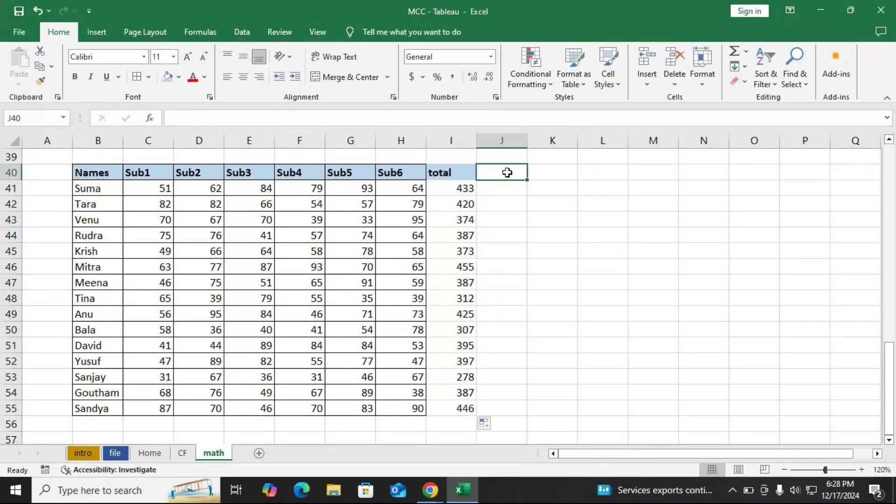
key("alt+Tab")
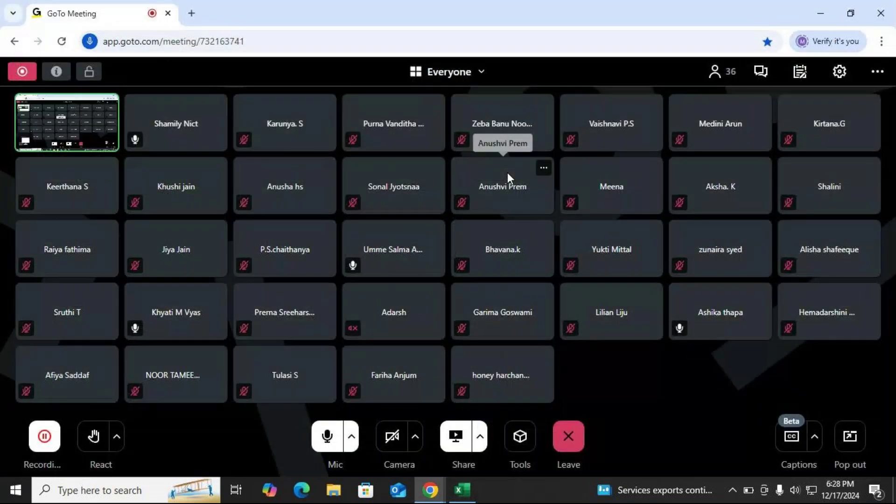
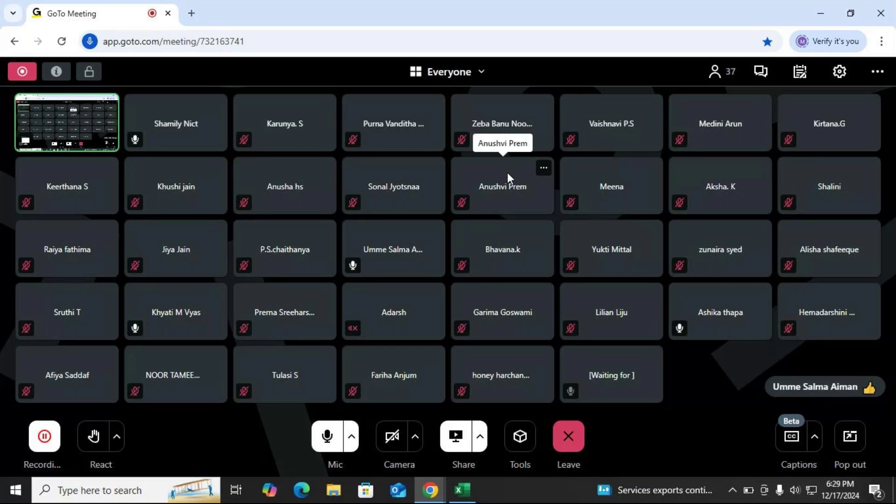
key("alt+Tab")
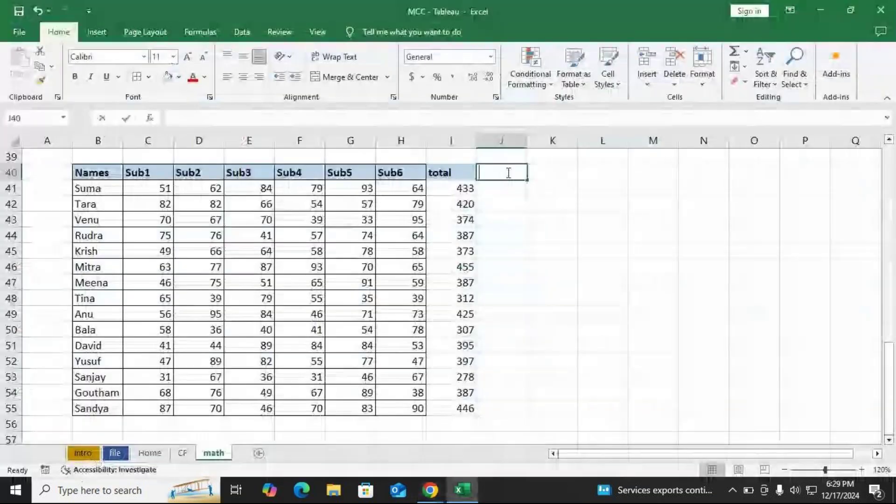
type("Least scor")
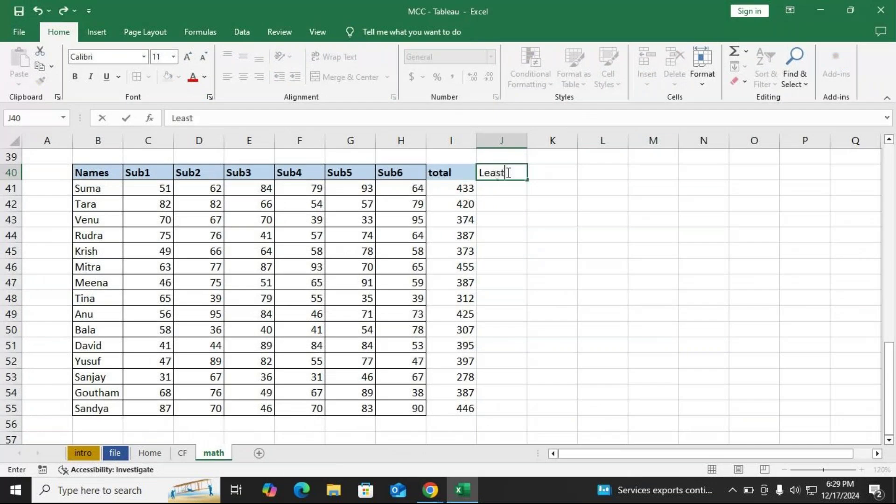
key("BackSpace")
key("BackSpace")
key("BackSpace")
key("BackSpace")
key("BackSpace")
key("Return")
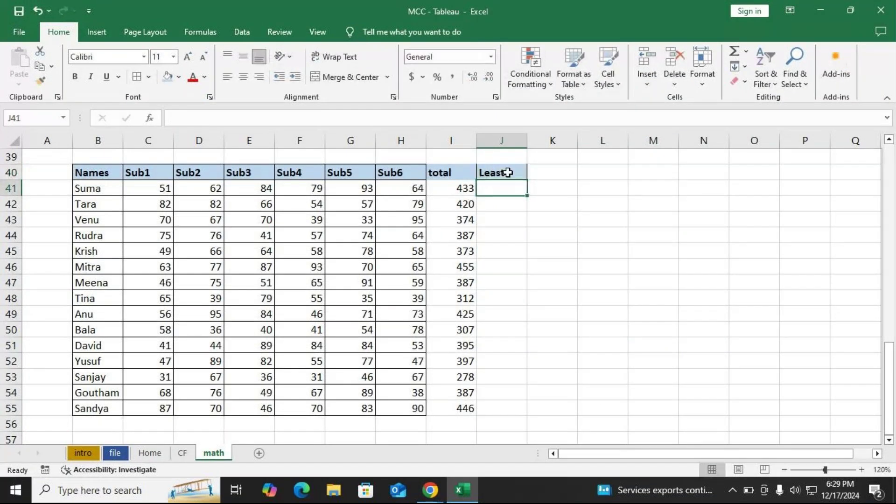
- Examine the Sub1 to Sub6 marks in rows 41 to 43 to find each student's lowest mark
left_click_drag(150, 193, 418, 190)
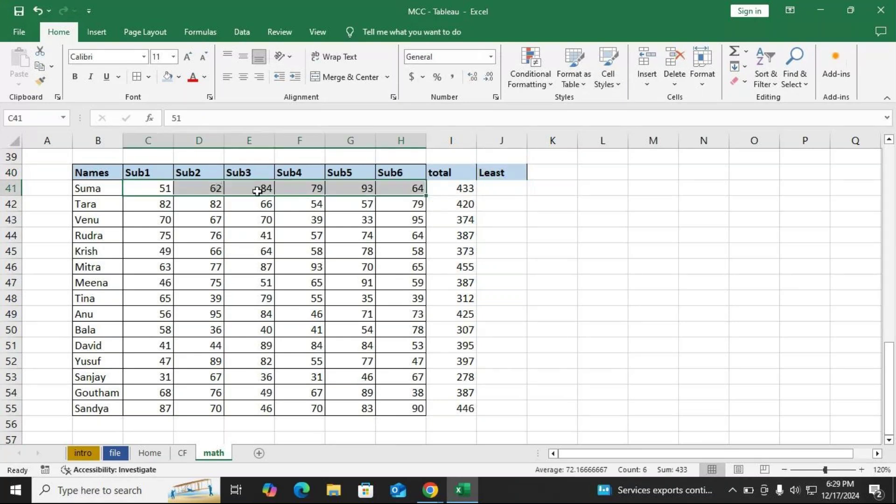
left_click(395, 186)
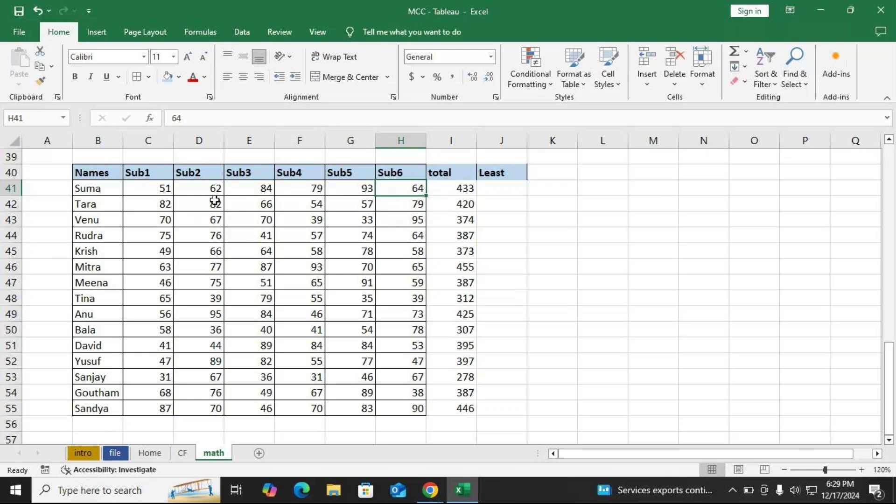
left_click(173, 188)
left_click_drag(172, 187, 404, 189)
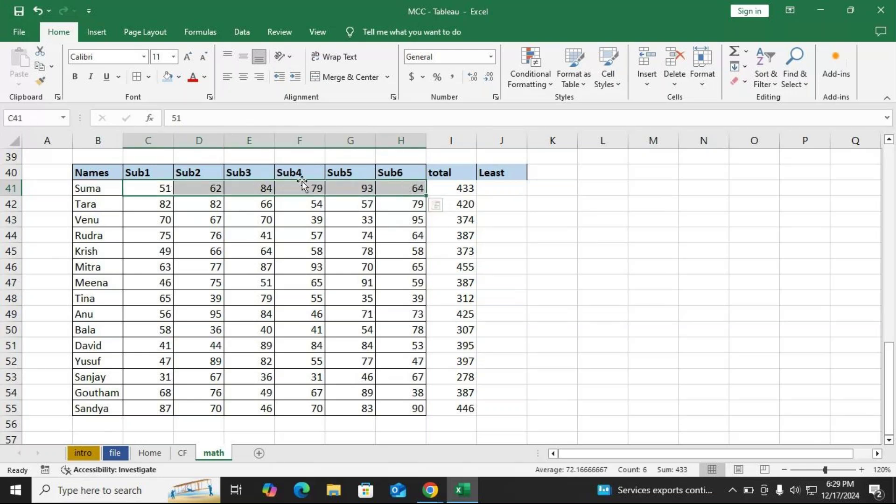
left_click(157, 191)
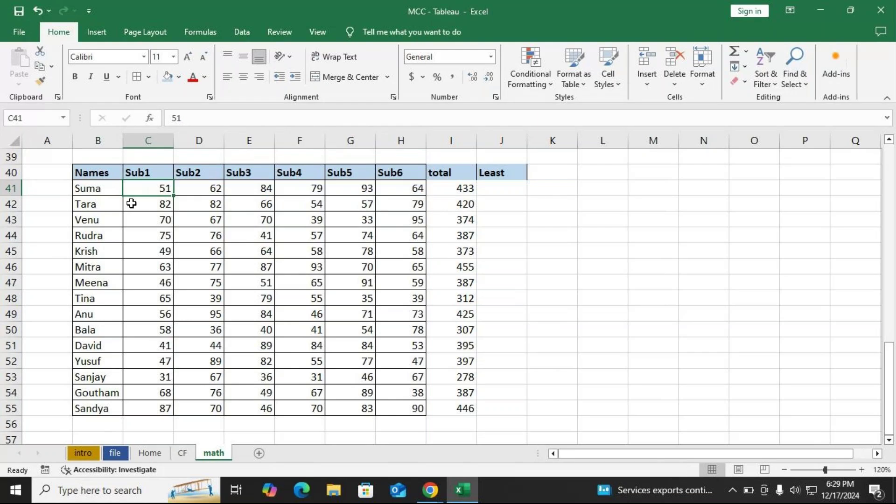
left_click_drag(131, 203, 408, 202)
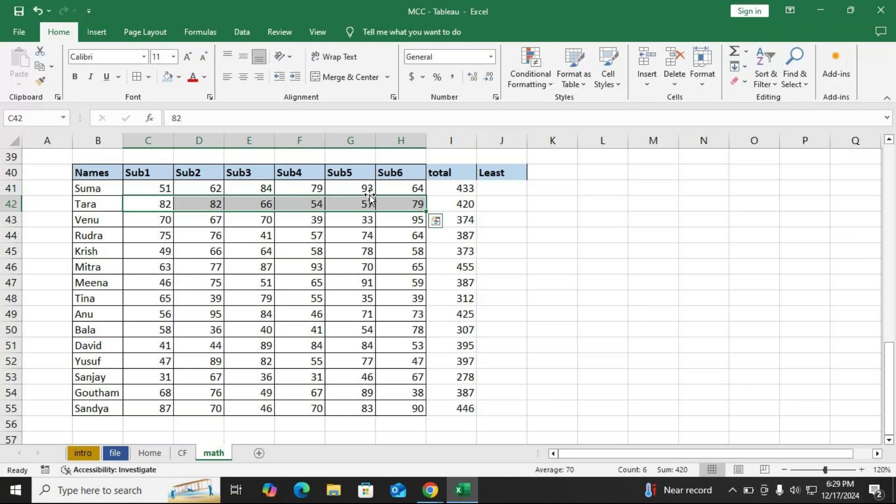
left_click_drag(130, 220, 347, 218)
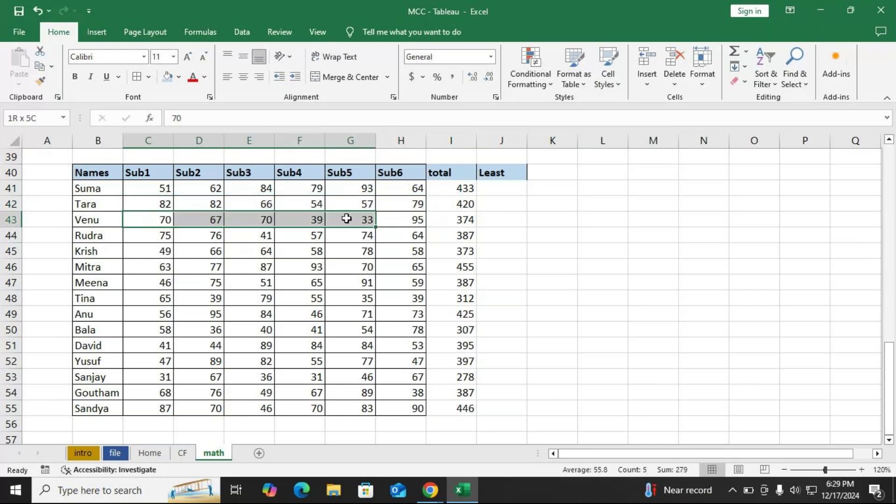
left_click(347, 218)
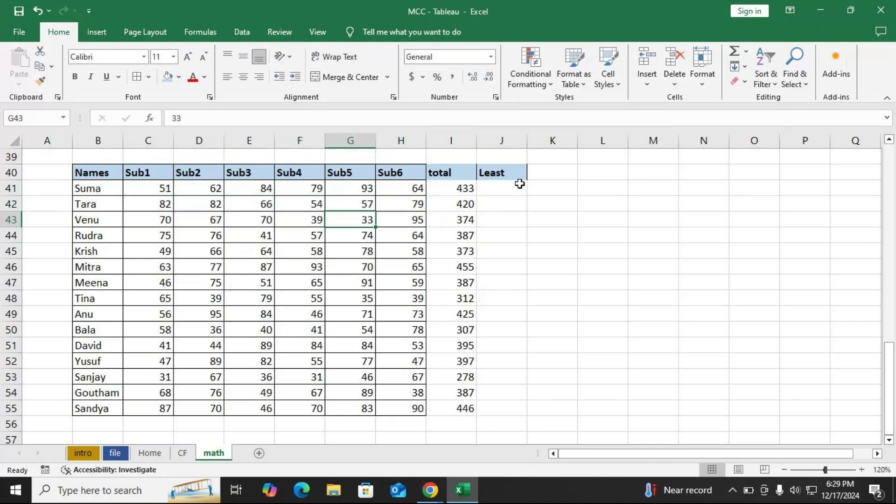
- Enter =MIN(C41:H41) in cell J41, selecting the range with the keyboard only
left_click(506, 187)
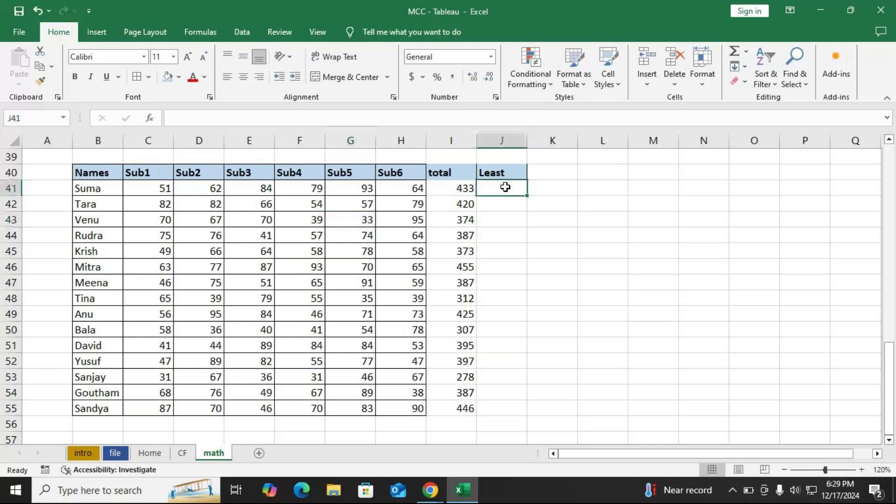
type("=mi")
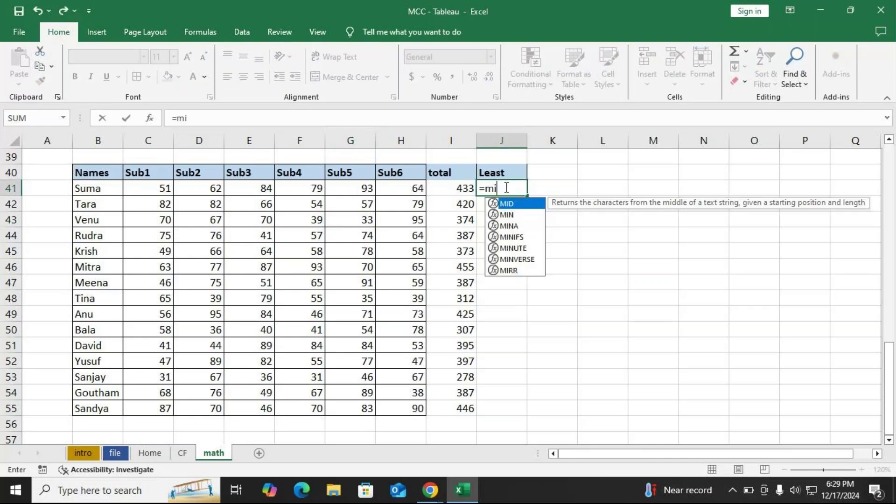
type("n")
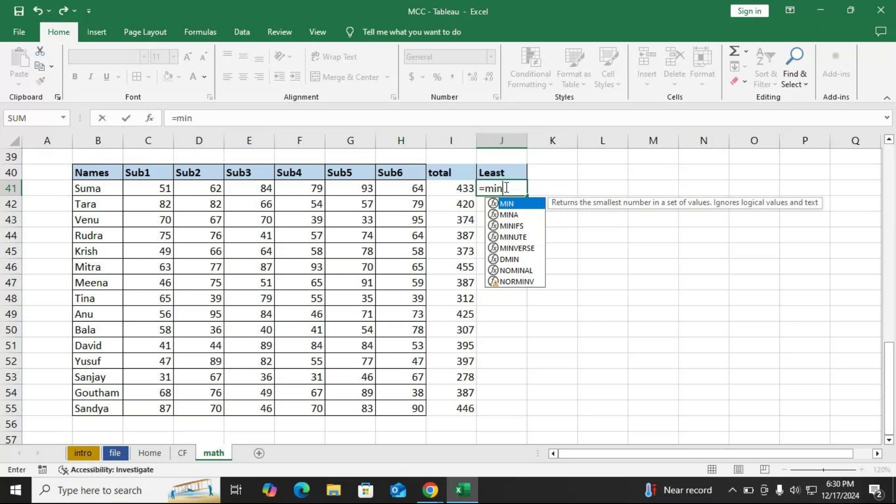
key("Tab")
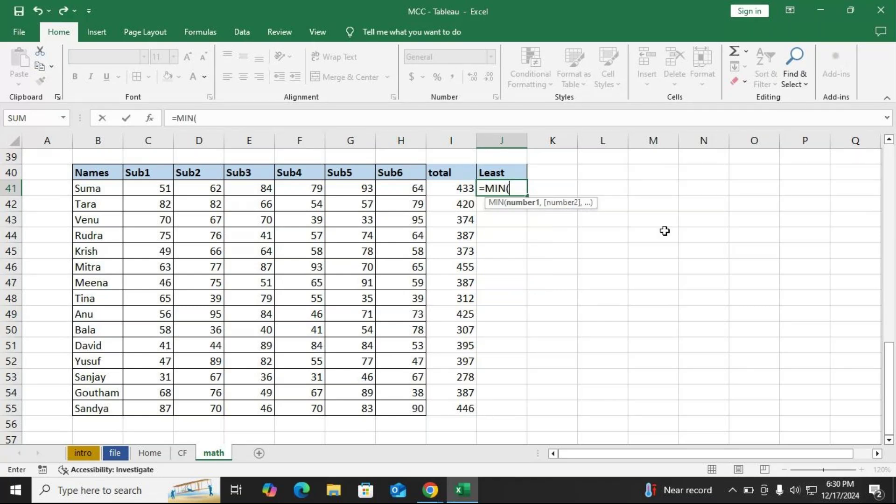
key("Left")
key("Left")
key("Left")
key("Left")
key("Left")
key("Left")
key("Left")
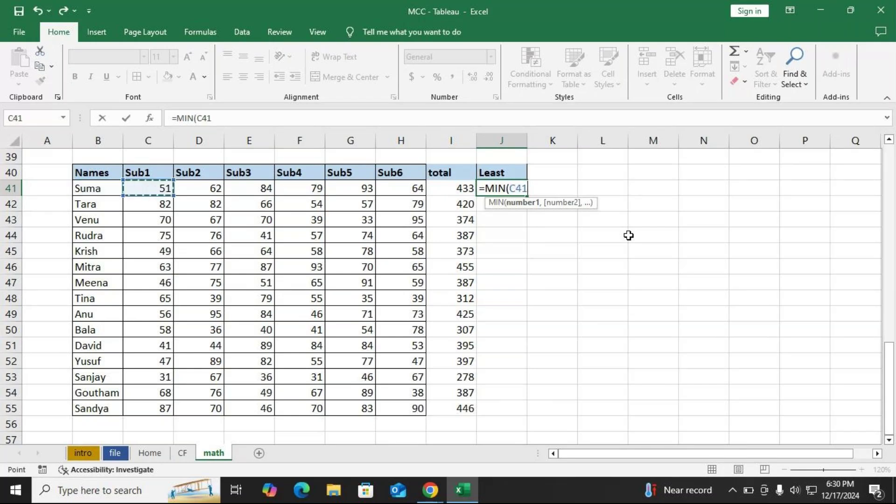
key("shift+Right")
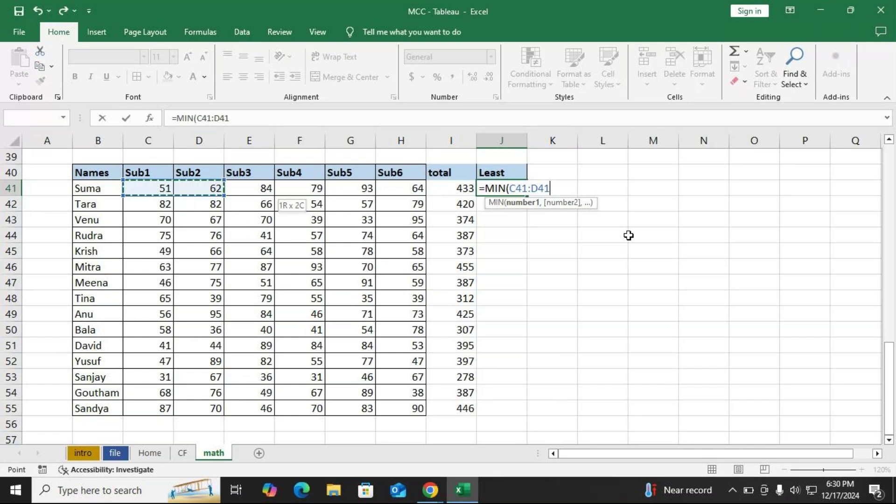
key("shift+Right")
key("shift+Right")
key("shift+Right")
key("shift+Right")
type(")")
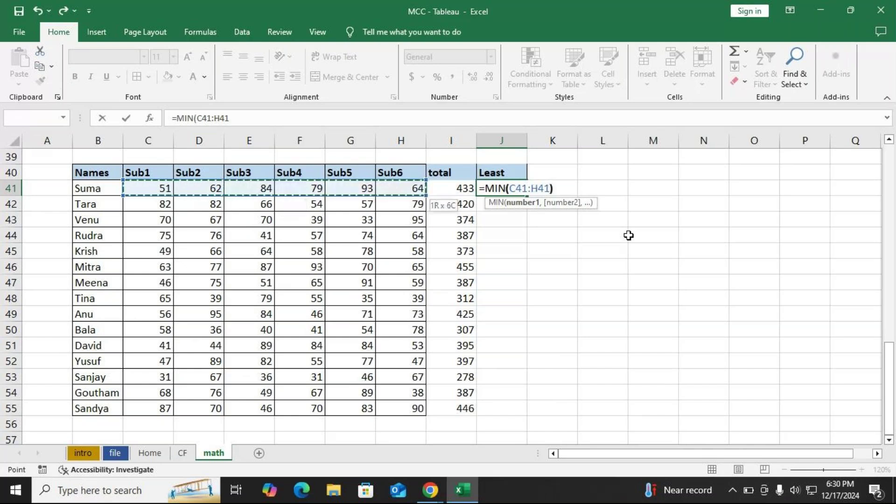
key("Return")
- Enter =MIN(C42:H42) in cell J42 using the keyboard for the range, and fill it down the Least column to row 55
type("=min")
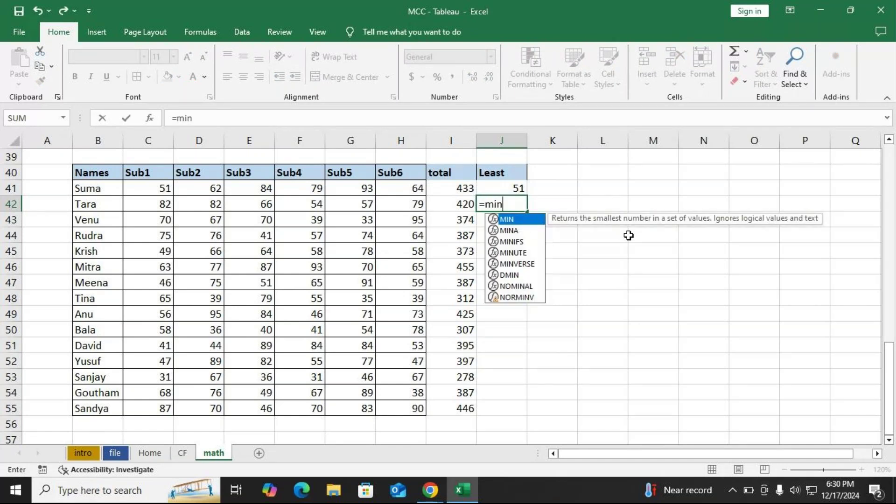
key("Tab")
key("Left")
key("Left")
key("Left")
key("Left")
key("Left")
key("Left")
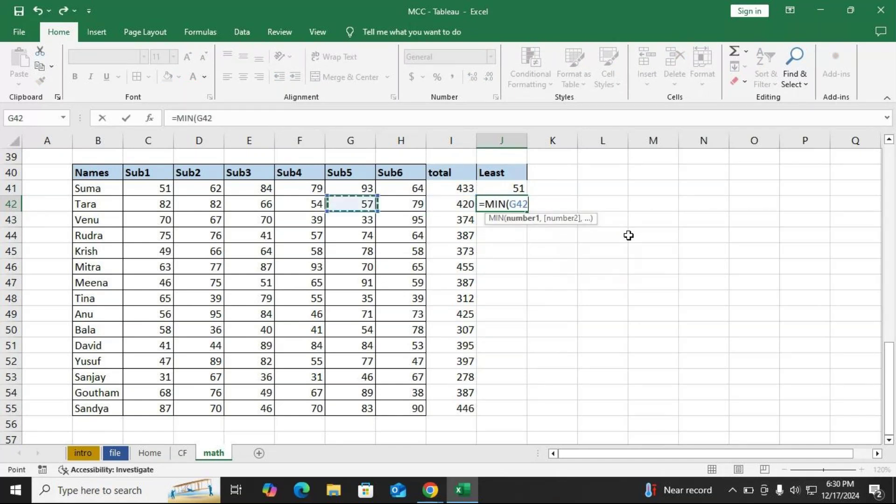
key("Left")
key("shift+Right")
key("shift+Right")
key("shift+Right")
key("shift+Right")
key("shift+Right")
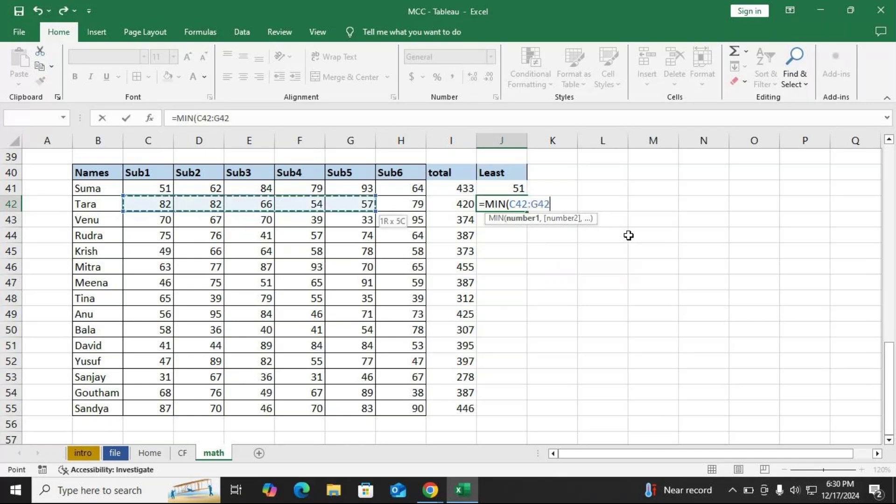
type(")")
key("Return")
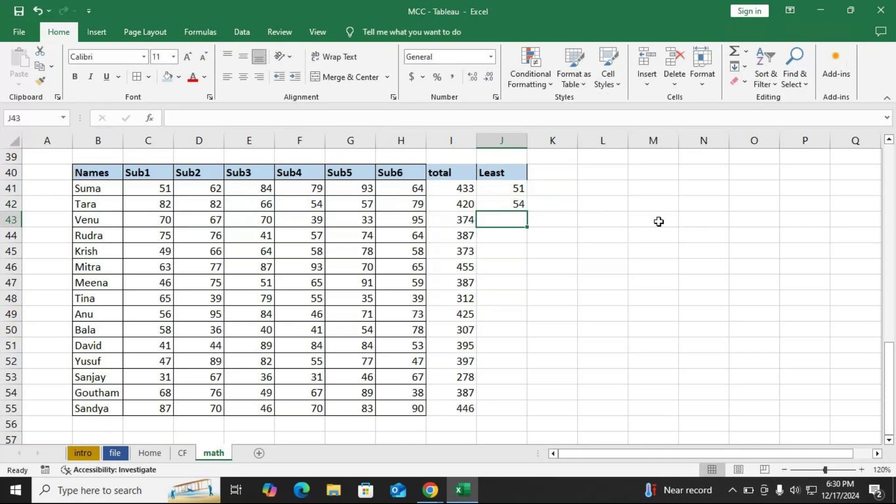
left_click(521, 205)
double_click(528, 213)
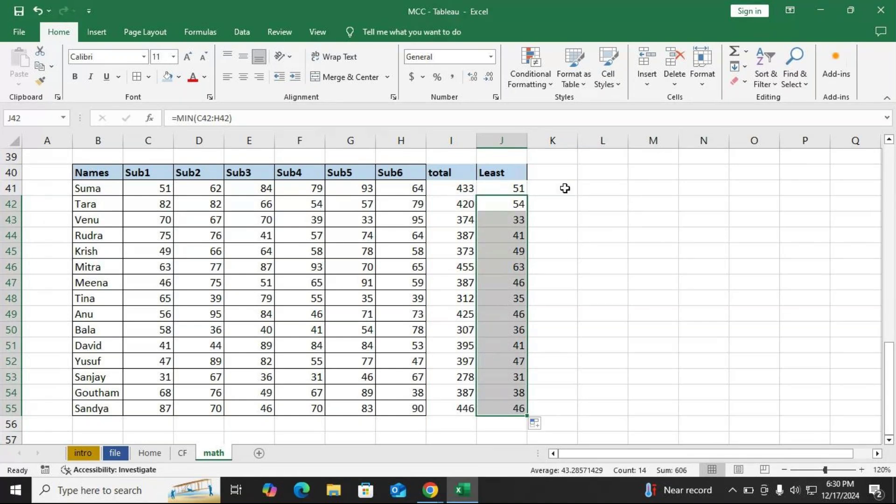
- Add the column heading "highest" in cell K40, beside the Least heading
left_click(556, 175)
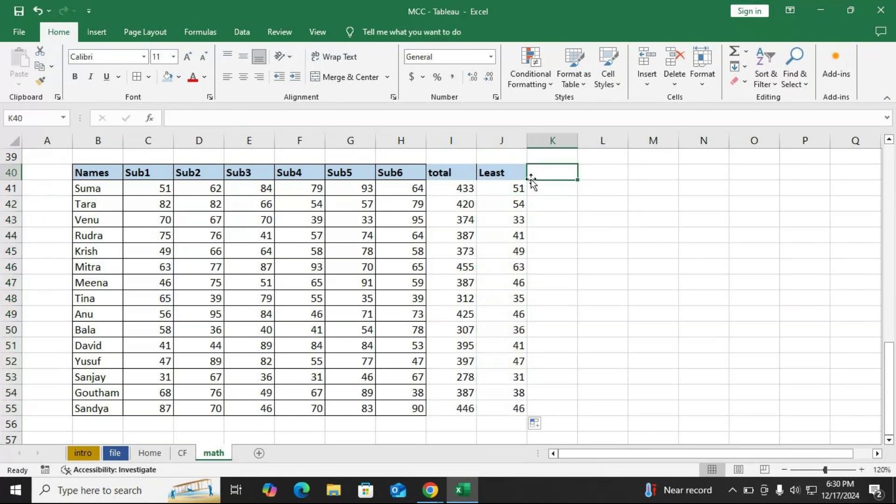
type("hi")
type("ghs")
key("BackSpace")
type("e")
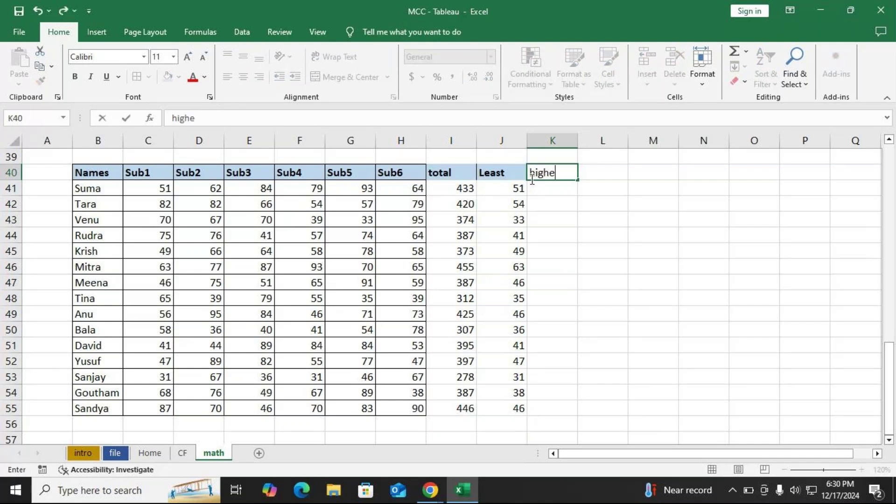
type("st")
key("Return")
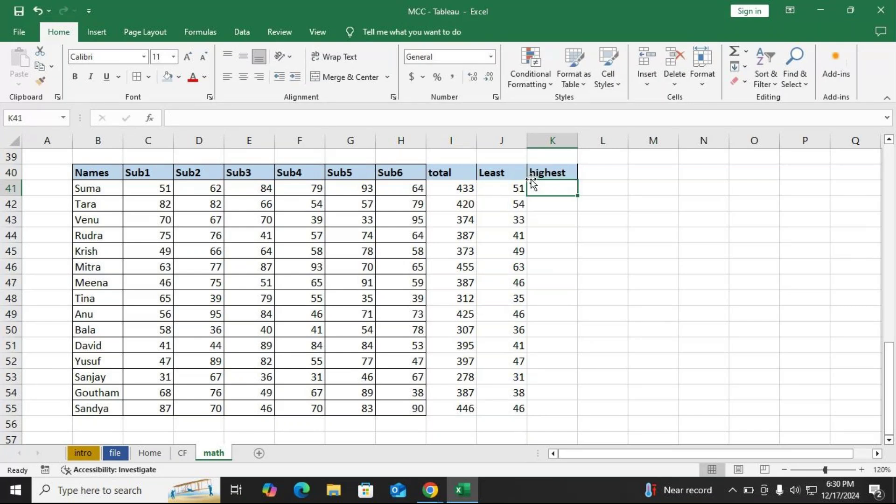
key("alt+Tab")
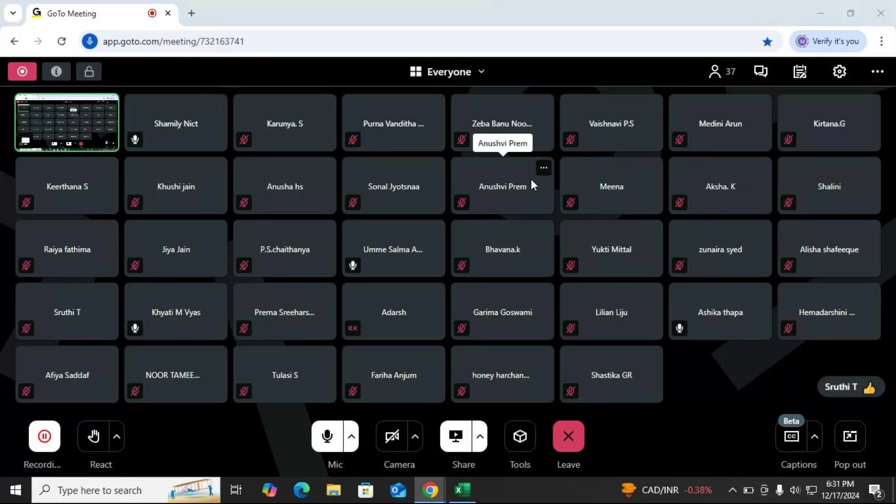
key("alt+Tab")
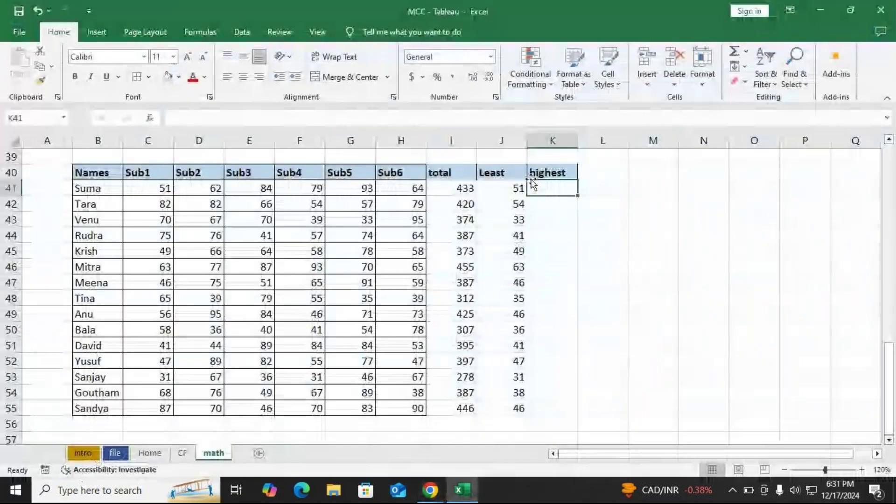
- Enter =MAX(C41:H41) in cell K41 to get the first student's highest mark
type("=")
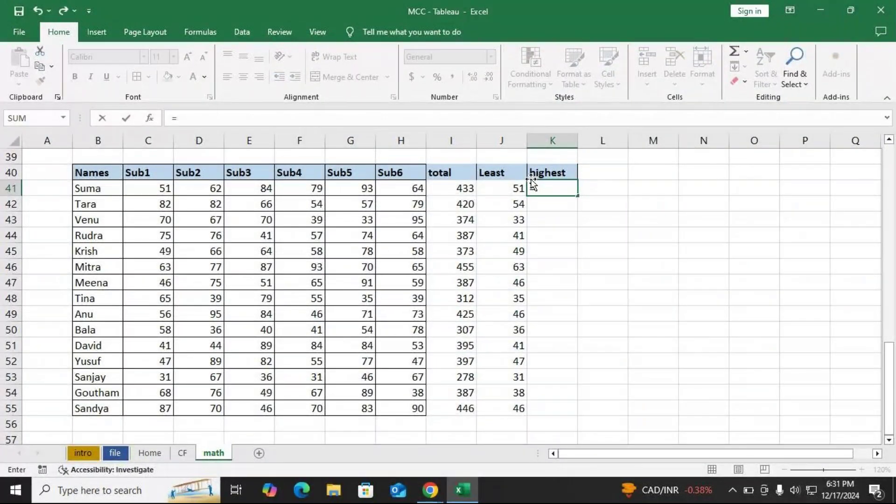
type("max")
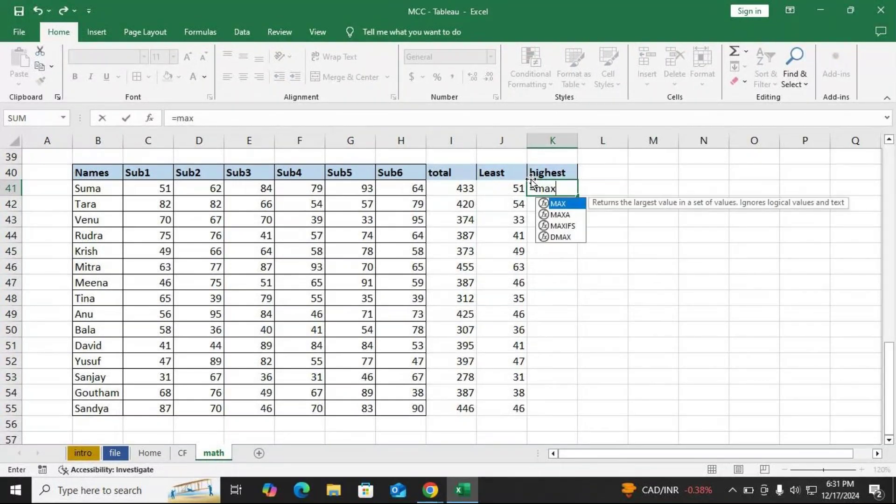
key("Tab")
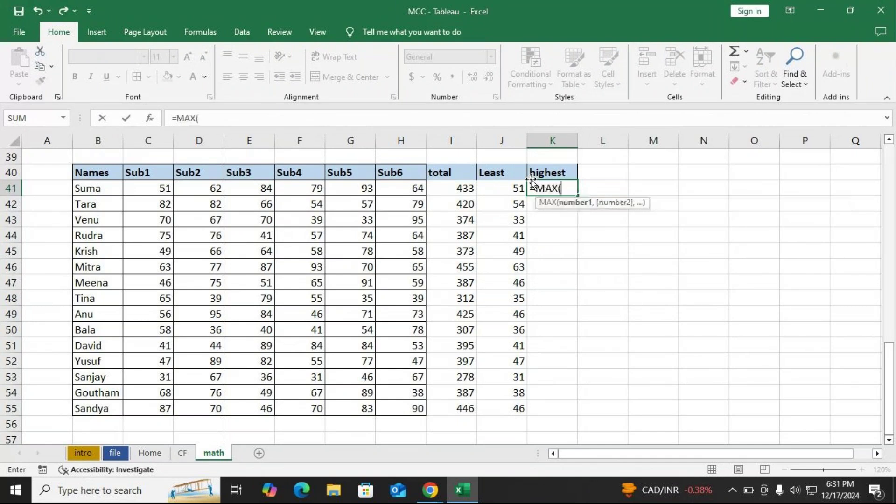
key("BackSpace")
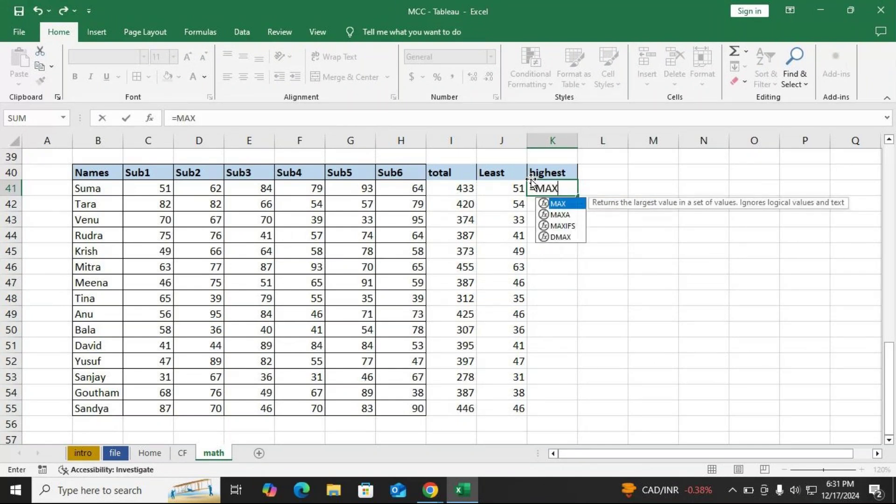
type("(")
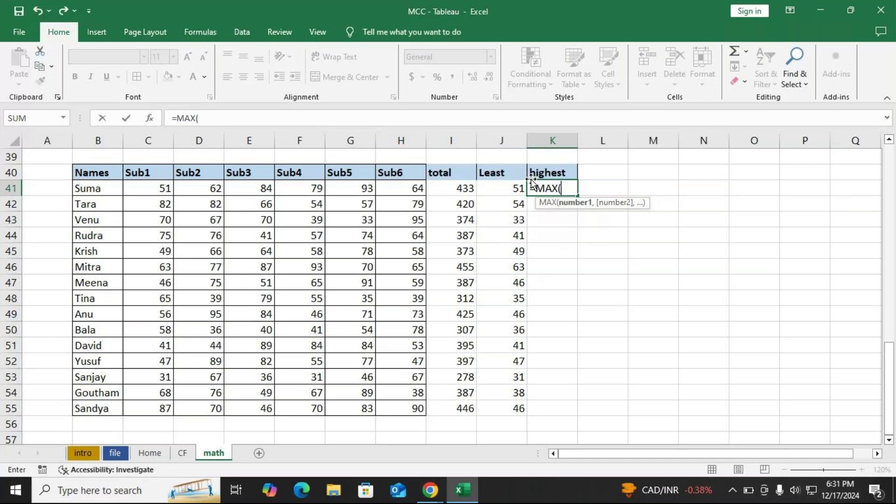
left_click_drag(133, 189, 400, 190)
type(")")
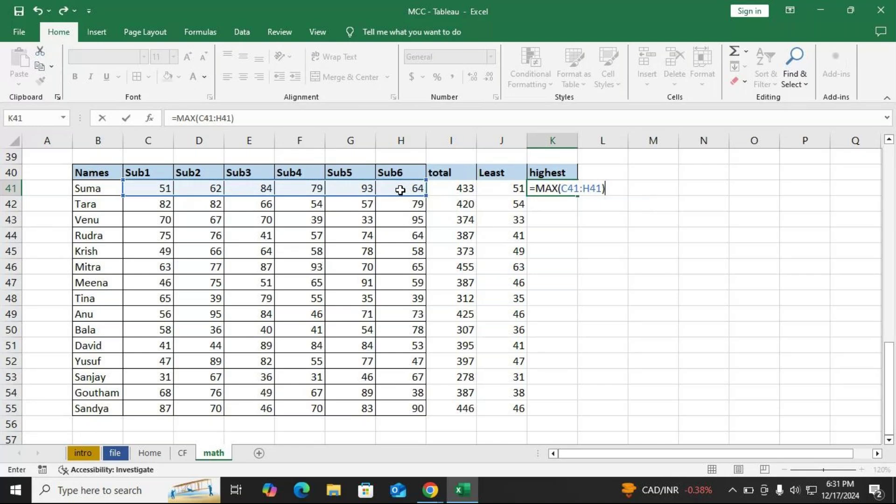
key("Return")
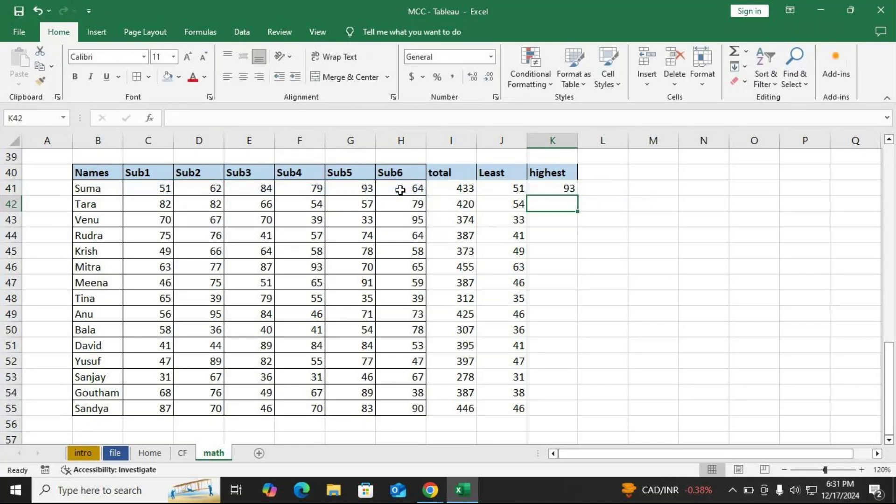
- Enter =MAX(C42:H42) in cell K42 and fill it down the highest column to row 55
type("=max")
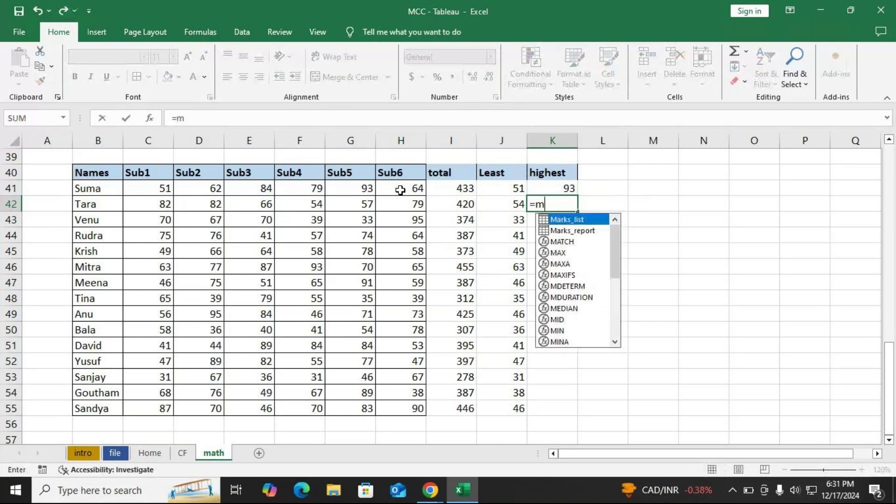
key("Tab")
left_click(149, 204)
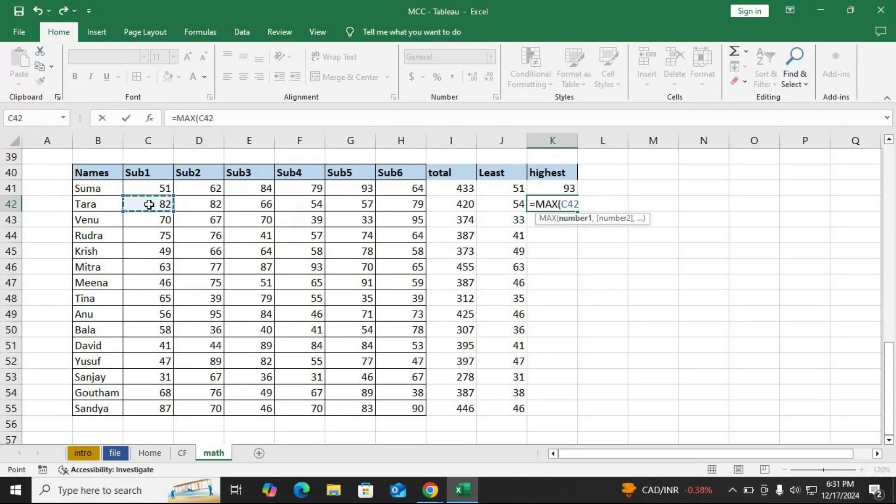
left_click_drag(149, 205, 394, 208)
type(")")
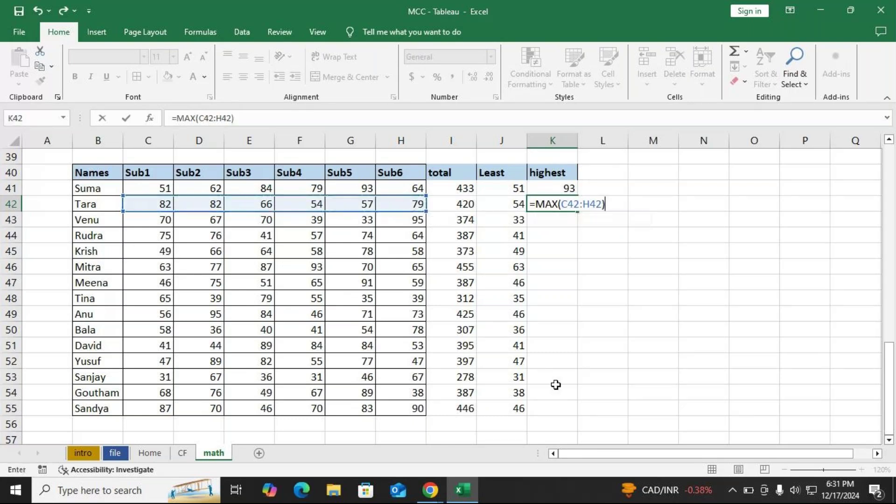
key("Return")
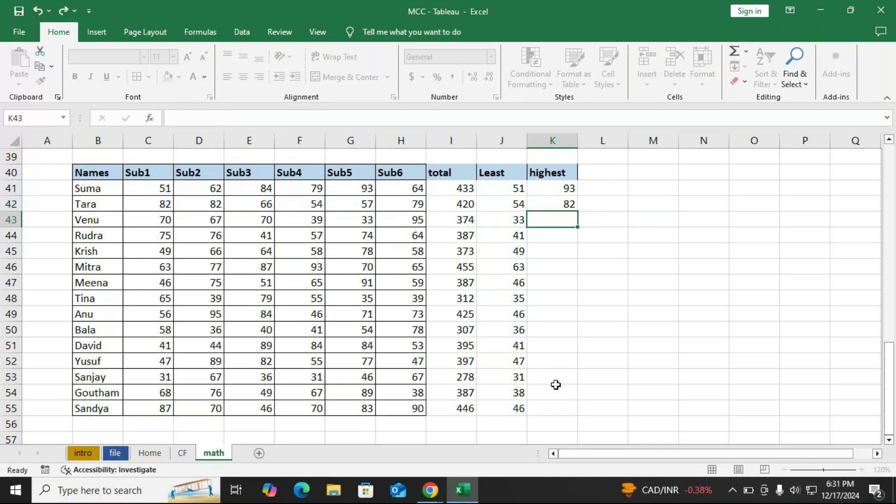
left_click(569, 205)
double_click(577, 211)
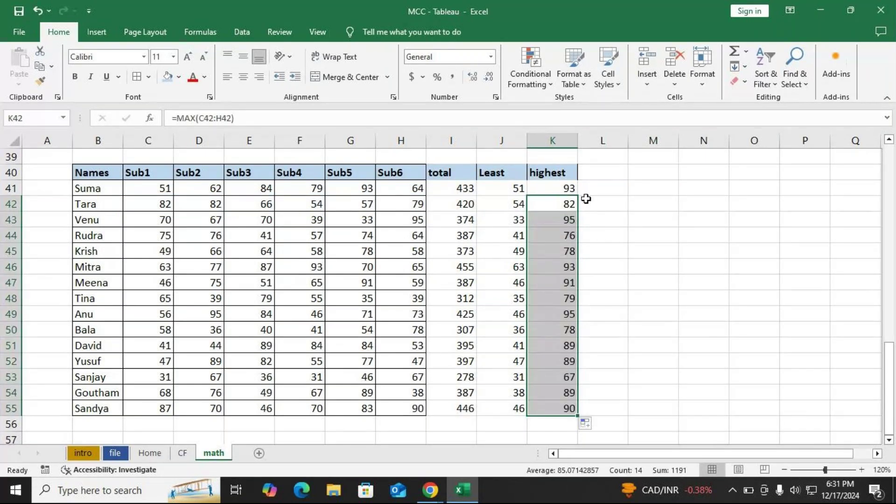
- Add the column heading "Average" in cell L40, beside the highest heading
left_click(595, 174)
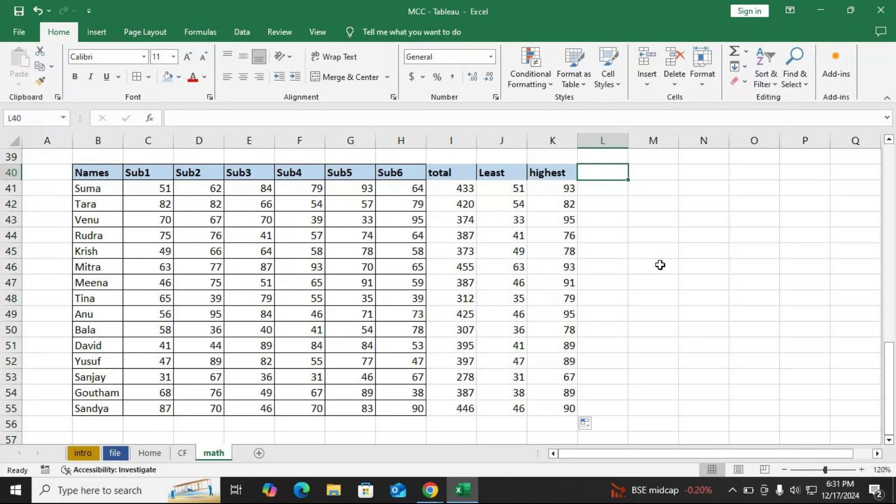
key("alt+Tab")
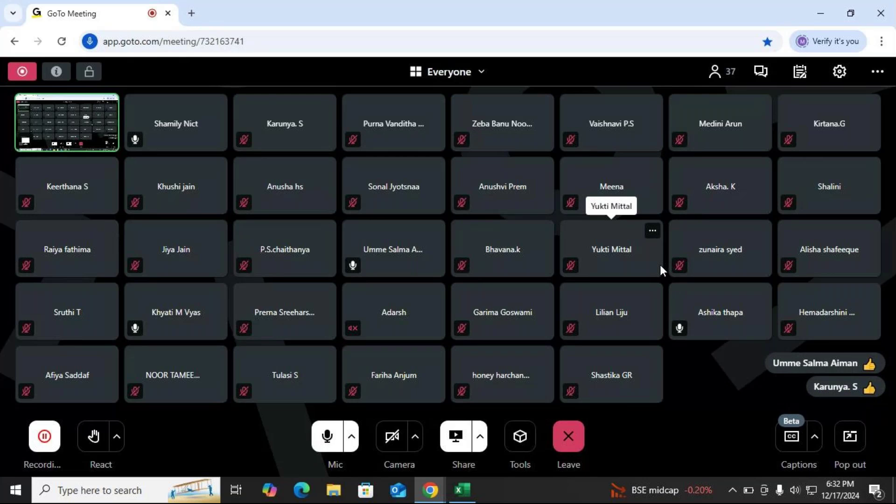
key("alt+Tab")
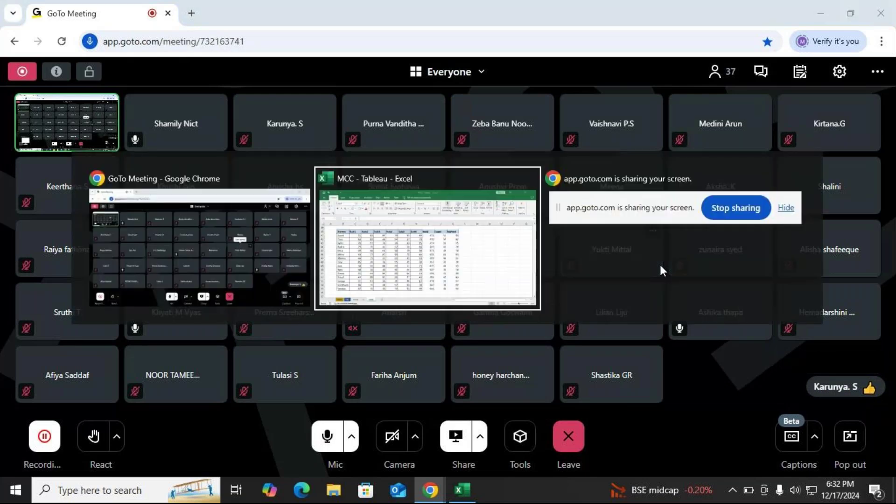
type("Ave")
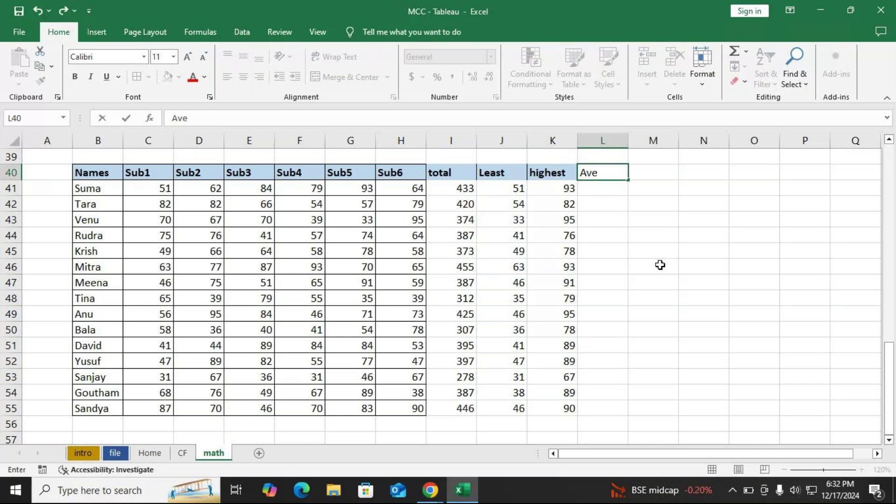
type("rage")
key("Return")
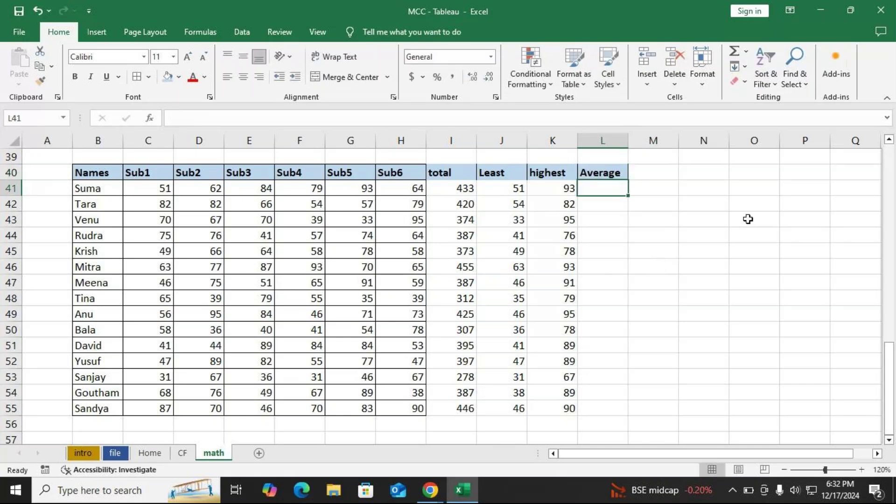
- Calculate the first student's percentage from the total in I41 by entering =433*100/600 in cell M37
left_click(890, 139)
left_click(890, 140)
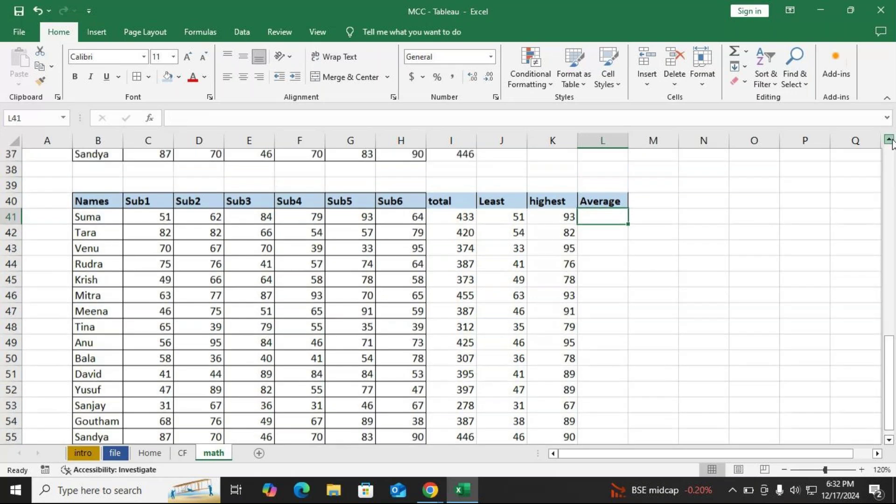
left_click(443, 223)
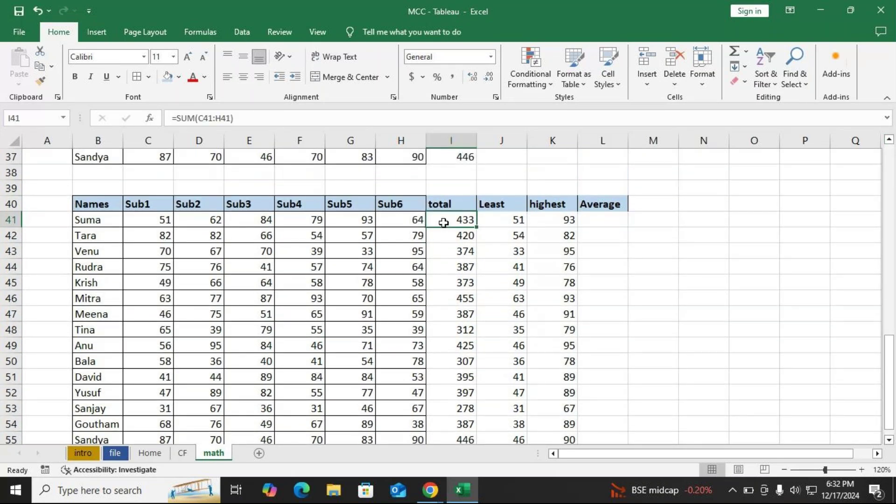
left_click(618, 169)
left_click(639, 159)
type("=")
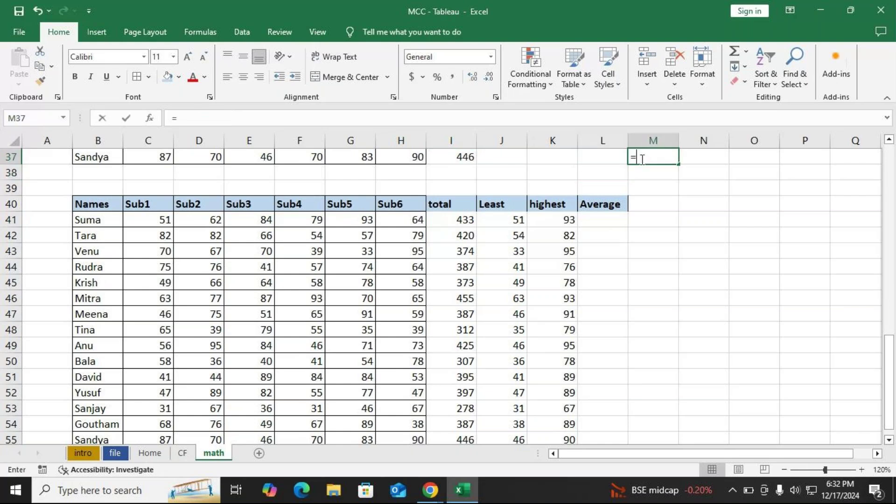
type("433")
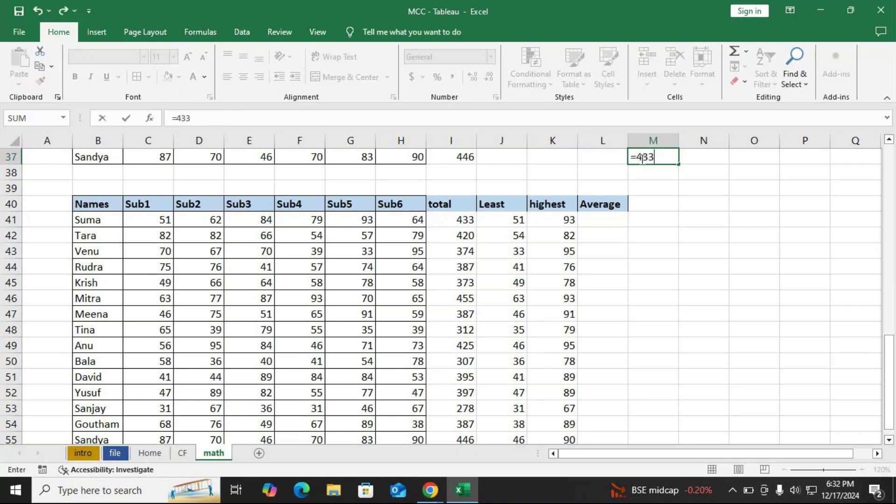
type("/")
key("BackSpace")
type("*100/60")
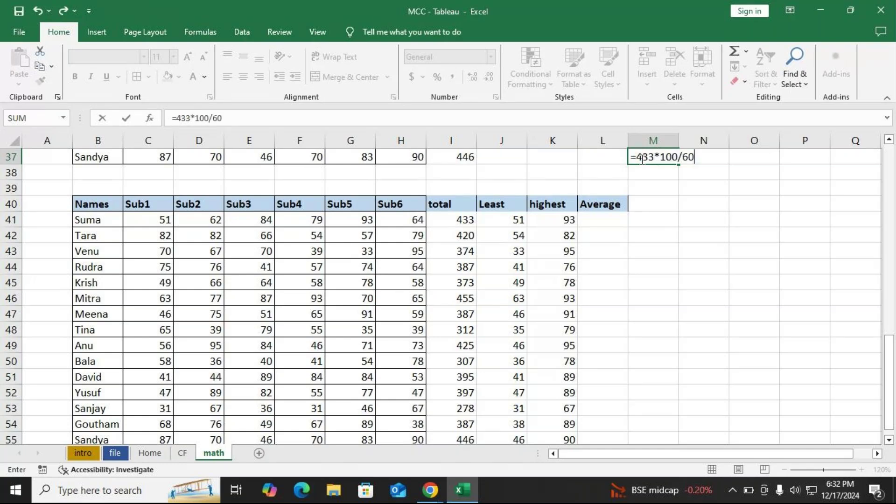
type("0")
key("Return")
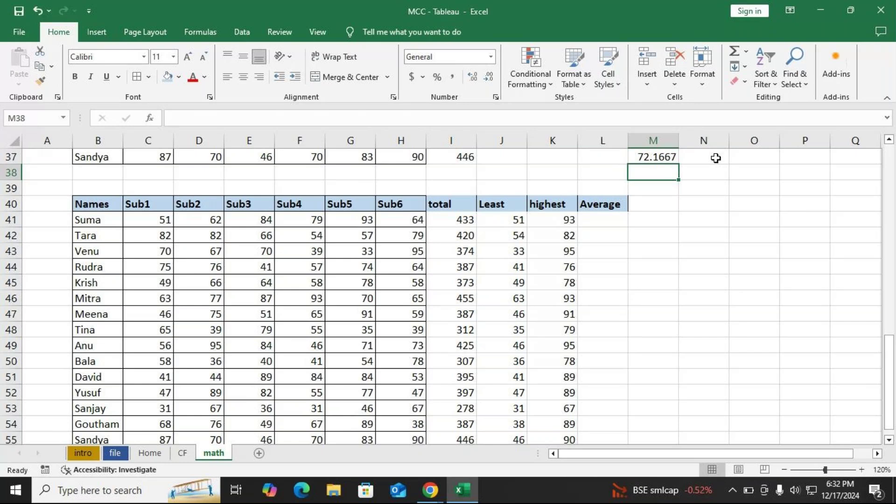
- Calculate the first student's average manually by entering =433/6 in cell O37
left_click(741, 158)
type("=")
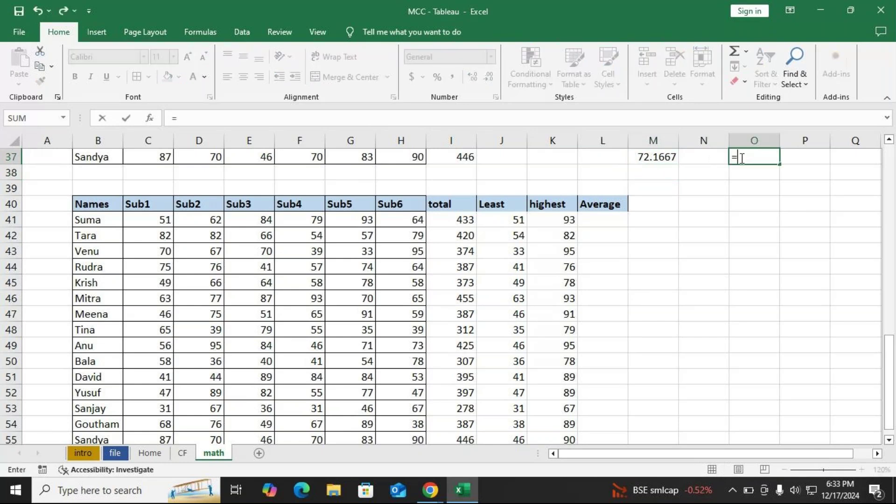
type("433")
type("/")
type("6")
key("Return")
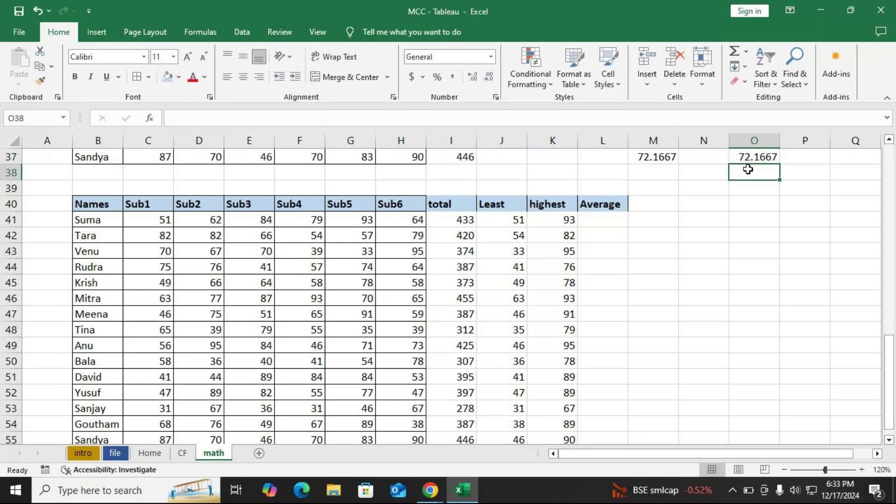
- Compare the manual calculations in M37 and O37, and enter an AVERAGE formula over C41:H41 in cell L41
left_click(596, 221)
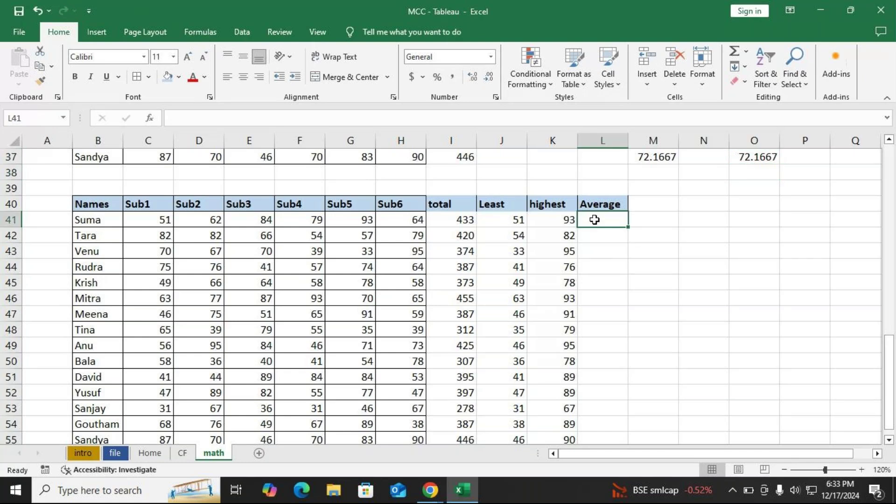
left_click(663, 163)
left_click(739, 156)
left_click(599, 221)
type("=ave")
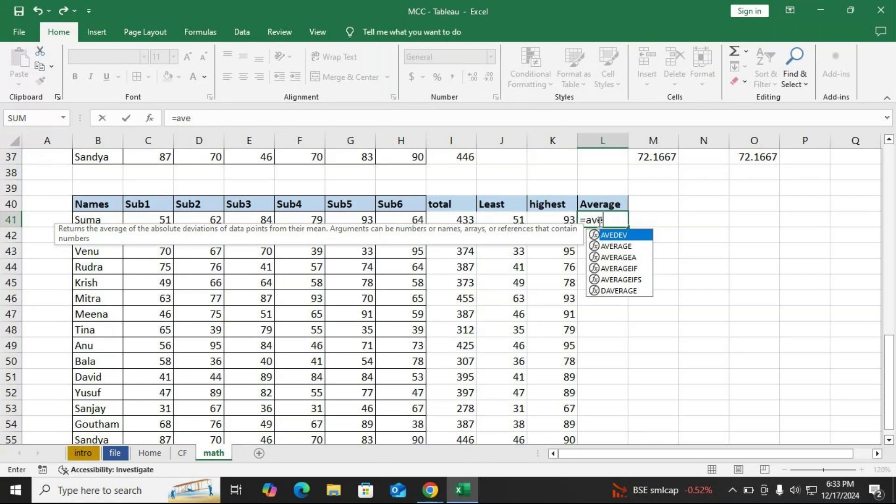
key("Down")
key("Tab")
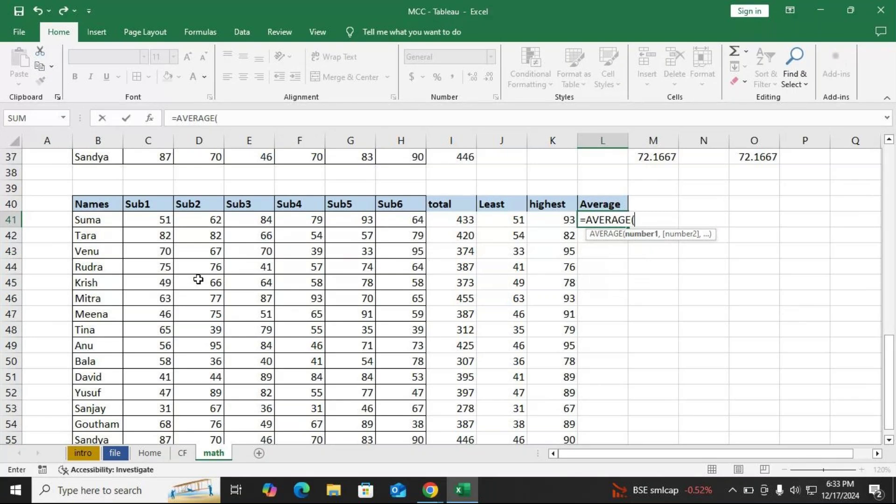
left_click(148, 220)
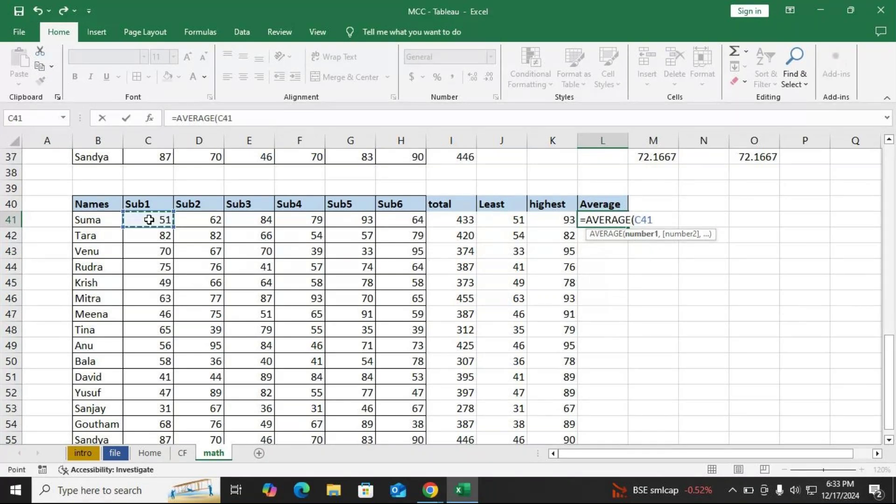
left_click_drag(148, 220, 386, 219)
key("Return")
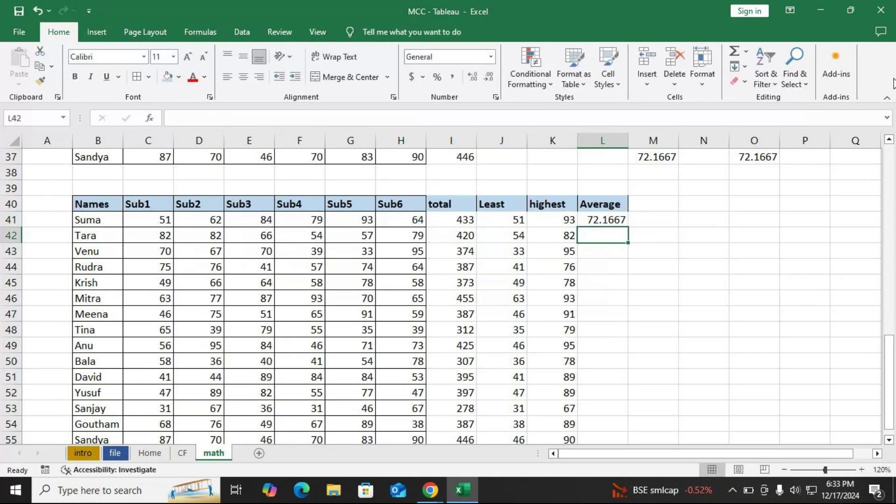
- Enter an AVERAGE formula over C42:H42 in cell L42 and fill it down to the last student in L55
left_click(775, 158)
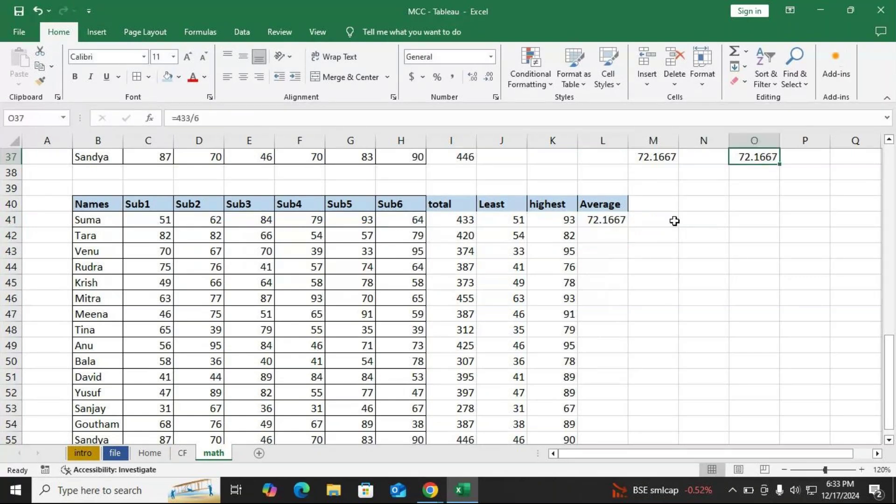
left_click(605, 235)
type("=a")
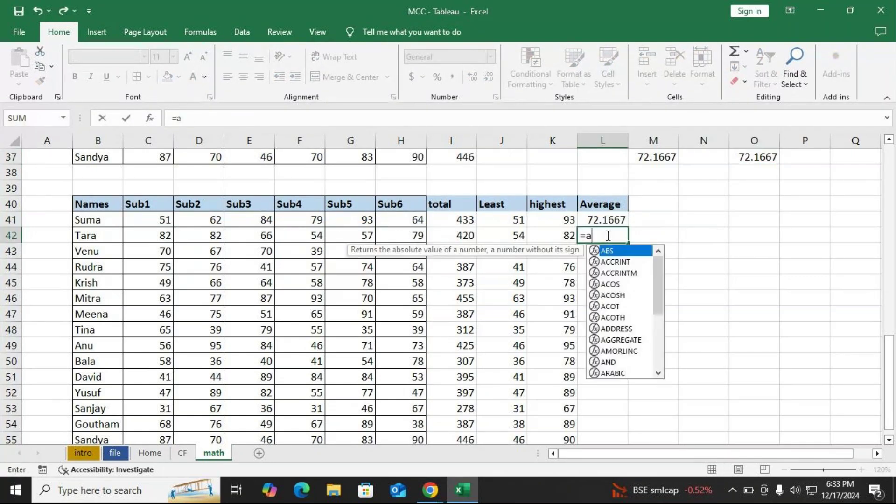
type("ver")
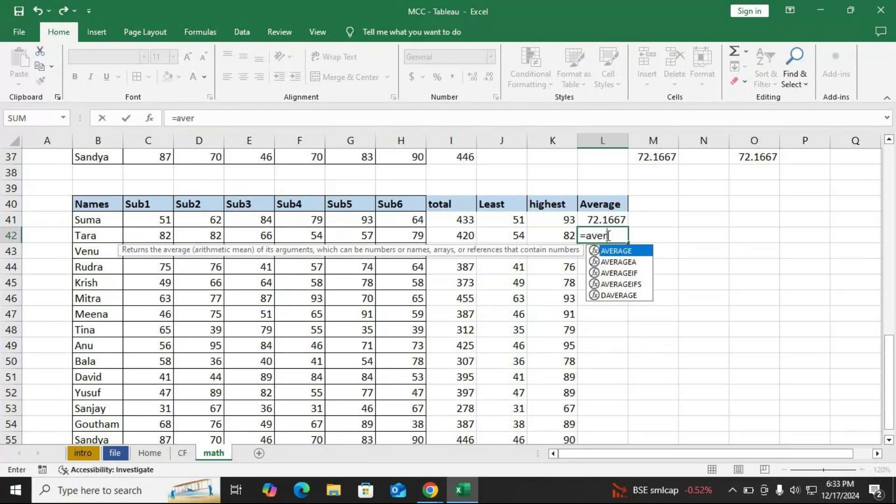
key("Tab")
left_click_drag(160, 235, 384, 235)
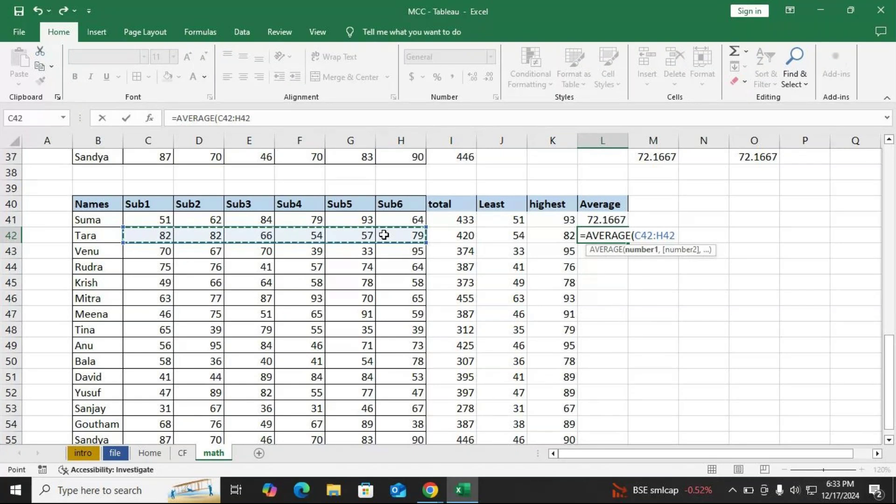
key("Return")
key("Up")
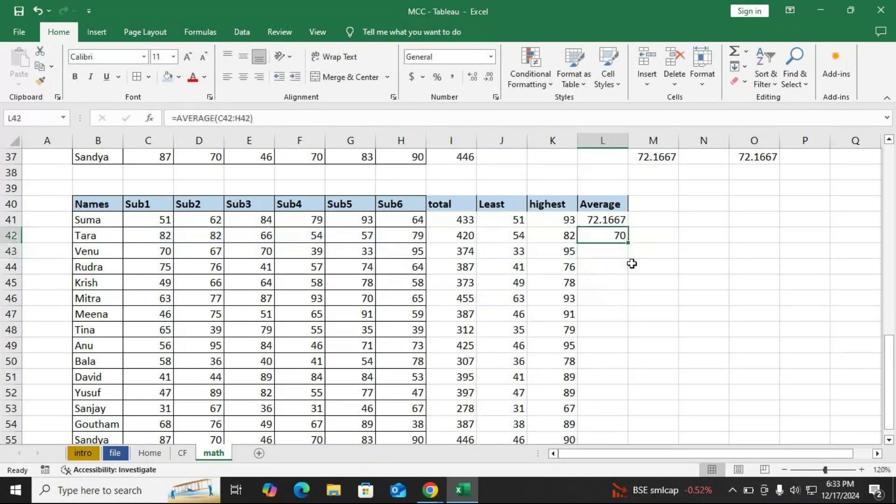
double_click(629, 243)
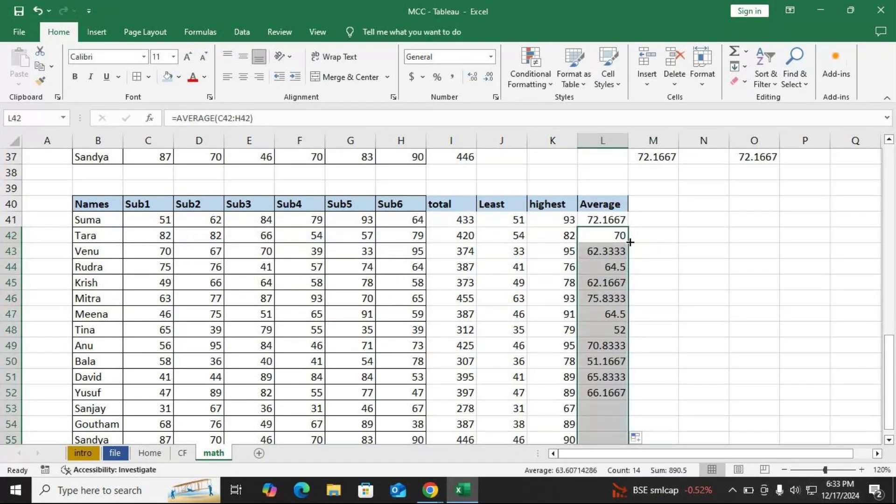
scroll(631, 239, "down", 1)
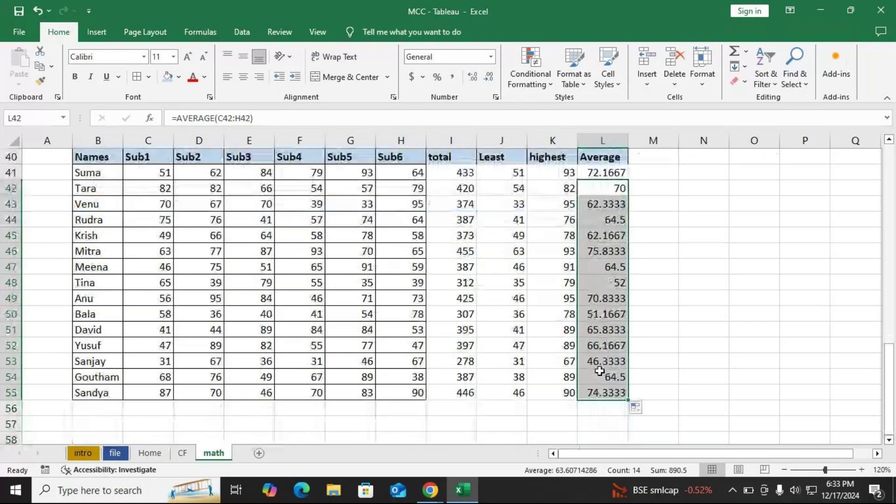
- Format the averages in L41:L55 to show two decimal places
left_click_drag(600, 173, 582, 386)
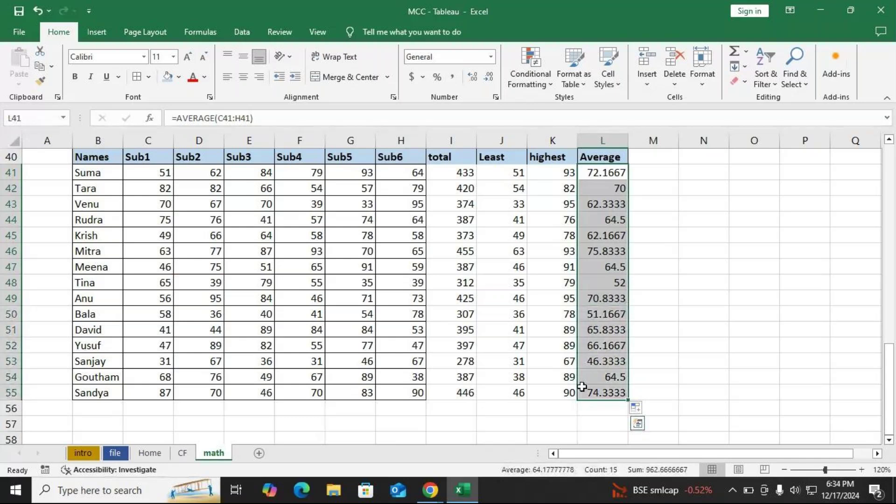
left_click(489, 77)
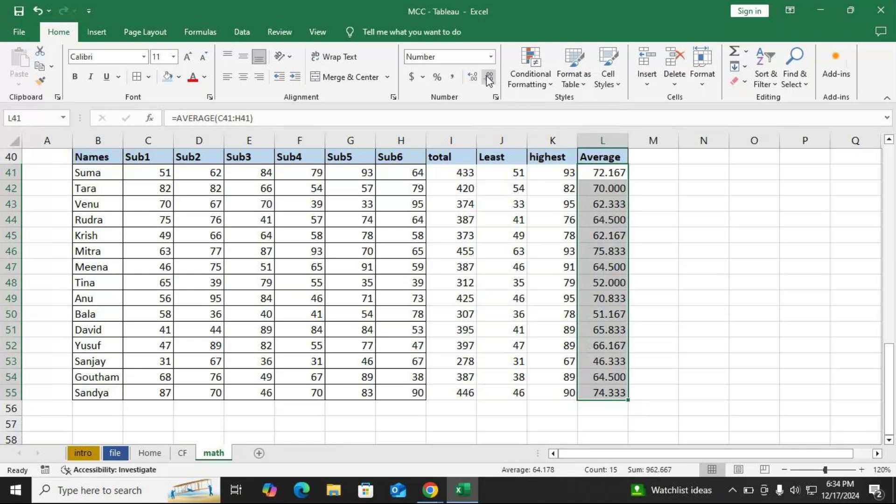
left_click(489, 78)
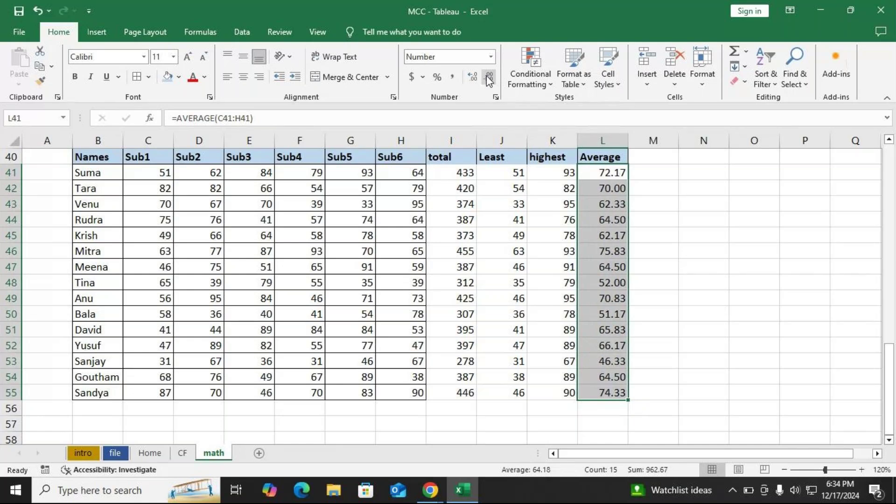
double_click(489, 77)
left_click(474, 77)
left_click(474, 78)
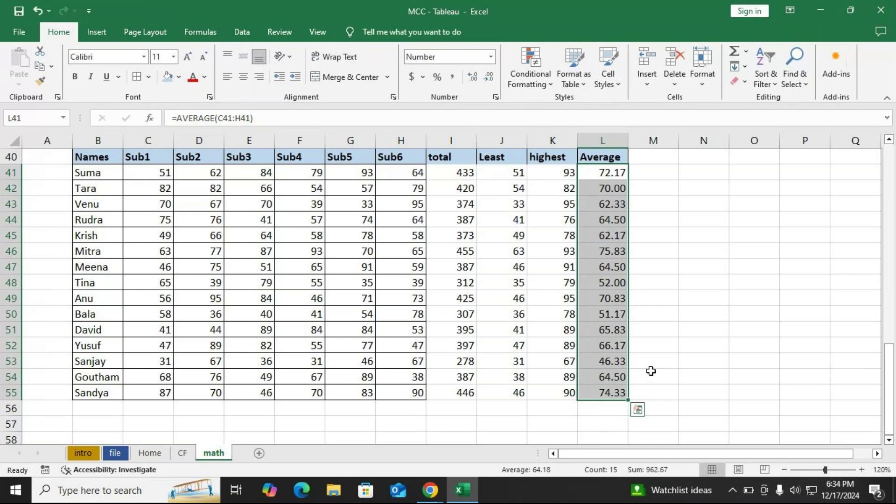
- Switch to Chrome and open chatgpt.com in a new browser tab
key("alt+Tab")
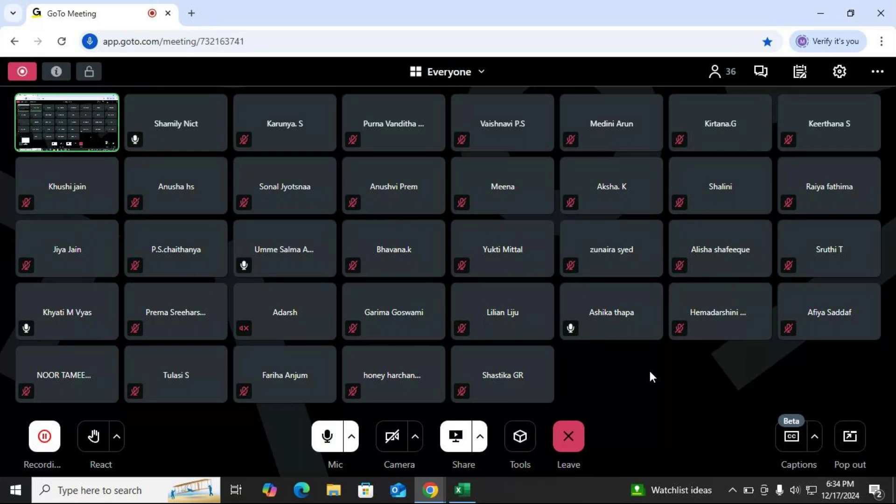
mouse_move(431, 500)
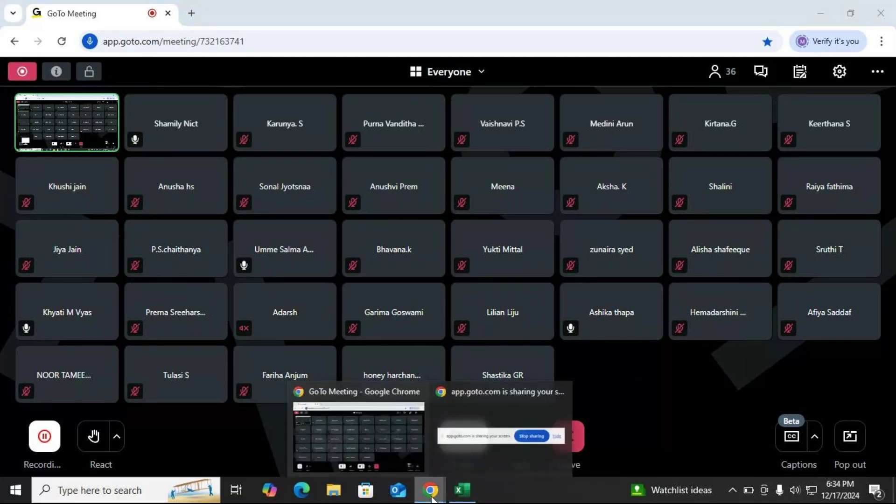
left_click(382, 394)
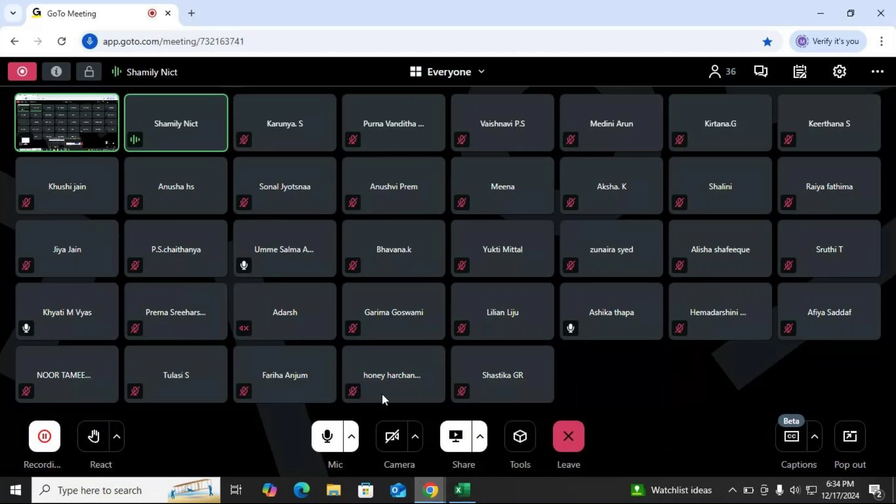
left_click(191, 13)
left_click(188, 43)
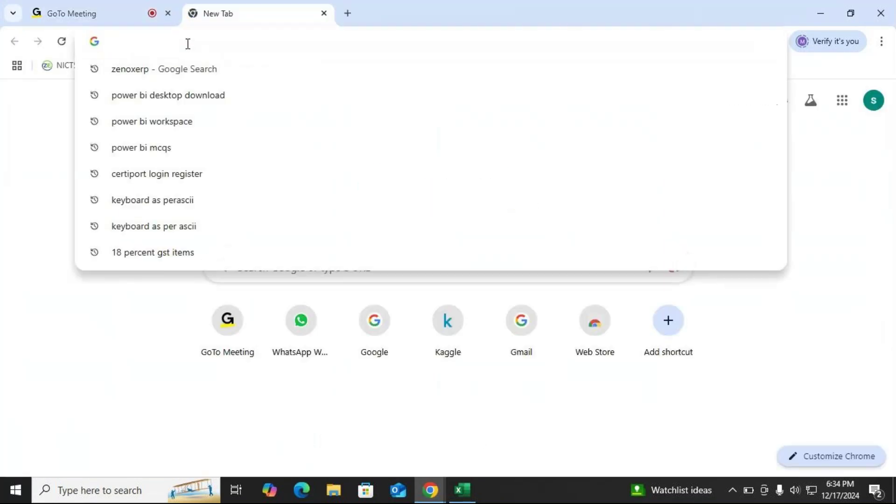
type("chatgpt.com")
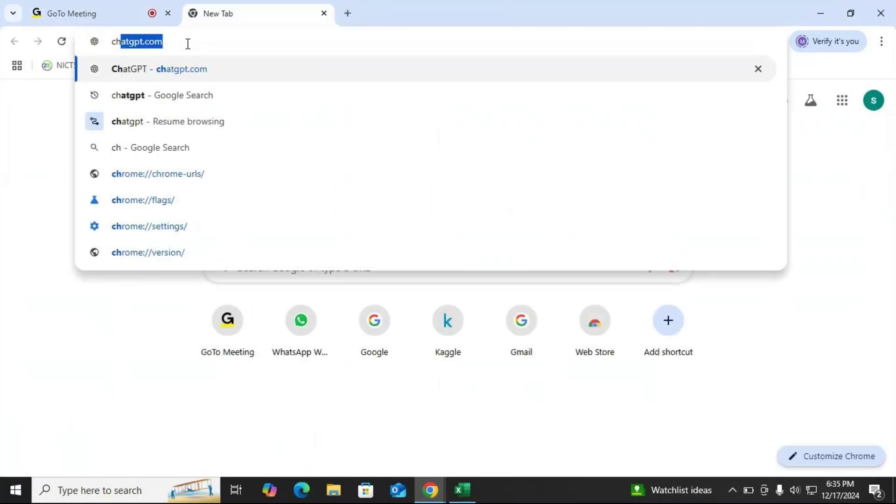
key("Right")
key("Return")
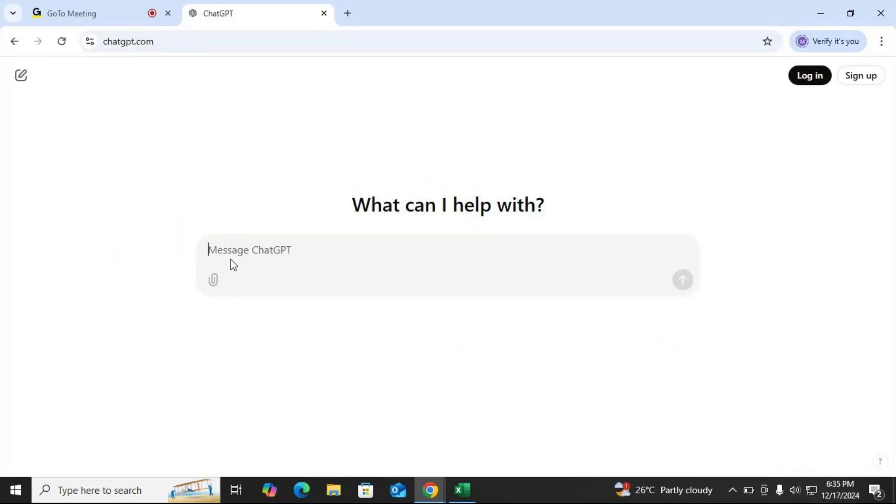
- Ask ChatGPT to "give me a list of 20 electronic items names"
type("give m")
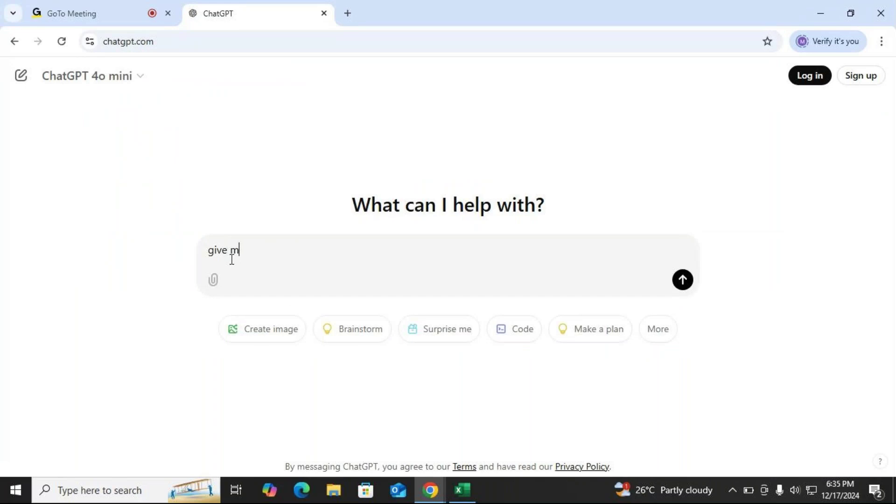
type("e a")
type(" list")
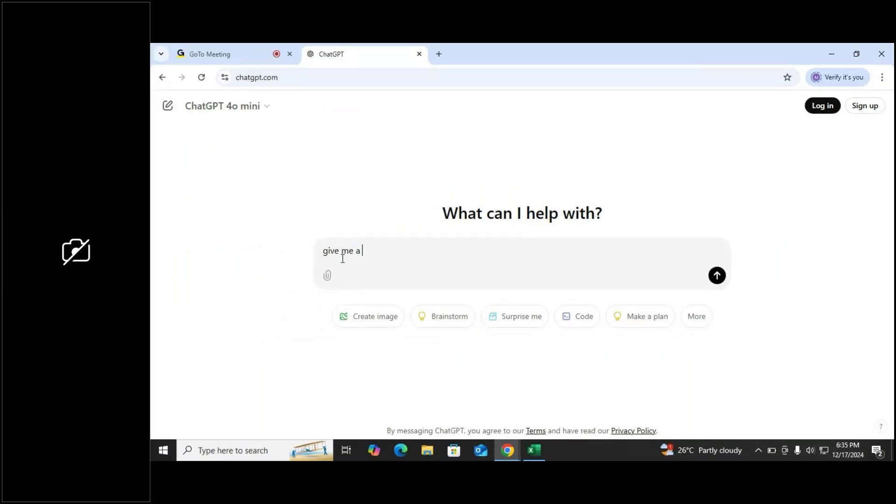
type(" of")
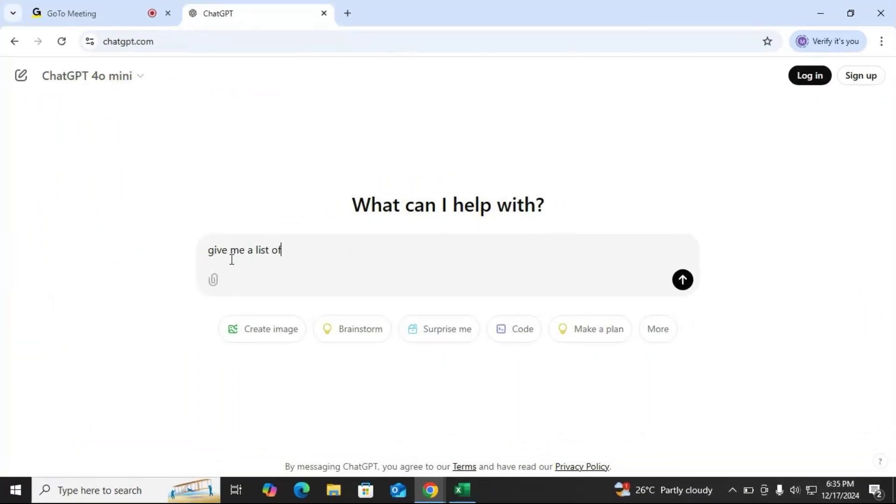
type(" lelectronict")
key("BackSpace")
type("items")
type(" n")
key("BackSpace")
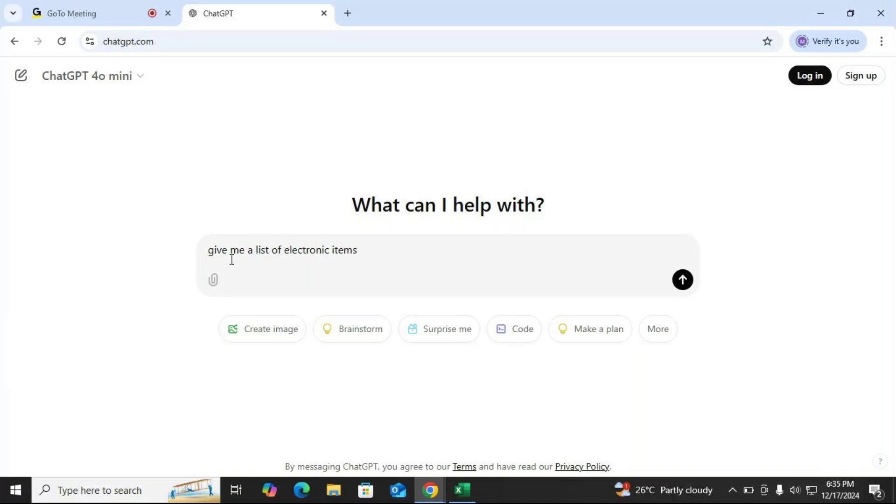
type("names")
key("ctrl+Left")
key("ctrl+Left")
key("ctrl+Left")
type("20")
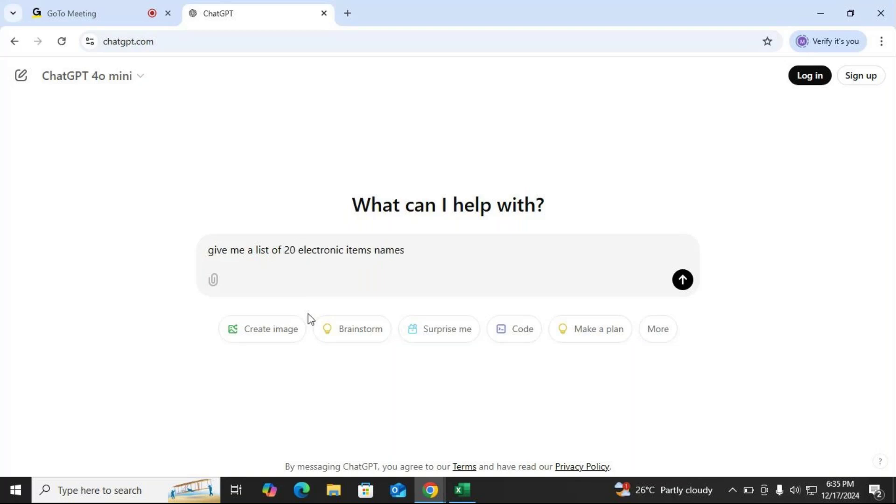
key("Return")
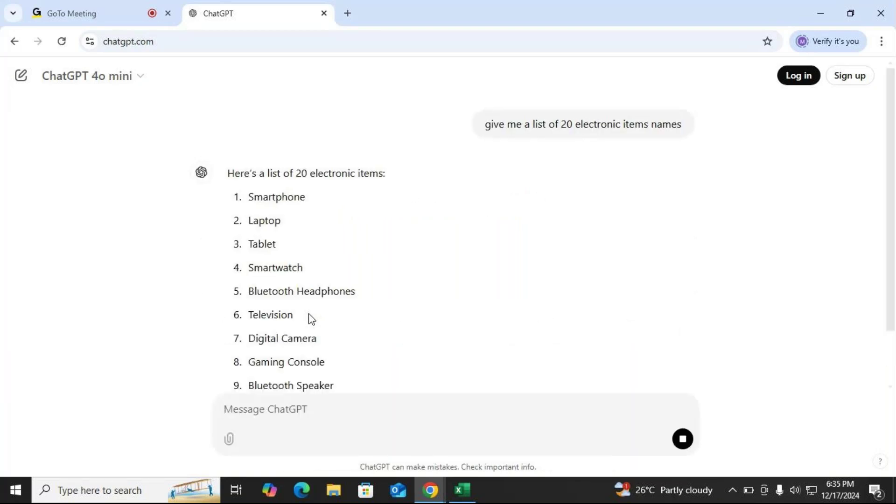
- Send ChatGPT the follow-up request "without sl.na" for the list of electronic items
scroll(328, 282, "down", 1)
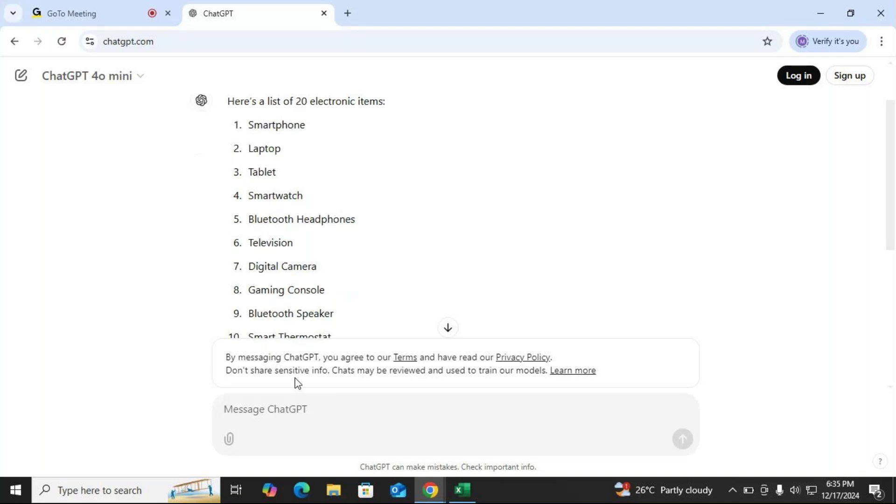
type("withou")
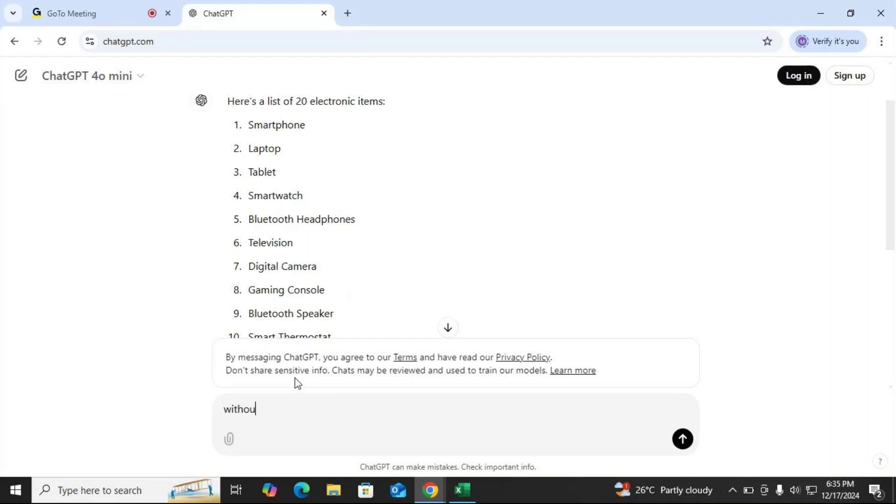
type("t sl.n")
key("Return")
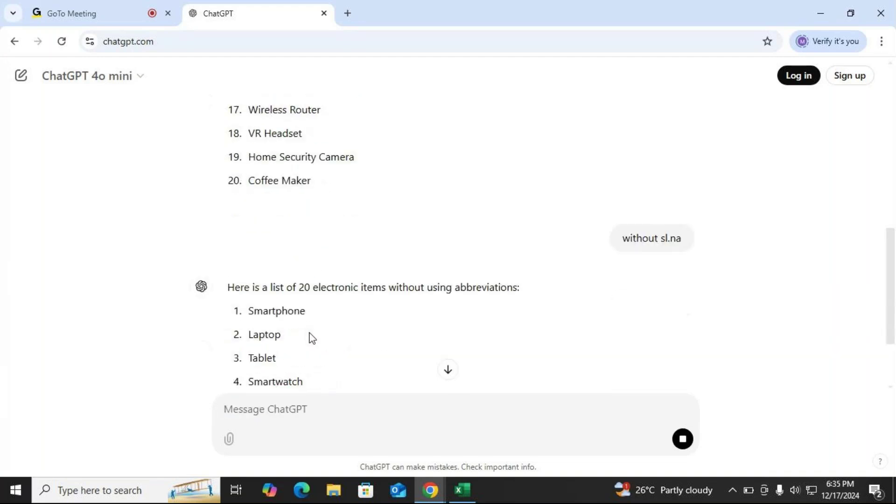
- Ask ChatGPT to give the list of electronic items again with the prompt "without sl. no"
scroll(312, 337, "down", 8)
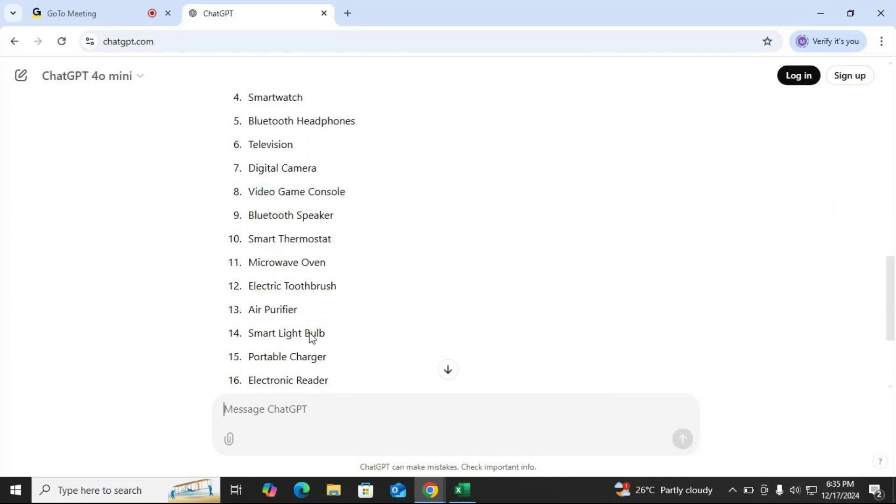
type("wit")
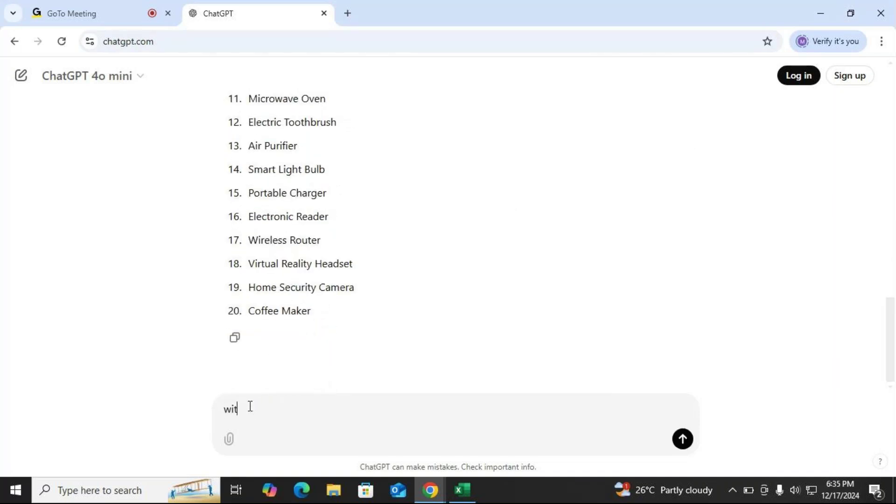
type("hout sl. no")
key("Return")
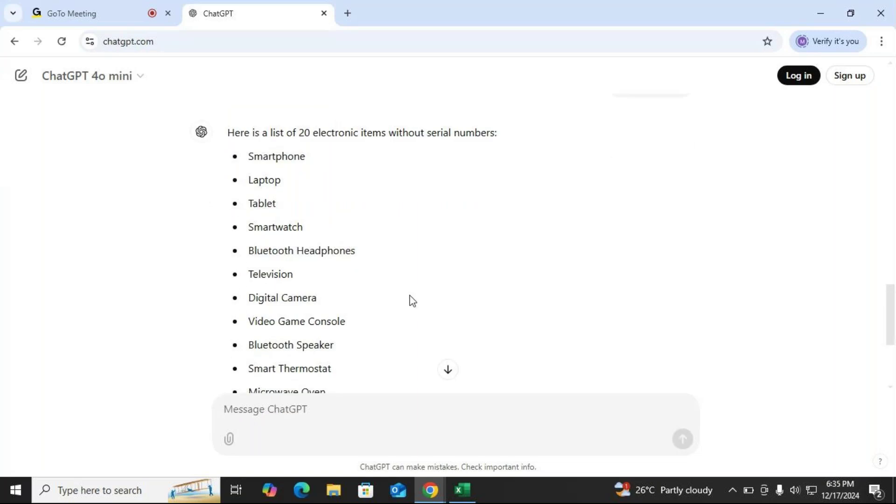
- Send the follow-up prompt "no bullets" to request the electronic items list without bullets
type("no b")
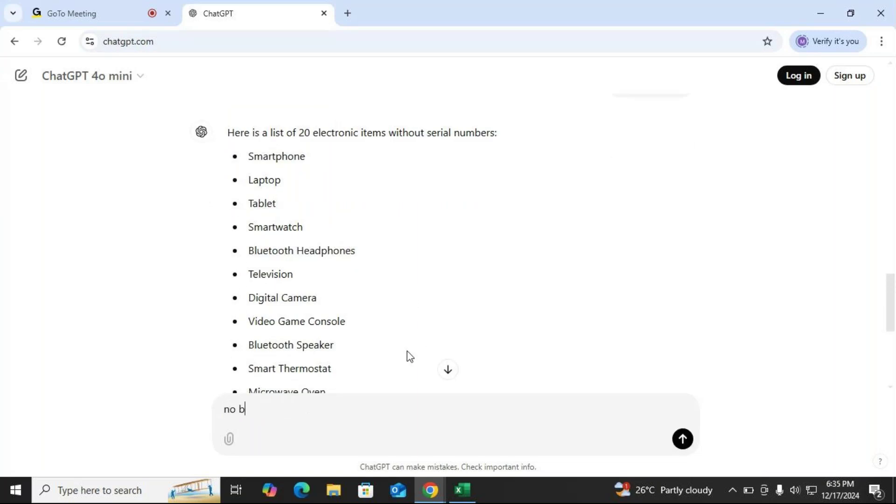
type("ullet")
key("BackSpace")
type("ts")
key("Return")
scroll(363, 193, "down", 9)
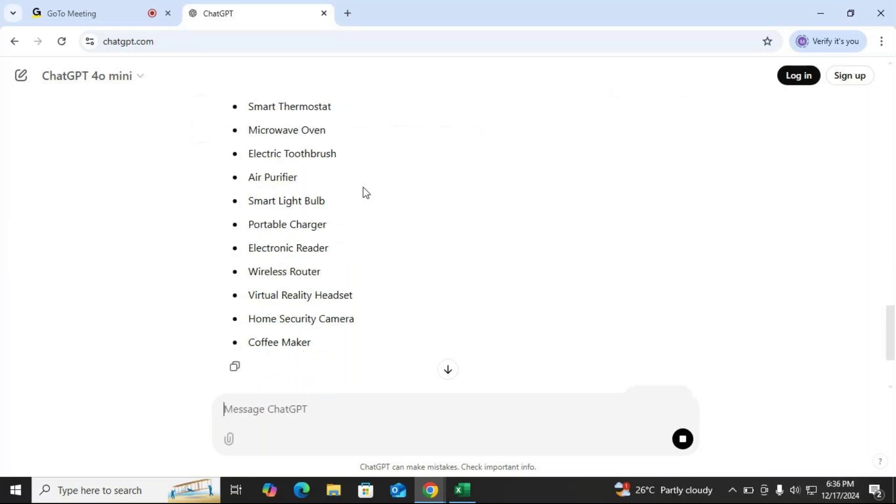
scroll(357, 201, "down", 2)
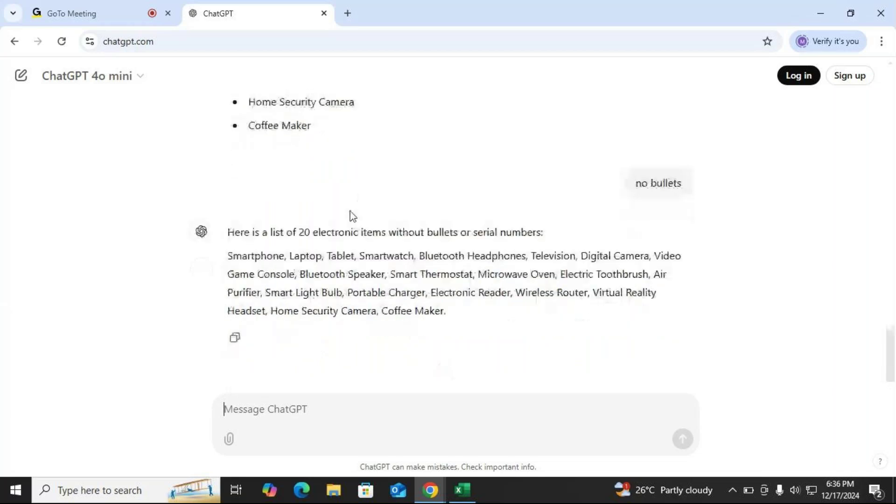
- Copy the bulleted list of electronic items, from Smartphone to Coffee Maker, out of the "without sl. no" reply
left_click_drag(352, 215, 248, 204)
key("ctrl+c")
scroll(239, 152, "up", 2)
scroll(239, 152, "up", 3)
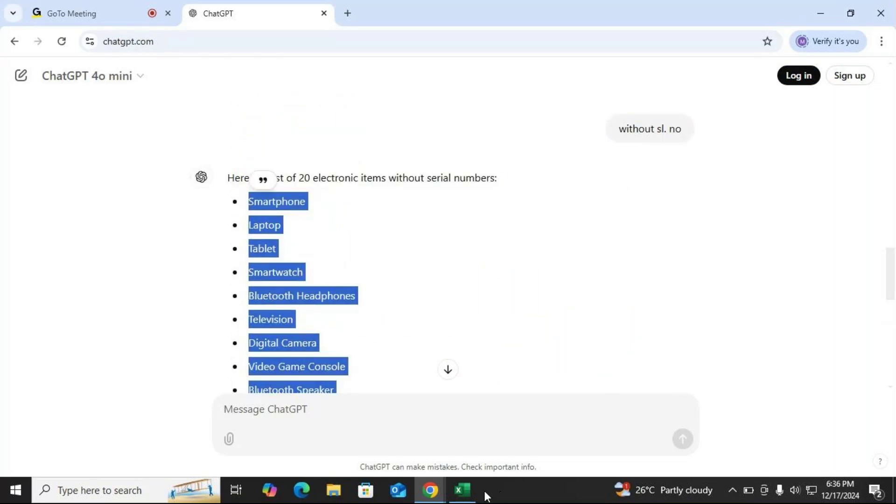
- Switch to Excel, paste the product list starting at cell B58 of the math sheet, and widen column B to about 21.14
left_click(469, 494)
scroll(175, 404, "down", 2)
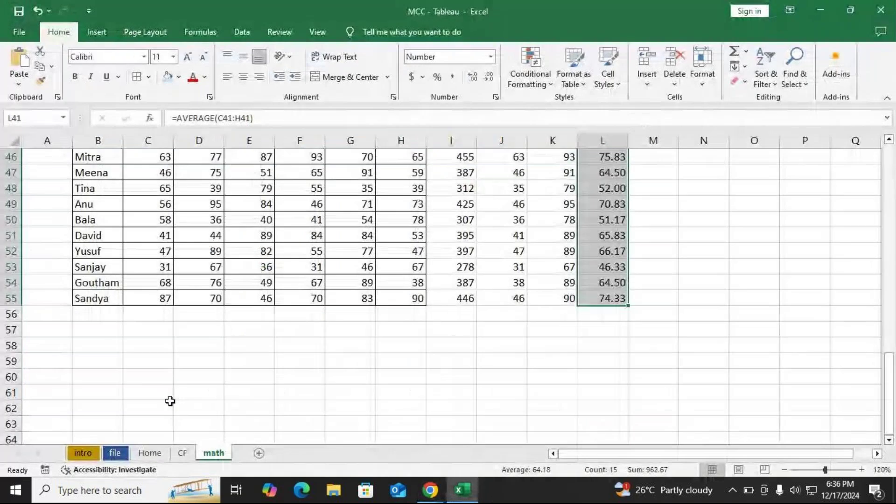
left_click(95, 344)
key("ctrl+v")
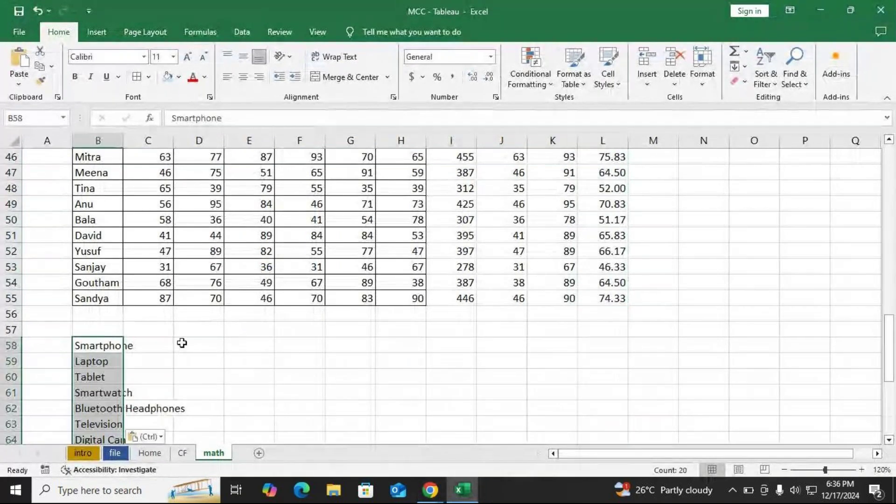
scroll(182, 342, "down", 4)
scroll(183, 342, "up", 2)
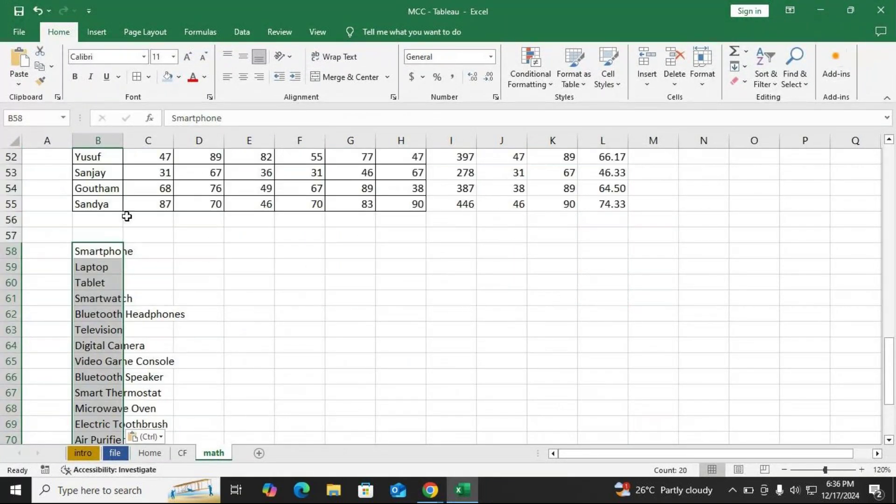
left_click_drag(123, 140, 192, 148)
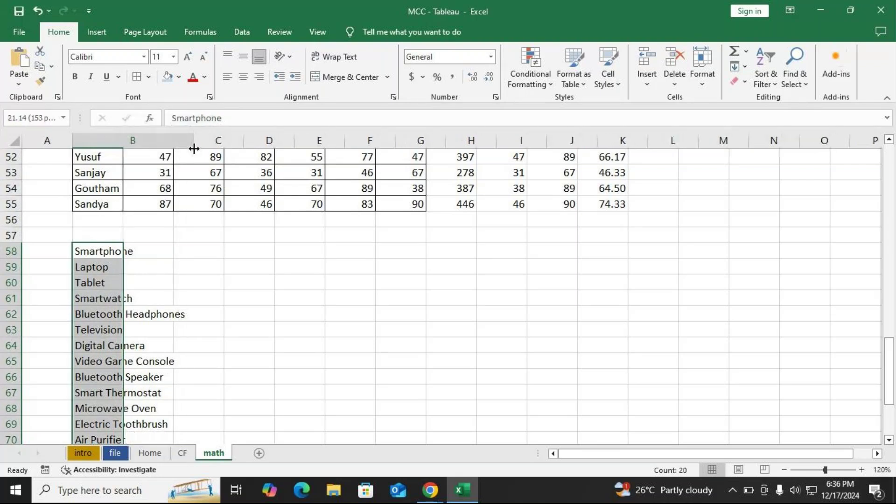
- Close the ChatGPT page in the browser, check the GoTo Meeting chat messages, and close the chat
key("alt+Tab")
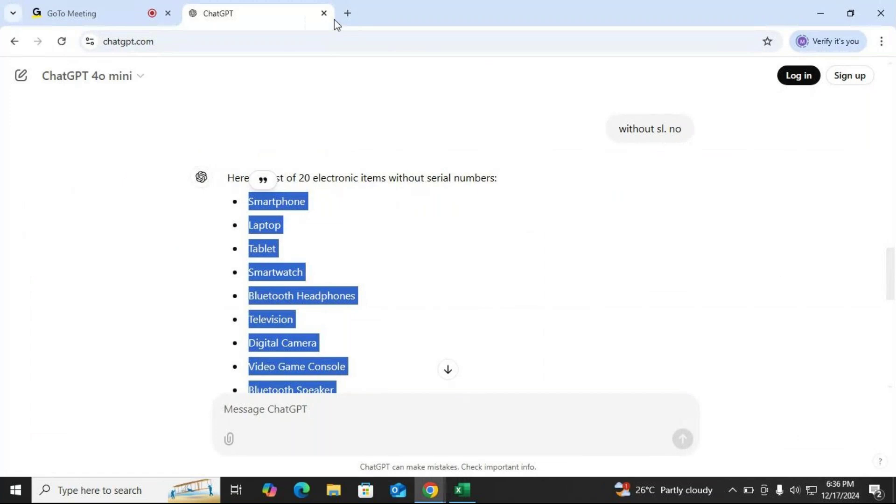
left_click(324, 13)
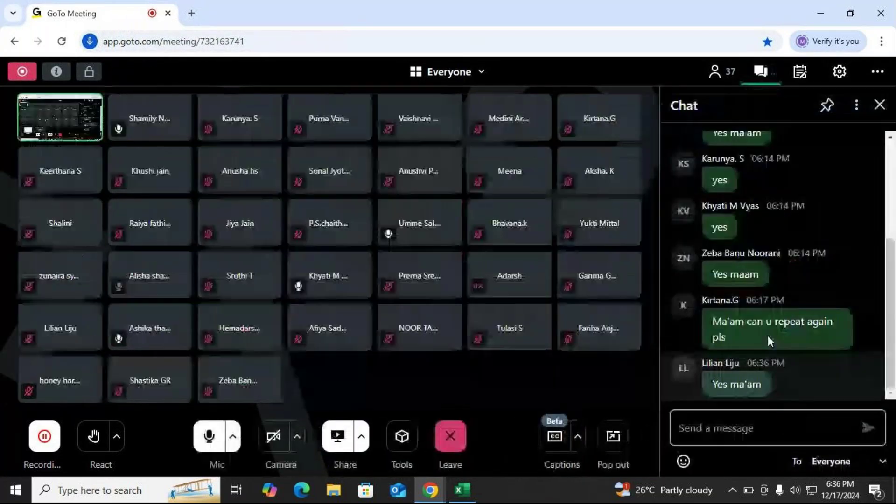
left_click(879, 104)
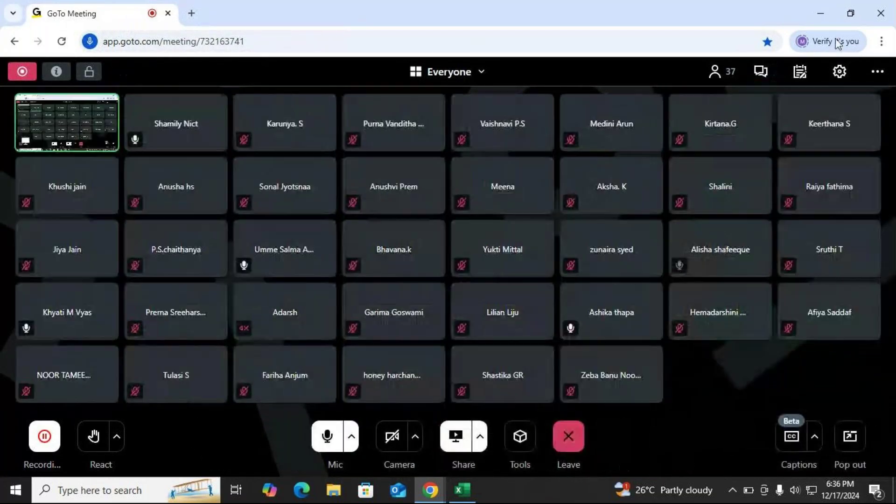
left_click(761, 71)
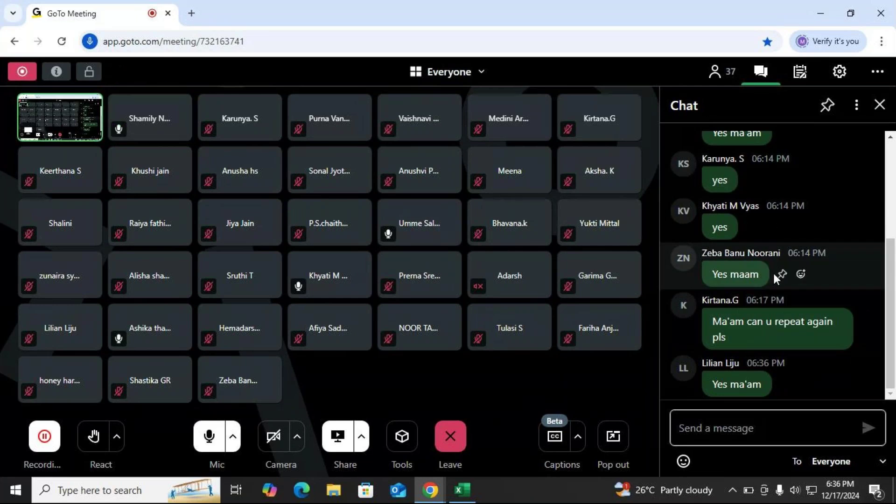
left_click(879, 107)
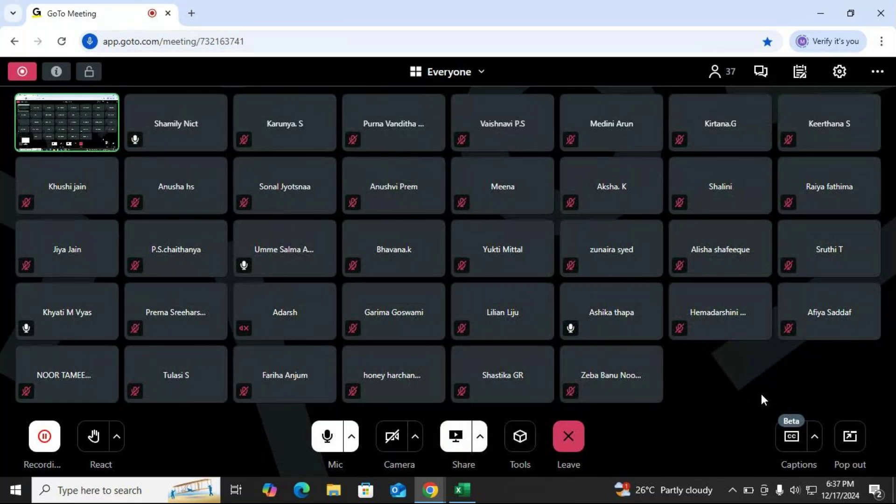
- Return to Excel and enter the header Product in cell B57 above the pasted product list
key("alt+Tab")
key("ctrl+shift+Down")
scroll(426, 294, "down", 2)
scroll(426, 294, "up", 2)
left_click(87, 237)
type("Product")
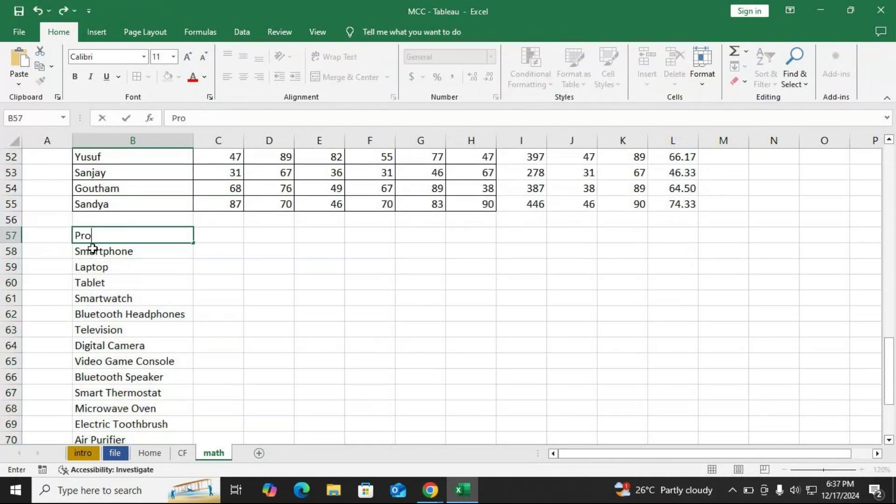
- Add the header Result in cell M40, next to the Average column of the marks table
scroll(458, 202, "up", 2)
scroll(576, 199, "down", 1)
scroll(721, 207, "up", 4)
left_click(721, 206)
type("Resuly")
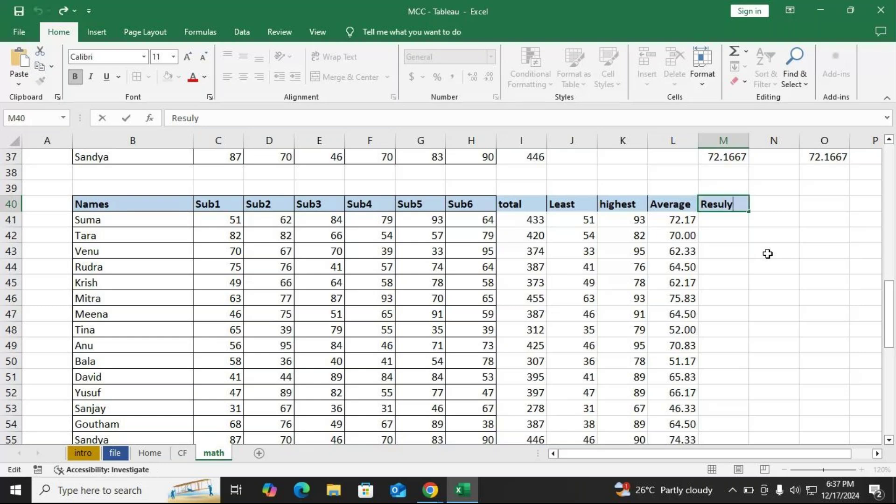
key("BackSpace")
type("t")
key("Return")
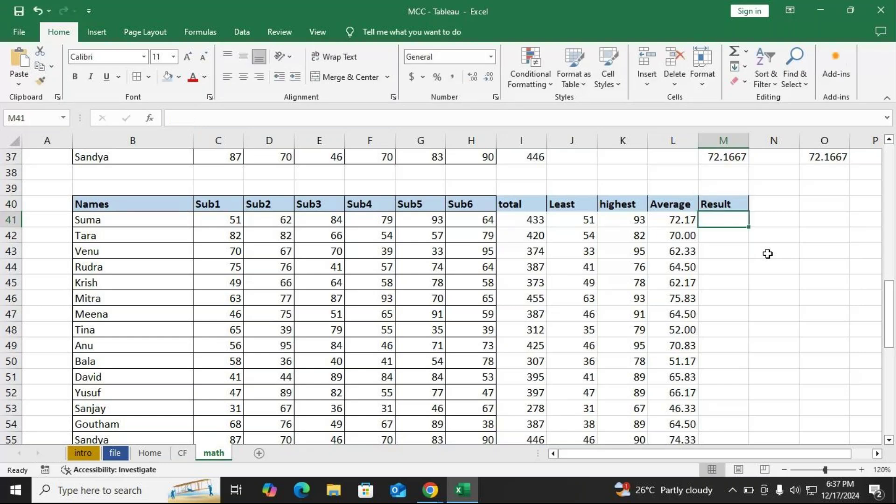
scroll(644, 236, "down", 4)
left_click(210, 283)
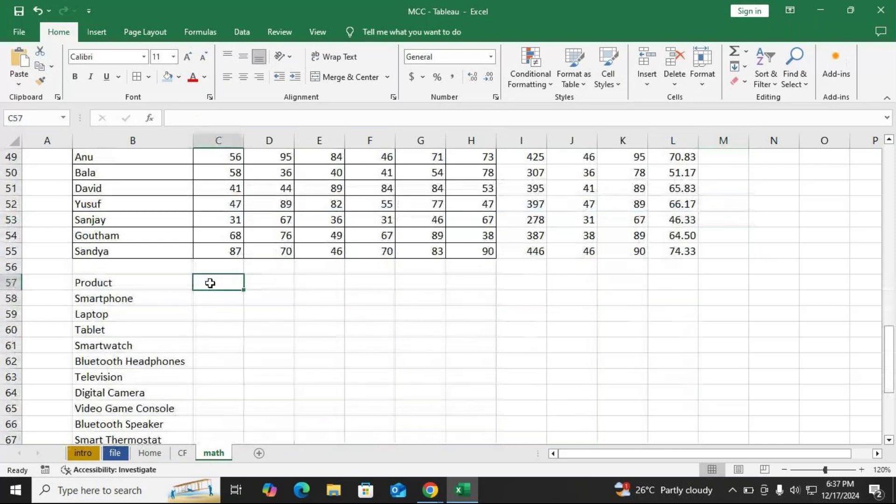
scroll(266, 271, "up", 5)
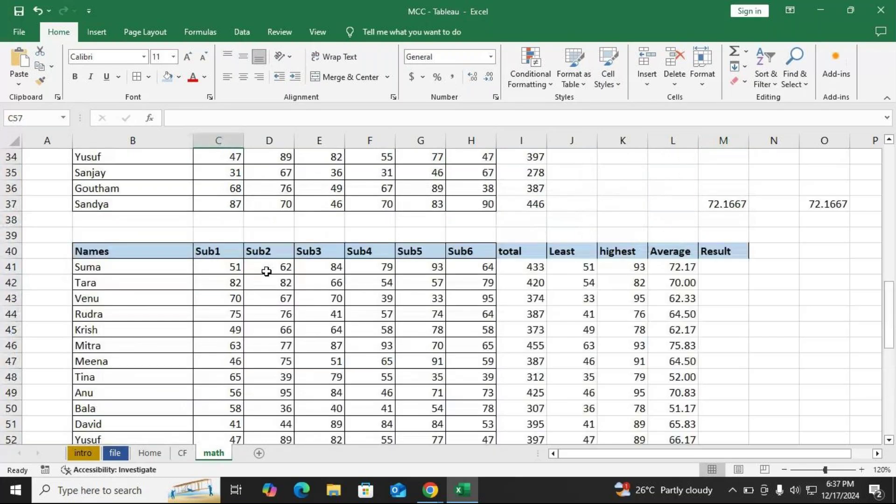
scroll(266, 272, "down", 1)
scroll(266, 271, "down", 2)
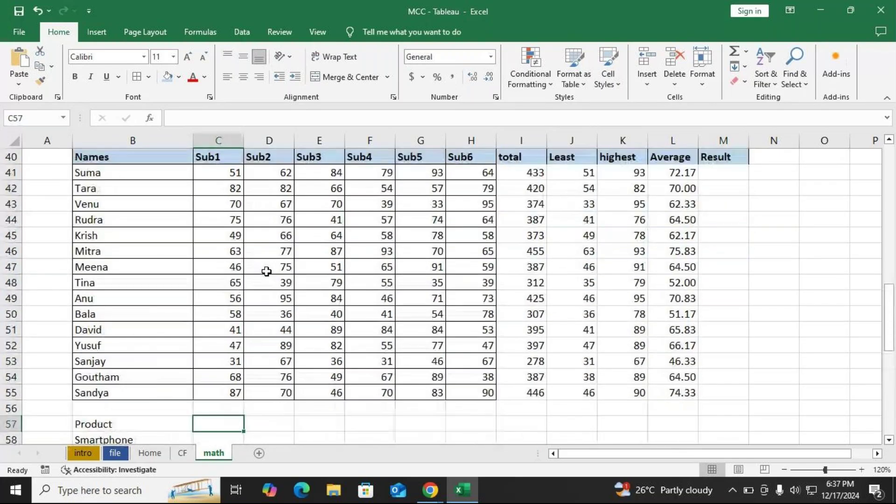
left_click(724, 173)
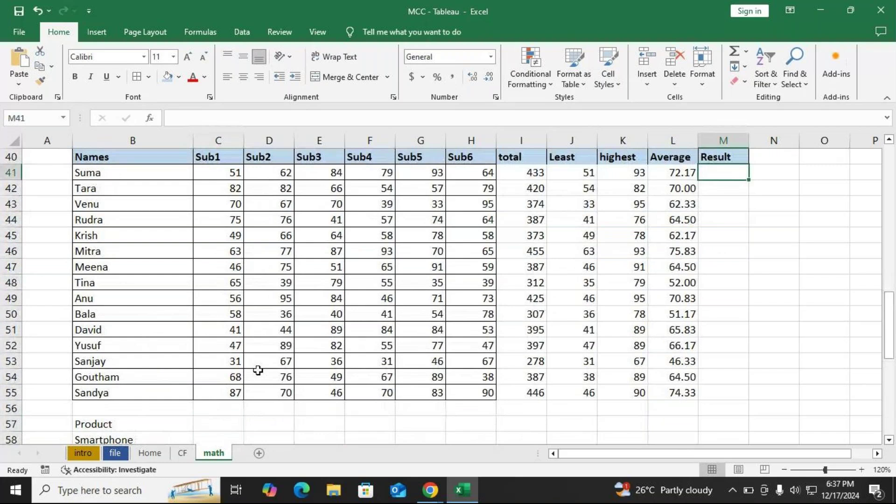
- Enter the headers Quanty in C57 and Sales Price in D57 beside the Product header
scroll(256, 370, "down", 2)
left_click(218, 330)
type("Qnty")
key("BackSpace")
key("BackSpace")
key("BackSpace")
type("u")
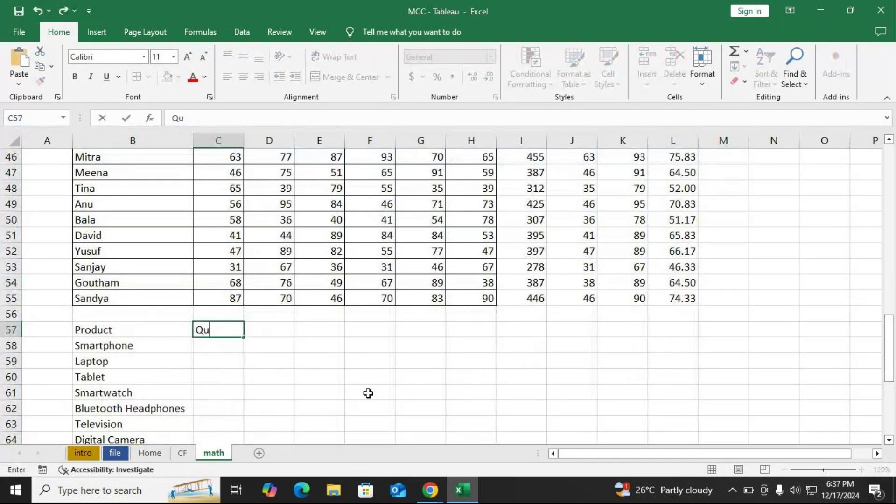
type("anty")
key("Tab")
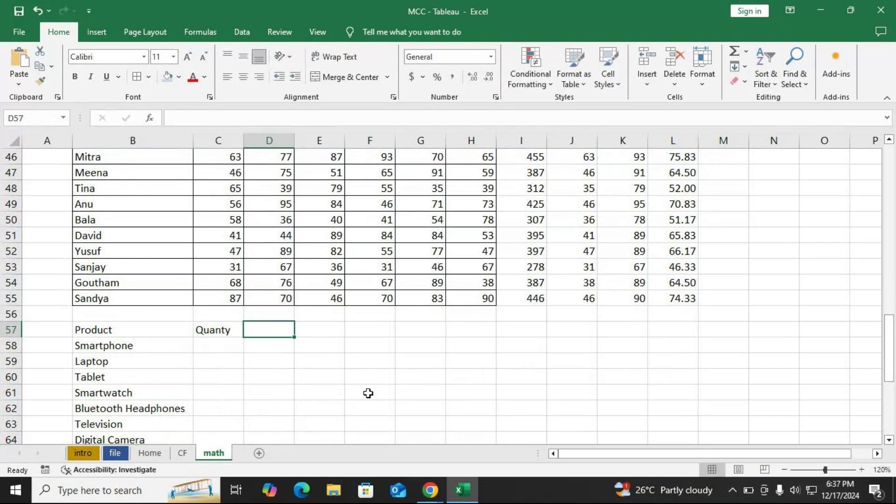
type("Sale")
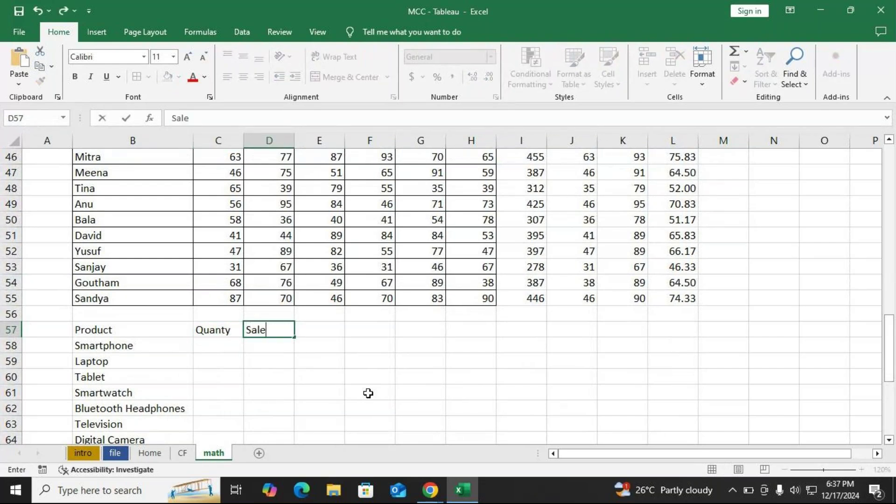
type("s Price")
key("Return")
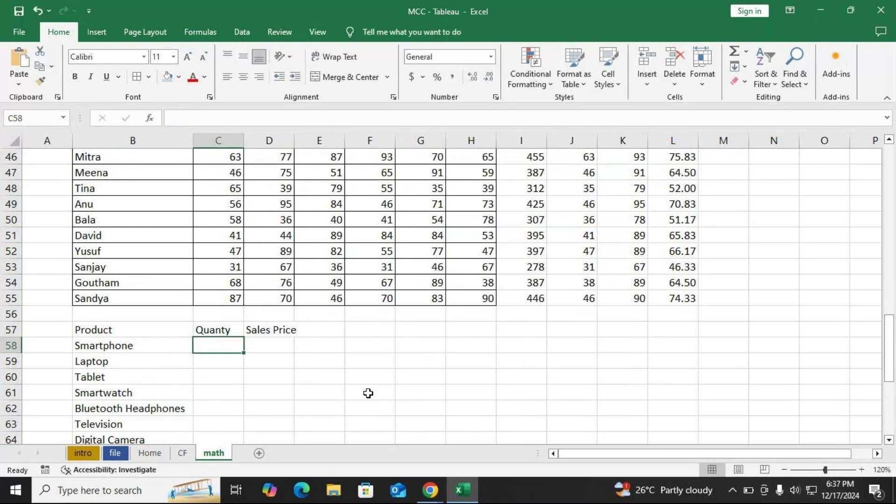
- Replace the marks table headers in I40, J40 and K40 with SUM, MIN and MAX
scroll(400, 372, "up", 3)
left_click_drag(522, 204, 637, 362)
left_click(577, 207)
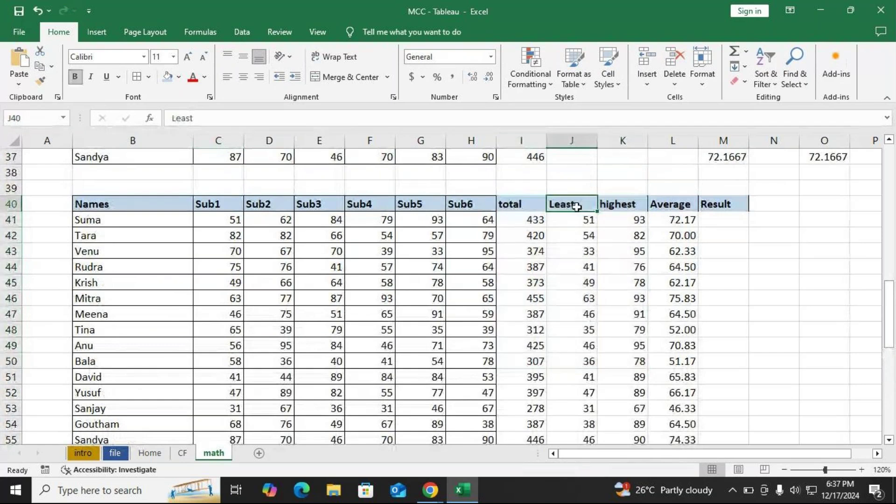
type("MIN")
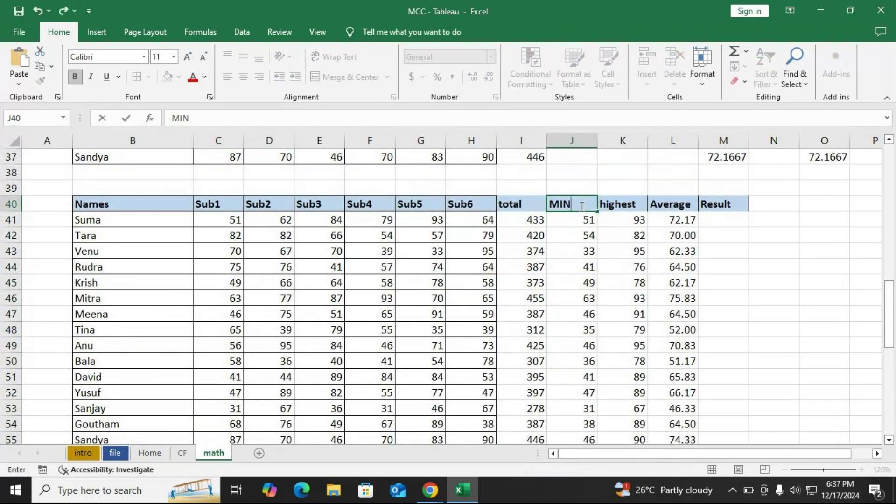
key("Tab")
type("MAX")
key("Tab")
key("Left")
key("Left")
key("Left")
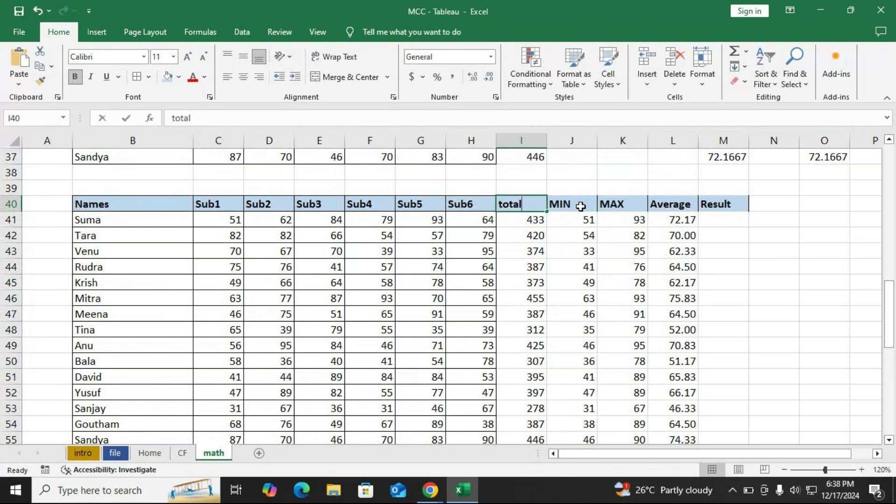
type("SUM")
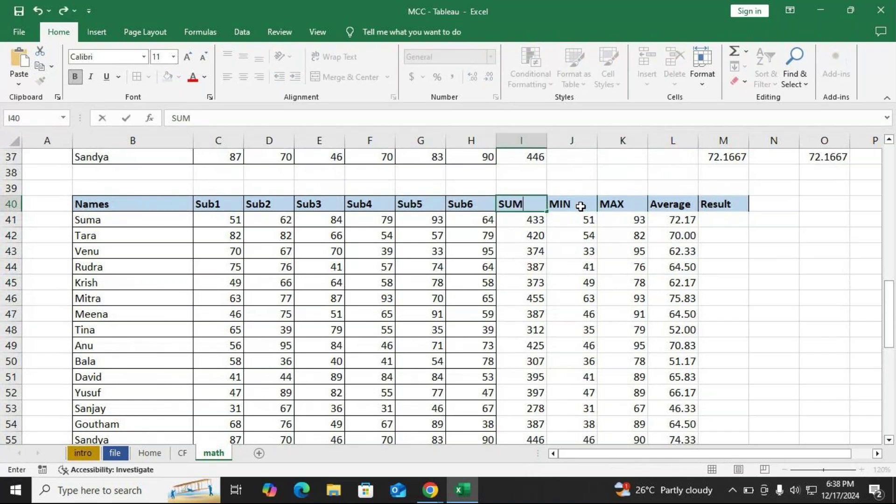
key("Return")
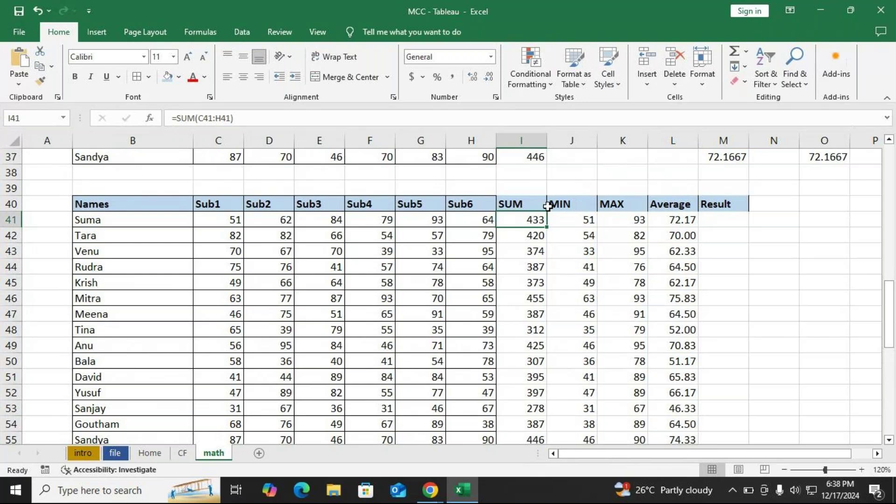
- Label the SUM and MIN columns of the marks table with total in I39 and least in J39
left_click(526, 191)
type("total")
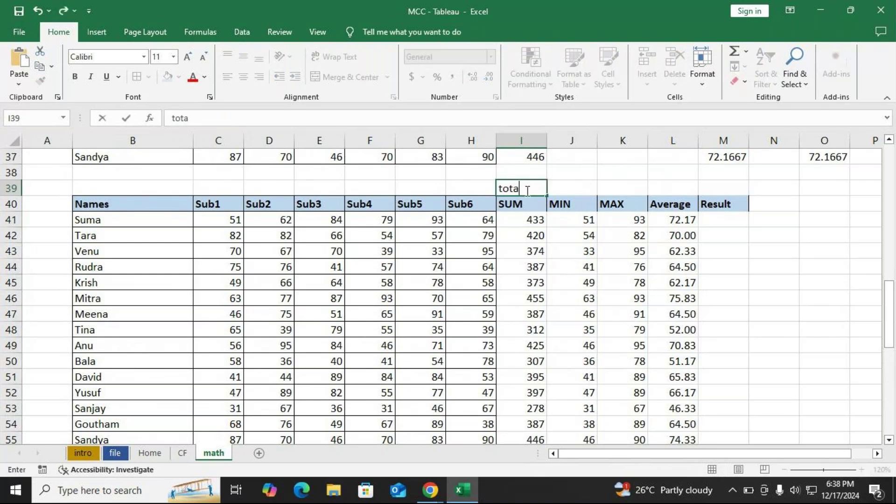
key("Tab")
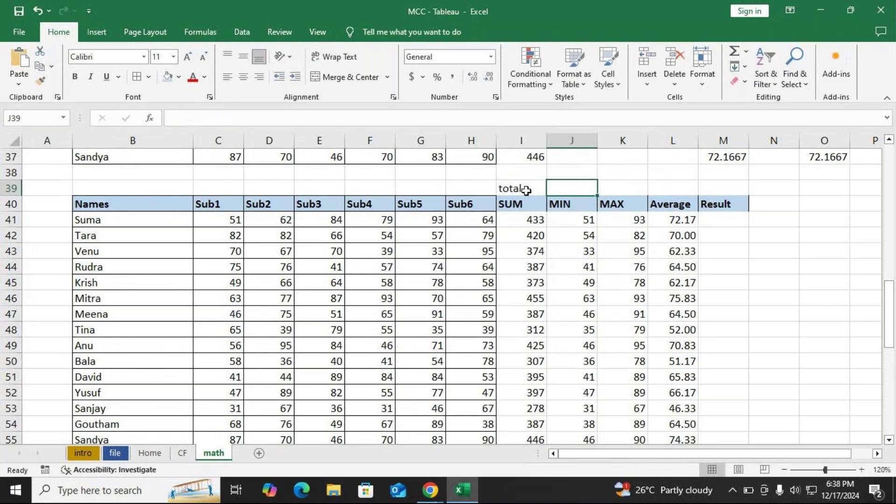
type("leS")
key("BackSpace")
key("BackSpace")
type("A")
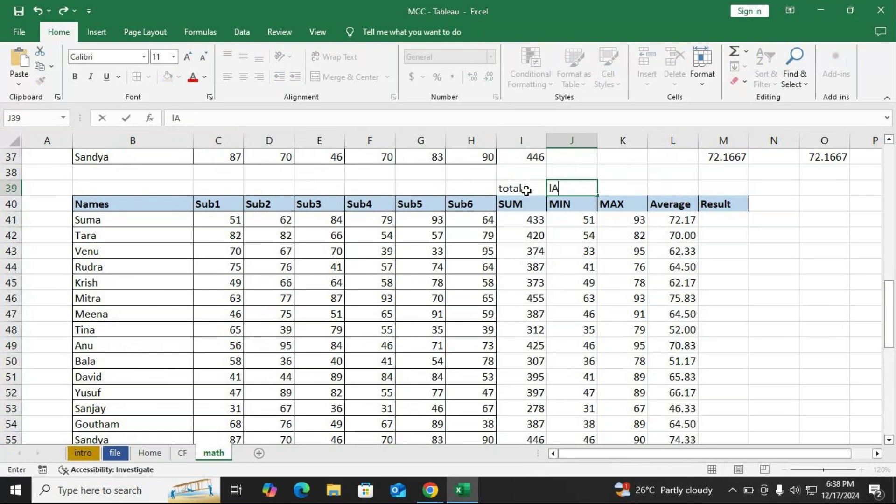
key("BackSpace")
key("BackSpace")
type("le")
key("BackSpace")
type("east")
key("Tab")
- Label the MAX and Average columns of the marks table with greatest in K39 and Average in L39
type("hi")
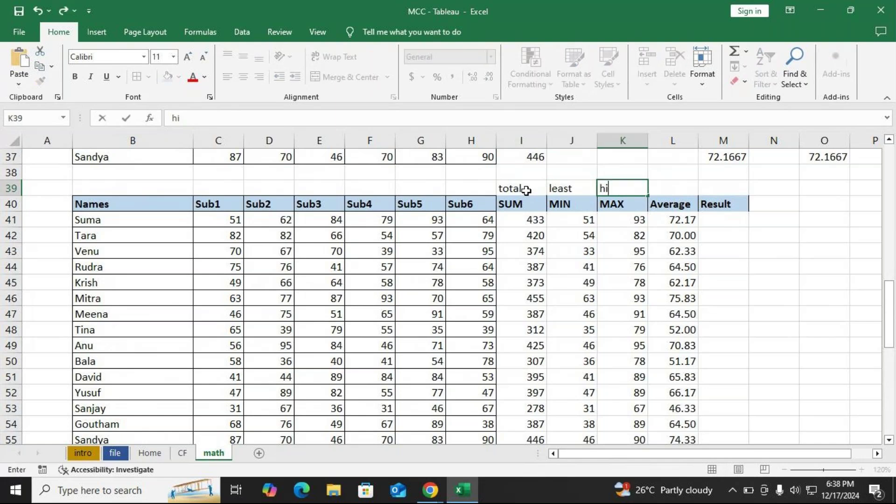
key("BackSpace")
key("BackSpace")
type("greatest")
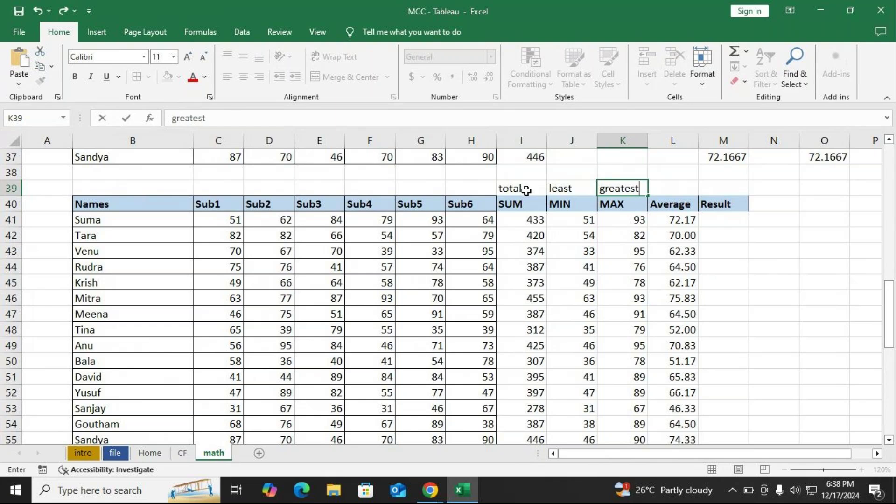
key("Tab")
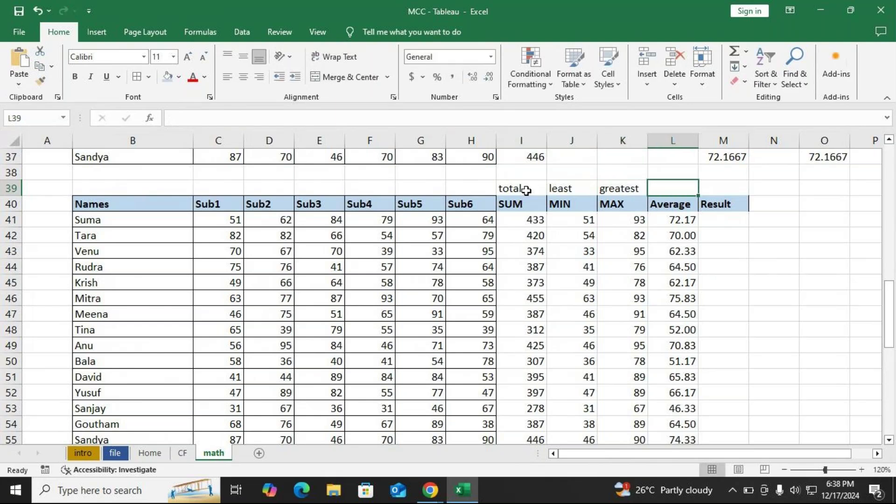
type("Avg")
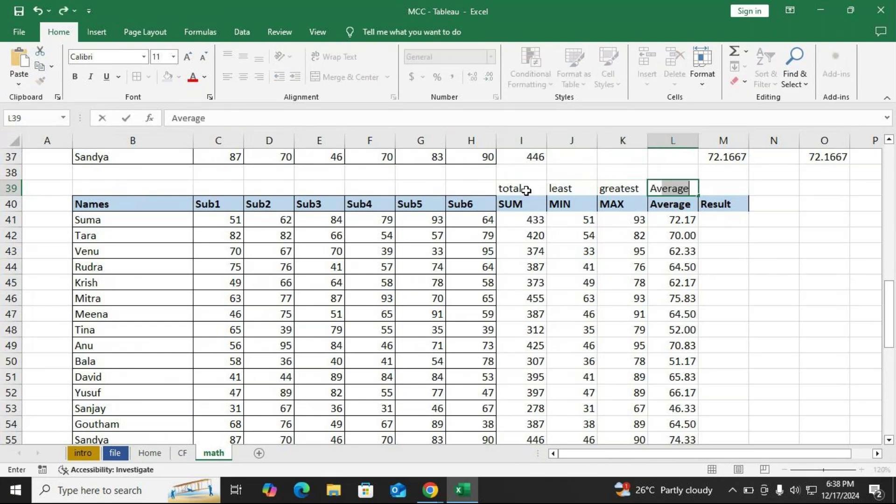
type("e")
key("BackSpace")
key("BackSpace")
type("e")
key("Tab")
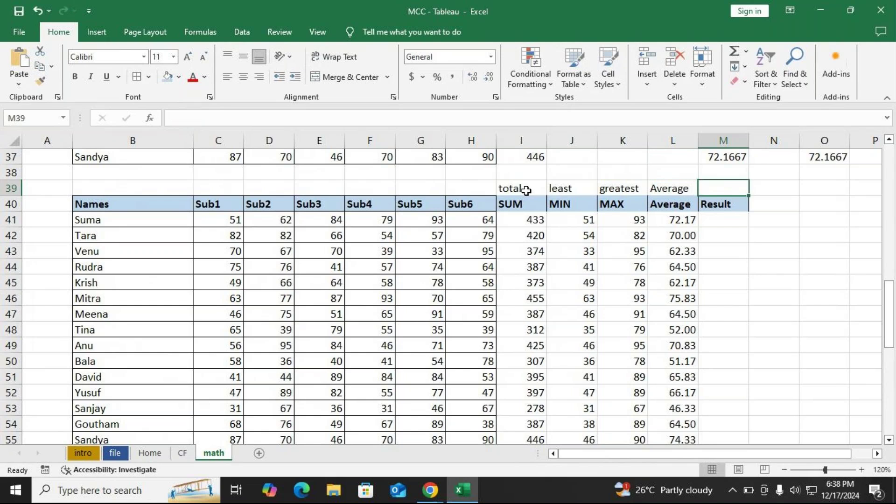
- Correct the spelling of the header in C57 to Quantity
scroll(526, 190, "down", 5)
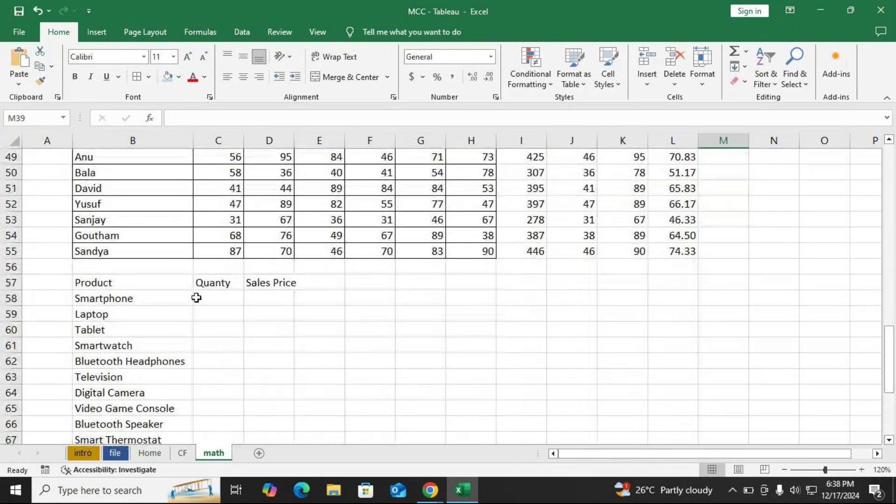
double_click(220, 235)
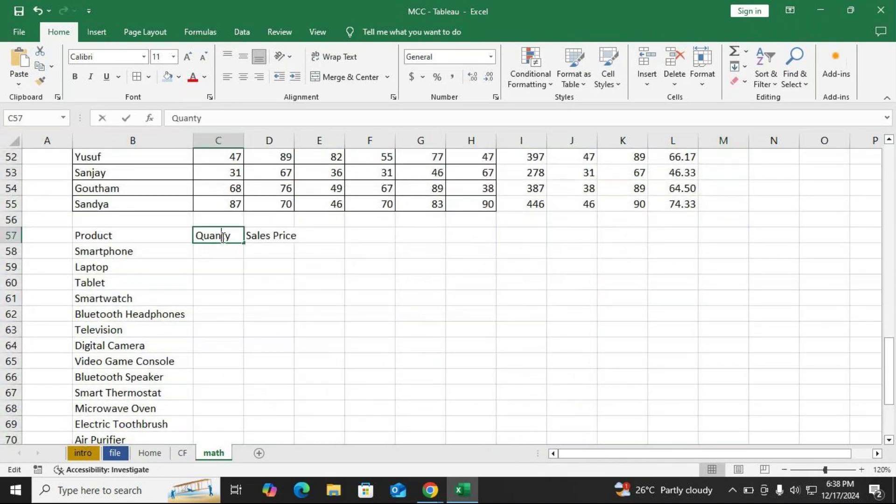
type("ti")
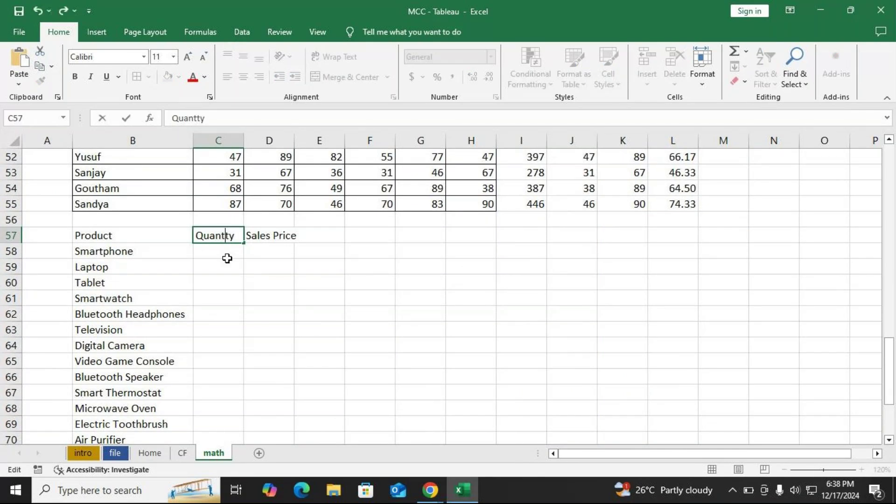
key("Return")
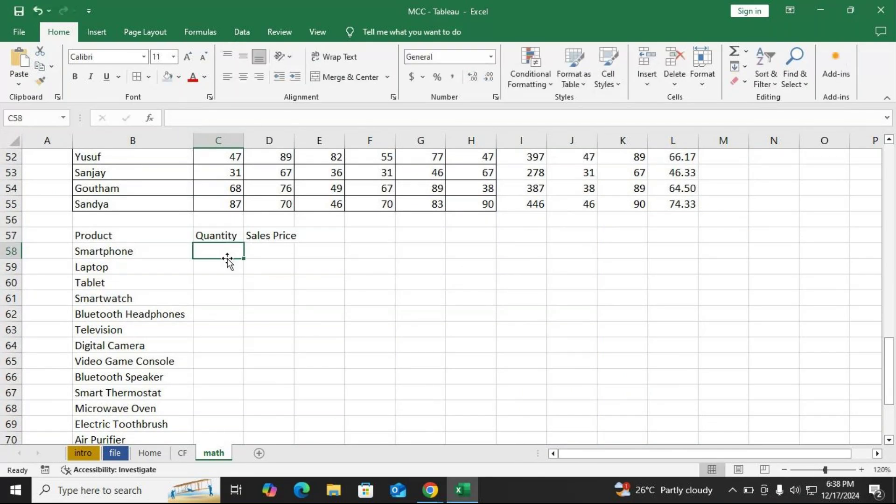
- Enter =RANDBETWEEN(50,100) in C58 as the Smartphone's quantity and check the formula
scroll(227, 260, "down", 1)
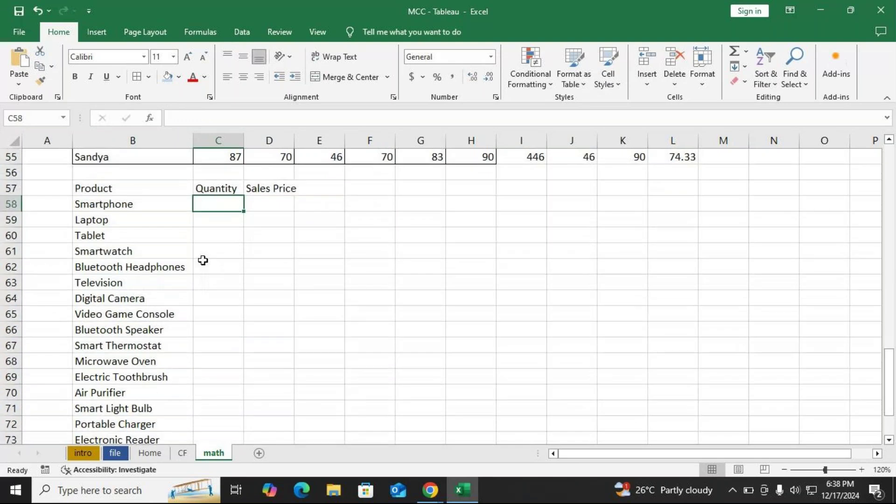
left_click_drag(131, 205, 115, 408)
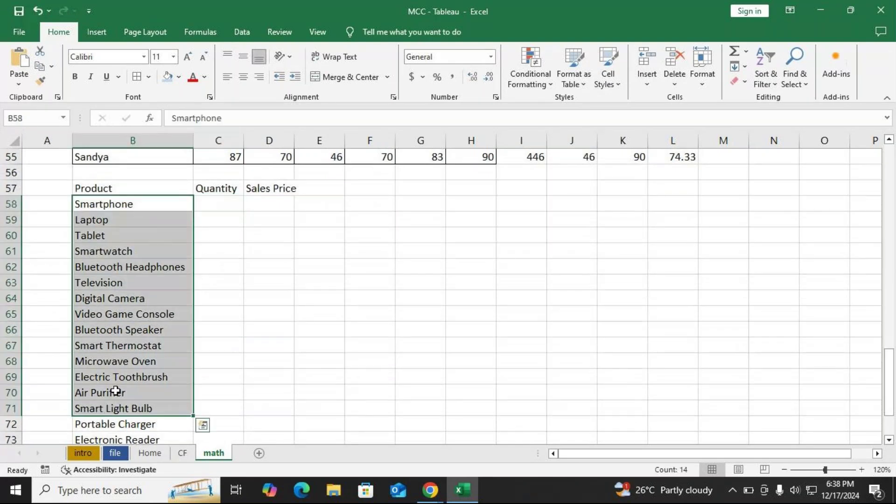
left_click(207, 206)
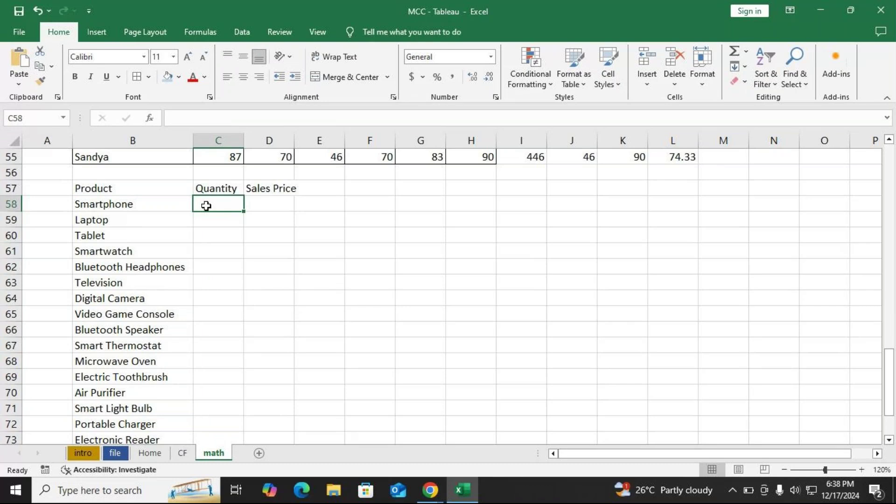
type("=rand")
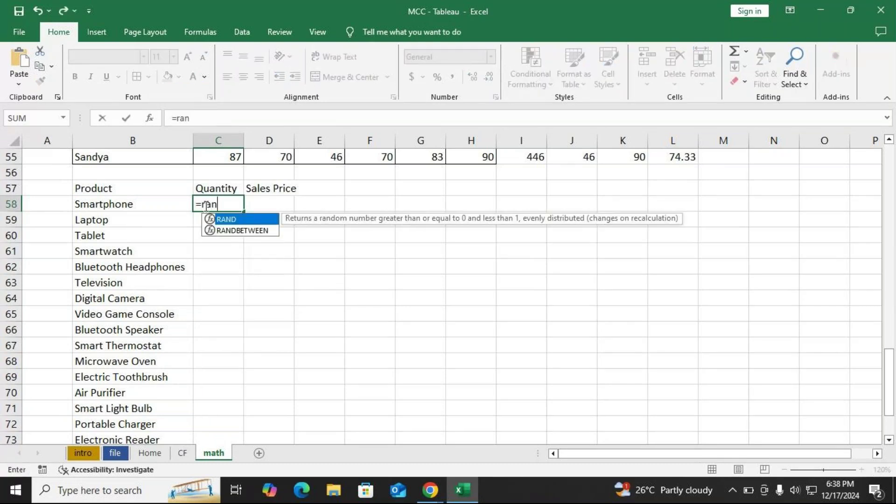
key("Down")
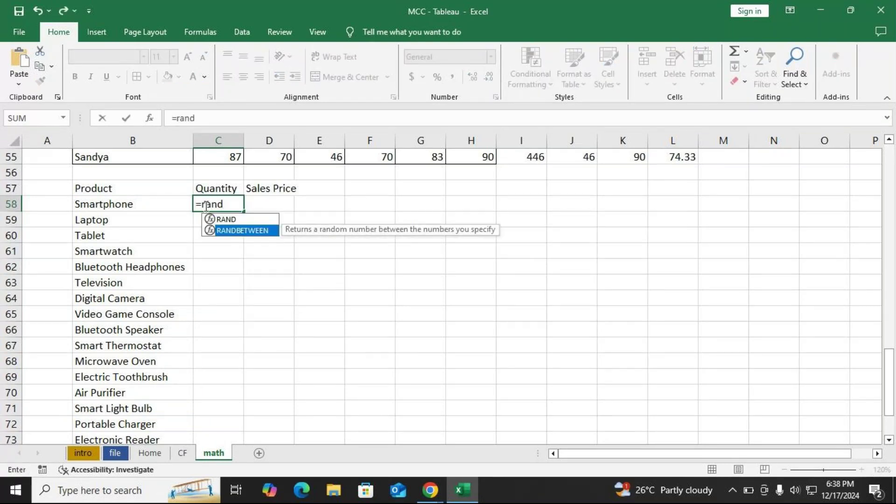
key("Tab")
type("50")
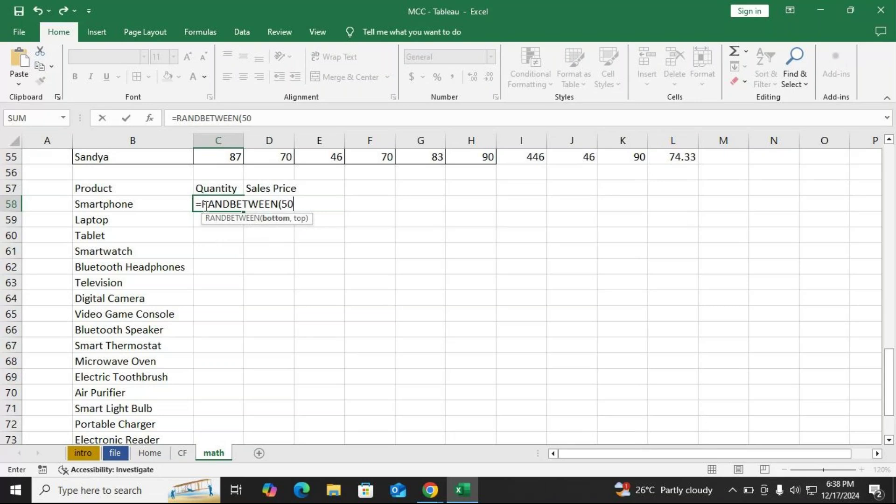
type(",100")
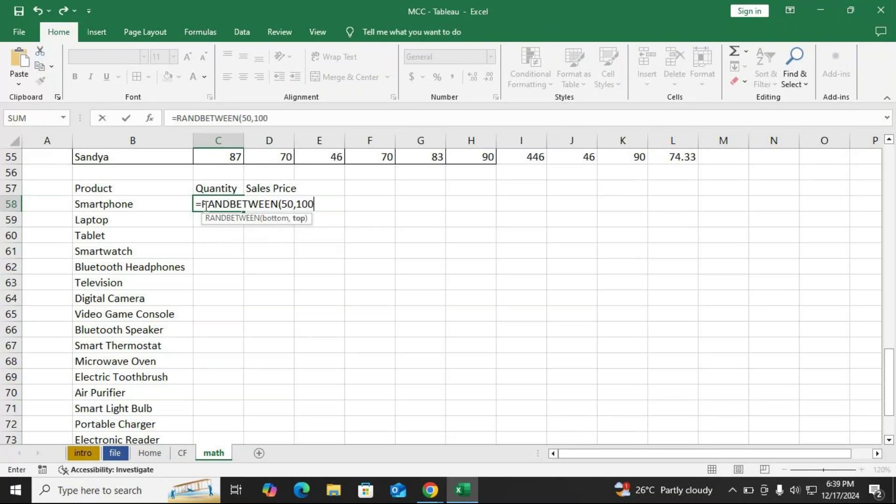
type(")")
key("Return")
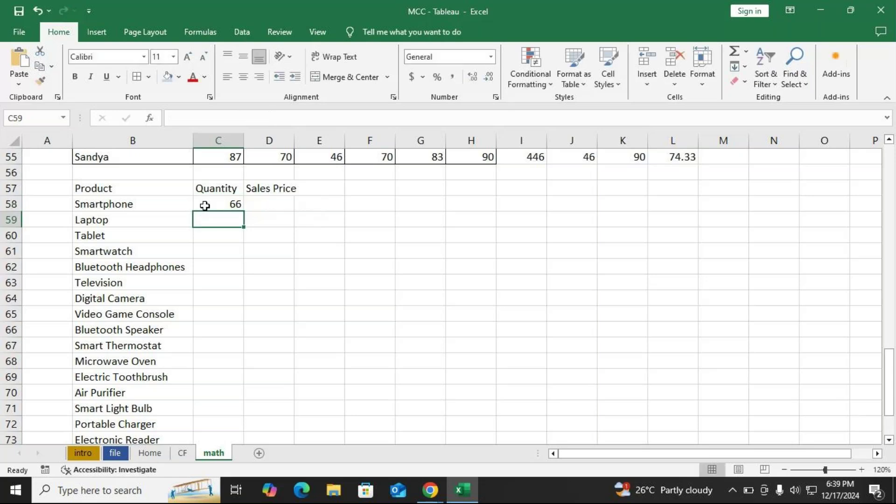
left_click(208, 206)
left_click(224, 174)
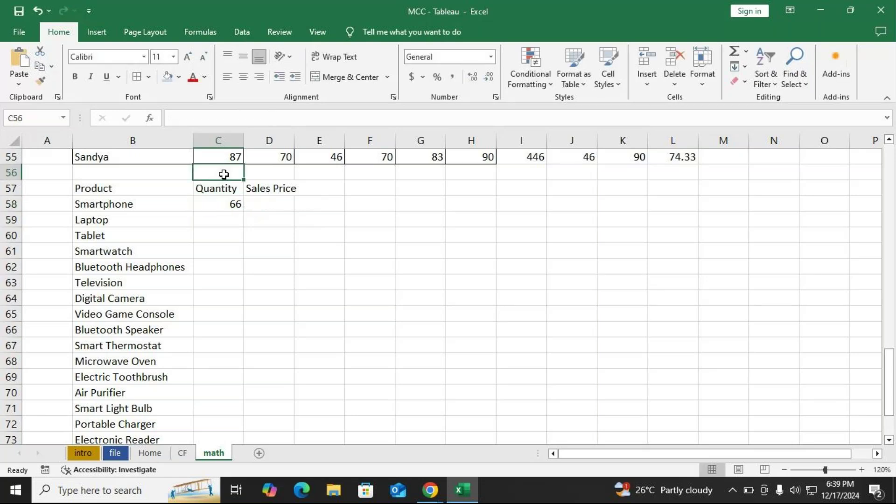
double_click(223, 206)
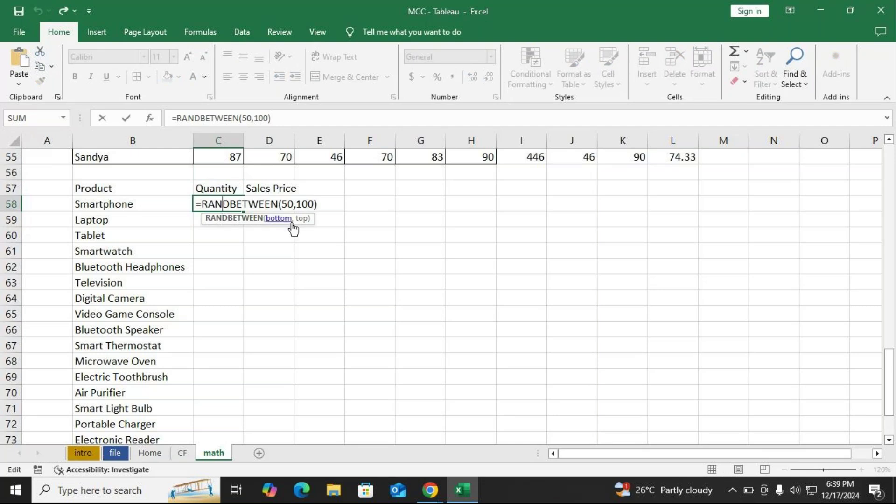
key("Return")
- Enter =RANDBETWEEN(3000,5000) in D58 as the Smartphone's sales price
left_click(274, 204)
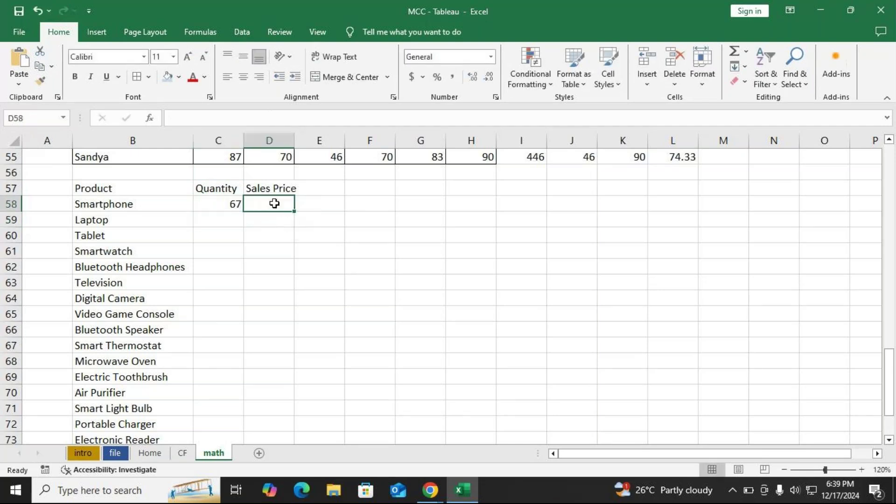
type("=r")
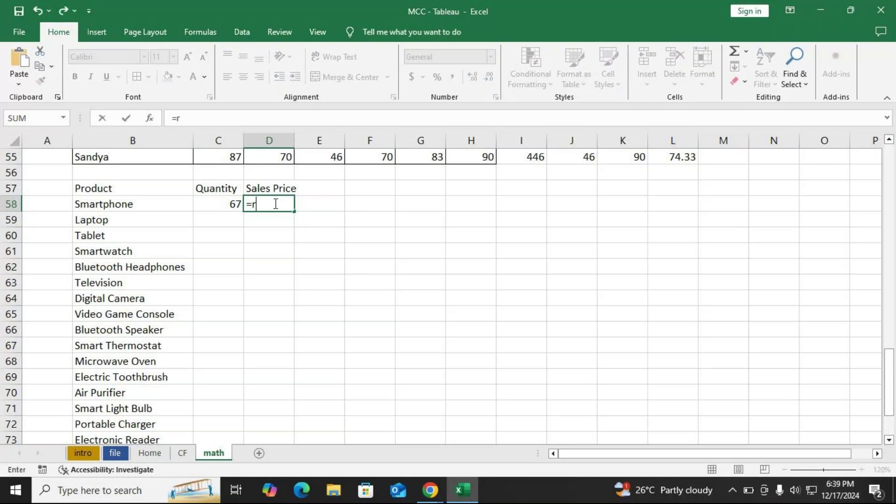
type("and")
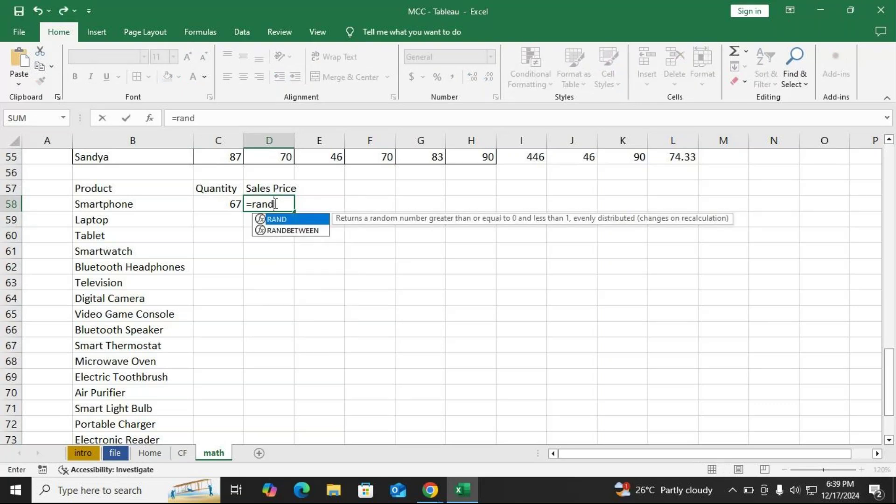
key("Down")
key("Tab")
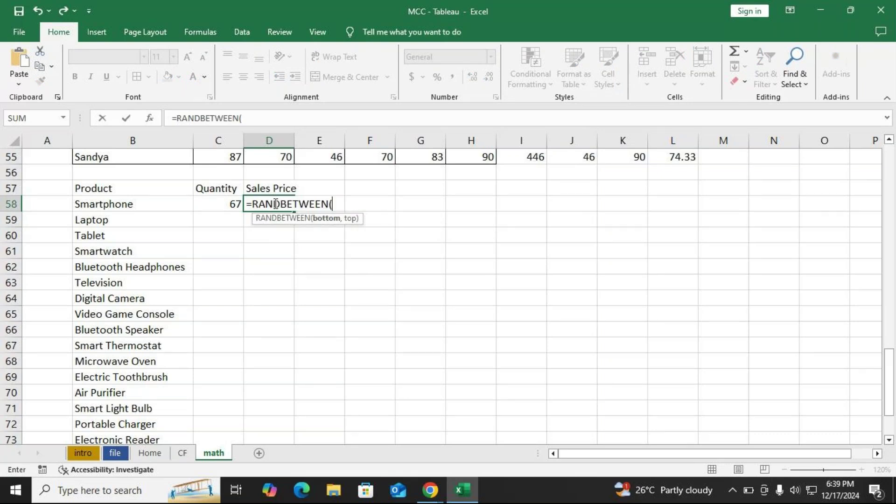
type("3000,5")
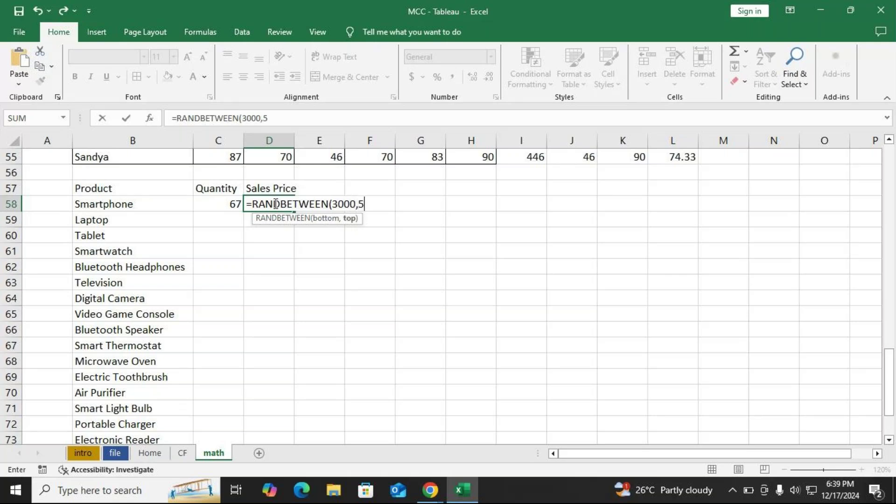
type("000)")
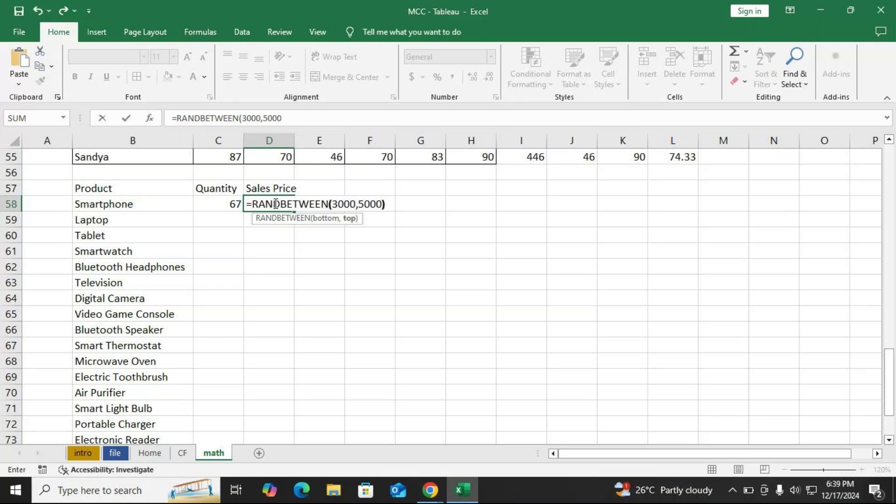
key("Return")
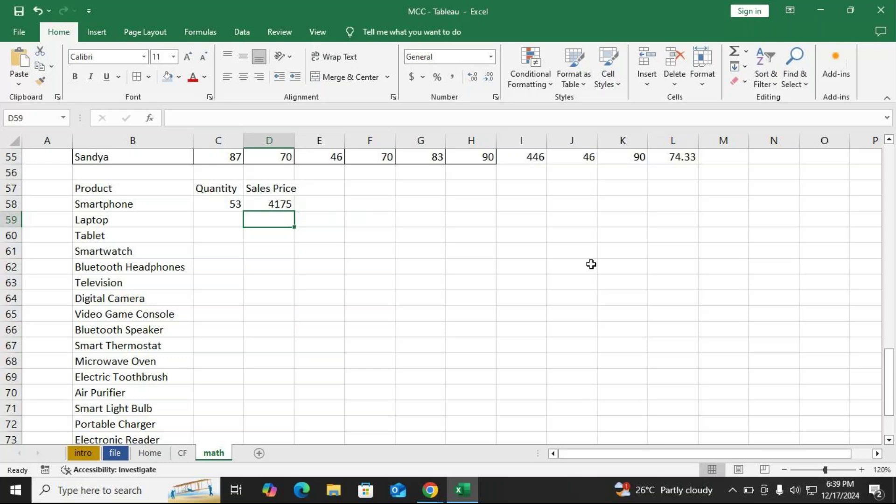
- Copy the Quantity and Sales Price headers from C57:D57 to I57:J57
left_click_drag(220, 187, 263, 185)
key("ctrl+c")
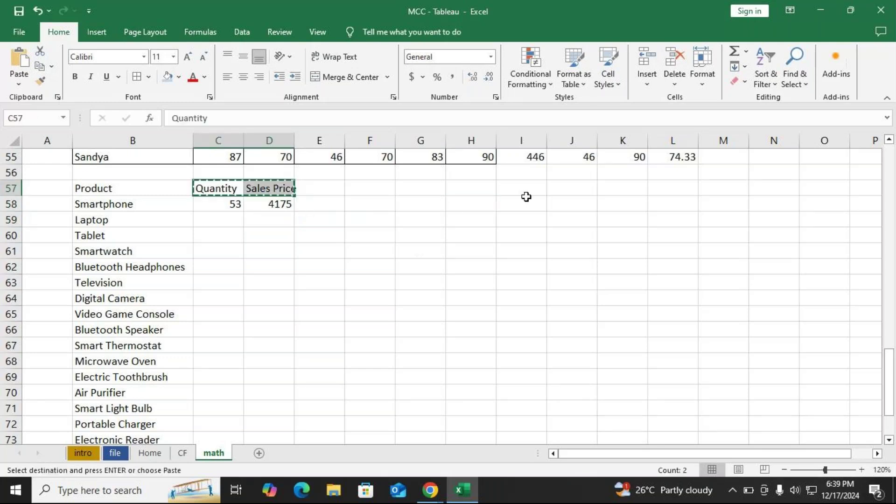
left_click(525, 194)
key("ctrl+v")
- Enter the range note 50,100 in I58 beneath the copied Quantity header
left_click(525, 202)
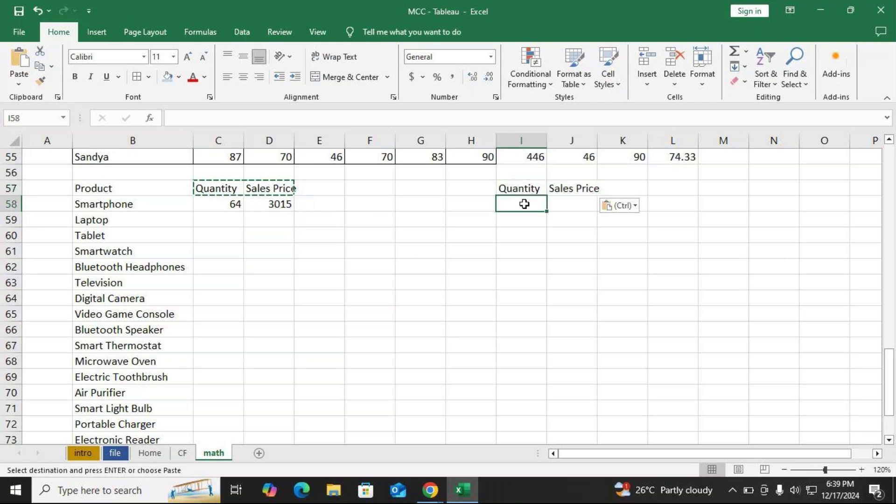
type("50")
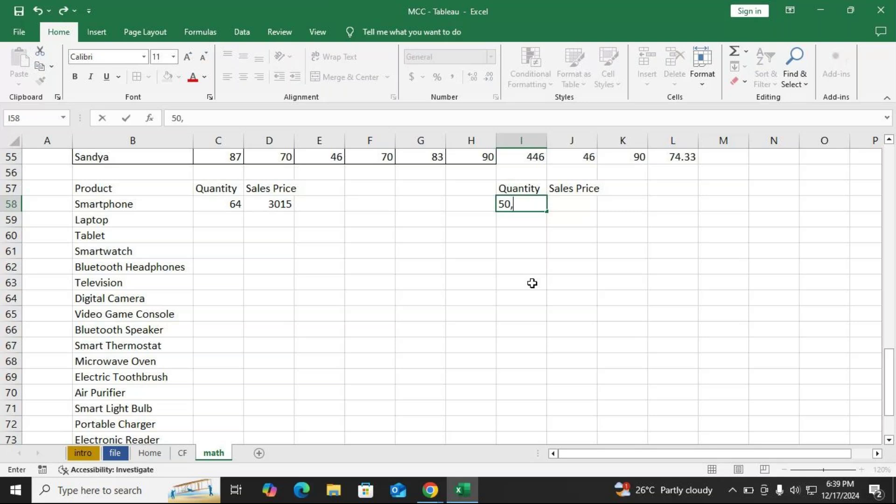
type(",100")
key("Tab")
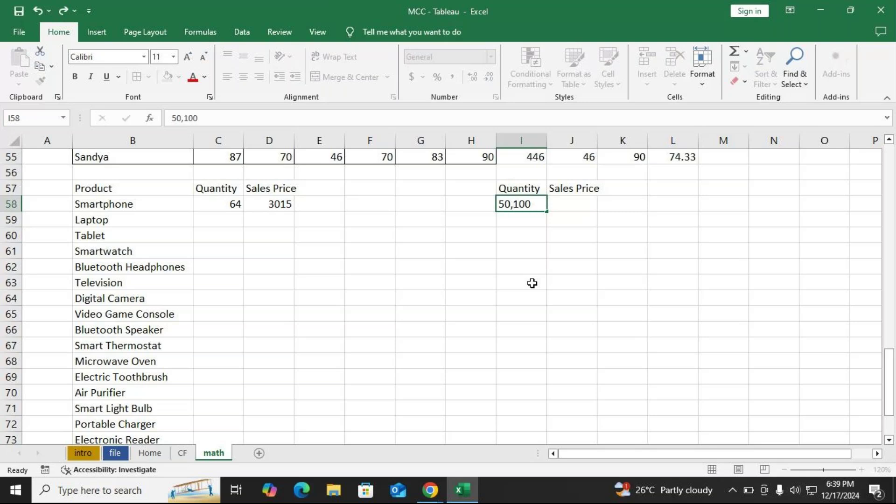
- Enter the range note 3000-5000 in J58 beneath the copied Sales Price header
type("3000,")
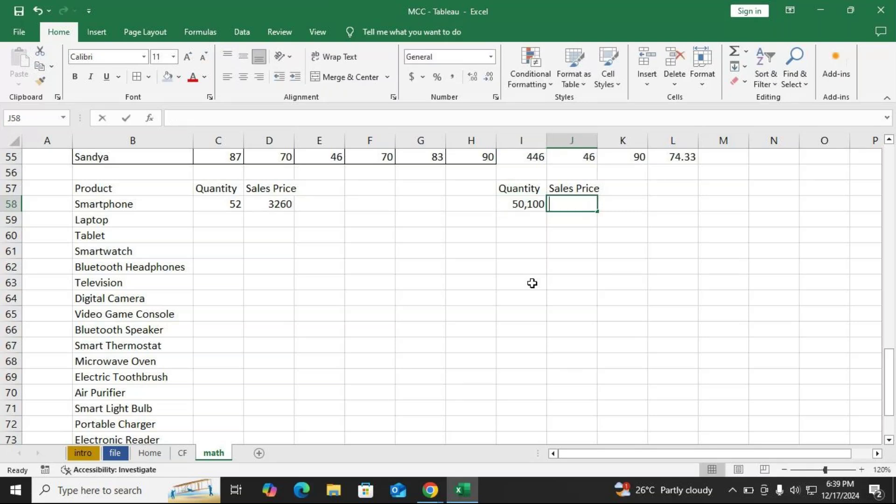
type("5")
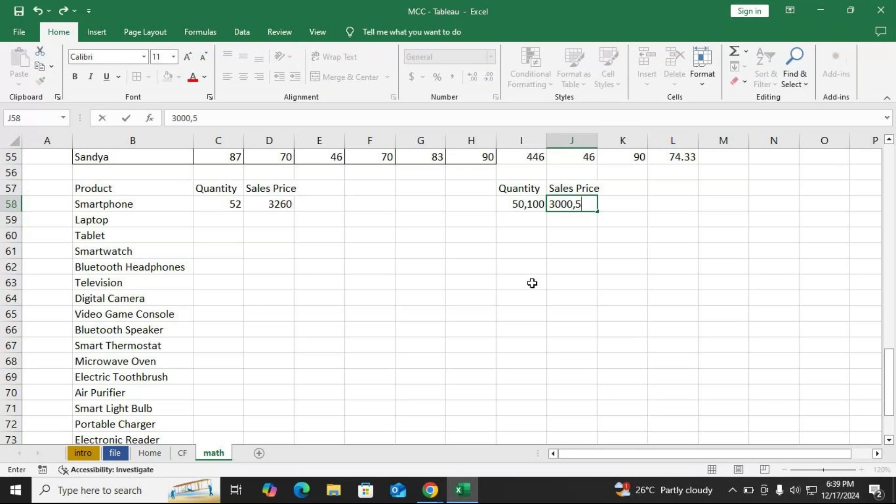
type("000")
key("Return")
double_click(570, 203)
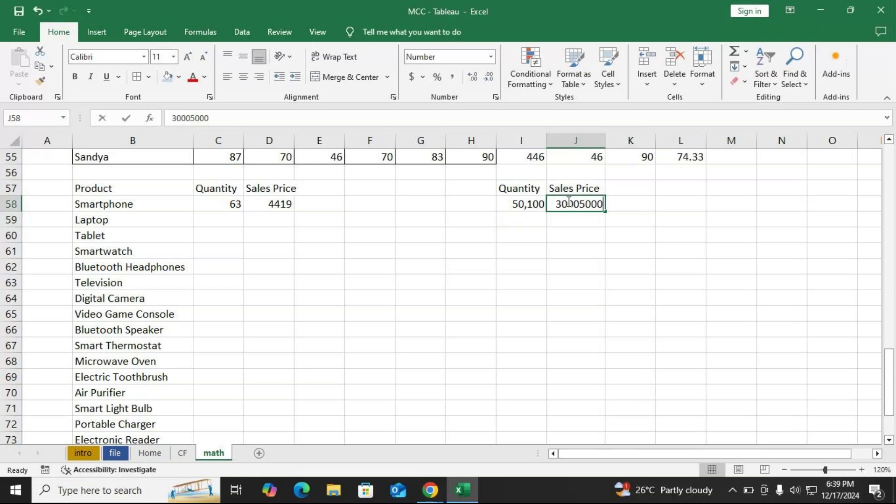
type("-")
key("Return")
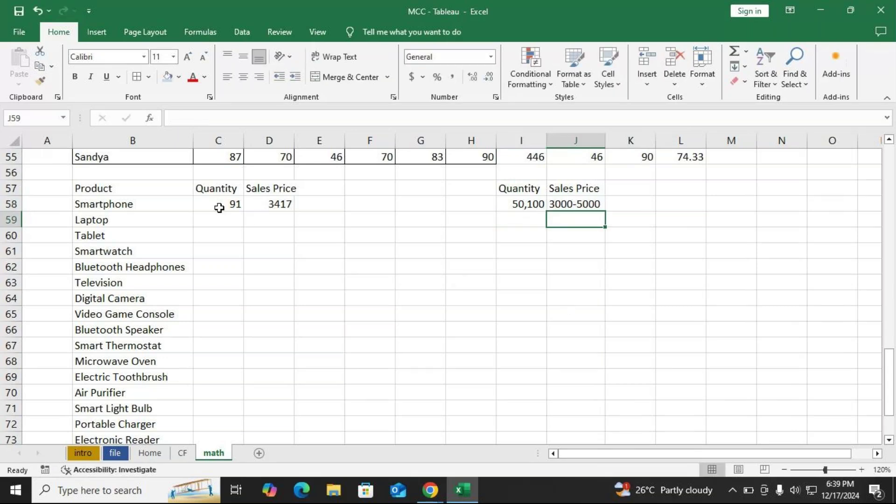
- Fill the C58:D58 formulas down to row 77 and paste the range over itself as values only
mouse_move(210, 202)
left_mouse_down()
mouse_move(280, 200)
mouse_move(298, 214)
mouse_move(289, 501)
mouse_move(290, 410)
mouse_move(256, 349)
left_mouse_up()
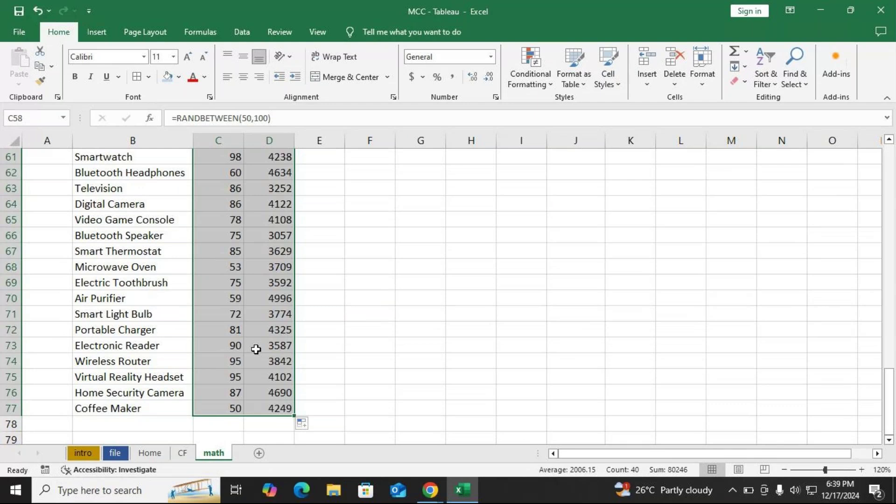
key("ctrl+c")
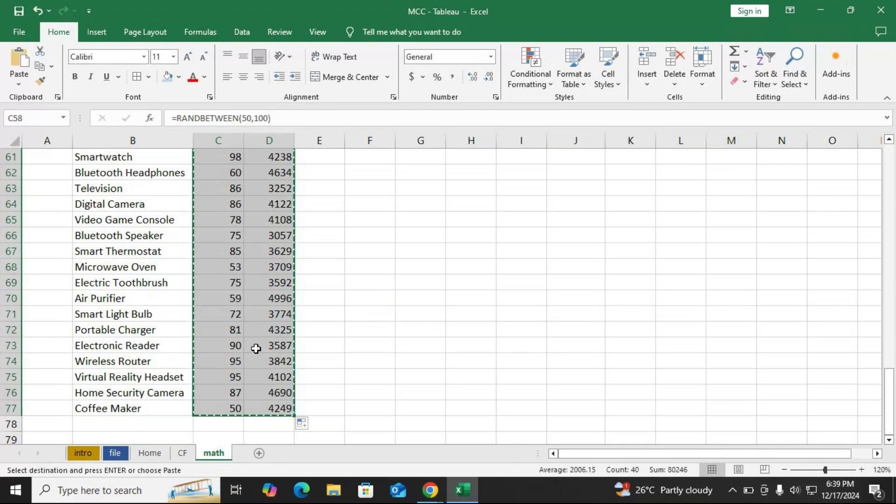
key("ctrl+alt+v")
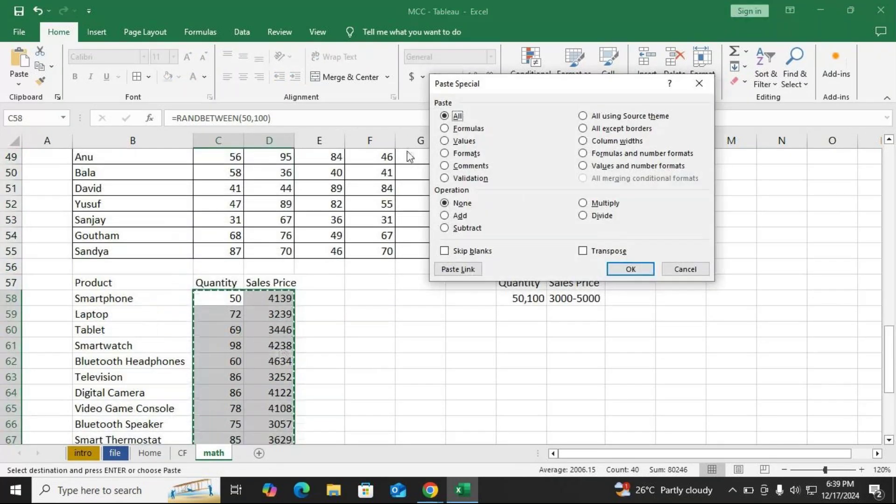
left_click(448, 141)
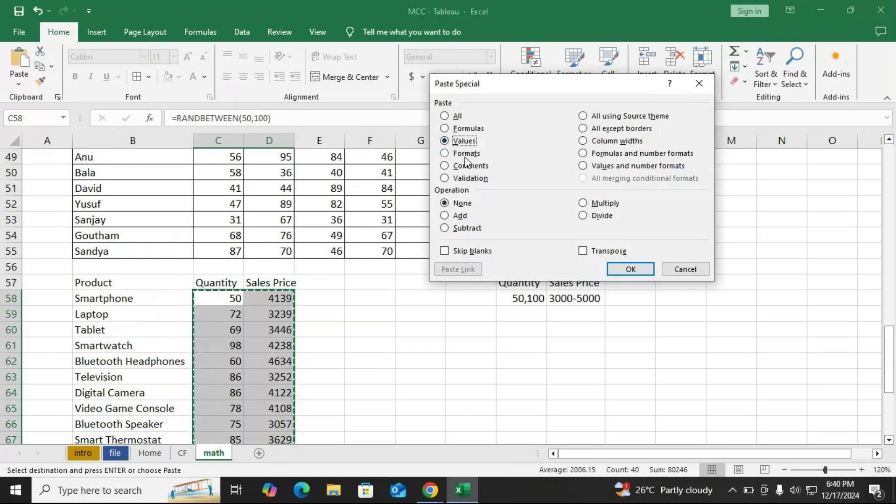
left_click(627, 270)
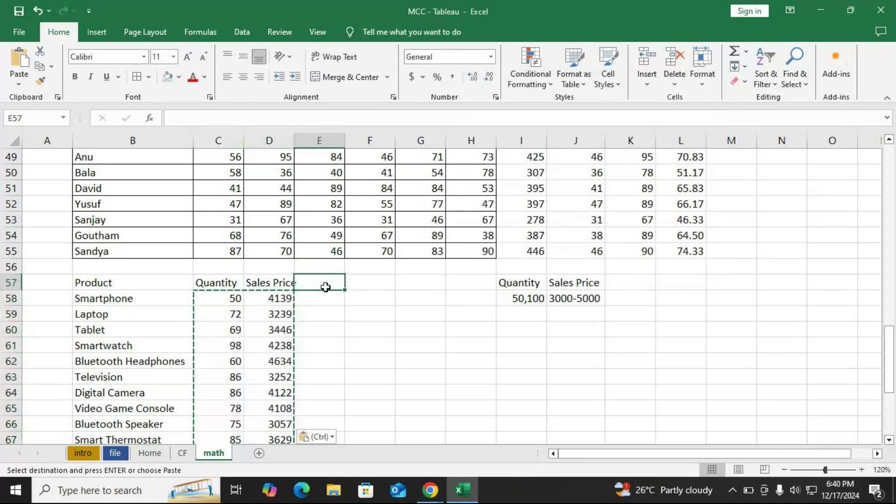
- Add the header Revenue in E57 of the product table
type("Rev")
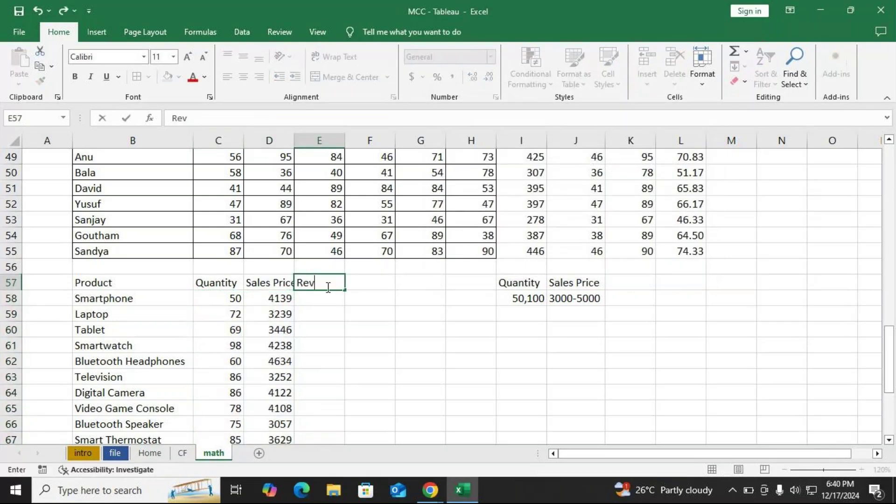
type("enue")
key("Return")
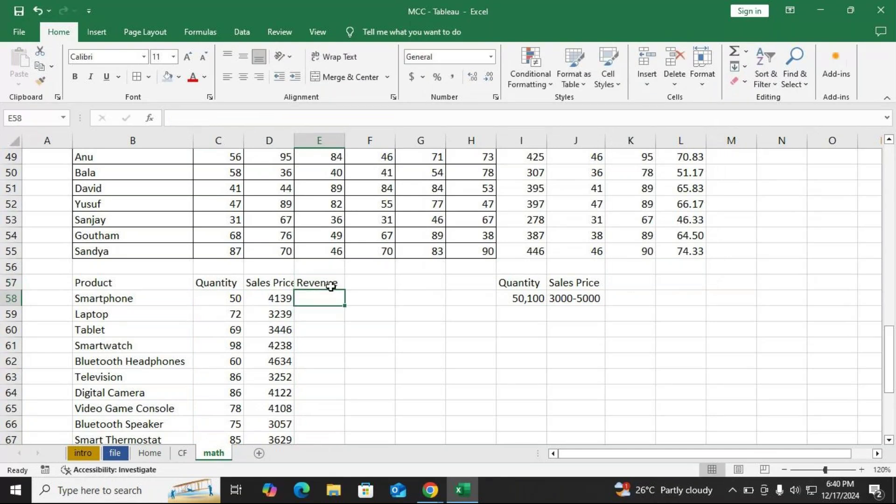
scroll(331, 286, "down", 1)
scroll(332, 287, "down", 1)
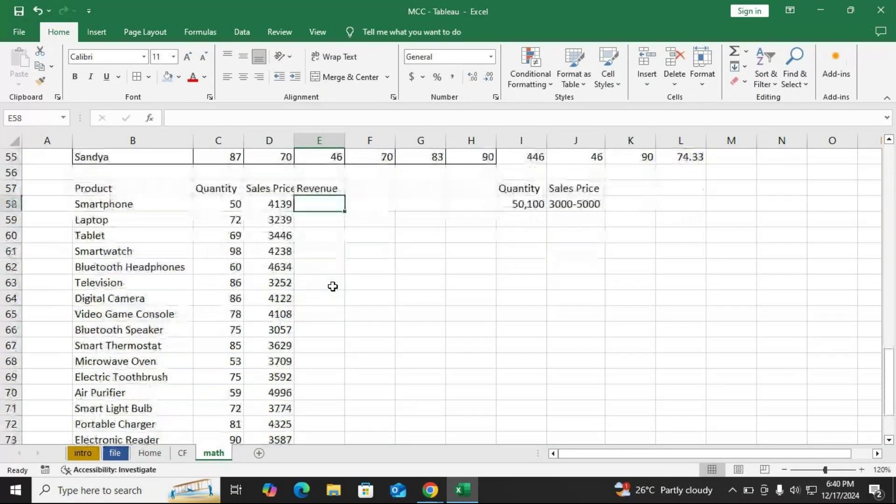
- Switch to GoTo Meeting, read the chat messages, close the chat and return to Excel
key("alt+Tab")
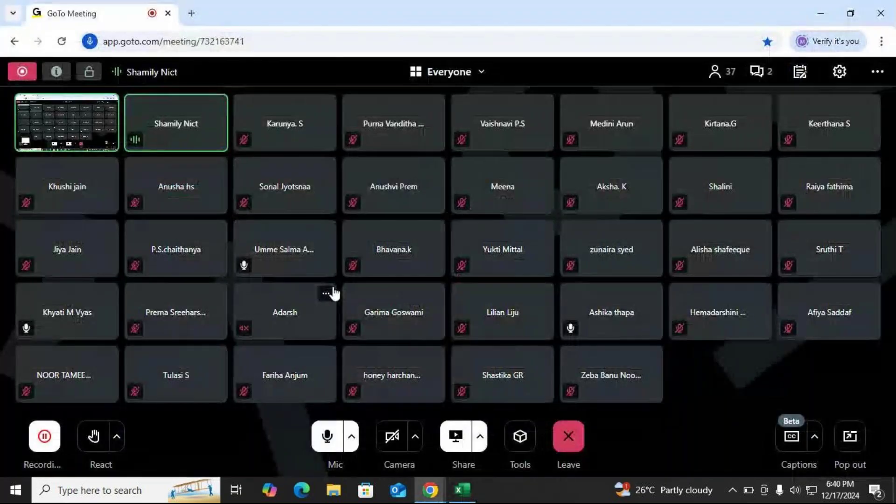
left_click(761, 73)
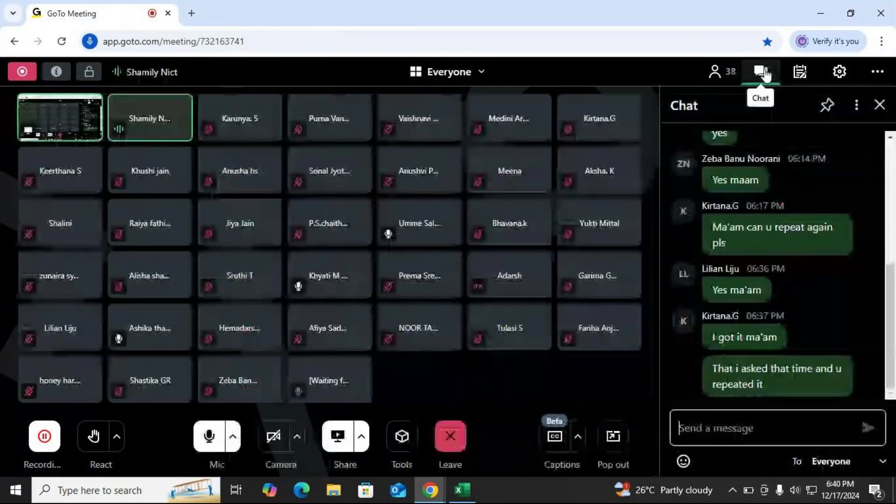
mouse_move(878, 245)
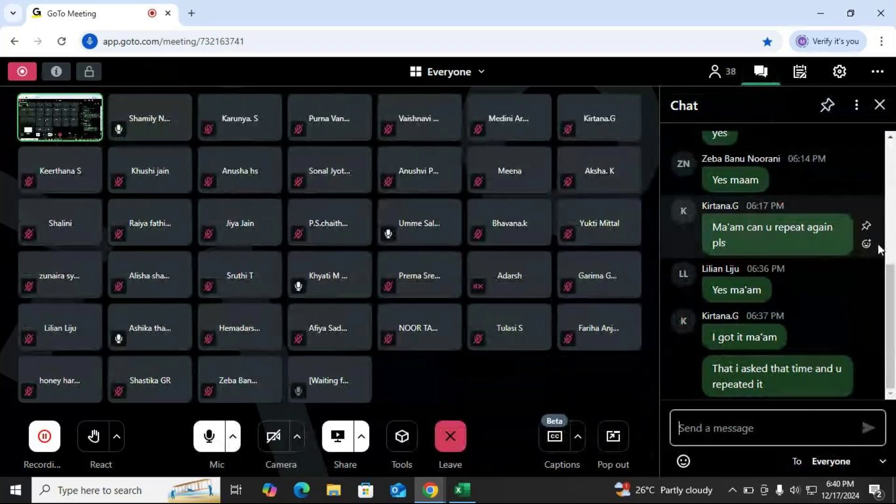
left_click(879, 106)
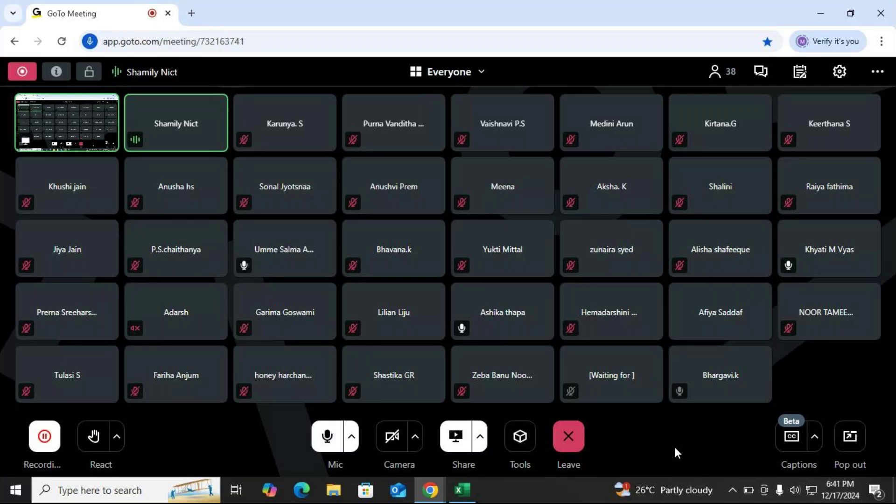
key("alt+Tab")
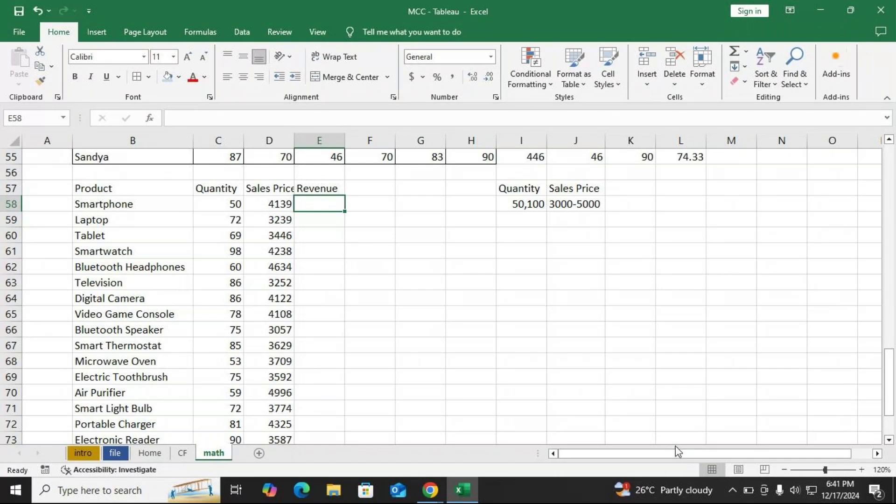
- Copy the Revenue header from E57 to I60
left_click(517, 241)
left_click(316, 188)
key("ctrl+c")
left_click(527, 237)
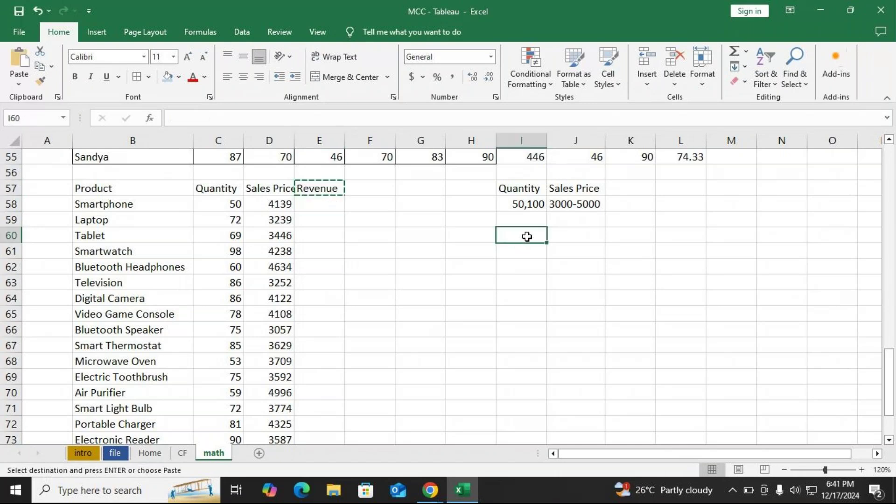
key("ctrl+v")
- Write the formula note "Quantity * Sales Price" in I61 under the copied Revenue header
left_click(525, 252)
type("Qu")
key("BackSpace")
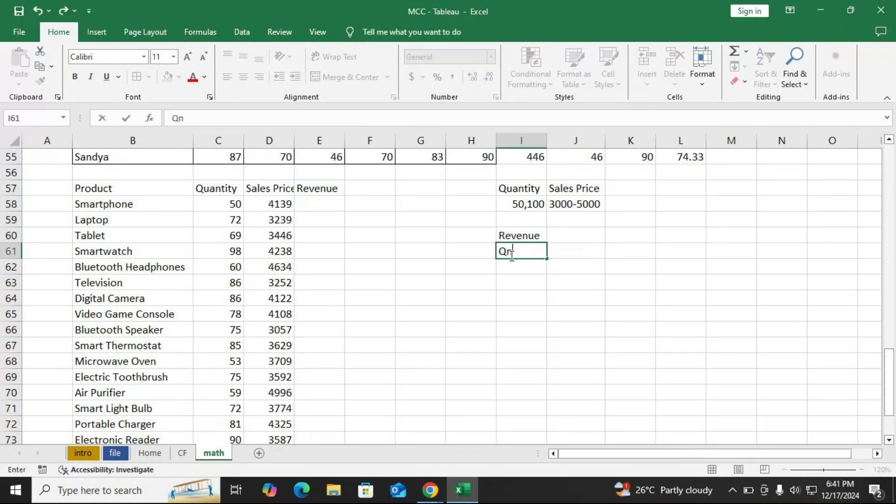
type("uantity * Sales Price")
key("Return")
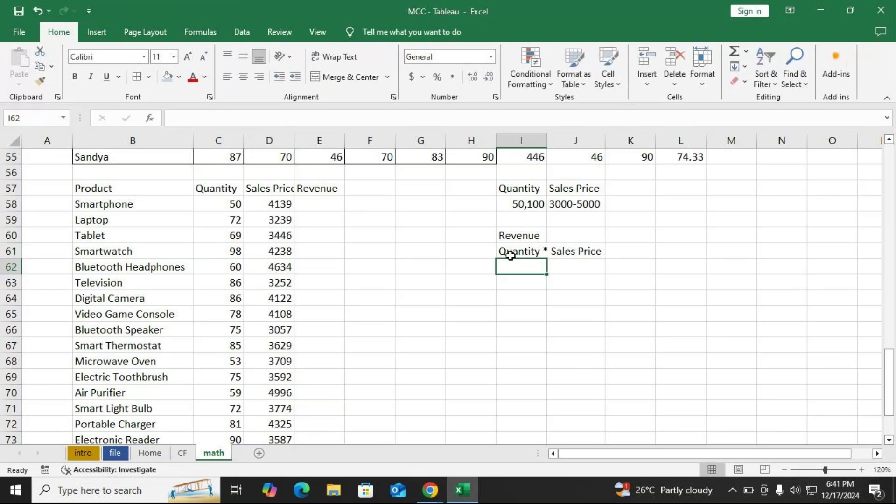
- Calculate the Smartphone's revenue in E58 with =C58*D58
left_click(312, 204)
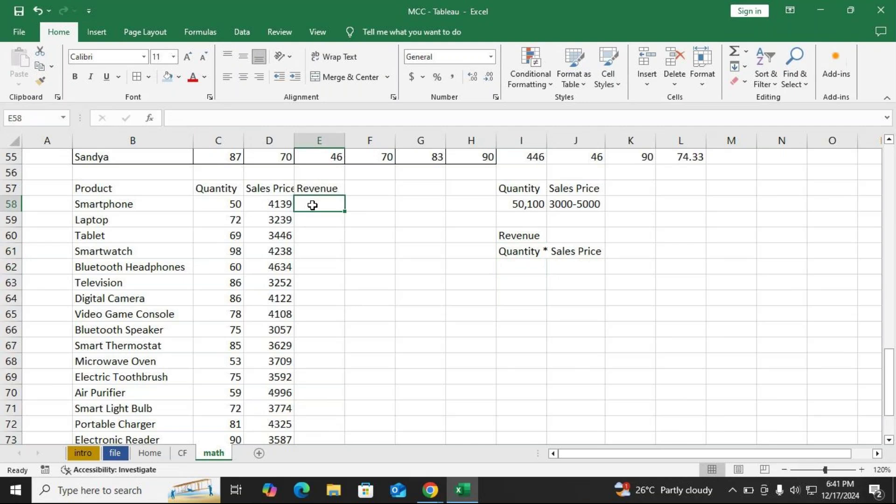
type("=")
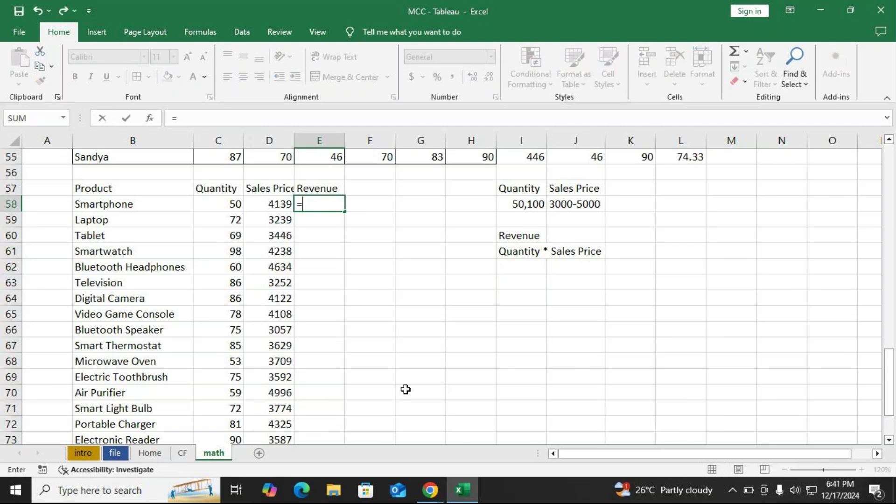
left_click(233, 208)
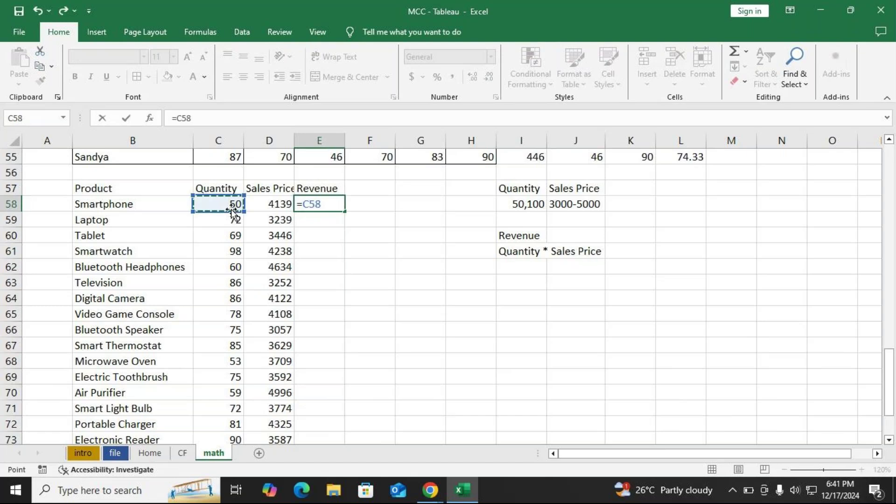
type("*")
left_click(266, 201)
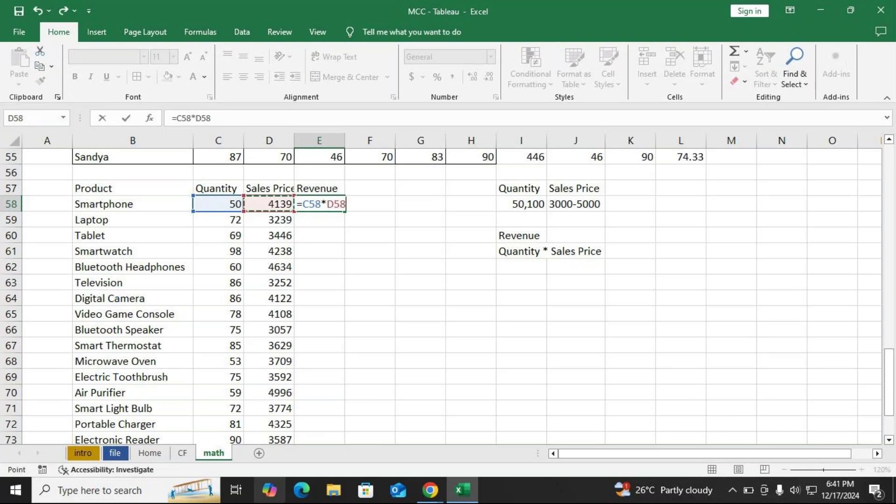
key("Return")
- Calculate the Laptop's revenue in E59 with =C59*D59
type("=")
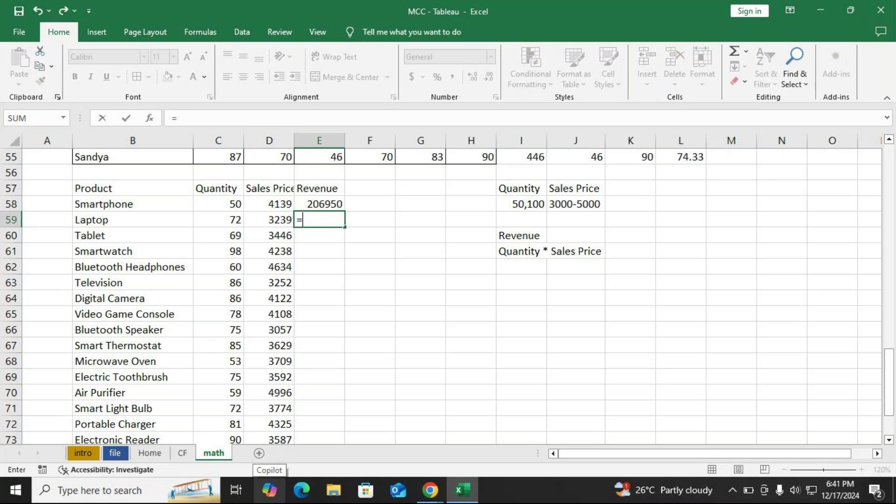
key("Left")
key("Left")
type("*")
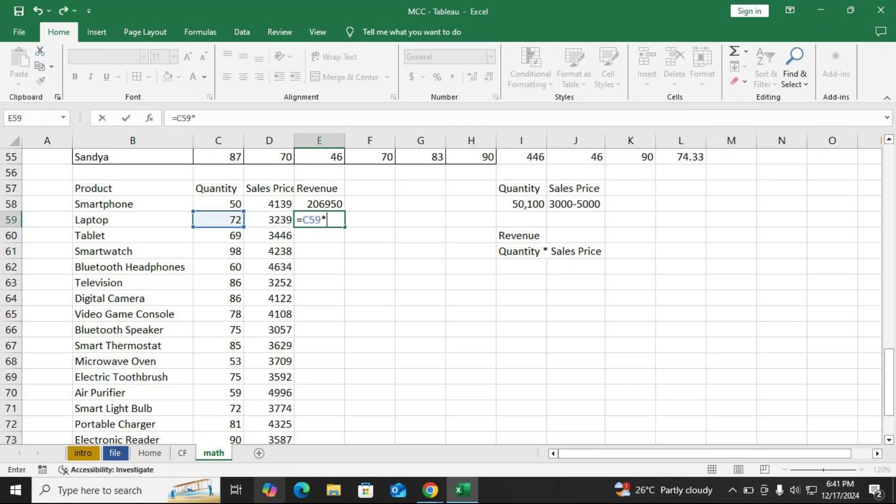
key("Left")
key("Return")
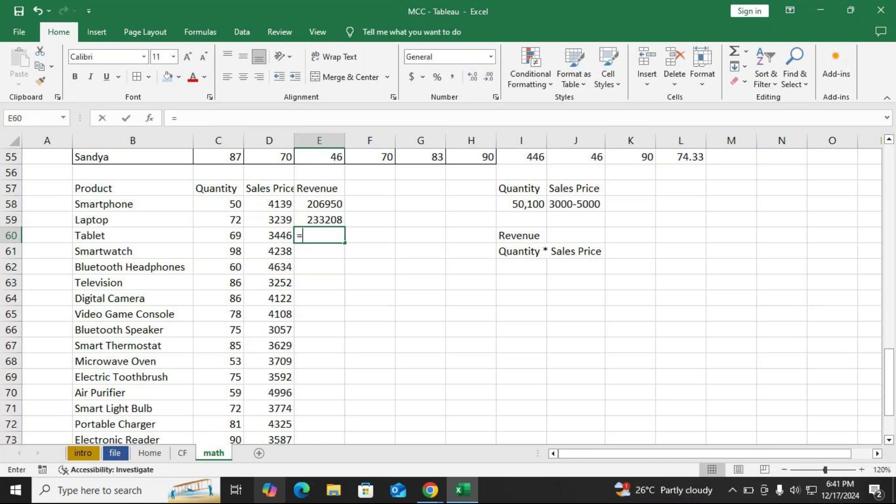
- Calculate the Tablet's revenue in E60 with =PRODUCT(C60,D60)
type("=prod")
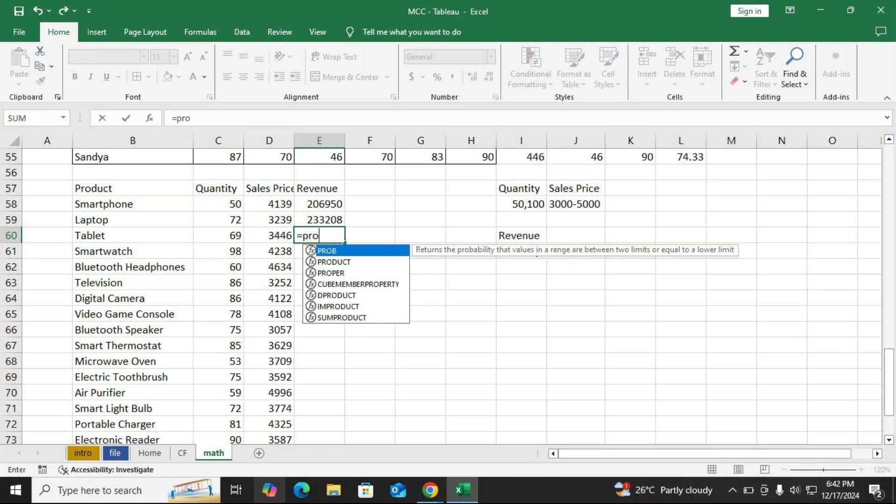
key("Tab")
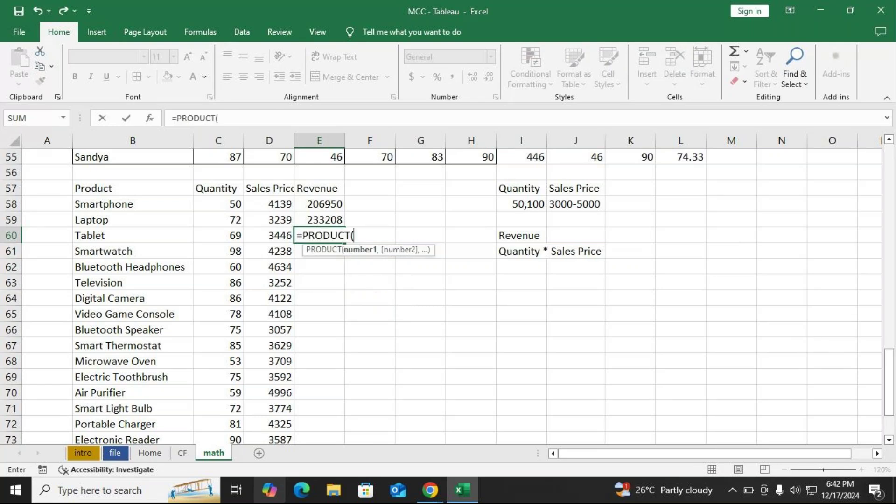
key("Left")
key("Left")
key("Left")
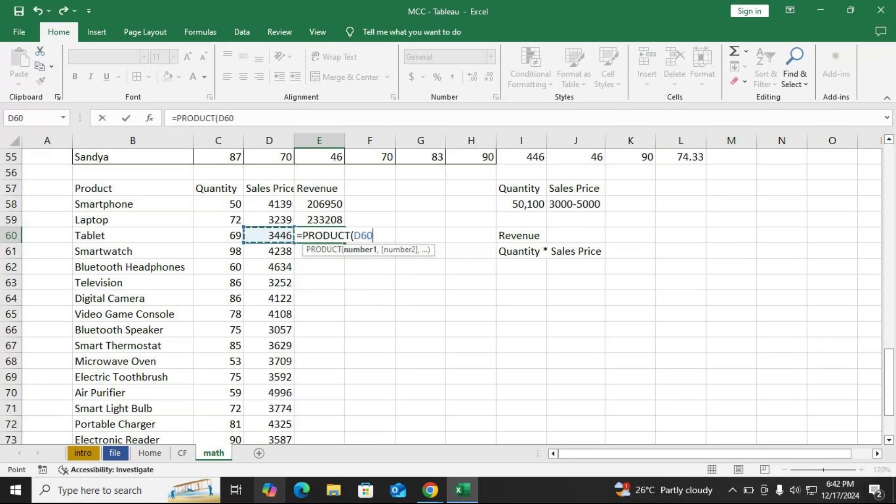
key("Right")
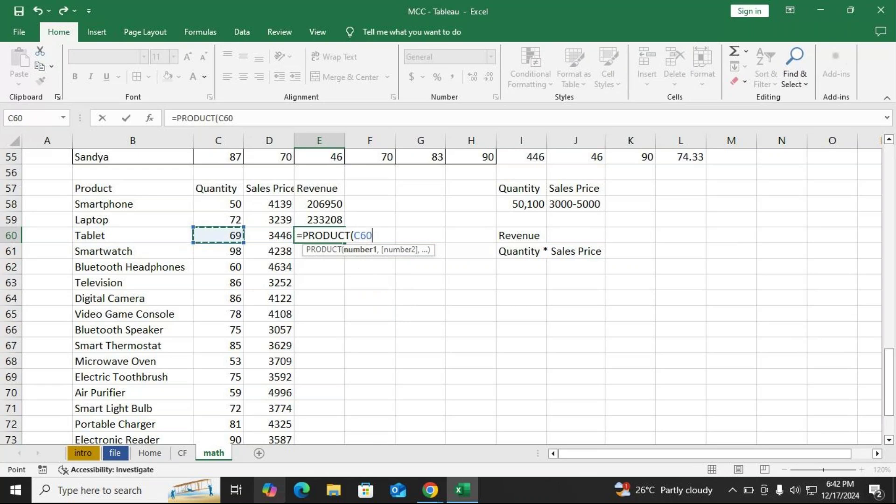
type(",")
key("Left")
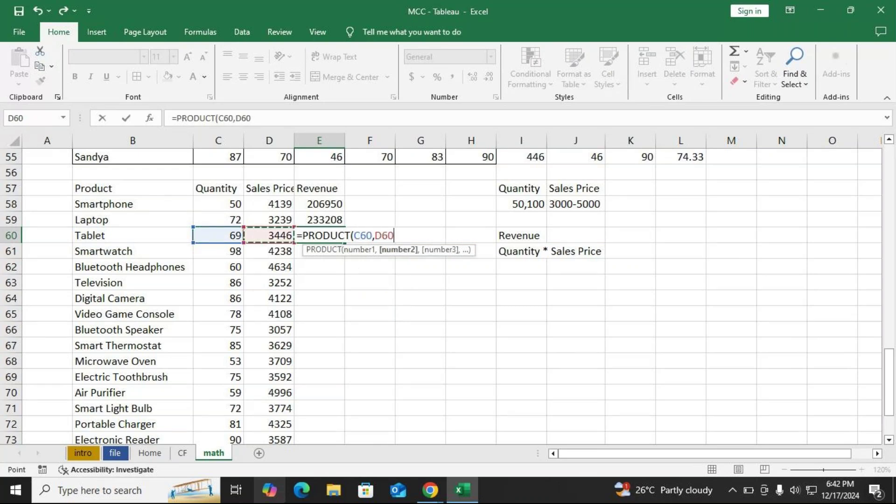
type(")")
key("Return")
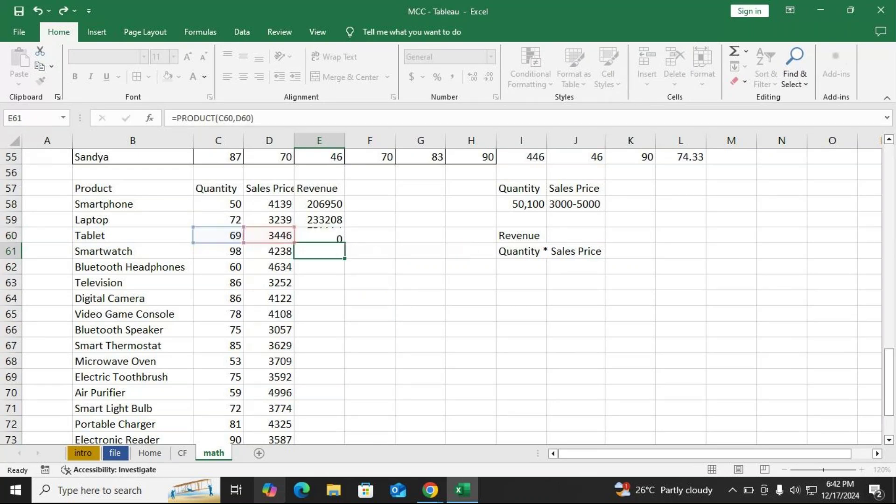
- Calculate the Smartwatch's revenue in E61 with =PRODUCT(C61,D61)
type("=")
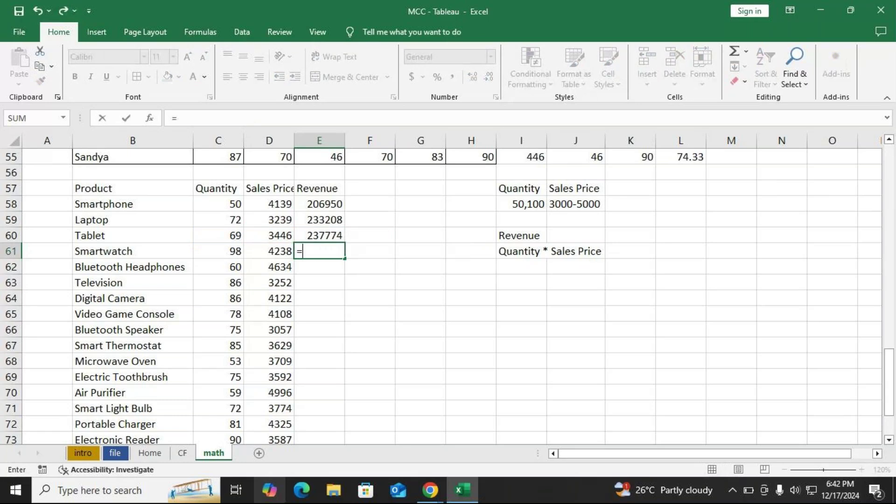
type("product")
key("Tab")
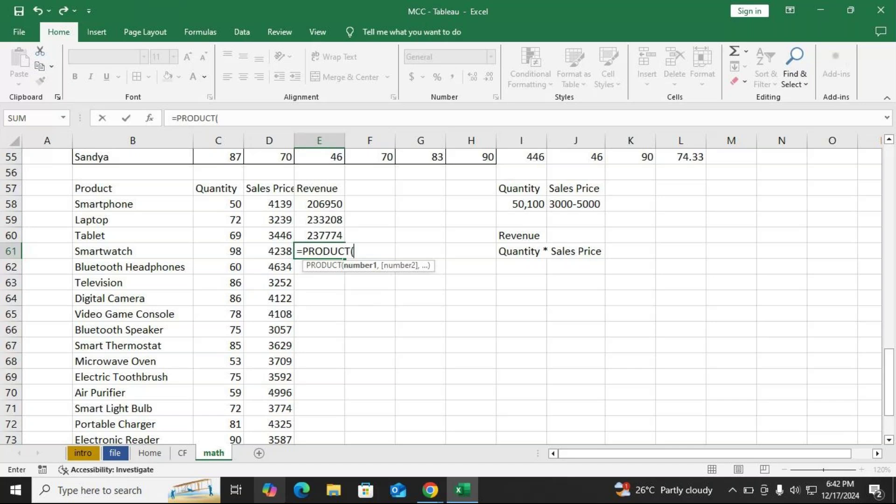
left_click(218, 251)
mouse_move(218, 251)
left_mouse_down()
mouse_move(269, 251)
mouse_move(262, 189)
mouse_move(218, 251)
left_mouse_up()
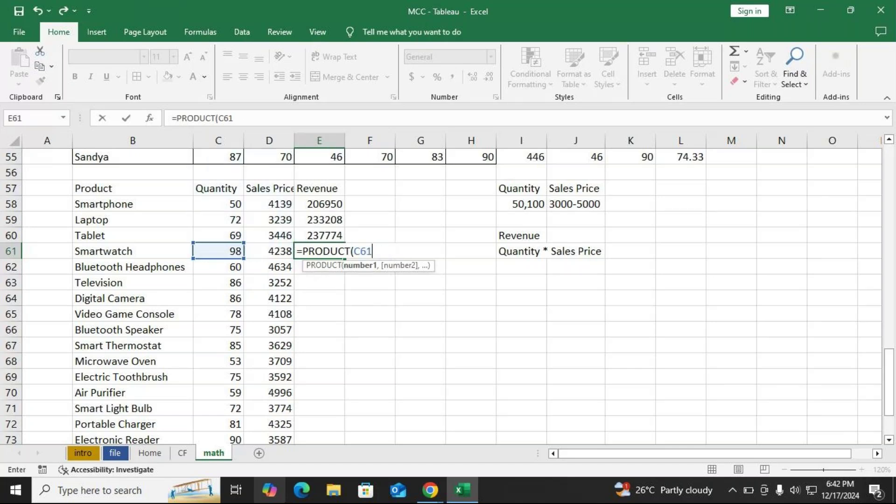
type(",")
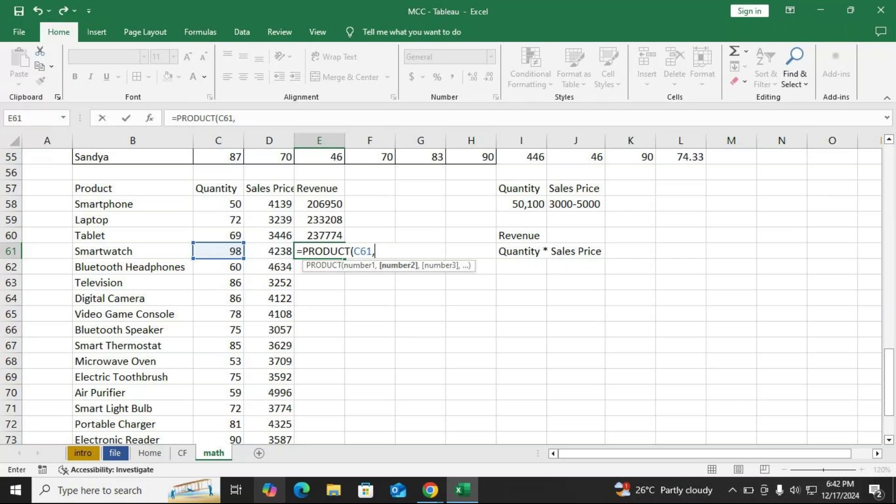
left_click(275, 252)
type(")")
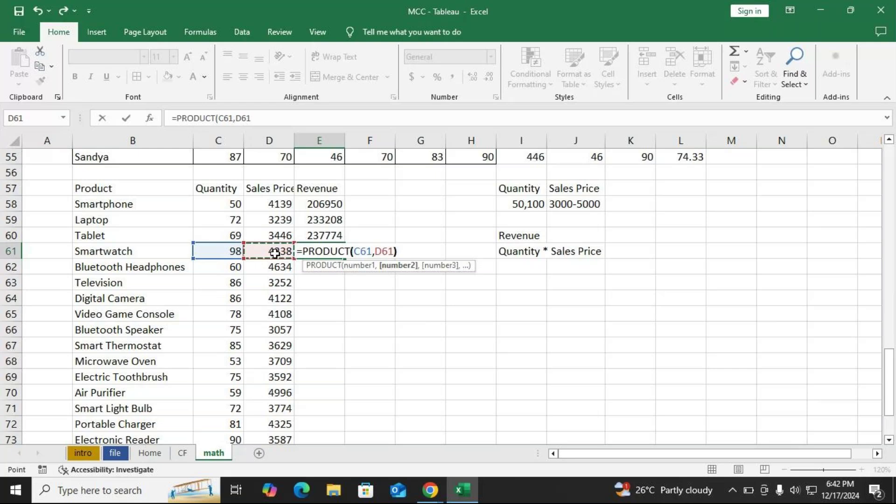
key("Return")
- Calculate the Bluetooth Headphones' revenue in E62 using PRODUCT on the range C62:D62
type("=")
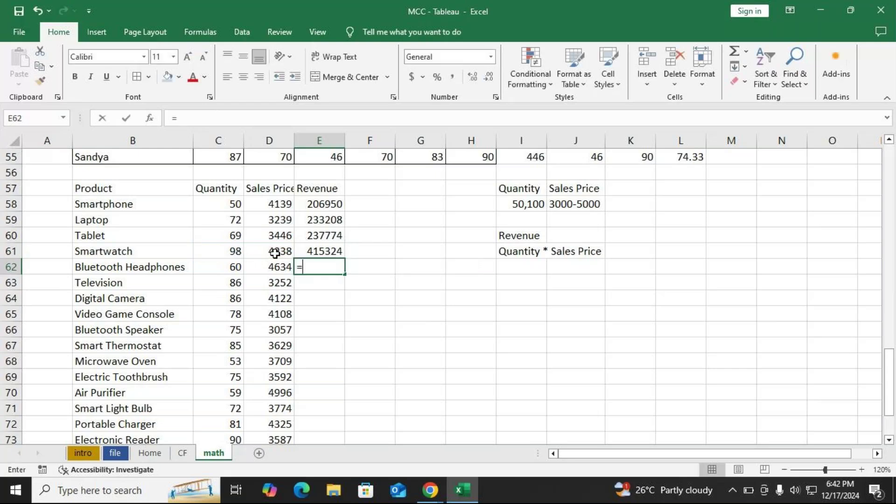
type("pro")
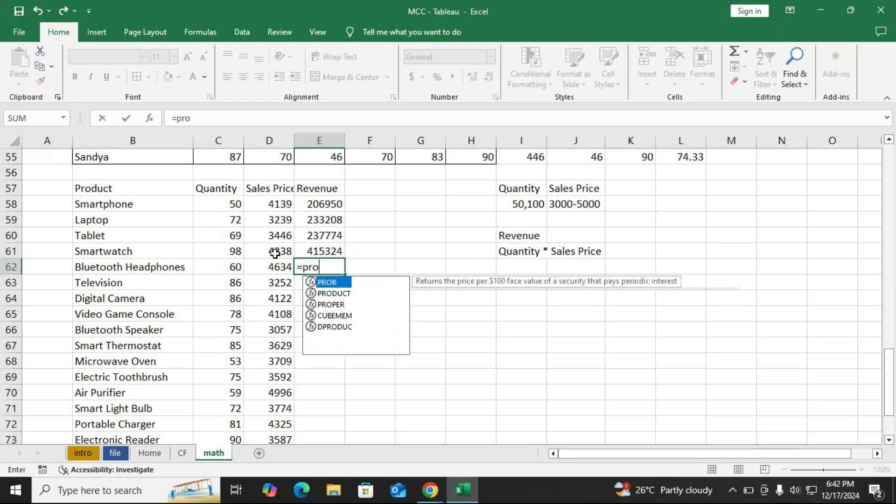
type("duq")
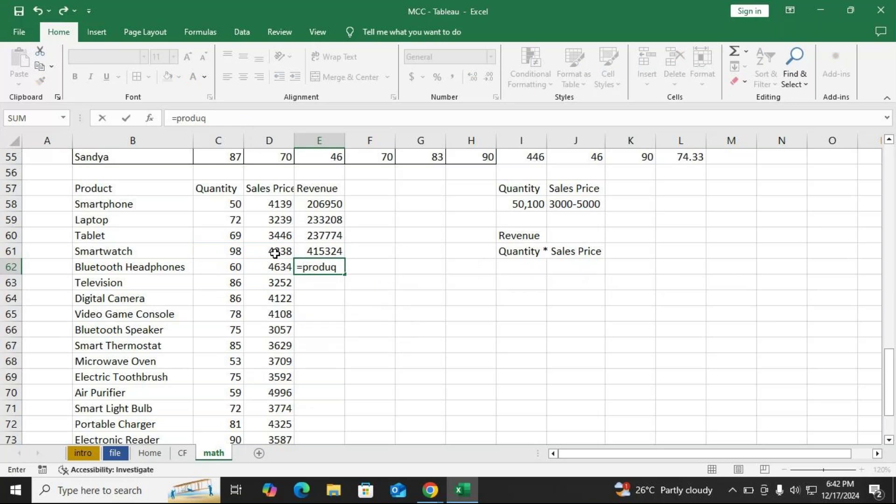
key("BackSpace")
key("Tab")
key("Left")
key("Left")
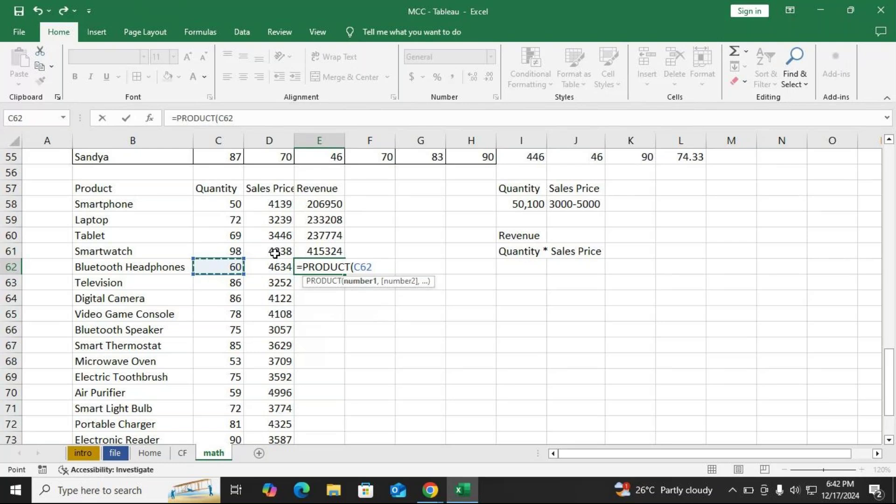
key("shift+Right")
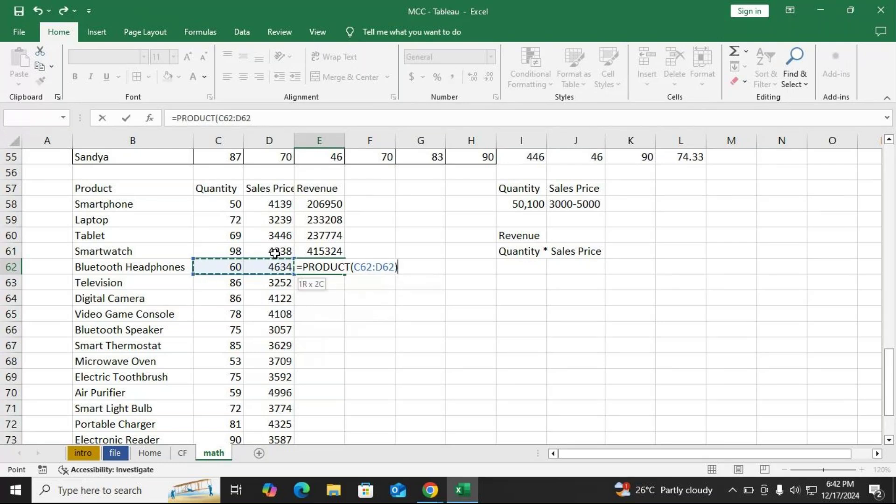
key("Return")
- Review the multiplication formula in E58 and the PRODUCT formulas in E60 and E62, leaving them as they are
left_click(322, 206)
double_click(322, 204)
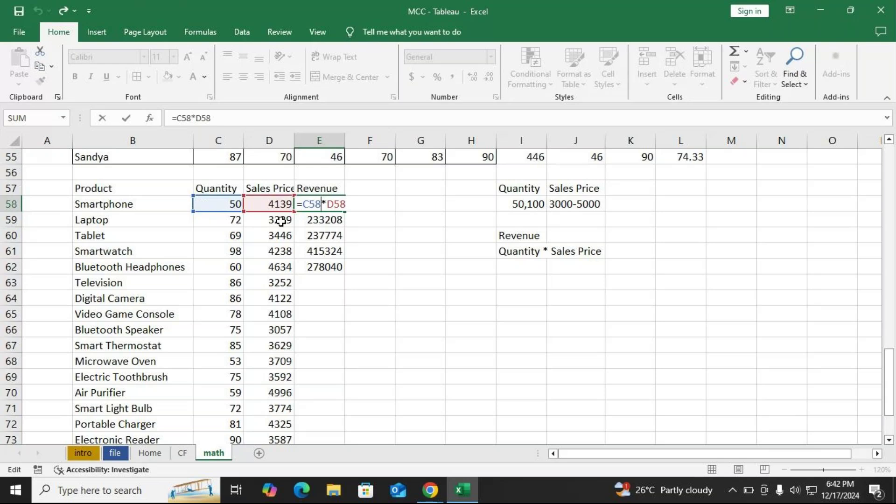
left_click(331, 205)
key("Return")
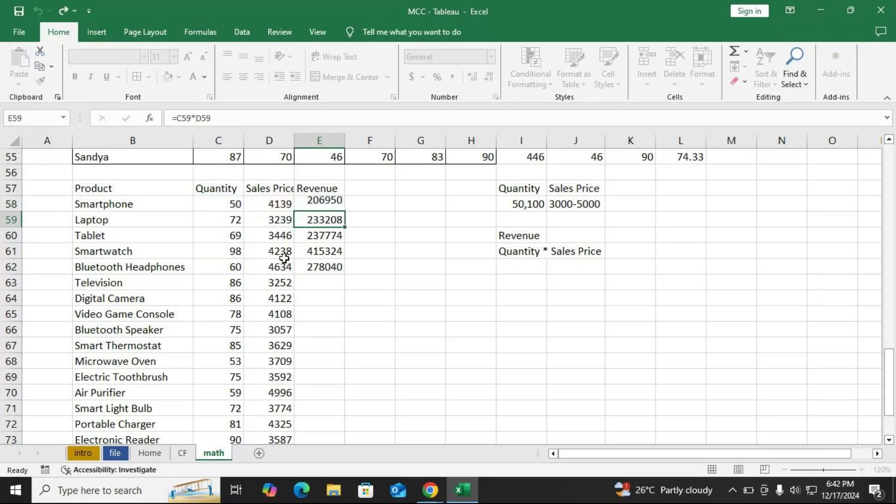
left_click(335, 236)
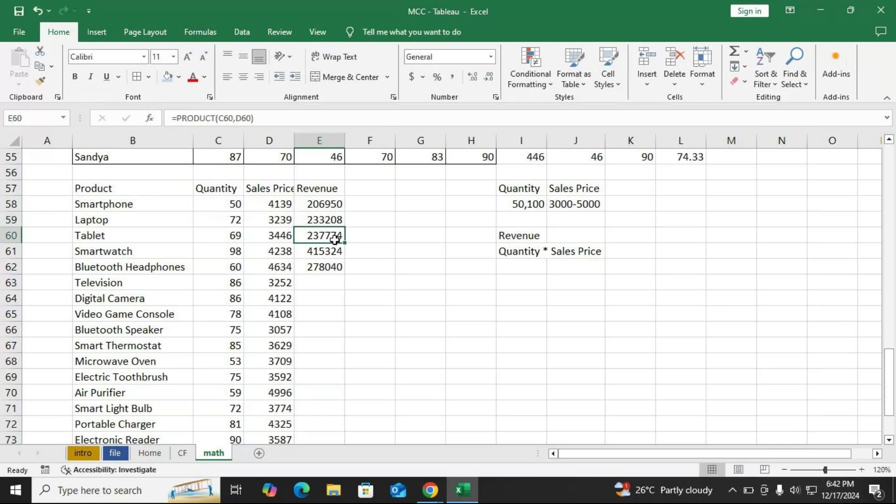
double_click(336, 236)
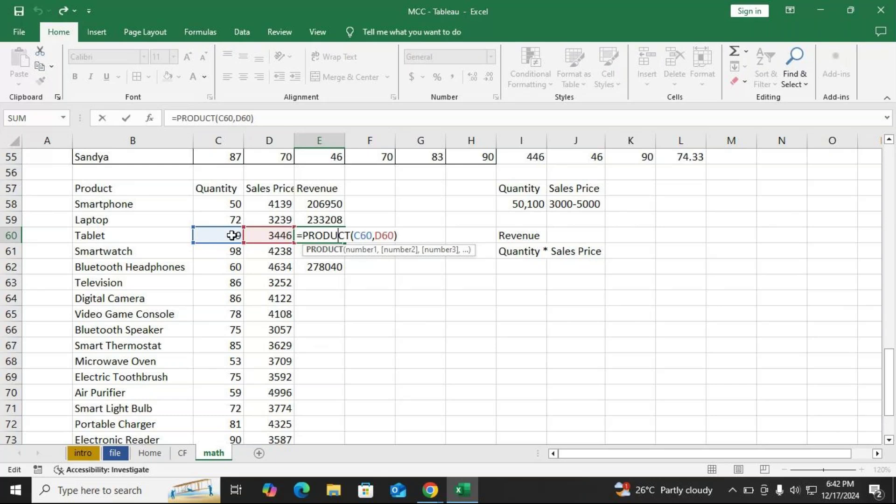
key("Return")
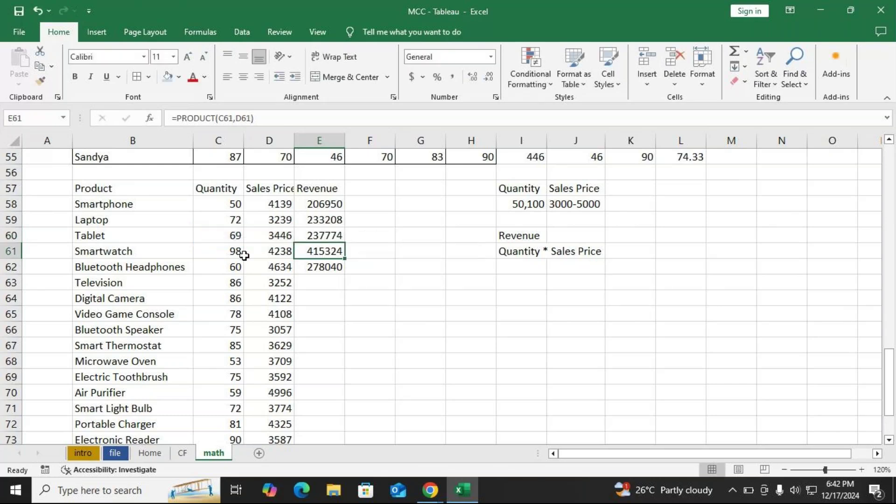
double_click(315, 263)
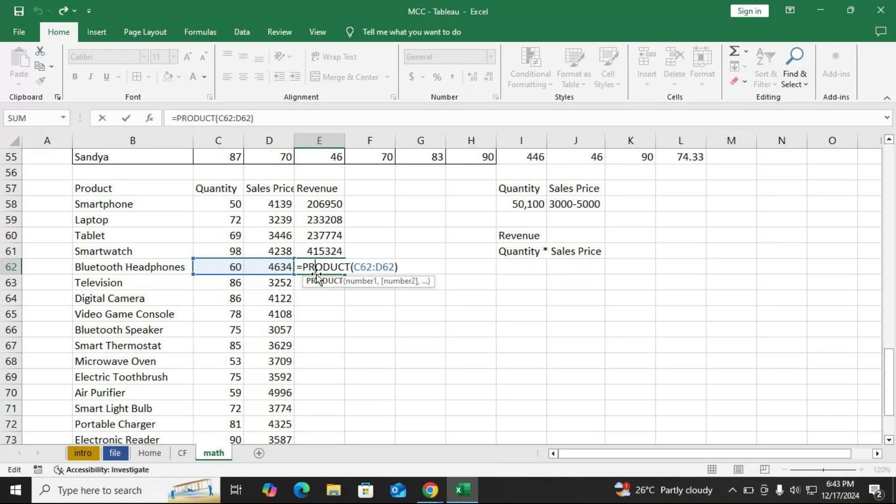
key("Return")
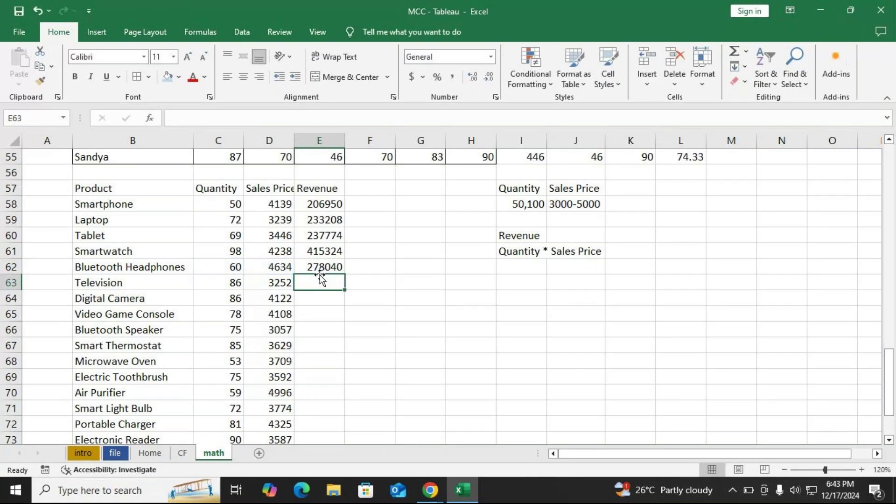
- Fill the PRODUCT formula from E62 down the Revenue column to the Coffee Maker row, E77
left_click(319, 266)
double_click(344, 274)
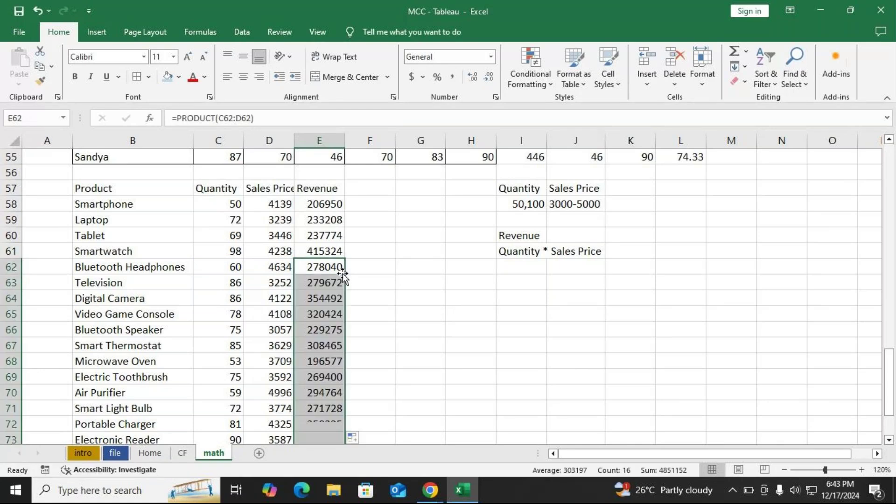
scroll(344, 274, "down", 1)
scroll(344, 273, "up", 2)
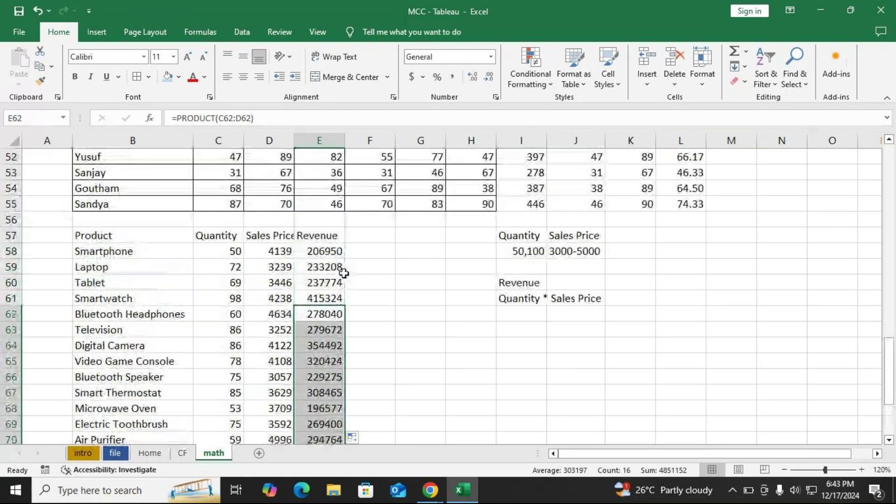
scroll(343, 274, "down", 3)
scroll(343, 273, "up", 2)
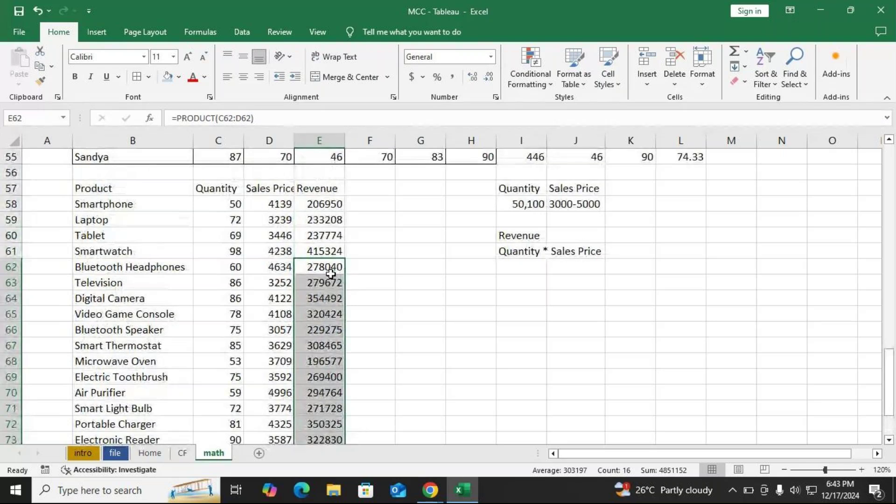
scroll(331, 274, "down", 2)
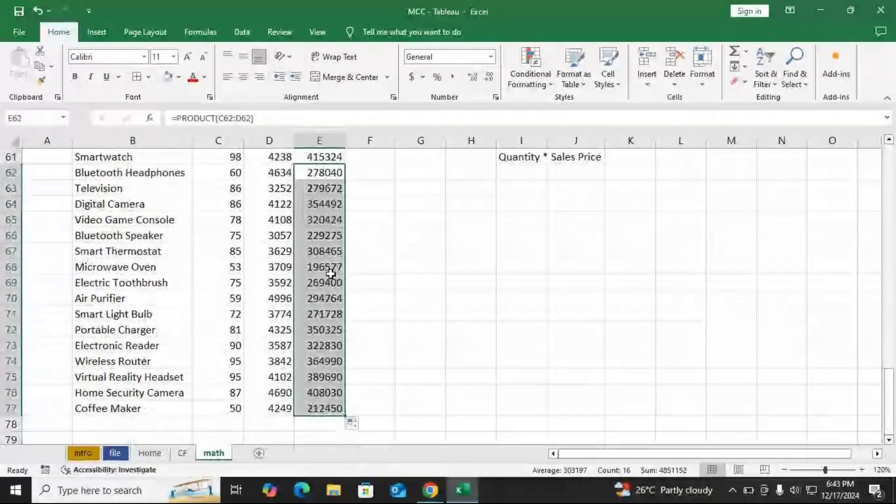
key("alt+Tab")
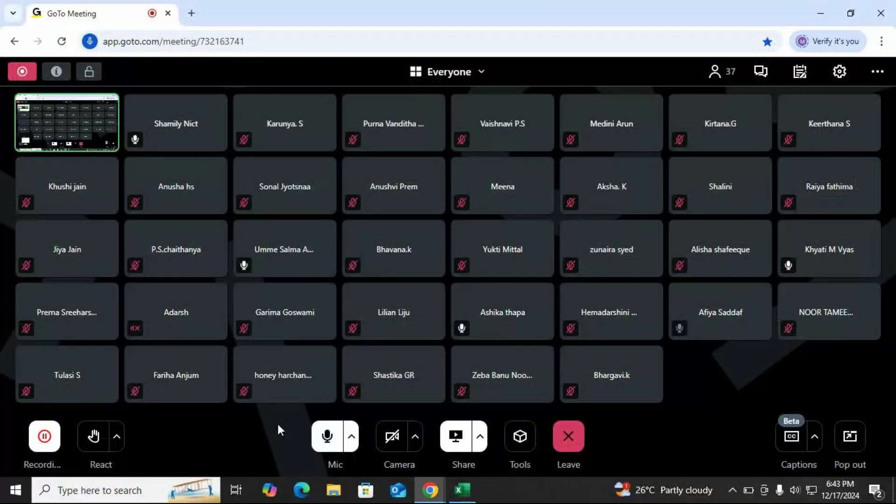
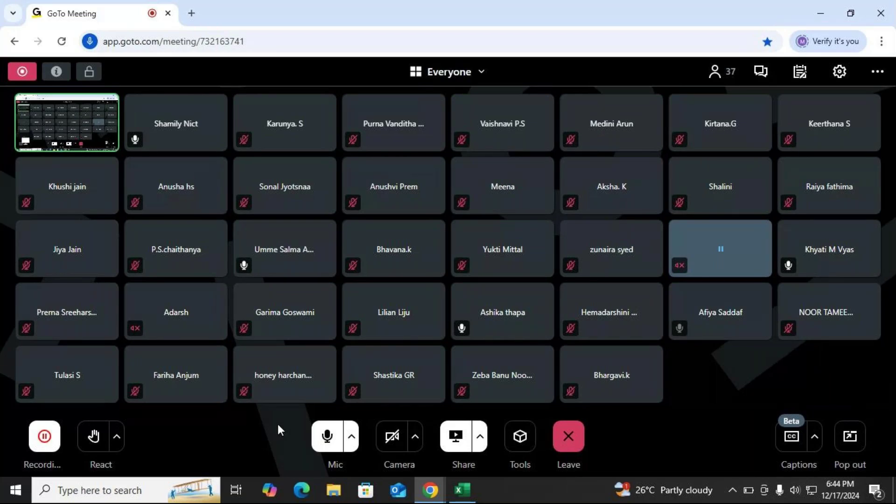
key("alt+Tab")
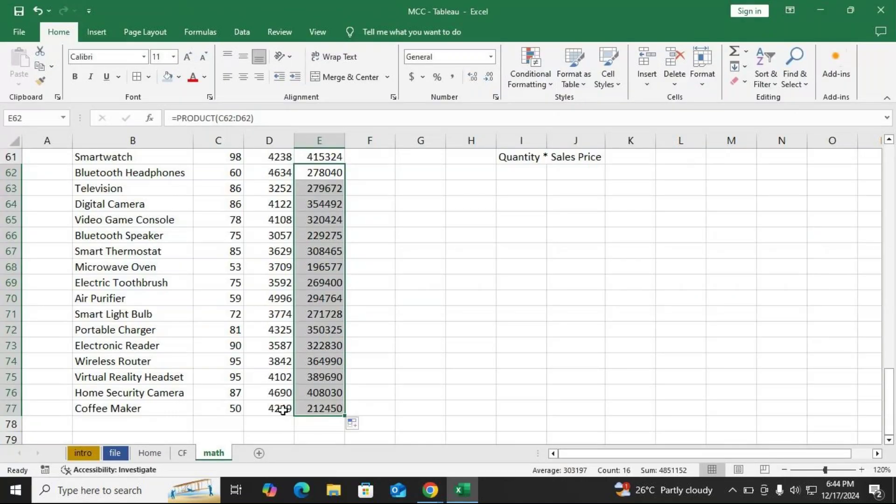
- Total the Revenue column in E78 with =SUM(E58:E77) and select the total cell
scroll(307, 392, "up", 1)
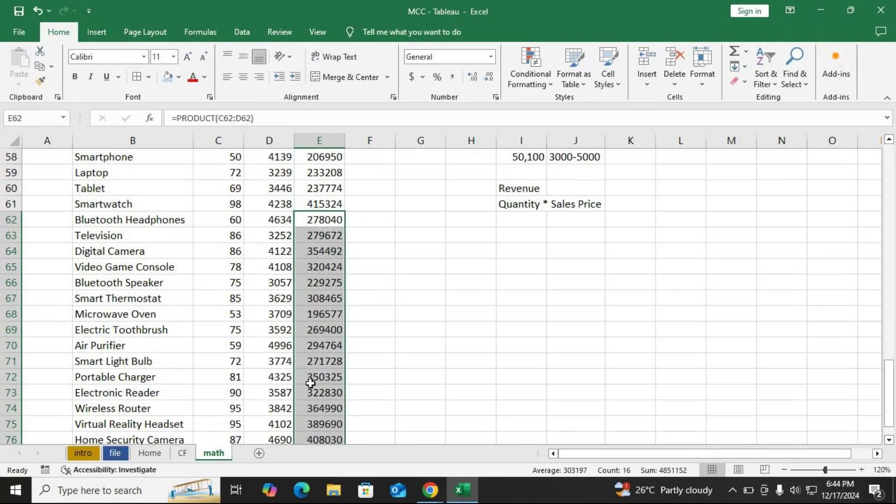
scroll(313, 392, "down", 1)
left_click(321, 431)
scroll(320, 166, "up", 2)
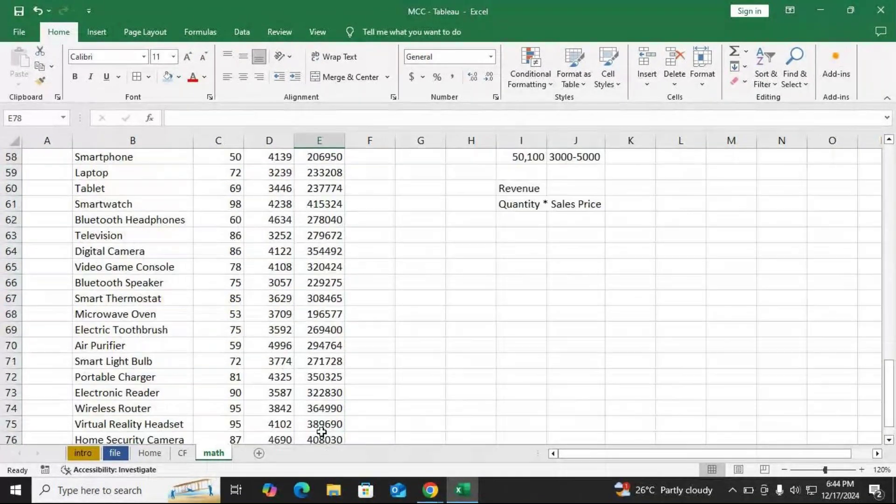
scroll(315, 160, "down", 2)
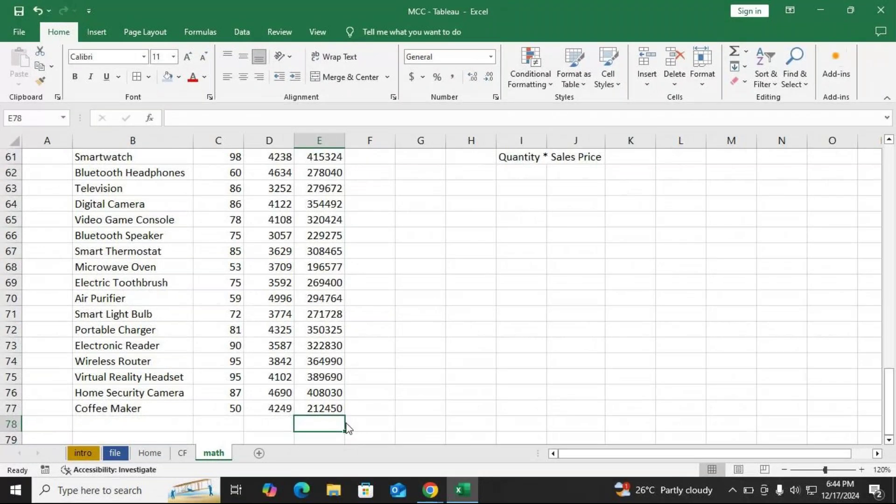
key("alt+equal")
key("Return")
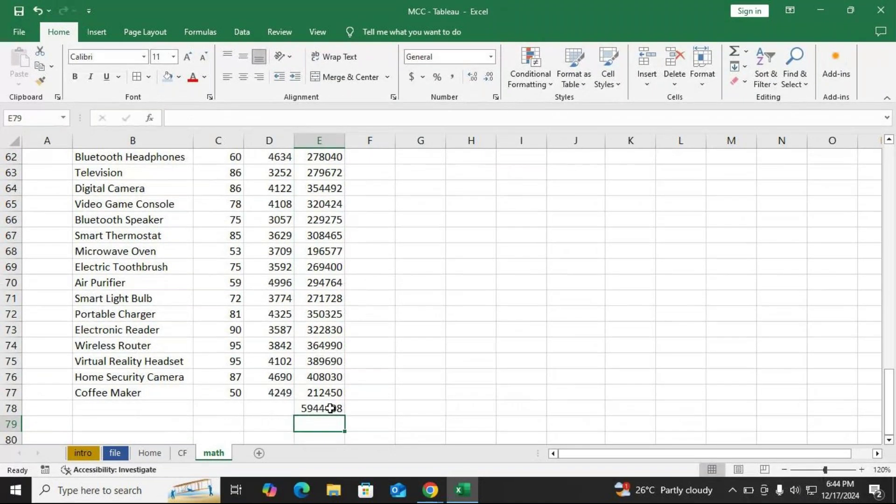
left_click(341, 408)
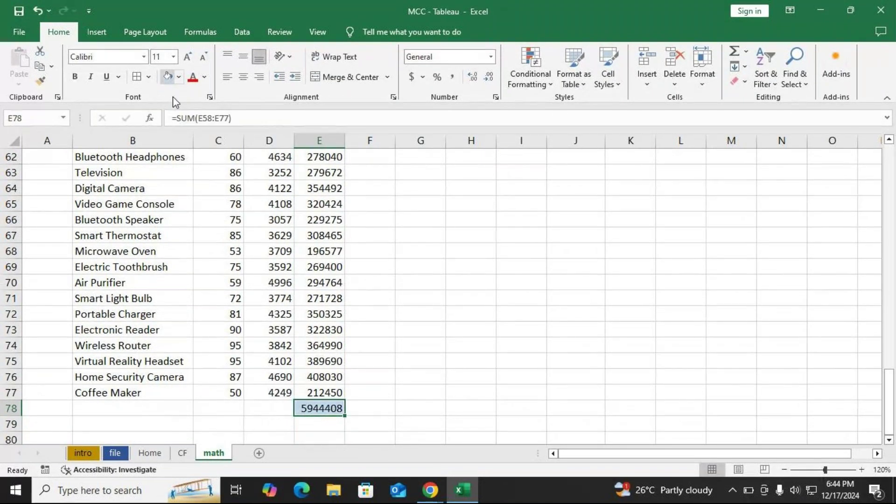
- Fill the product table's header row B57:E57 with the same light blue as the revenue total cell
scroll(39, 187, "up", 2)
scroll(39, 188, "up", 3)
left_click_drag(79, 270, 322, 267)
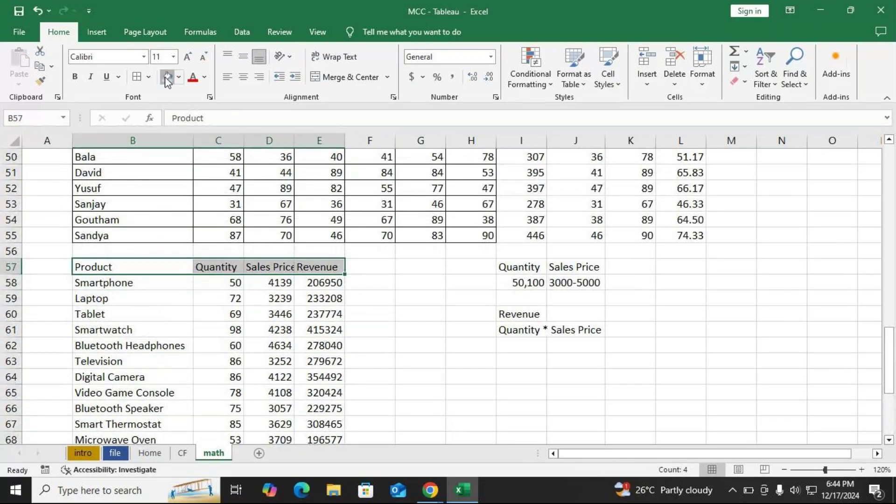
left_click(168, 79)
scroll(335, 373, "down", 4)
left_click(329, 408)
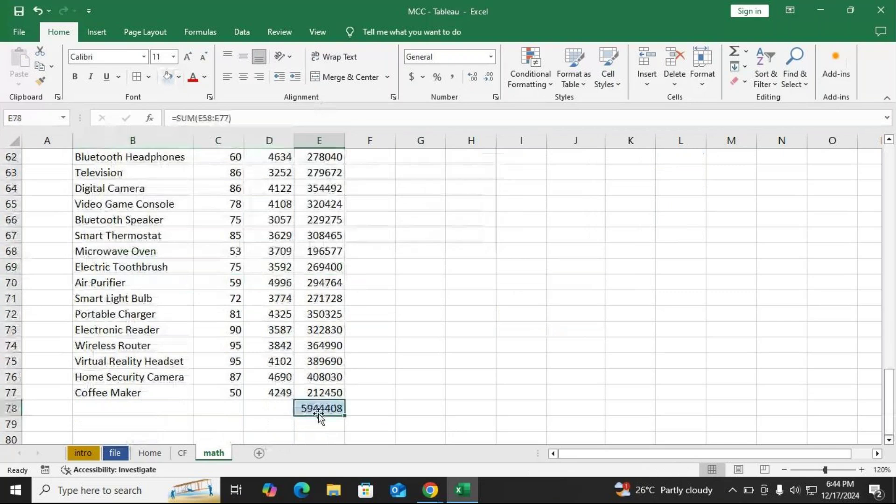
- Enter the labels "T. qnty" in I64 and "t. SP" in J64 beside the product table
scroll(488, 456, "up", 2)
left_click(509, 283)
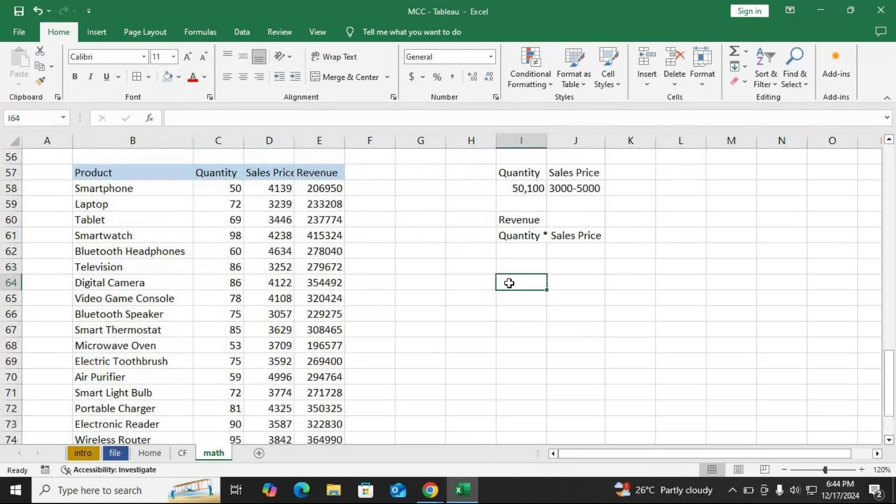
double_click(509, 284)
type("T")
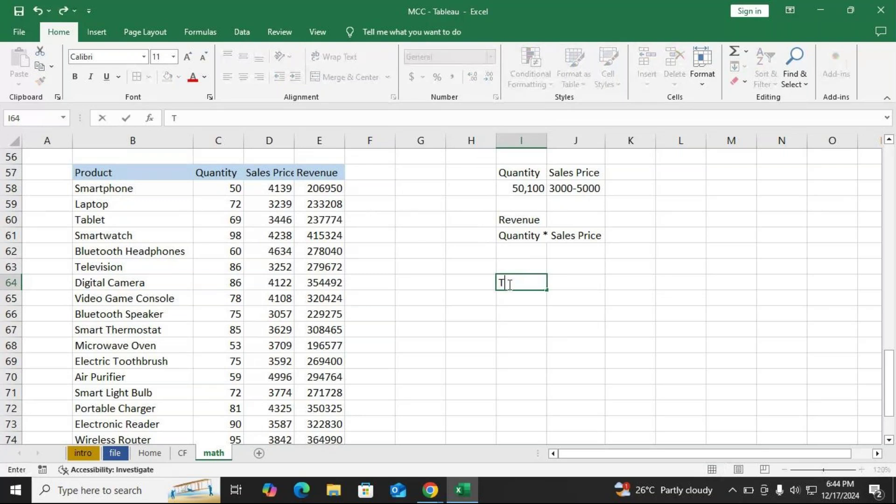
type("wenty")
key("Tab")
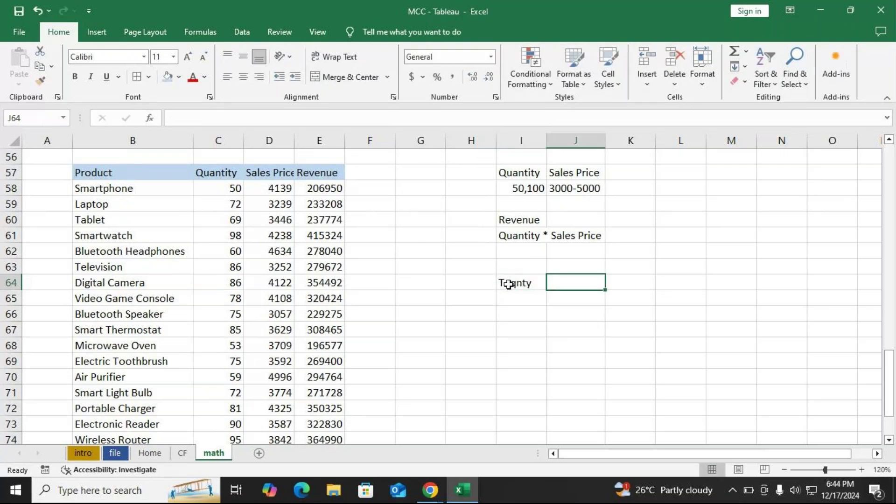
type("t. SP")
key("Return")
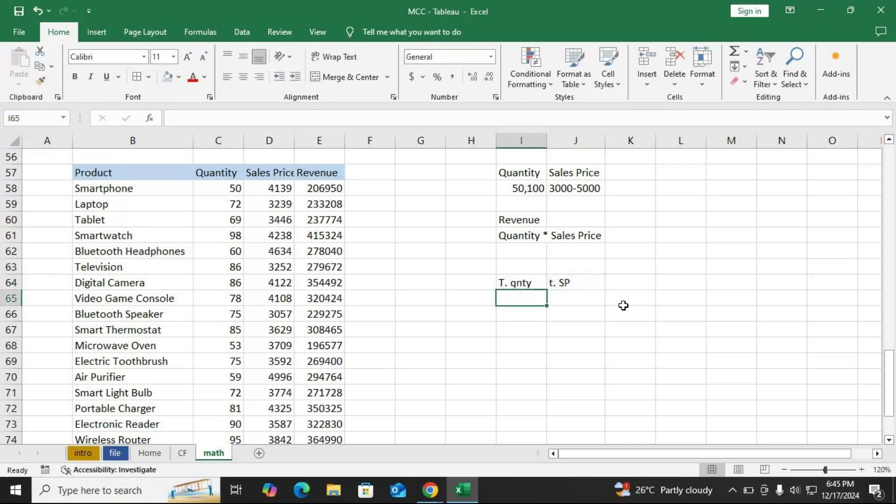
- Add the label "Revenue" in K64, next to the "t. SP" label
left_click(624, 306)
left_click(520, 307)
left_click(615, 284)
type("Rv")
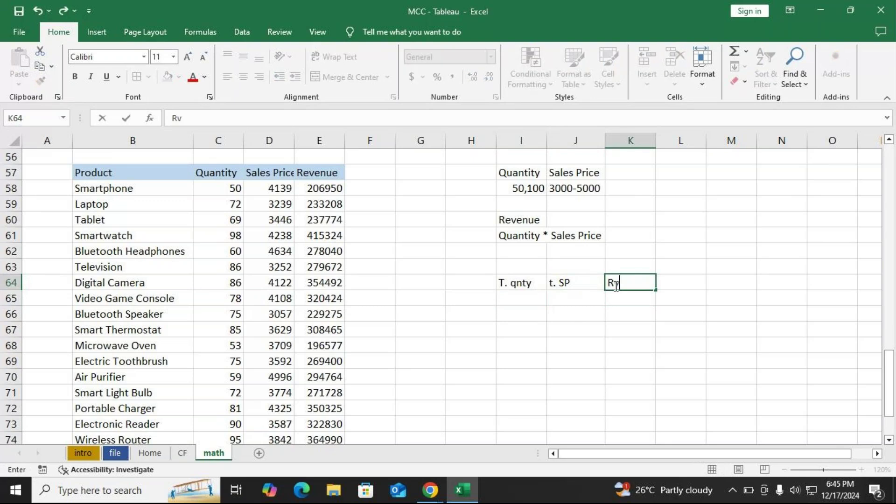
type("e")
key("BackSpace")
key("BackSpace")
type("evenue")
key("Return")
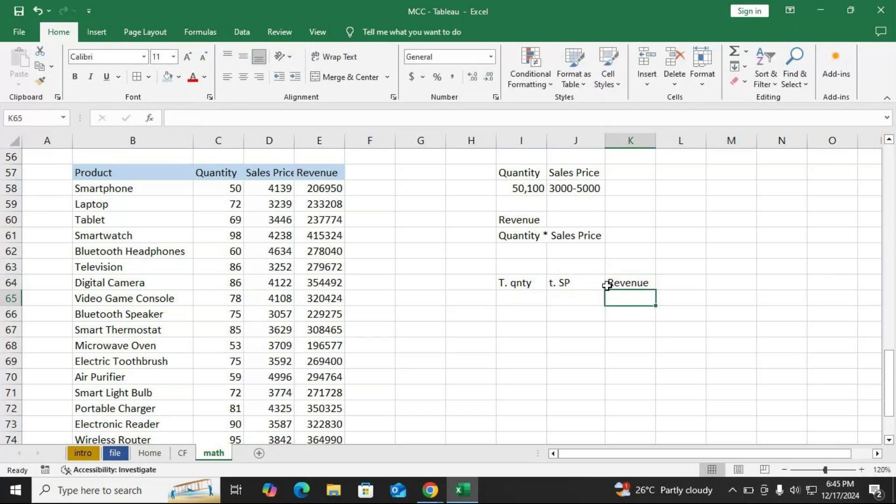
- Total the Quantity column in I65 with =SUM(C58:C77)
left_click(542, 294)
type("=SUM(")
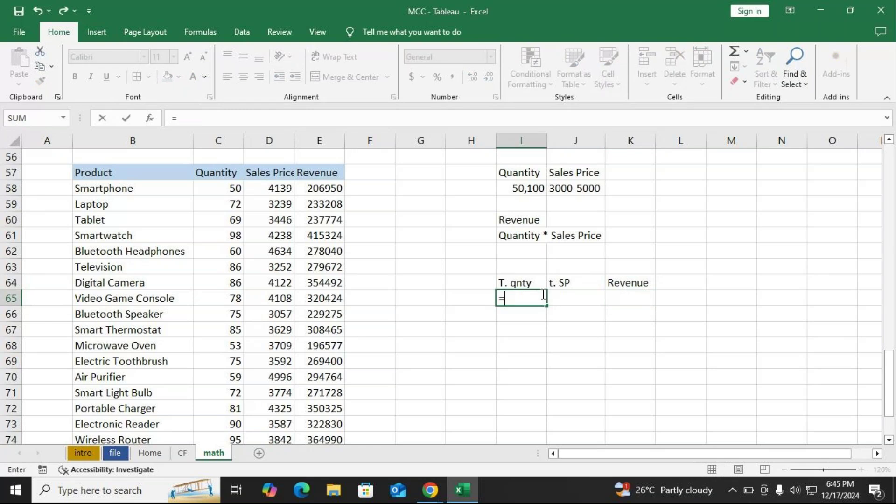
left_click(236, 191)
key("ctrl+shift+Down")
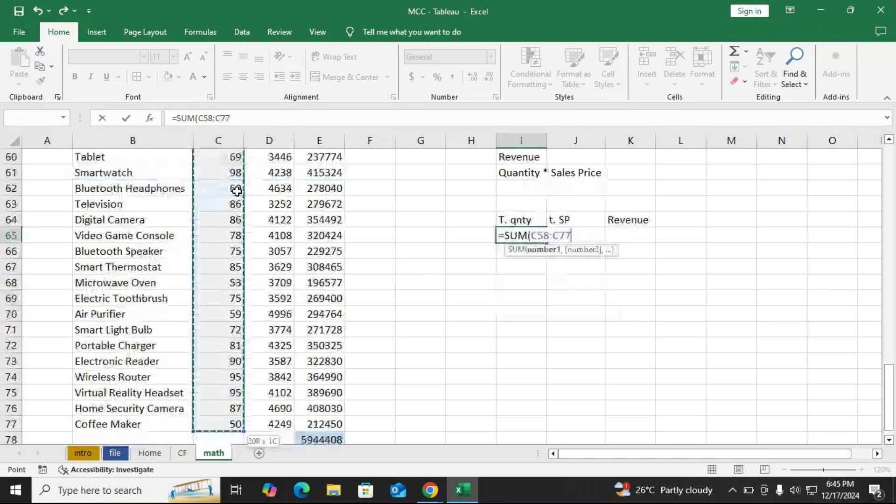
type(")")
key("Return")
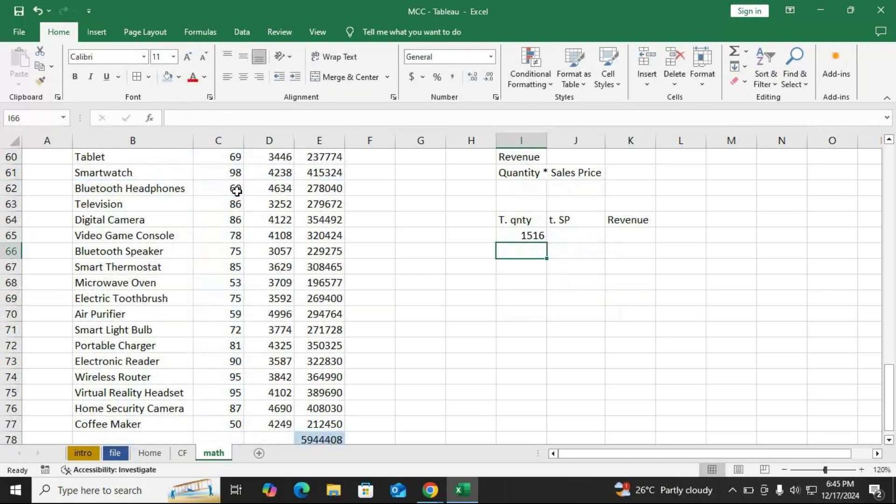
- Total the Sales Price column in J65 with =SUM(D58:D77)
left_click(567, 235)
type("=su")
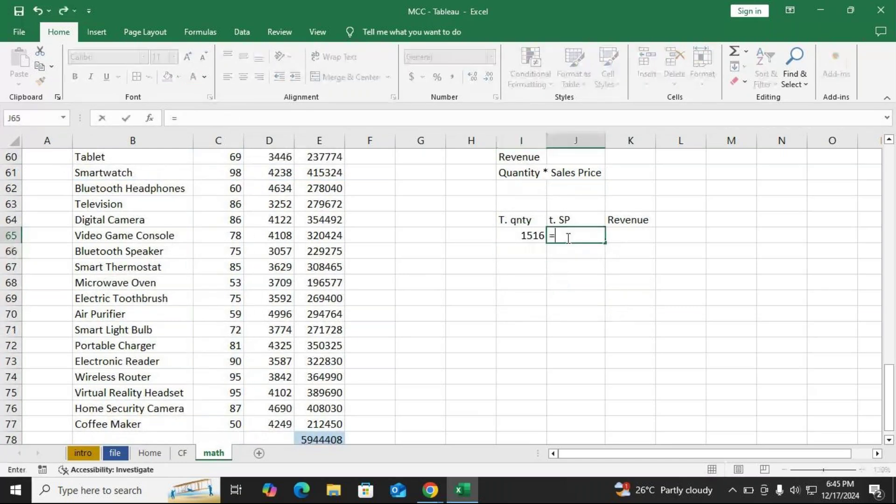
key("Tab")
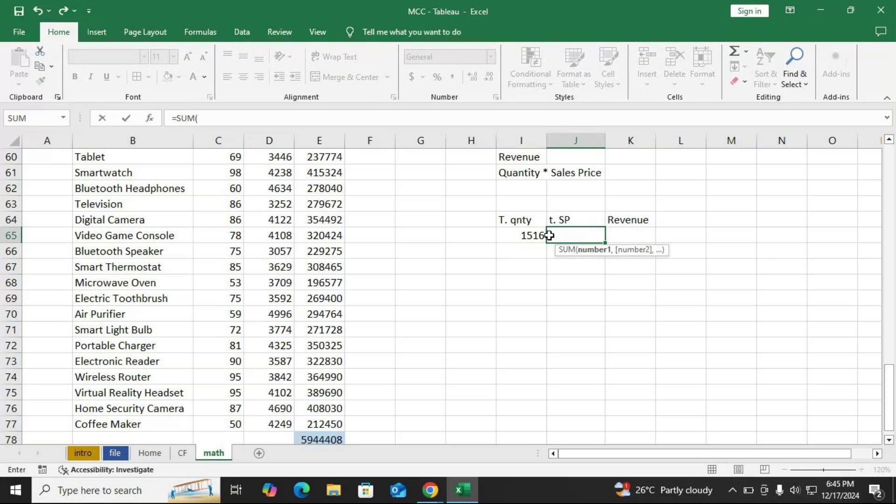
scroll(532, 236, "up", 3)
left_click(273, 268)
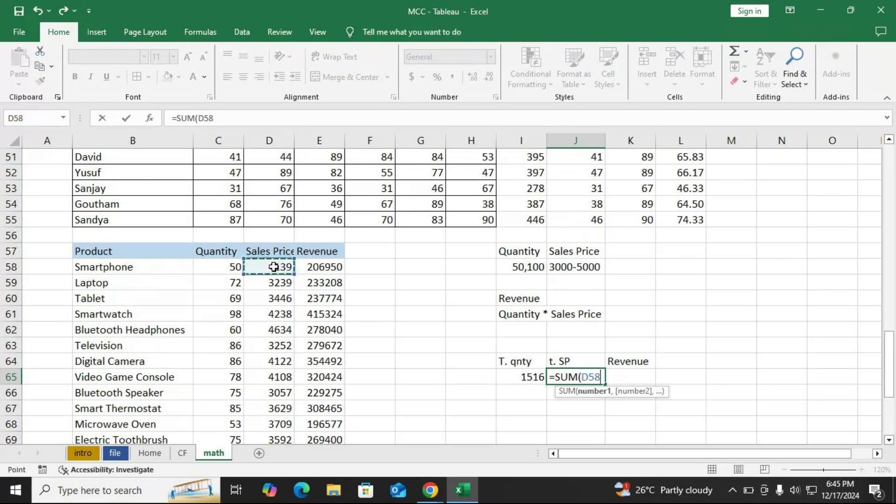
key("ctrl+shift+Down")
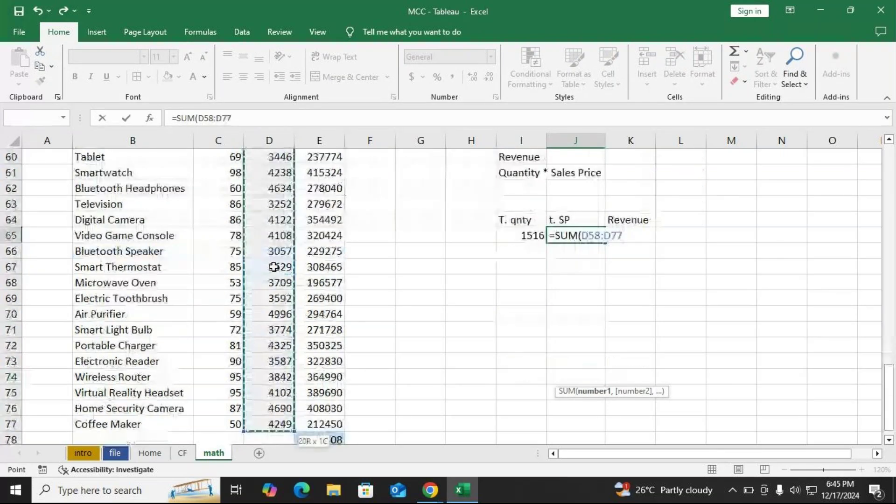
type(")")
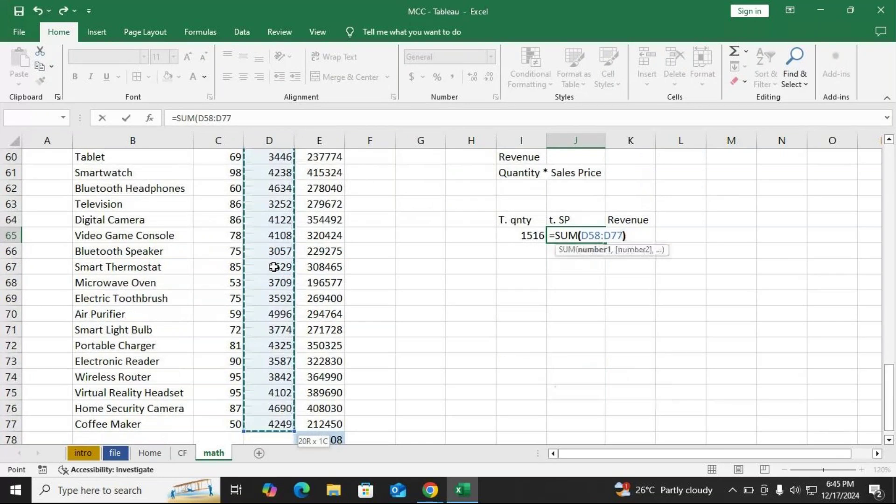
key("Return")
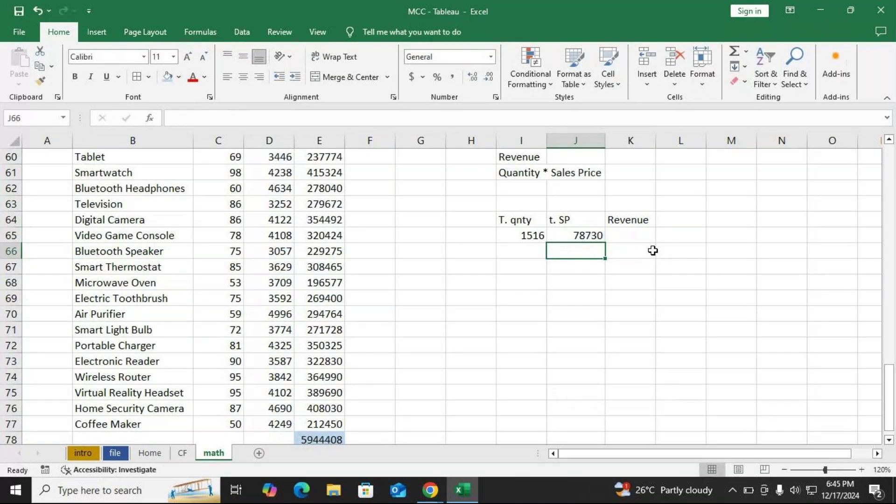
- Multiply the two totals in K65 with =I65*J65 and fill the cell light blue
left_click(643, 240)
type("=")
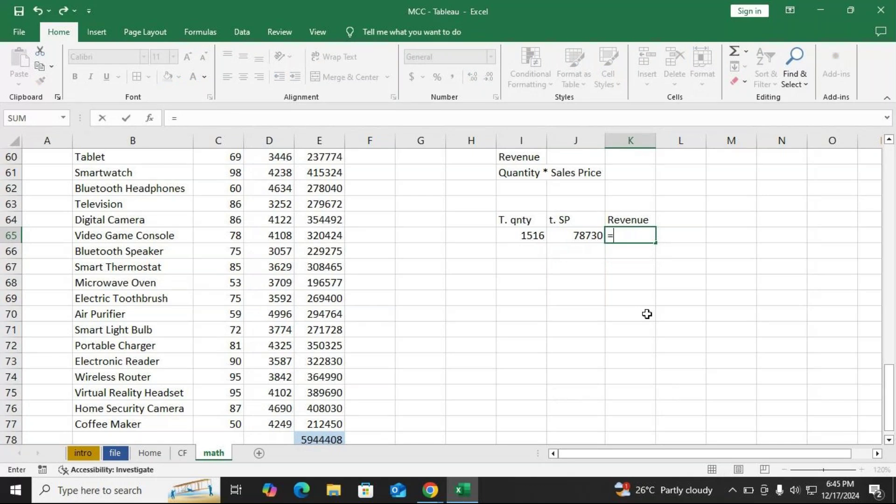
key("Left")
key("Left")
type("*")
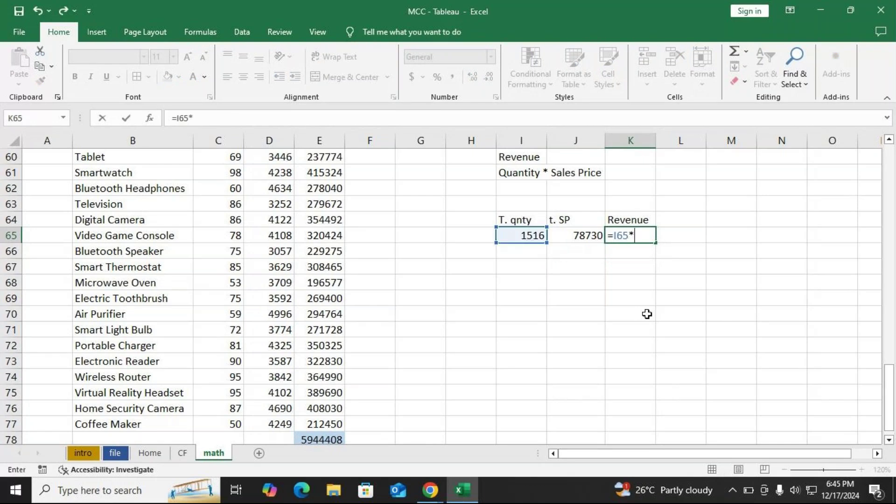
key("Left")
key("Return")
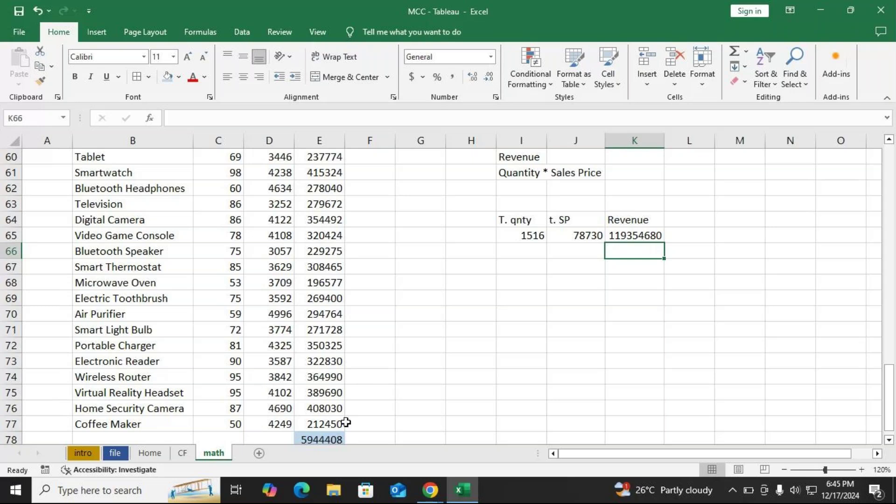
left_click(662, 237)
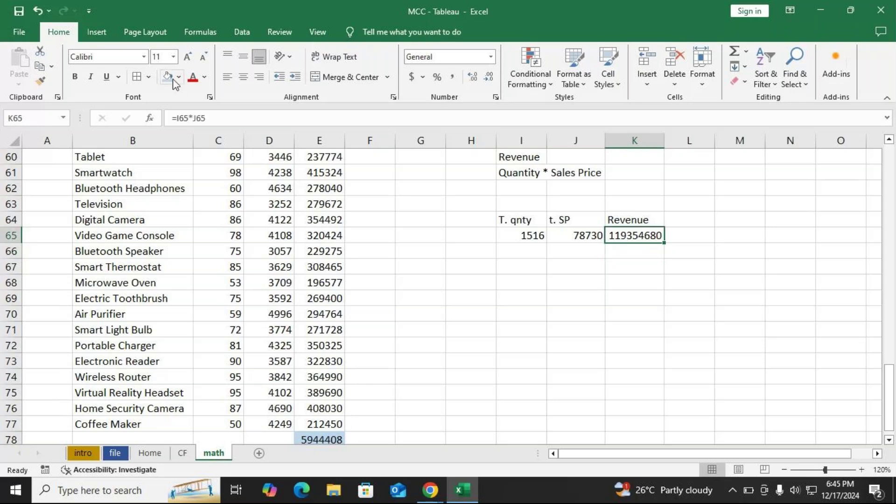
left_click(169, 78)
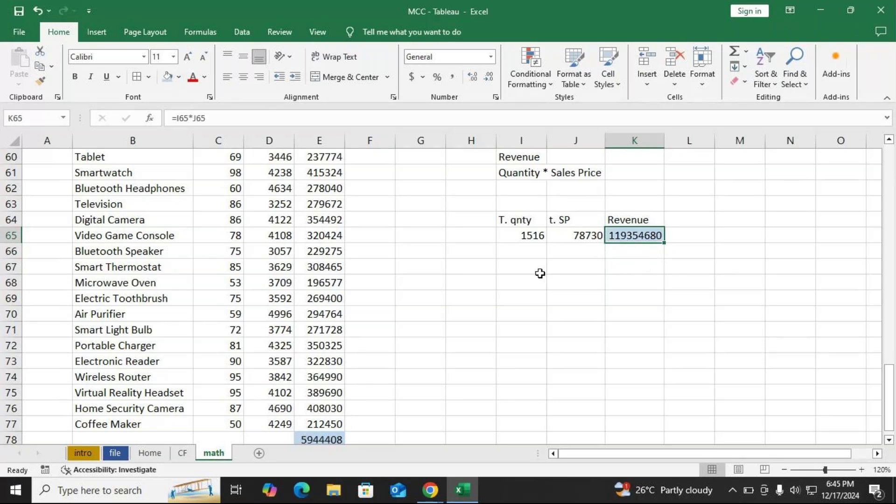
- Compare the two revenue totals in I67 with =E78=K65 and set the result's font colour to red
left_click(536, 270)
key("F2")
type("=")
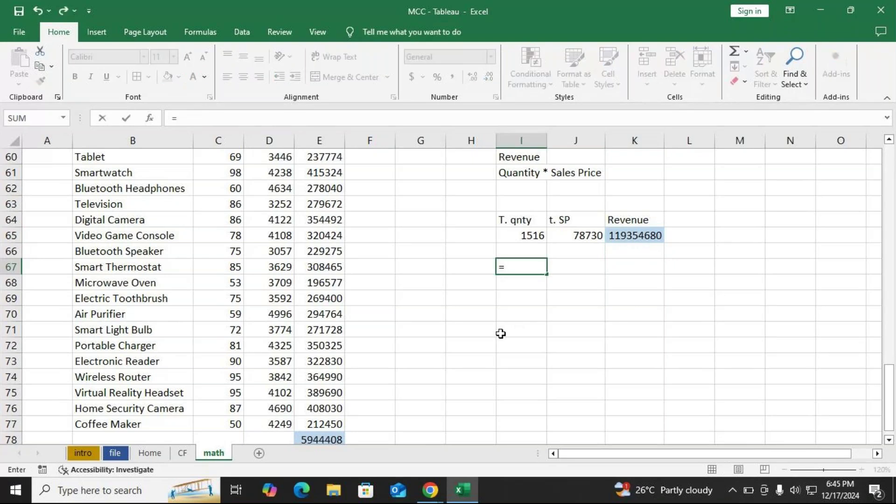
left_click(328, 439)
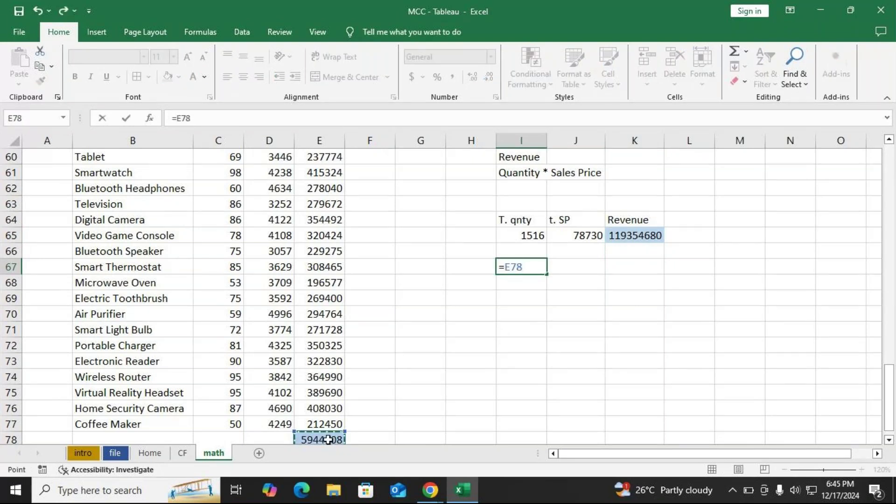
type("=")
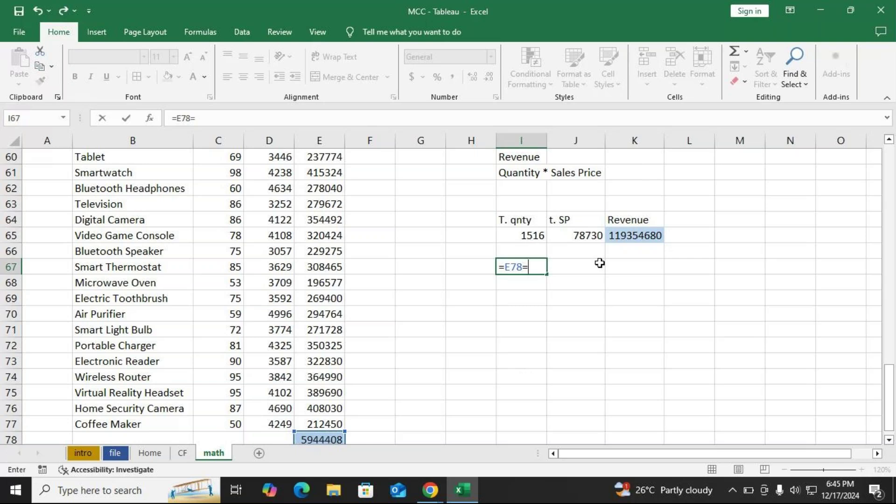
left_click(617, 238)
key("Return")
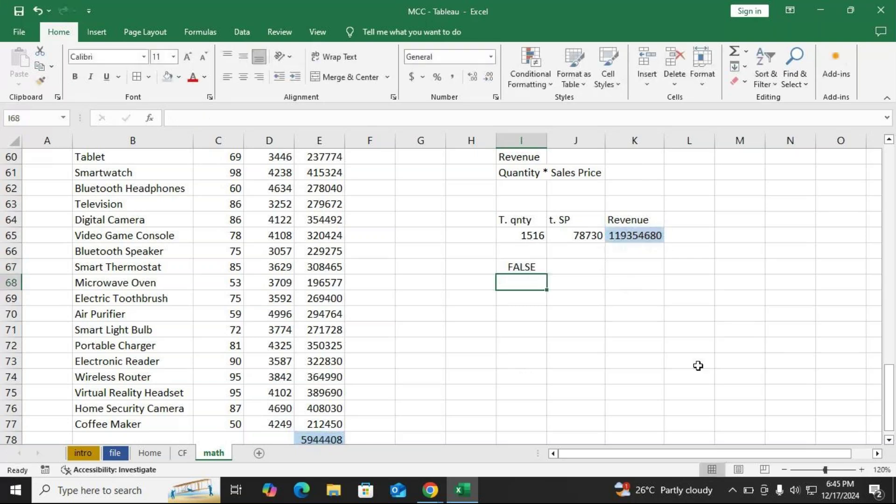
left_click(516, 264)
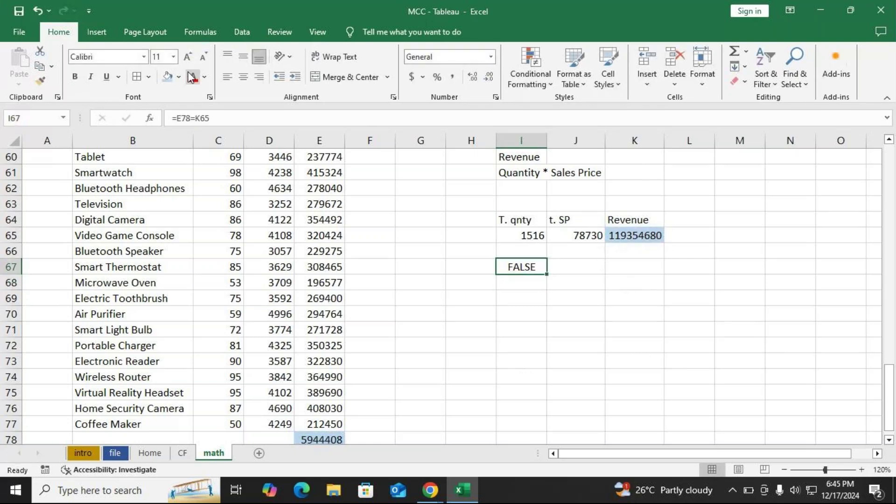
left_click(192, 78)
- Compare how the Revenue column total in E78 and the multiplied totals in I65:K65 are calculated
left_click_drag(235, 188, 269, 204)
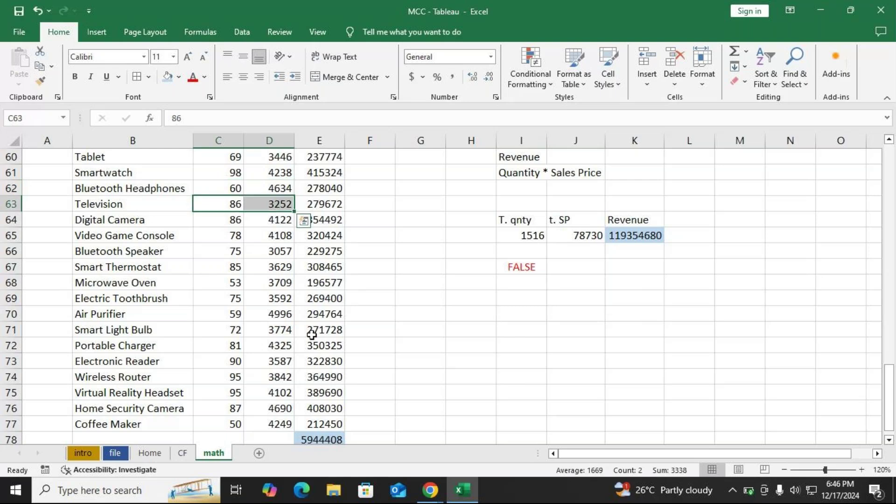
left_click(310, 439)
left_click(518, 236)
left_click(574, 238)
left_click(625, 236)
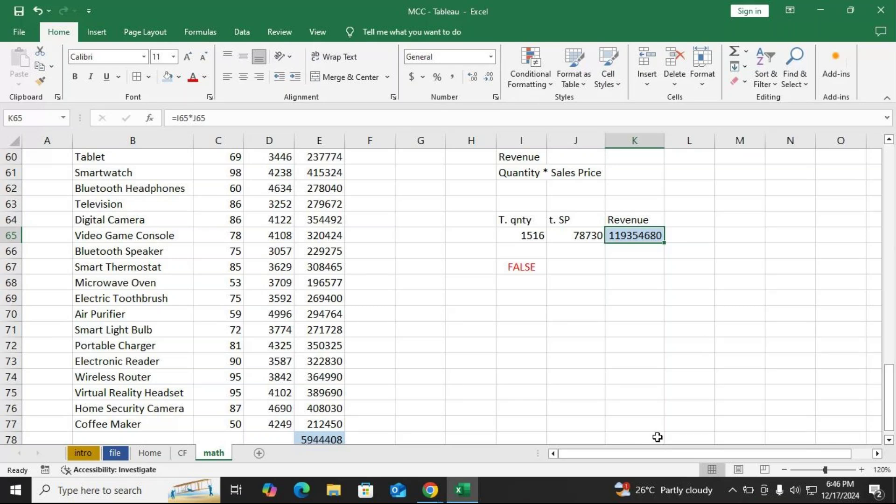
left_click(315, 438)
left_click_drag(330, 157, 302, 401)
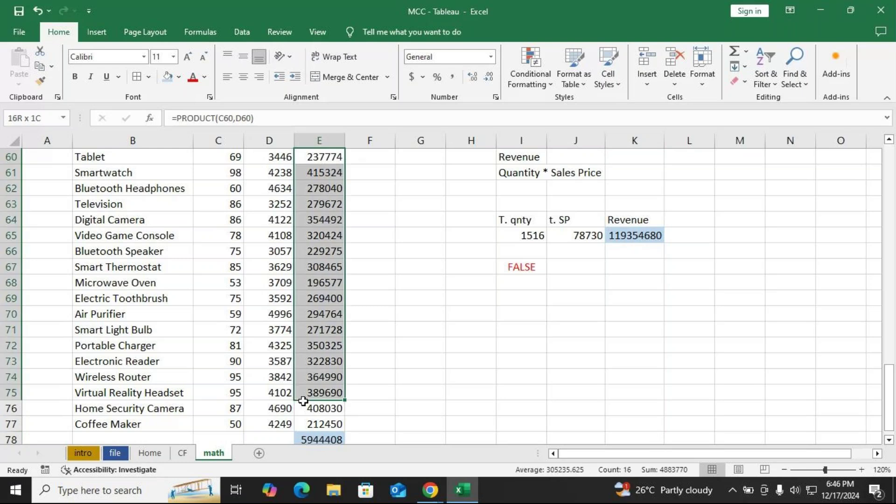
left_click(319, 439)
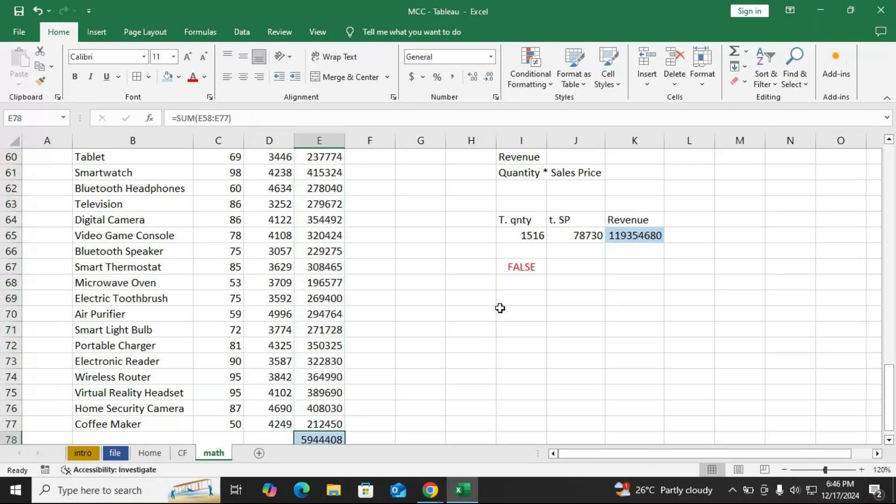
left_click(500, 303)
left_click(276, 439)
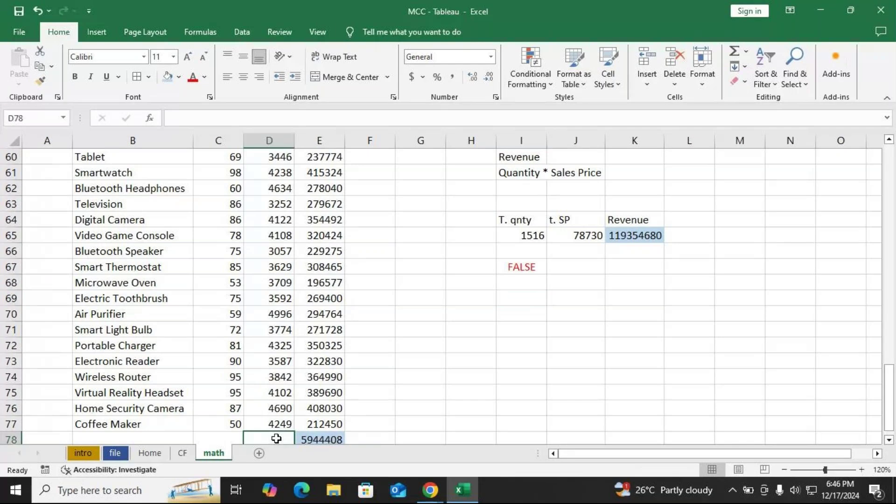
- Calculate total revenue in I69 with =SUMPRODUCT(C58:C77,D58:D77), using the Quantity and Sales Price columns
left_click(514, 306)
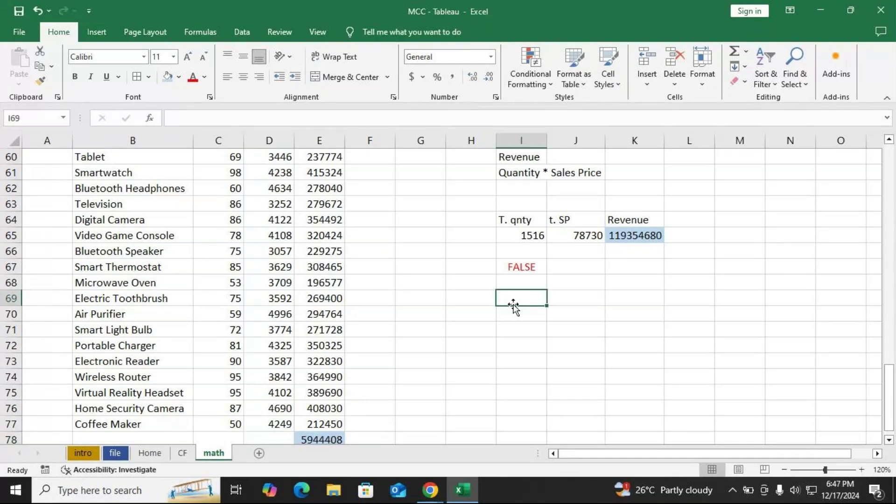
type("=sum")
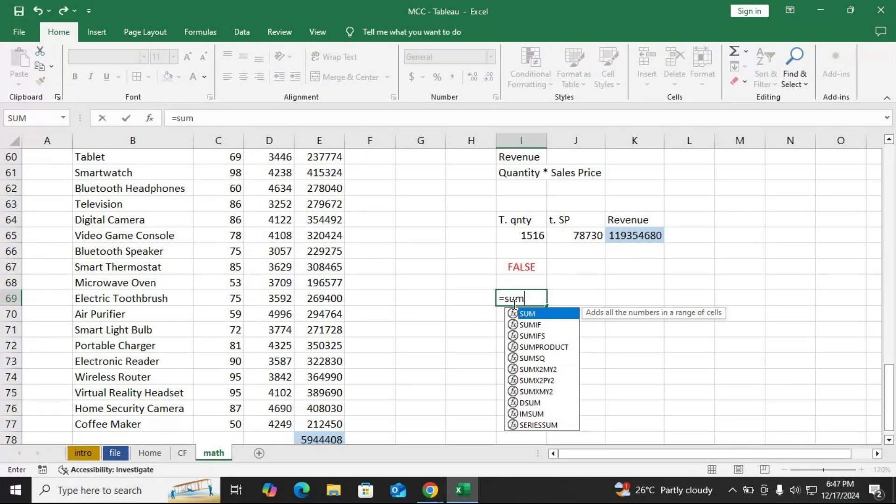
type("pr")
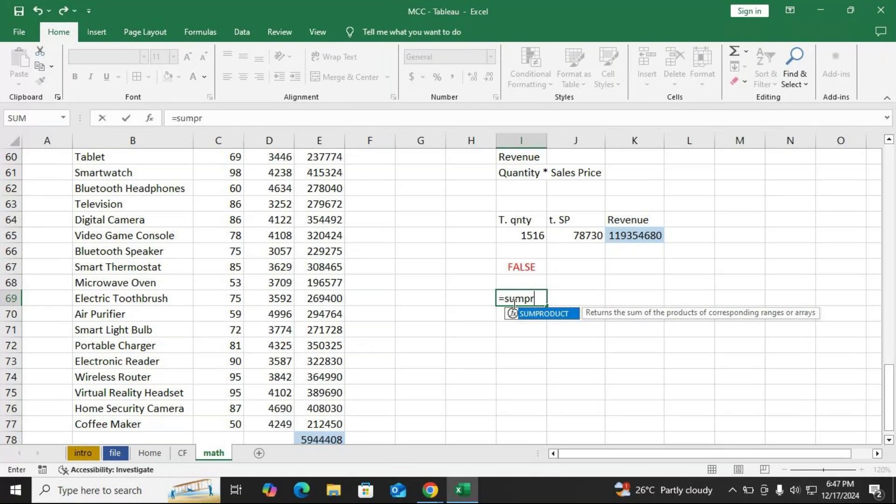
key("Tab")
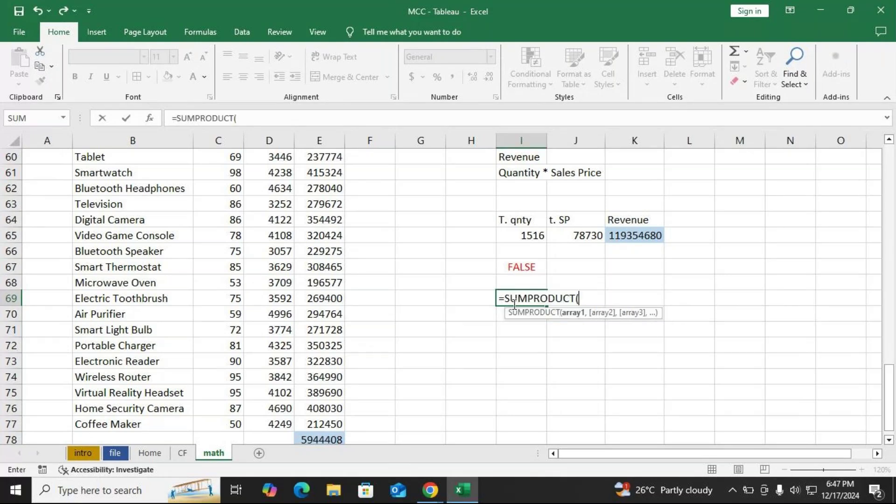
scroll(299, 249, "up", 1)
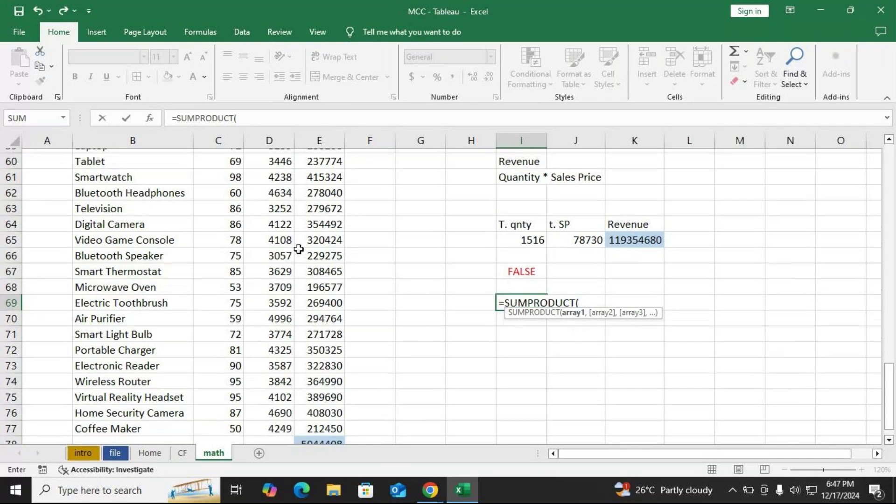
scroll(299, 249, "up", 3)
left_click(234, 264)
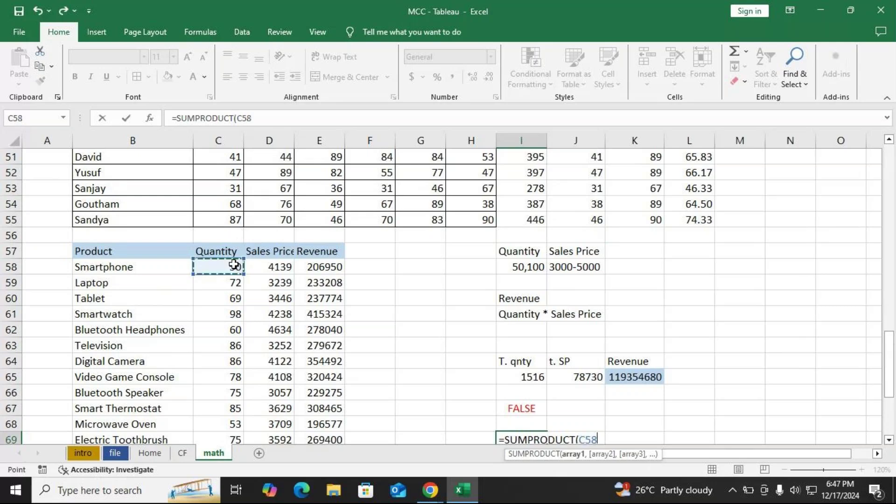
key("ctrl+shift+Down")
type(",")
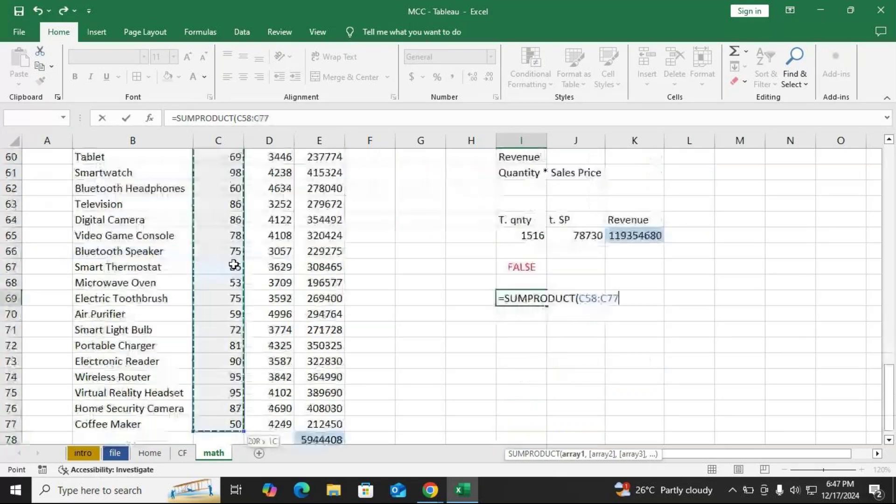
scroll(233, 263, "up", 2)
left_click(271, 225)
key("ctrl+shift+Down")
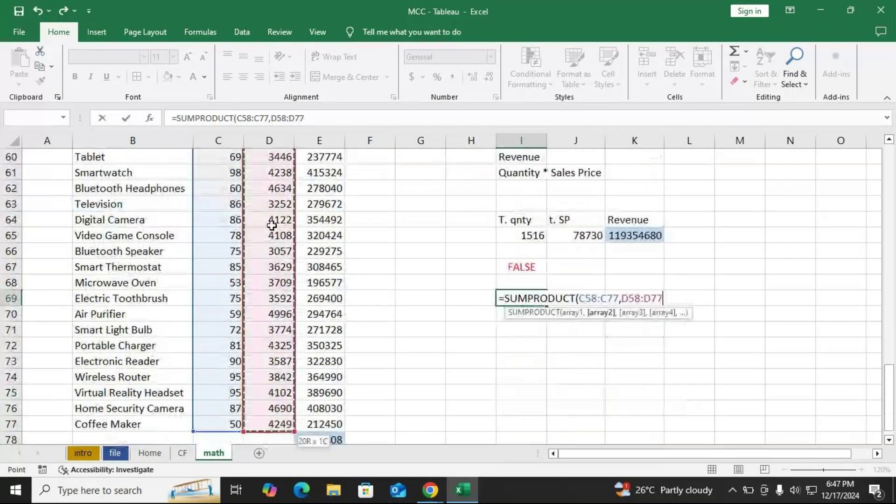
type(")")
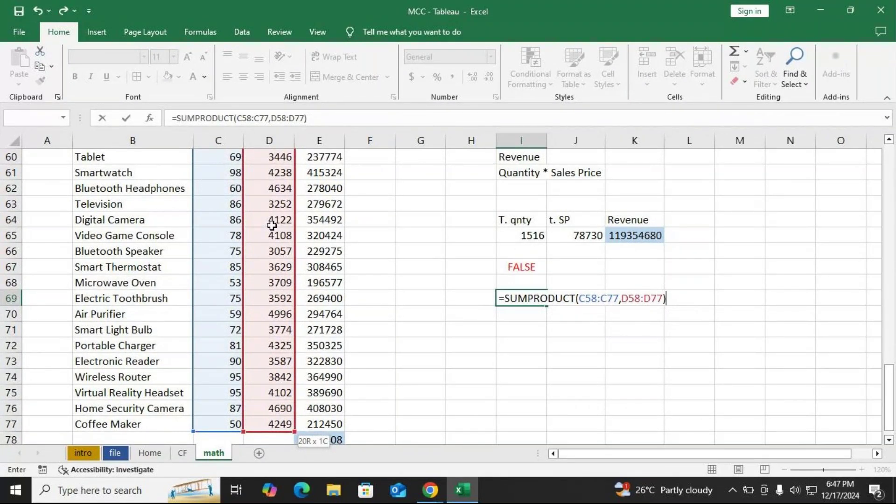
key("Return")
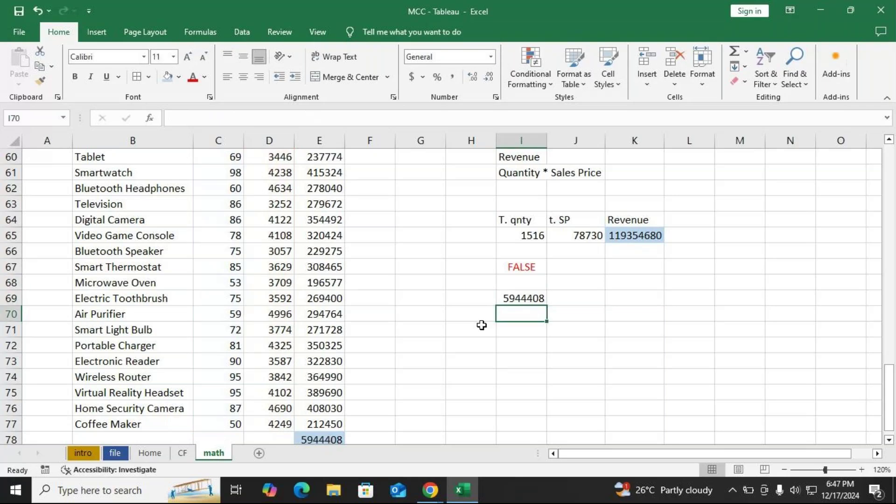
- Compare the Revenue column total with the SUMPRODUCT result in I71 using =E78=I69
left_click(520, 336)
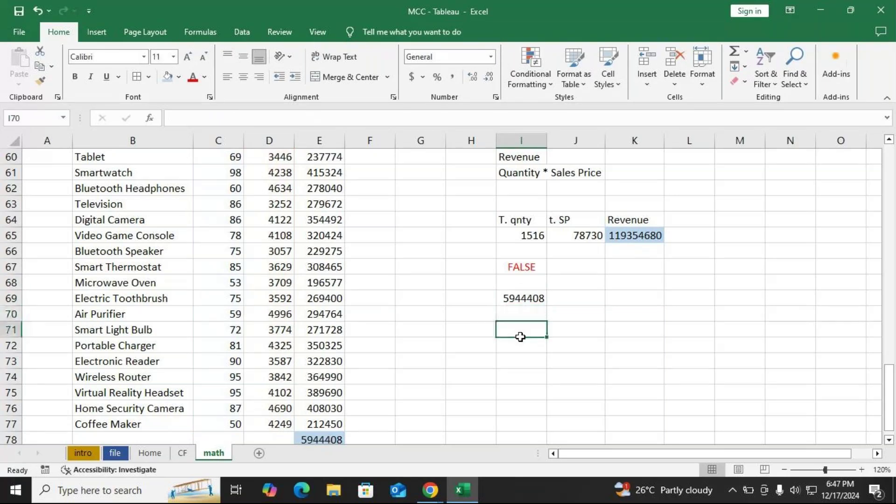
type("=")
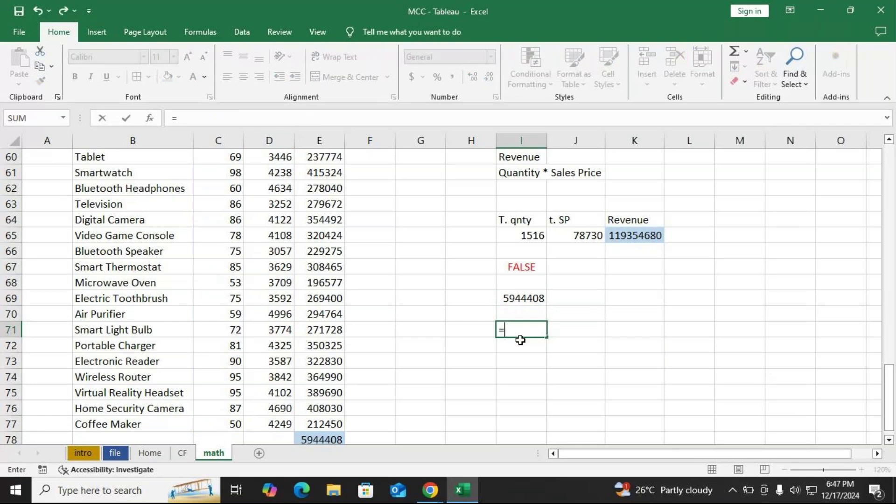
left_click(321, 441)
type("=")
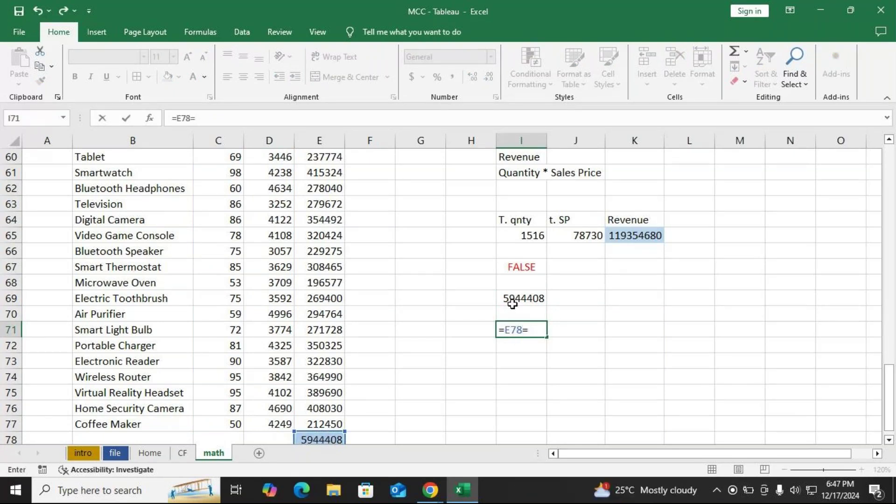
left_click(510, 301)
key("Return")
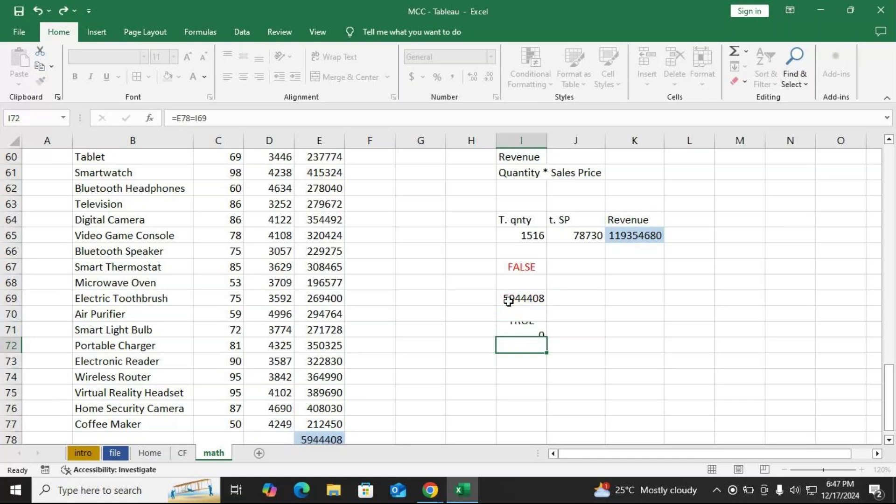
- Make the comparison result in I71 green and bold, and make the one in I67 bold
left_click(518, 329)
left_click(204, 78)
left_click(248, 243)
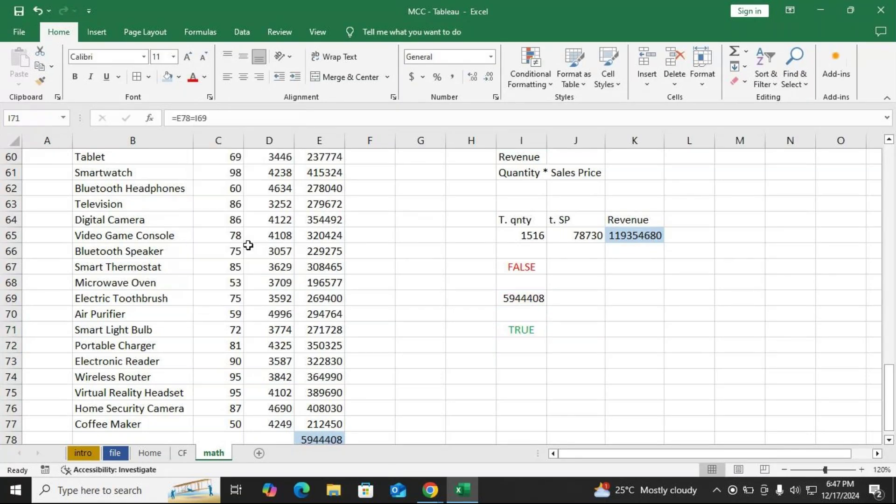
left_click(75, 77)
left_click(521, 267)
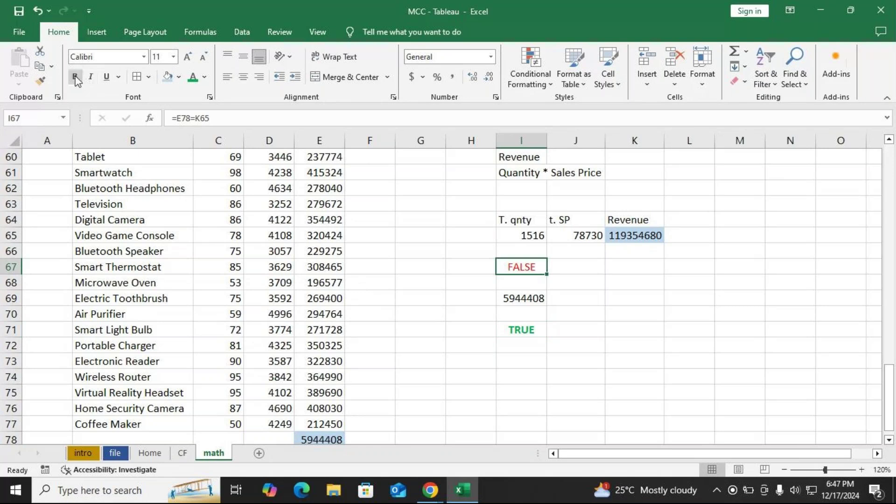
key("alt+Tab")
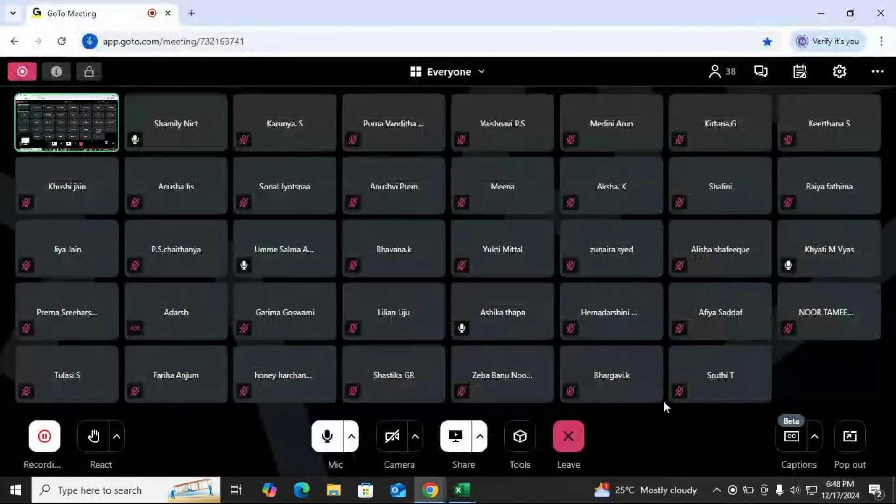
key("alt+Tab")
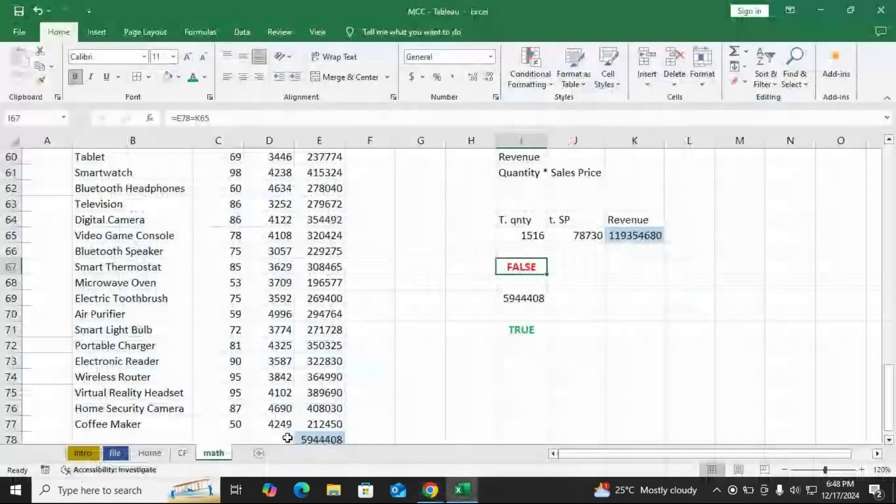
- Examine the row revenue formula in E58 and the Revenue column's sum formula in E78
left_click(334, 172)
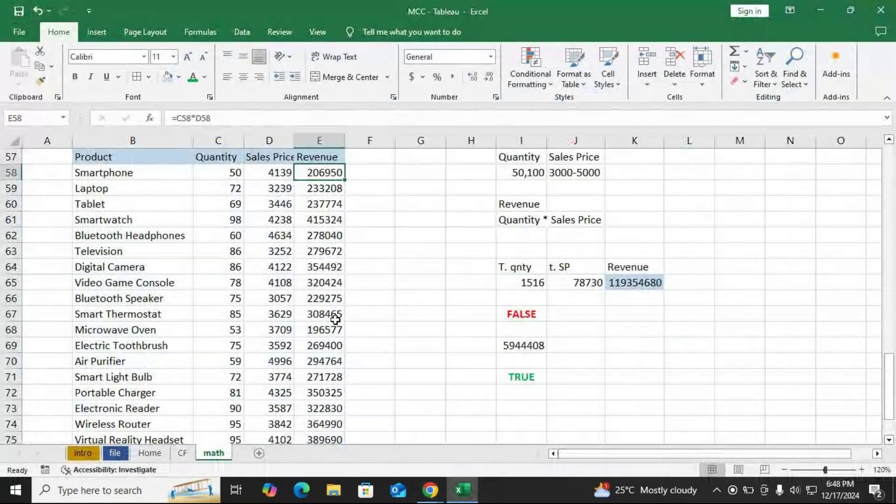
scroll(346, 354, "down", 1)
scroll(346, 354, "down", 2)
left_click(320, 393)
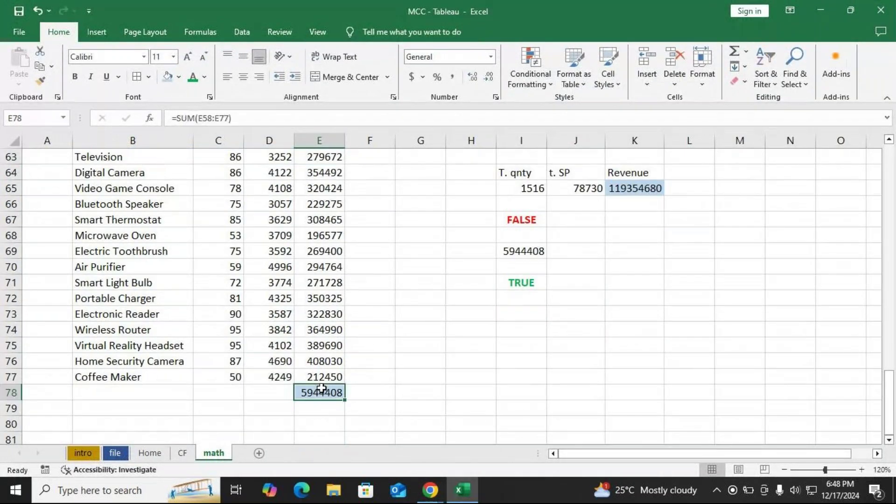
double_click(319, 393)
key("Return")
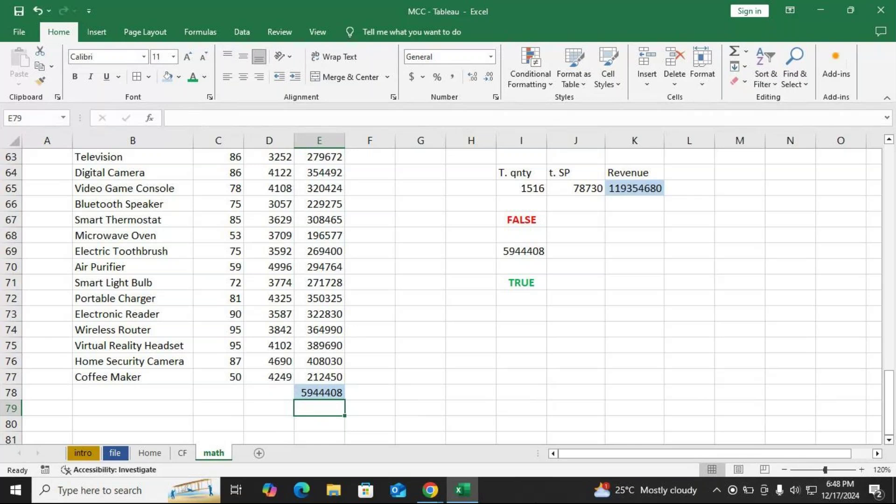
- Examine the formulas for the quantity total in I65, the sales price total in J65 and their product in K65
scroll(636, 391, "up", 2)
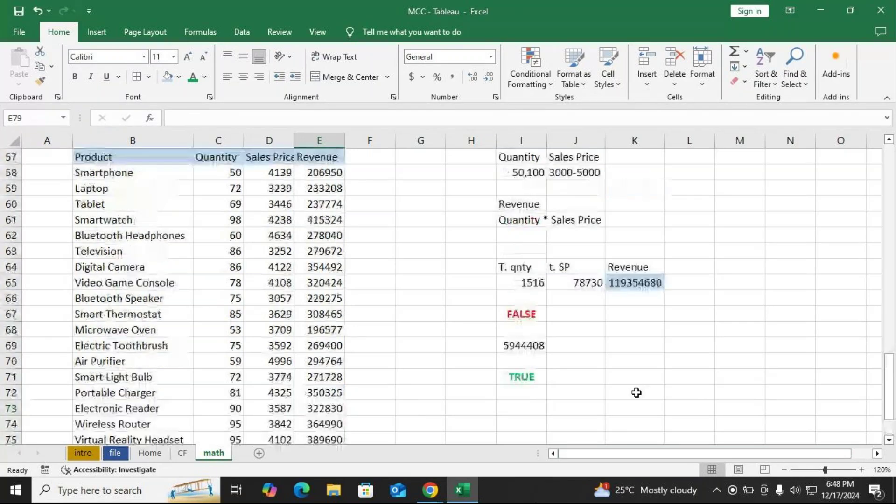
left_click(519, 281)
double_click(518, 283)
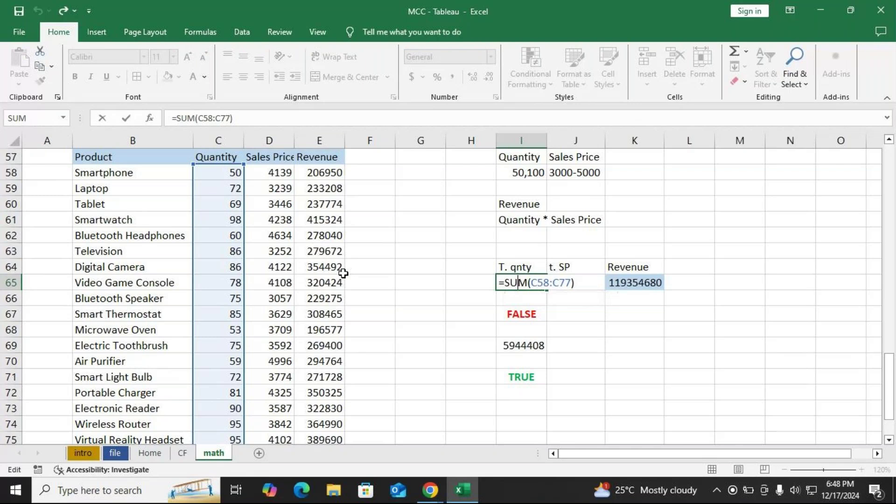
key("Return")
left_click(586, 282)
double_click(586, 282)
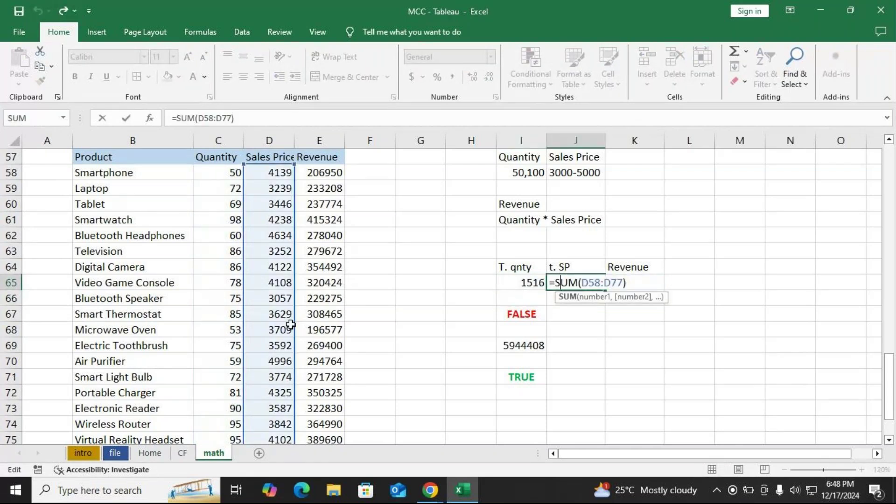
key("Return")
left_click(627, 282)
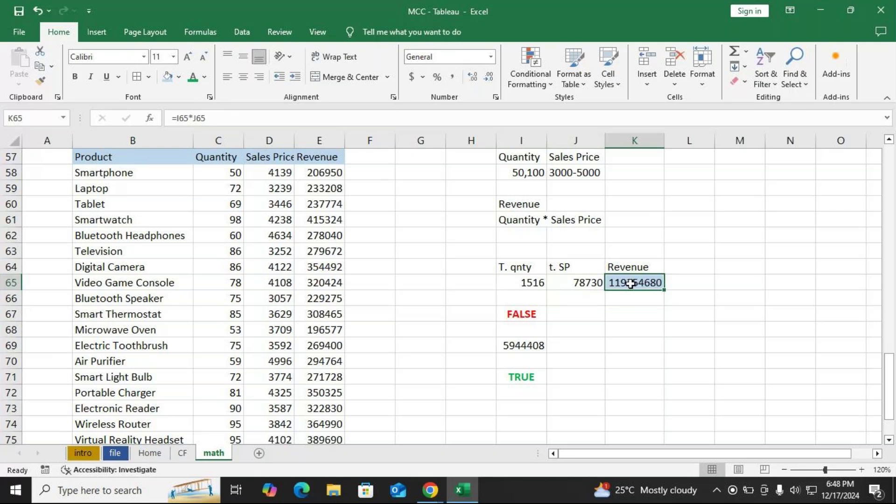
double_click(630, 283)
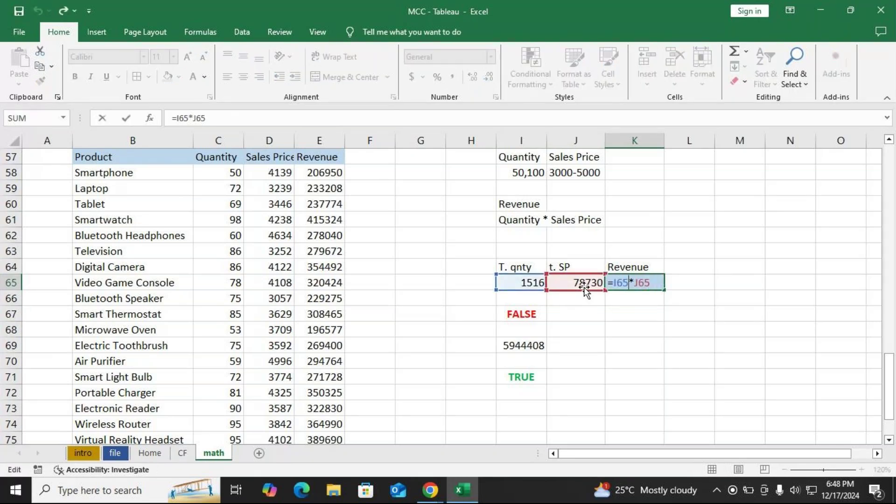
key("Return")
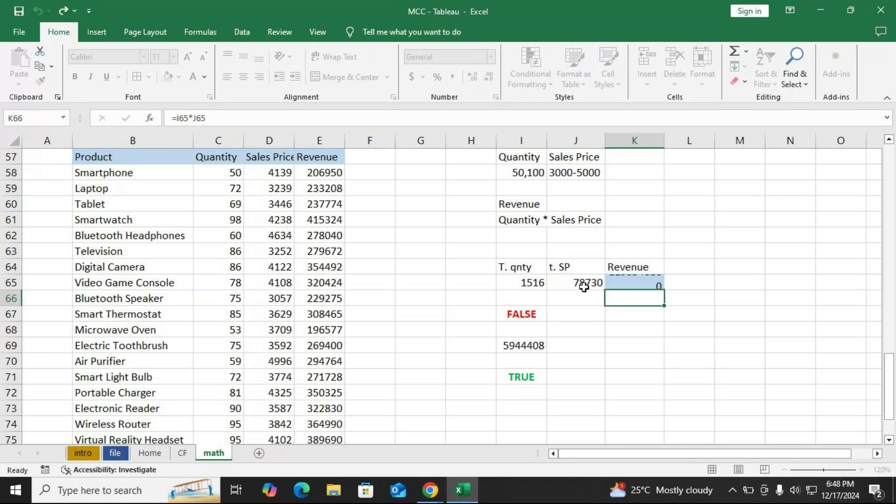
- Review the totals in E78 and K65, the comparisons in I67 and I71, and the array arguments of the SUMPRODUCT formula in I69
scroll(584, 287, "down", 2)
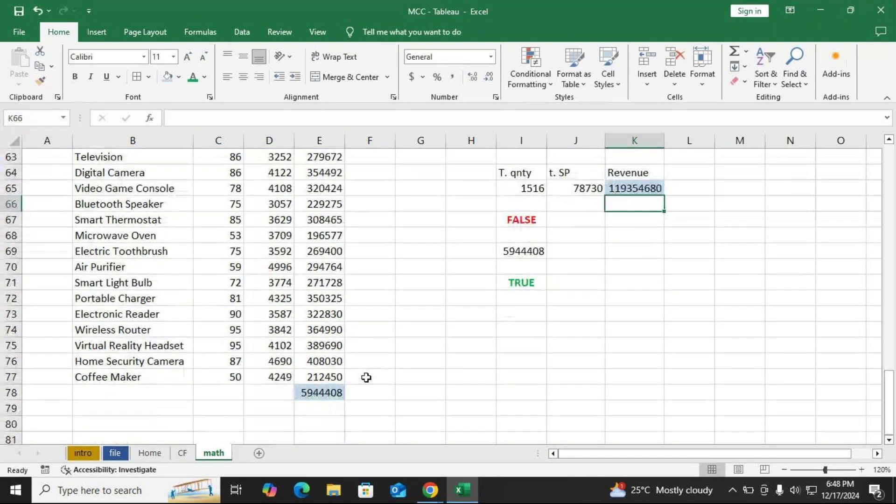
left_click(337, 393)
left_click(638, 189)
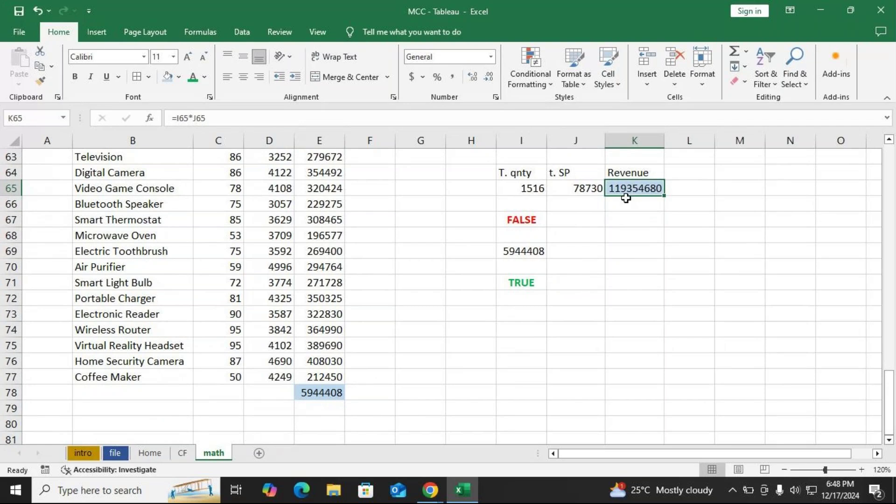
left_click(518, 219)
left_click(517, 251)
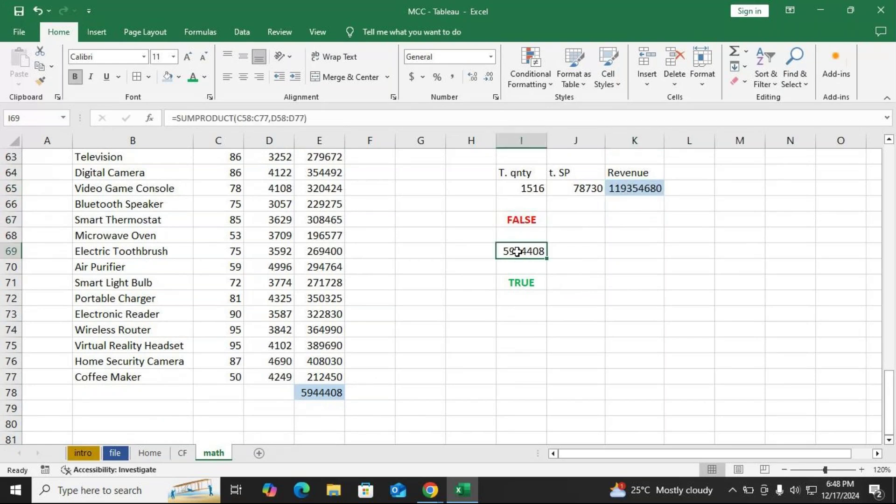
double_click(517, 251)
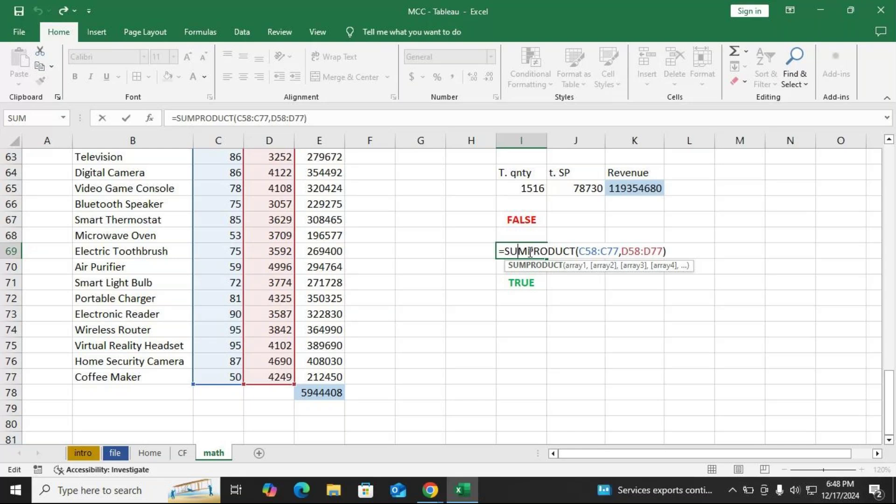
left_click(595, 251)
left_click(577, 267)
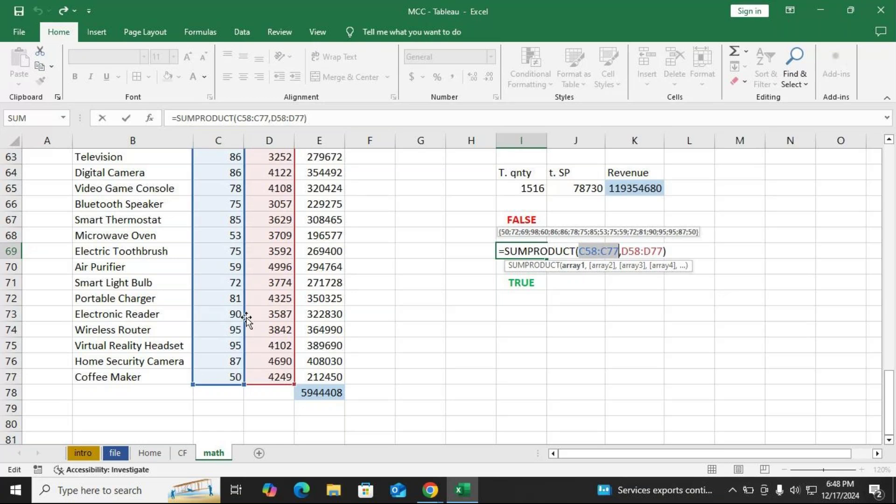
left_click(603, 265)
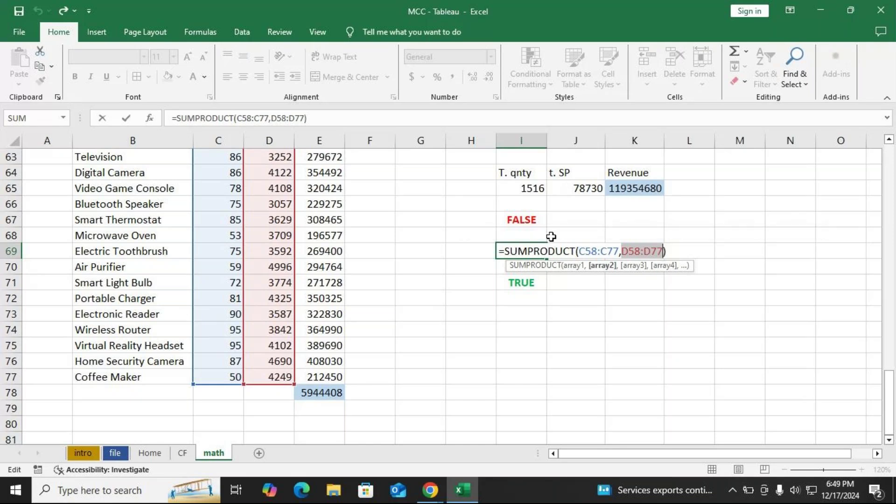
key("Escape")
key("Return")
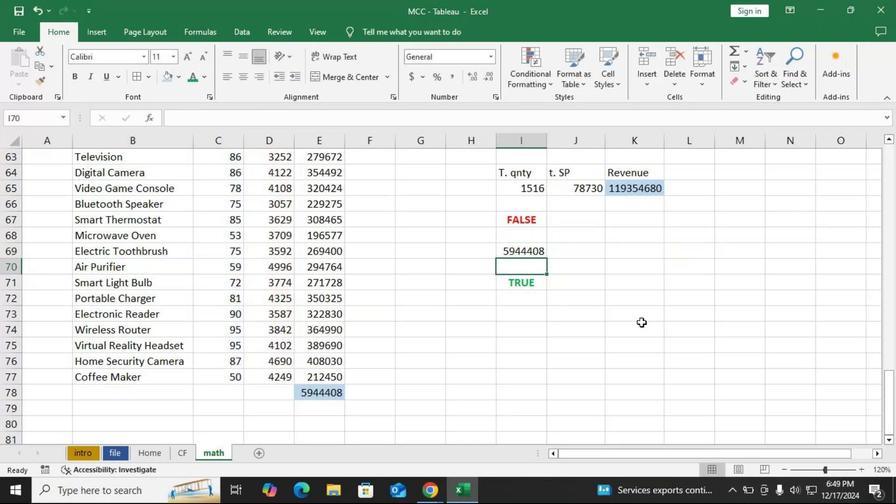
left_click(516, 282)
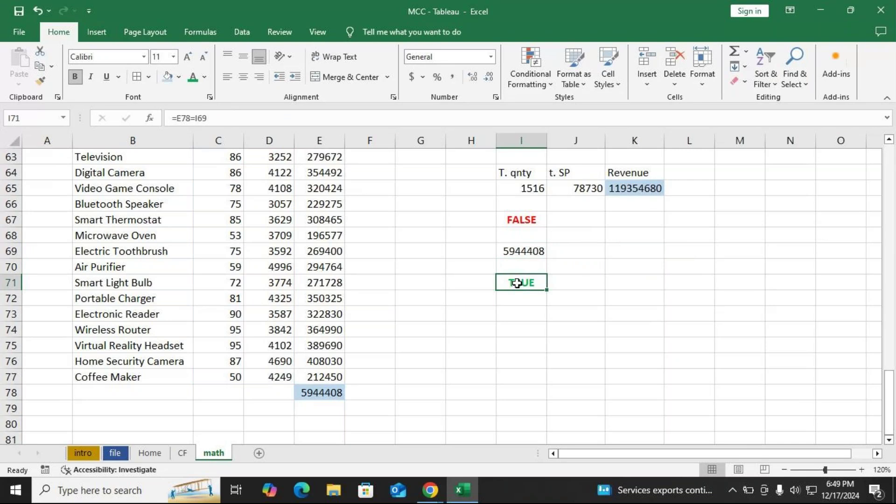
- Examine the formula in I71 that compares E78 with I69
double_click(516, 283)
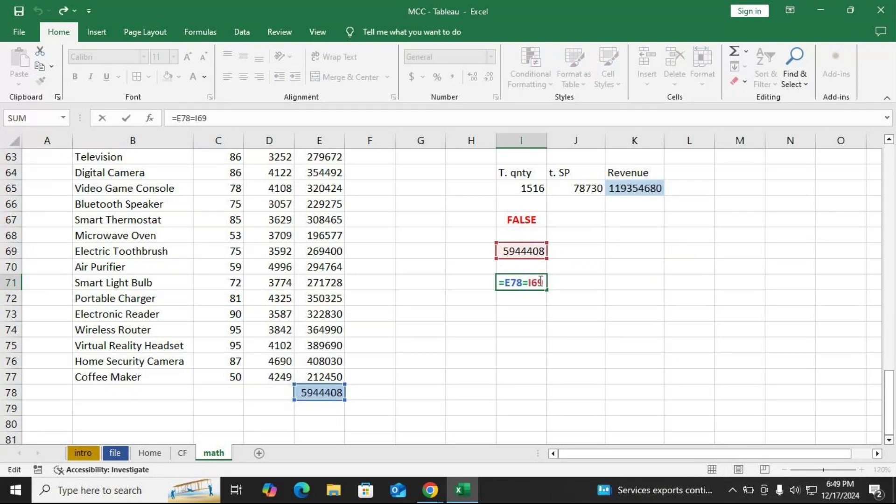
key("Return")
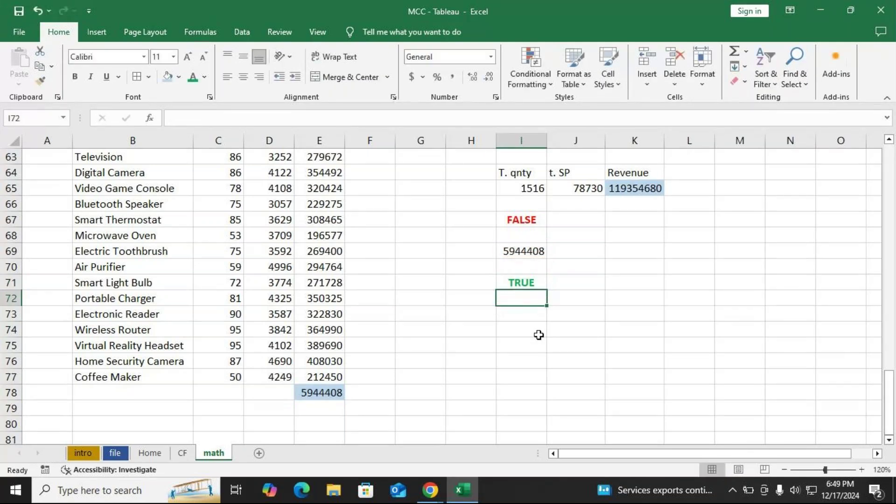
key("alt")
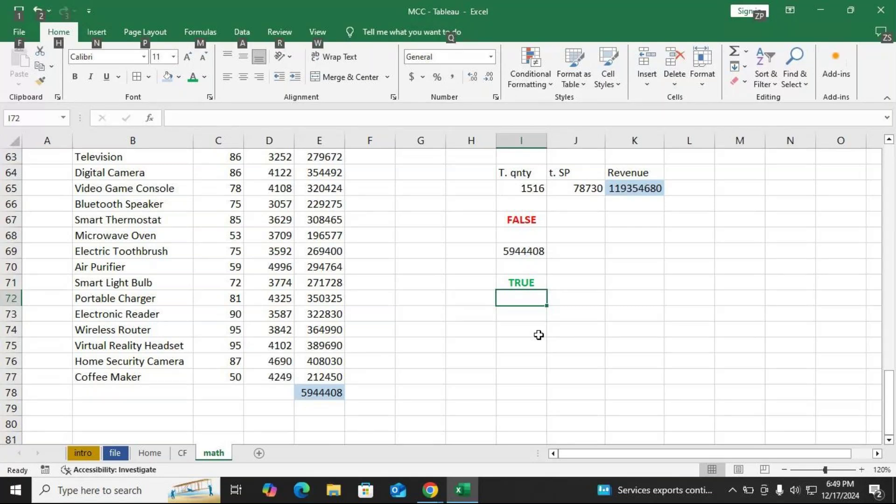
key("alt+Tab")
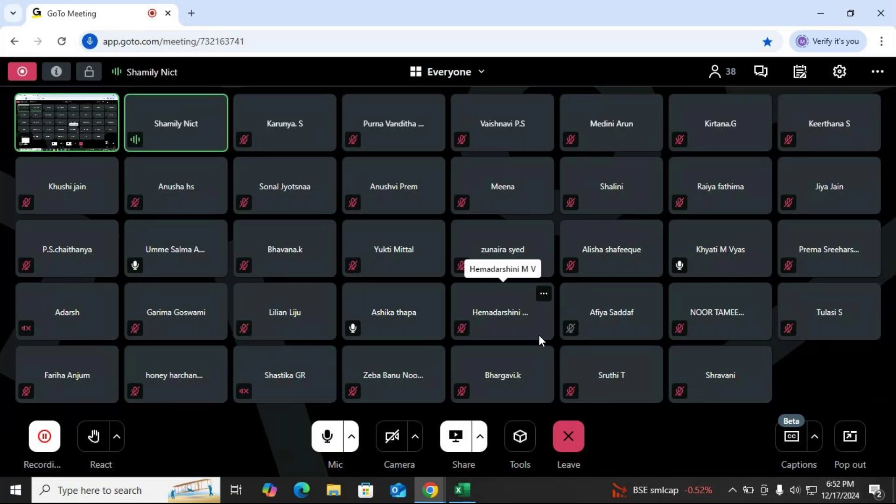
key("alt+Tab")
- Copy the Product column with its header, B57:B77, to a new table starting at B80
scroll(226, 367, "up", 2)
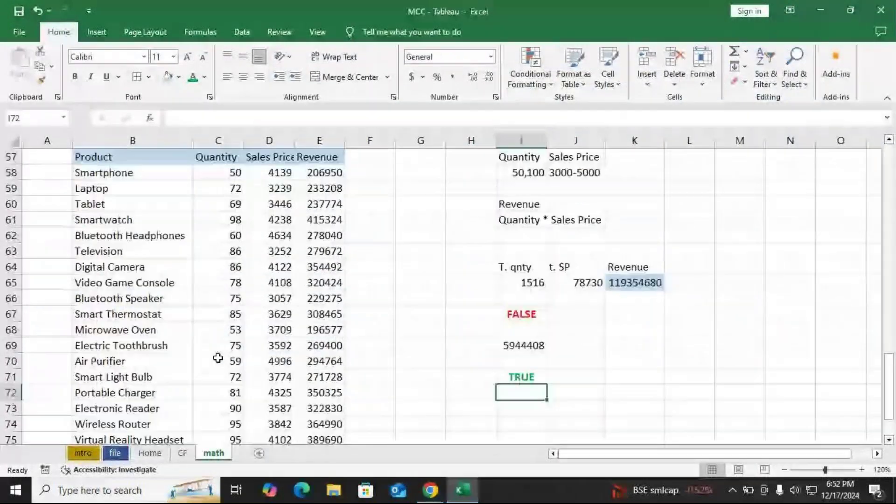
left_click_drag(124, 157, 144, 389)
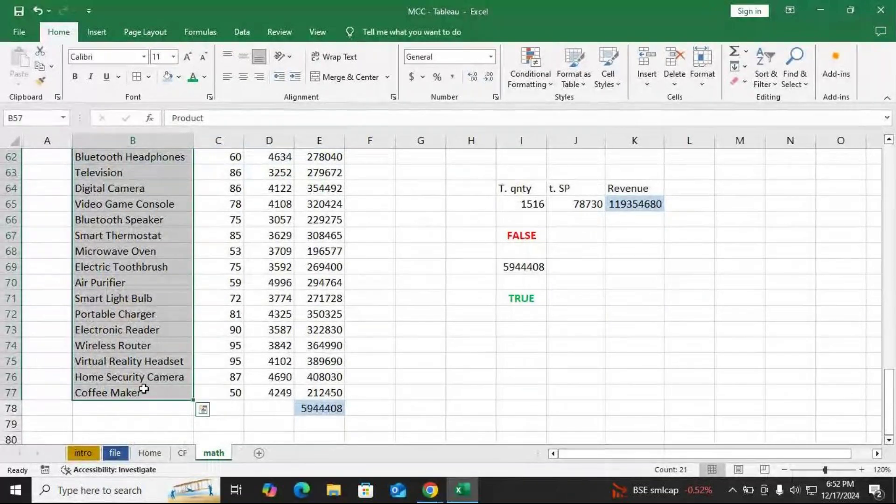
key("ctrl+c")
scroll(128, 330, "down", 5)
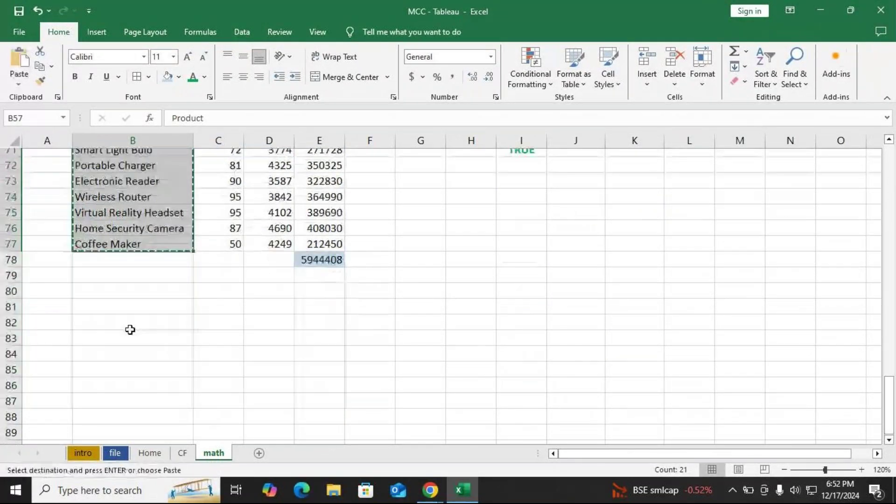
left_click(122, 209)
key("ctrl+v")
- Add the headers COGS in C80 and Revenue in D80 beside the new Product column
left_click(231, 207)
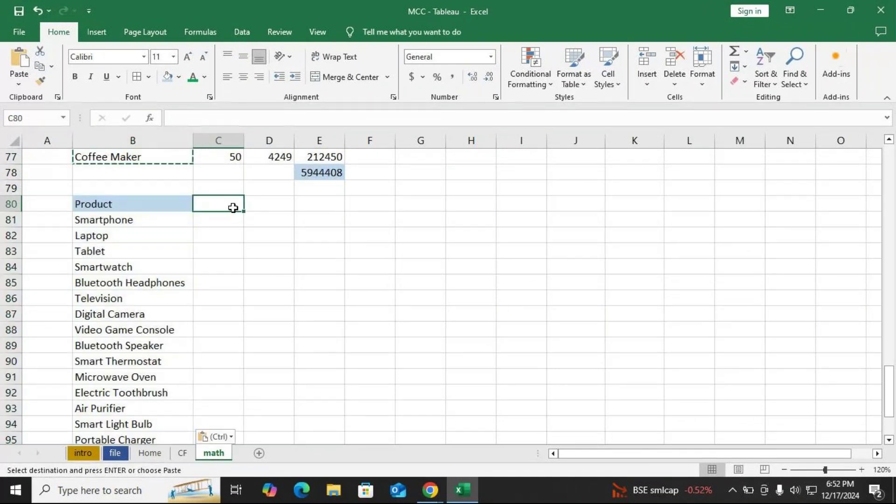
type("RE")
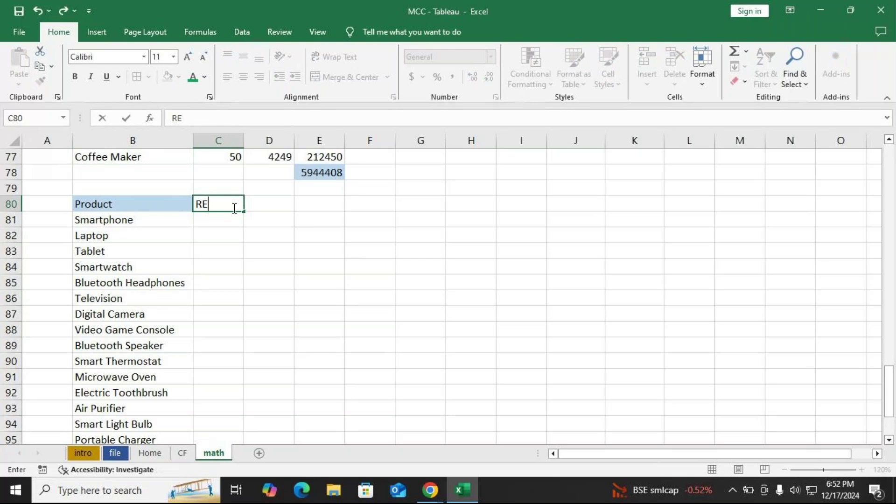
key("BackSpace")
key("BackSpace")
type("COGS")
key("Tab")
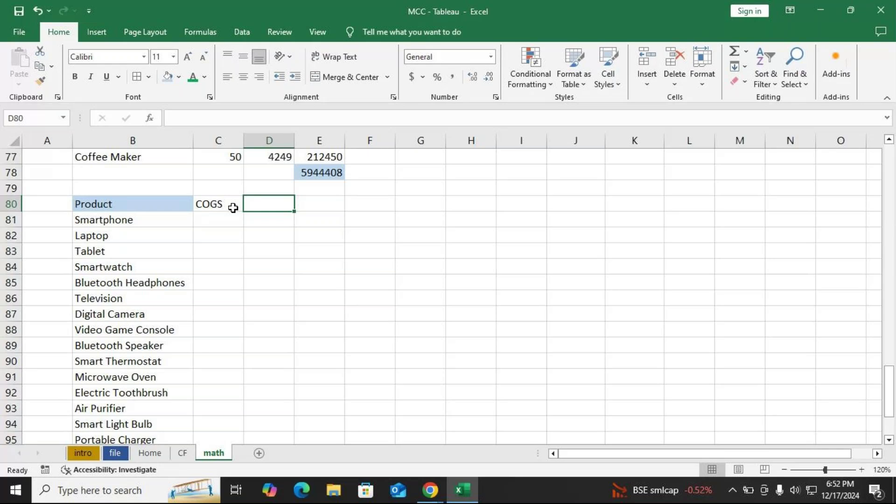
type("Re")
type("v")
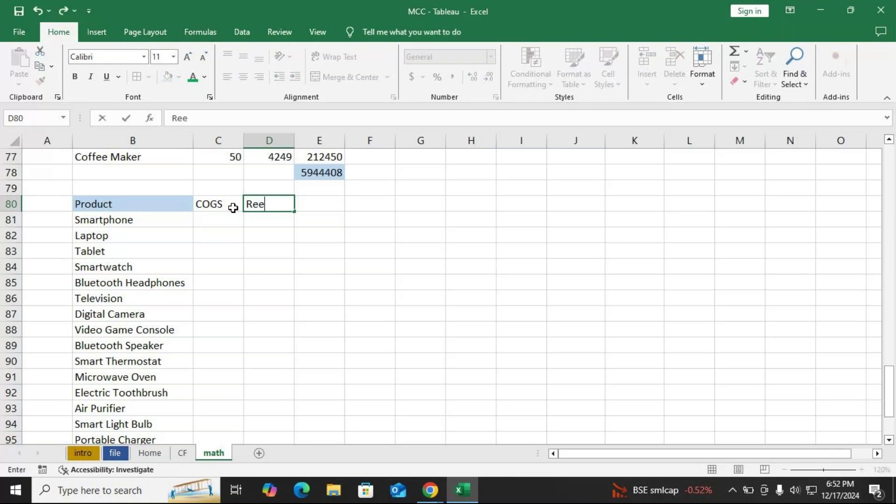
type("enue")
key("Return")
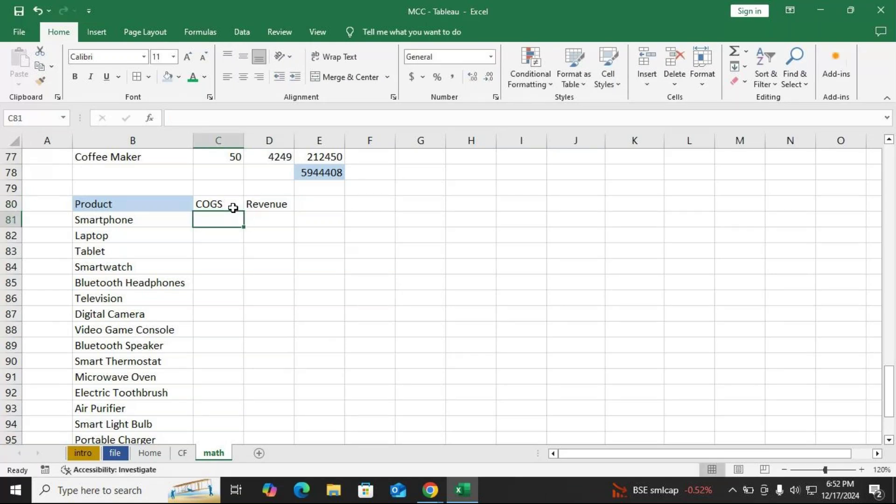
- Copy the COGS and Revenue headers from C80:D80 to I80:J80
left_click_drag(222, 204, 258, 204)
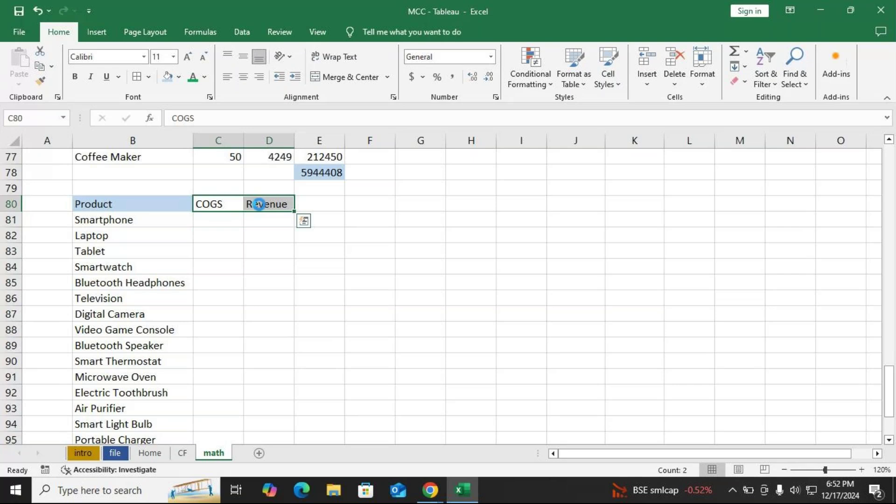
key("ctrl+c")
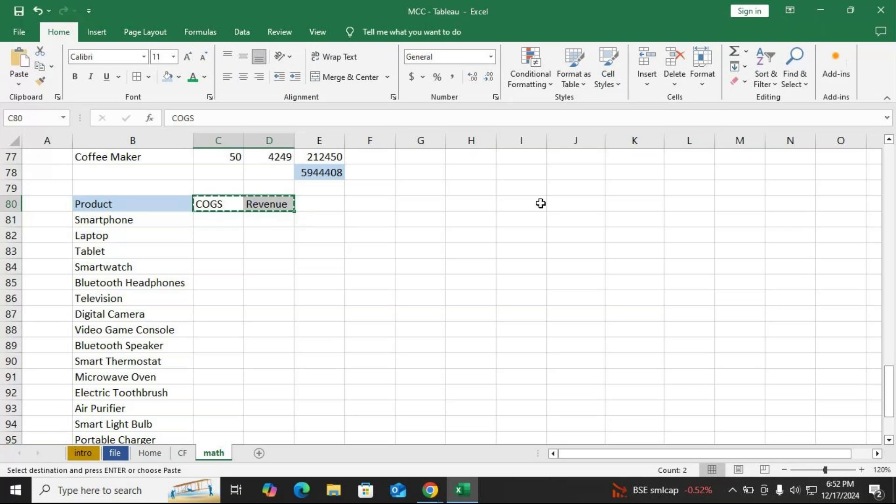
left_click(540, 203)
key("ctrl+v")
- Enter =RANDBETWEEN(500,1000) in C81 and fill it down the COGS column for all products
left_click(216, 217)
type("C")
key("BackSpace")
type("=")
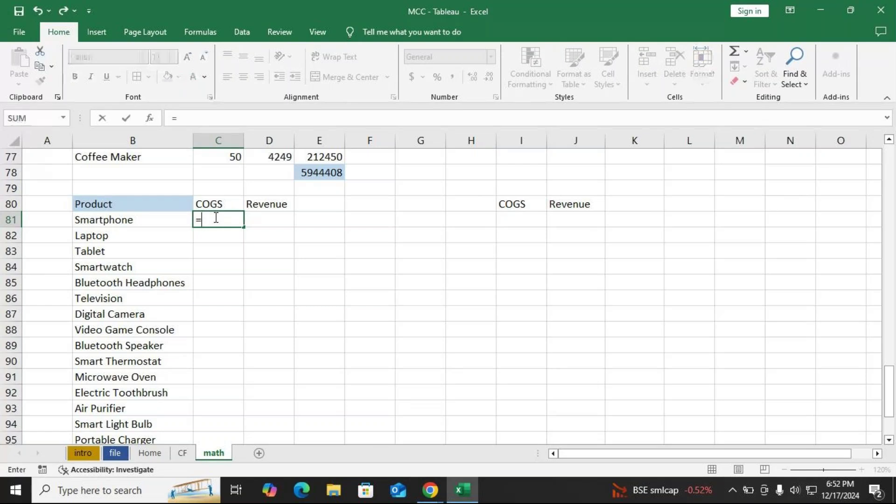
type("ran")
key("Down")
key("Tab")
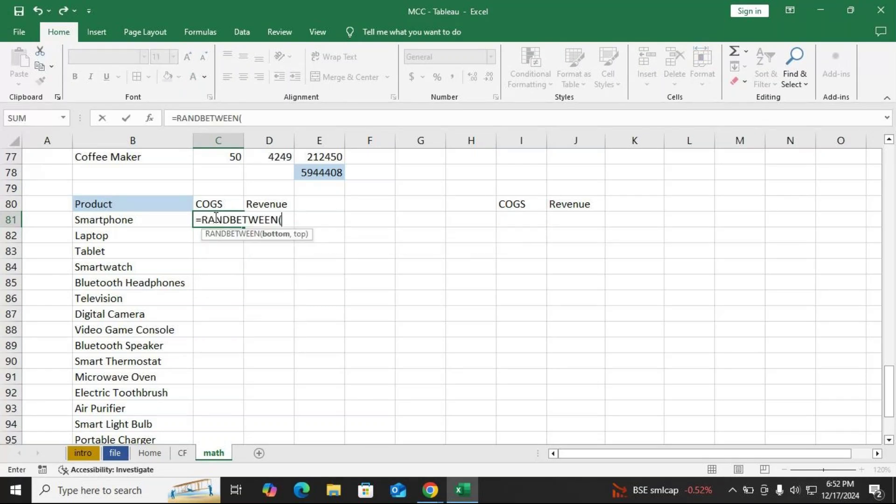
type("500,")
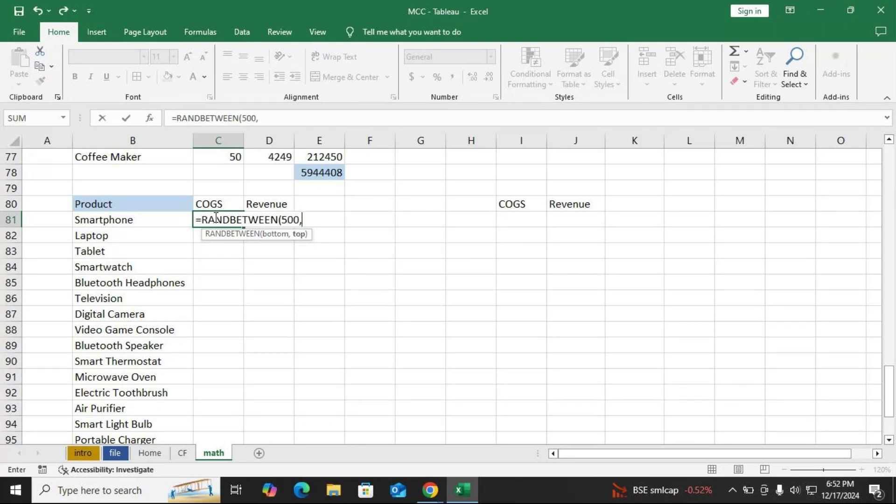
type("1000)")
key("Return")
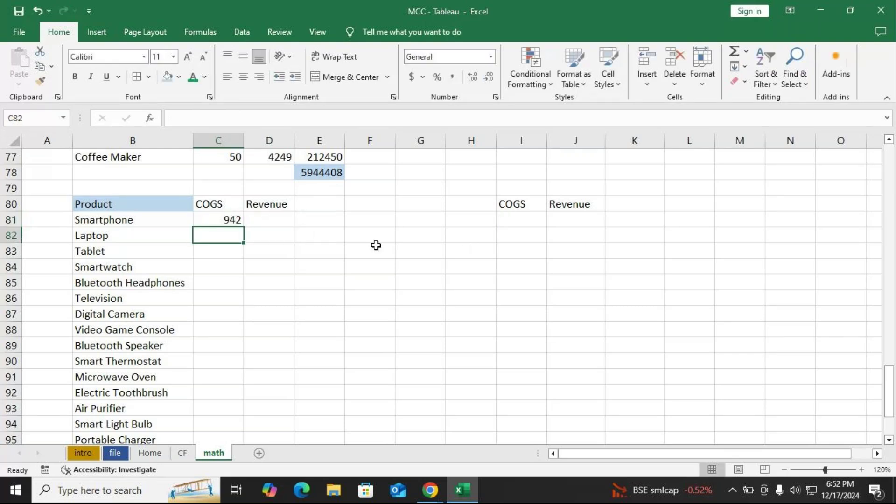
left_click(215, 221)
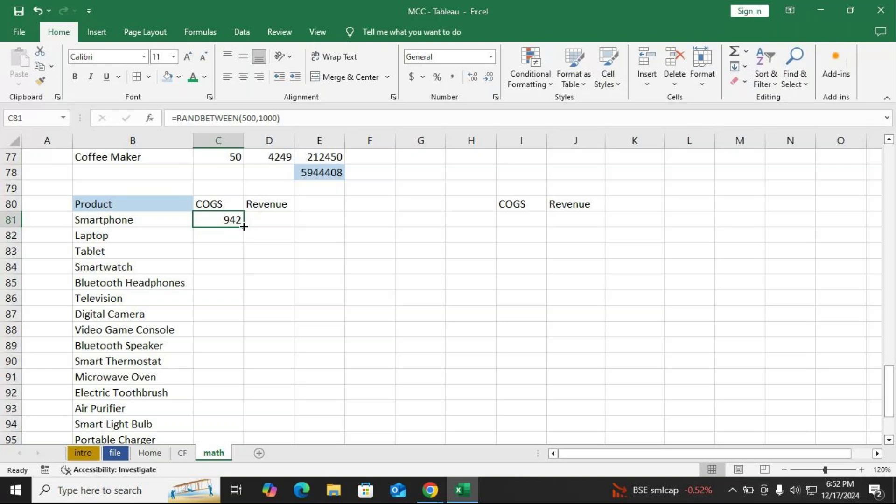
double_click(244, 226)
- Note the COGS value range as 500-1000 in I81
left_click(520, 222)
type("500-10")
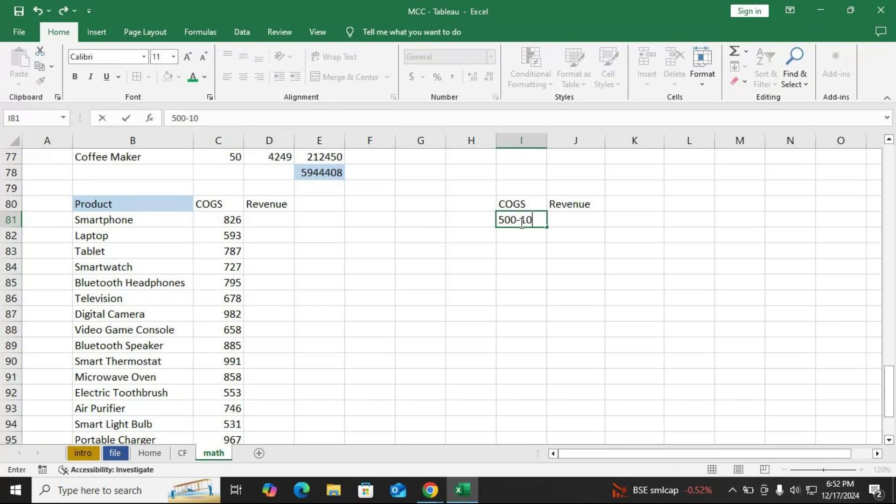
type("0")
key("Return")
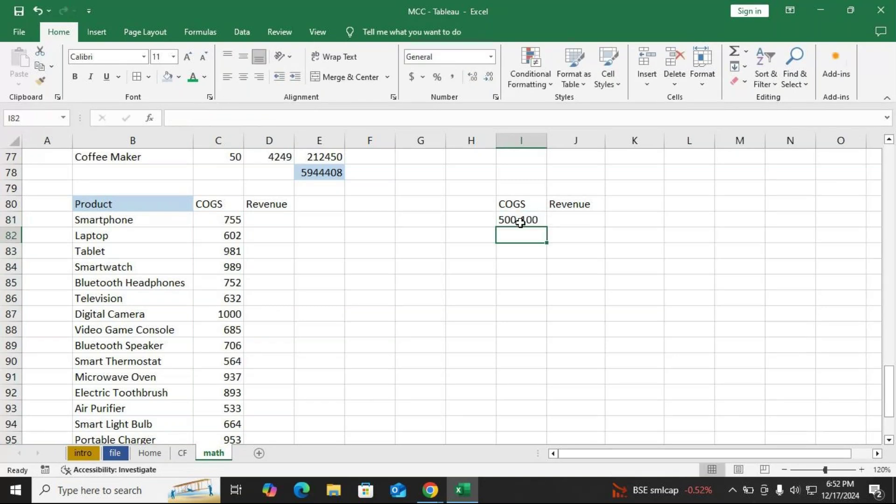
left_click(519, 222)
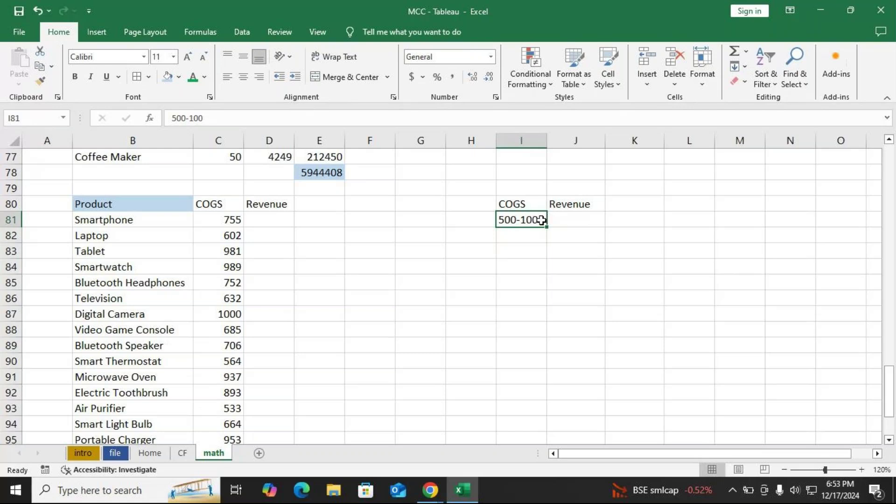
double_click(541, 221)
type("0")
key("Return")
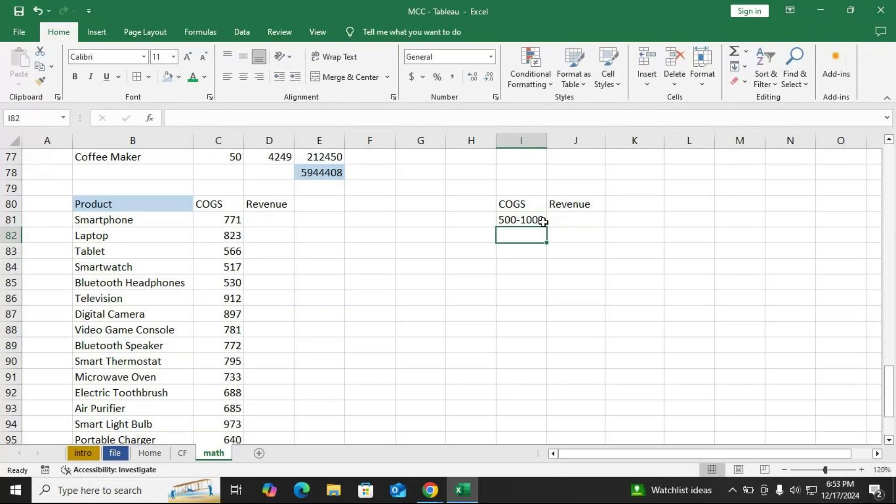
- Enter =RANDBETWEEN(800,1500) in D81 as the Smartphone's revenue
left_click(269, 218)
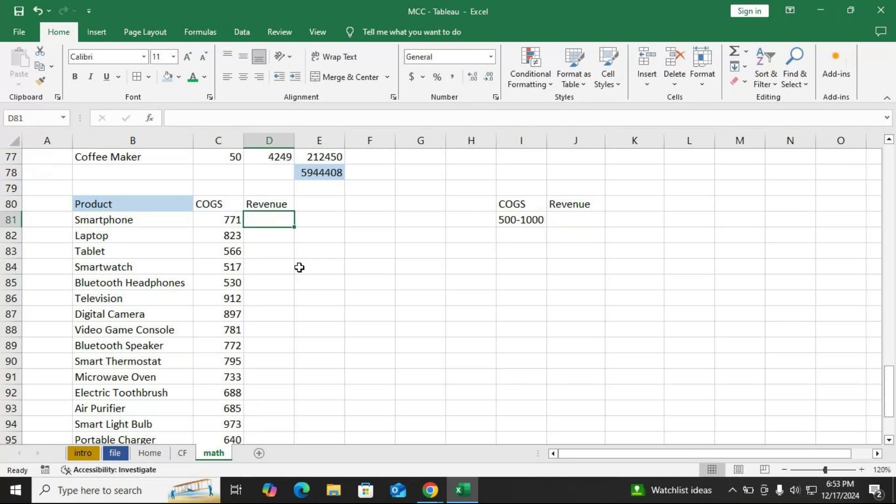
type("=")
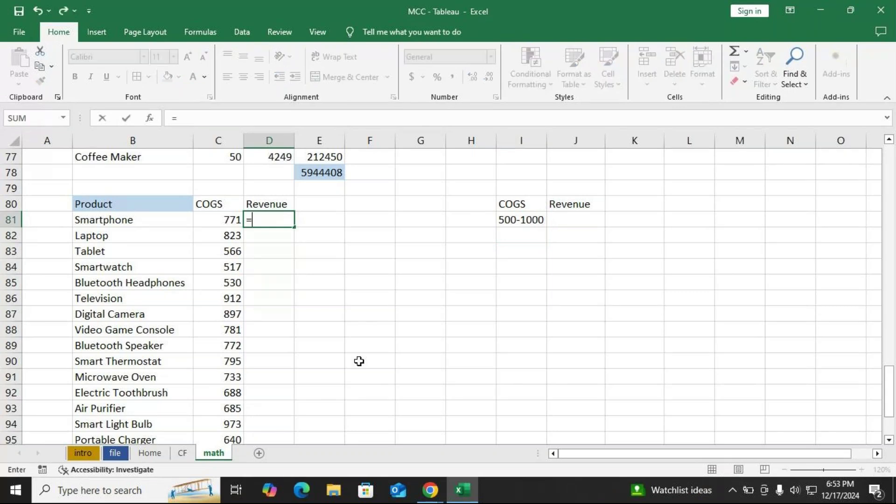
type("ran")
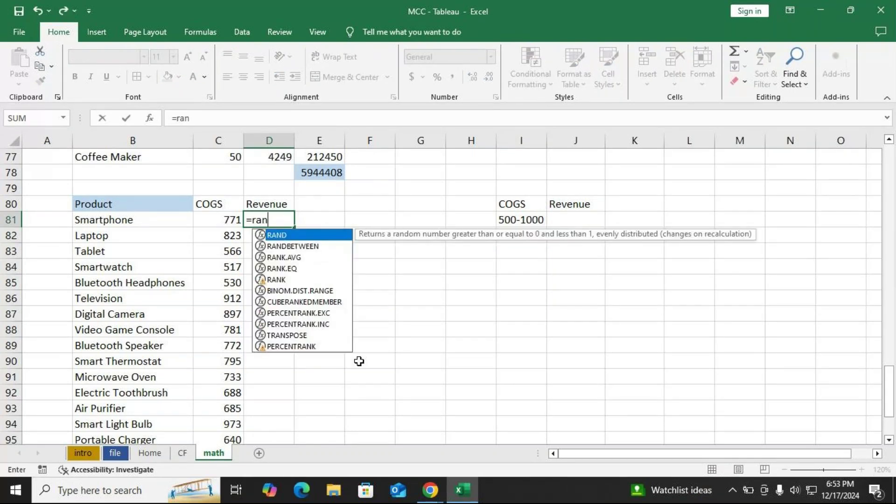
key("Left")
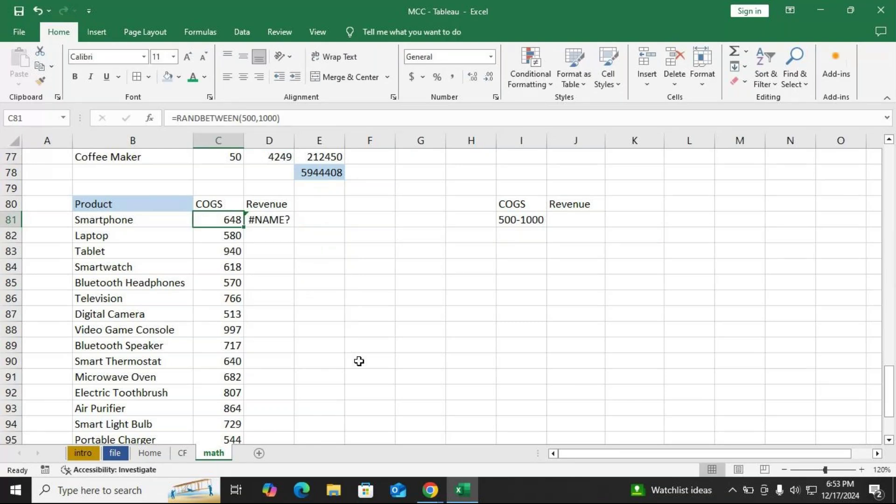
key("Right")
key("F2")
key("BackSpace")
key("BackSpace")
type("a")
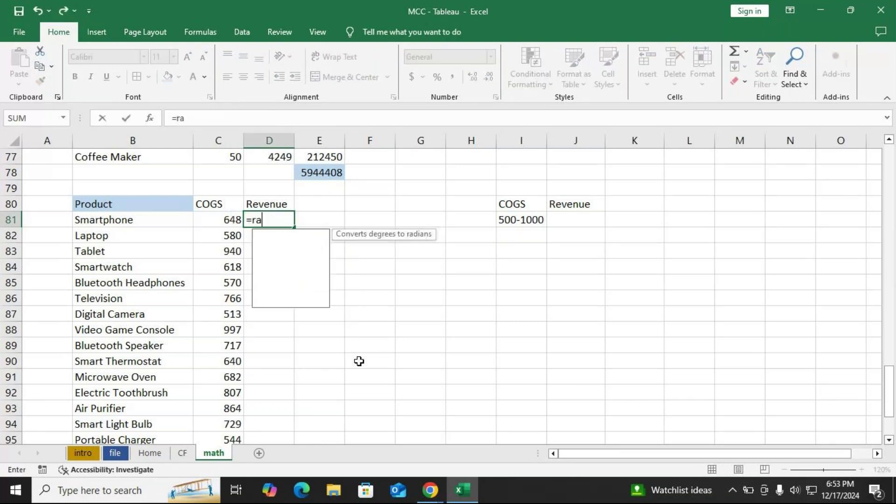
key("Down")
key("Down")
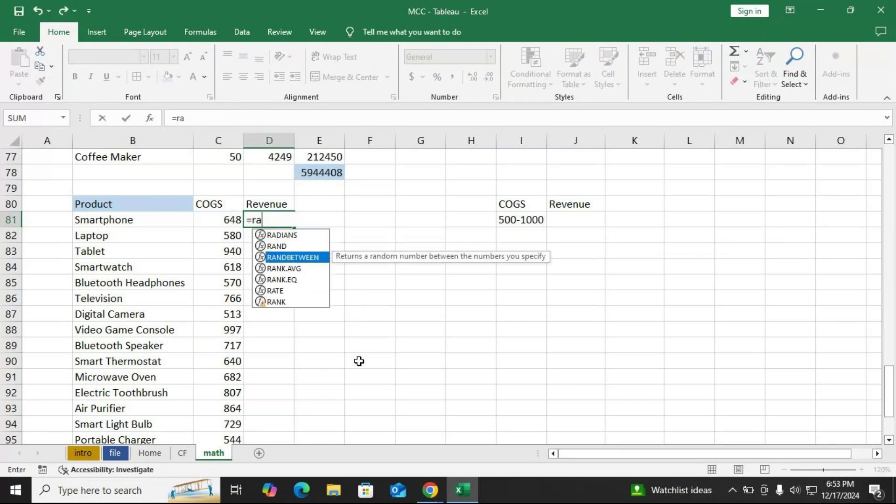
key("Tab")
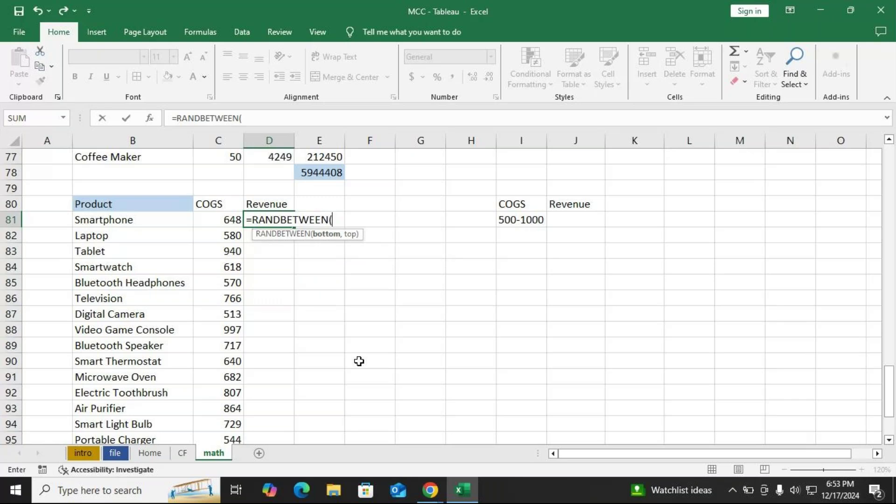
type("800,15")
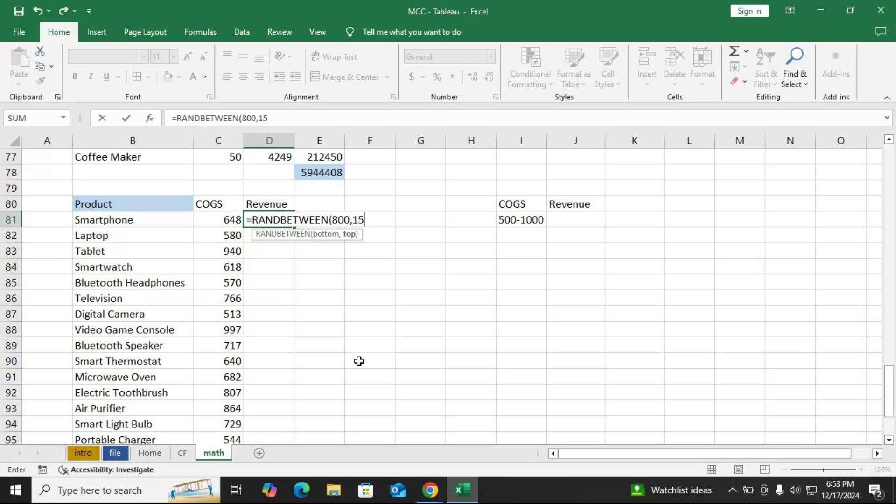
type("00")
- Note the Revenue value range as 800-1500 in J81
left_click(572, 220)
type("8")
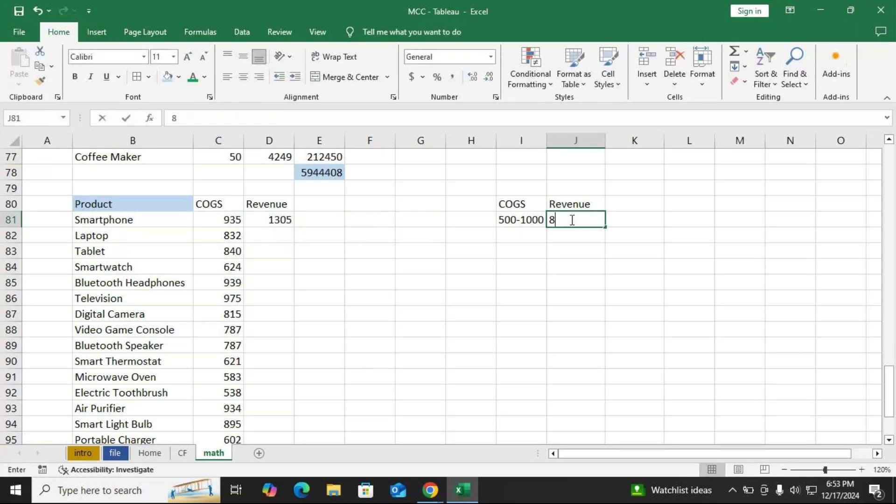
type("00-15")
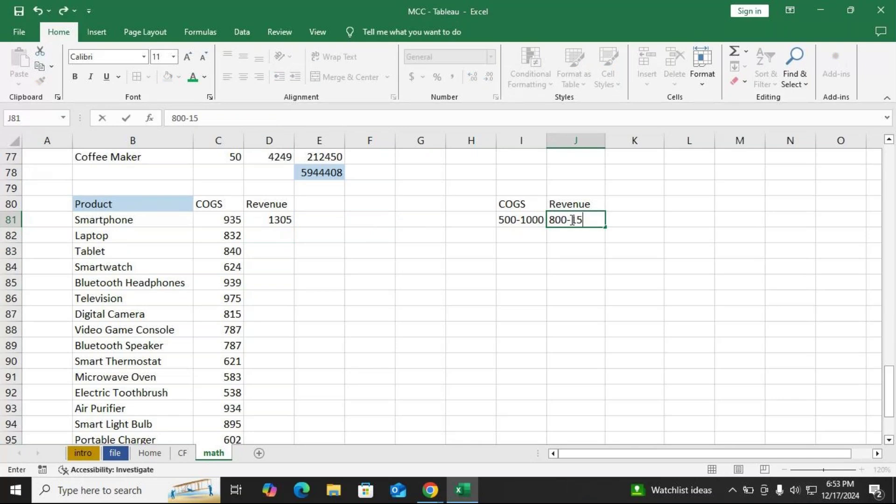
type("00")
key("Return")
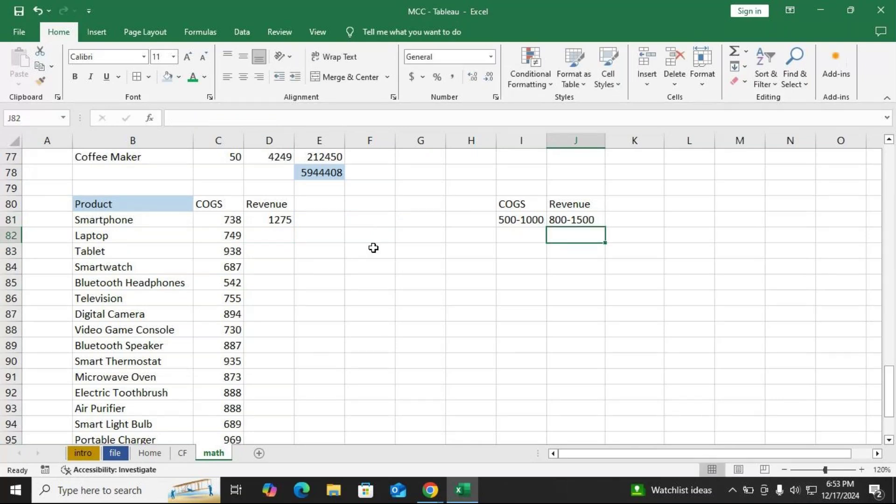
- Fill the random revenue formula from D81 down the Revenue column for all products
left_click(275, 222)
double_click(294, 228)
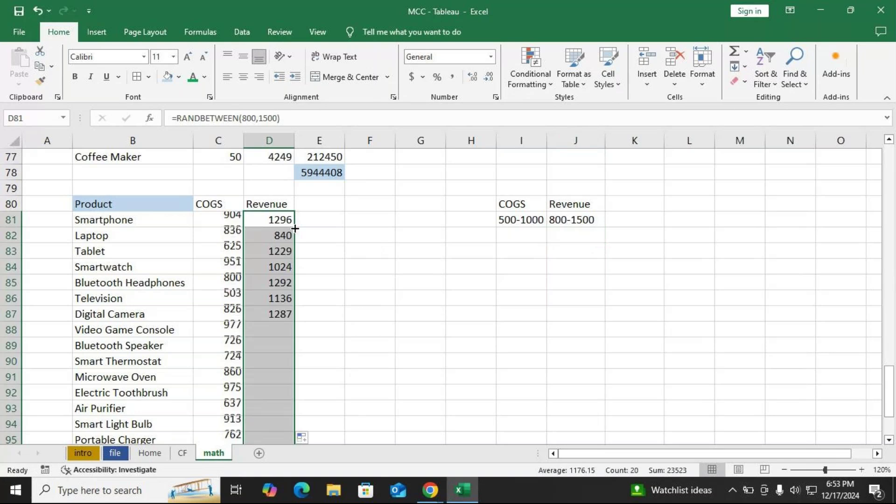
- Replace the random formulas in the COGS and Revenue columns, C81:D100, with their static values
left_click_drag(232, 220, 279, 432)
key("ctrl+c")
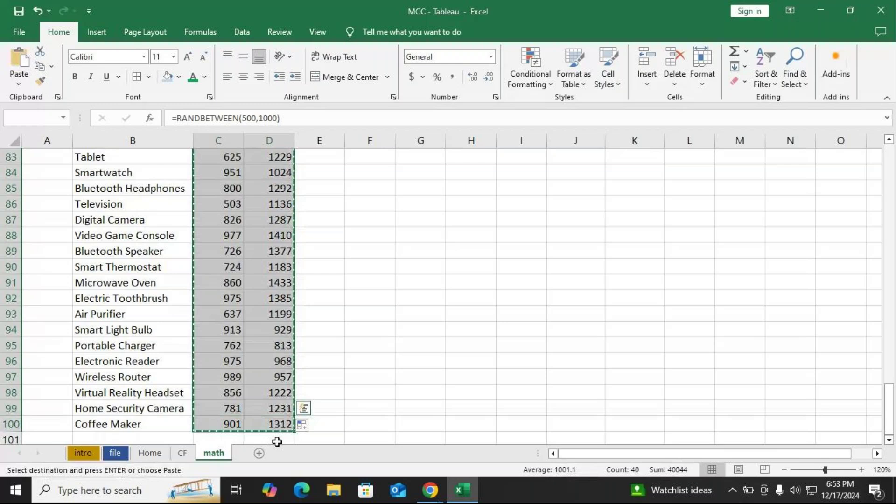
scroll(275, 441, "up", 3)
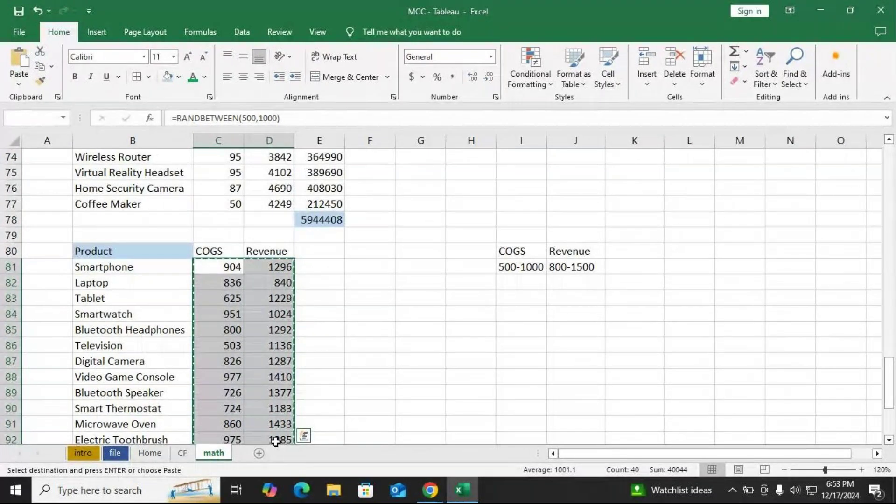
key("ctrl+alt+v")
key("Down")
key("Down")
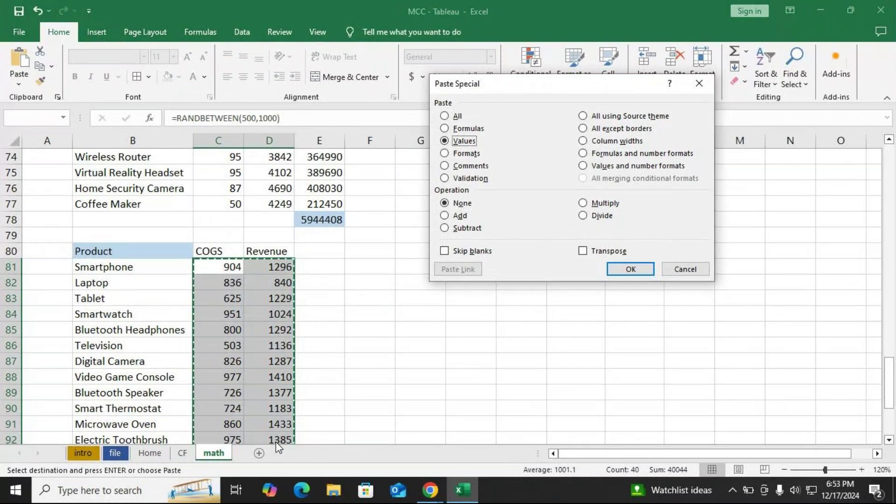
key("Return")
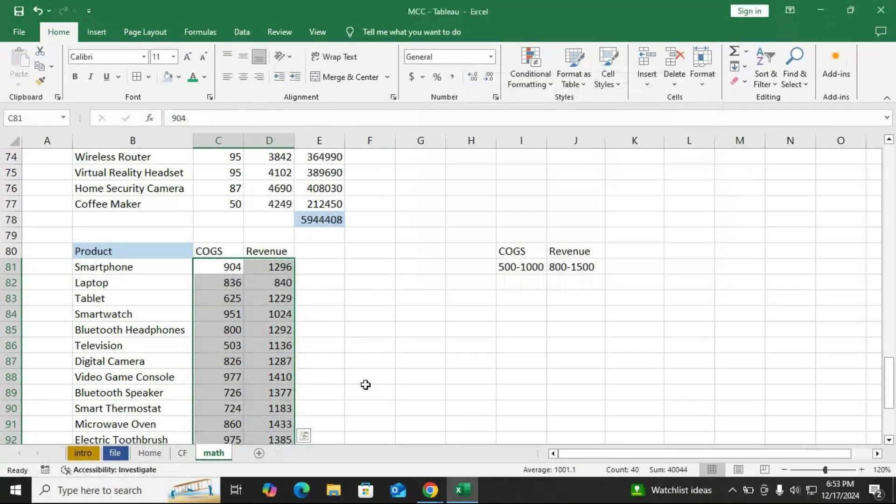
- Copy the Product header's formatting to the COGS and Revenue headers and add a Profit header in E80
left_click(163, 250)
left_click(40, 82)
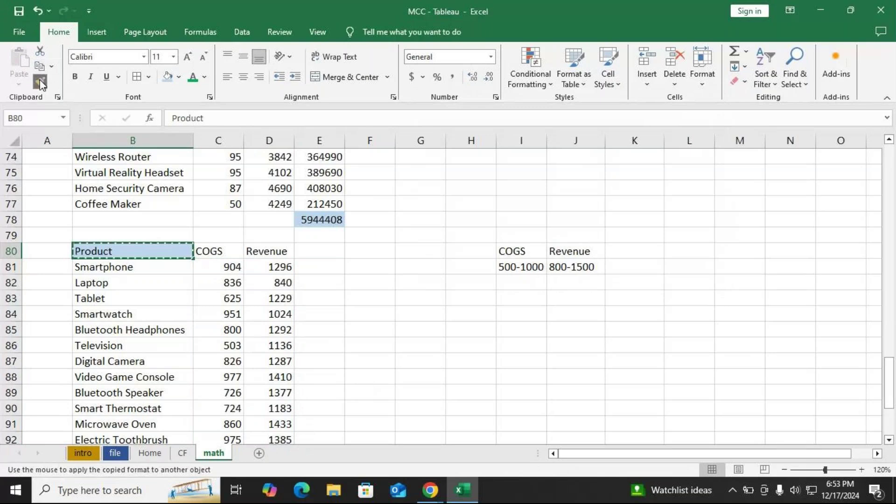
left_click_drag(195, 249, 268, 249)
left_click(335, 252)
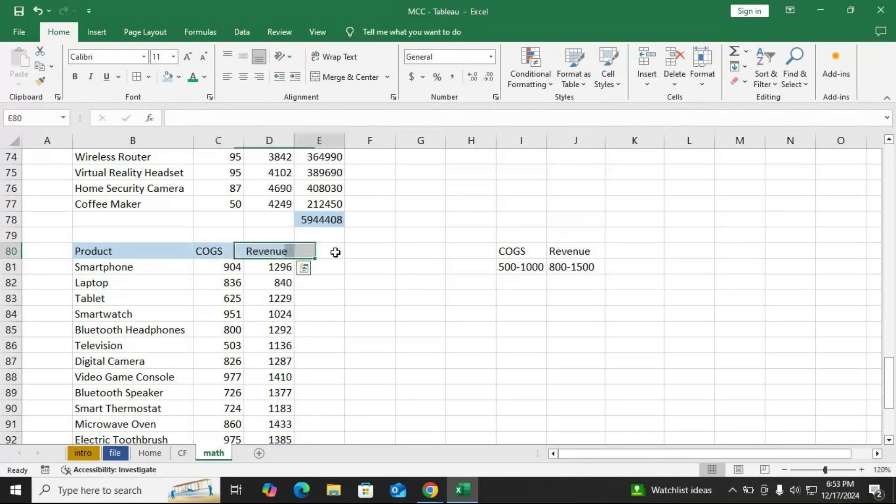
type("Profi")
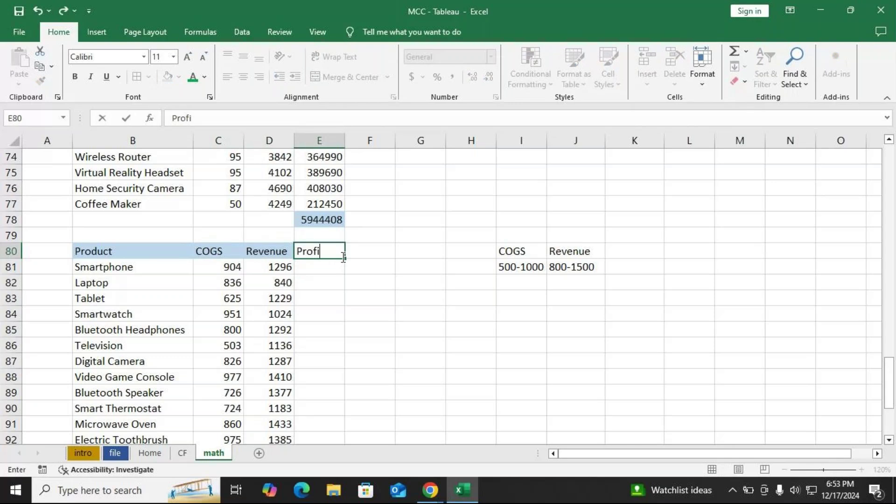
type("t")
key("Return")
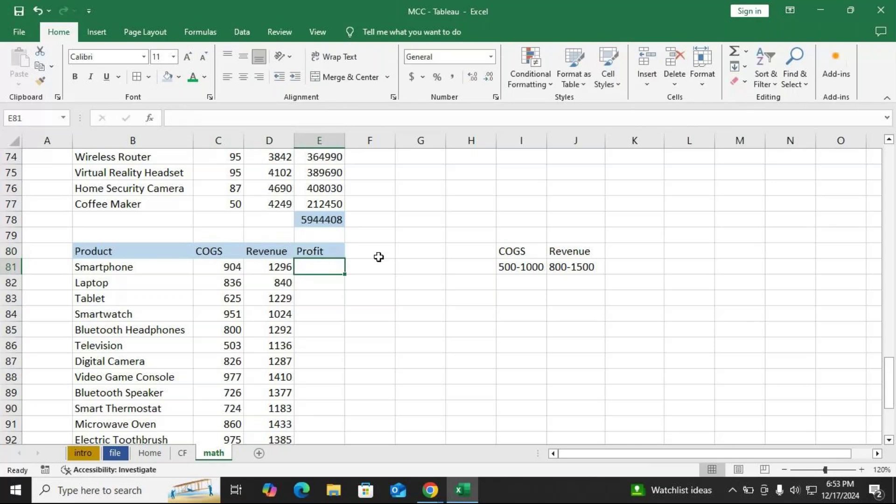
- Apply all borders to the whole Product, COGS, Revenue and Profit table starting at row 80
scroll(386, 256, "down", 1)
scroll(386, 257, "up", 1)
scroll(386, 257, "down", 1)
left_click(115, 237)
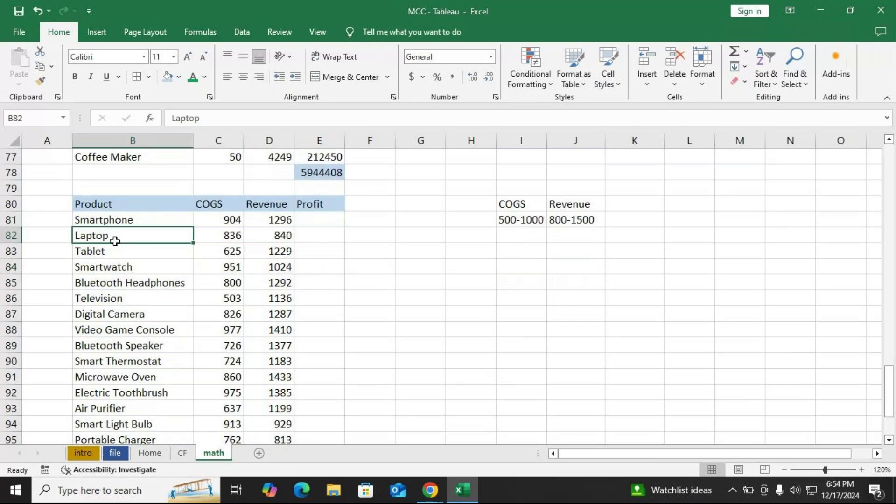
key("ctrl+a")
key("alt+h")
key("b")
key("a")
- Apply all borders to the product revenue table above, including its total in row 78
scroll(197, 193, "up", 2)
left_click(197, 192)
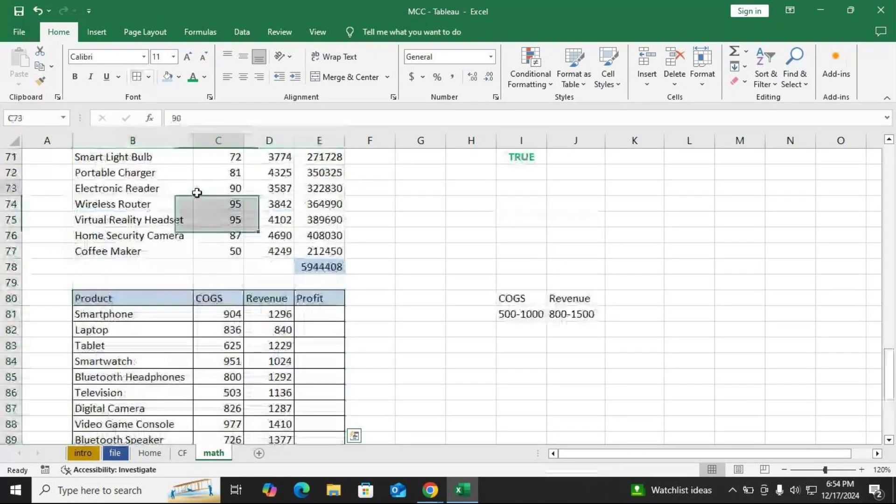
key("ctrl+a")
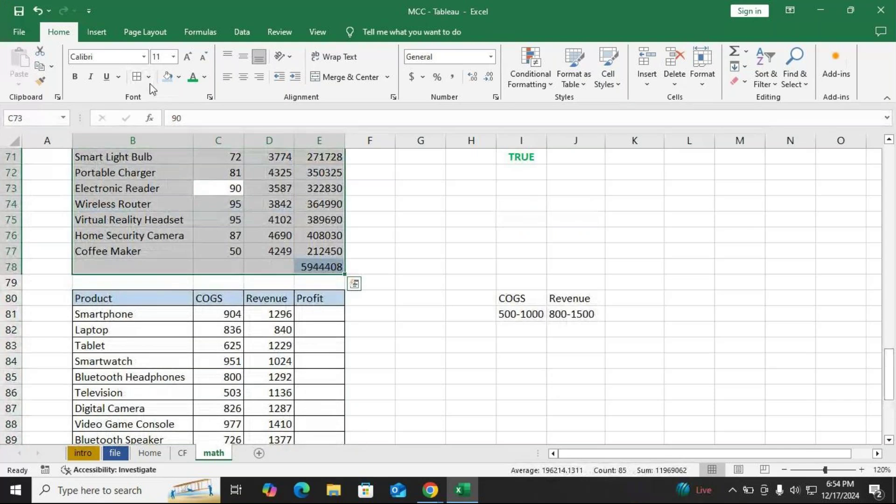
scroll(310, 283, "down", 1)
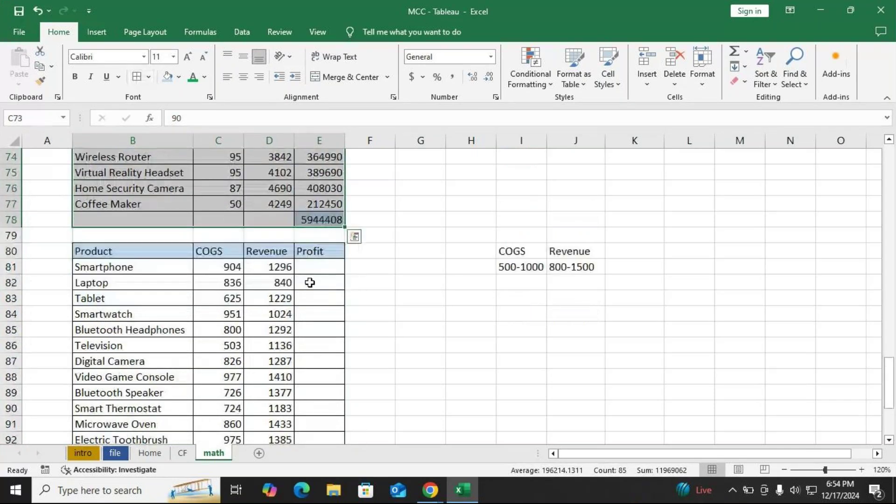
left_click(314, 268)
scroll(334, 257, "down", 1)
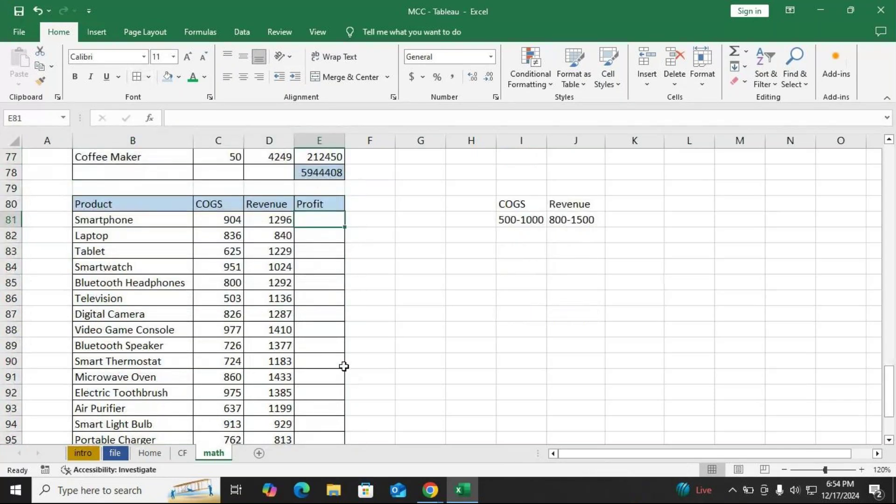
scroll(342, 359, "down", 1)
scroll(506, 252, "down", 1)
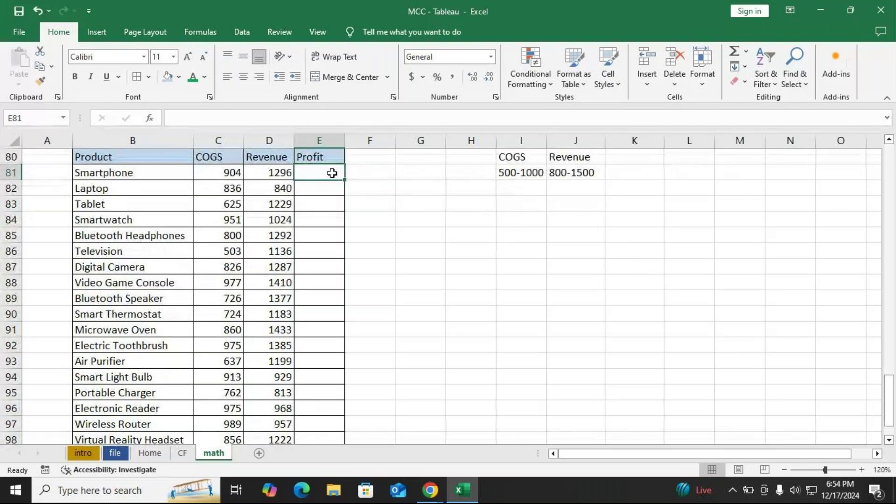
key("alt+Tab")
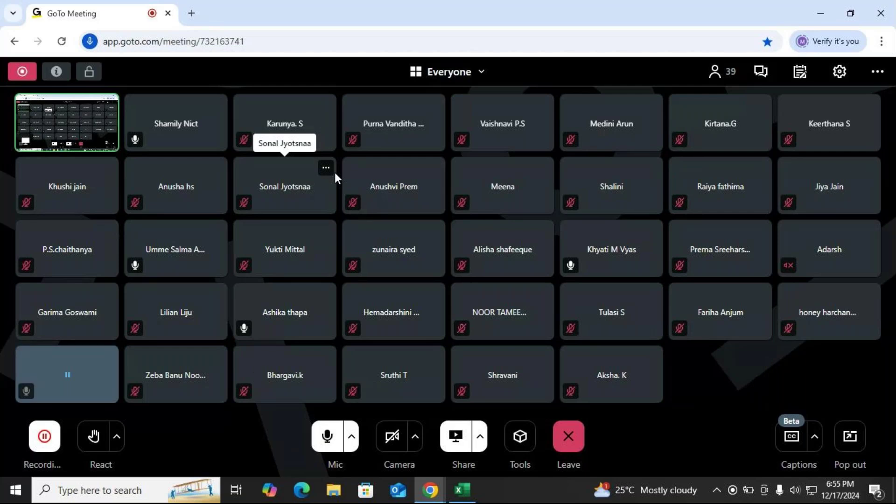
key("alt+Tab")
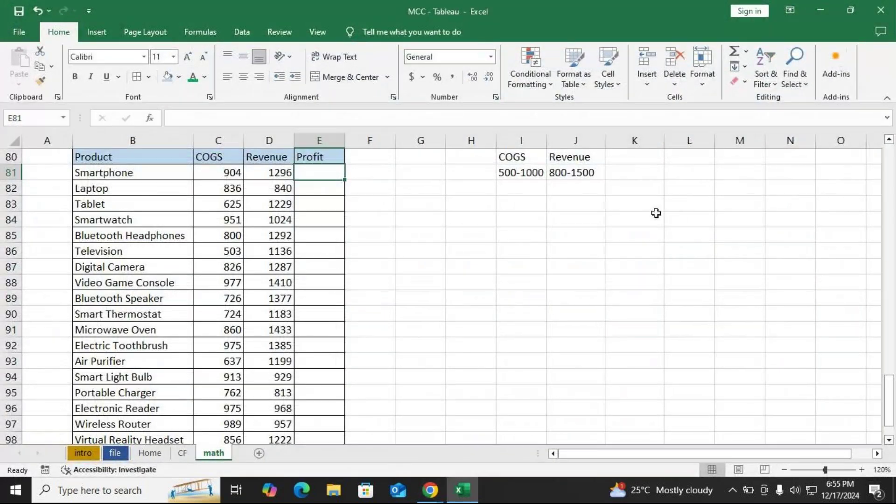
- Note addition in L83 with its function SUM in M83
left_click(678, 204)
type("addition")
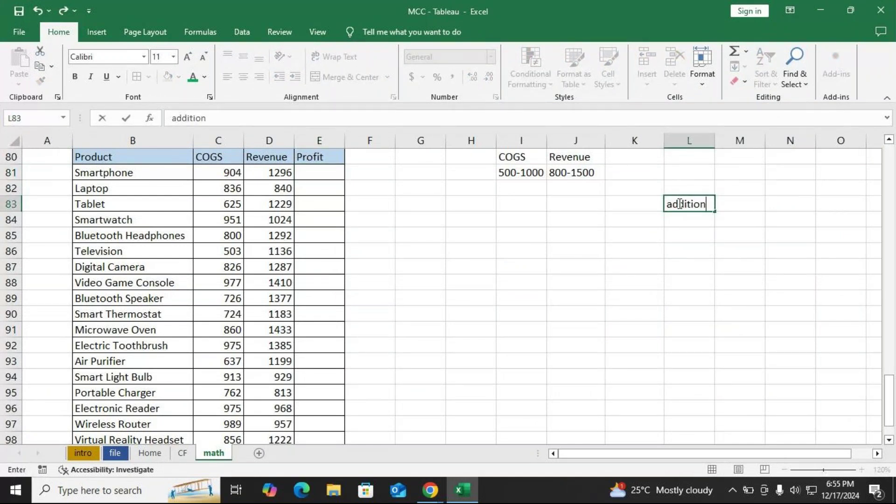
key("Tab")
type("S")
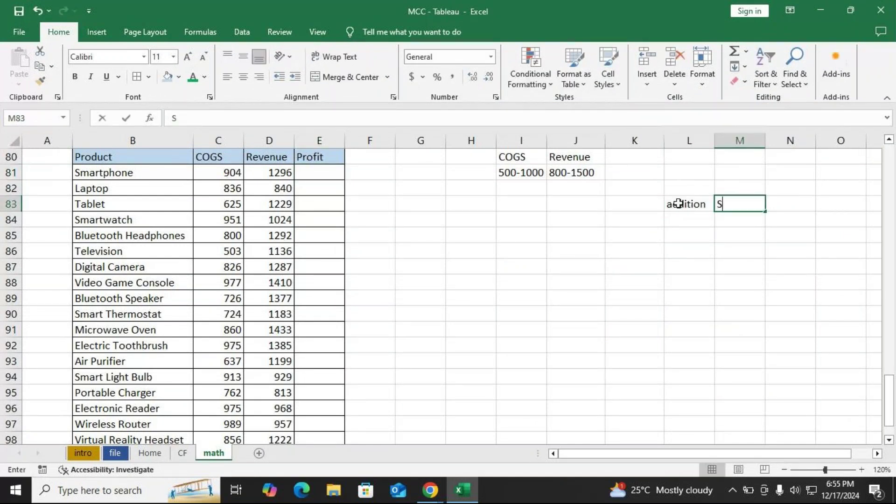
type("UM")
key("Return")
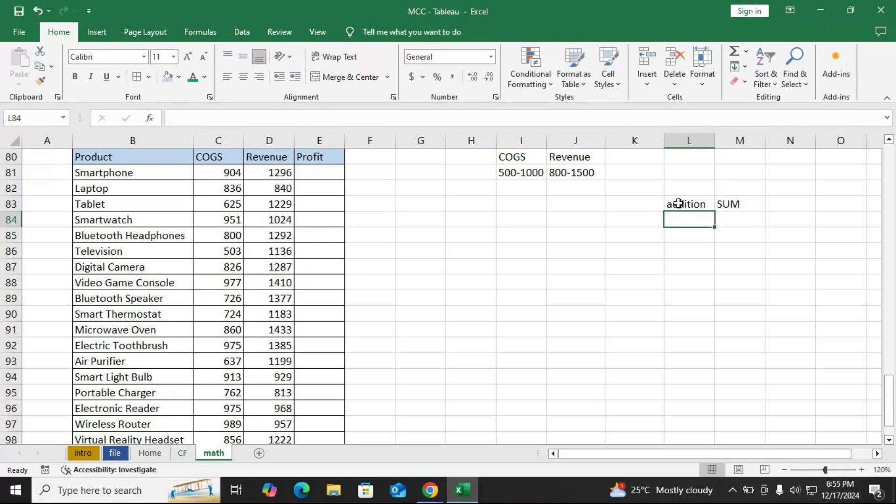
- Note Multiplication in L84 with its function PRODUCT in M84
type("Mult")
type("u")
key("BackSpace")
type("i")
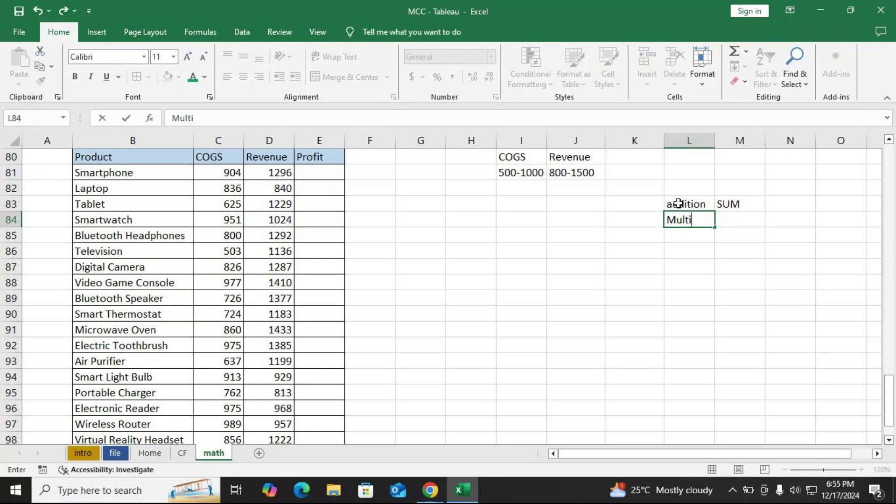
type("plication")
key("Tab")
type("PRODUCT")
key("Return")
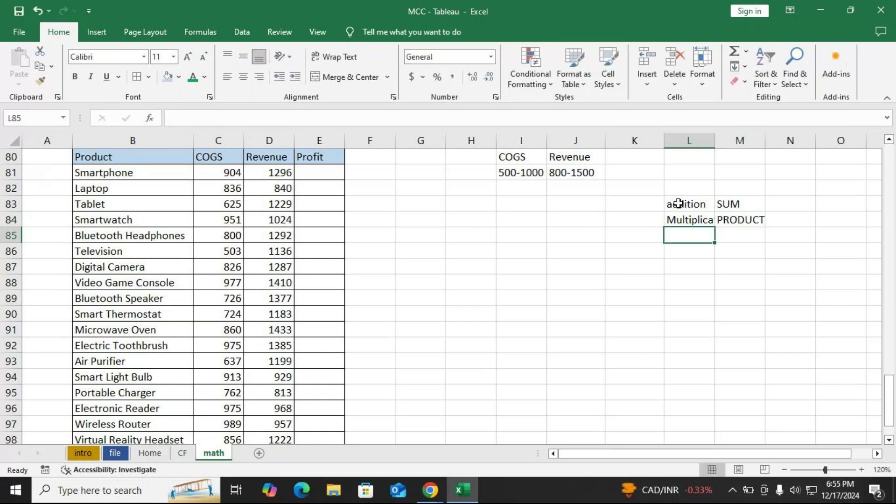
- Note Subtraction in L85 as the third operation in the list
type("S")
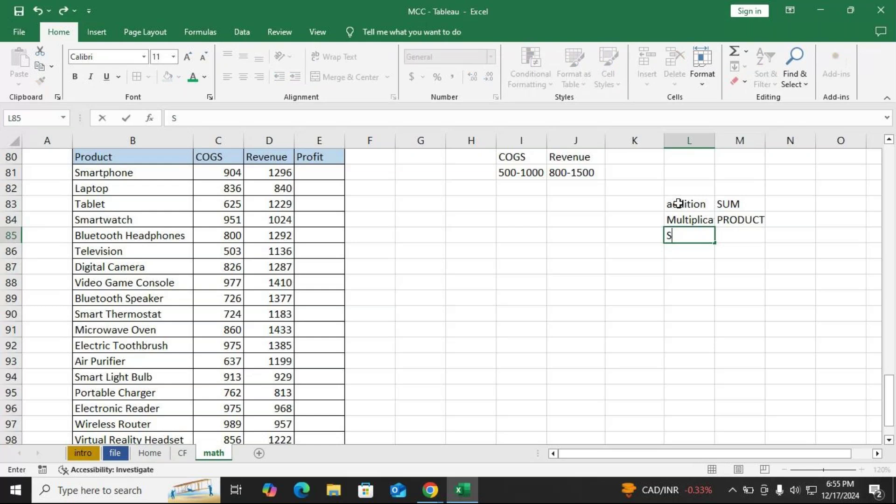
type("ubtracti")
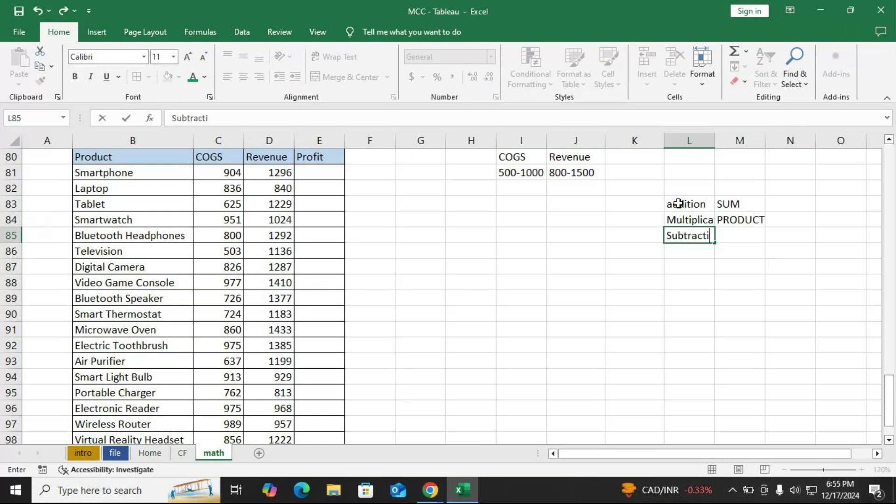
type("on")
key("Return")
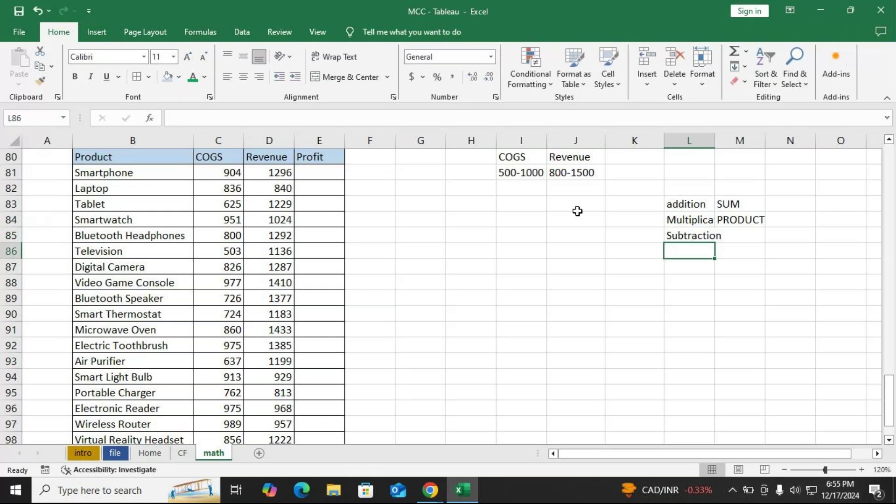
- Calculate the Smartphone's profit in E81 with the formula =D81-C81
left_click(321, 172)
type("=")
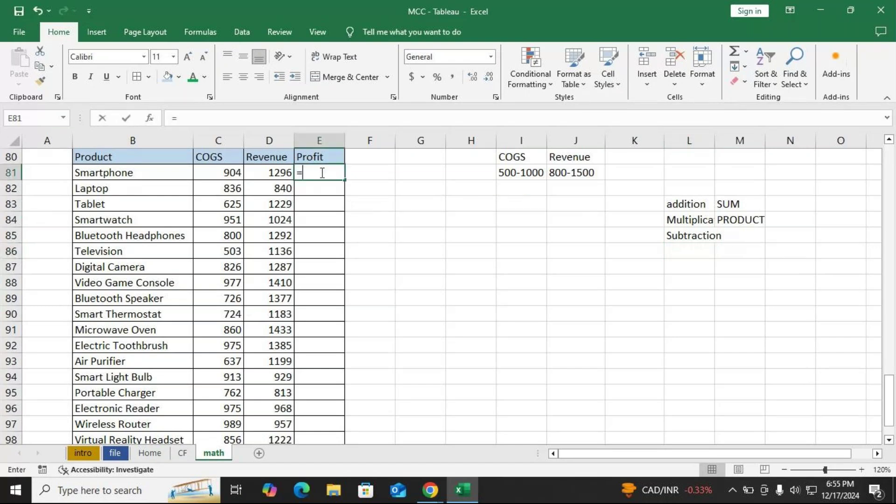
key("Left")
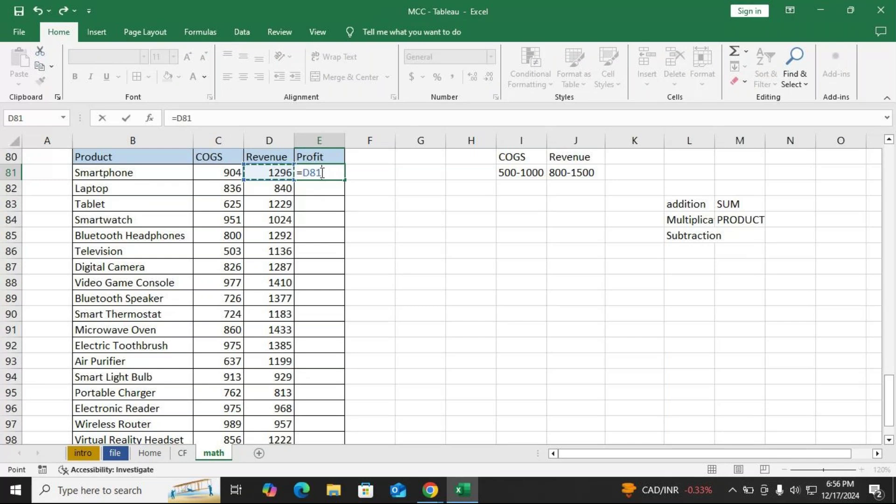
type("-")
key("Left")
key("Left")
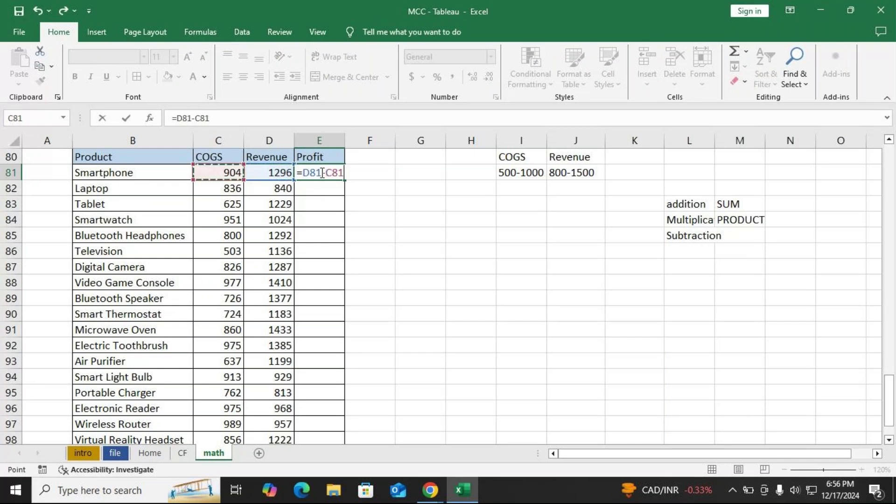
key("Return")
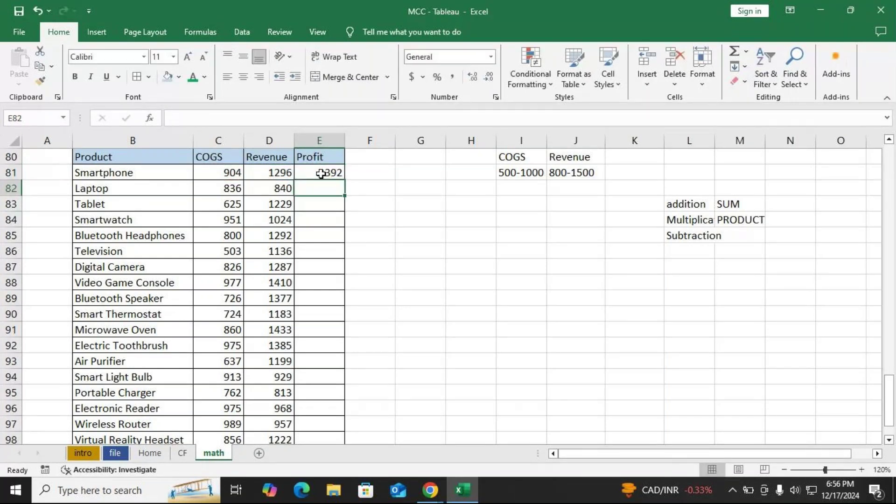
- Copy the Profit header with its formatting into H84
left_click(323, 156)
key("ctrl+c")
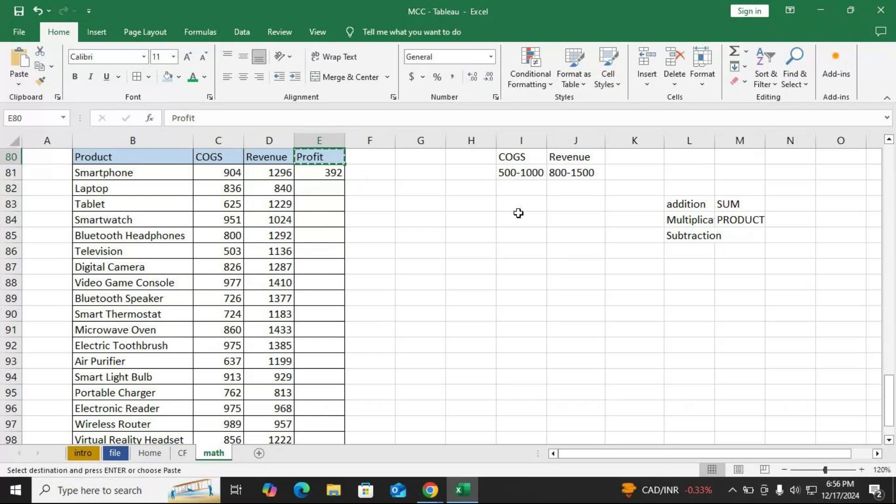
left_click(516, 221)
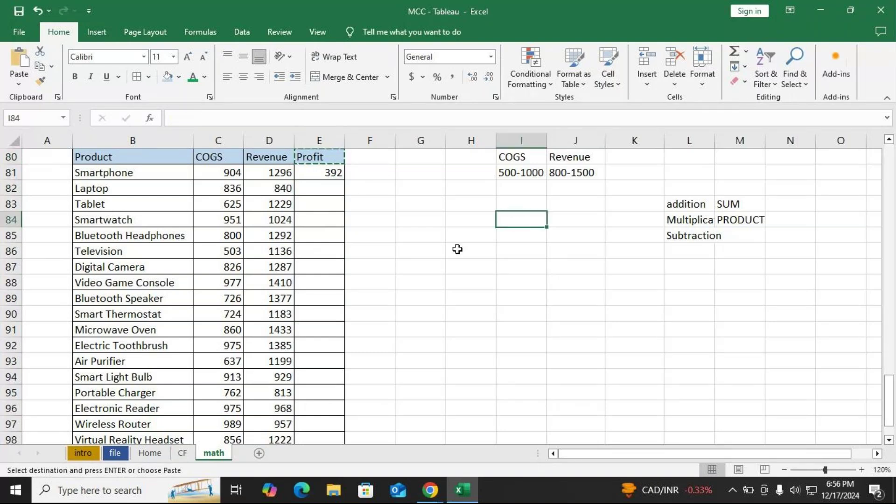
left_click(470, 224)
key("ctrl+v")
- Write the profit definition "Revenue - COGS" in I84 beside the Profit label
left_click(517, 220)
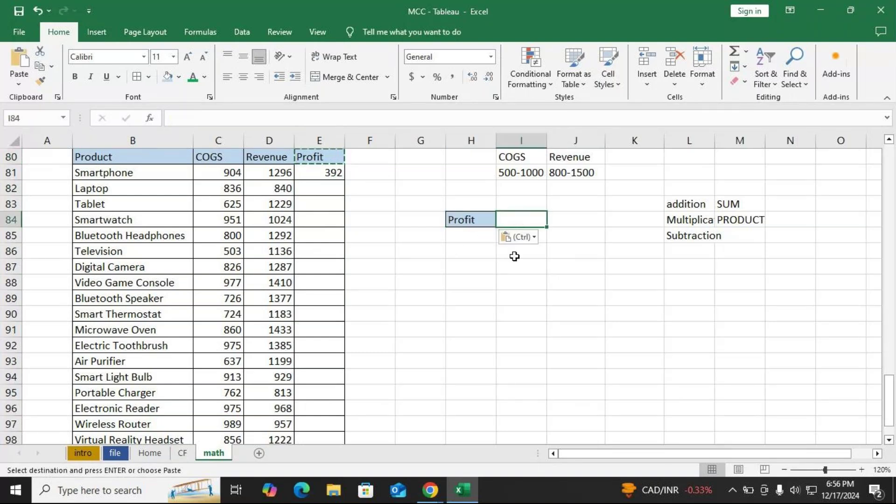
type("Revenu")
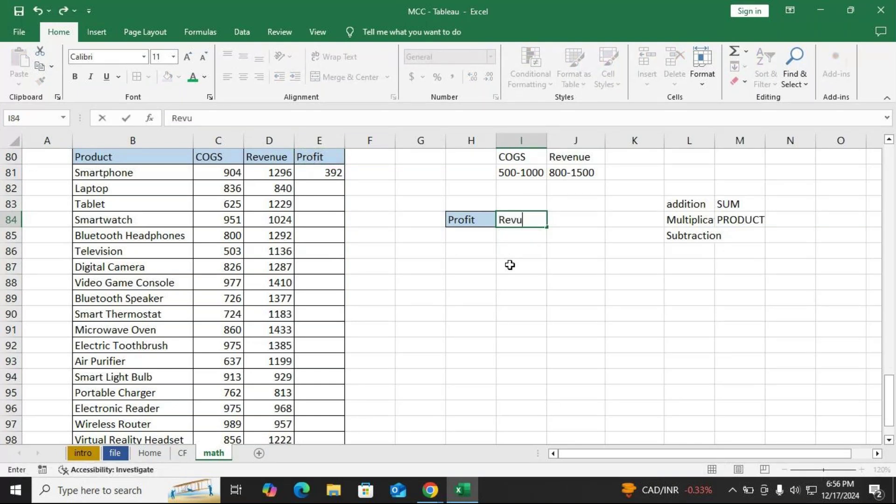
type("e")
key("BackSpace")
key("BackSpace")
type("enue - COGS")
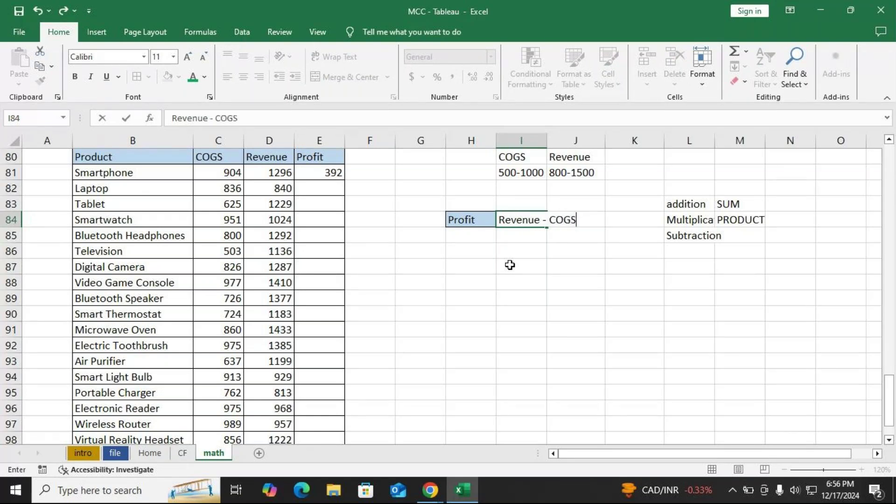
key("Return")
- Note "No Function, use Minus sign" in M85 beside the Subtraction entry
double_click(742, 235)
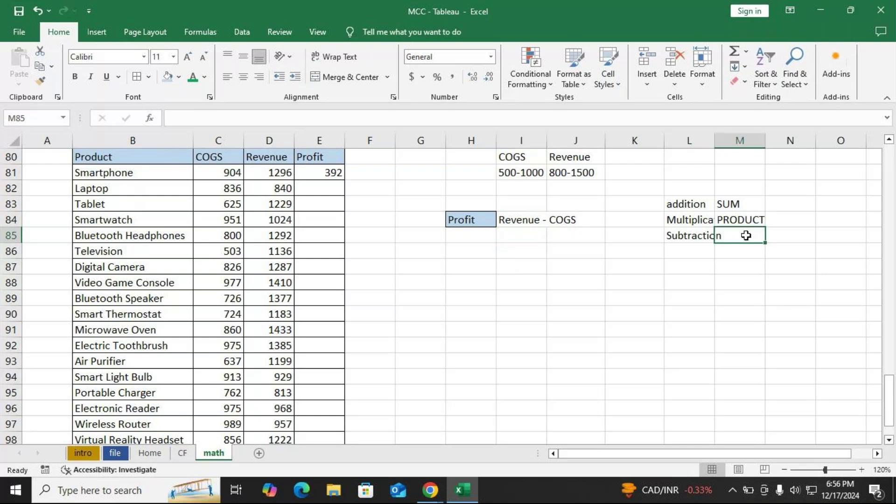
type("No F")
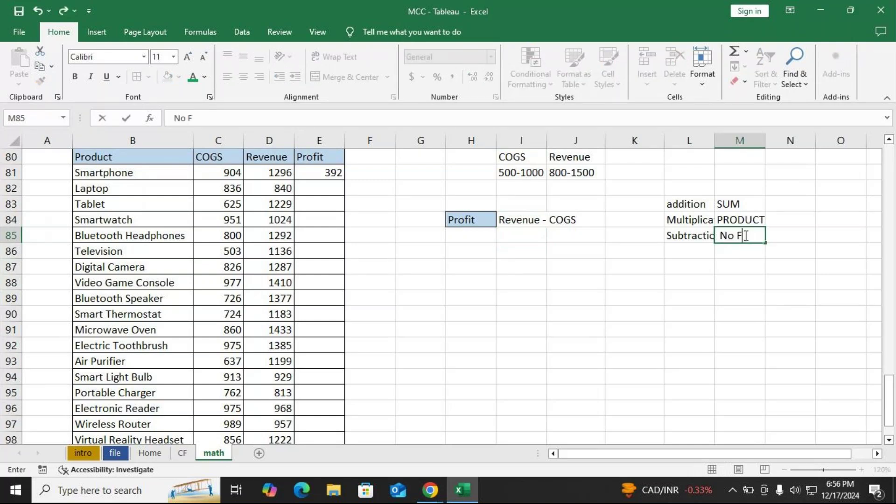
type("unction")
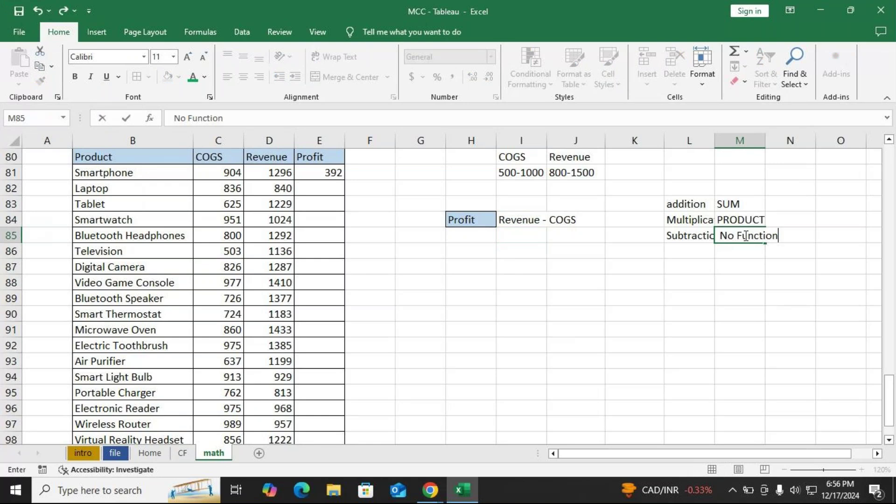
type(", use Minus sug")
right_click(745, 235)
key("Escape")
key("BackSpace")
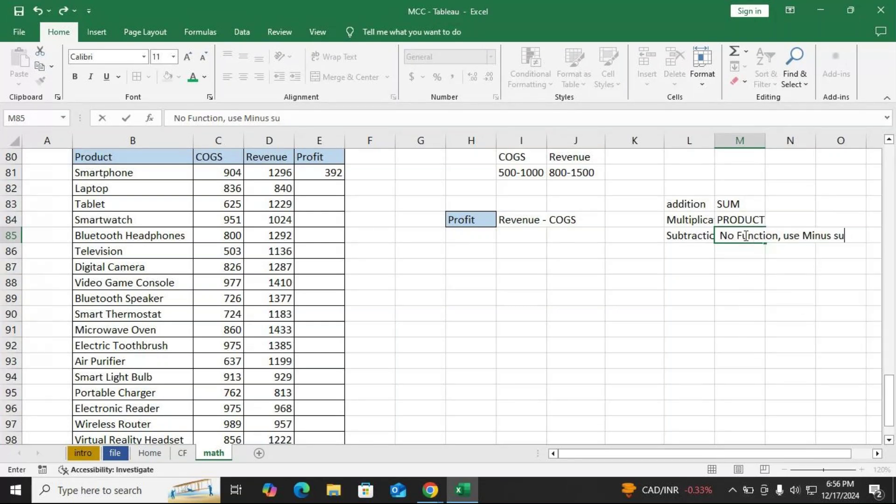
key("BackSpace")
type("ign")
key("Return")
- Calculate the Laptop's profit in E82 with the formula =D82-C82
left_click(507, 221)
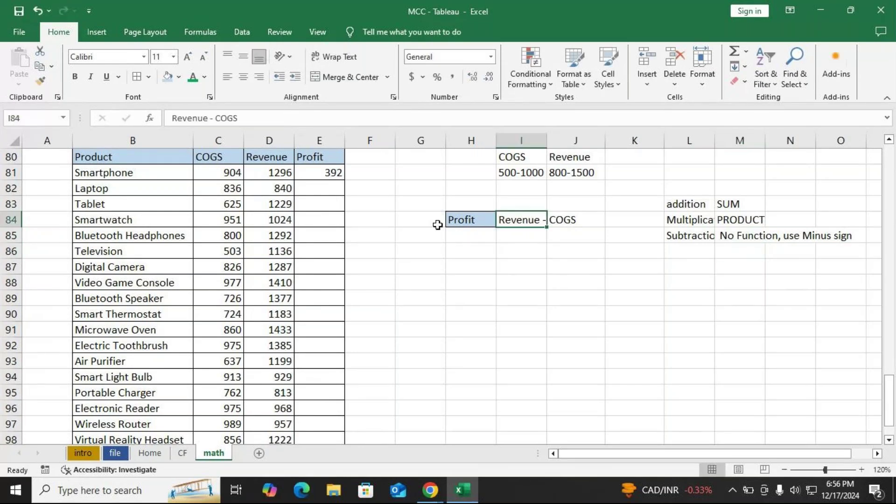
left_click(274, 190)
type("-")
left_click(275, 190)
key("Left")
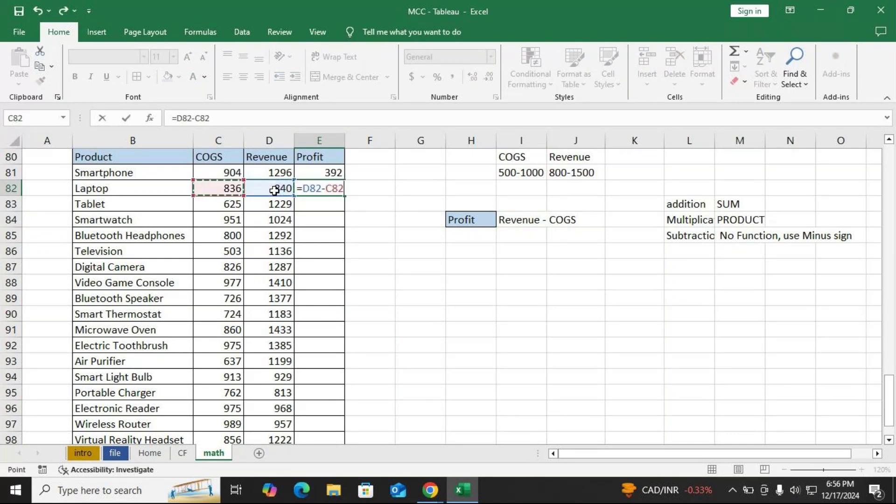
key("Return")
- Fill the Laptop's profit formula down the Profit column through the Coffee Maker row
left_click(316, 188)
left_click_drag(342, 198, 345, 197)
double_click(344, 197)
scroll(329, 278, "down", 2)
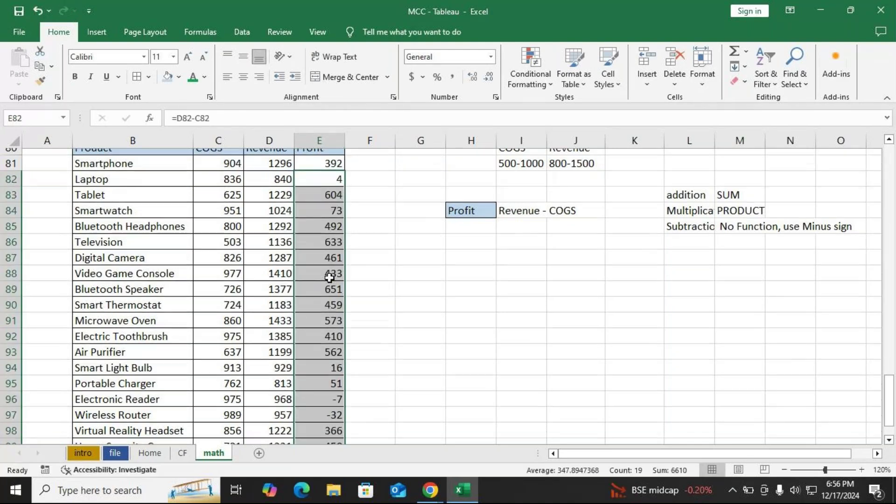
scroll(489, 259, "up", 2)
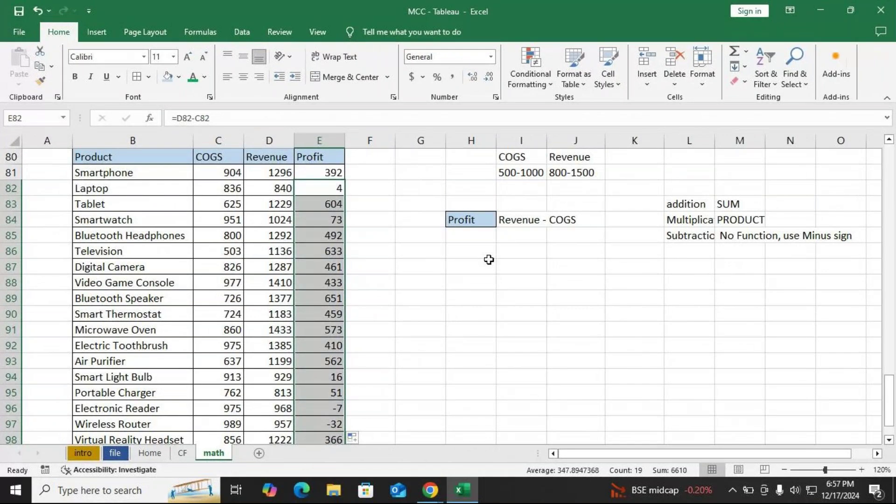
left_click(465, 252)
key("alt+Tab")
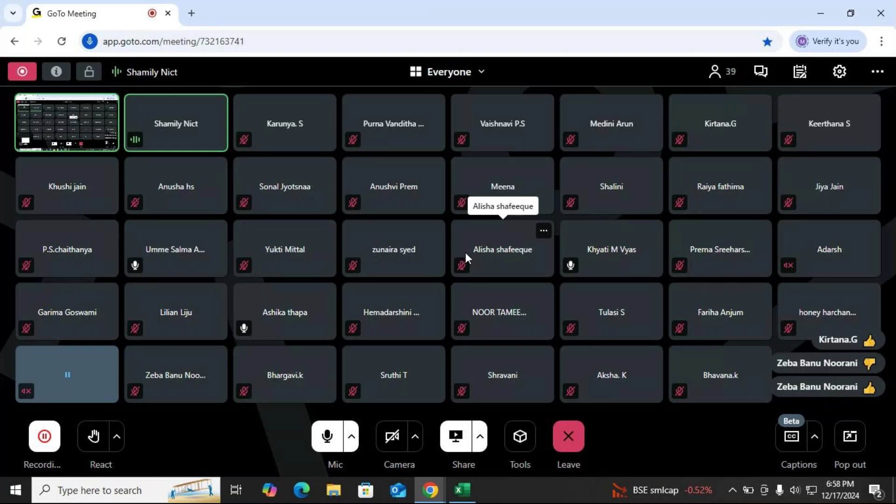
key("alt+Tab")
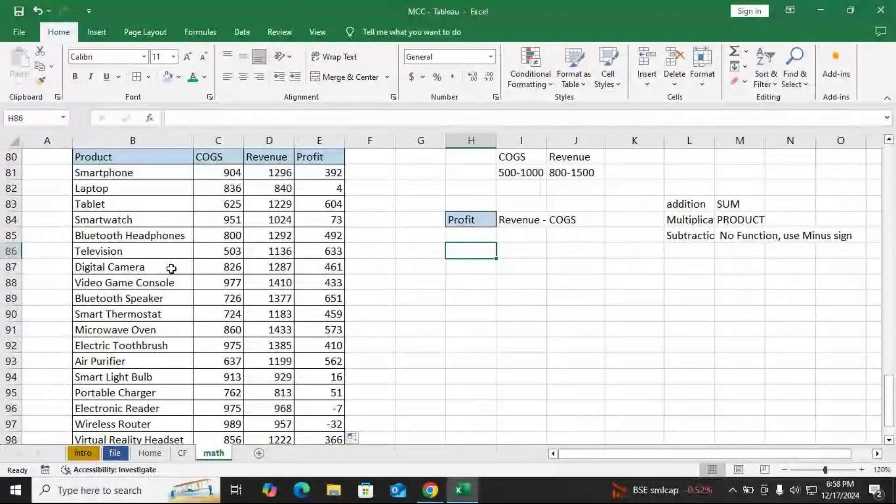
- Copy the Product column with its header, B80:B100, to B104 to start a new table
left_click_drag(135, 156, 123, 394)
key("ctrl+c")
scroll(129, 385, "down", 4)
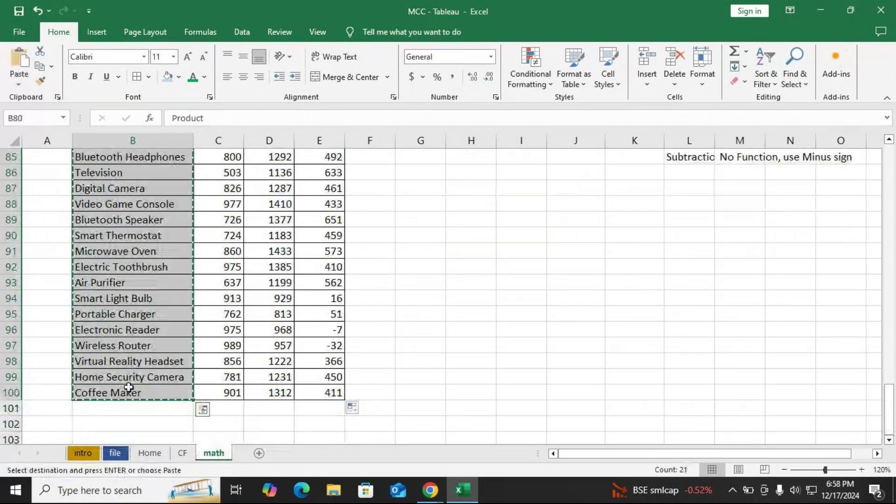
left_click(103, 264)
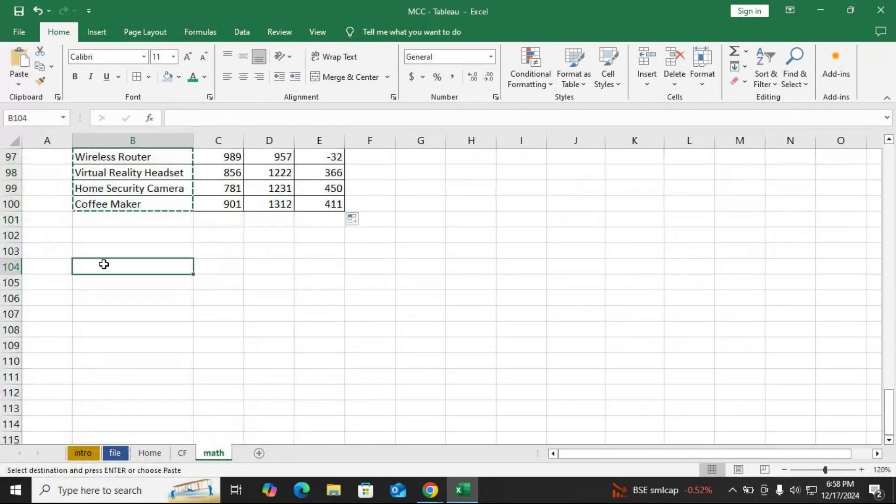
key("ctrl+v")
- Add the header Revenue in C104 beside the new table's Product header
left_click(220, 267)
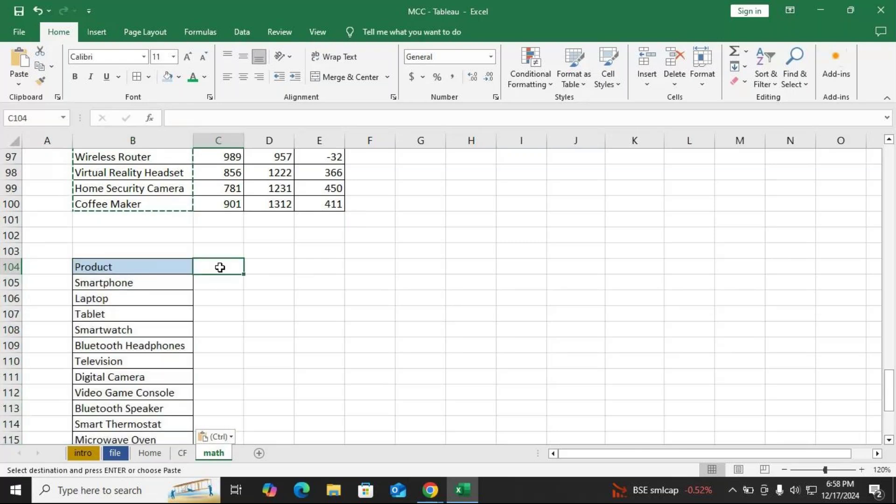
type("Re")
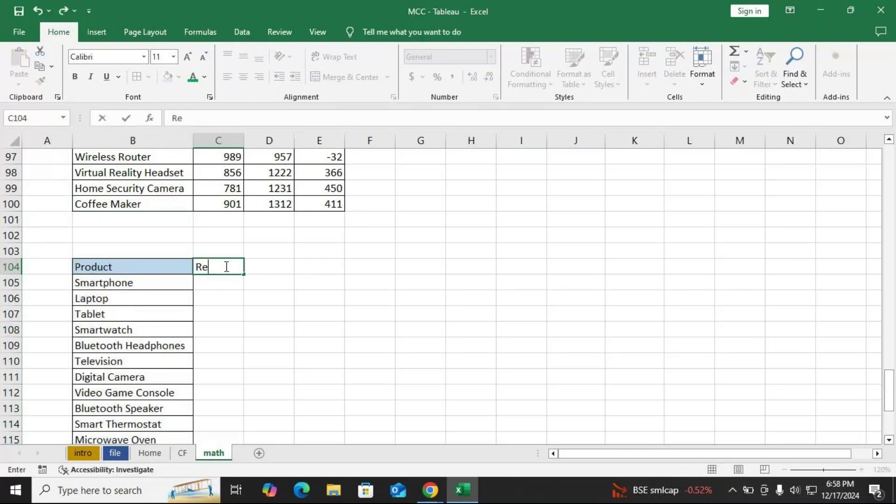
type("vuen")
key("BackSpace")
key("BackSpace")
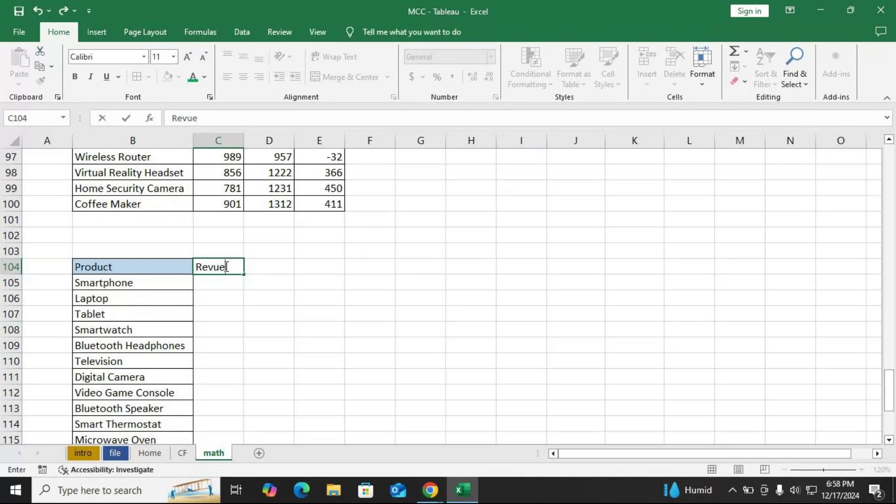
type("nue")
key("BackSpace")
key("BackSpace")
key("BackSpace")
key("BackSpace")
type("enue")
key("Return")
- Try to copy the revenue figures E58:E77 from the sales table into the new Revenue column at C105
scroll(289, 260, "up", 5)
scroll(290, 261, "up", 6)
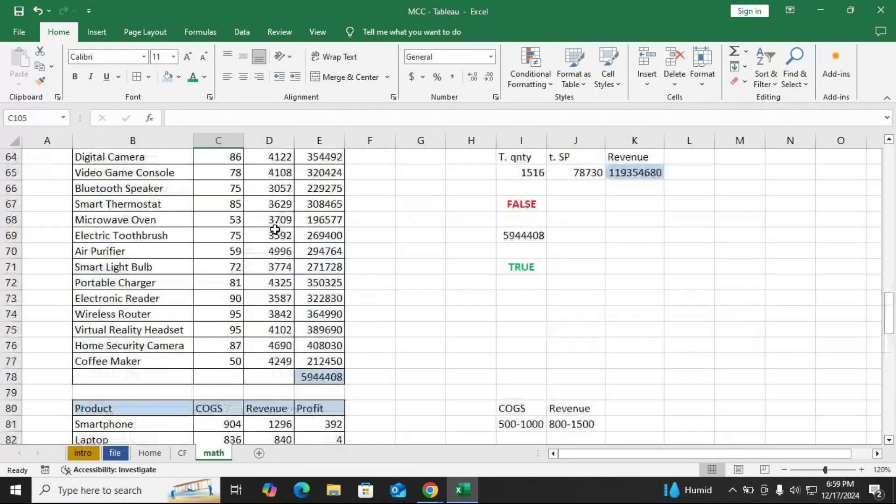
scroll(275, 229, "up", 3)
left_click_drag(330, 204, 320, 406)
scroll(328, 390, "down", 3)
scroll(328, 390, "down", 3)
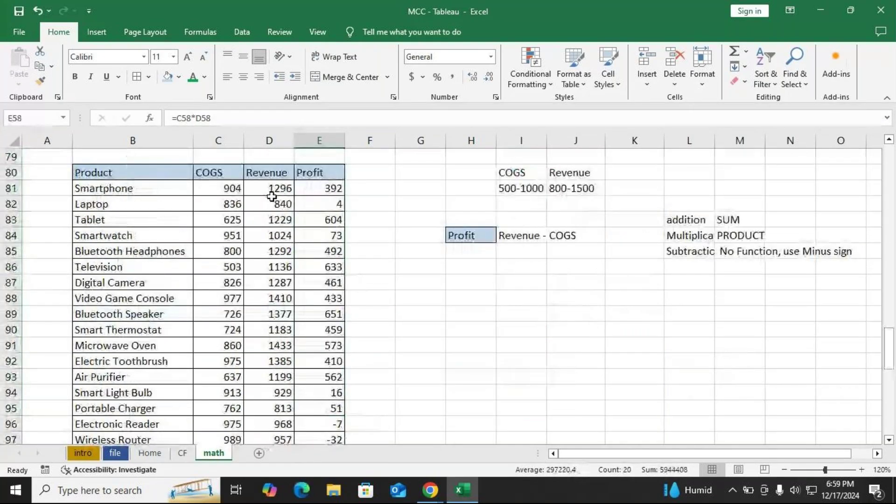
scroll(292, 227, "up", 4)
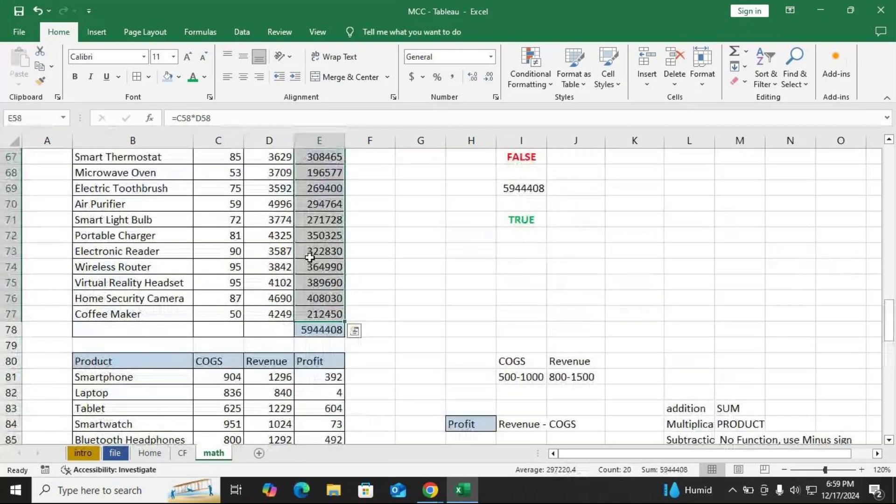
key("ctrl+c")
scroll(226, 394, "down", 8)
left_click(226, 374)
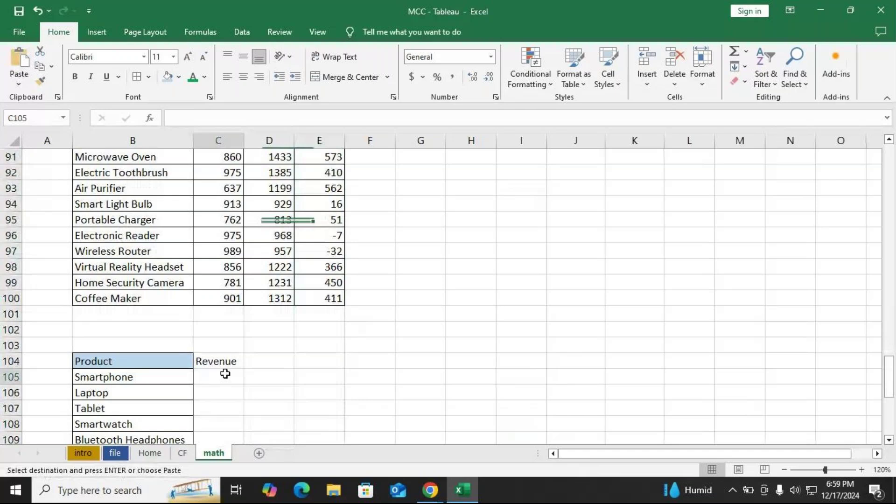
key("ctrl+v")
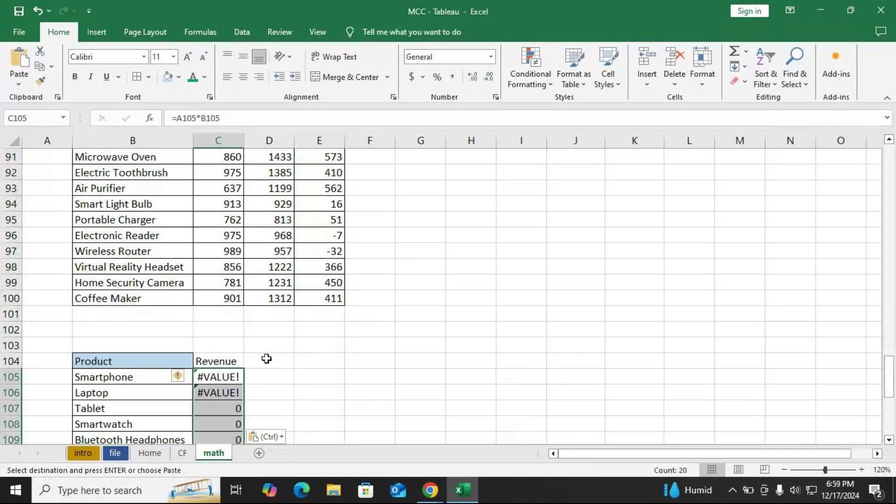
key("ctrl+z")
scroll(324, 286, "up", 8)
scroll(325, 219, "up", 3)
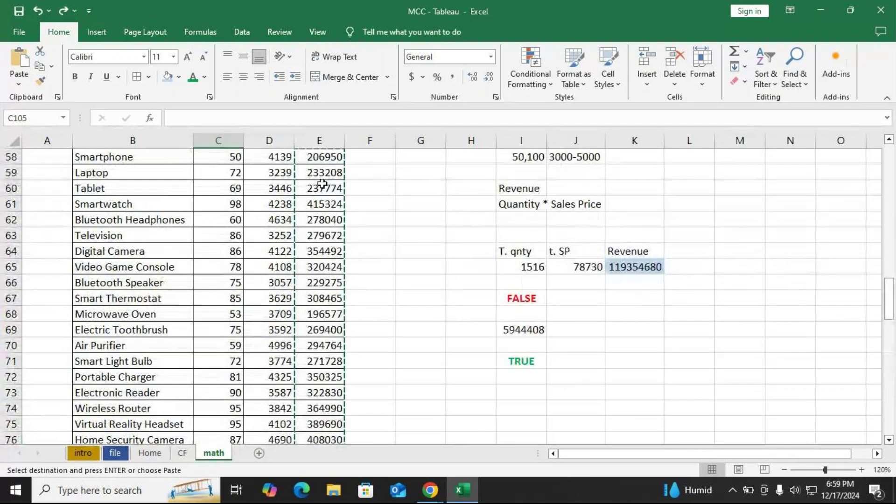
scroll(322, 183, "down", 1)
scroll(317, 262, "up", 4)
left_click_drag(320, 298, 322, 436)
key("ctrl+v")
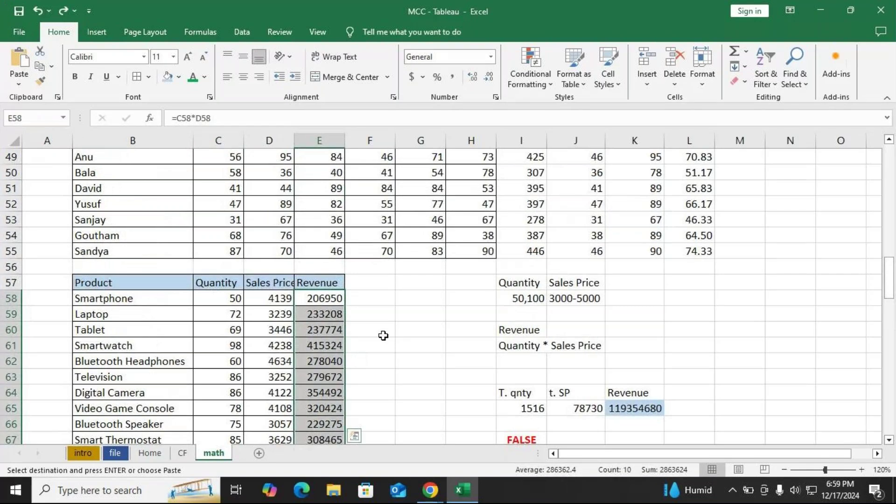
scroll(220, 280, "down", 16)
- Generate a random revenue for the Smartphone in C105 with =RANDBETWEEN(5000,8000)
left_click(221, 280)
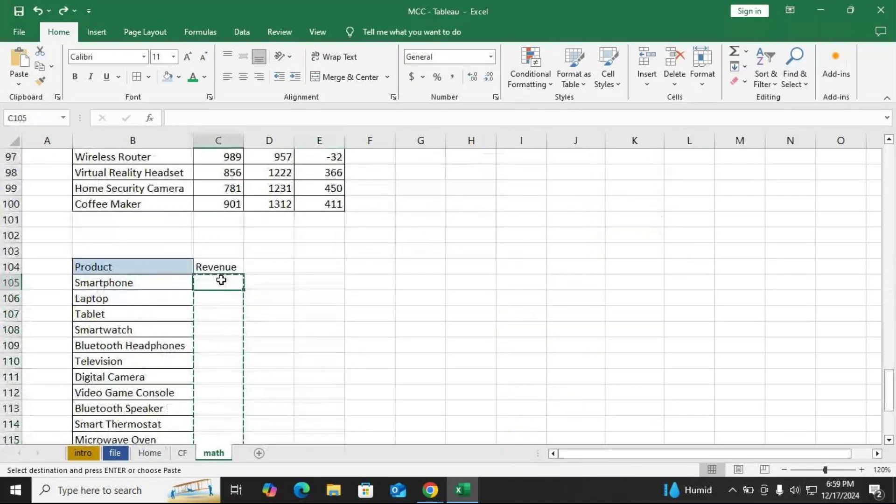
type("=ran")
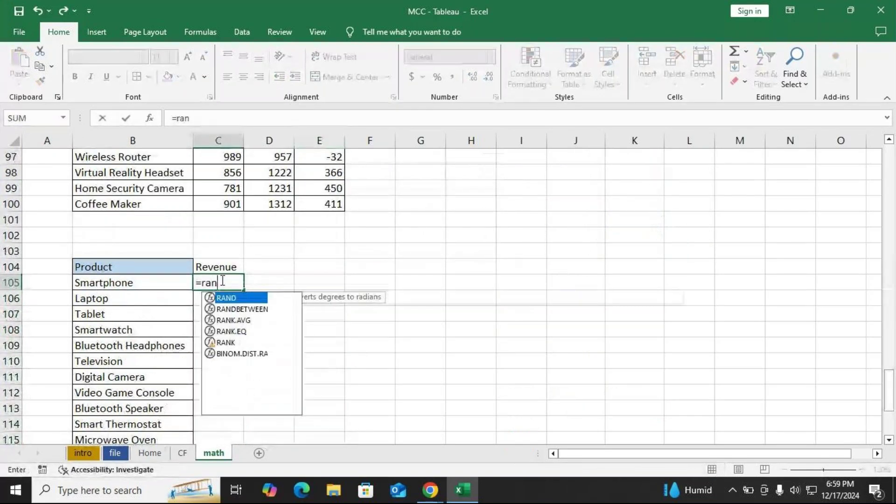
key("Down")
key("Tab")
type("5")
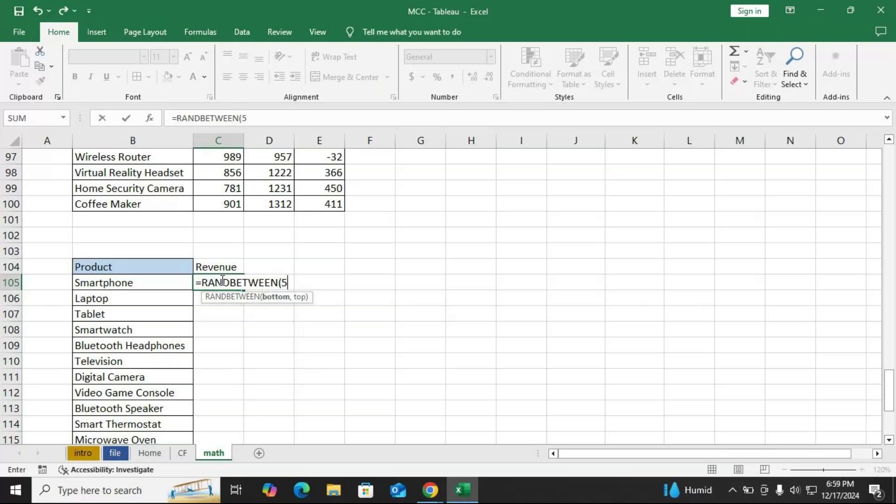
type("000,")
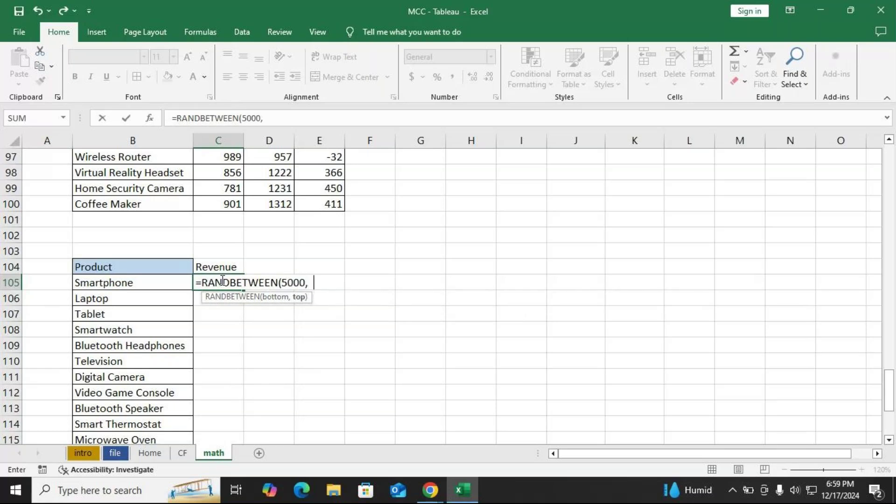
type("1000")
key("BackSpace")
key("BackSpace")
key("BackSpace")
key("BackSpace")
type("8000)")
key("Return")
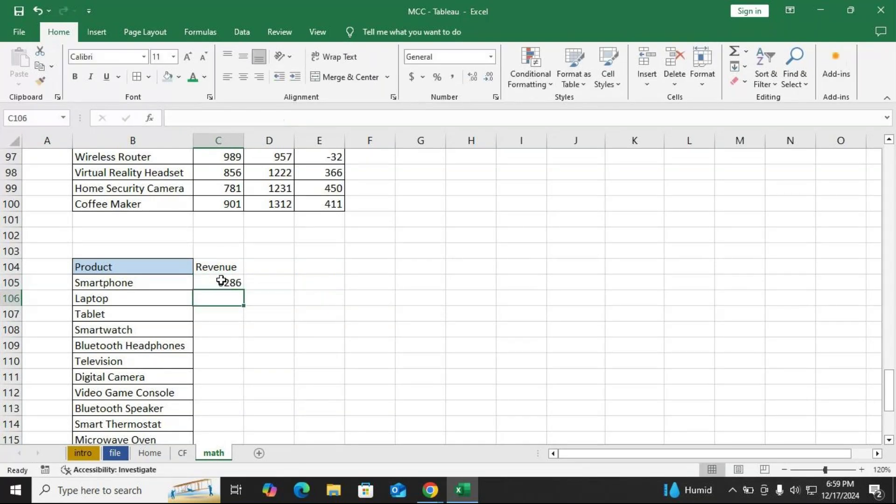
- Add the header units in D104 beside the Revenue header
left_click(266, 267)
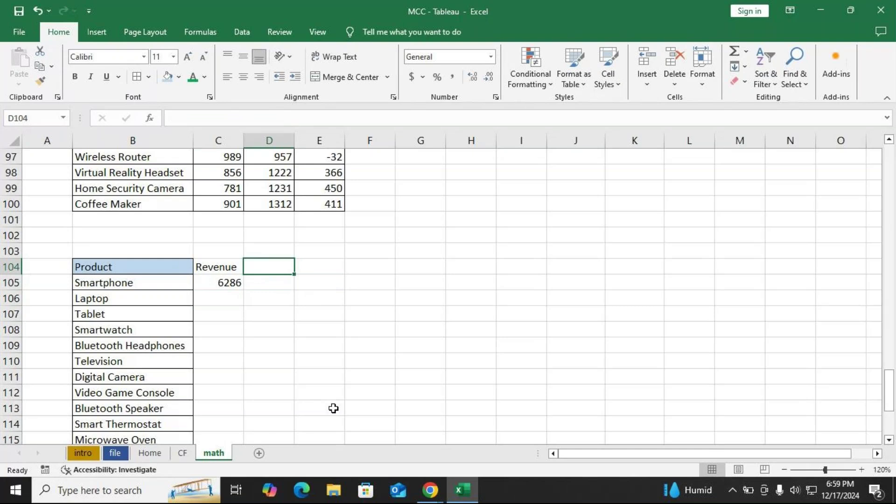
type("units")
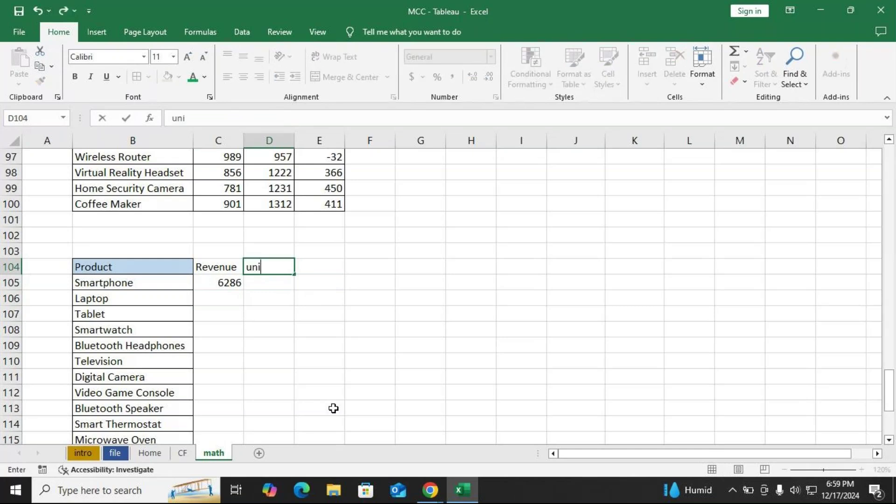
key("Return")
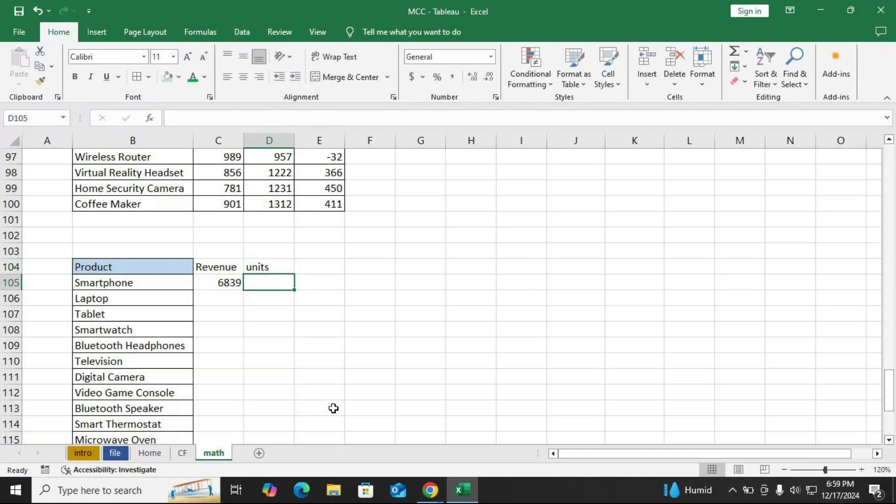
- Generate a random unit count for the Smartphone in D105 with RANDBETWEEN from 50 to 100
type("=ran")
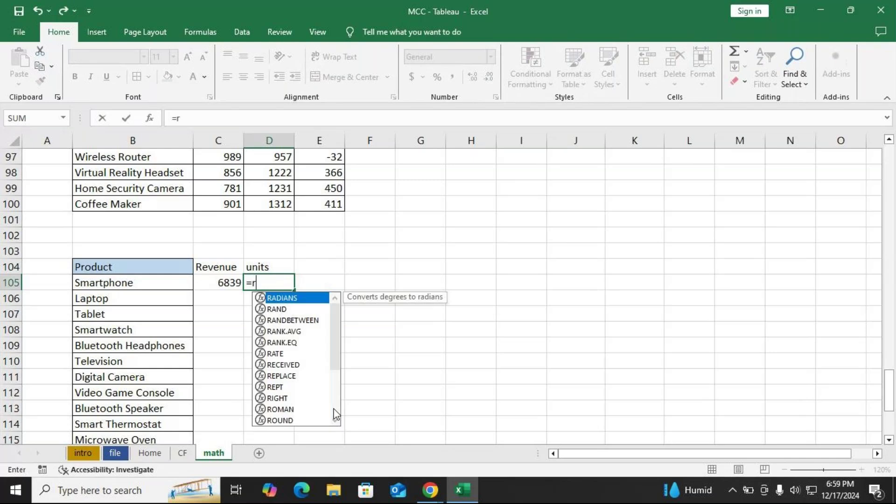
key("Down")
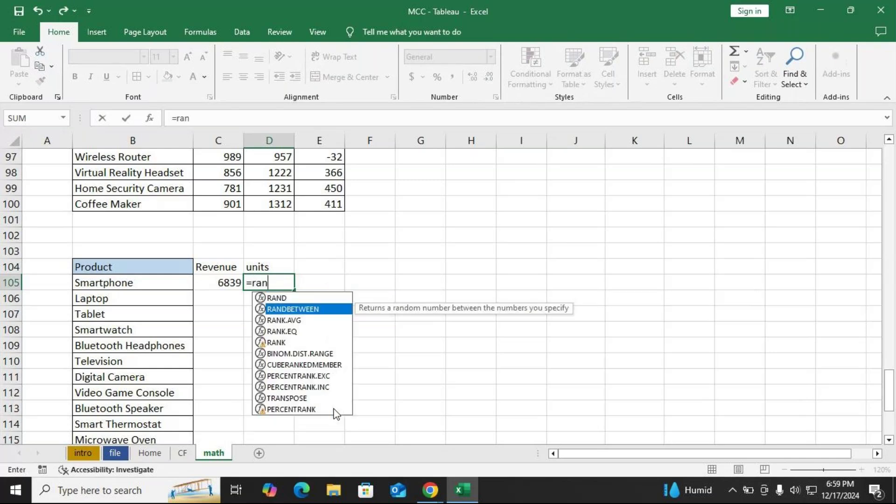
key("Tab")
type("50,100")
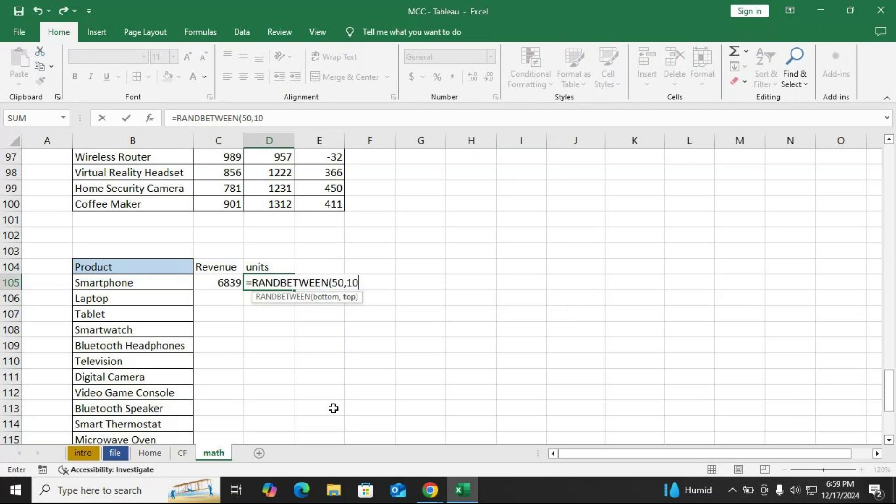
key("Tab")
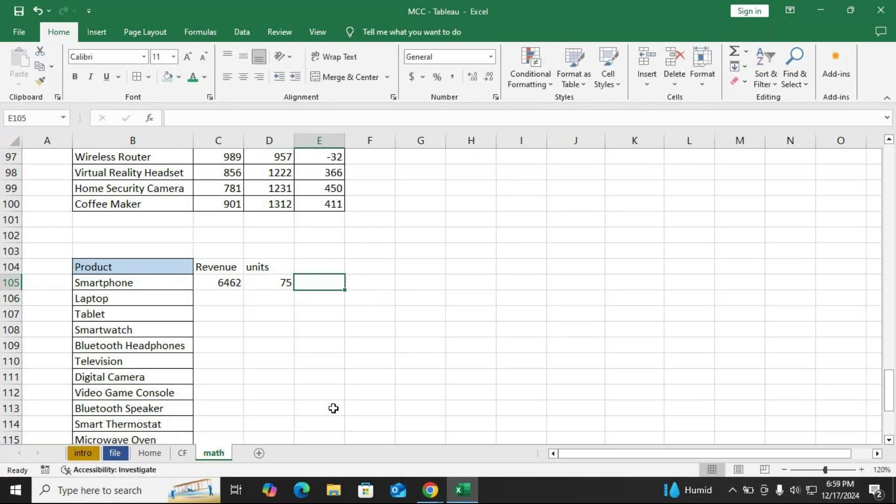
- Copy the Revenue and units headers to I104:J104 beside the new table
left_click_drag(223, 270, 258, 267)
key("ctrl+c")
left_click(501, 273)
key("ctrl+v")
left_click(226, 285)
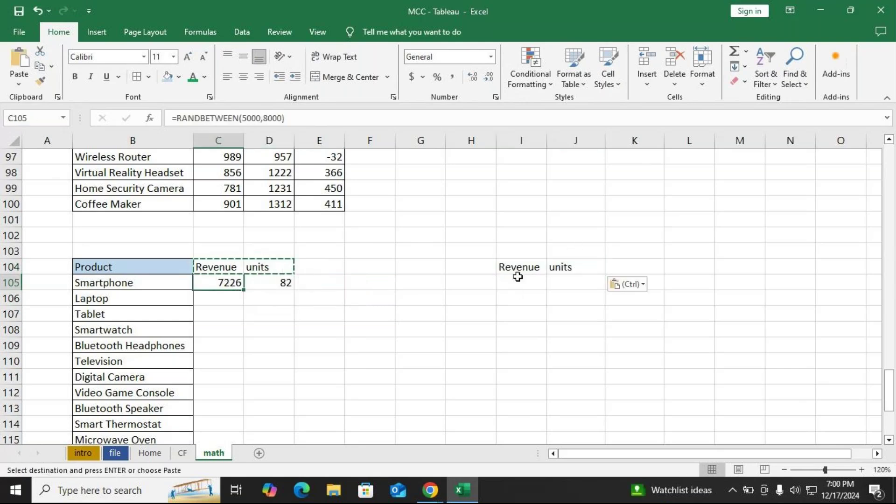
- Note the random ranges under the copied headers: 5000-8000 for Revenue in I105 and 50-100 for units in J105
left_click(520, 278)
type("5")
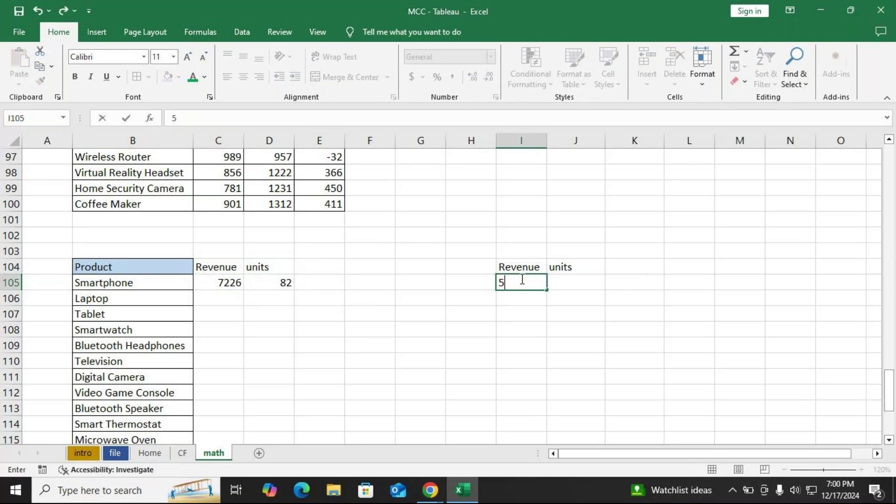
type("000-8000")
key("Tab")
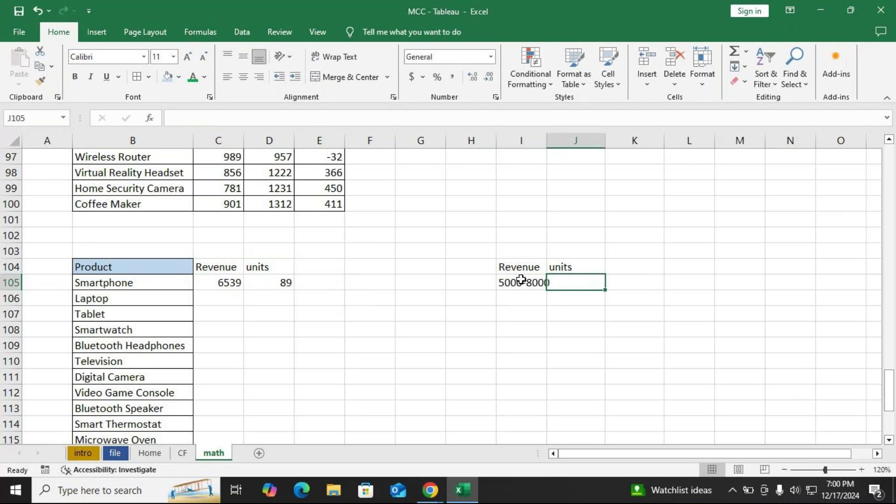
type("=")
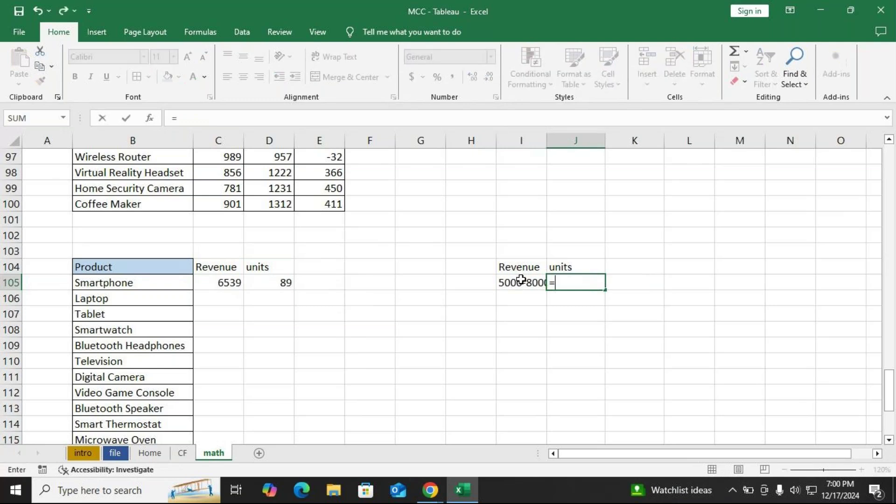
key("BackSpace")
type("5")
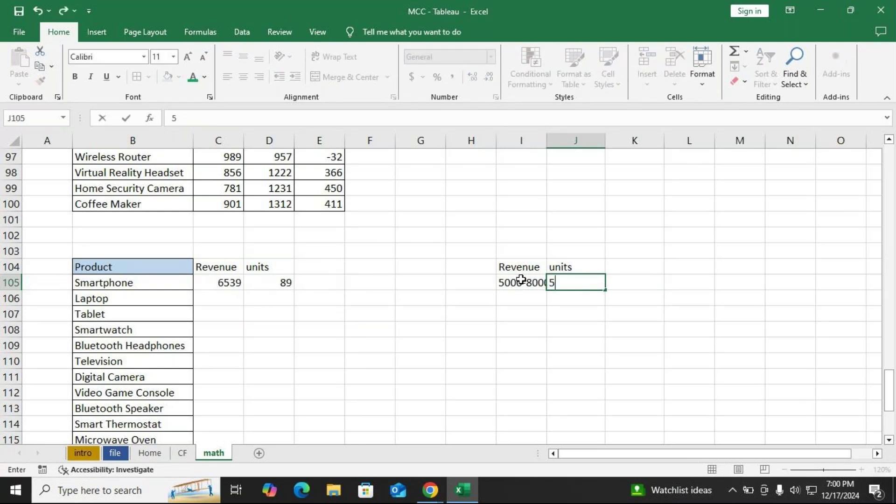
type("0-100")
key("Return")
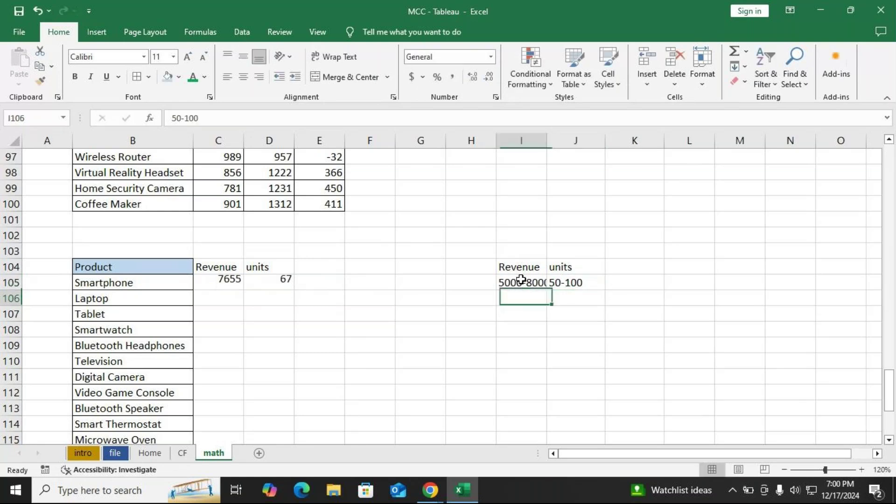
- Fill the Smartphone's Revenue and units formulas from C105:D105 down through all products in the new table
scroll(246, 312, "down", 1)
left_click(218, 238)
left_click(260, 238)
left_click_drag(232, 237, 264, 238)
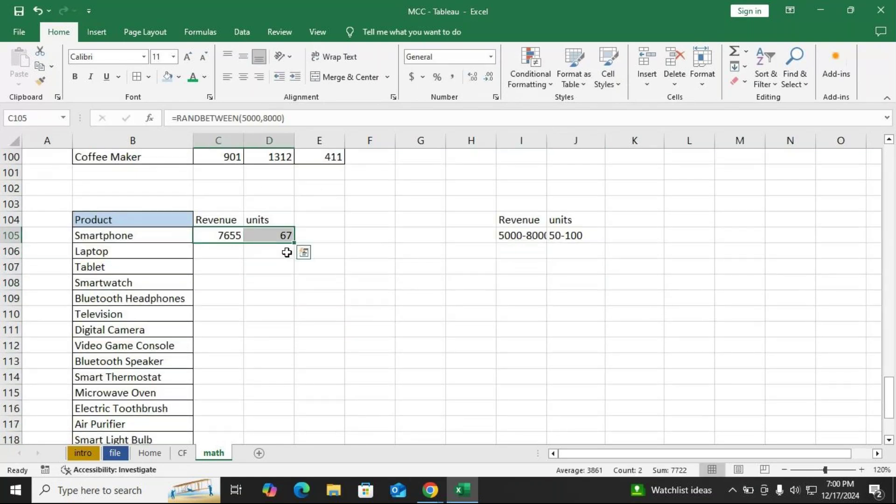
double_click(294, 243)
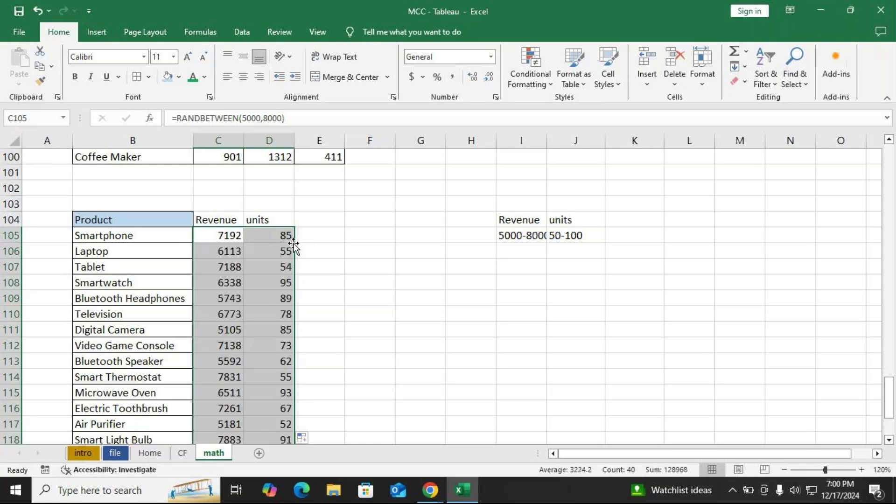
- Replace the random formulas in the Revenue and units columns with fixed values by pasting them over themselves as values
key("ctrl+c")
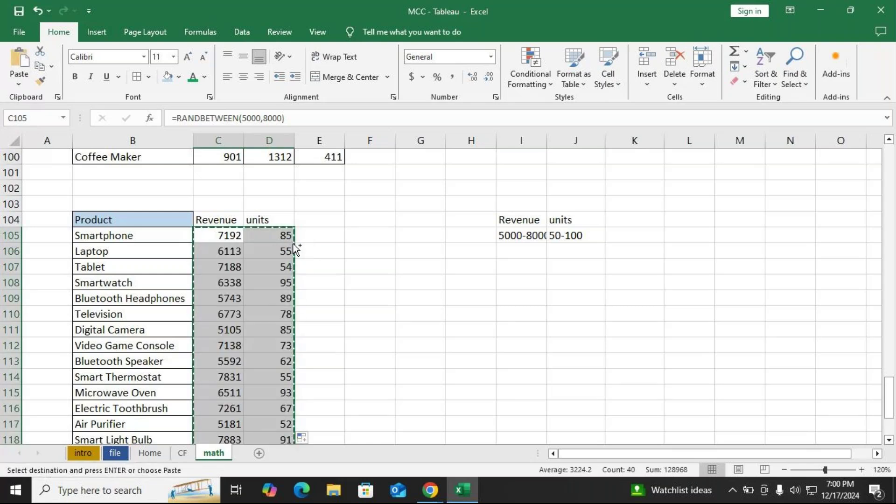
key("ctrl+alt+v")
left_click(468, 140)
key("Return")
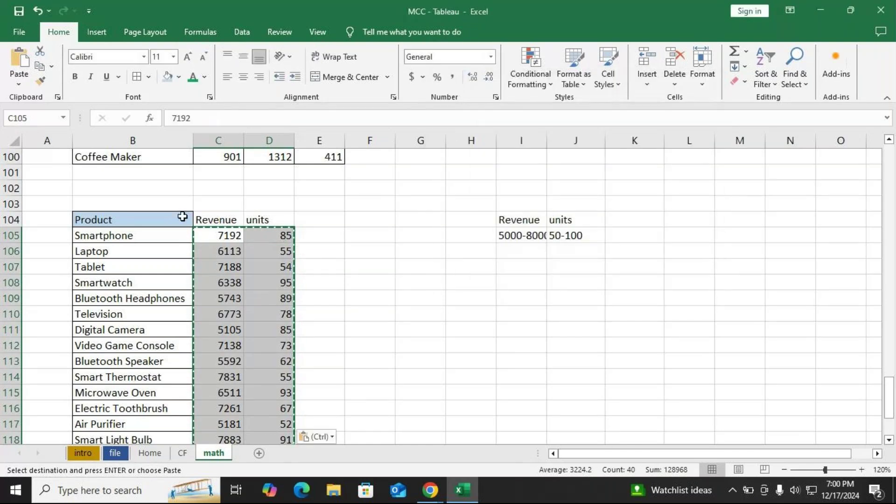
- Copy the Product header's formatting onto the Revenue and units headers in C104:D104
left_click(196, 216)
left_click(141, 215)
left_click(40, 81)
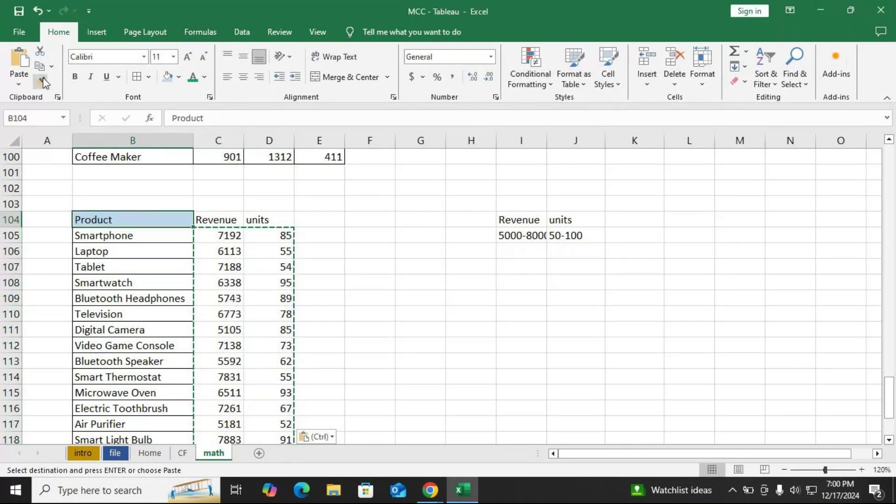
left_click_drag(208, 220, 271, 220)
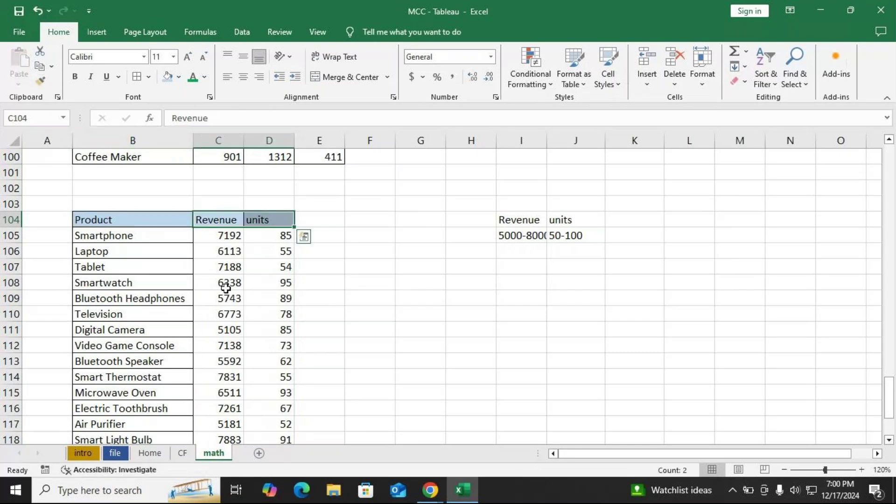
- Apply all borders to the whole Product, Revenue and units table
left_click(230, 283)
left_click(137, 78)
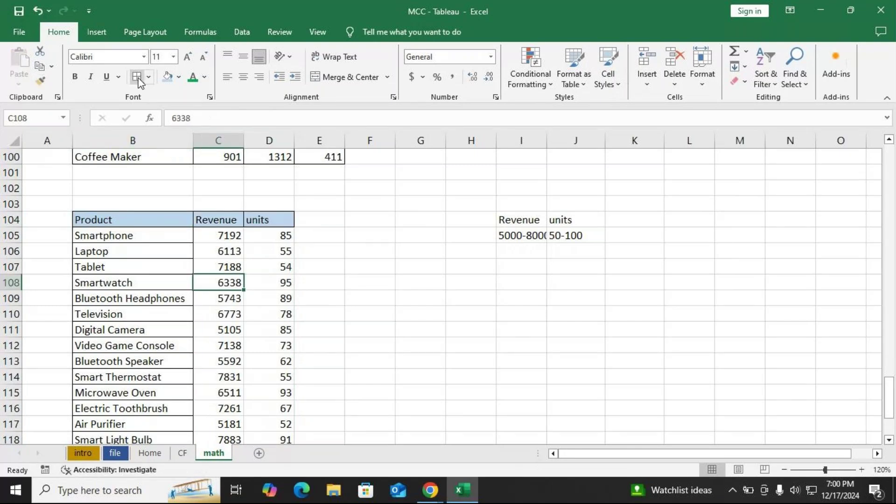
key("ctrl+a")
left_click(138, 77)
left_click(269, 376)
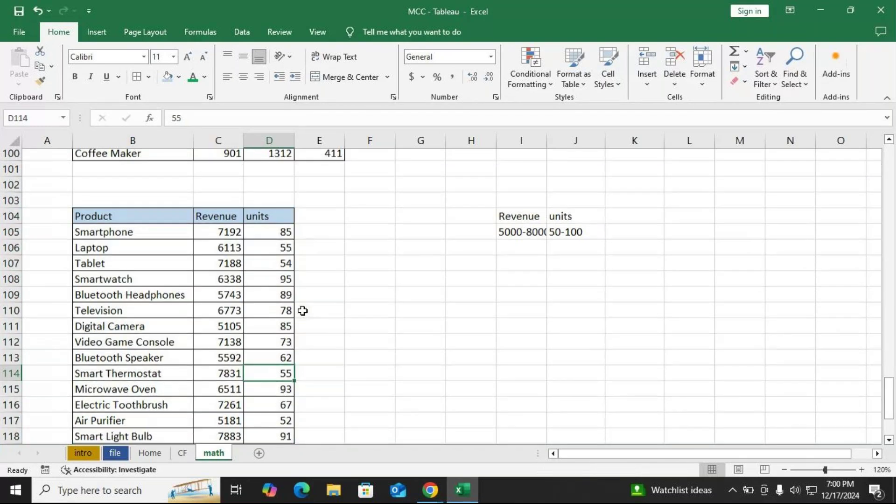
- Add the header Cost per unit in E104 and widen column E to fit it
scroll(306, 309, "up", 1)
left_click(328, 267)
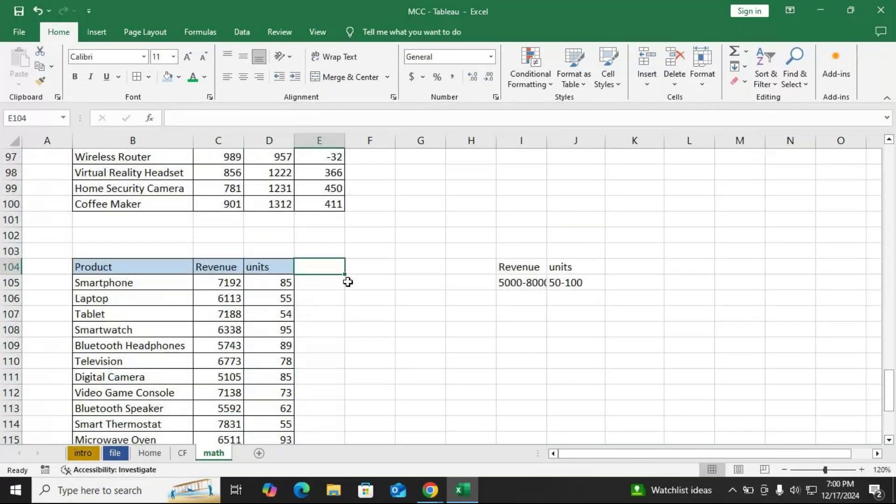
type("Cost pr")
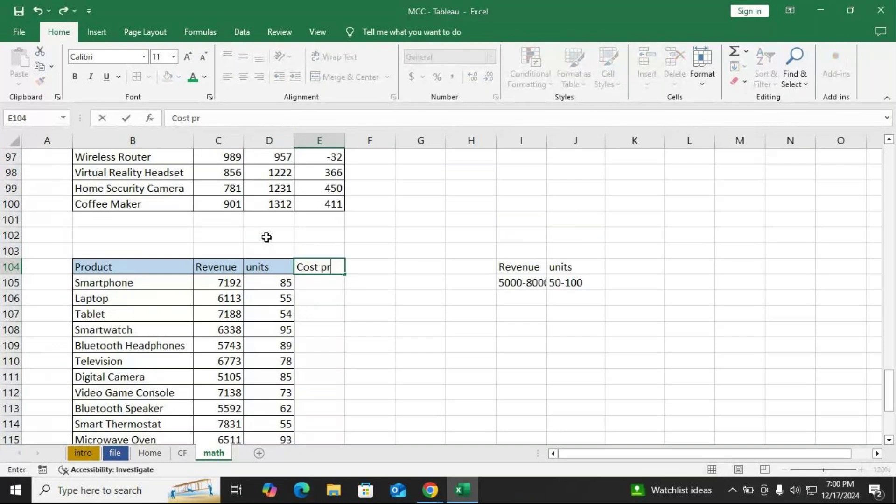
key("BackSpace")
type("er unit")
key("Return")
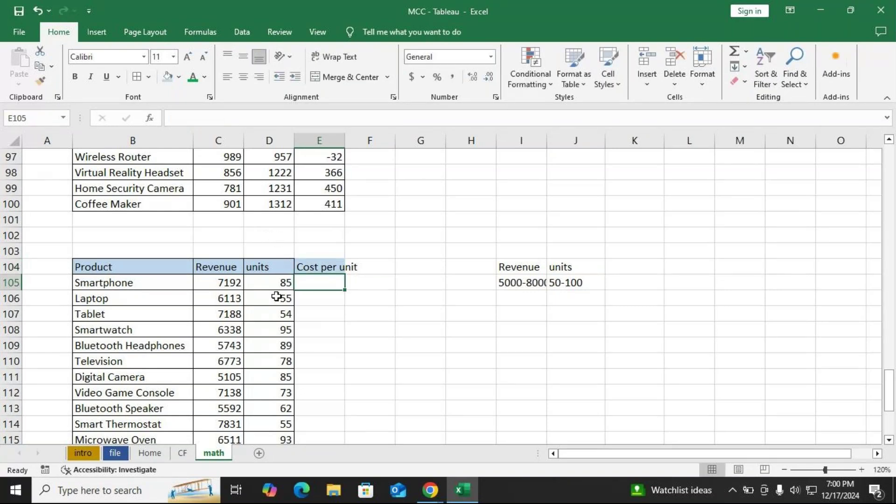
left_click(277, 285)
left_click_drag(344, 144, 364, 145)
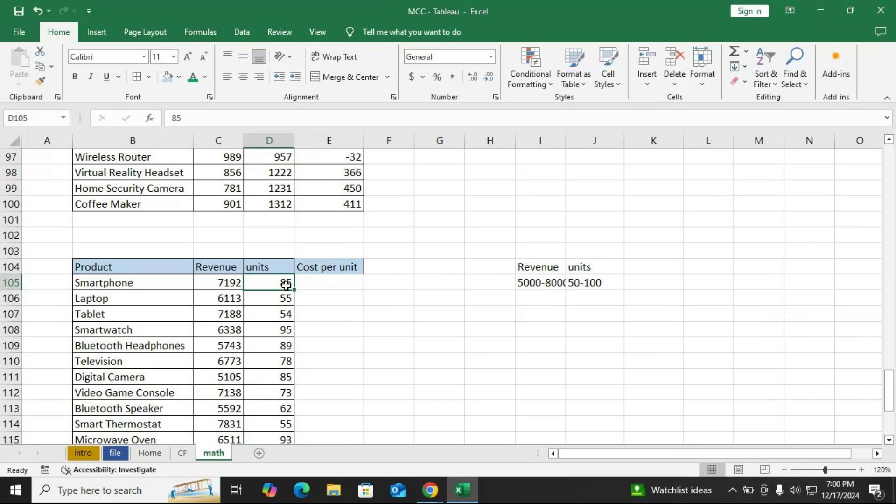
- Widen column I so the Revenue range note 5000-8000 fits inside its cell
left_click(209, 283)
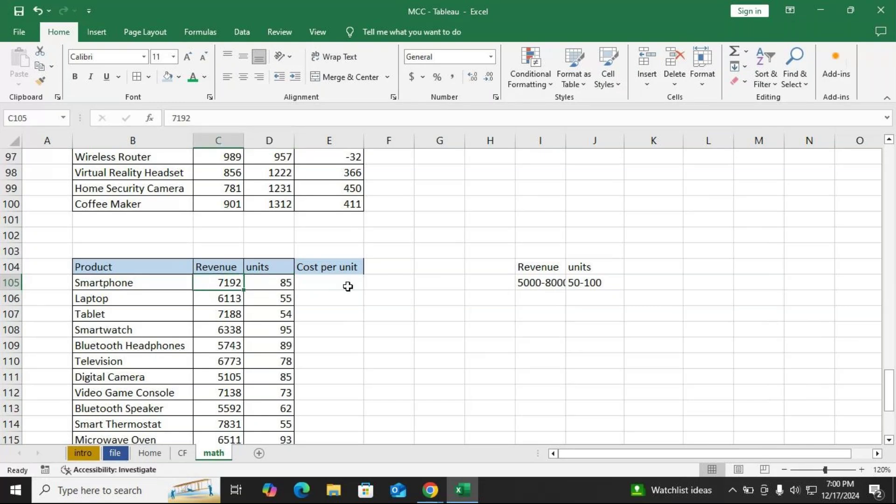
left_click(340, 286)
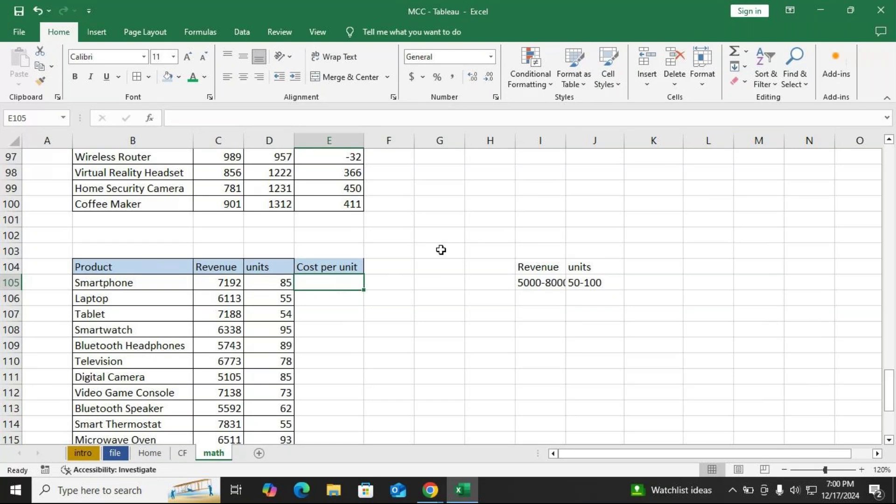
left_click_drag(567, 141, 597, 143)
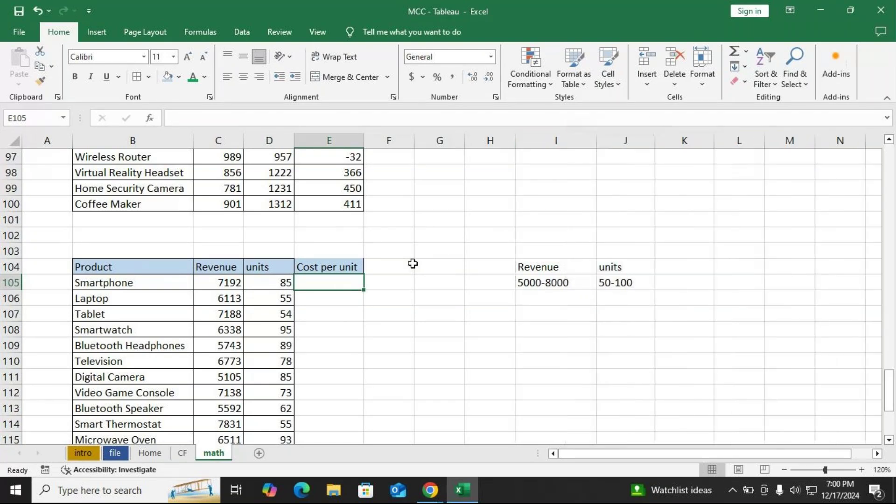
- Add the label Division in L86 below Subtraction in the list of operations beside the profit table
scroll(353, 282, "up", 6)
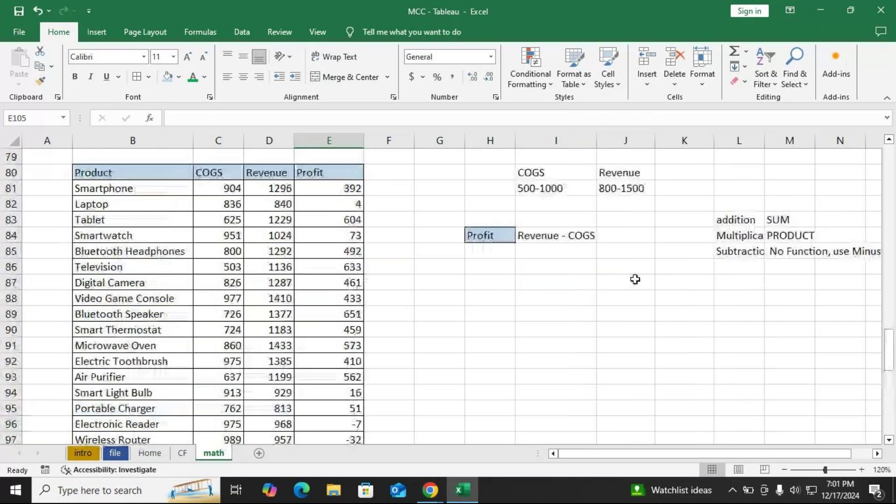
left_click(741, 269)
type("D")
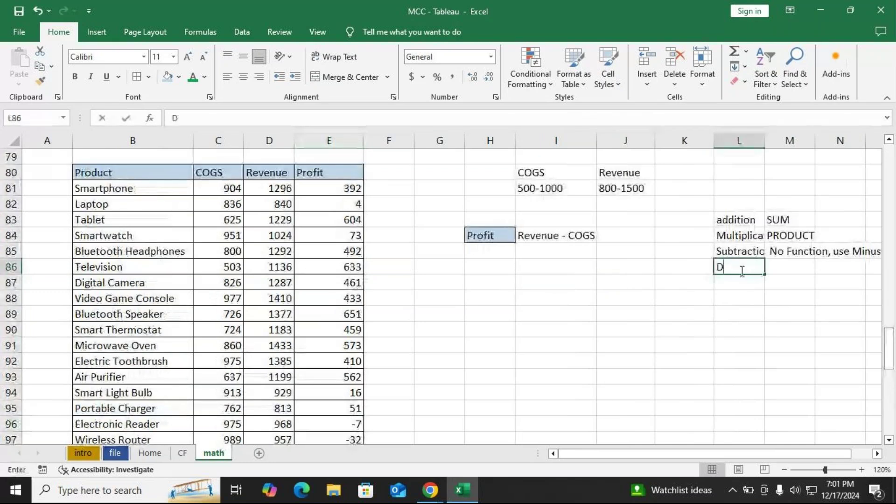
type("ivision")
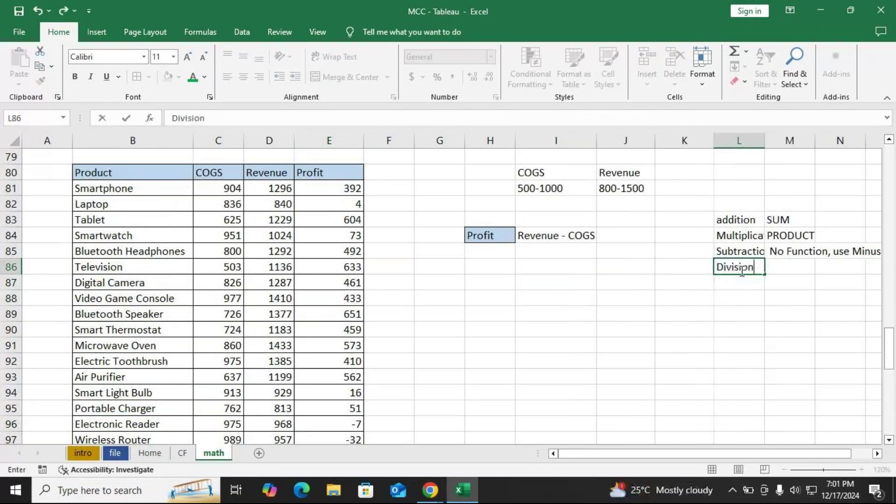
key("Tab")
- Write a note in M86 beside Division saying there is no function and the / sign is used
left_click(740, 223)
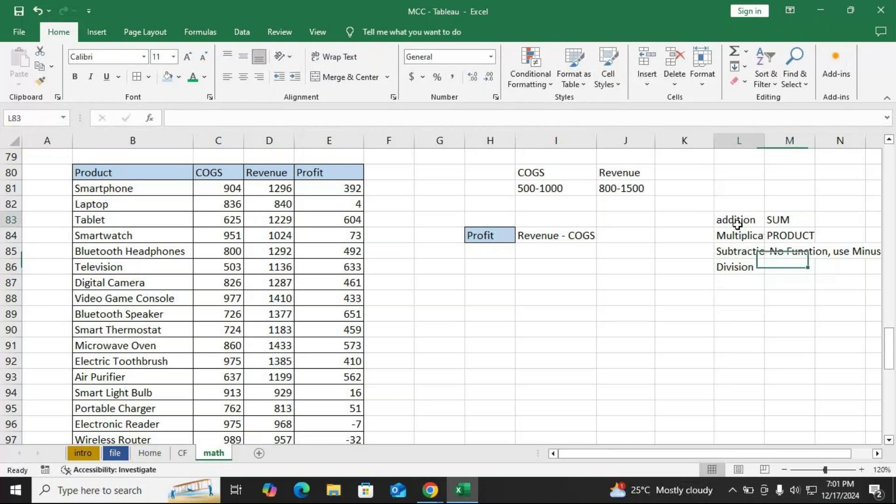
left_click(738, 237)
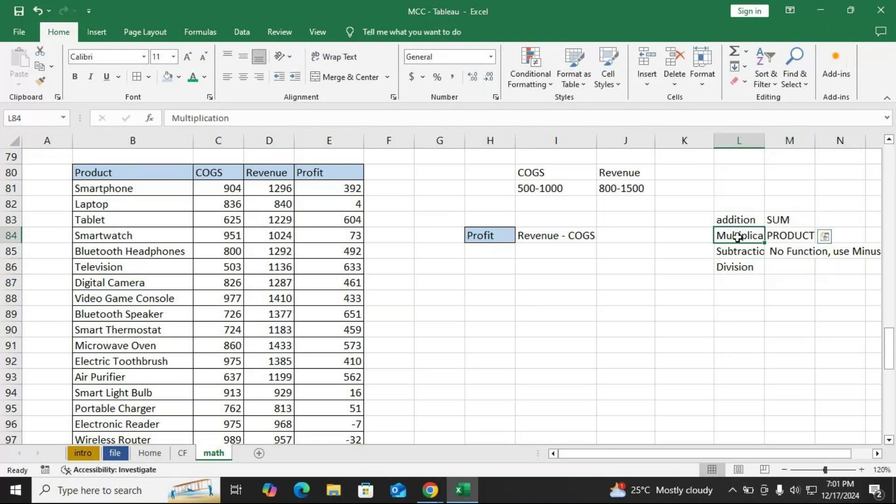
left_click_drag(738, 237, 789, 237)
left_click_drag(742, 253, 799, 252)
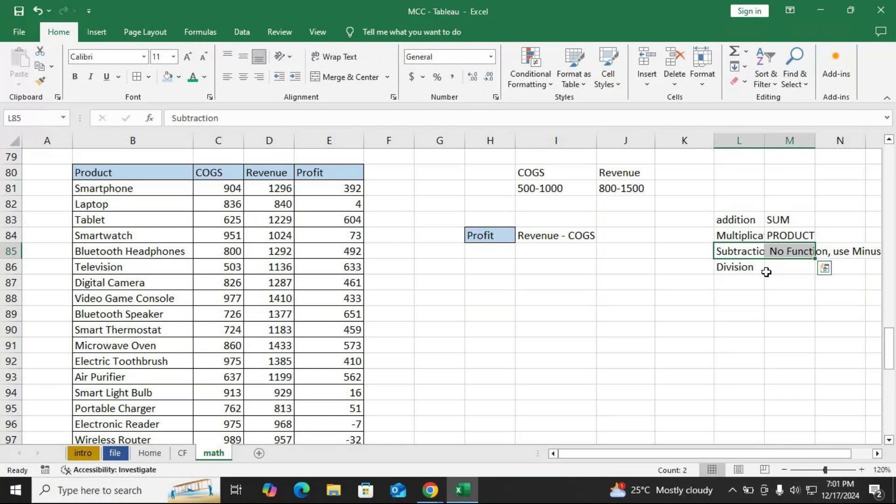
left_click(767, 269)
type("no")
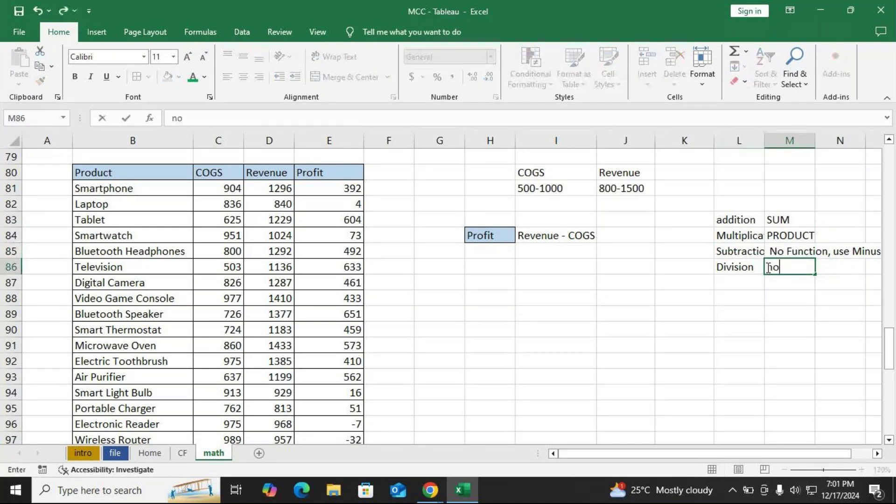
key("BackSpace")
key("BackSpace")
type("No functi")
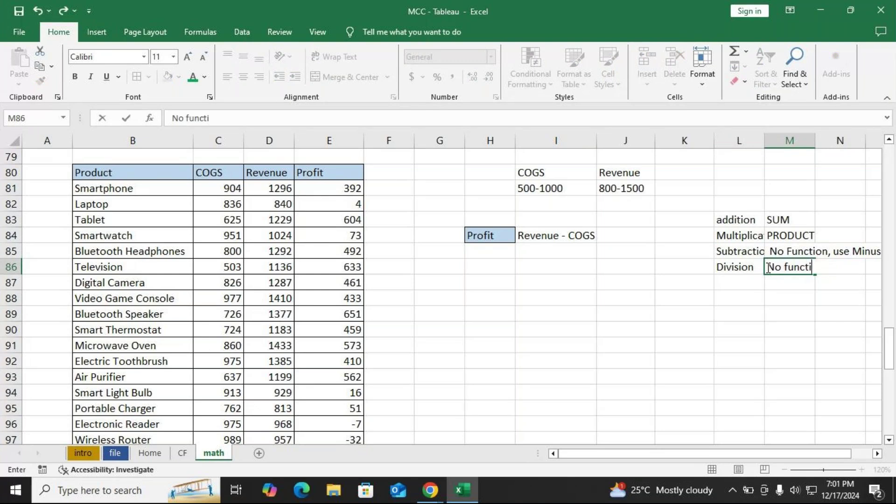
type("on, / sig")
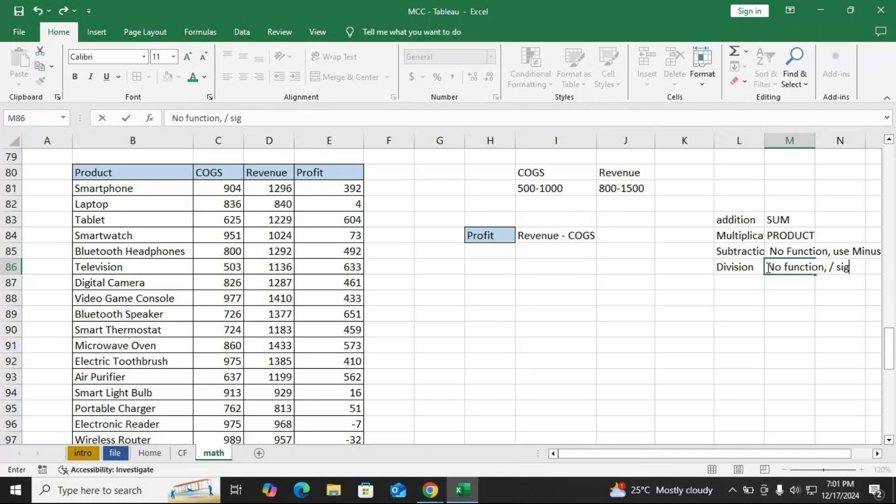
- Complete the Division note in M86 so it reads "No function, / sign"
type("n")
key("Return")
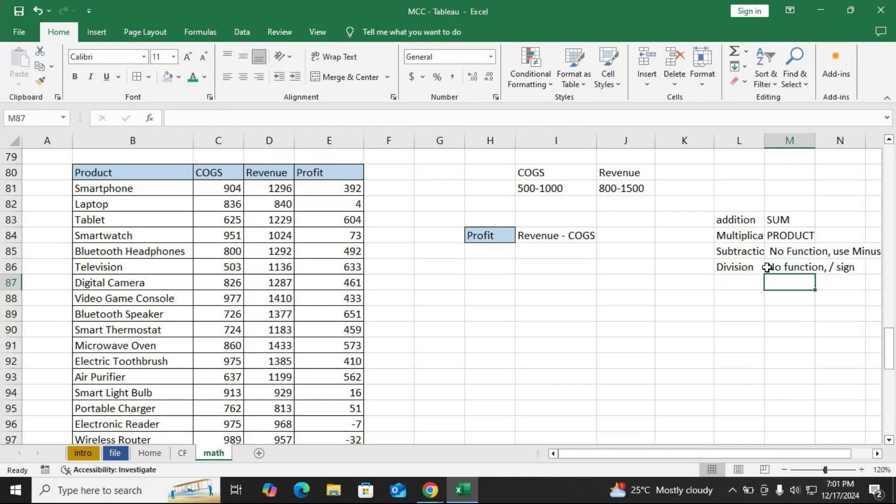
key("alt+Tab")
key("alt+Tab")
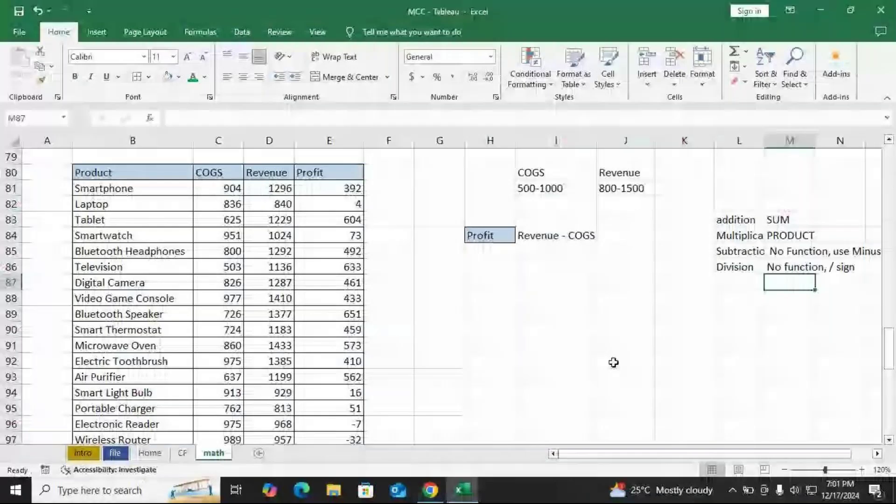
- In the Cost per unit column, enter the formula =C105/D105 in E105 for Smartphone
scroll(356, 238, "down", 7)
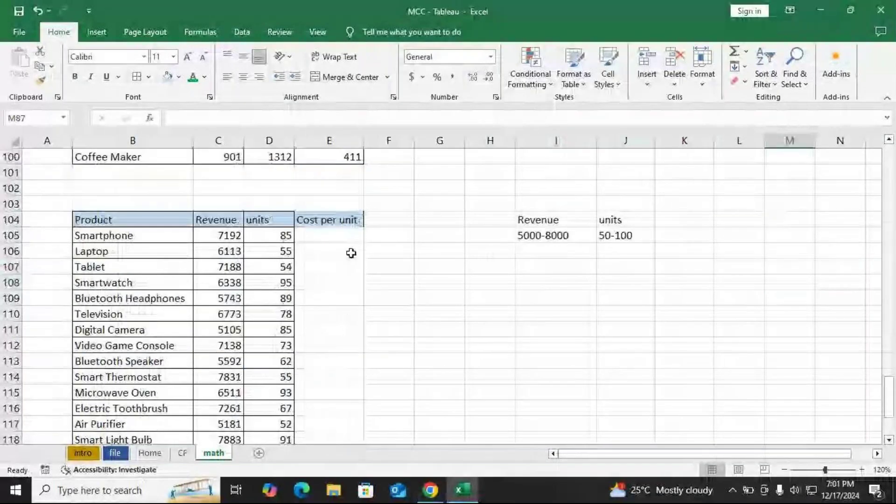
left_click(336, 239)
type("=")
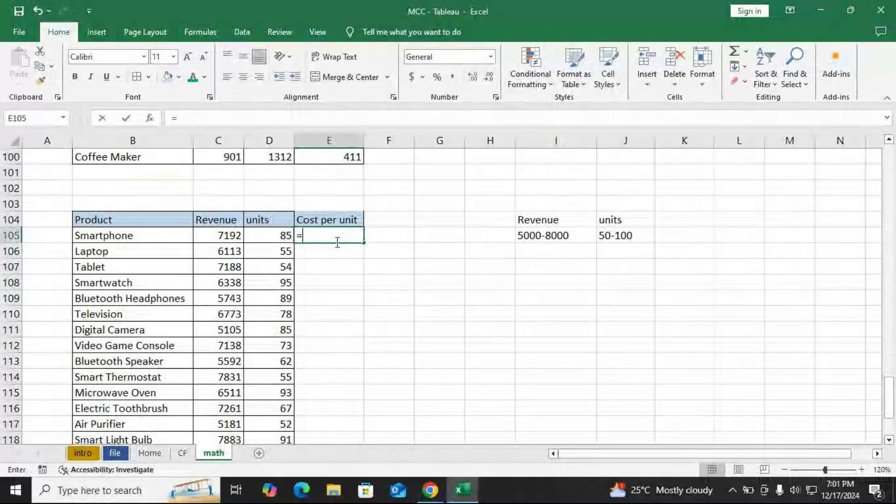
key("Left")
key("Left")
type("/")
key("Left")
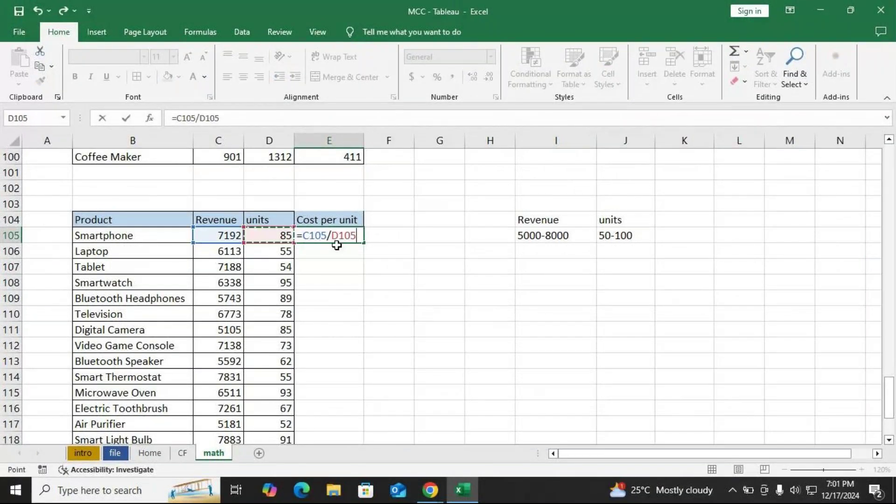
key("Return")
- Enter =C106/D106 in E106 for Laptop and fill the formula down the rest of the Cost per unit column
type("=")
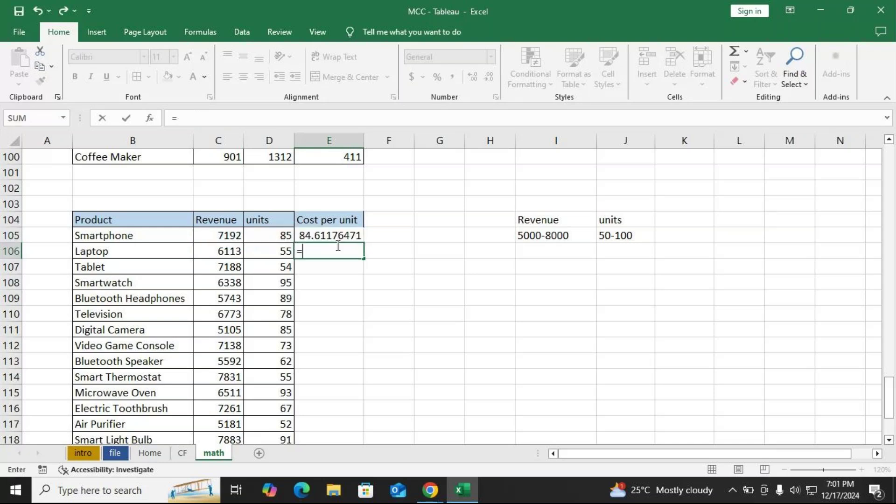
key("Left")
key("Left")
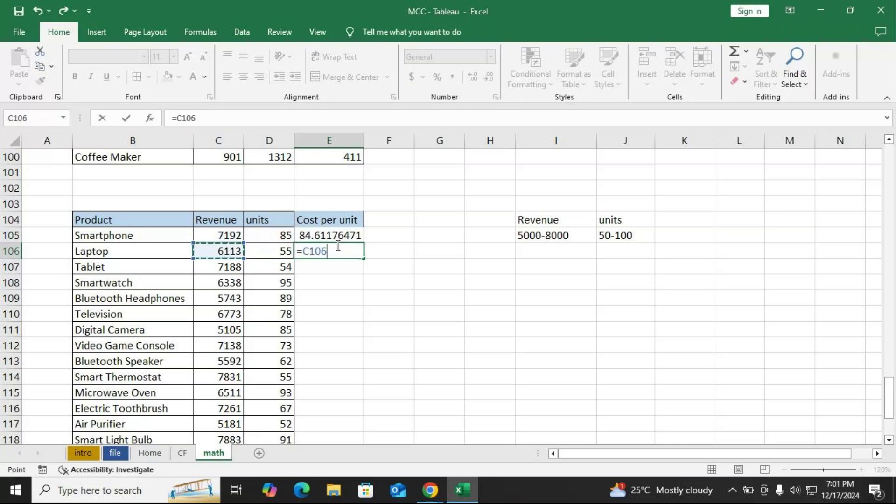
type("/")
key("Left")
key("Return")
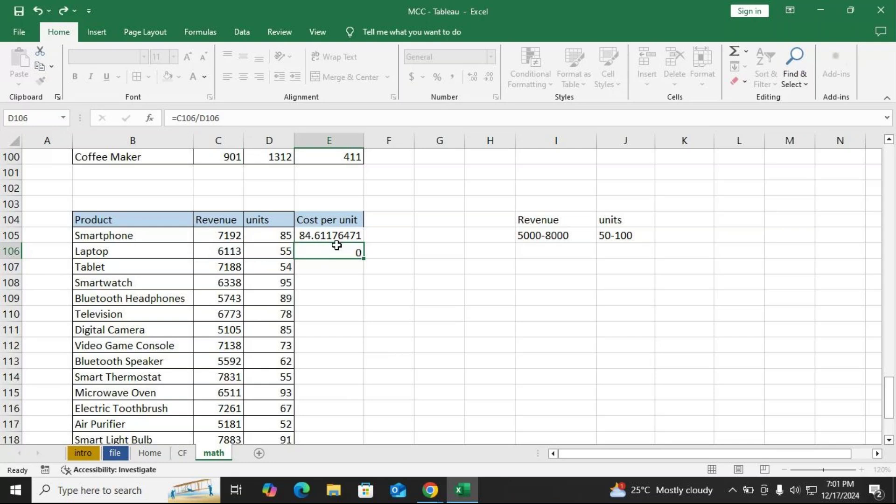
left_click(337, 246)
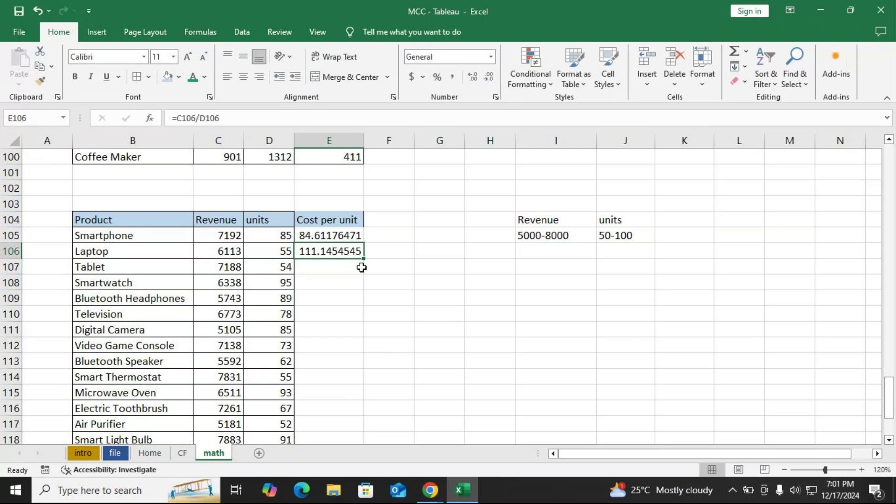
double_click(363, 261)
- Reduce all Cost per unit values from E105 downward to zero decimal places
left_click_drag(320, 235, 346, 420)
scroll(346, 420, "up", 2)
left_click(488, 76)
left_click(488, 76)
left_click(488, 77)
left_click(489, 77)
left_click(488, 76)
left_click(489, 77)
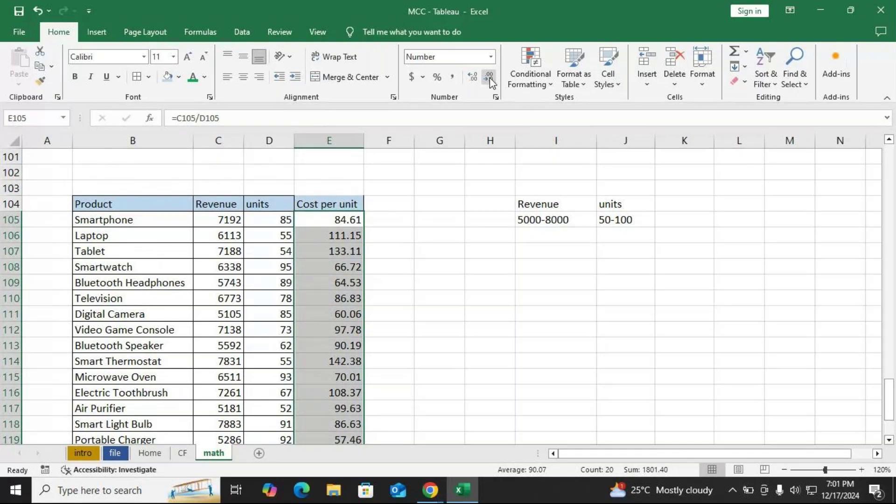
left_click(488, 77)
left_click(489, 76)
scroll(320, 285, "down", 4)
scroll(321, 285, "up", 4)
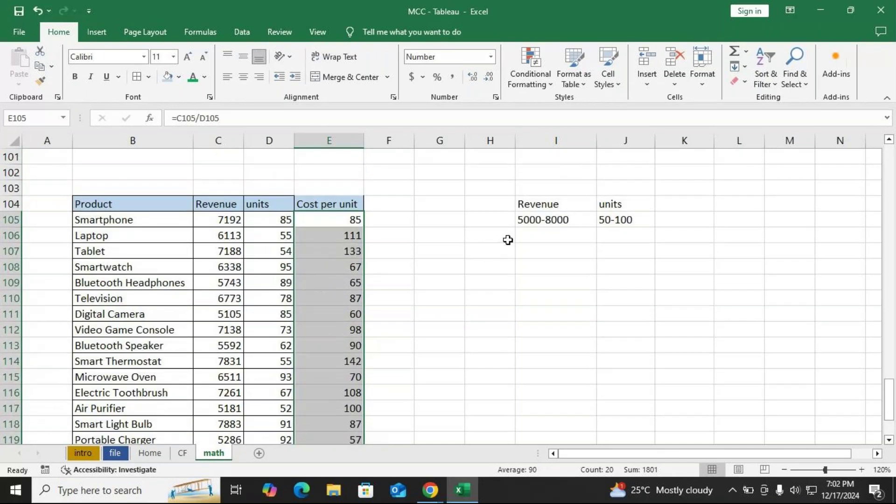
- Switch to the GoTo Meeting window, mute and unmute the microphone, and return to the Excel workbook
key("alt+Tab")
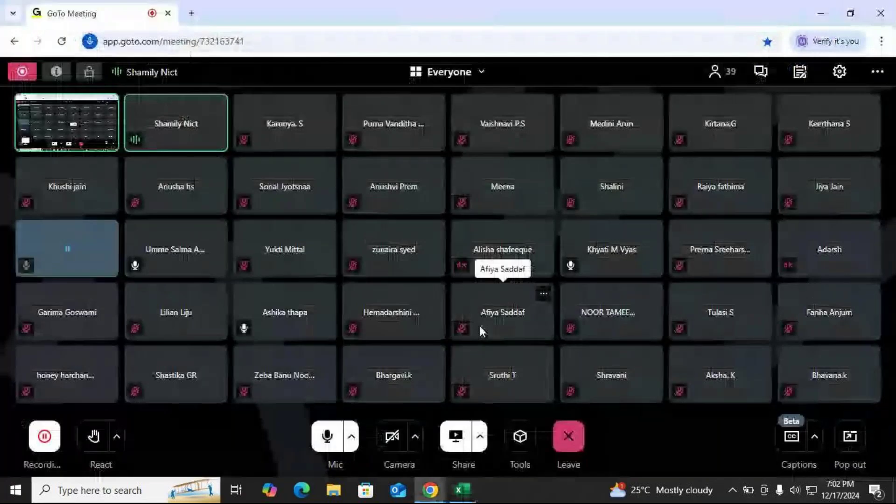
left_click(327, 439)
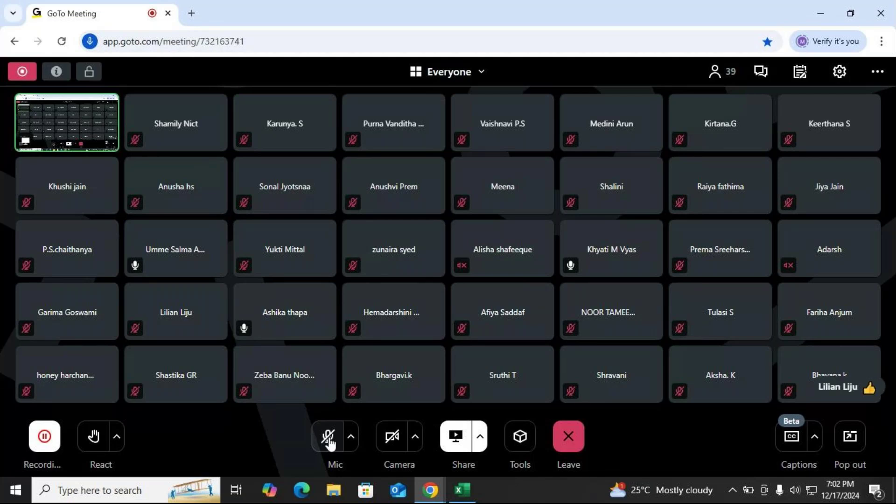
left_click(328, 439)
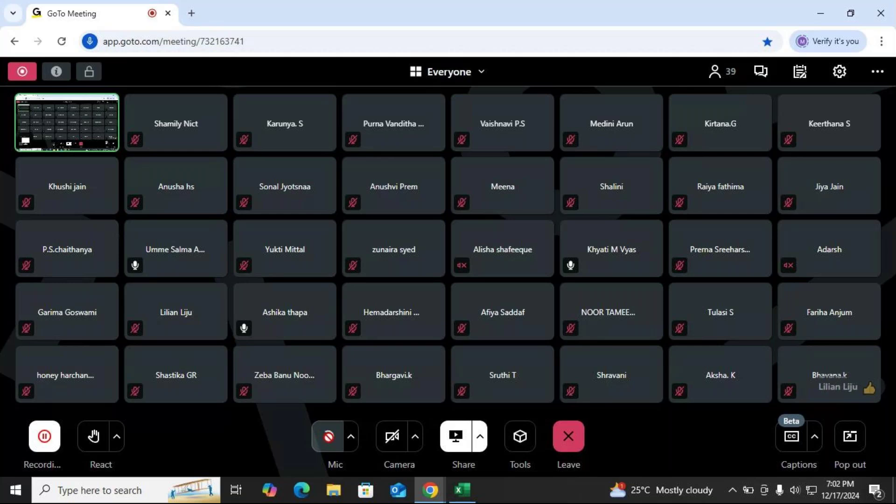
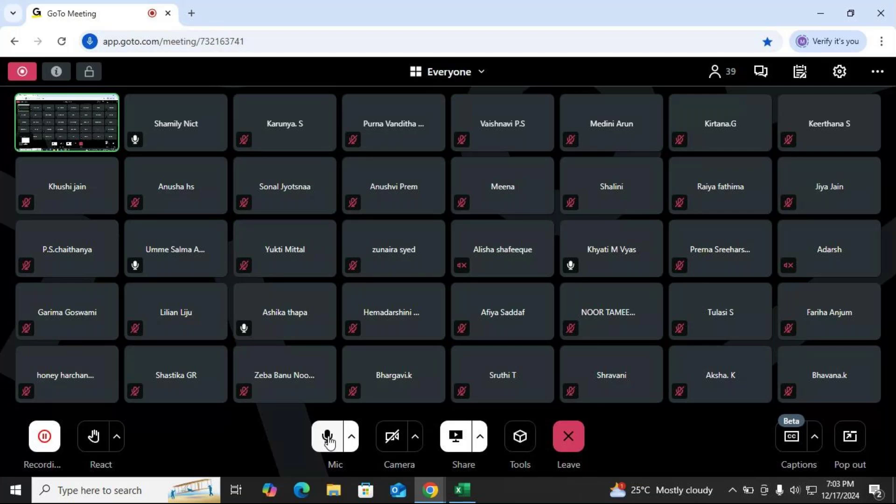
key("alt+Tab")
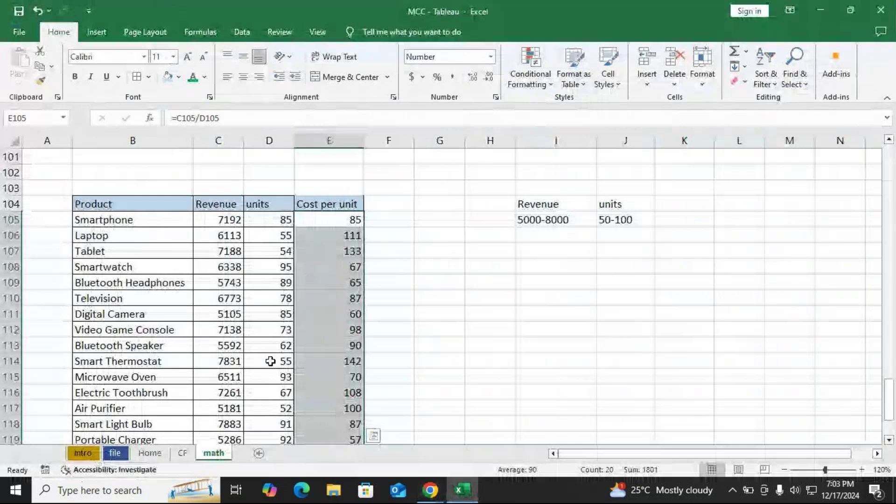
- Add a new blank worksheet after the math sheet
scroll(273, 362, "down", 1)
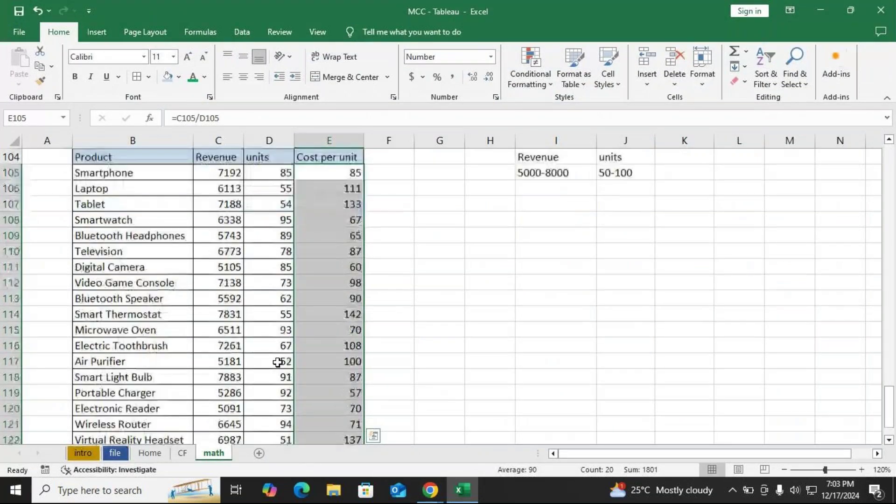
scroll(277, 362, "up", 2)
left_click(117, 250)
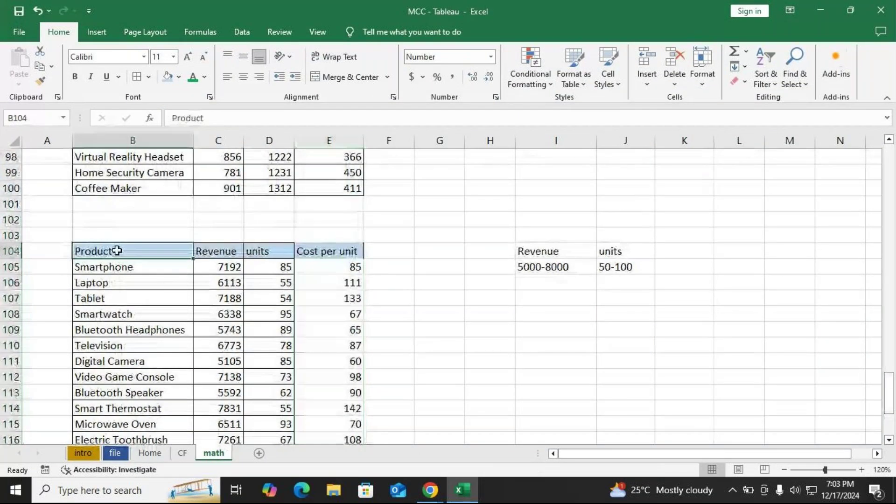
scroll(117, 251, "down", 2)
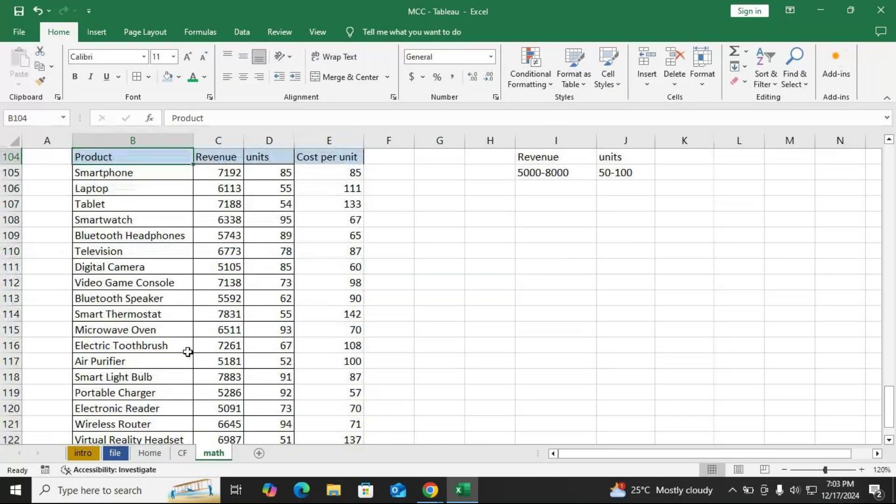
left_click(259, 454)
- Copy the Product list B104:B124 from the math sheet to B2 of the new sheet and autofit column B
left_click(213, 452)
left_click_drag(128, 160, 144, 405)
key("ctrl+c")
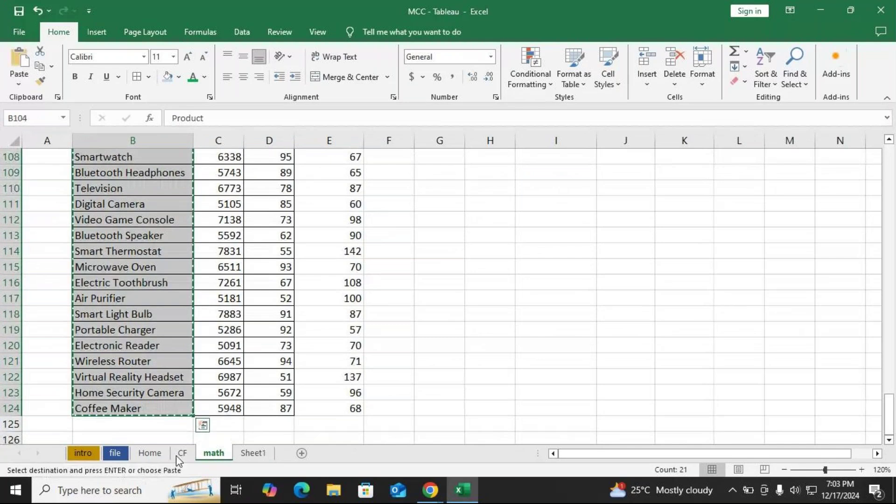
left_click(255, 454)
left_click(77, 166)
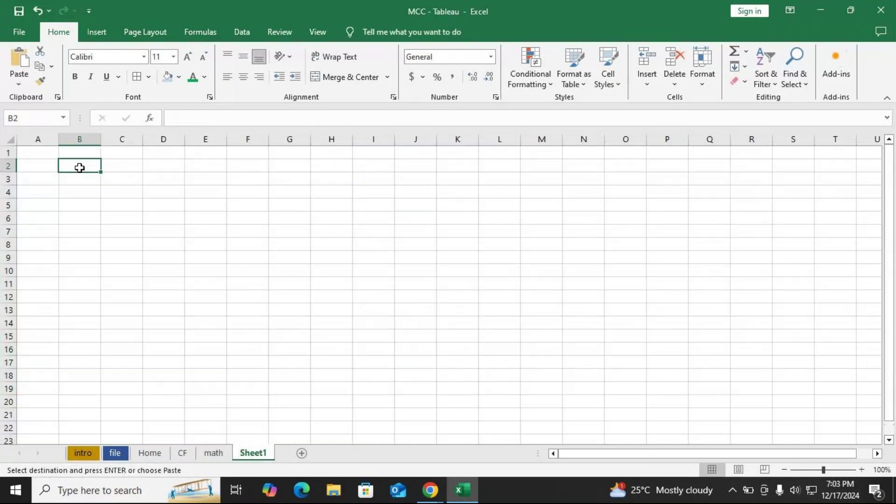
key("ctrl+v")
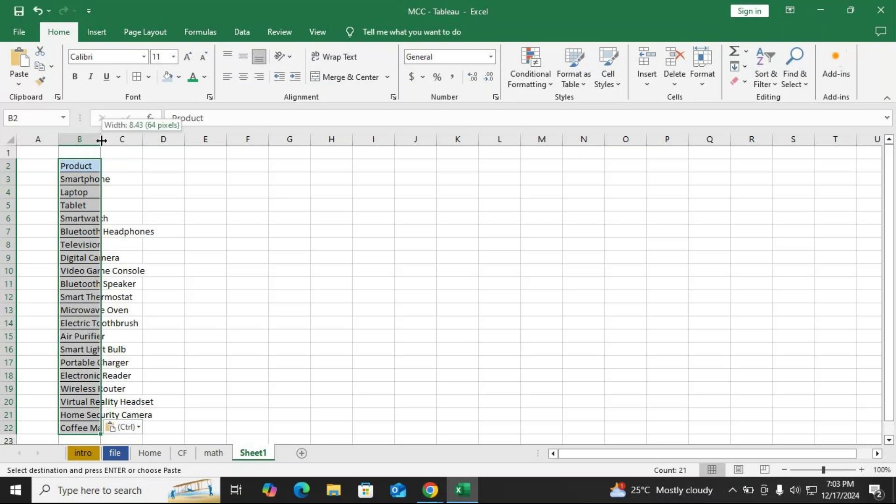
double_click(103, 141)
- Add the column headers "op. stk" in C2 and "Inward" in D2
left_click(178, 168)
key("Escape")
type("op.")
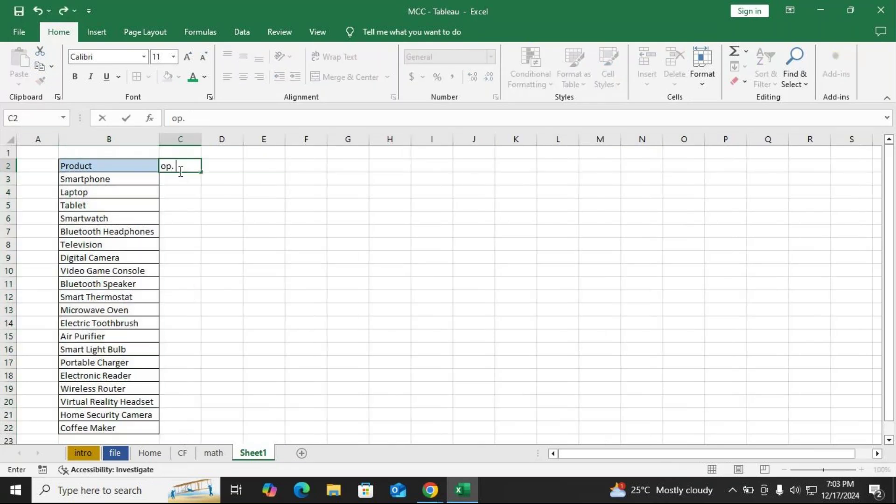
type(" stk")
key("Tab")
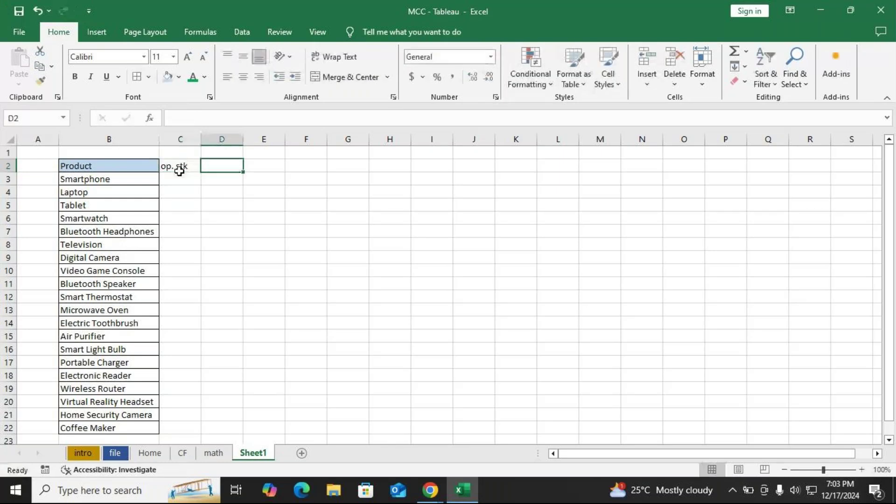
type("Pur")
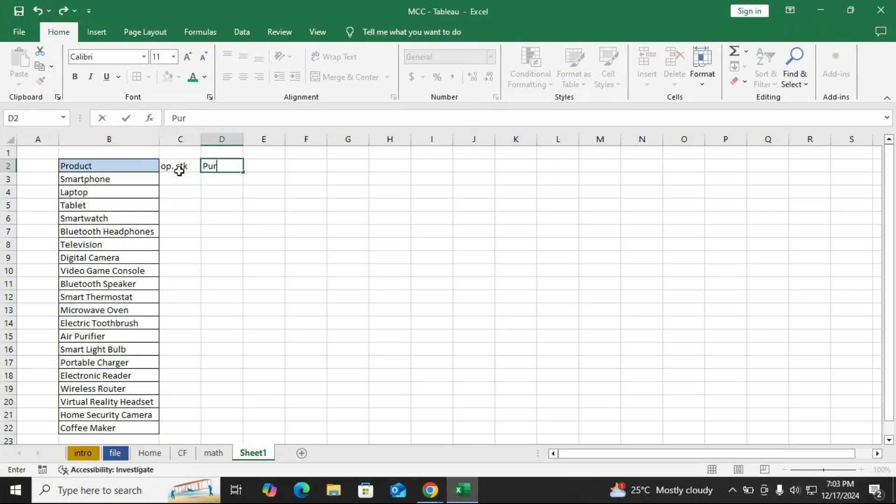
key("BackSpace")
key("BackSpace")
key("BackSpace")
type("Inward")
left_click(179, 171)
- Enter the formula =RANDBETWEEN(30,50) in C3 for Smartphone's opening stock
left_click(181, 175)
type("=")
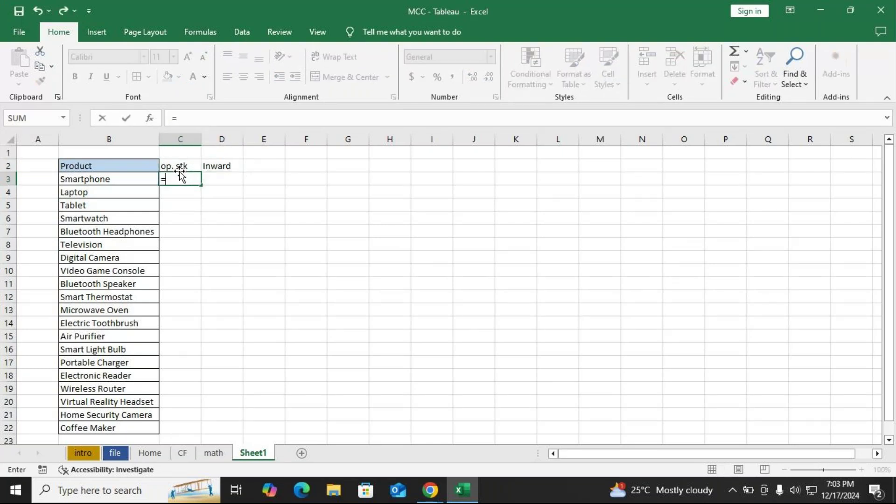
type("ran")
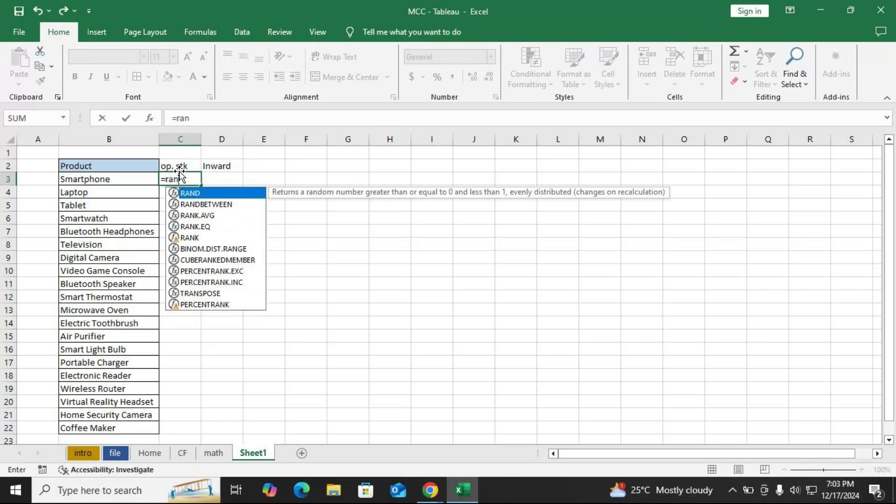
key("Down")
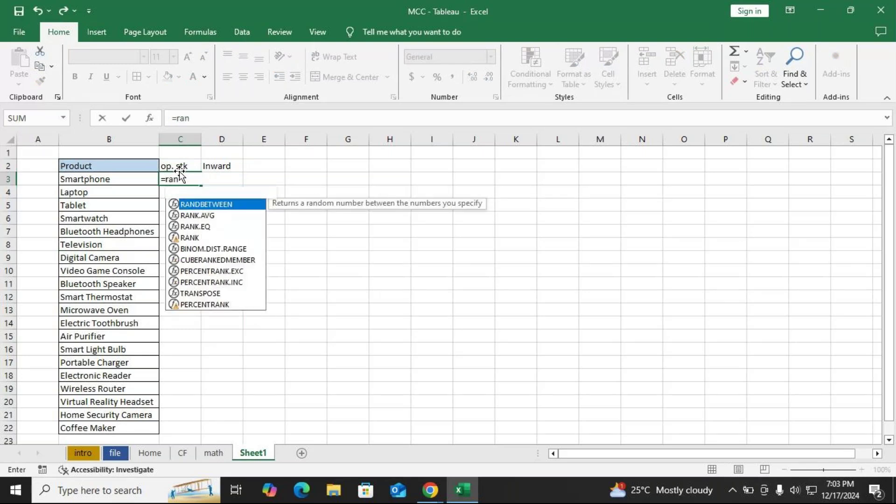
key("Tab")
type("30,50")
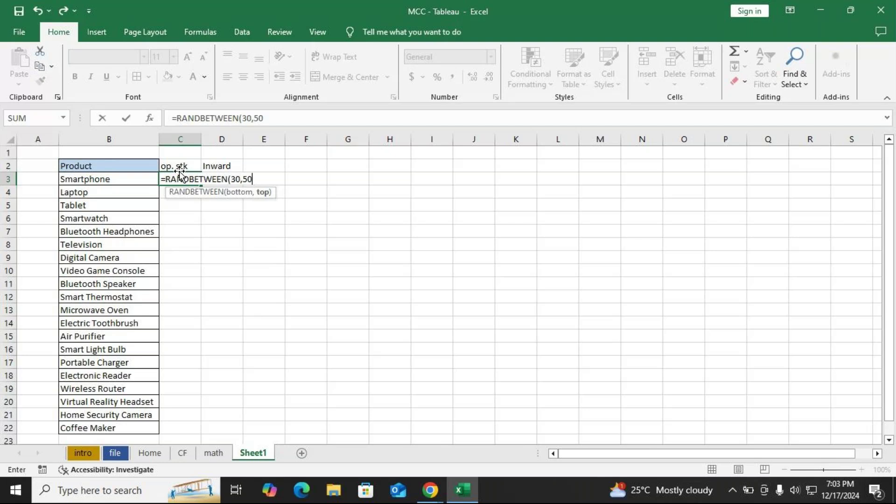
key("Return")
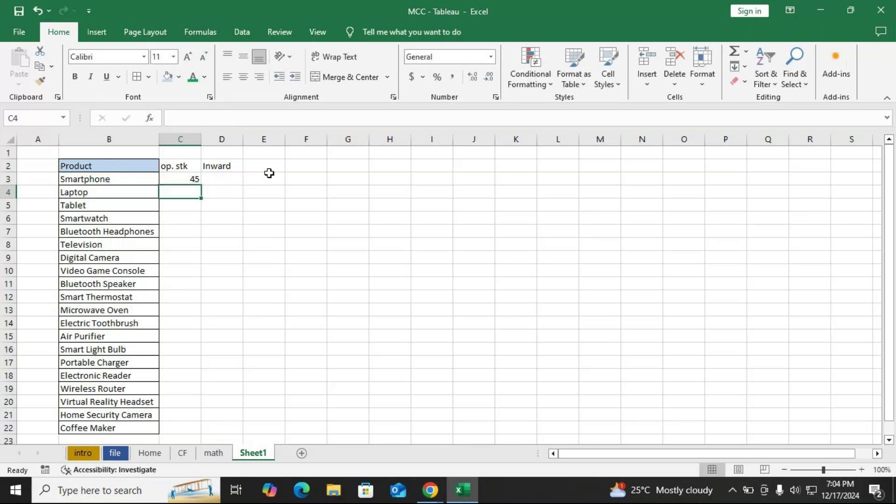
- Copy the "op. stk" header to K2 and note its range "30-50" in K3
left_click(167, 167)
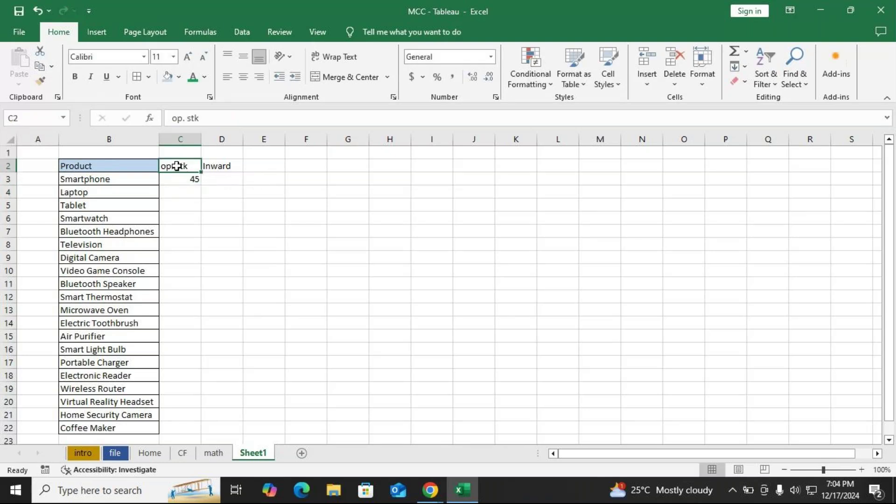
key("ctrl+c")
left_click(532, 166)
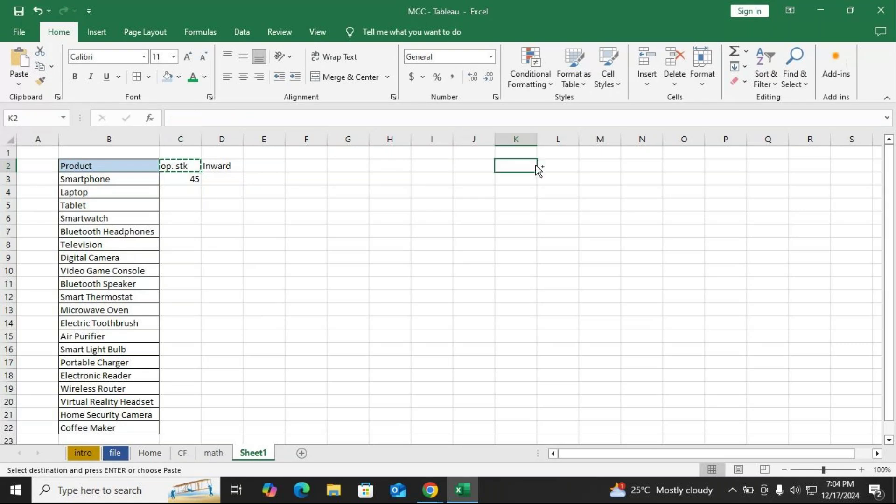
key("ctrl+v")
left_click(524, 178)
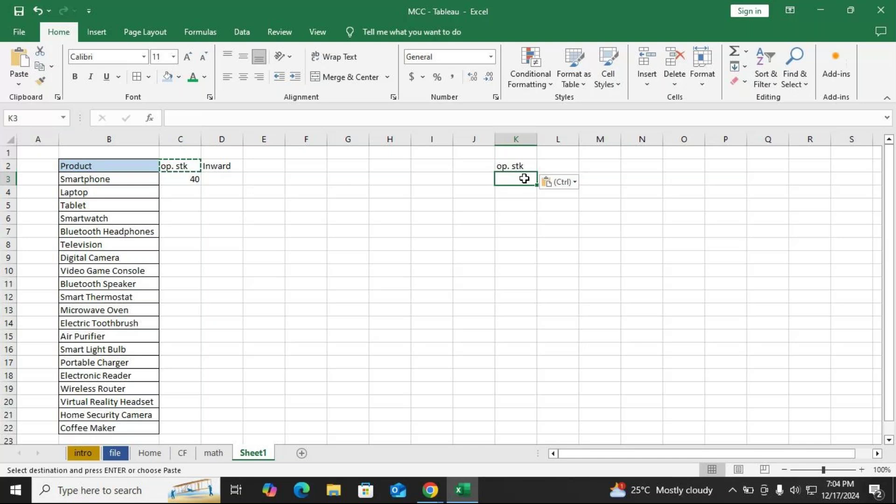
type("30-50")
key("Return")
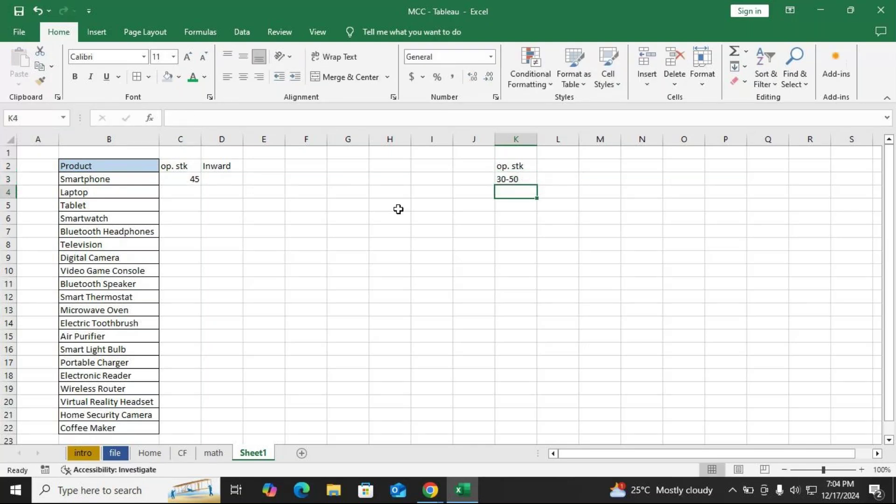
- Copy the "Inward" header from D2 to L2, beside the "op. stk" range note
left_click(192, 181)
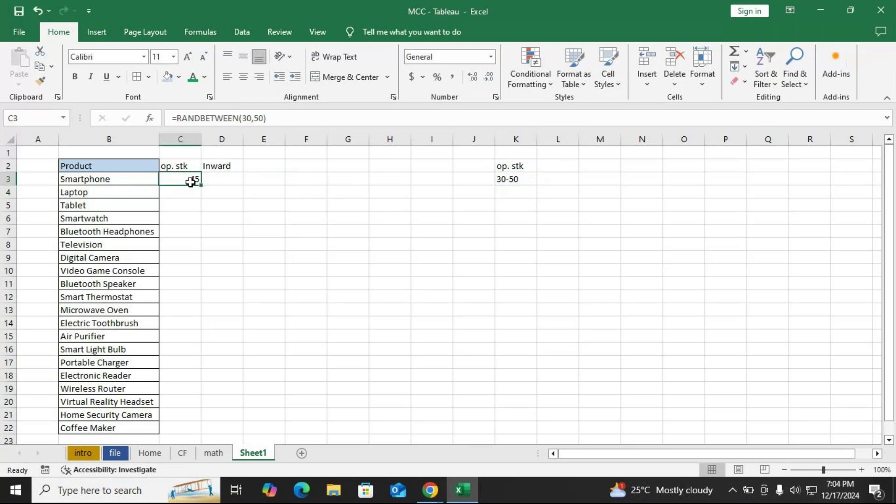
left_click(228, 165)
key("ctrl+c")
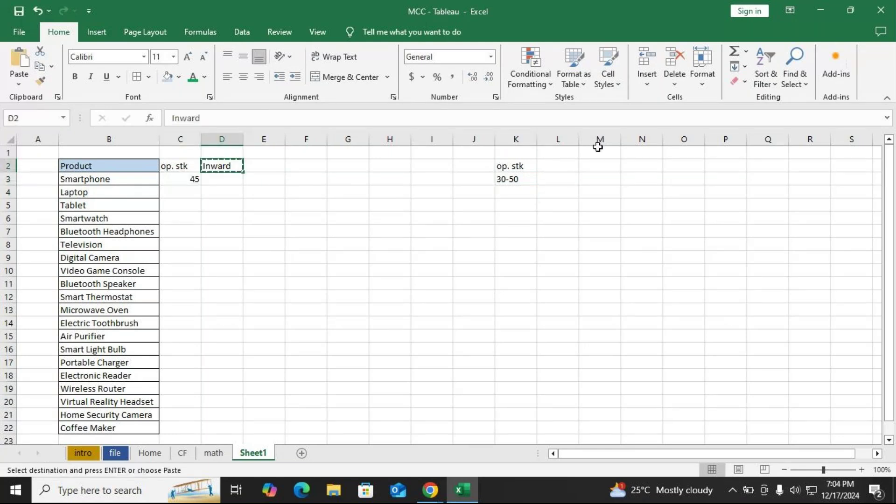
left_click(575, 165)
key("ctrl+v")
- Add the column headers "Outward" in E2, "Cls stk" in F2 and "Status" in G2
left_click(276, 171)
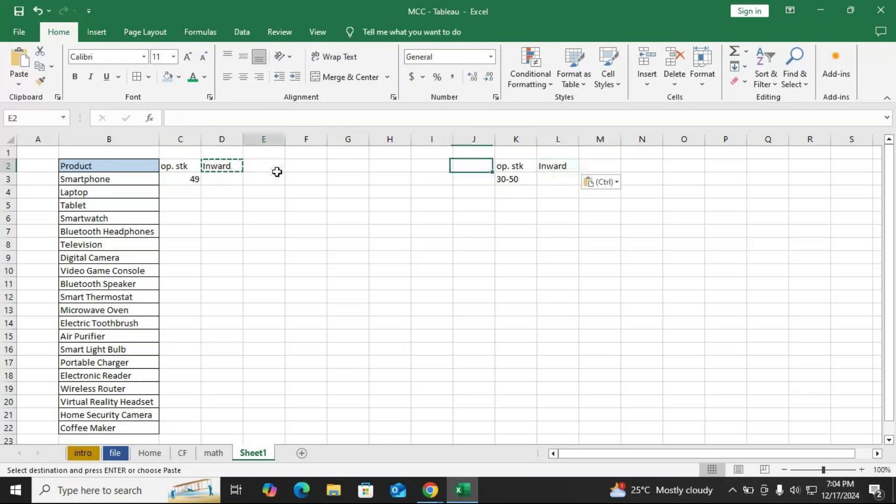
type("Outwsa")
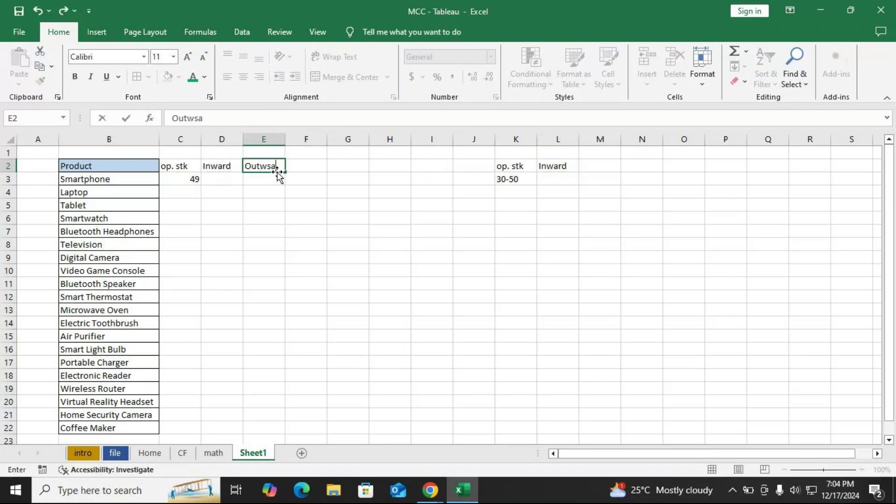
key("BackSpace")
key("BackSpace")
type("ard")
key("Tab")
type("Cls")
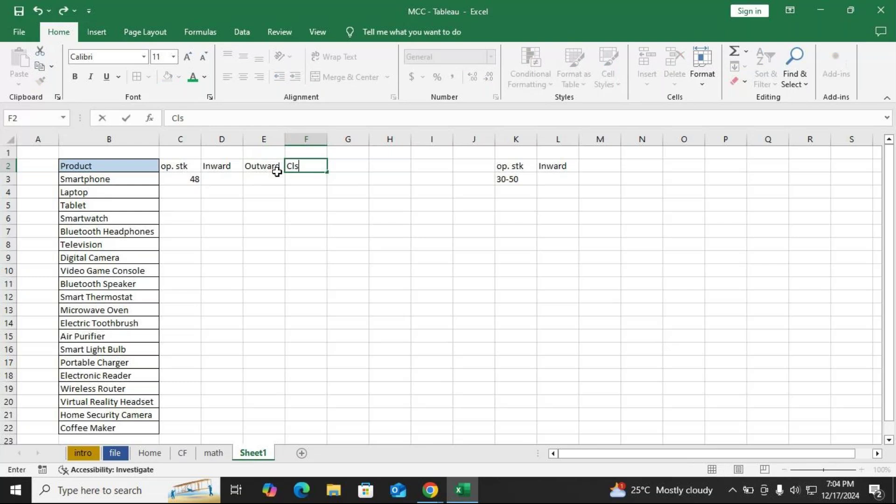
type(" stk")
key("Tab")
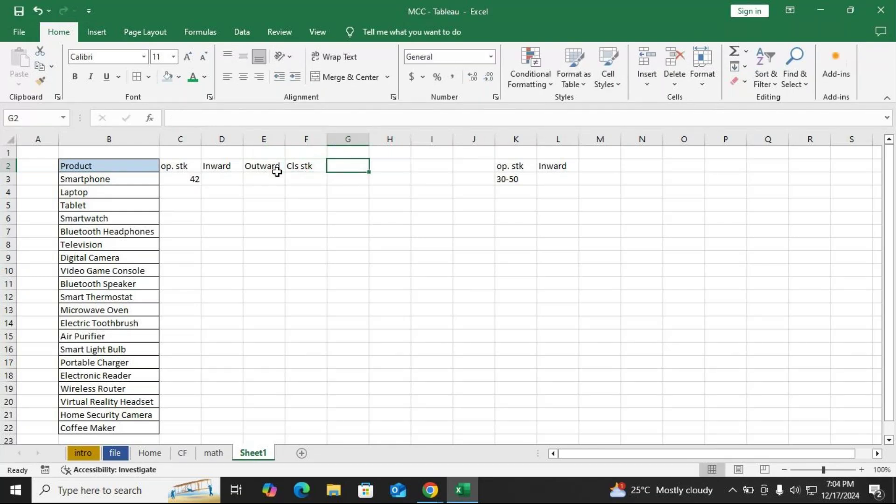
type("Sta")
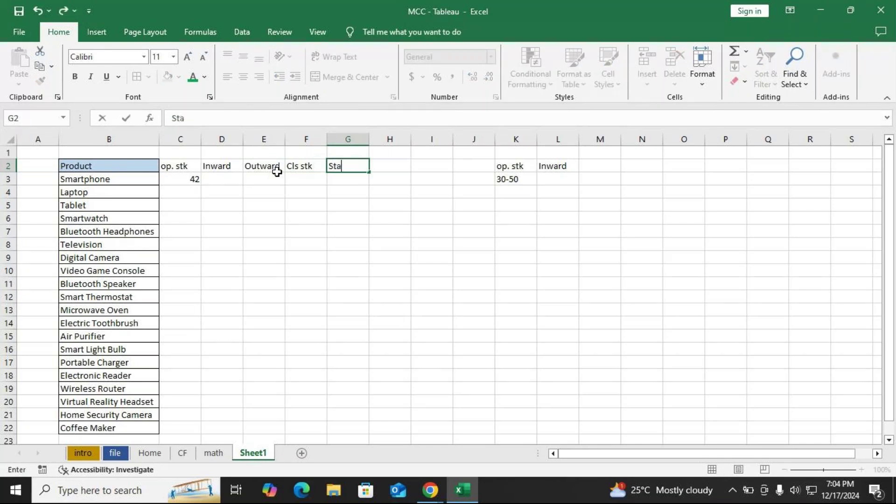
type("tus")
left_click(277, 176)
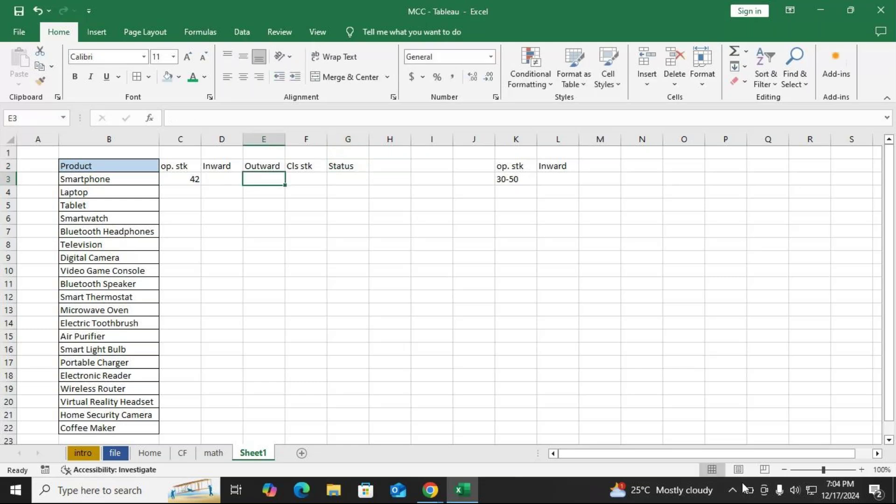
- Enter the formula =RANDBETWEEN(50,80) in D3 for Smartphone's inward quantity
left_click(861, 469)
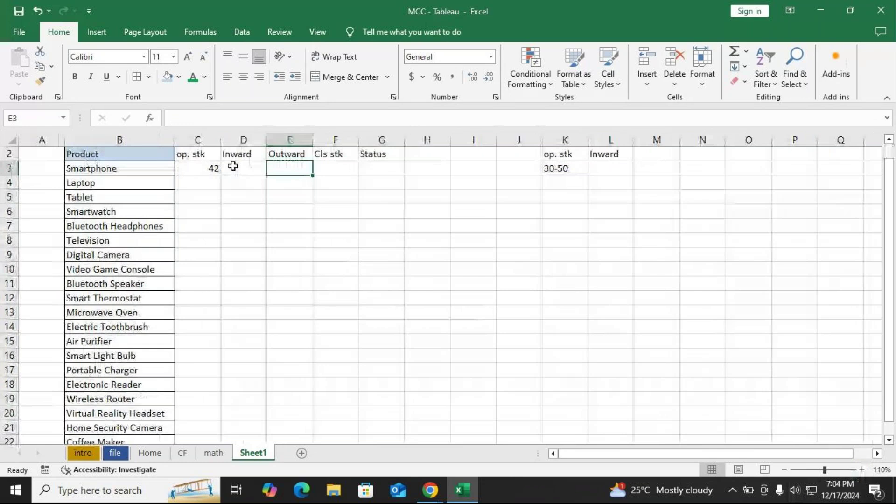
left_click(249, 170)
type("=")
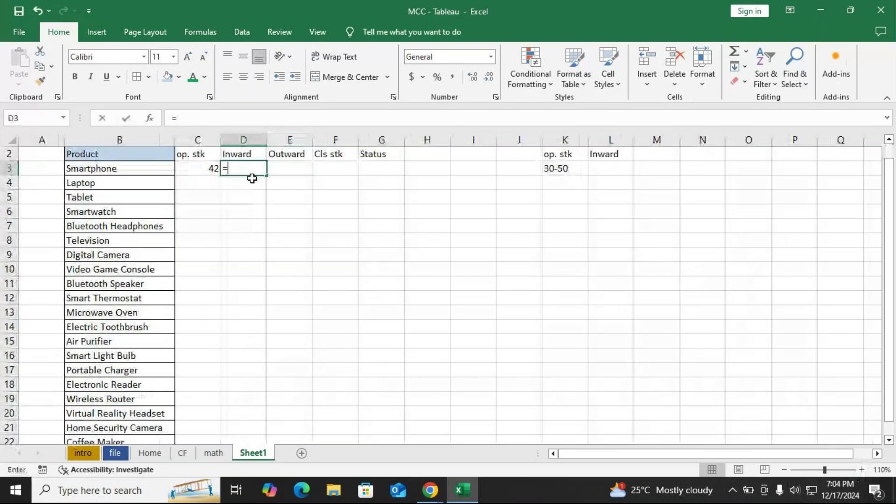
type("ran")
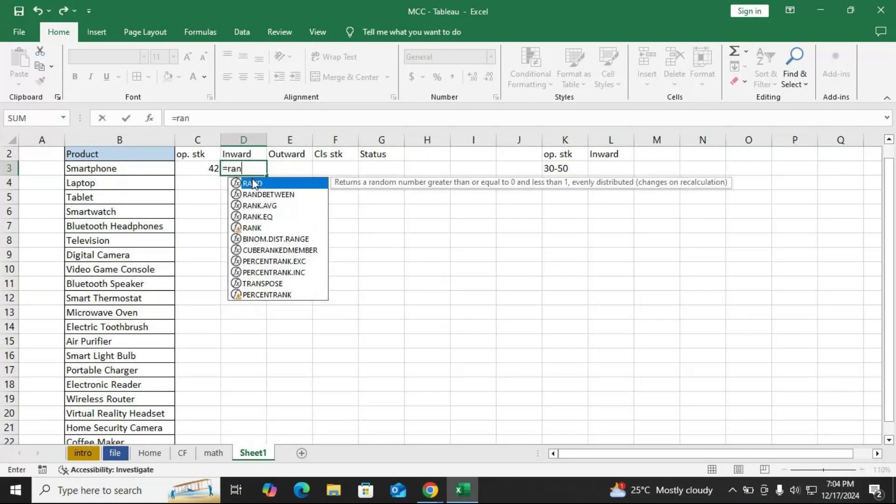
key("Down")
key("Tab")
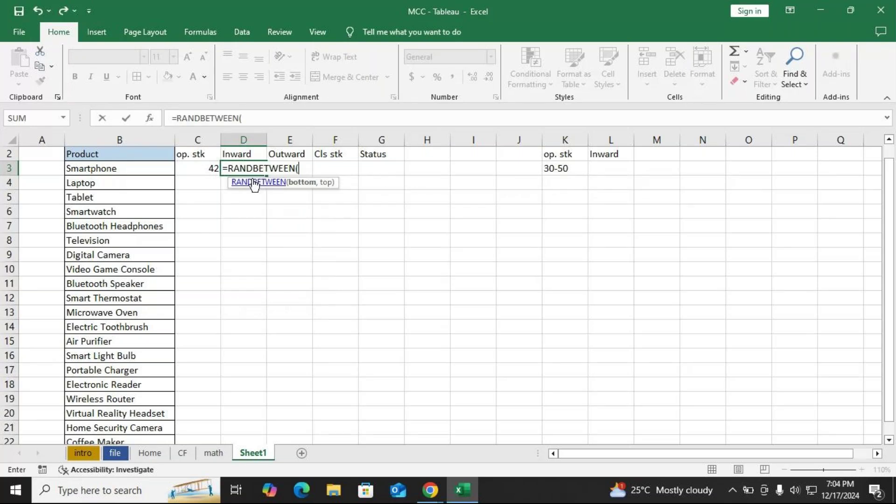
type("50,80")
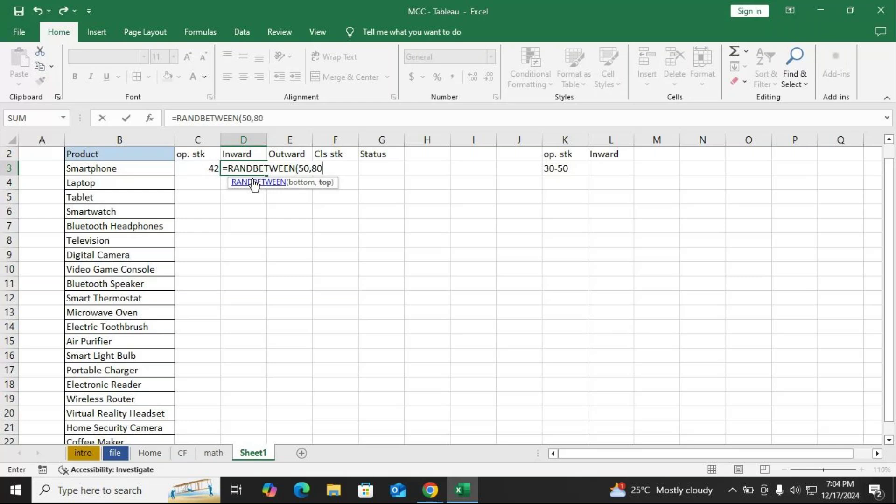
key("Return")
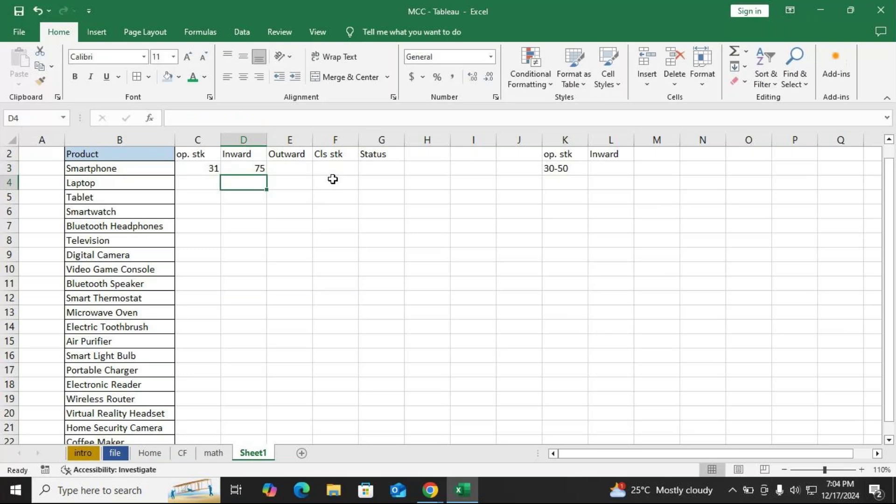
- Note the range "50-80" in L3 under the copied "Inward" header
left_click(610, 168)
type("5")
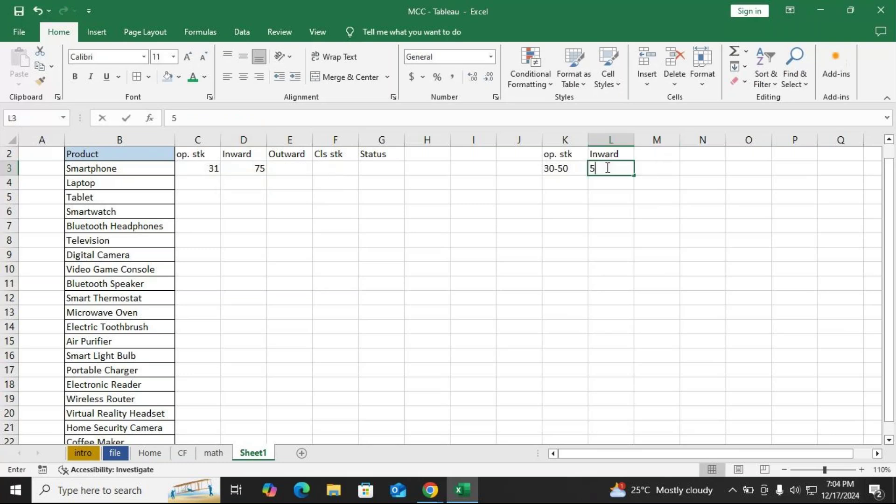
type("0-80")
key("Return")
type("\\")
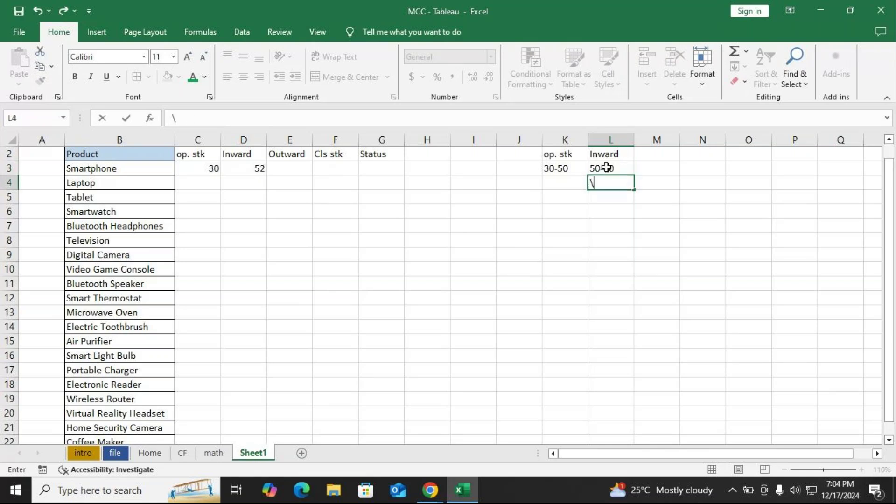
key("Return")
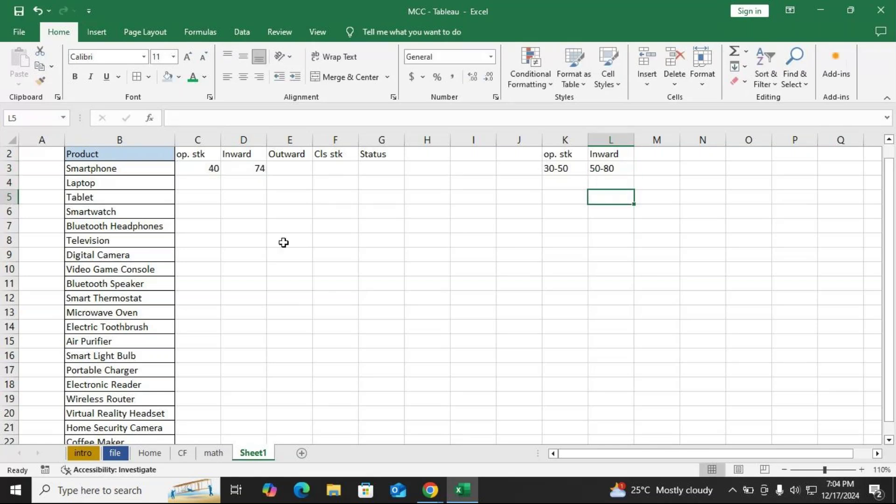
- Enter the formula =RANDBETWEEN(30,70) in E3 for Smartphone's outward quantity
left_click(295, 169)
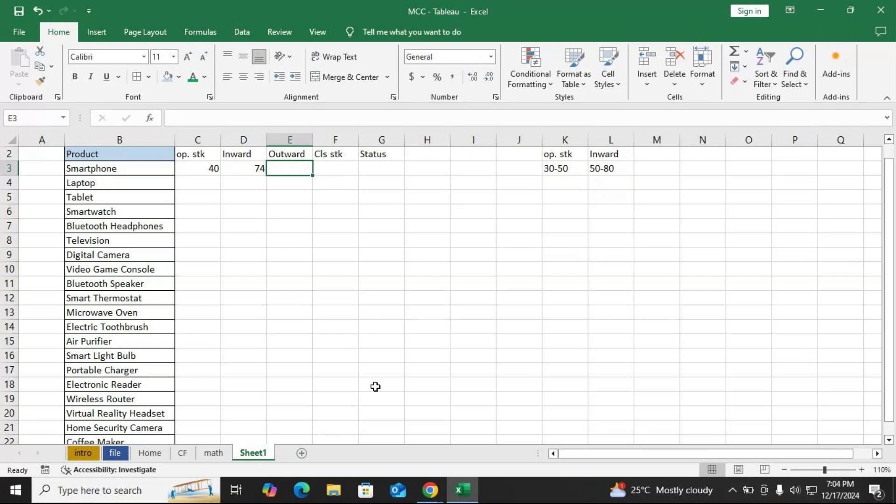
type("=ran")
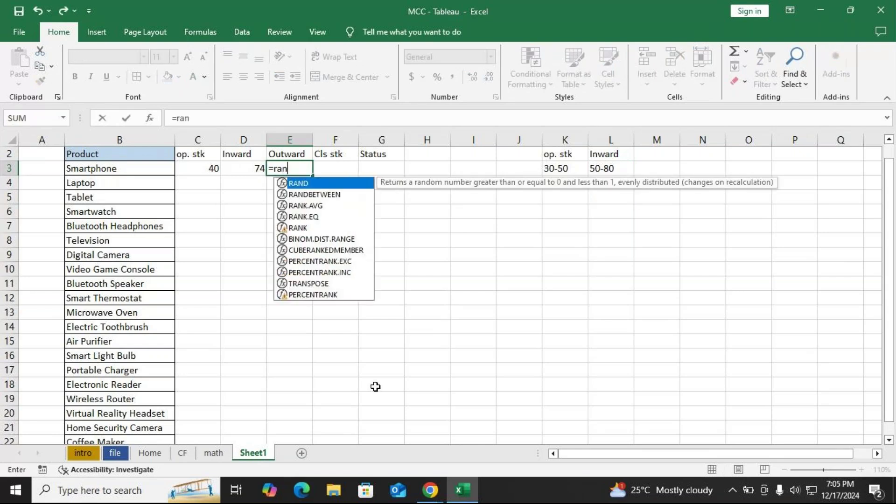
key("Down")
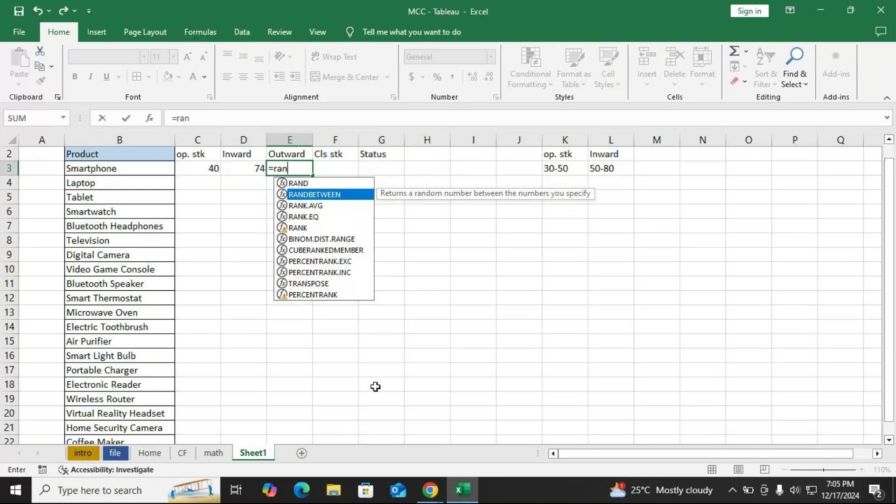
key("Tab")
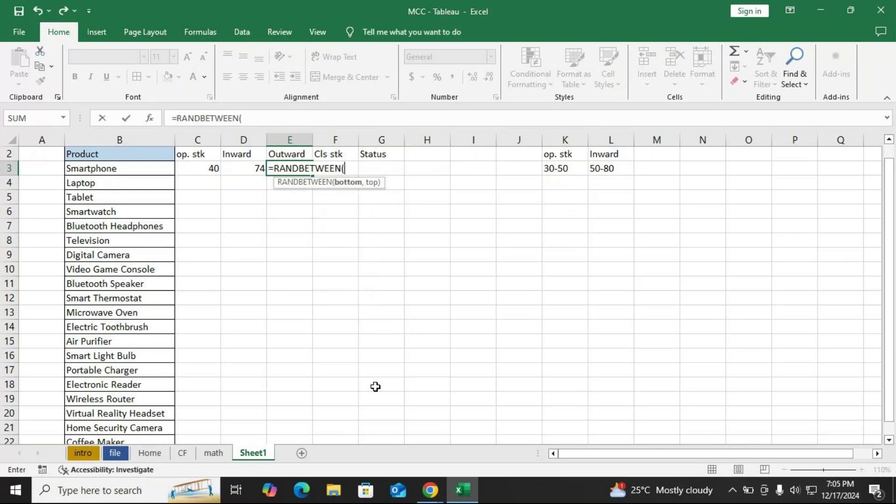
type("3070")
key("BackSpace")
key("BackSpace")
type(",70)")
key("Return")
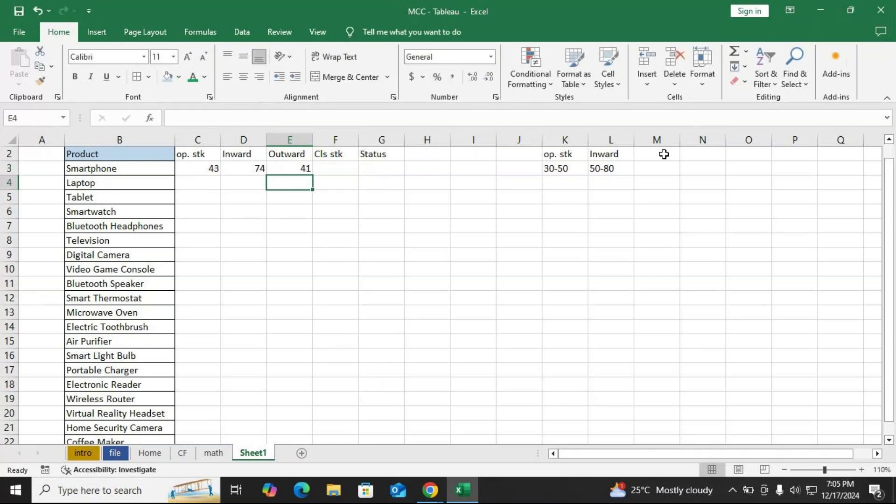
- Copy the "Outward" header to M2 and note its range "30-70" in M3
left_click(283, 153)
key("ctrl+c")
left_click(658, 152)
key("ctrl+v")
left_click(653, 170)
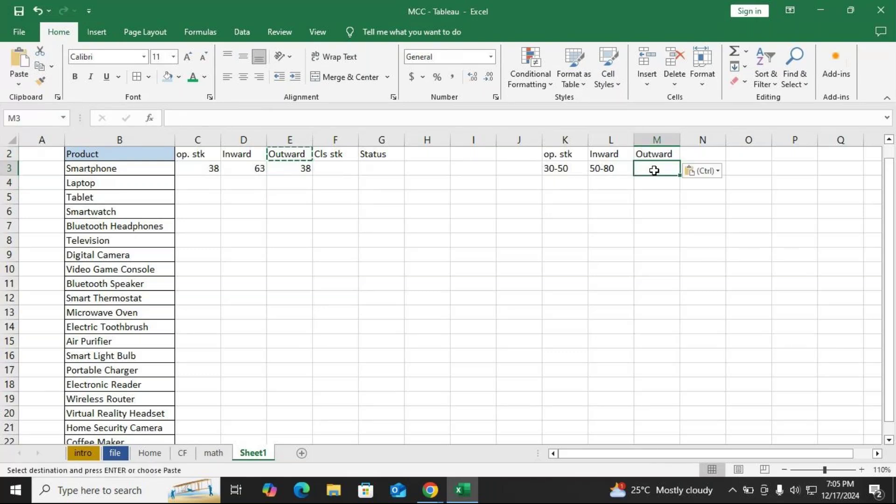
type("30")
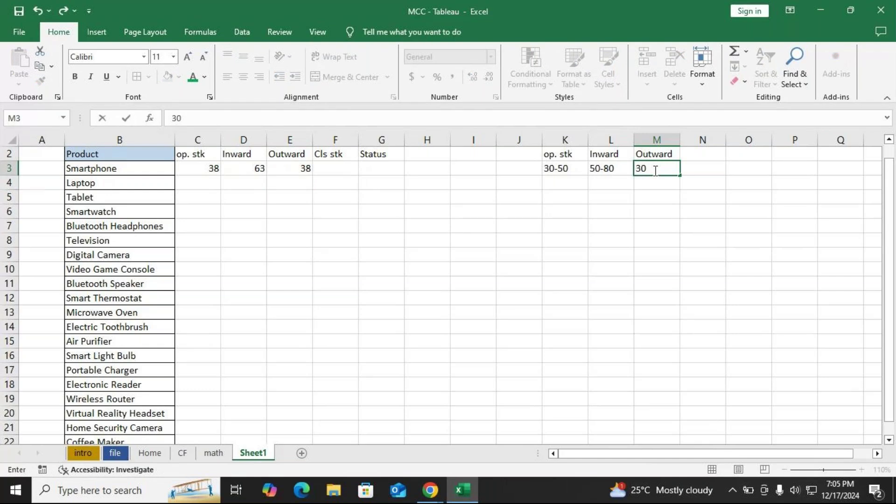
type("-70")
key("Return")
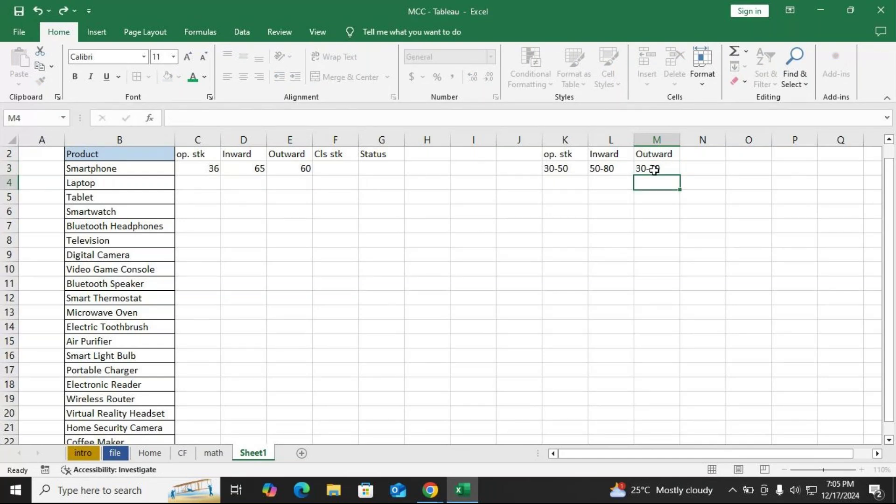
- Fill the random formulas in C3:E3 down to row 22 and replace C3:E22 with their pasted values
left_click_drag(212, 169, 287, 415)
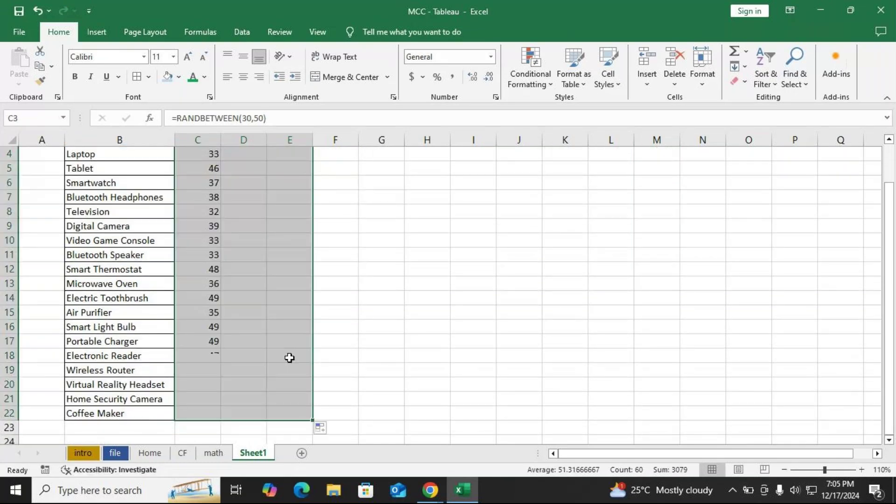
scroll(289, 358, "up", 1)
key("ctrl+c")
key("ctrl+alt+v")
key("Down")
key("Down")
key("Return")
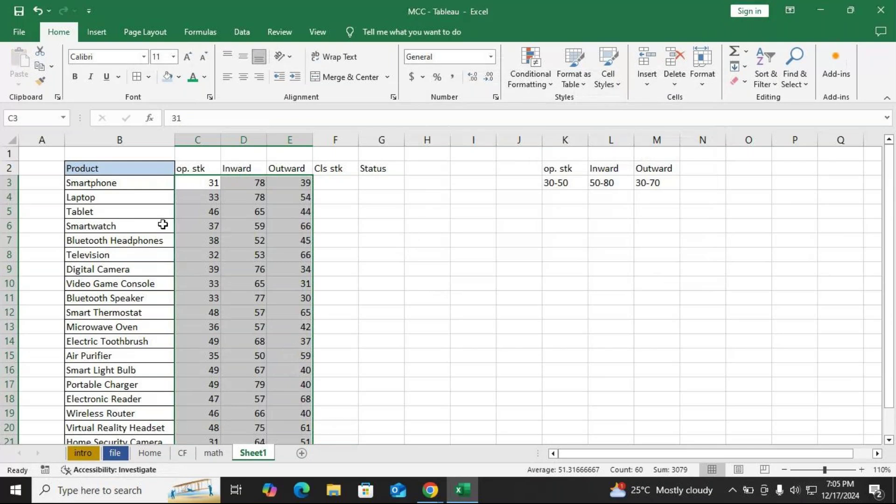
- Apply all borders to the whole stock table from the Product column to the Status column
left_click(270, 256)
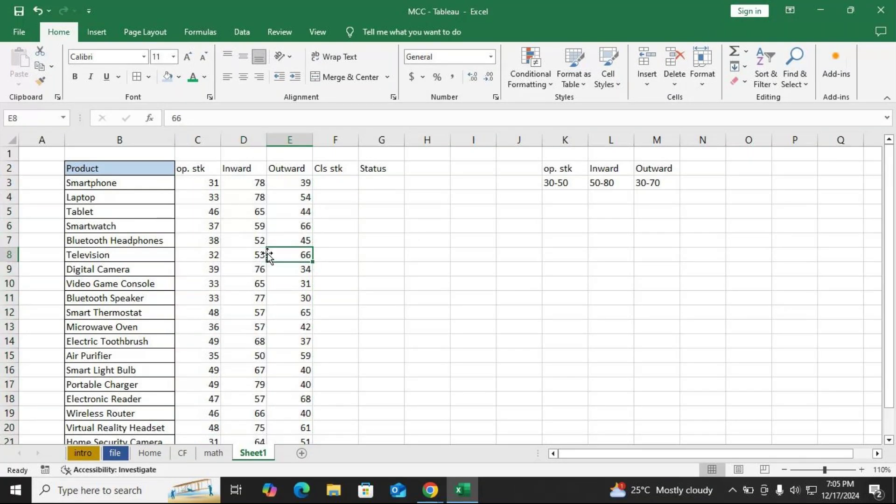
key("ctrl+a")
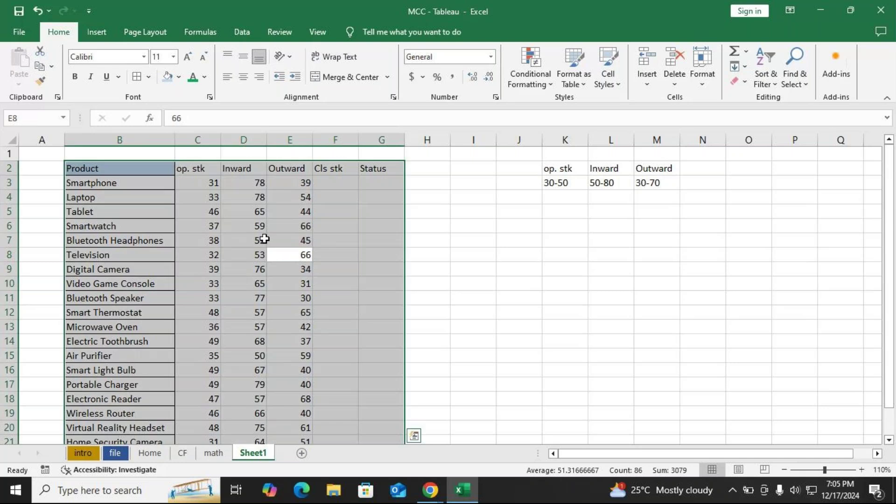
left_click(244, 262)
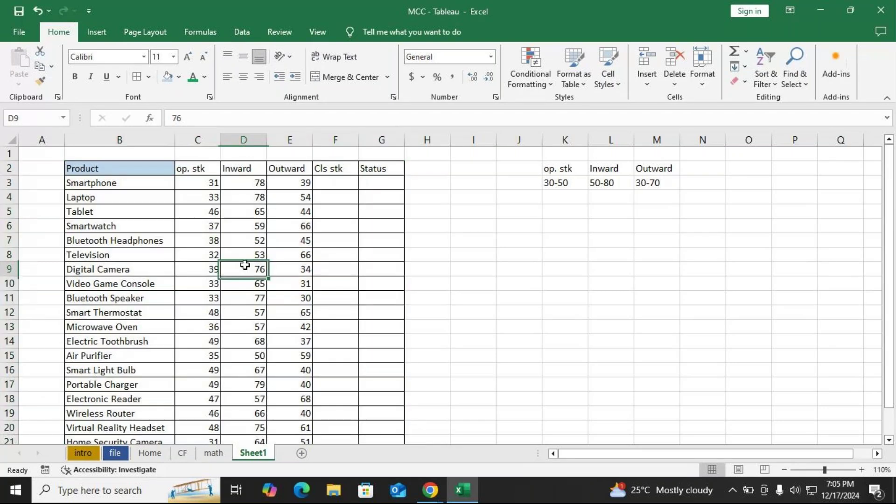
- Copy the Product header's formatting to the headers in C2:G2 with Format Painter
left_click(100, 167)
left_click(41, 85)
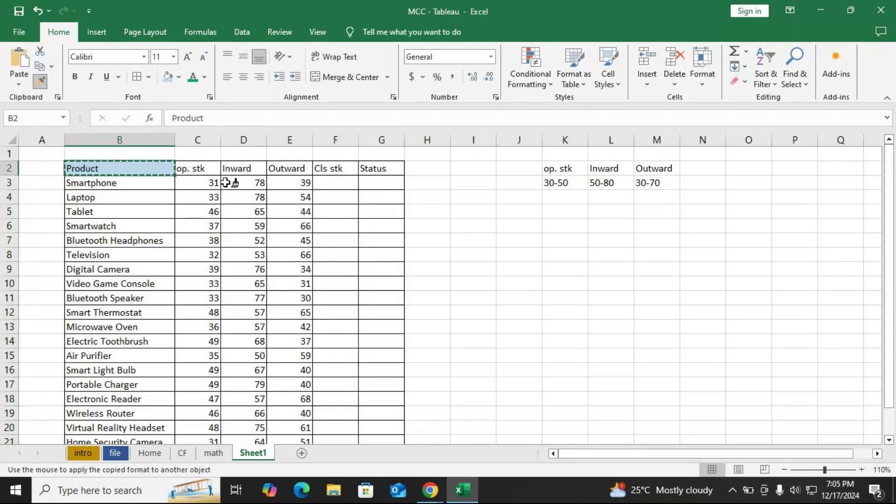
left_click_drag(205, 169, 376, 169)
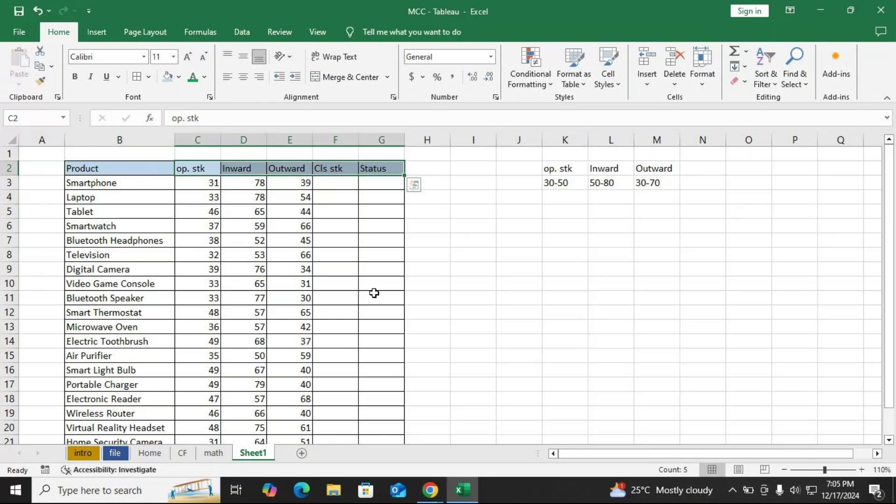
left_click(367, 282)
- Enter the label "Cls stock" in K5 below the range notes
left_click(562, 216)
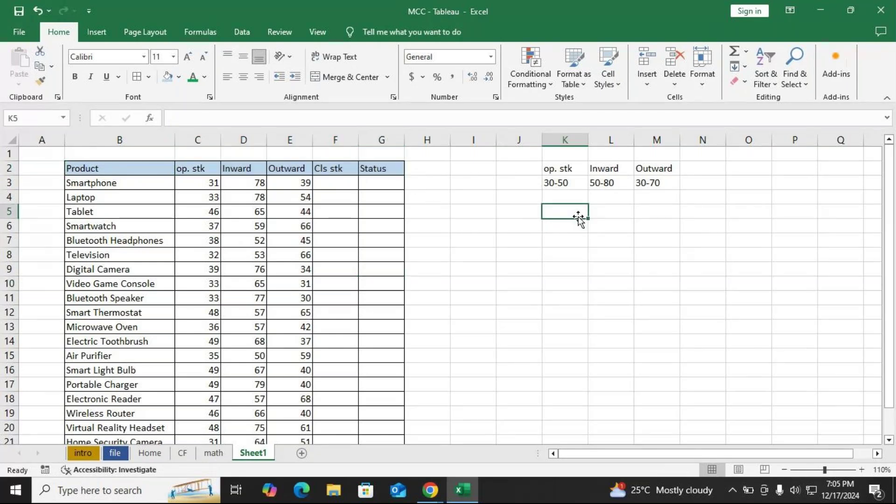
type("Cls")
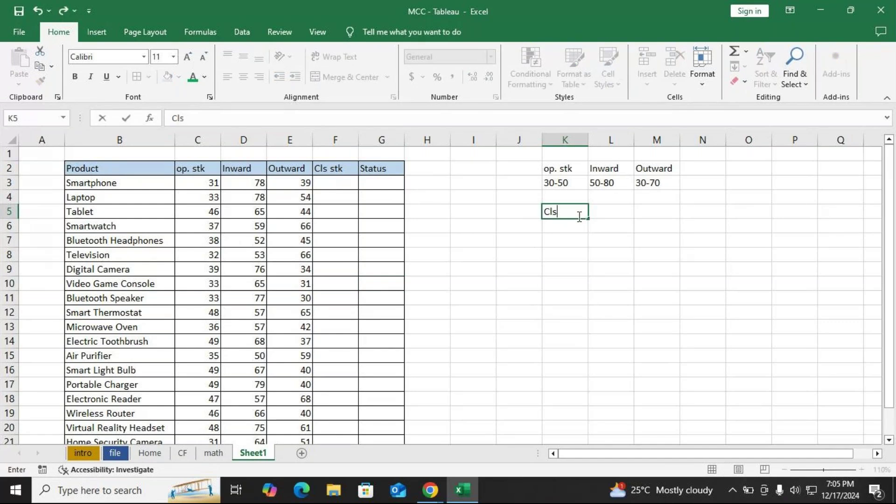
type(" stock")
key("Return")
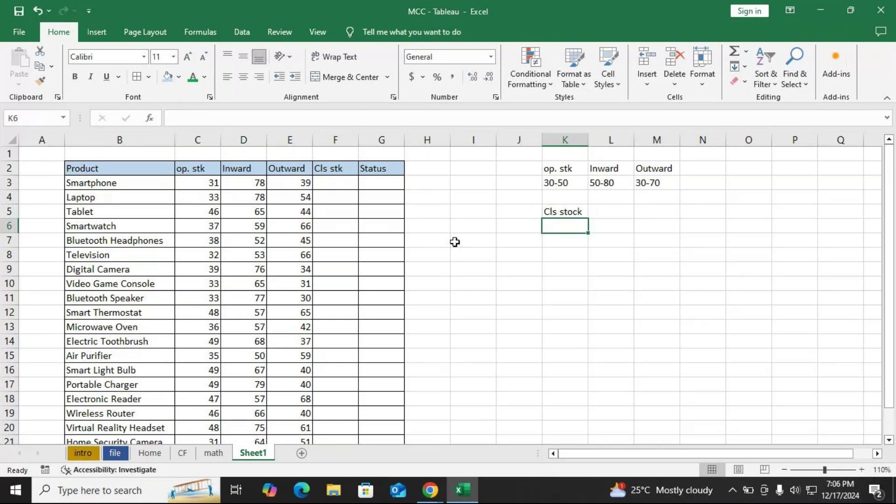
- Switch to the GoTo Meeting window, read the latest chat message, and return to the Excel workbook
key("alt+Tab")
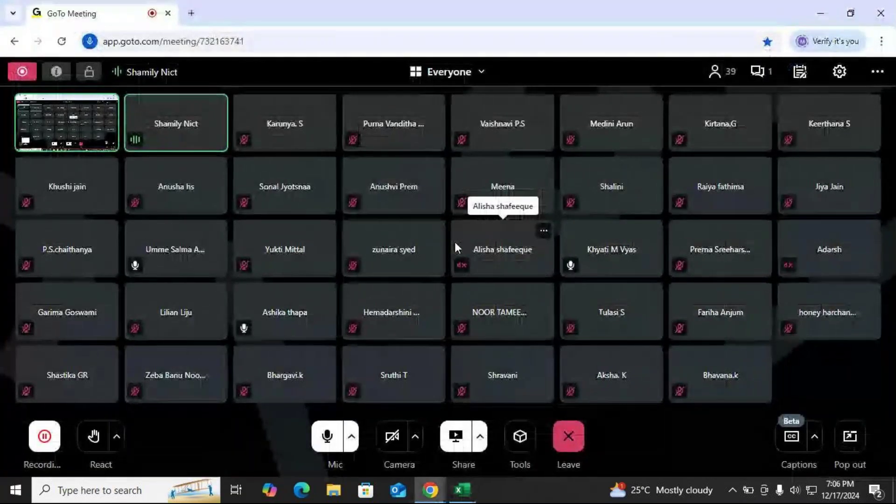
left_click(760, 74)
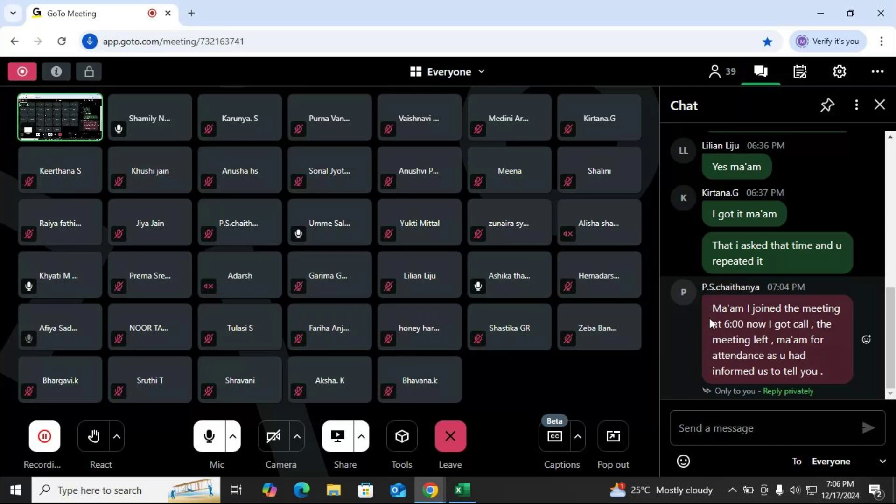
left_click(880, 105)
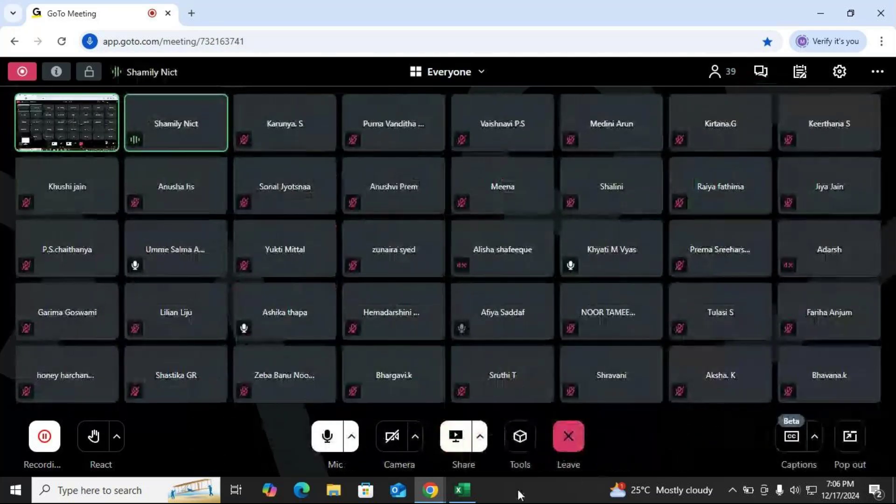
left_click(473, 497)
left_click_drag(560, 165, 654, 184)
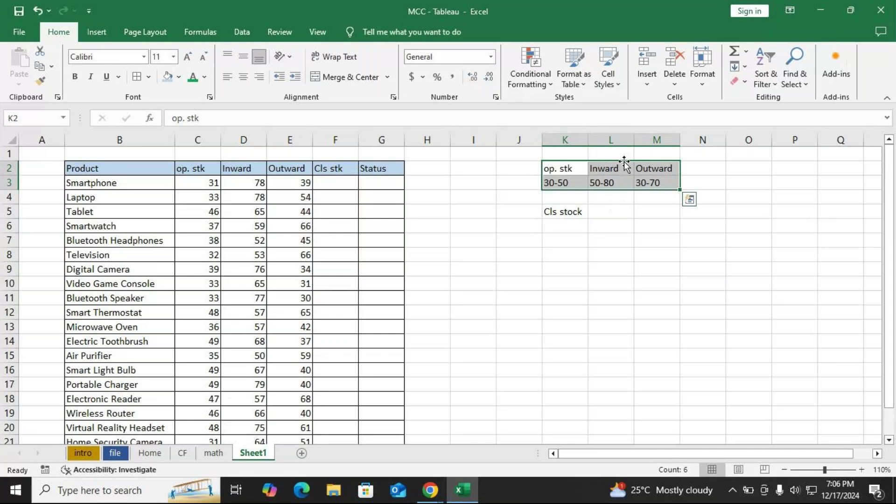
left_click(205, 174)
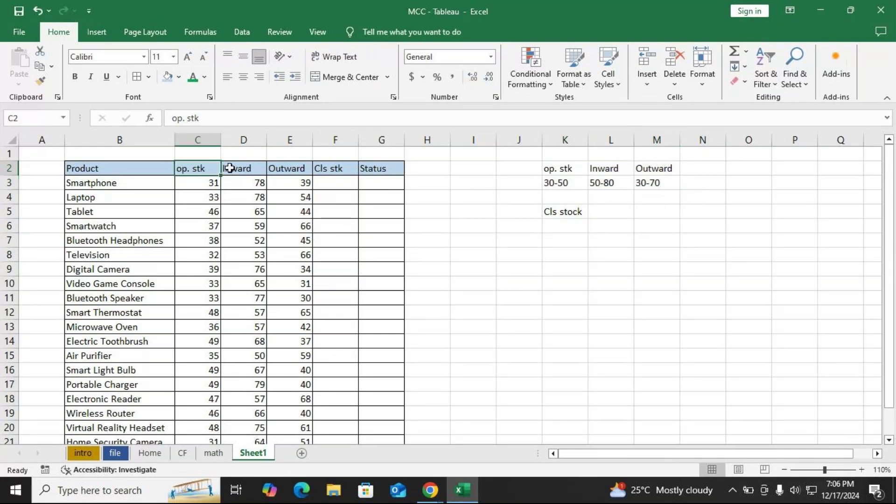
left_click(231, 170)
left_click(299, 170)
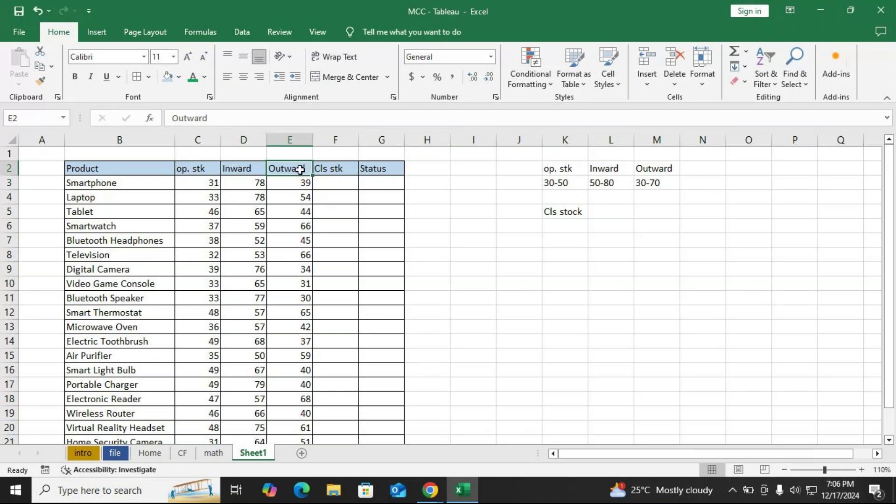
- Enter the closing stock formula =C3+D3-E3 in F3 for the Smartphone row
left_click(343, 187)
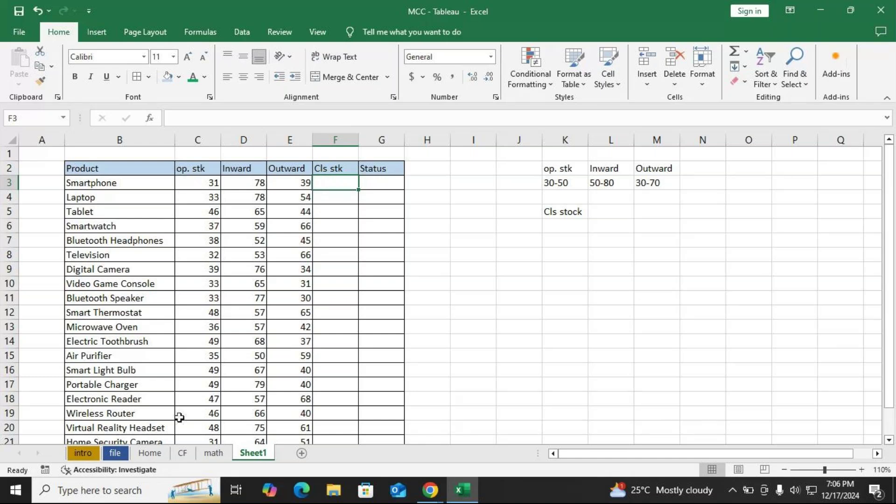
key("alt+Tab")
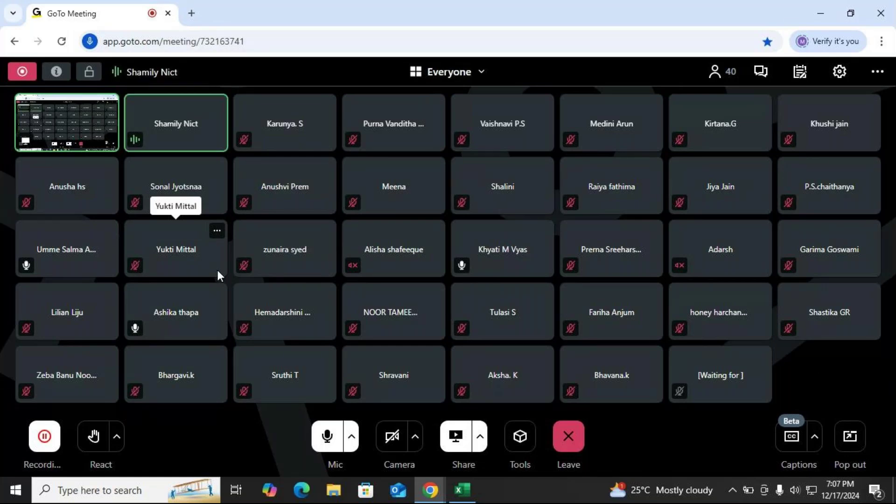
key("alt+Tab")
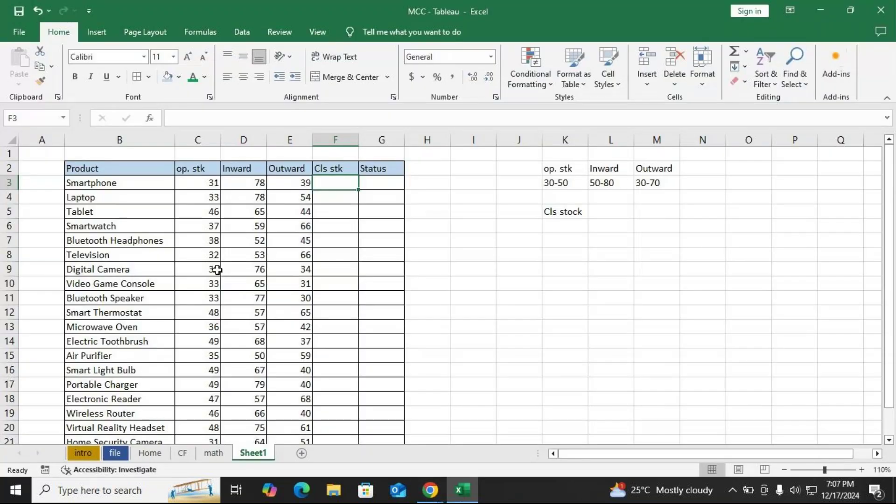
type("=")
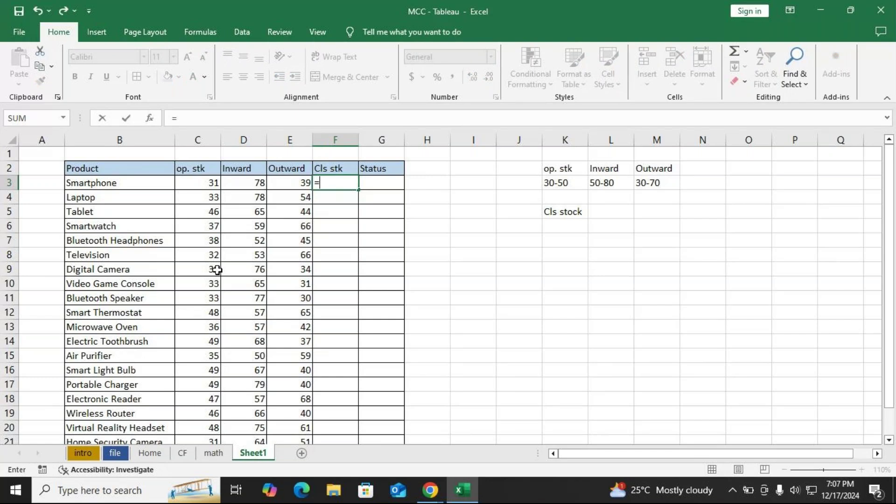
key("Left")
key("Left")
key("Left")
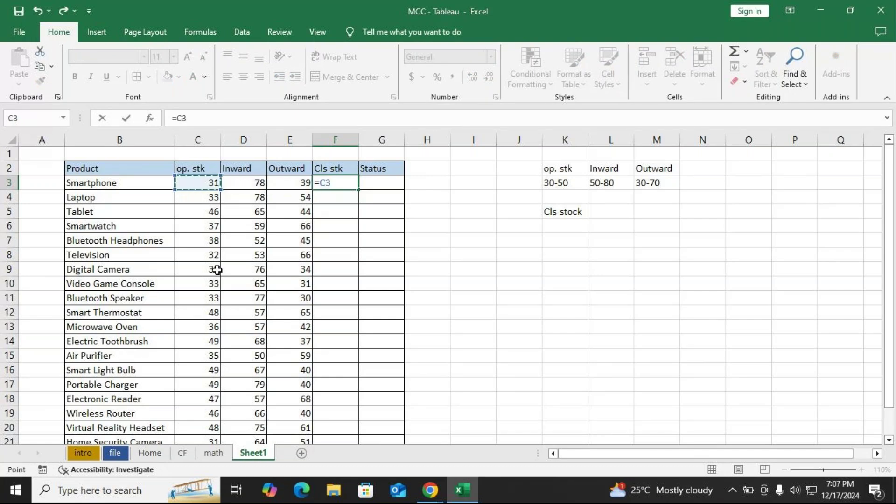
type("+")
key("Left")
key("Left")
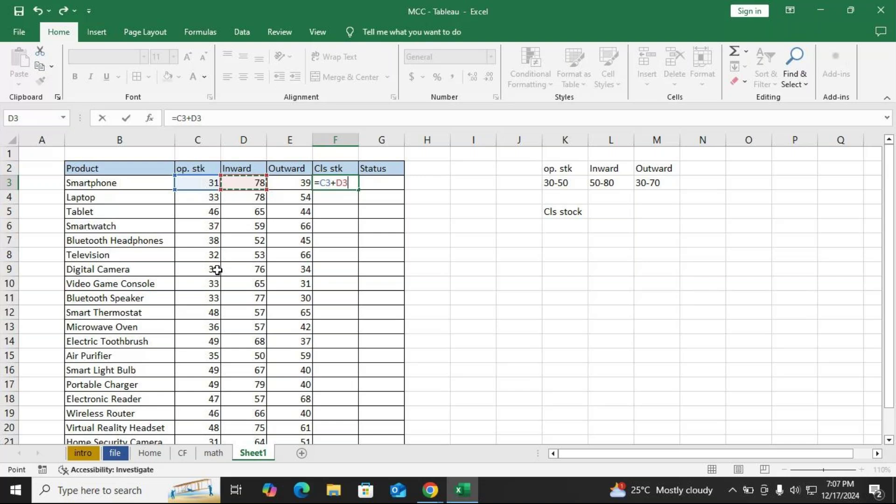
type("-")
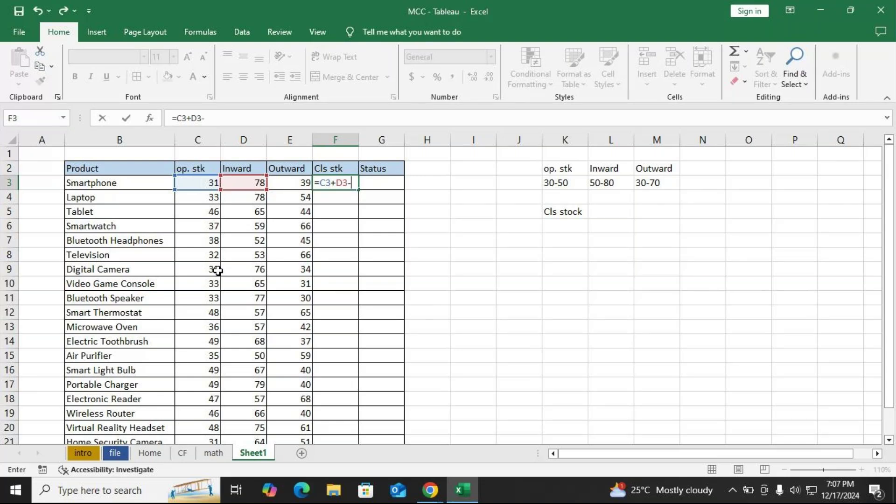
key("Left")
key("Return")
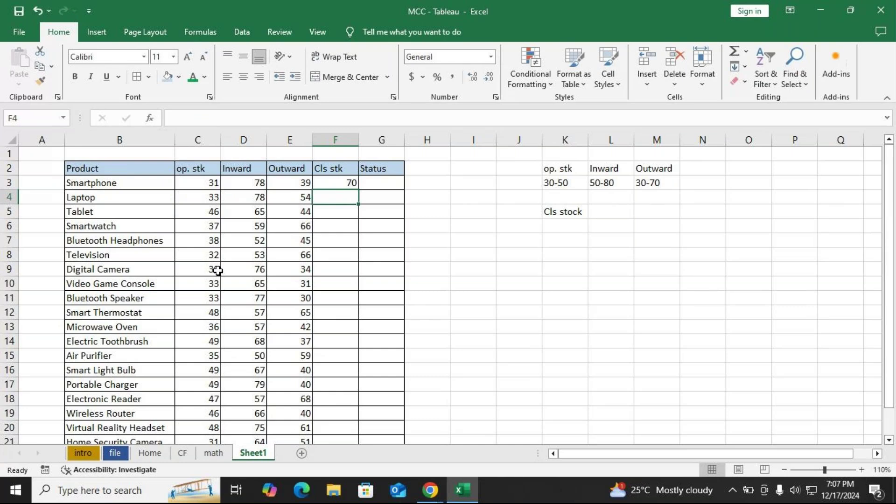
- Enter the closing stock formula =C4+D4-E4 in F4 for the Laptop row
type("=")
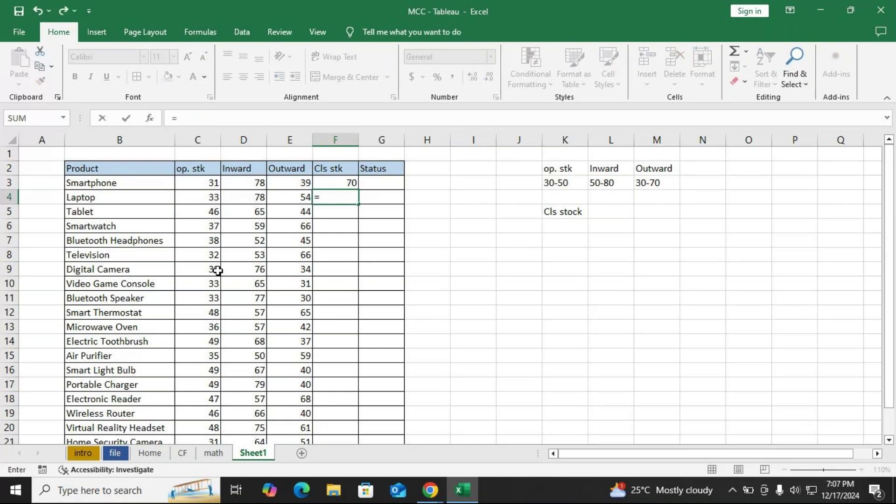
key("Left")
key("Left")
key("Left")
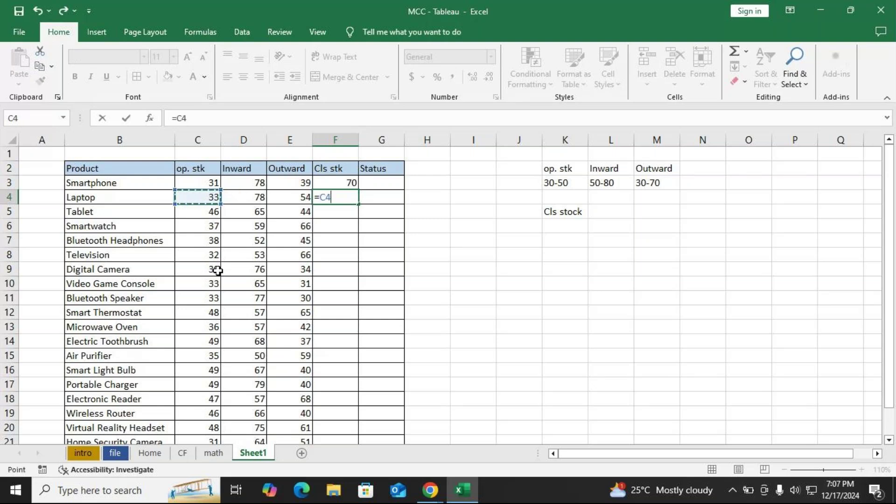
type("+")
key("Left")
key("Left")
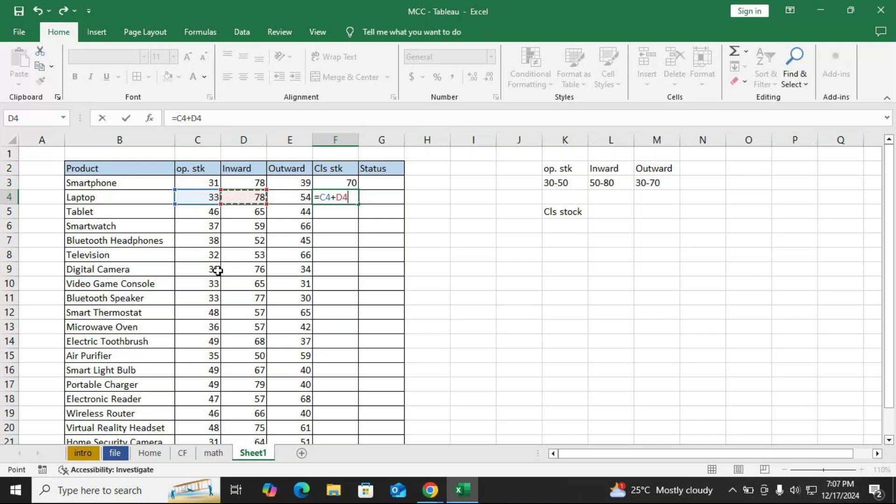
type("-")
key("Left")
key("Return")
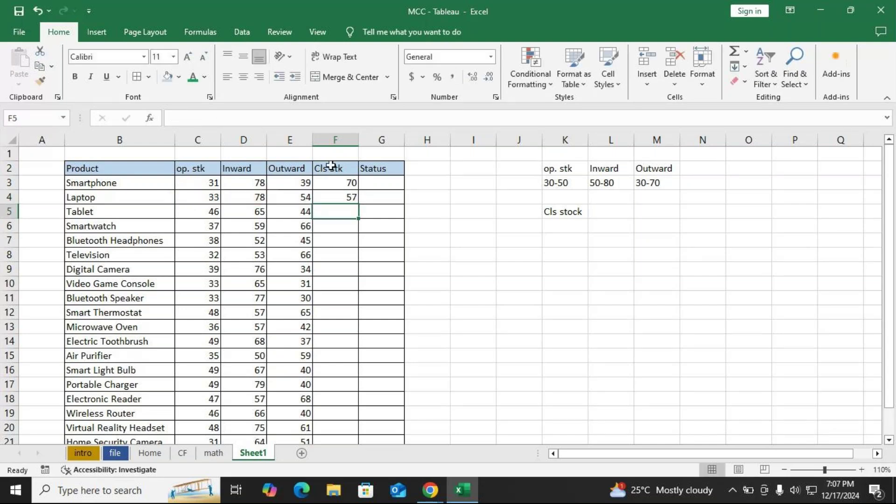
- Fill the closing stock formula from F4 down through the last product in row 22
left_click(348, 196)
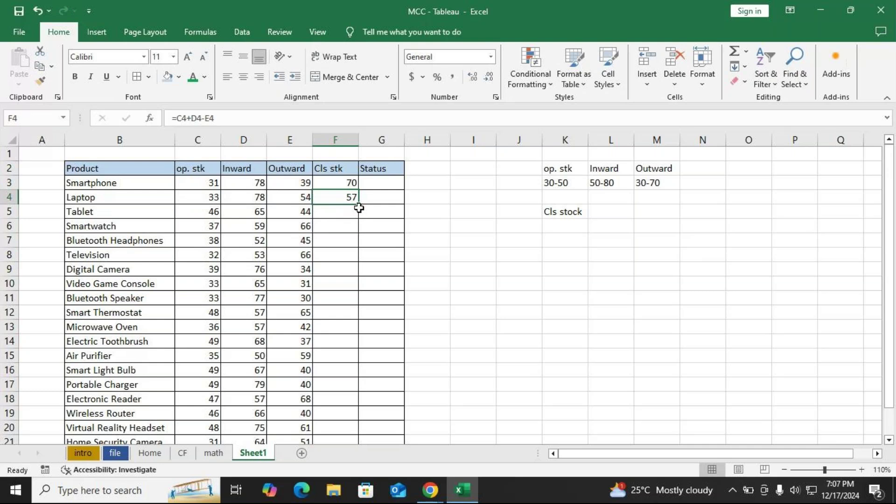
double_click(359, 206)
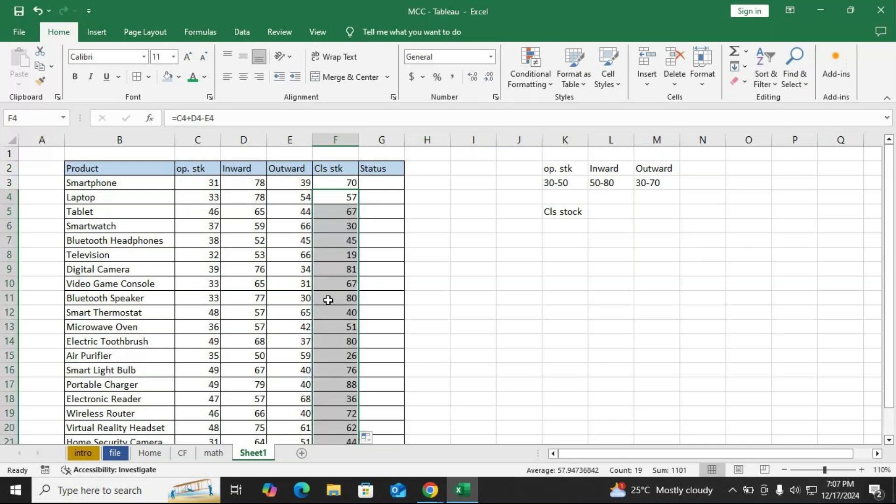
scroll(328, 299, "down", 1)
scroll(328, 299, "up", 1)
scroll(329, 300, "down", 1)
scroll(329, 300, "up", 1)
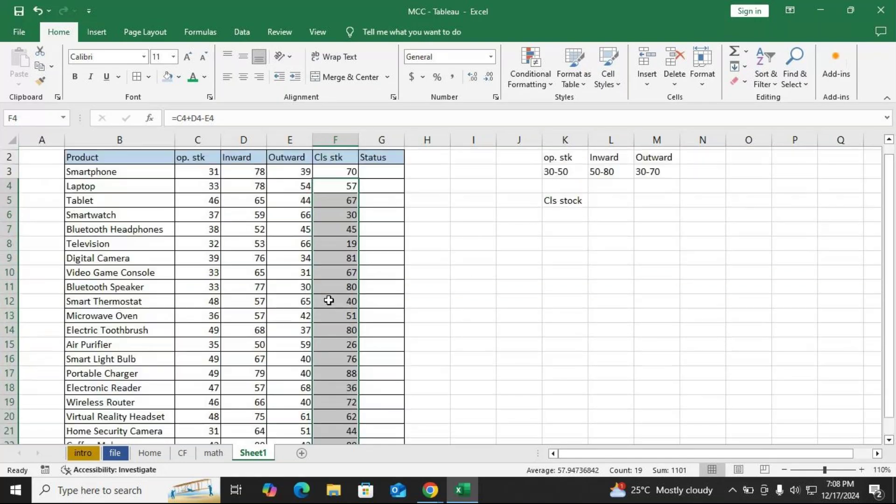
- Set the Smartphone's Outward value in E3 to 80
left_click(292, 183)
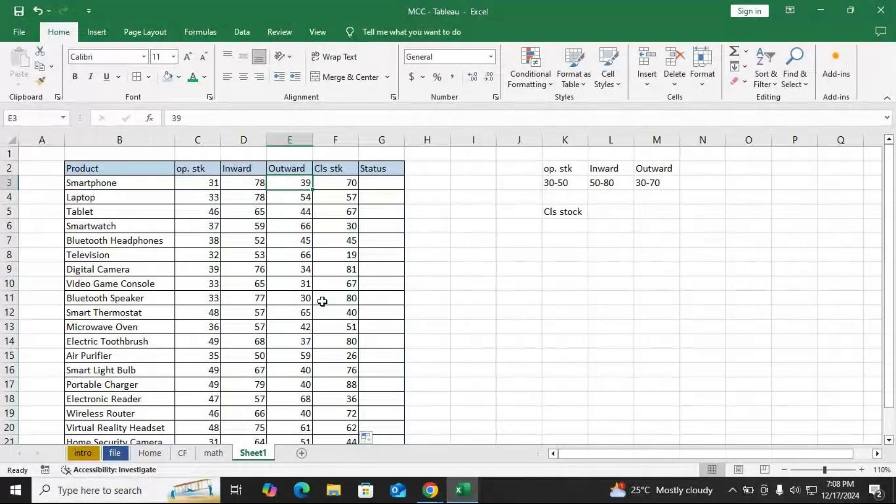
type("80")
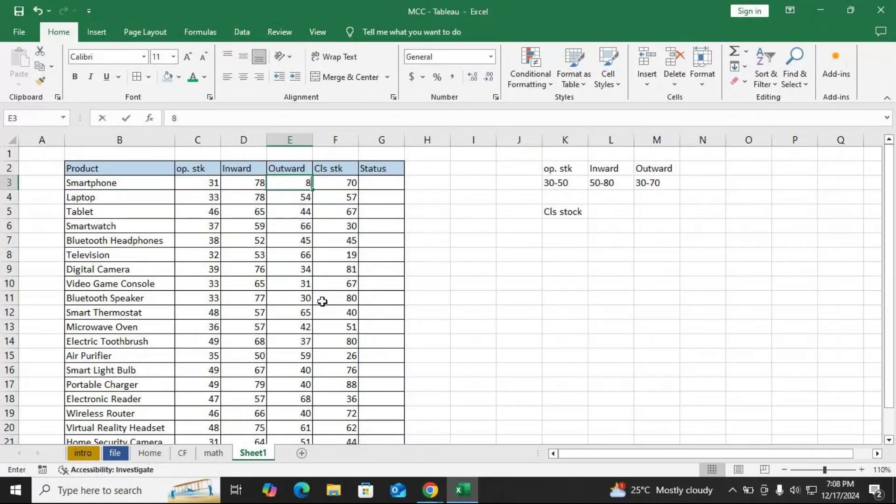
key("Return")
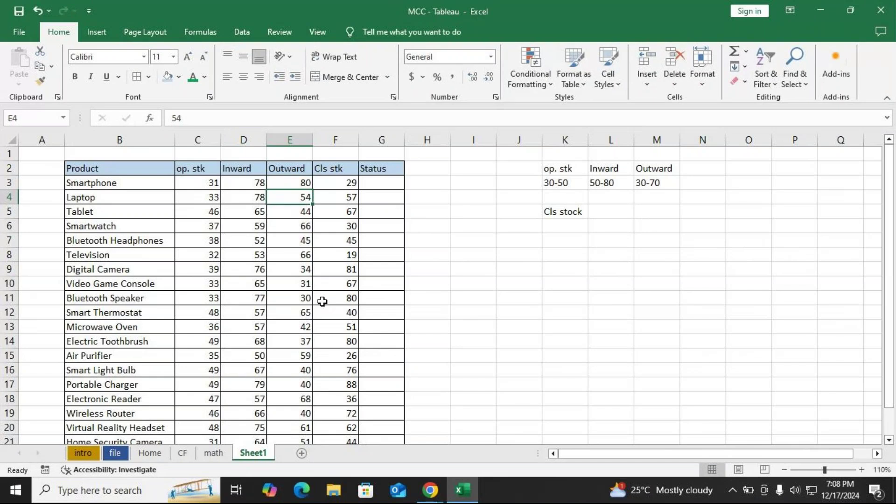
- Change the Smartphone's Outward value in E3 to 90
key("Up")
type("90")
key("Return")
- Set the Smartwatch's Outward value in E6 to 77
key("Down")
key("Down")
key("F2")
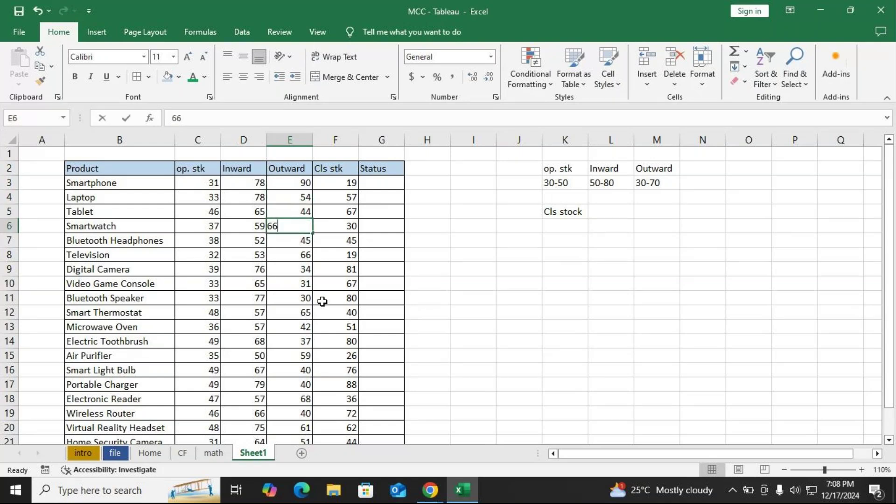
key("BackSpace")
key("BackSpace")
type("77")
key("Return")
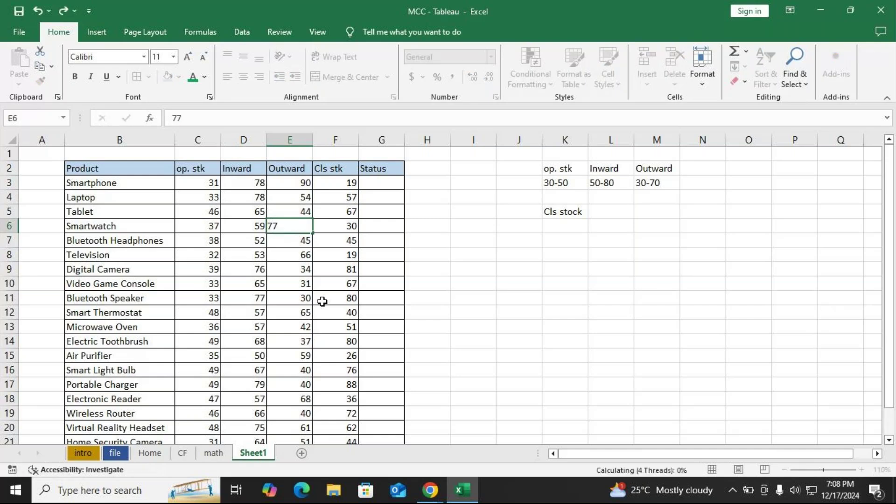
- Set the Video Game Console's Outward value in E10 to 91
key("Down")
key("Down")
key("Down")
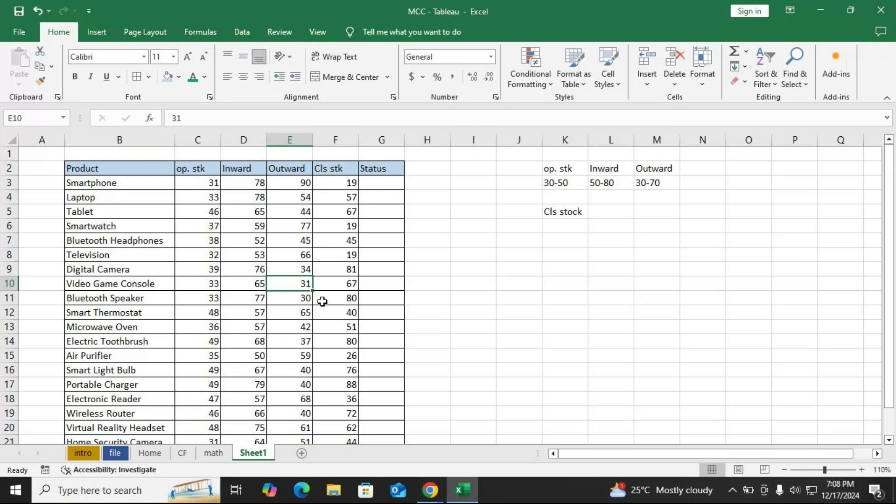
type("91")
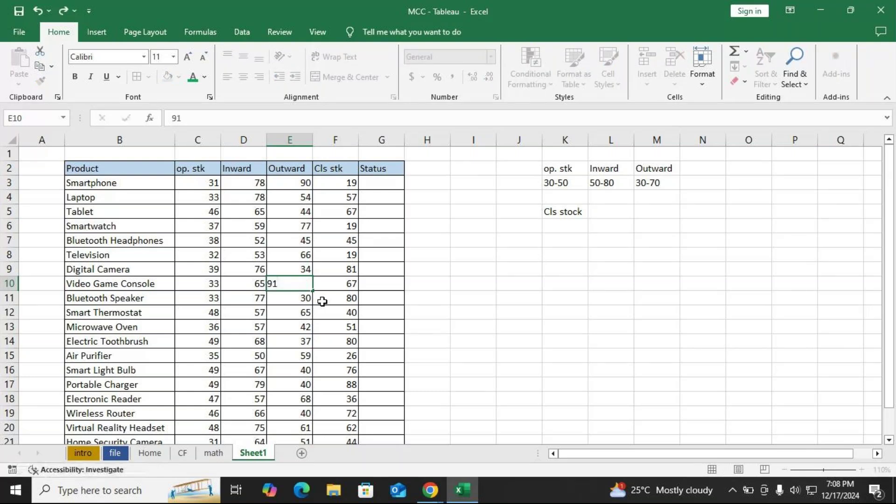
key("Return")
key("Right")
key("Right")
key("Left")
key("Left")
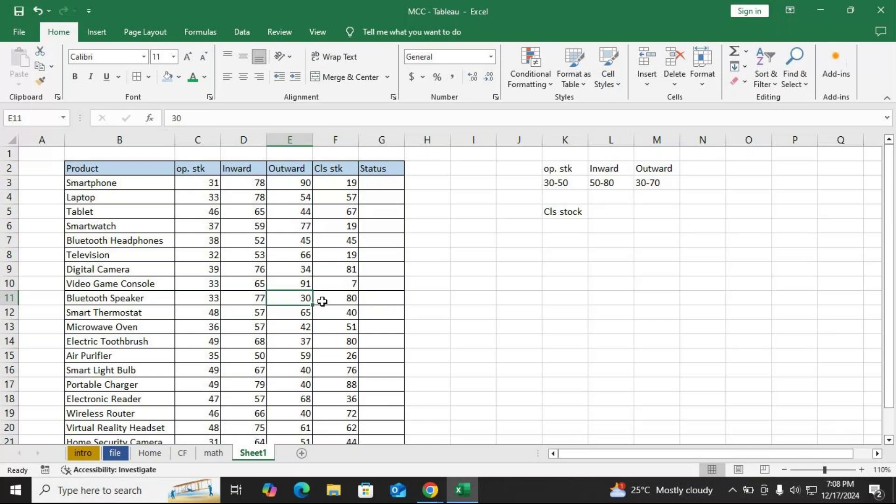
- Set the Air Purifier's Outward value in E15 to 66
key("Down")
key("Down")
key("Down")
key("Down")
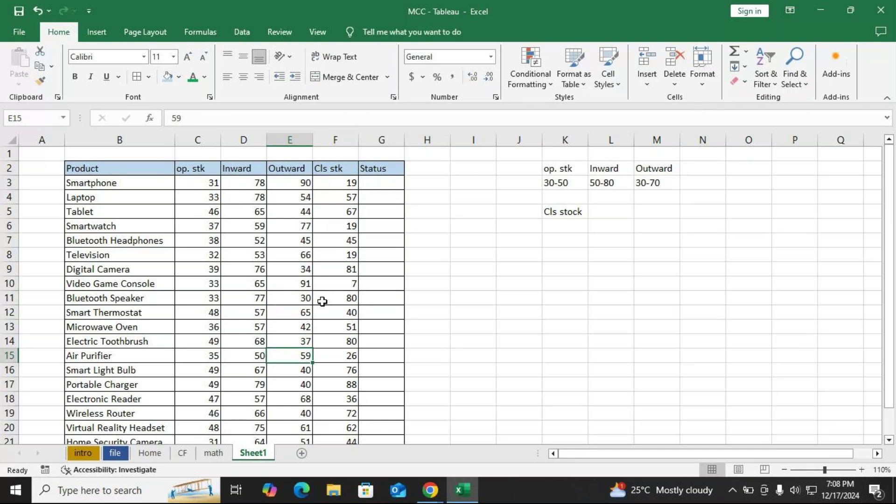
type("66")
key("Return")
- Change the Air Purifier's Outward value in E15 to 70
key("Down")
key("Down")
key("Up")
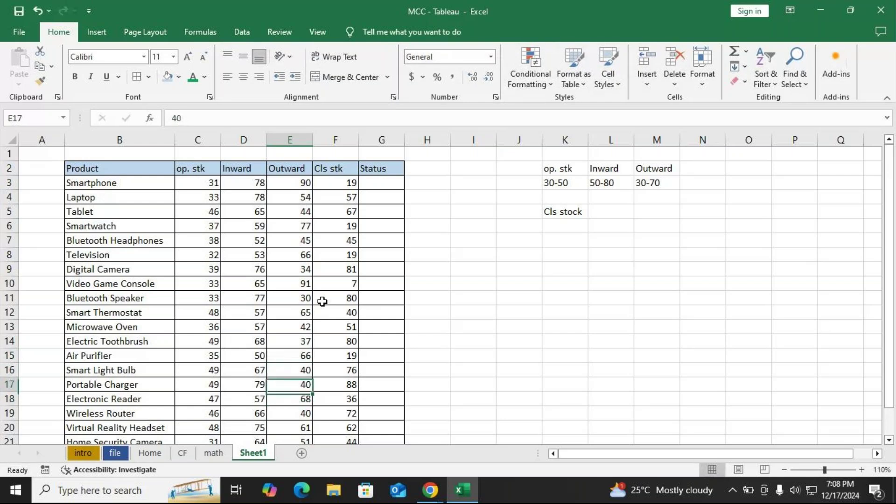
key("Up")
key("Up")
type("70")
key("Return")
- Set the Electronic Reader's Outward value in E18 to 78
key("Down")
key("Down")
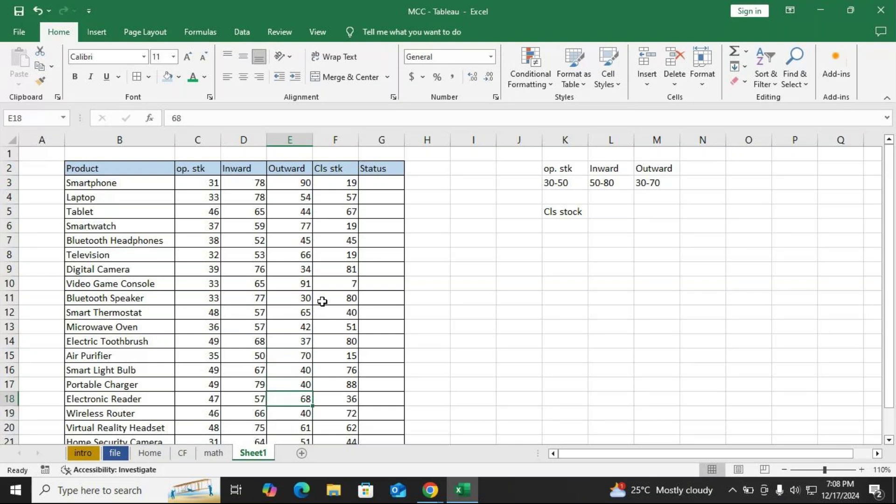
type("7")
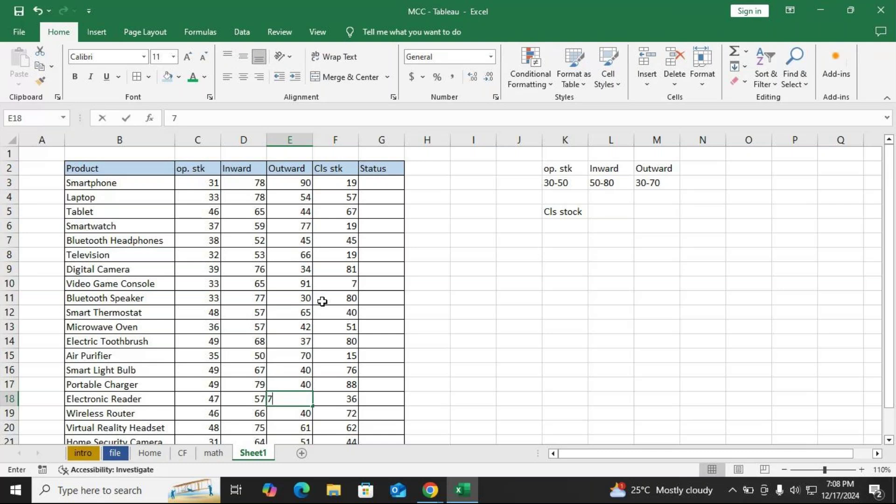
type("8")
key("Return")
key("Down")
key("Down")
key("Down")
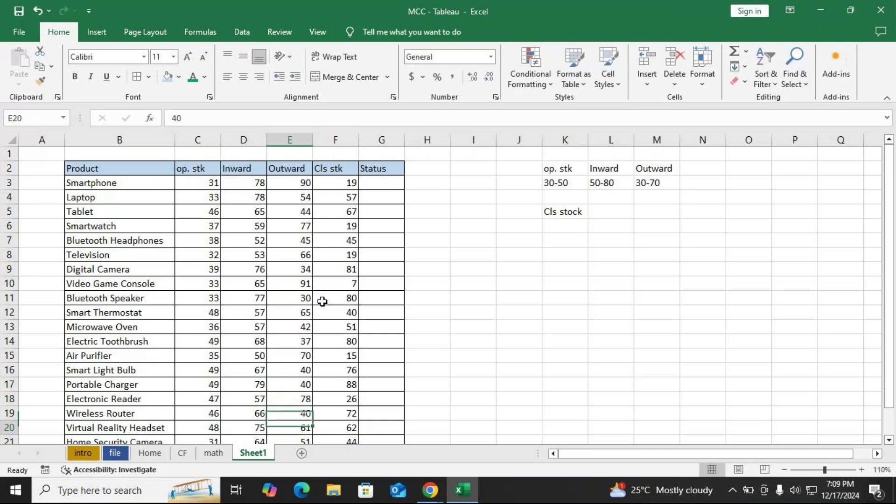
key("Up")
key("Up")
key("Down")
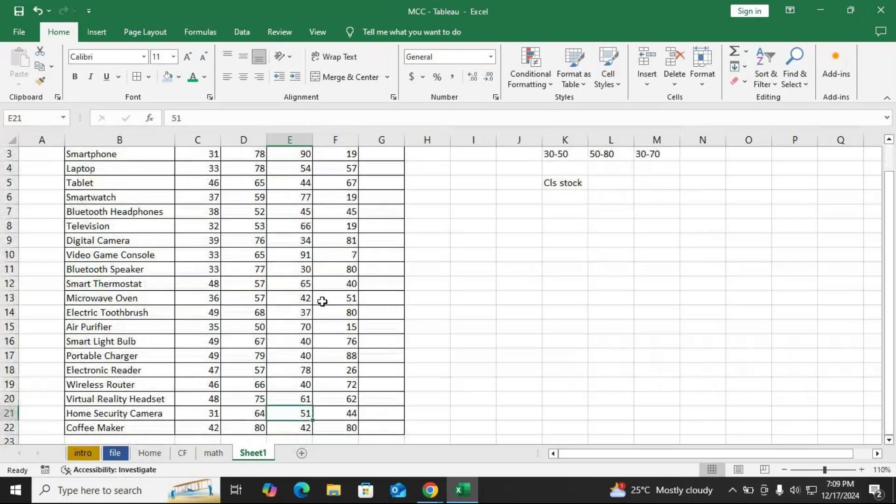
- Set the Home Security Camera's Outward value in E21 to 90
type("90")
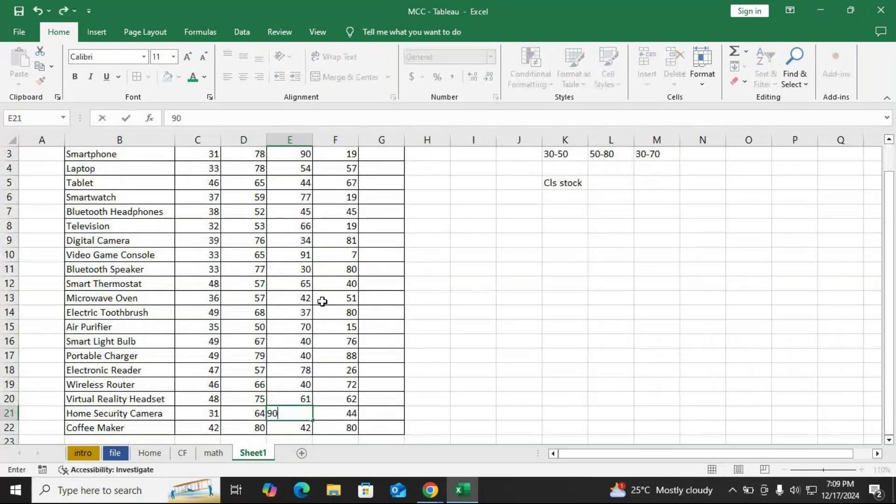
key("Return")
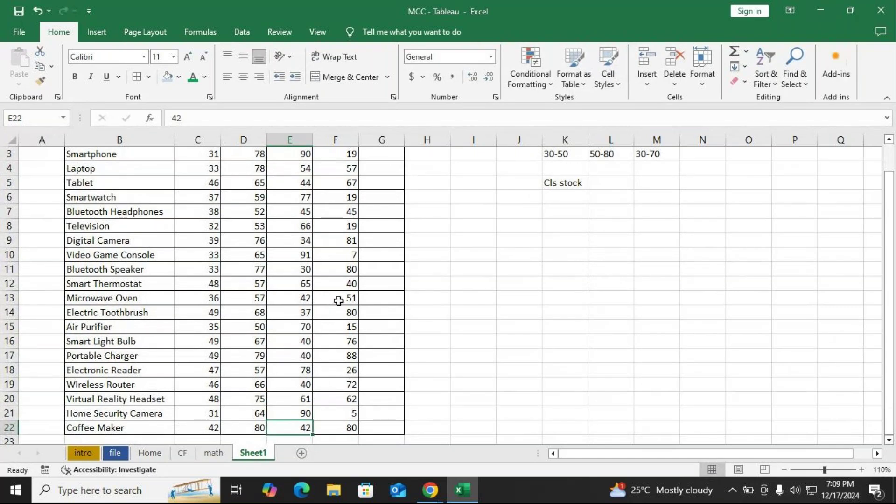
- Enter the note "op stk + inward - cls stk" in K6, below the Cls stock label
scroll(339, 300, "up", 1)
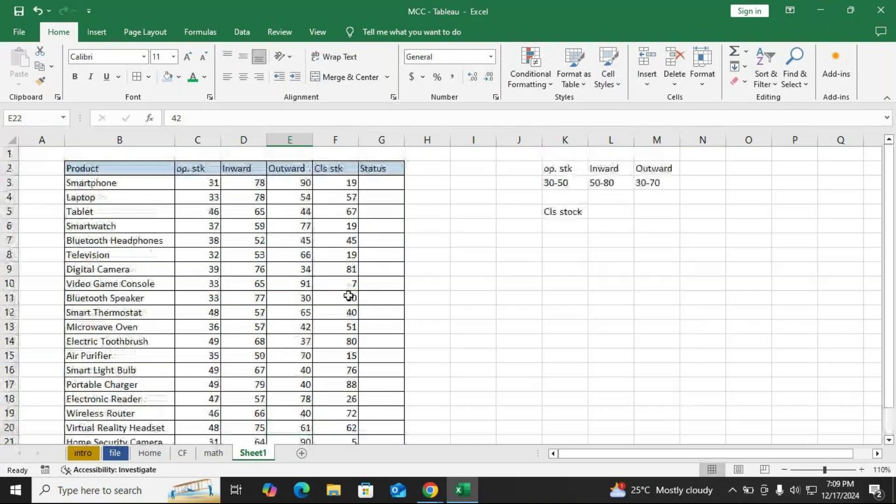
left_click(331, 166)
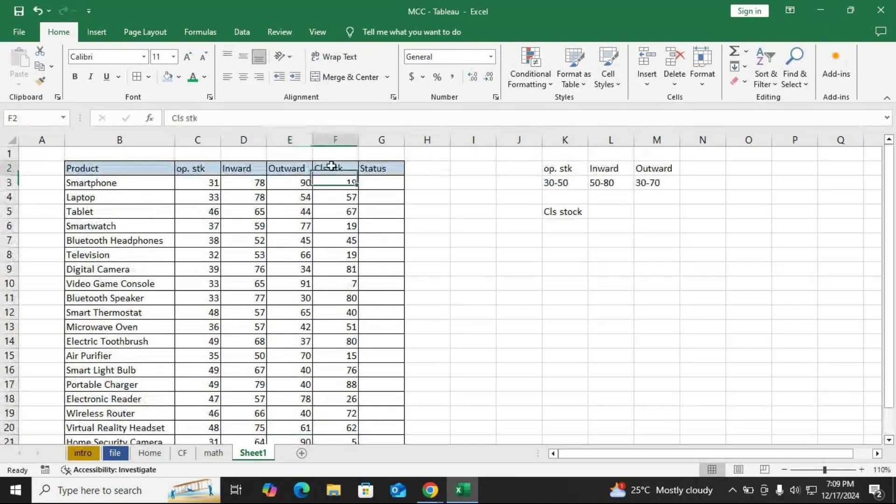
left_click(571, 227)
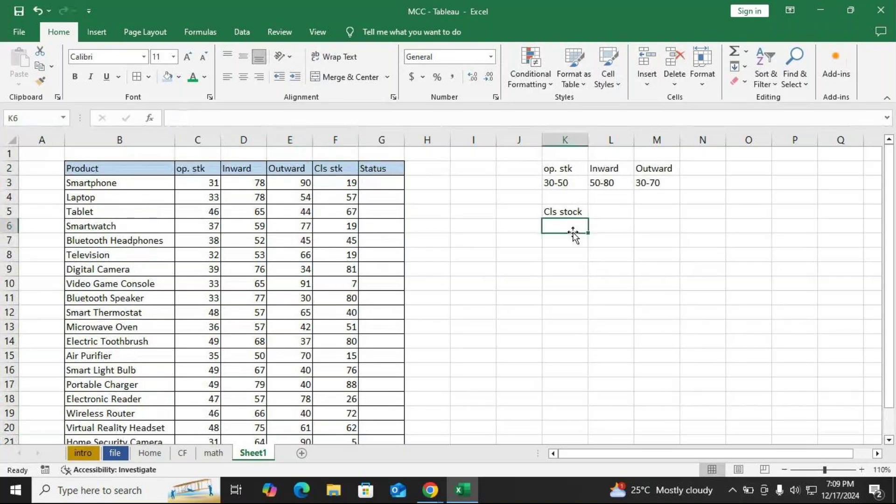
type("op ")
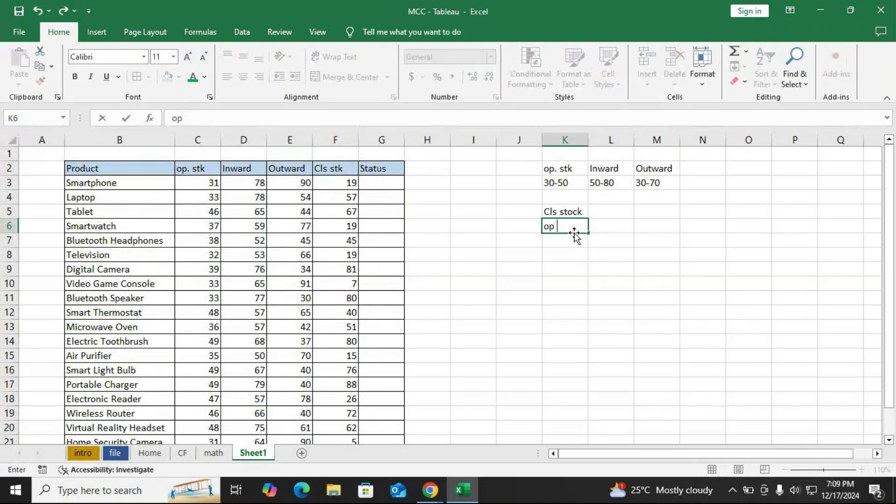
type("stk + inwars")
key("BackSpace")
type("d - cls")
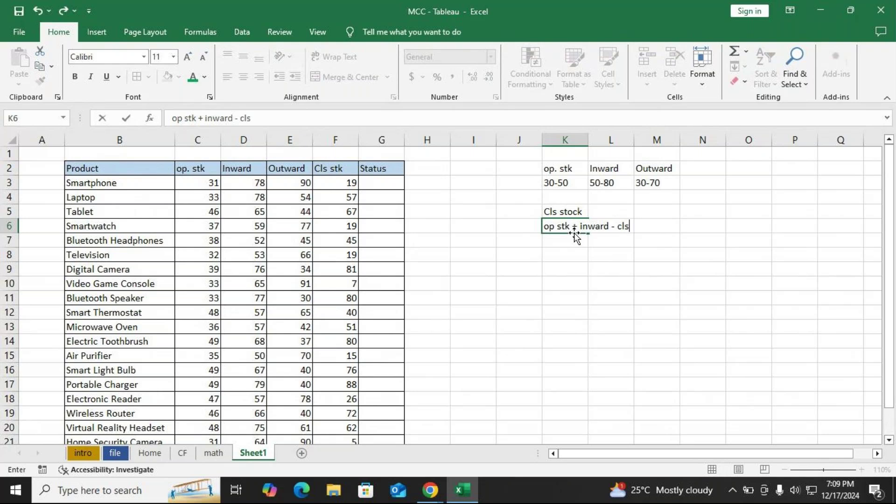
type(" stk")
key("Return")
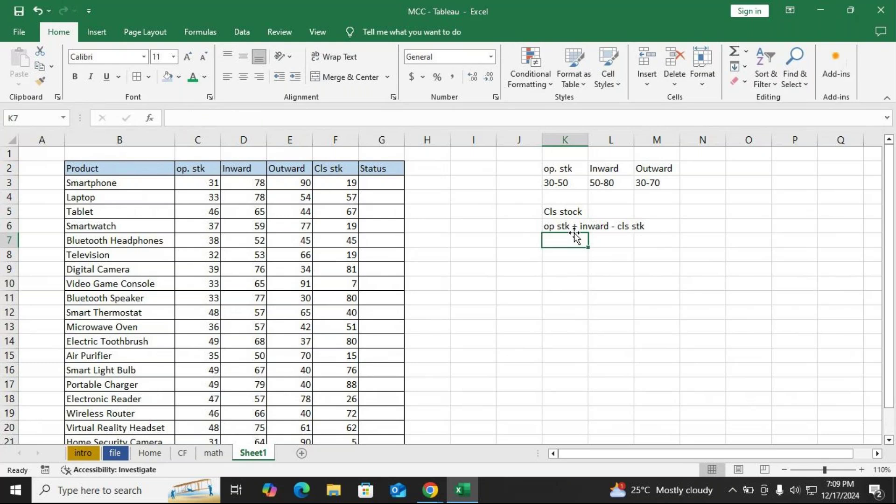
- Make the Cls stock label and its calculation note in K5:M6 bold
left_click_drag(549, 212, 653, 234)
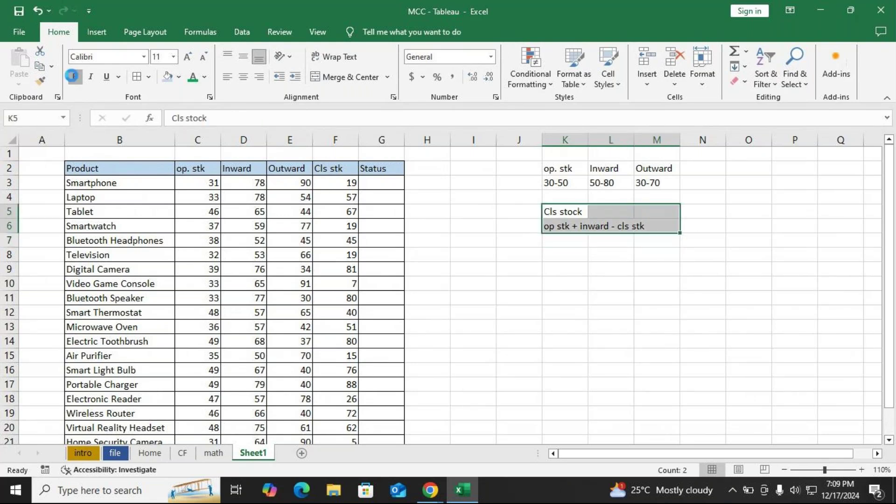
left_click(72, 76)
left_click(519, 284)
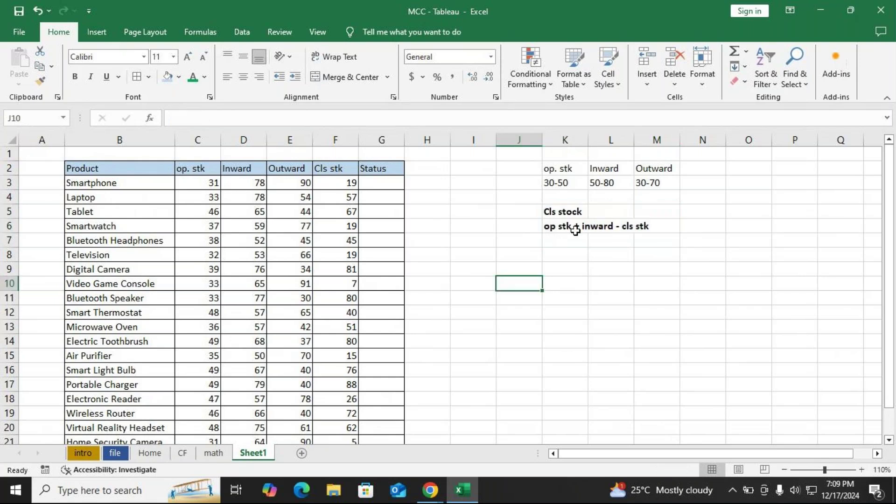
- Correct the calculation note in K6 so it reads "op stk + inward - Outward"
left_click(615, 229)
left_click(578, 228)
left_click(292, 117)
key("BackSpace")
key("BackSpace")
key("BackSpace")
key("BackSpace")
key("BackSpace")
key("BackSpace")
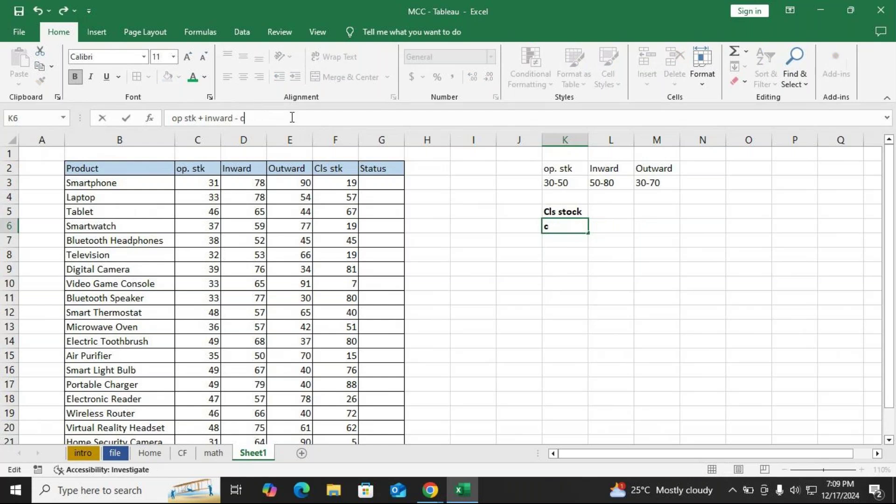
key("BackSpace")
type("Outward")
key("Return")
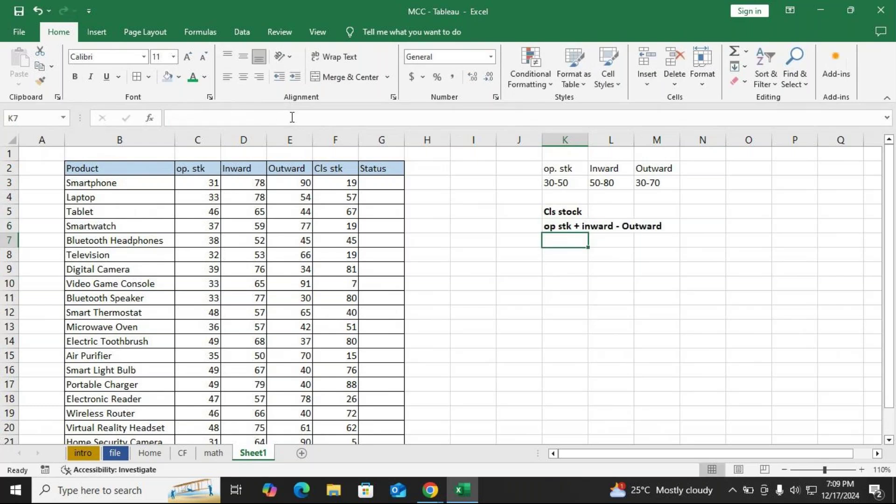
key("alt+Tab")
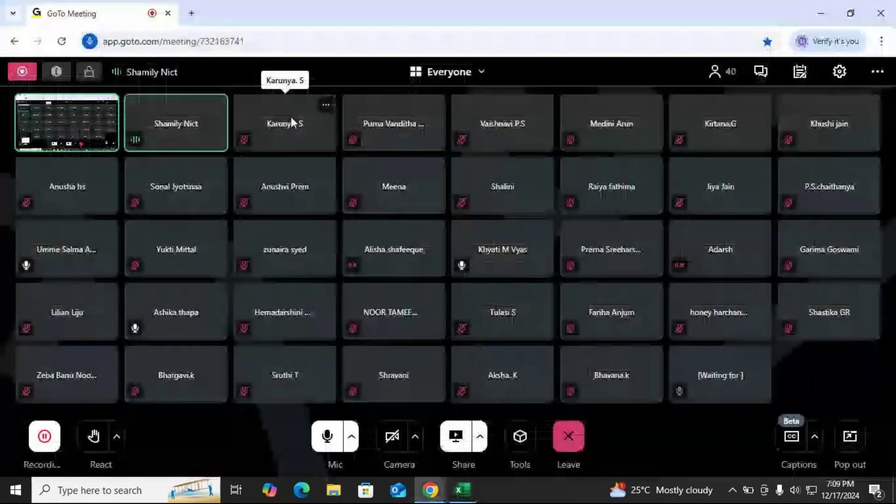
key("alt+Tab")
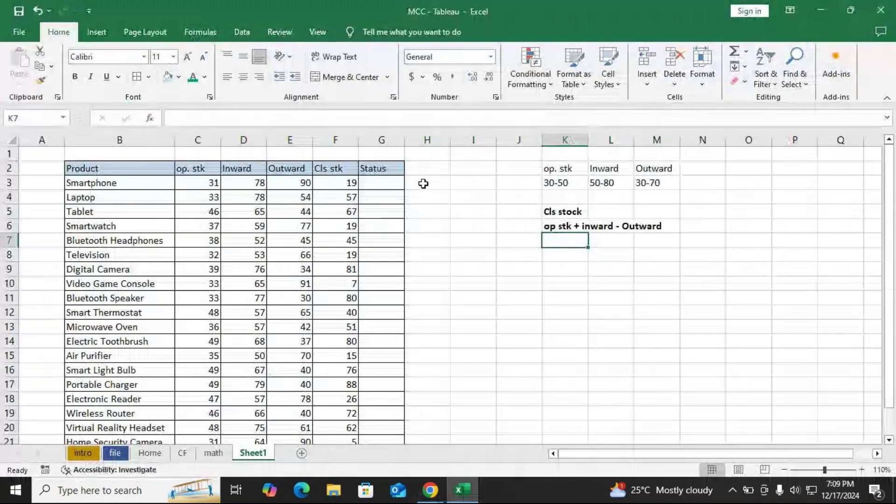
- Enter the label "Condition" in K8, beneath the closing stock note
left_click(390, 172)
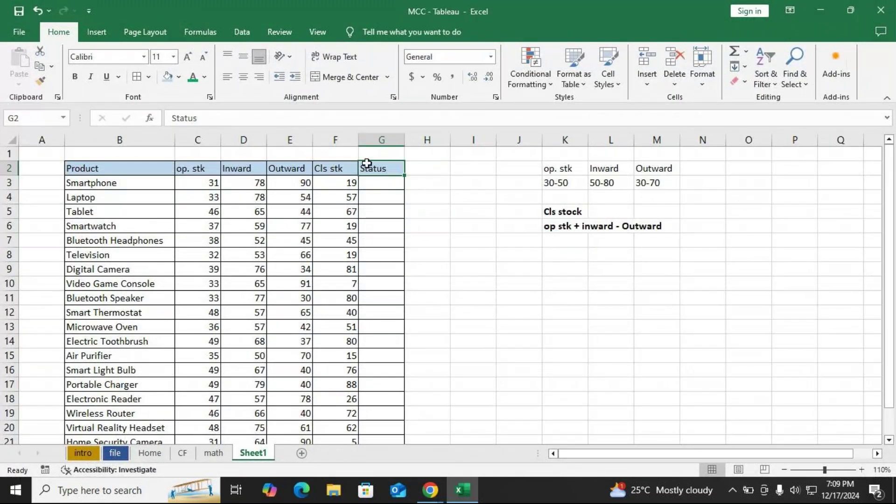
left_click(570, 255)
type("Condition")
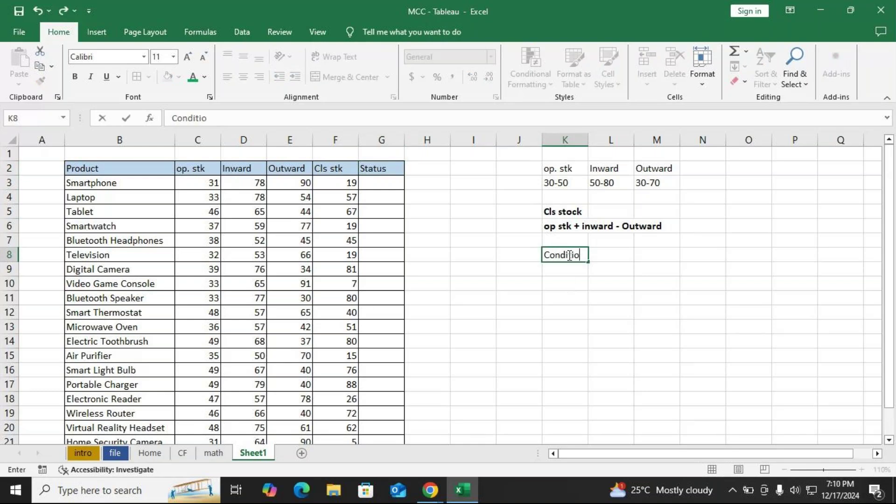
key("Return")
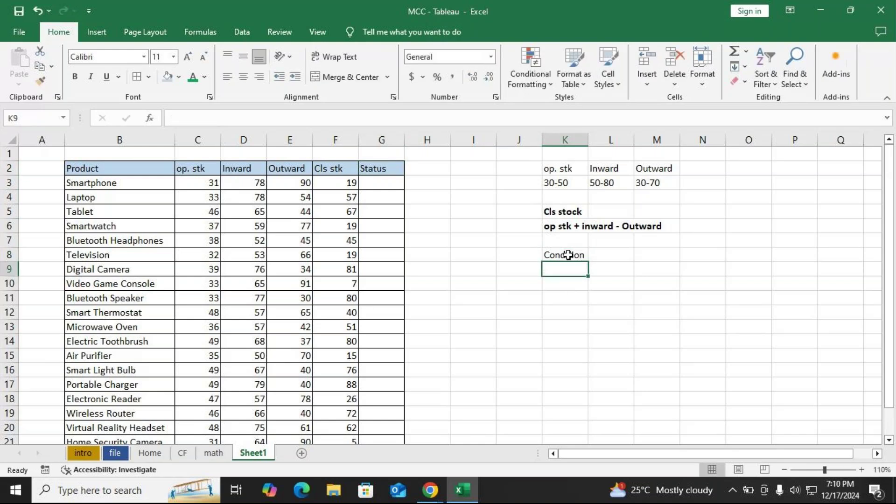
- Enter "if the closing is less than 25 units then, we need to place order" in K9 under the Condition label
type("i")
type("the")
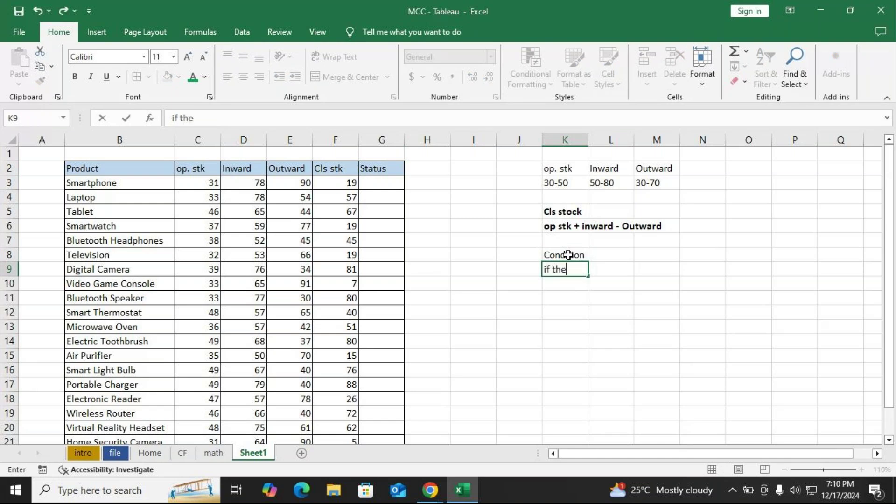
type(" closing is ")
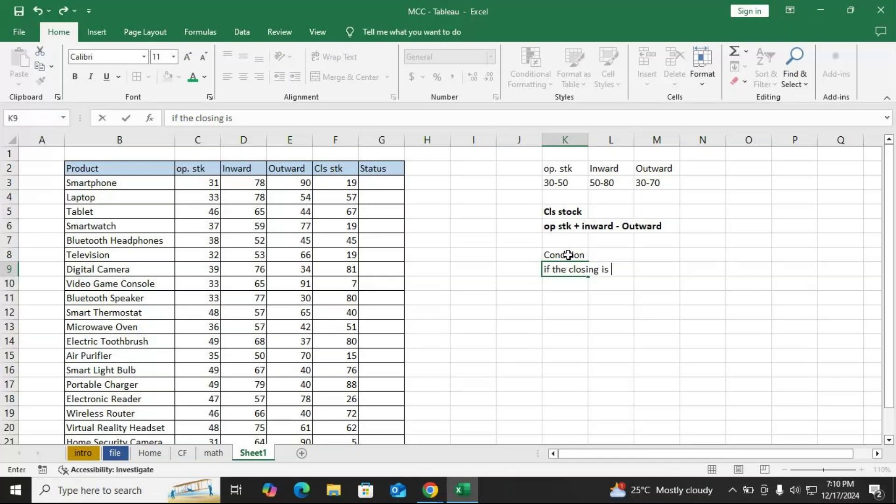
type("less than 25")
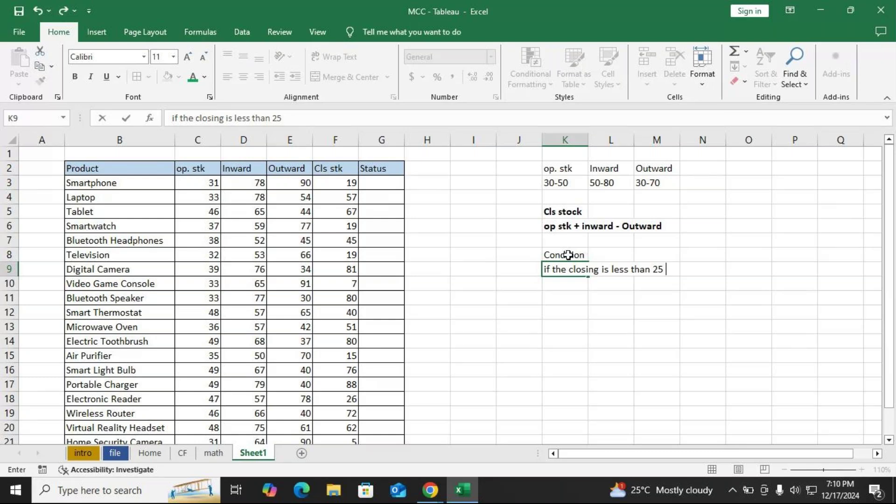
type(" units")
type(" thn")
key("BackSpace")
key("BackSpace")
type("e")
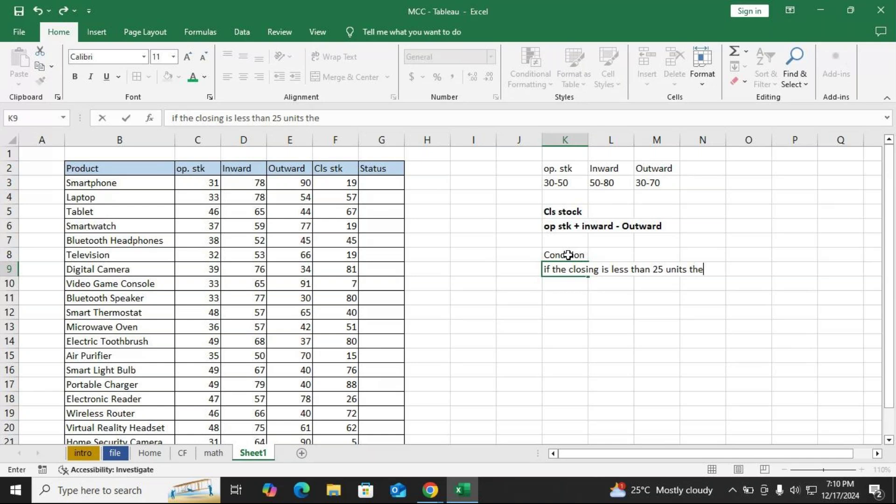
type("n ")
type("we")
key("BackSpace")
key("BackSpace")
key("BackSpace")
type(", we need")
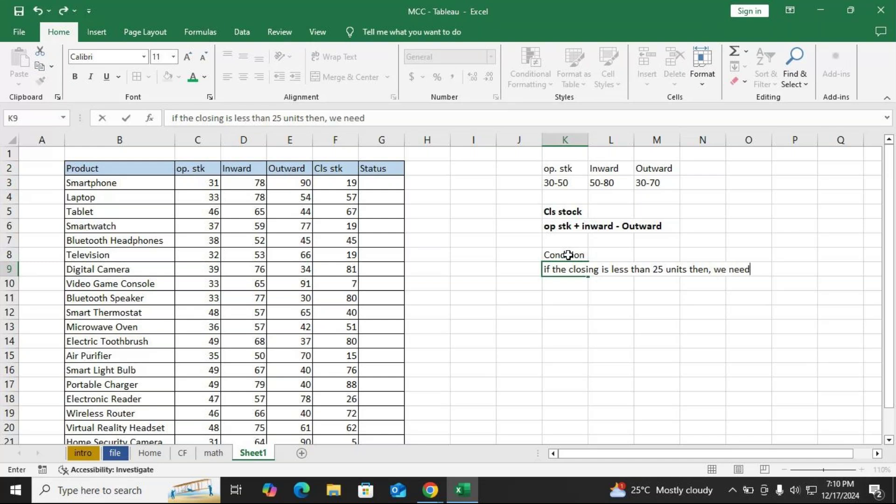
type(" to place order,")
key("BackSpace")
key("BackSpace")
key("Return")
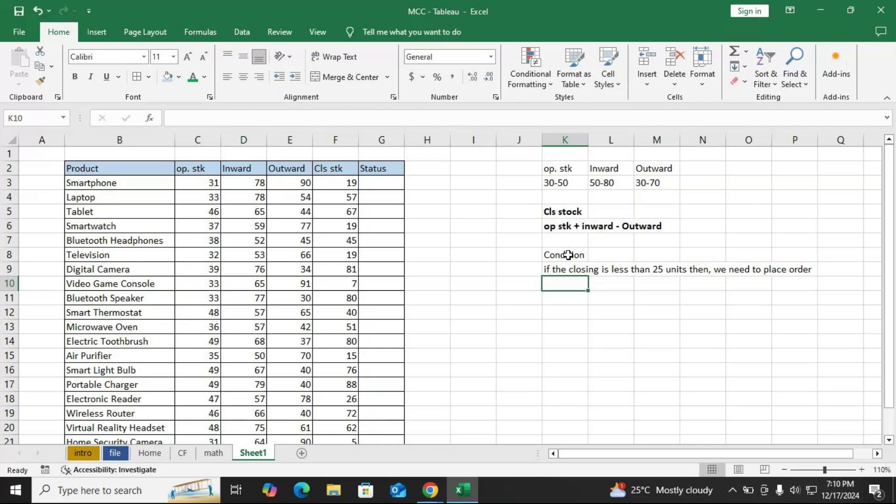
type("for which")
key("BackSpace")
key("BackSpace")
key("BackSpace")
key("BackSpace")
key("BackSpace")
key("BackSpace")
key("BackSpace")
key("BackSpace")
key("BackSpace")
key("BackSpace")
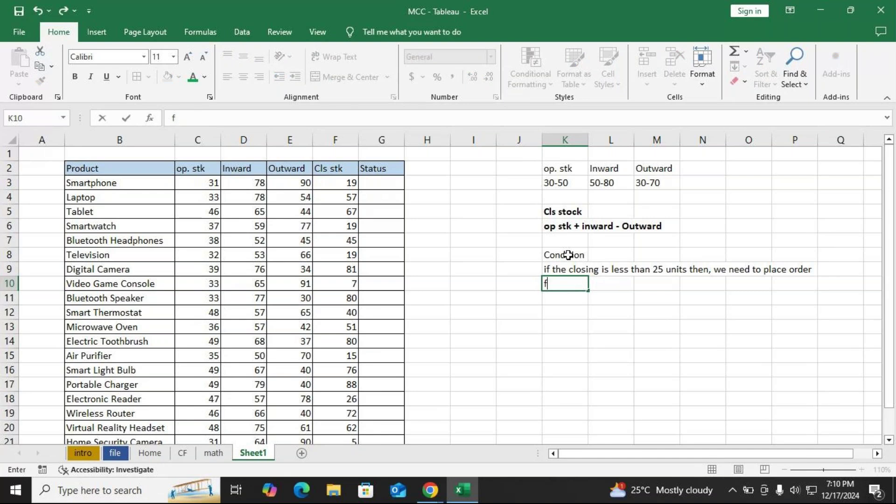
left_click(809, 270)
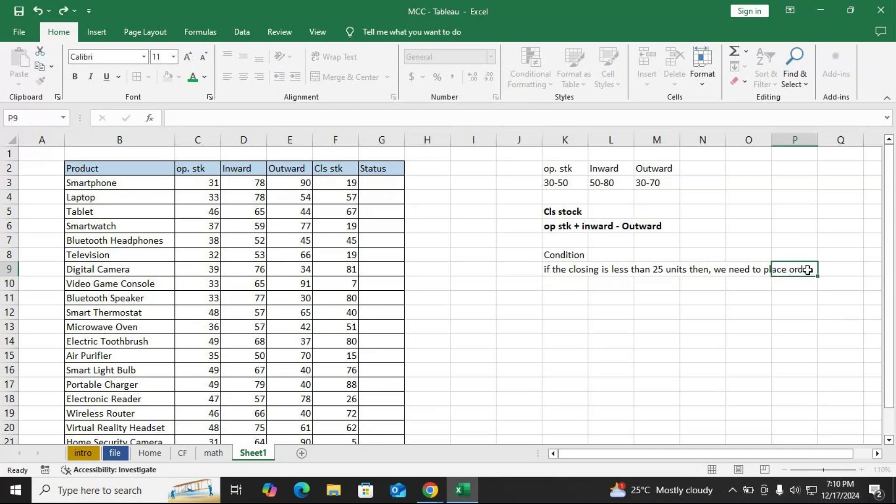
- Extend the condition text in K9 with ". Or which the status has to update as Stock in hand is the"
left_click(564, 270)
left_click(431, 117)
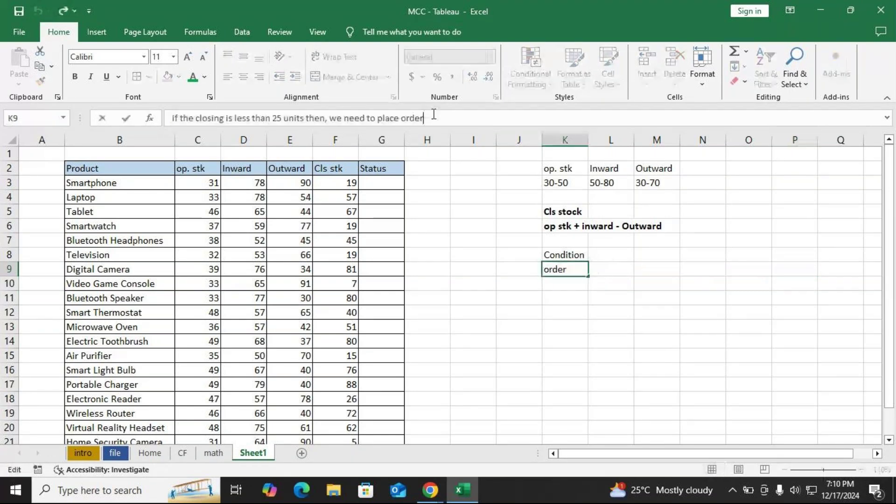
type("f")
key("BackSpace")
type("Or which th")
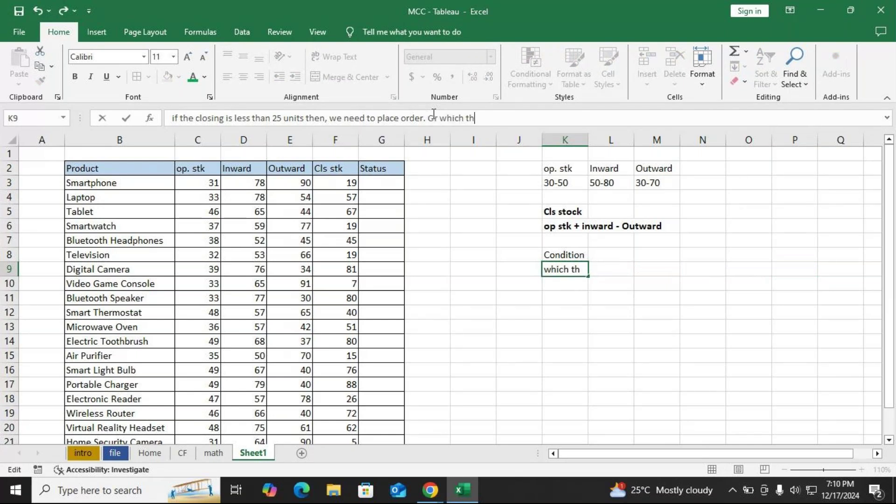
type("e status has")
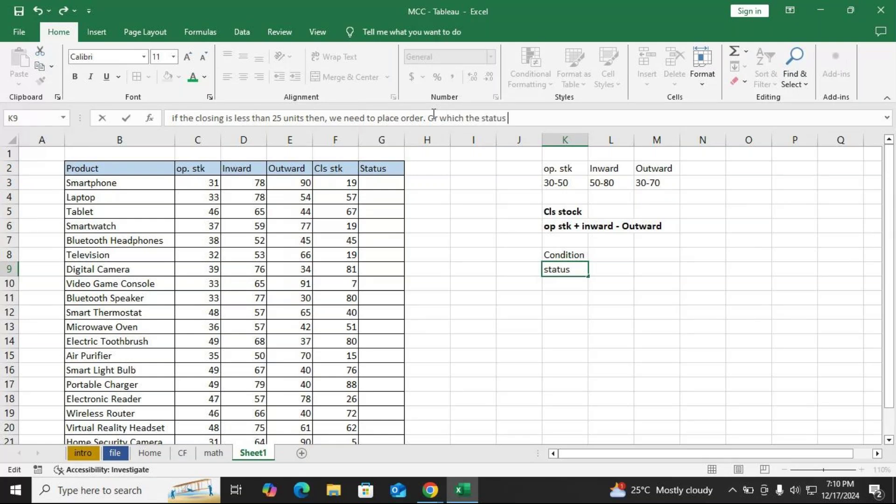
type(" to")
type(" upda")
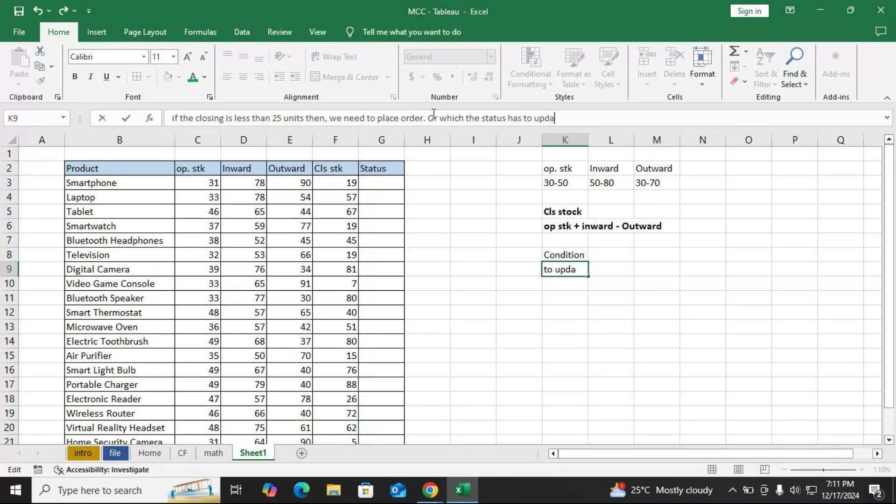
type("te as Stock ")
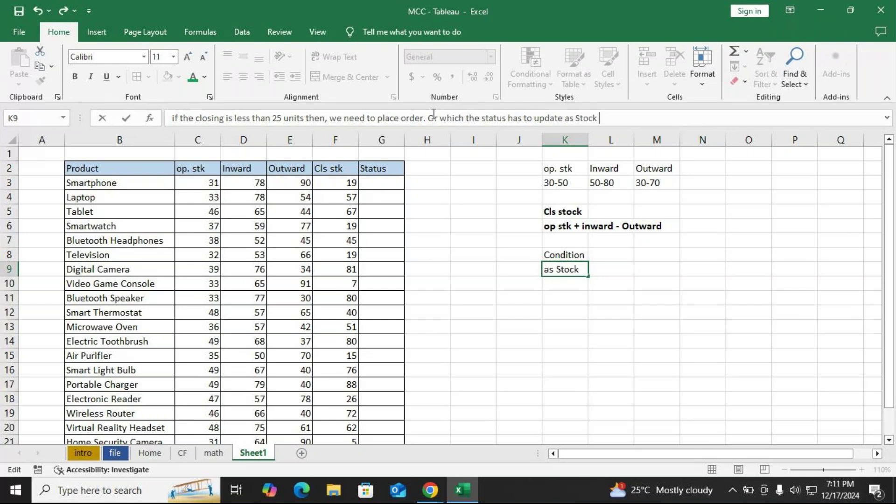
type("in hand is the ")
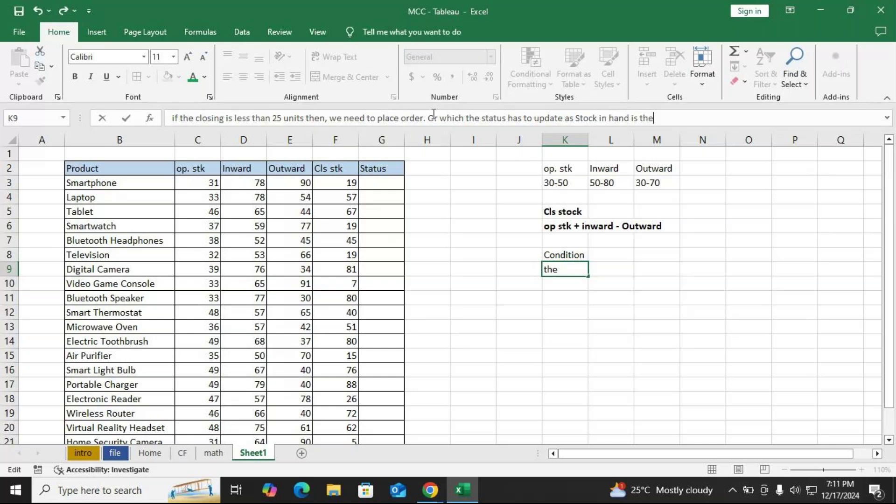
- Complete the condition text in K9 with "No of units is more than 25 else Re-Order"
type("st")
key("BackSpace")
key("BackSpace")
type("Ni")
key("BackSpace")
type("o o")
type("f")
type(" units is")
type(" more")
type(" than 25")
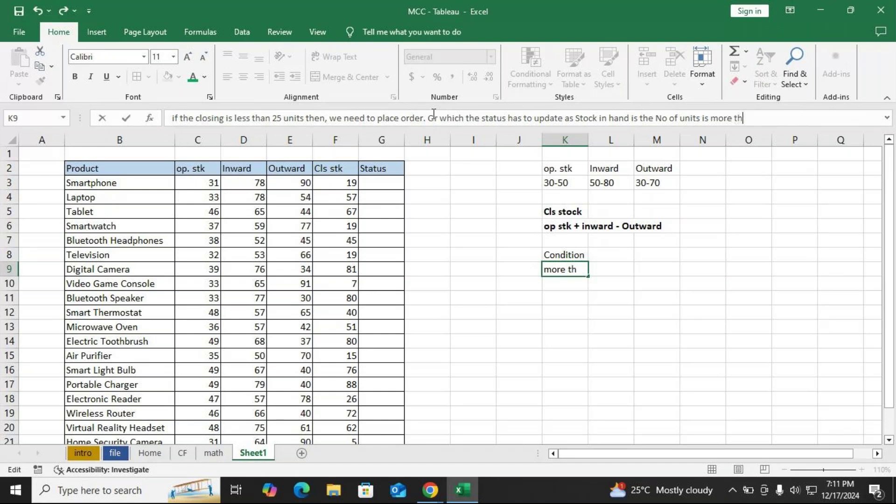
type(" lse")
key("BackSpace")
key("BackSpace")
key("BackSpace")
type("else Re")
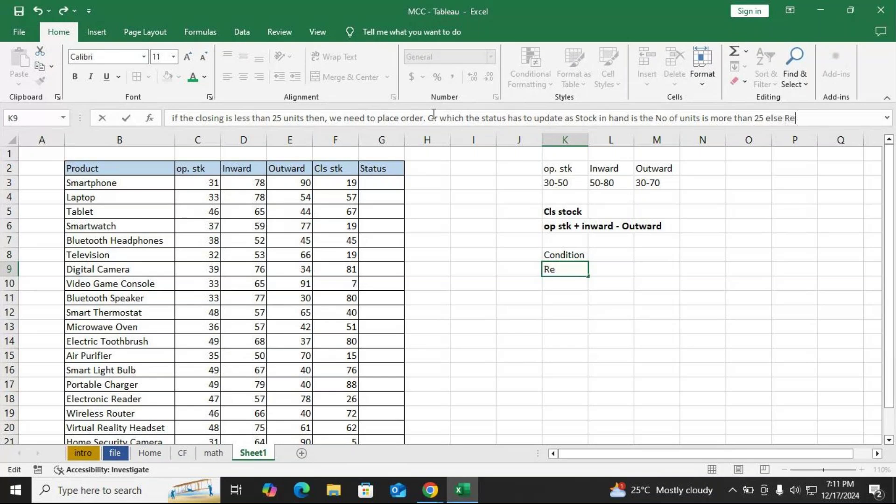
type("=")
key("BackSpace")
type("-Order")
key("Return")
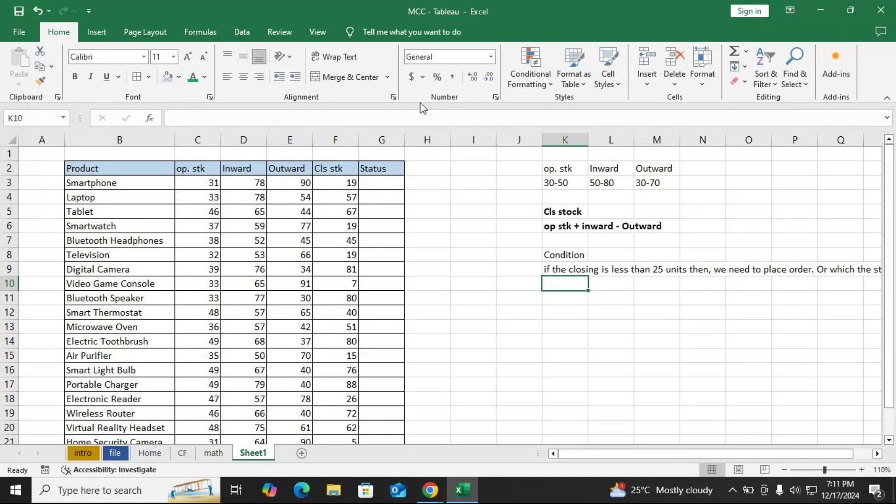
- Merge and centre K9:O13 with wrapped text, and make the condition note bold at font size 12
left_click_drag(553, 269, 752, 330)
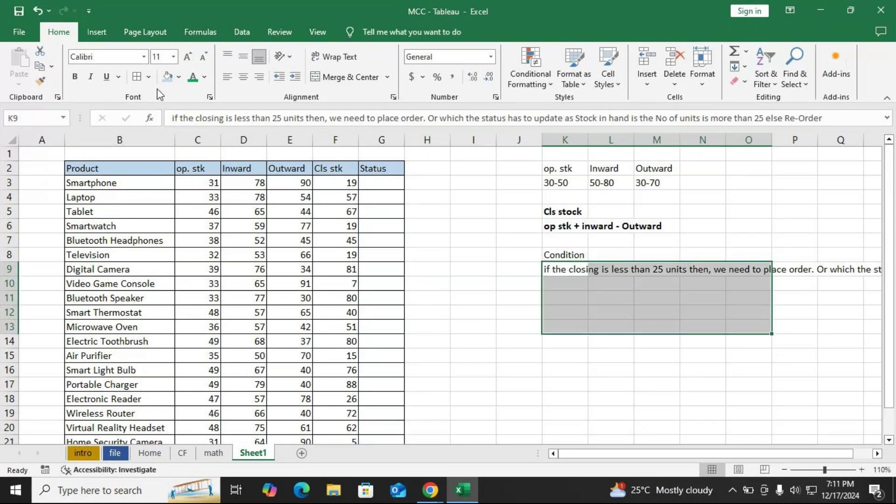
left_click(335, 78)
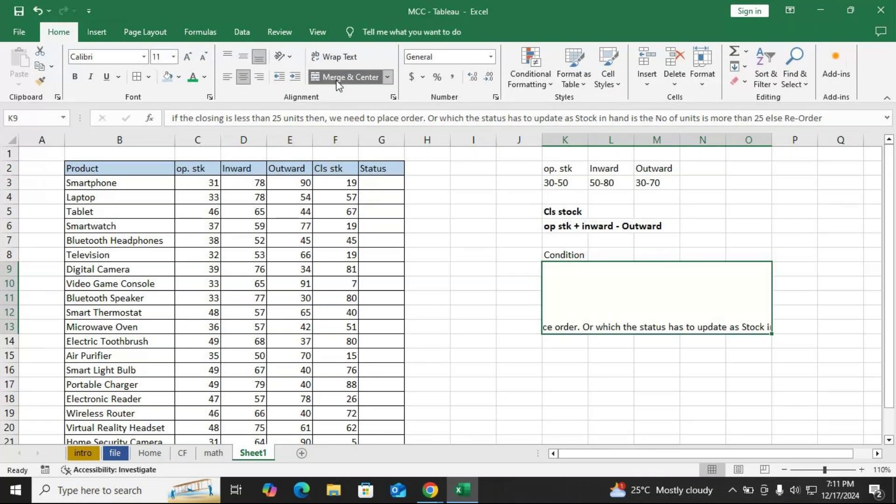
left_click(332, 57)
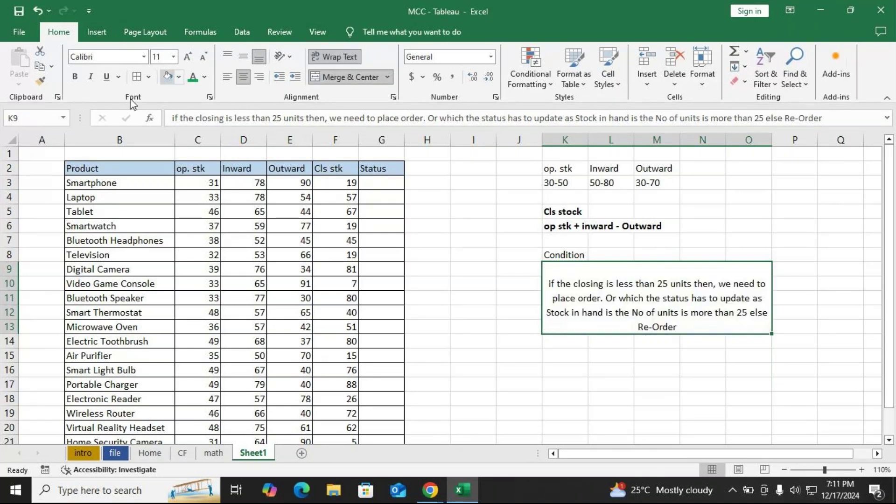
left_click(74, 77)
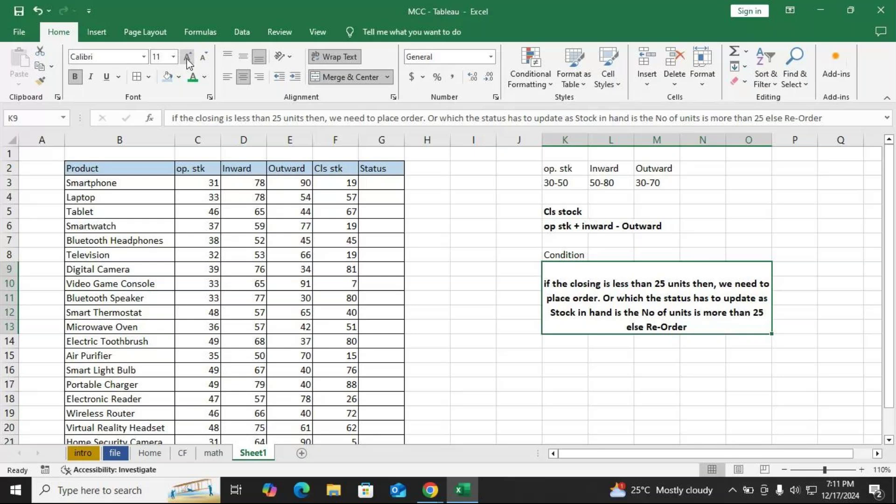
left_click(187, 59)
- Extend the merged condition block to K9:O15, middle-align it, and set its font size to 14
key("shift+Down")
key("shift+Down")
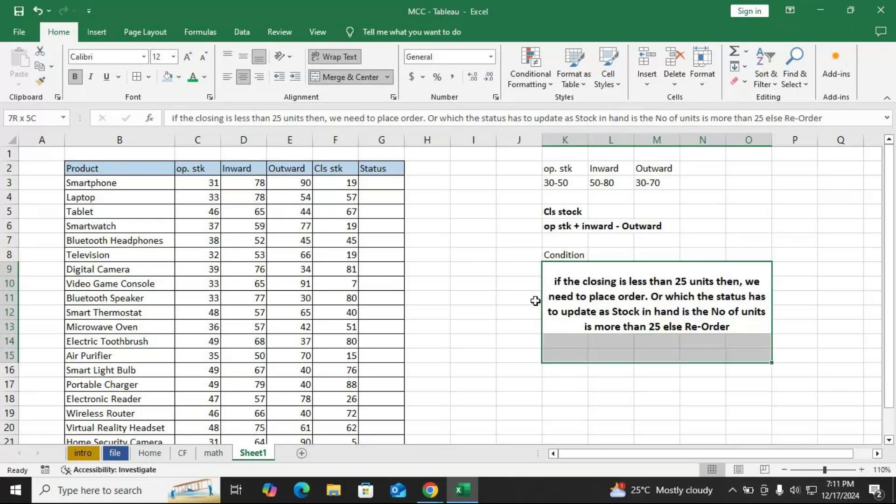
left_click(349, 77)
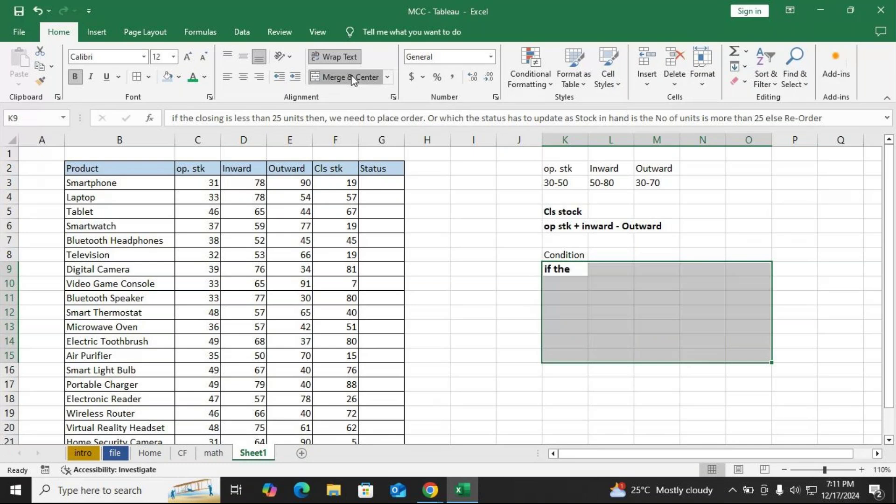
left_click(340, 57)
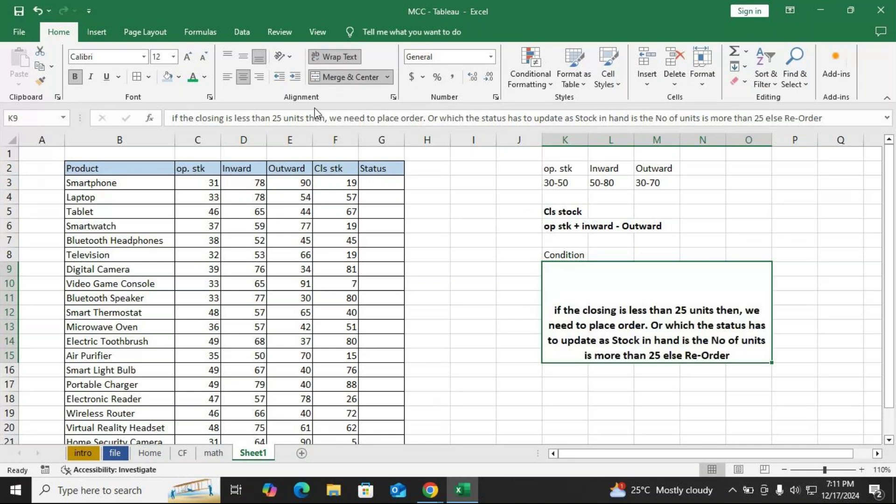
left_click(243, 57)
left_click(187, 57)
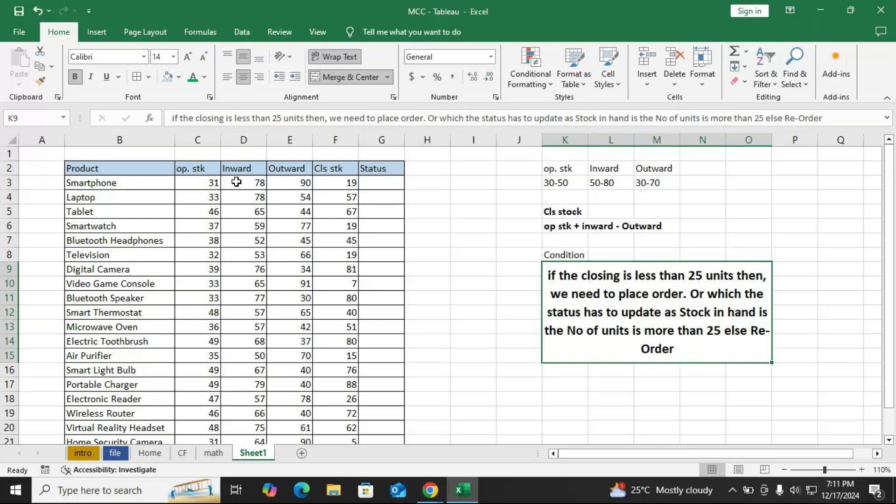
- Replace "Or" with "for" before "which the status has to update" in the condition note
double_click(696, 295)
key("BackSpace")
type("for")
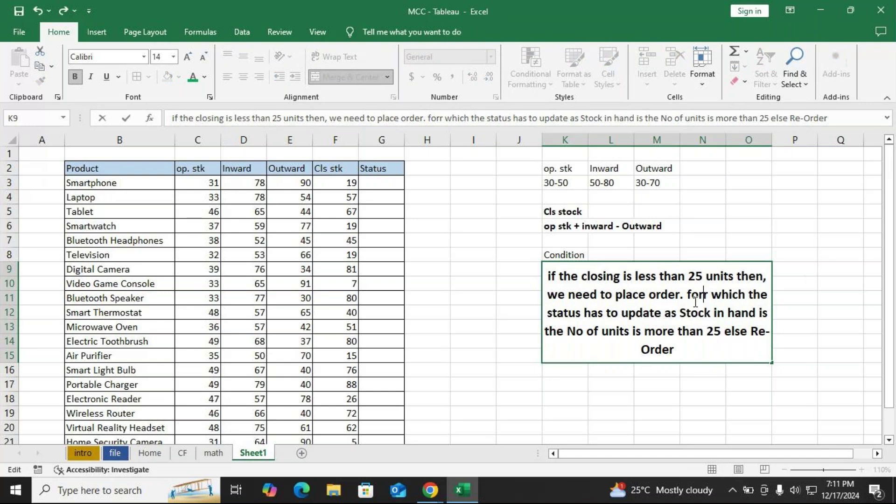
key("BackSpace")
key("ctrl+Return")
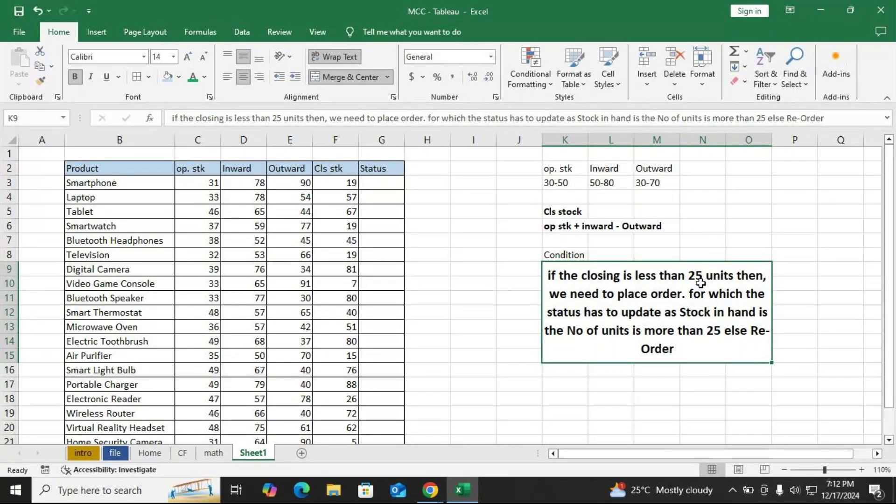
- Colour the words "Stock in hand" green within the condition note
double_click(749, 315)
left_click_drag(755, 314, 678, 315)
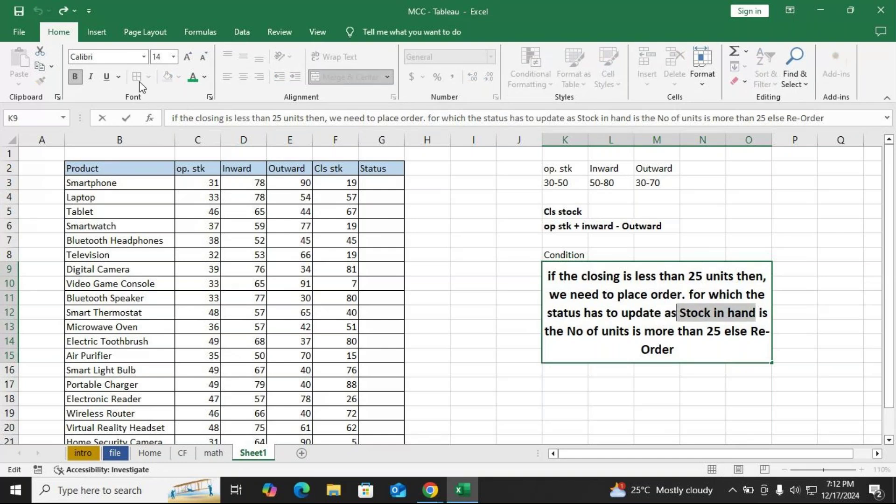
left_click(202, 79)
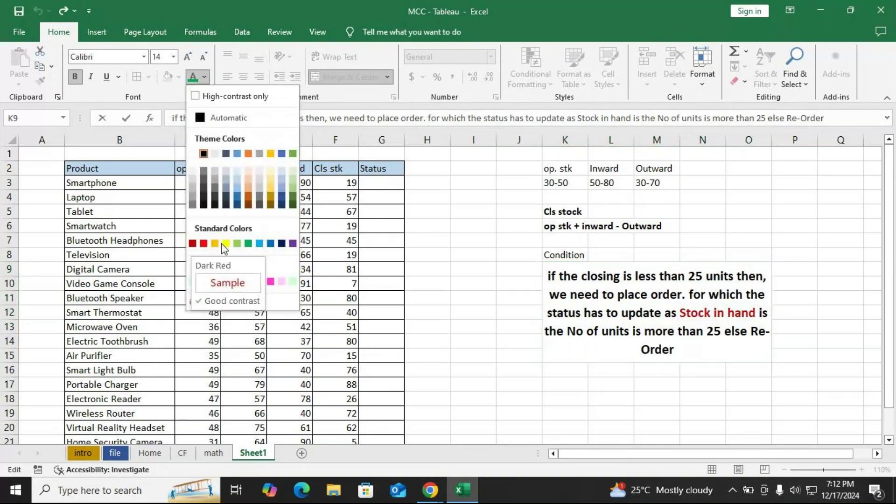
left_click(251, 242)
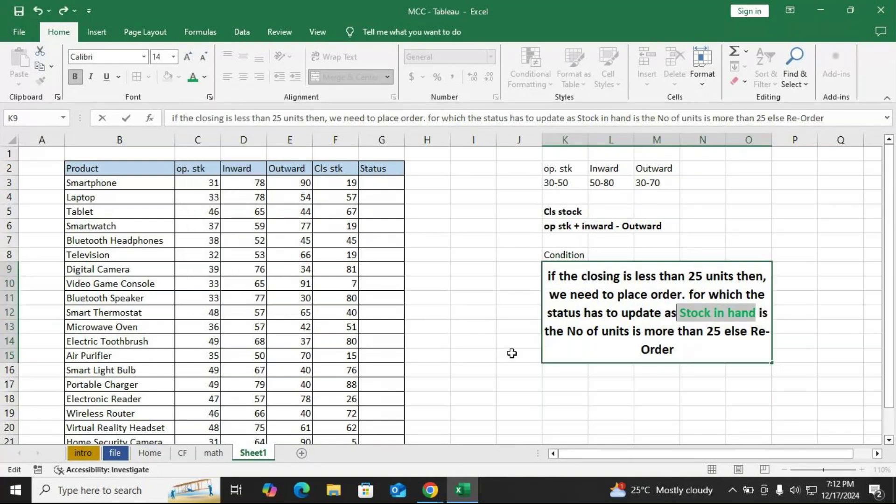
- Colour the word "Re-Order" red at the end of the condition note
left_click(622, 348)
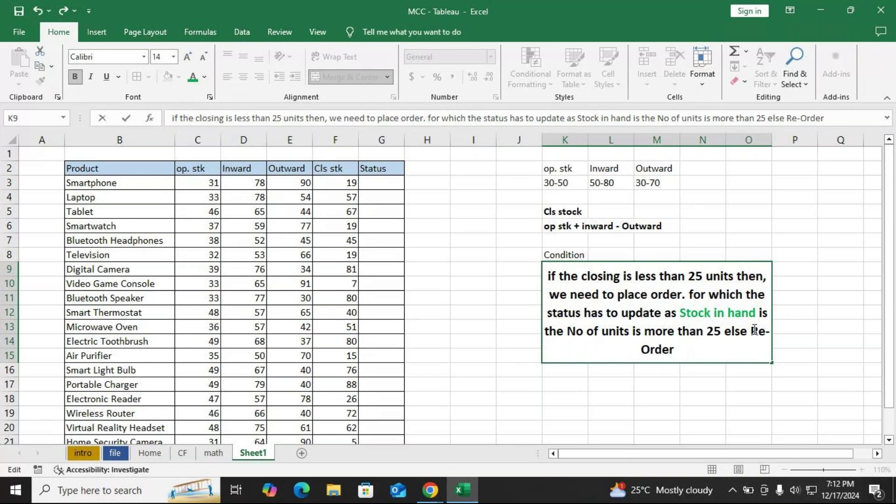
left_click_drag(752, 333, 750, 352)
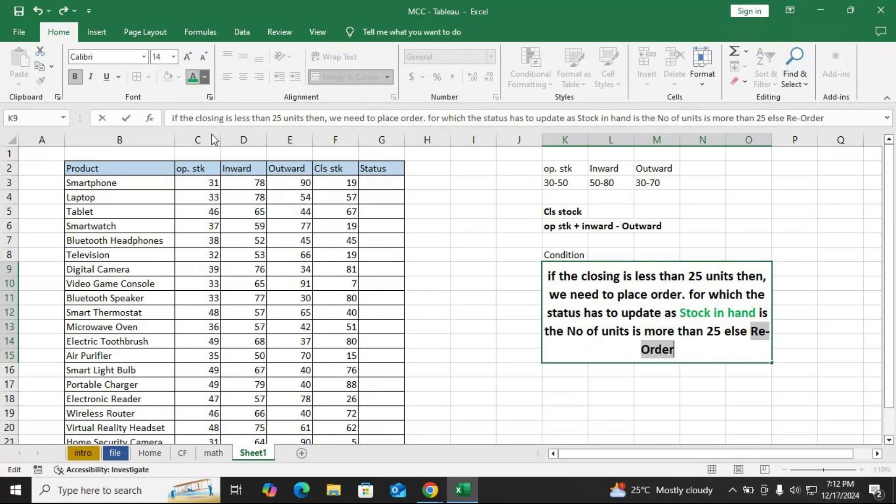
left_click(205, 77)
left_click(214, 244)
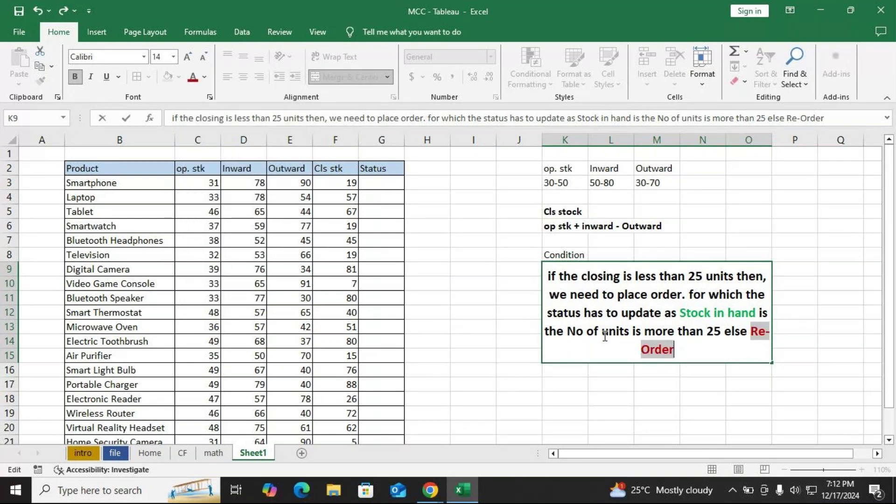
left_click(709, 352)
key("Return")
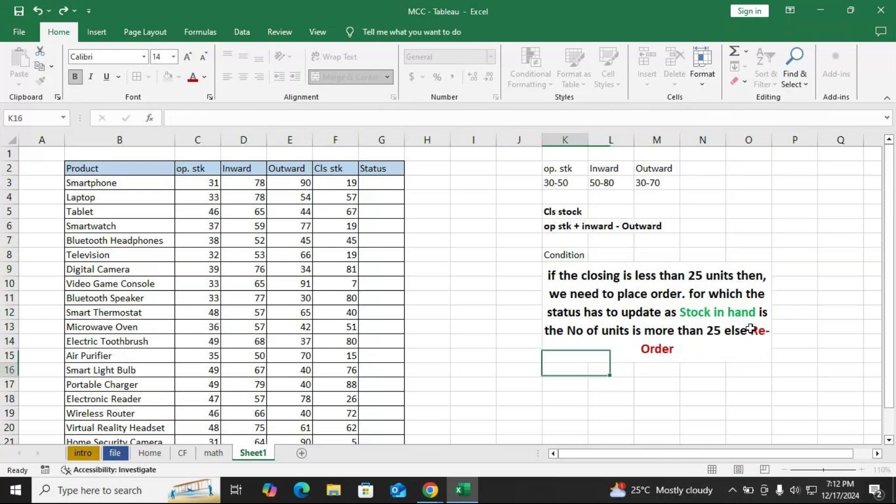
- Widen the merged and centred condition block by one column to cover K9:P15
left_click(683, 323)
left_click(330, 77)
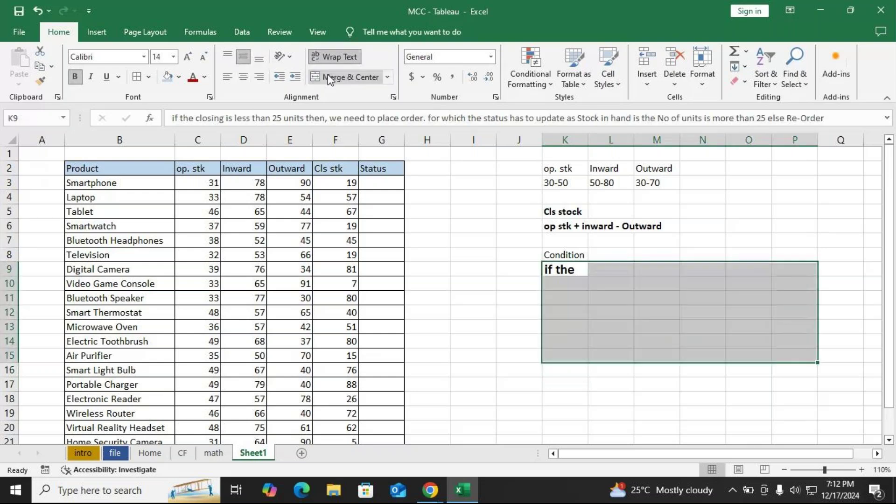
left_click(330, 77)
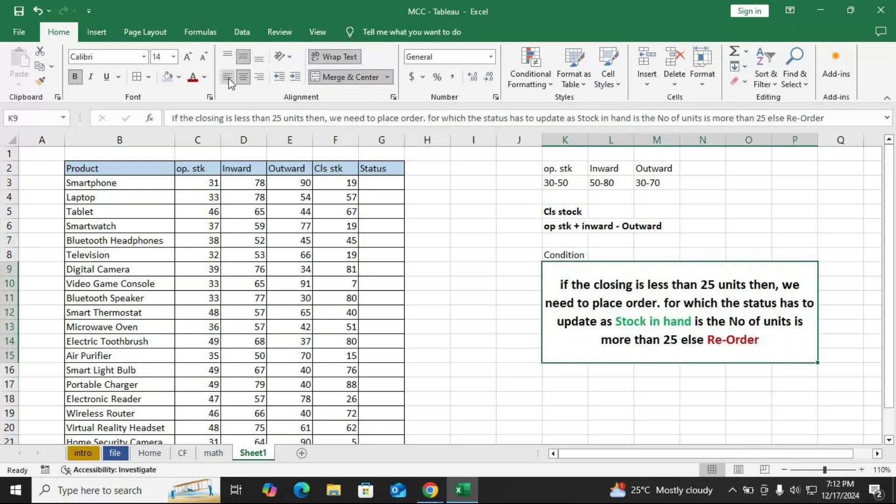
key("alt+Tab")
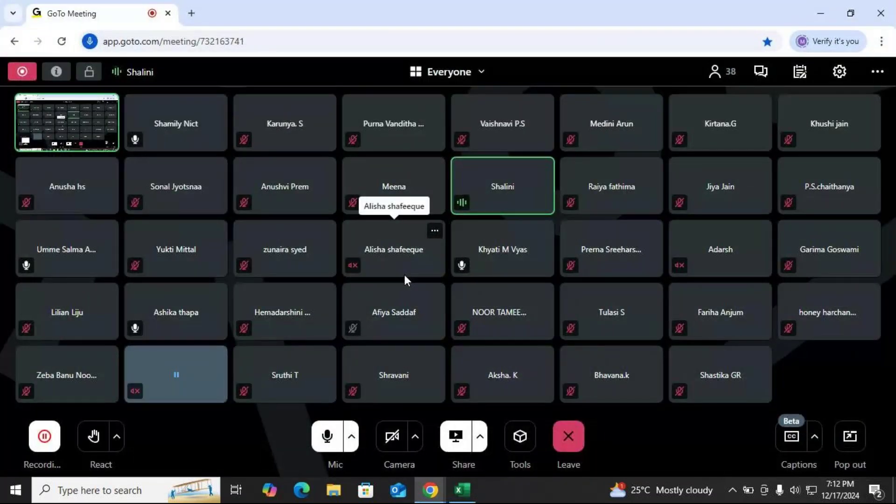
key("alt+Tab")
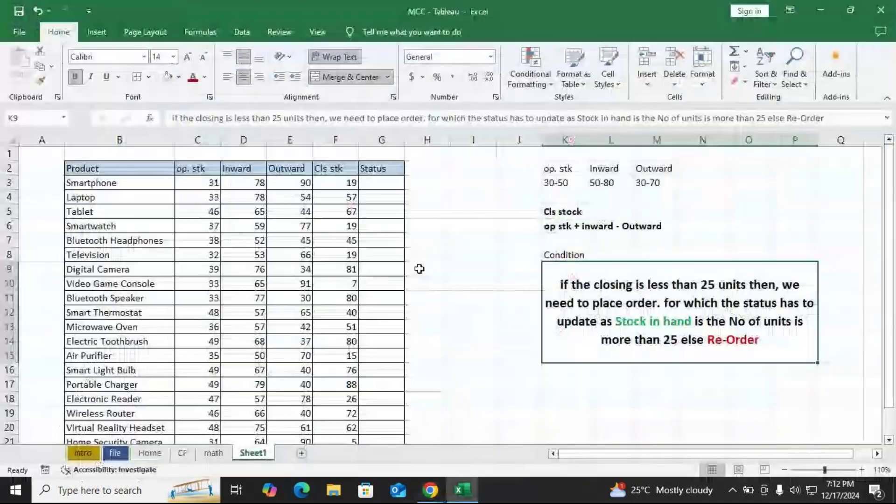
left_click_drag(504, 226, 677, 245)
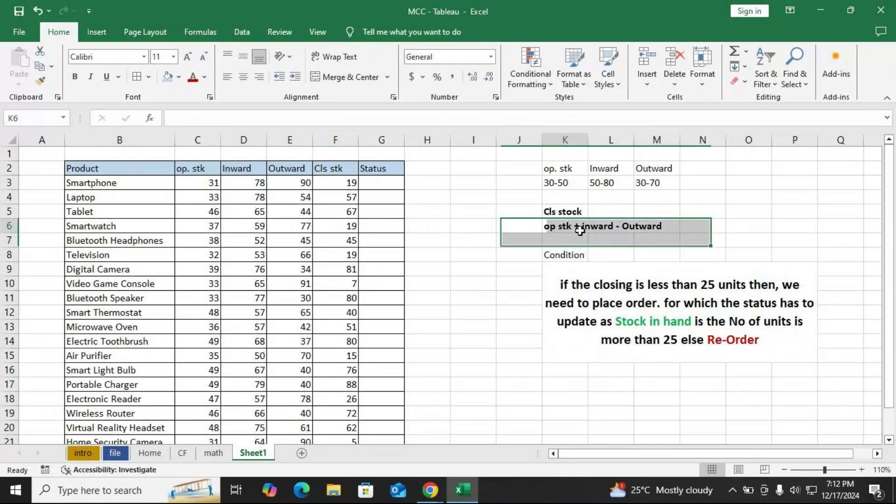
left_click(580, 226)
left_click(594, 223)
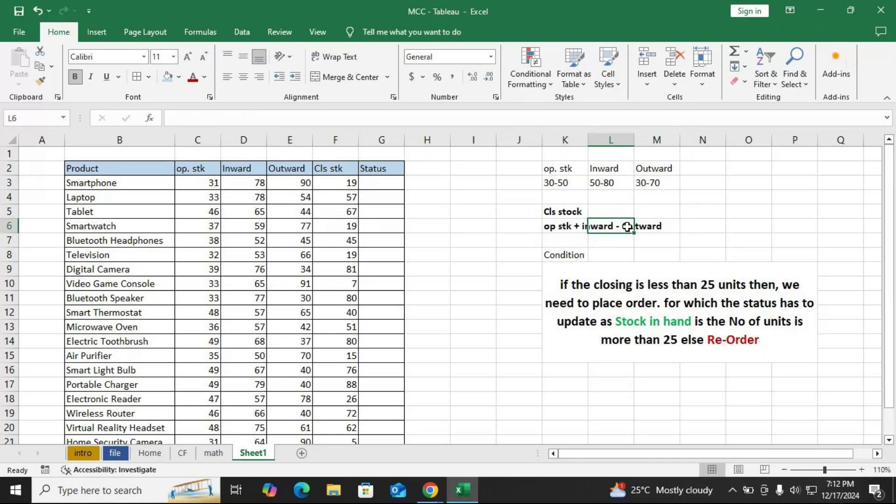
- Clear the closing stock formulas from F3:F22
left_click_drag(341, 182, 347, 443)
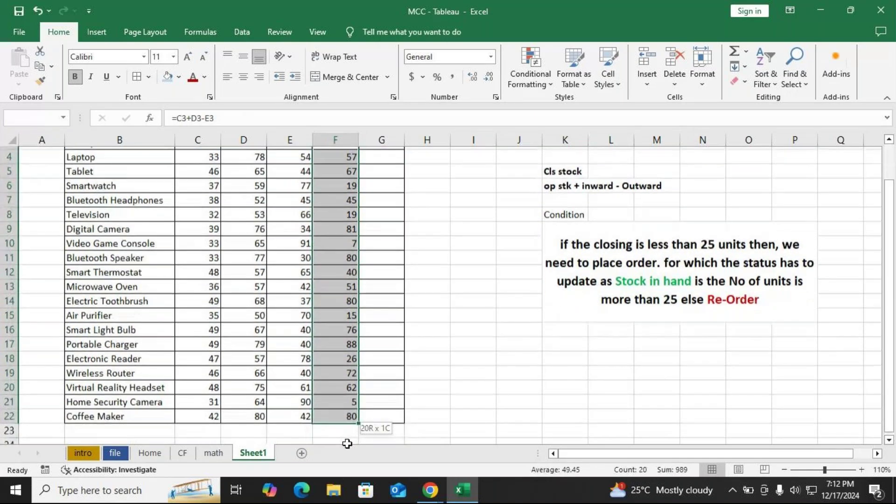
key("Delete")
scroll(362, 306, "up", 1)
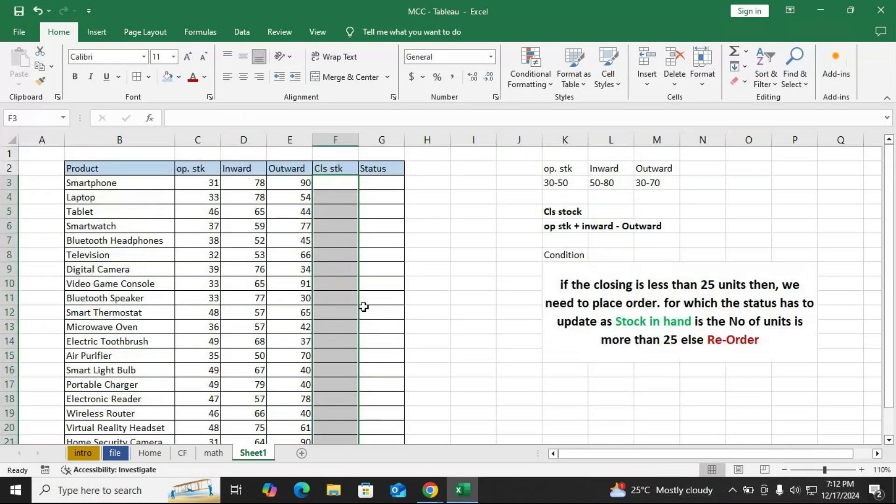
- Enter the closing stock formula =C3+D3-E3 in F3 and fill it down the Cls stk column for every product
left_click(349, 182)
type("=")
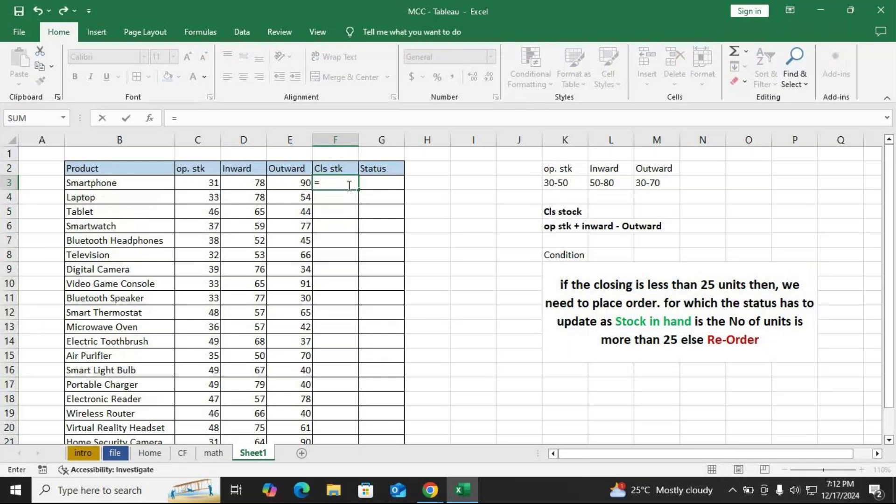
key("Left")
key("Left")
key("Left")
type("+")
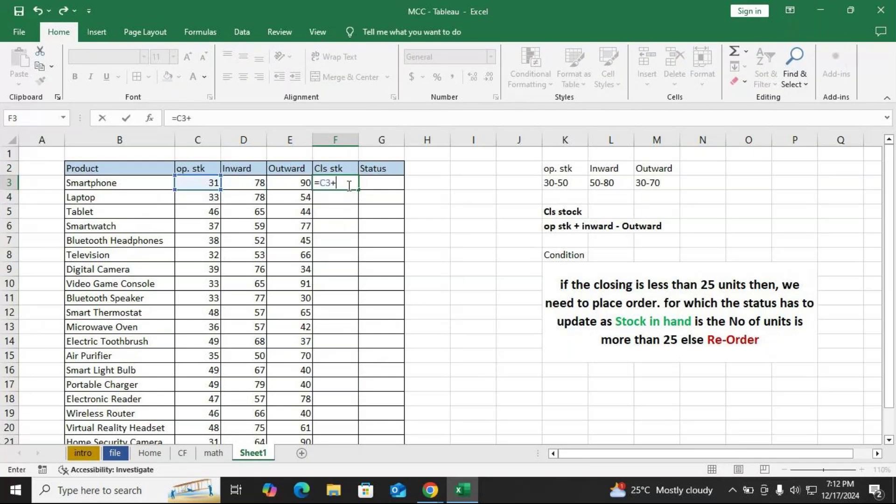
key("Left")
key("Left")
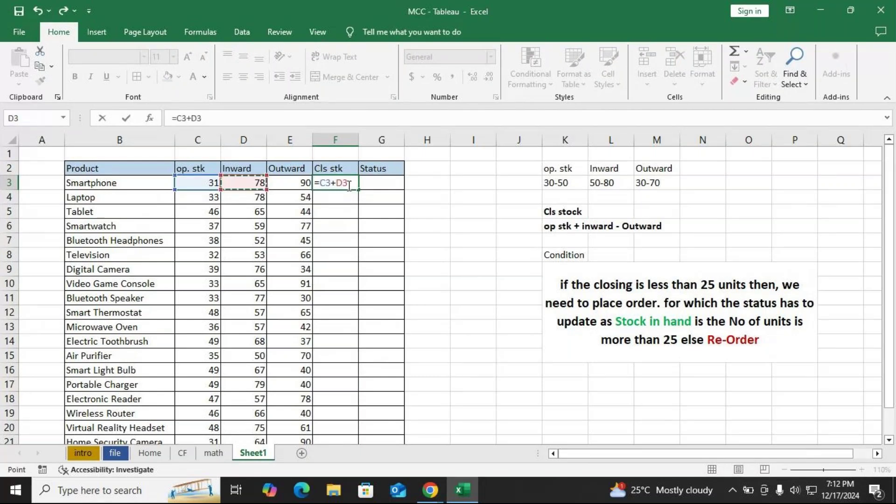
type("-")
key("Left")
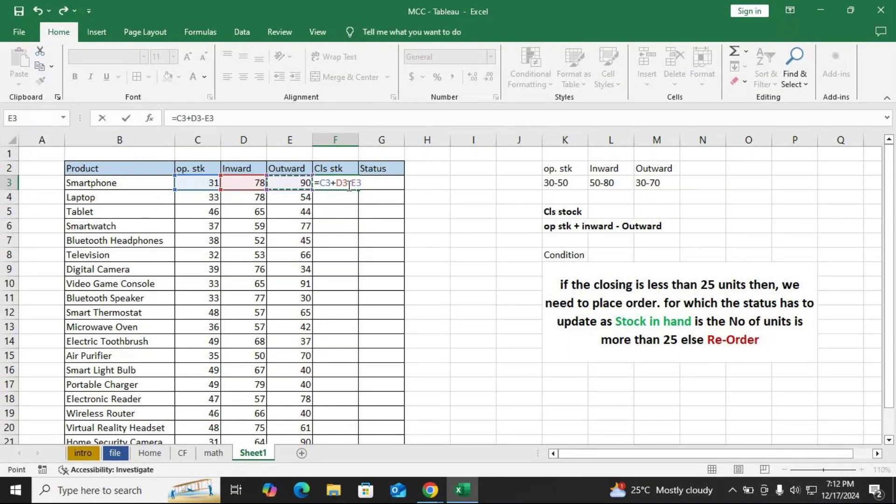
key("Return")
left_click(343, 185)
double_click(359, 189)
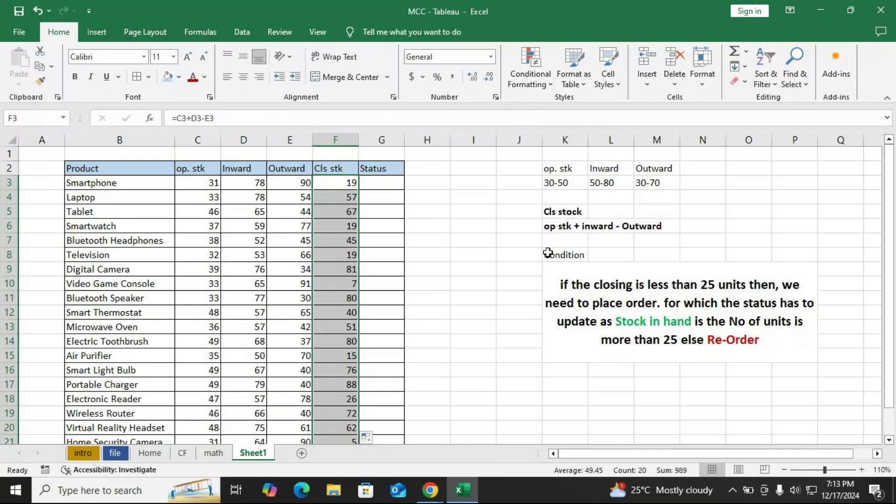
- Fill the Condition label cell K8 with the same light blue as the table header
left_click_drag(560, 214, 656, 229)
left_click(570, 256)
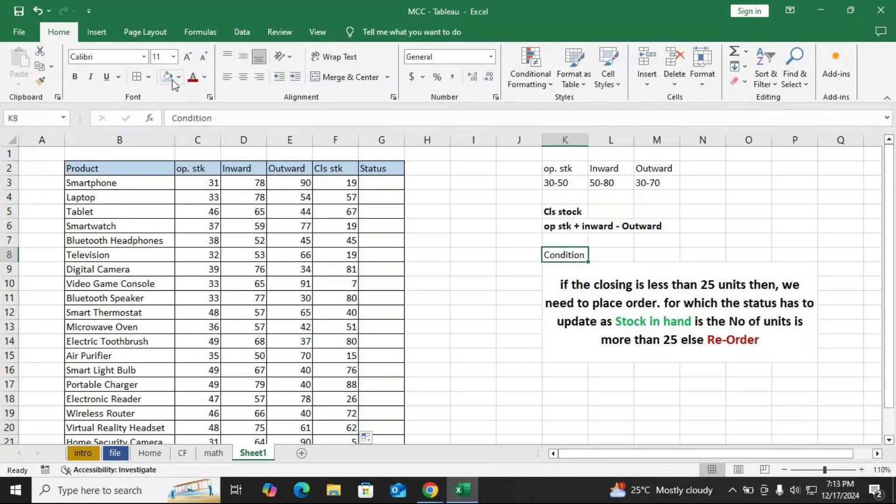
left_click(170, 77)
left_click(604, 351)
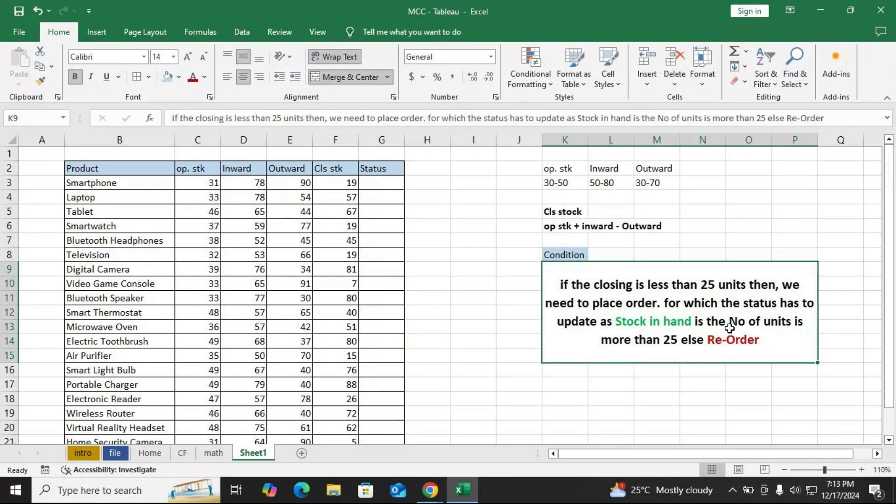
double_click(715, 343)
left_click_drag(755, 343, 634, 340)
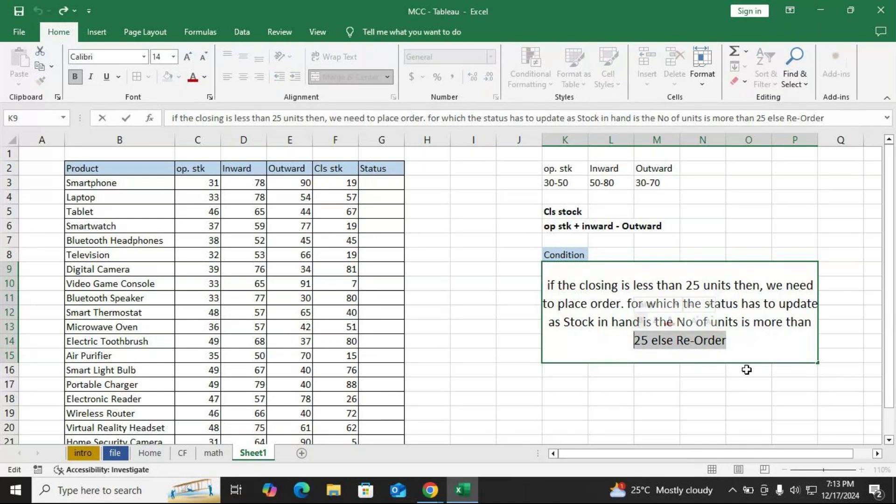
key("Return")
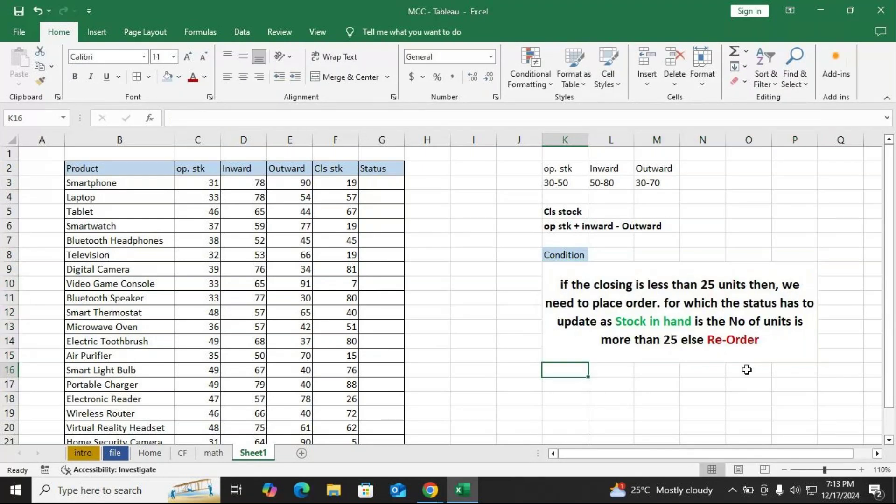
left_click(698, 320)
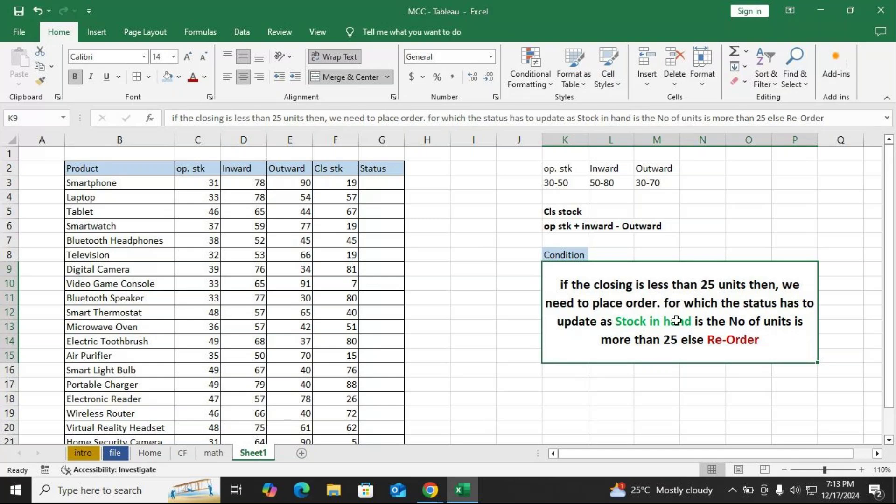
left_click(370, 184)
type("=")
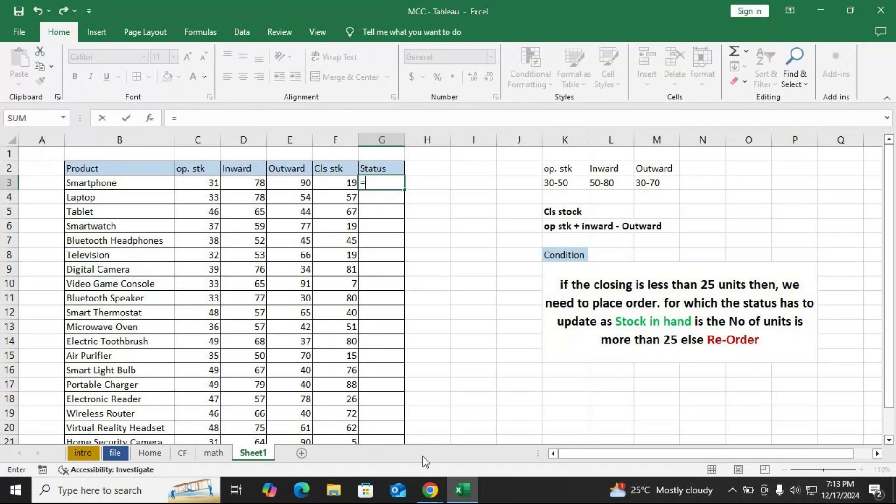
type("if")
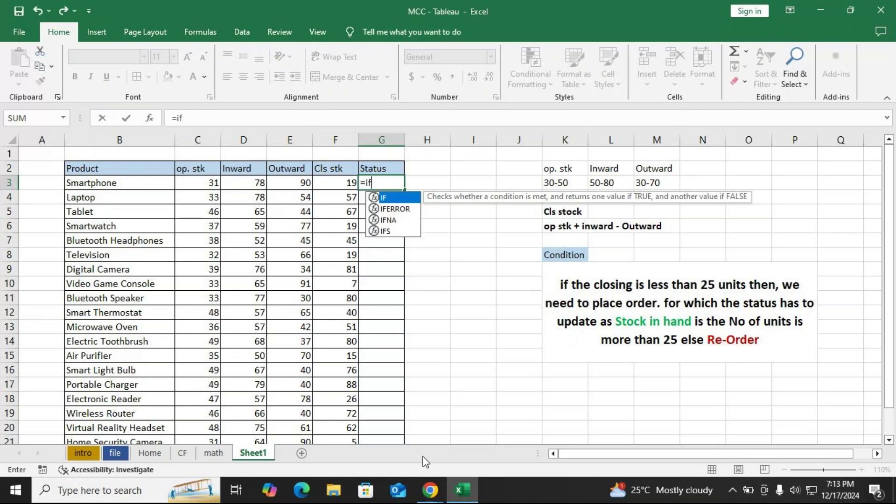
key("BackSpace")
key("BackSpace")
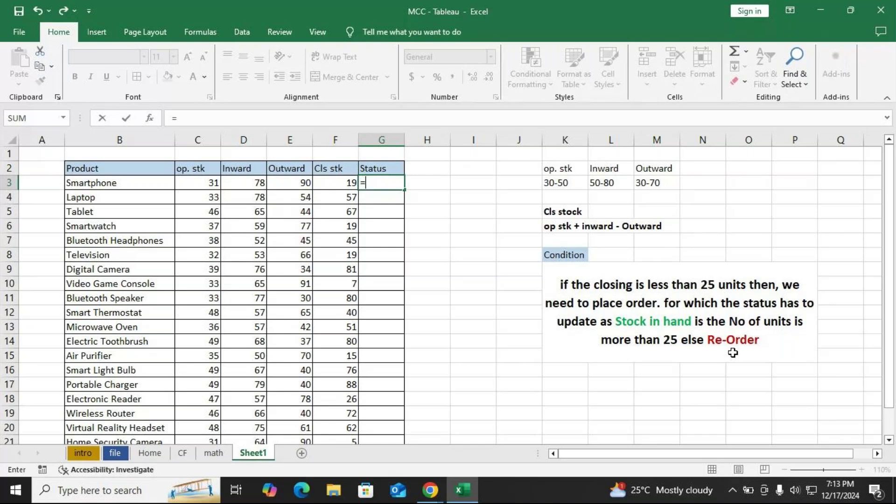
key("BackSpace")
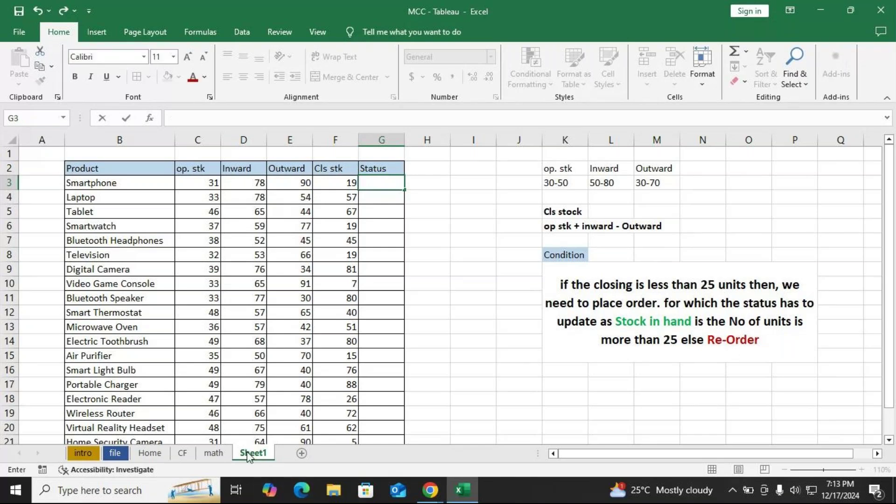
- Rename the Sheet1 worksheet as logical
double_click(252, 453)
key("BackSpace")
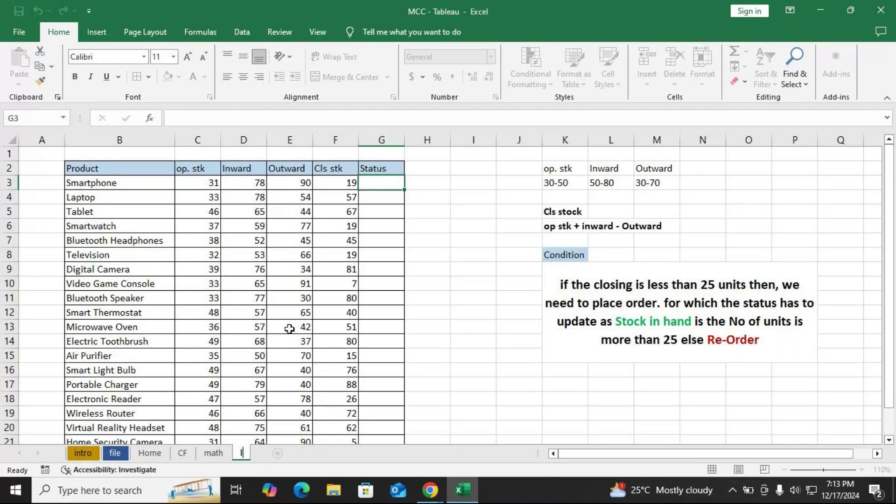
type("logical")
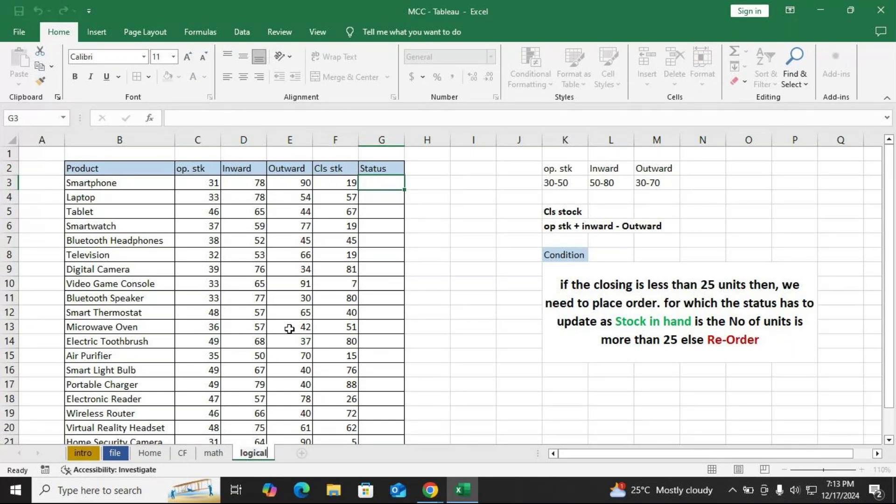
key("Return")
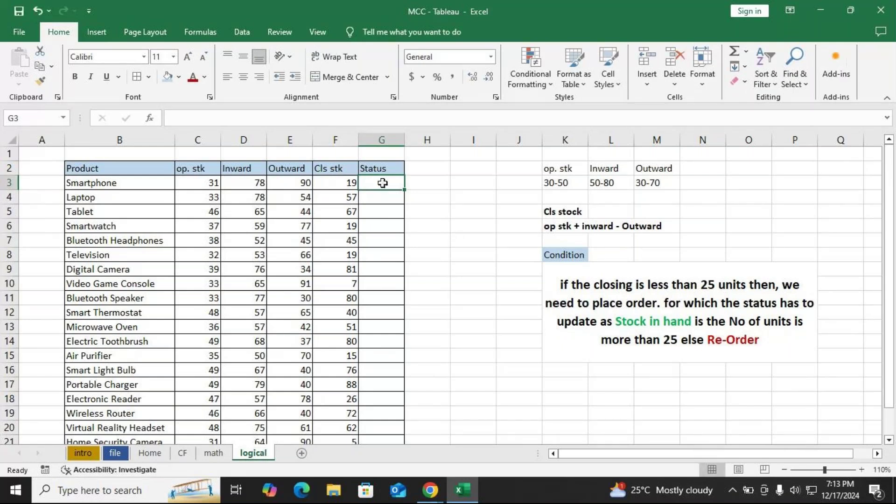
- Enter the formula =IF(F3<=25,"Re-Order","Stock in hand") in Status cell G3 for Smartphone
type("=if")
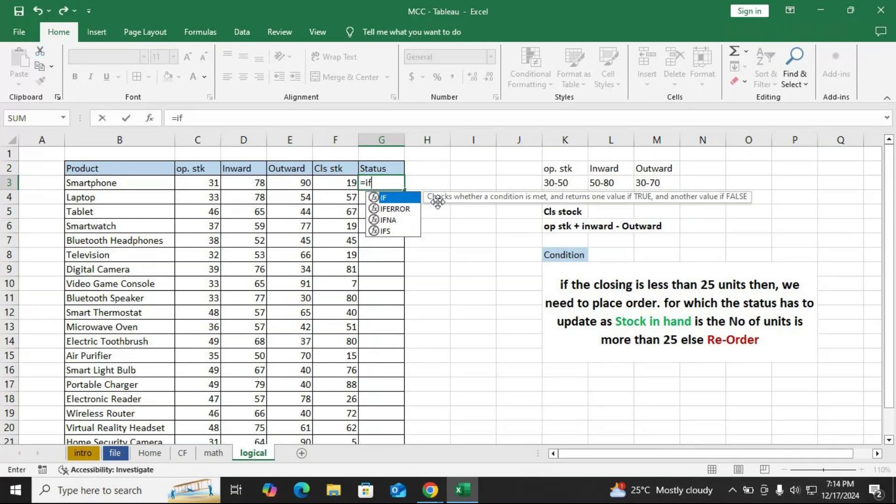
key("Tab")
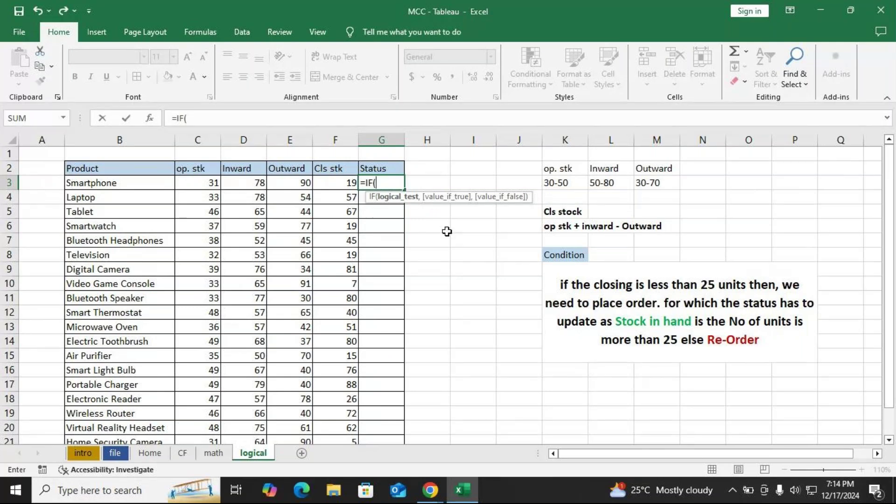
left_click(341, 183)
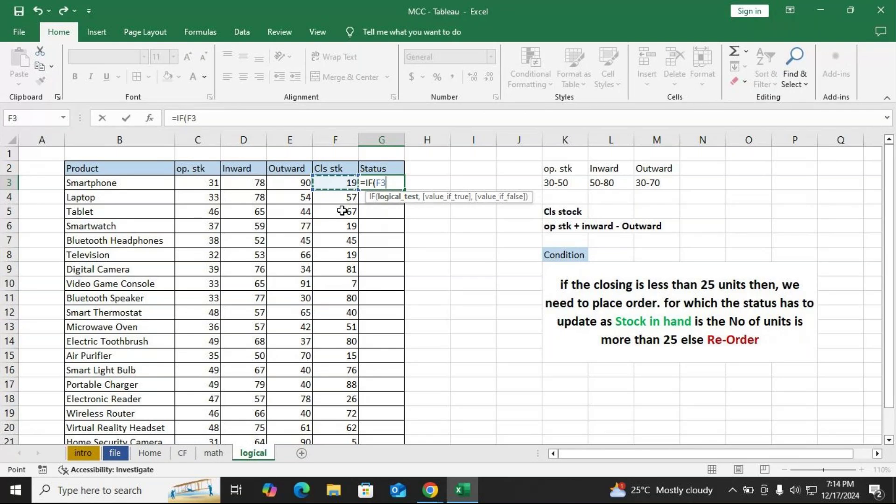
type("<=25")
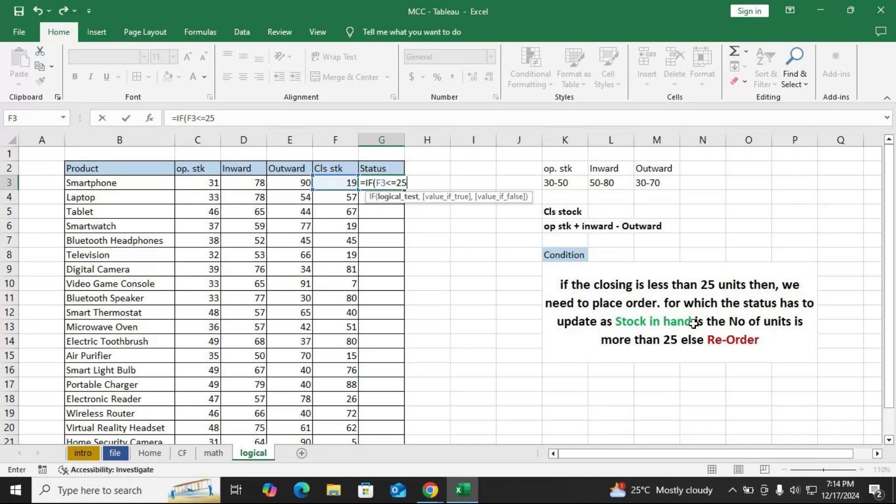
type(",")
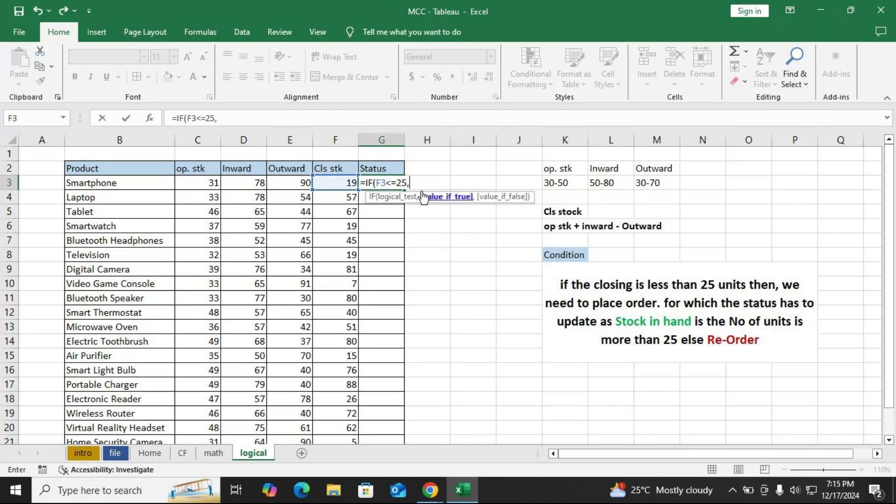
type("\"Re-Ord")
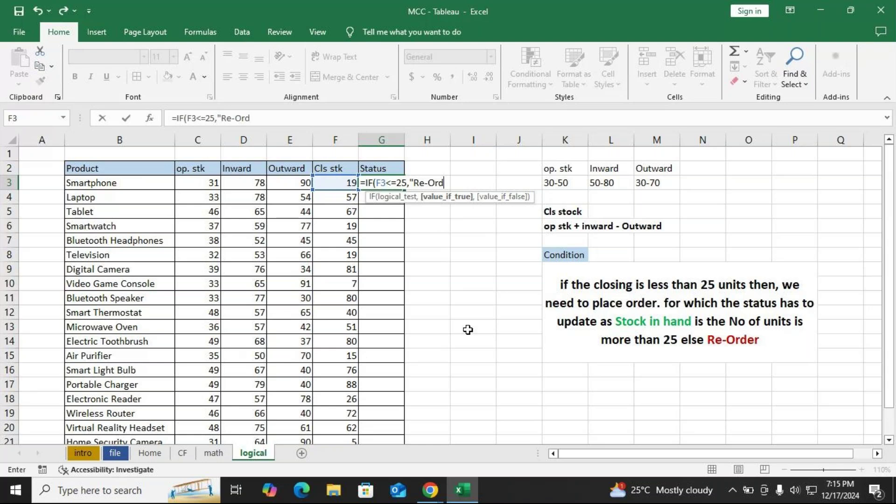
type("er\"")
type(",")
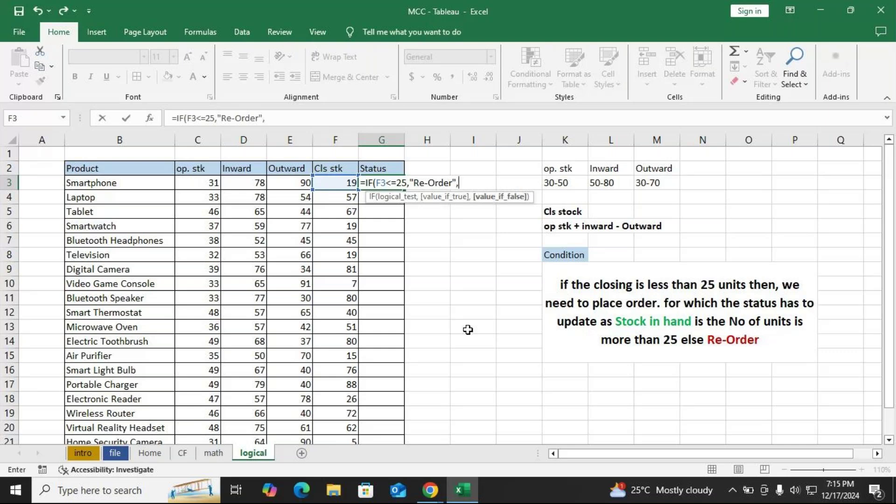
type("\"")
type("Stoxk")
key("BackSpace")
key("BackSpace")
type("ck in ")
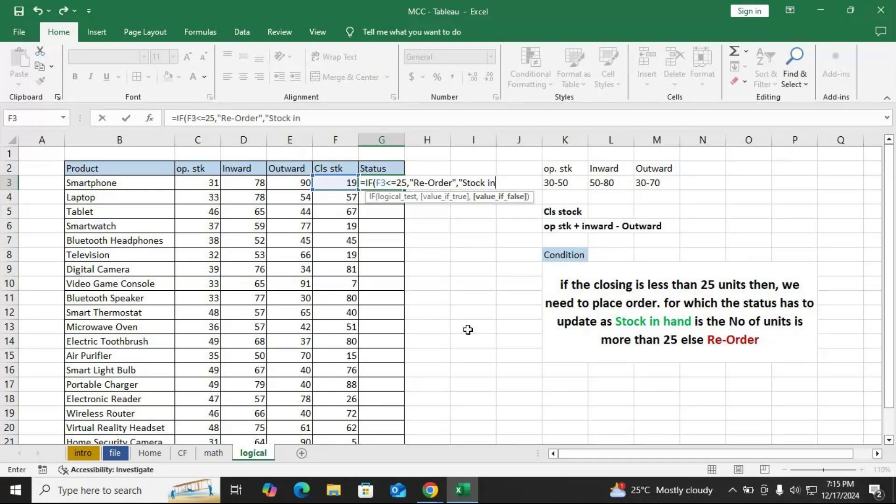
type("hand\")")
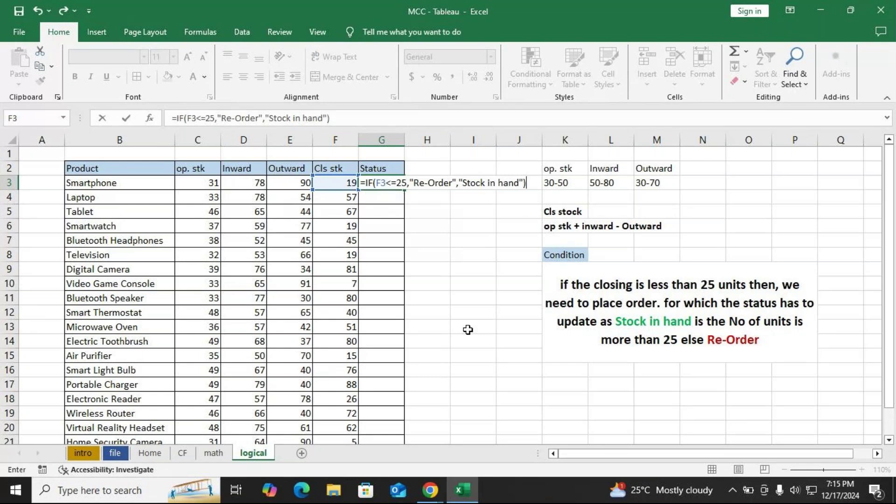
key("Return")
left_click(392, 182)
- Edit the condition note in K9 so it begins "if the closings stock is less than 25 units"
left_click(743, 329)
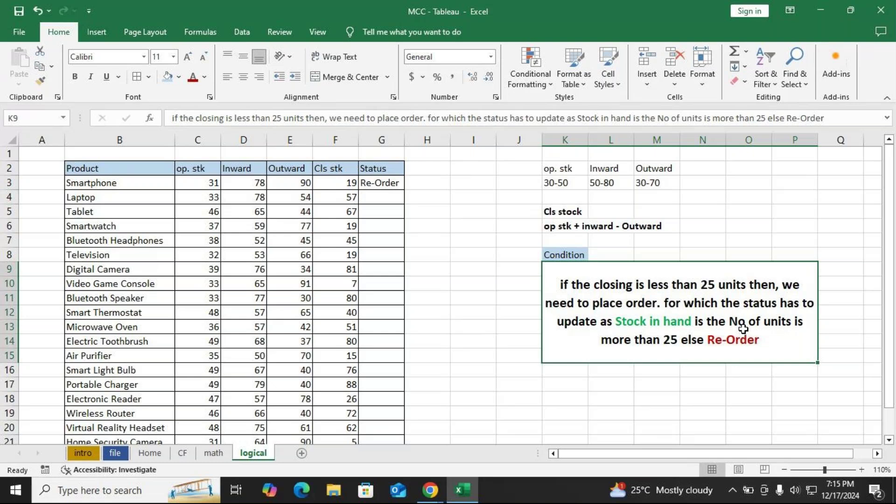
double_click(659, 303)
left_click(619, 285)
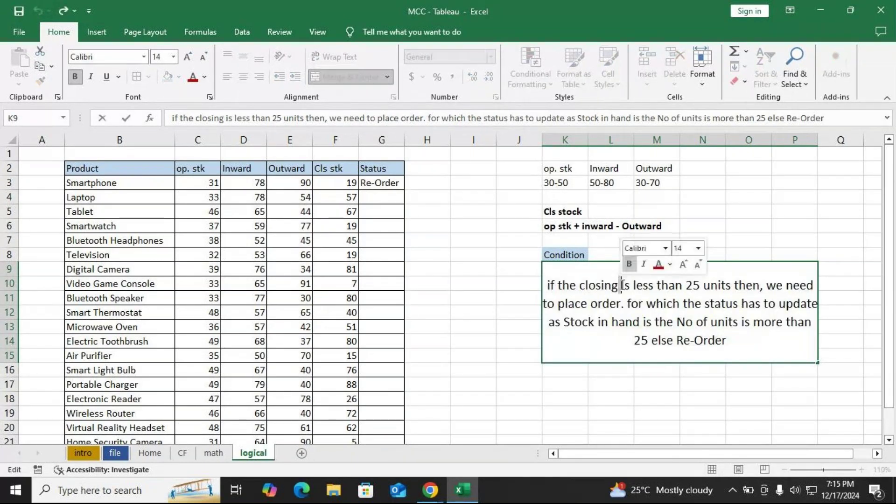
type("st")
key("BackSpace")
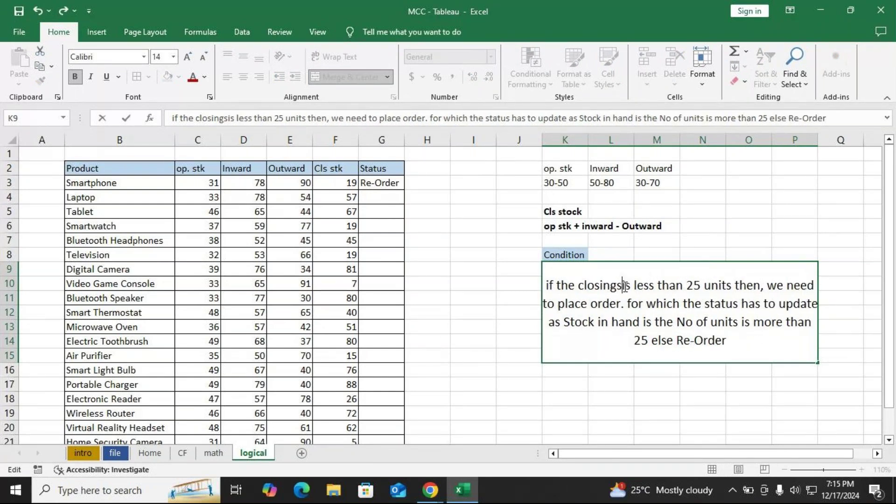
type("stock")
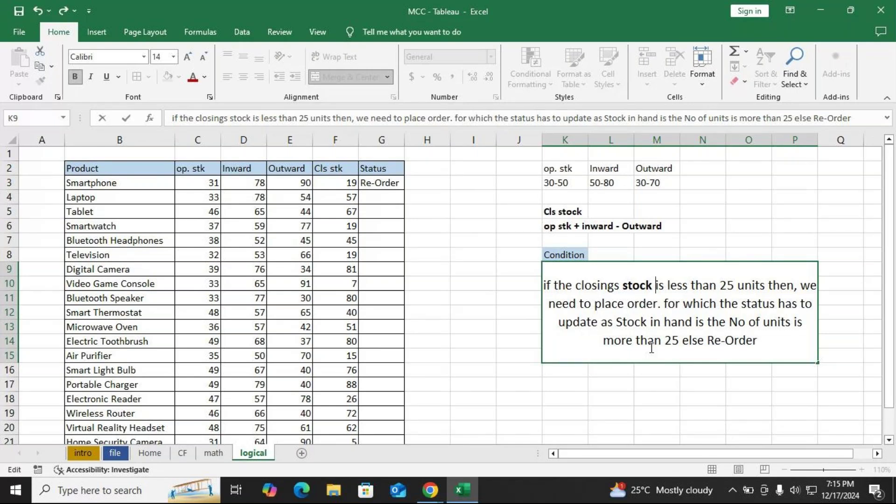
- Swap the two status names in the condition note, putting Re-Order after "update as" and Stock in hand after "else"
left_click_drag(708, 346, 760, 346)
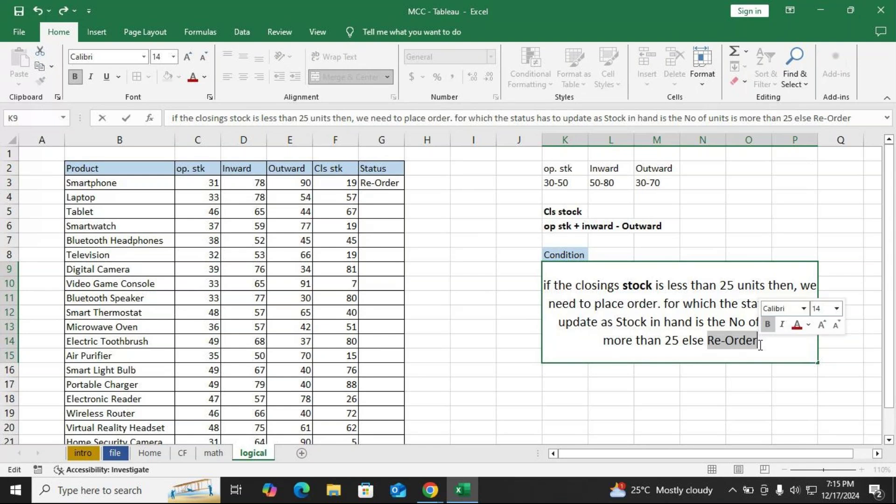
key("BackSpace")
left_click(617, 322)
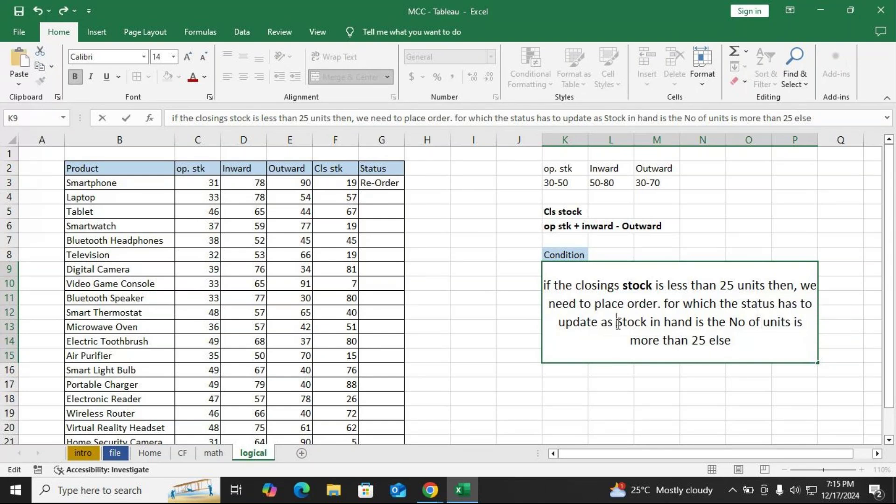
key("ctrl+v")
left_click_drag(661, 322, 738, 320)
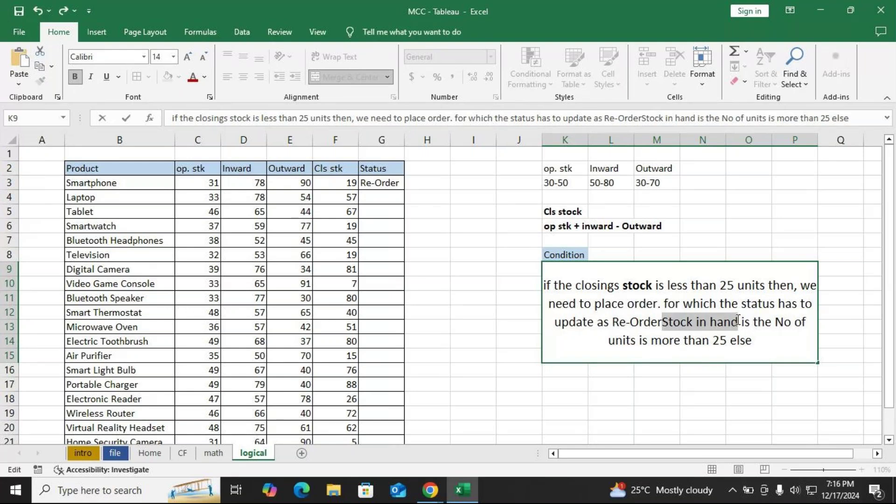
key("Delete")
left_click(750, 347)
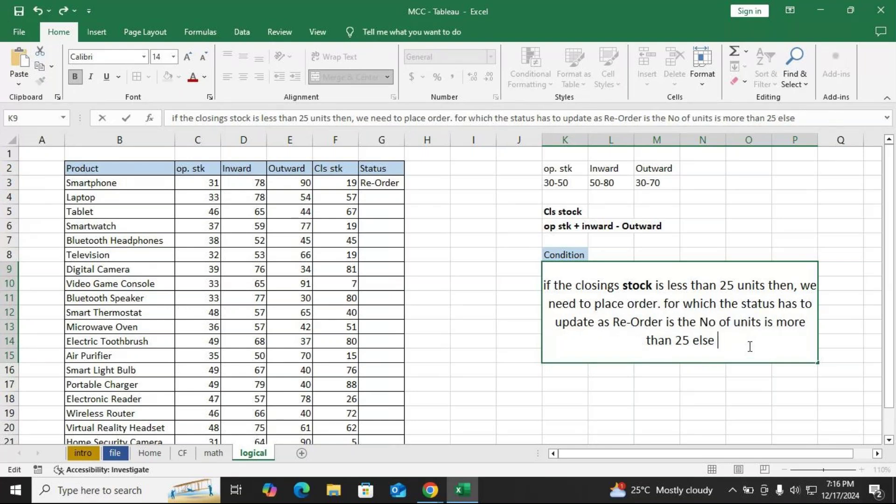
key("ctrl+v")
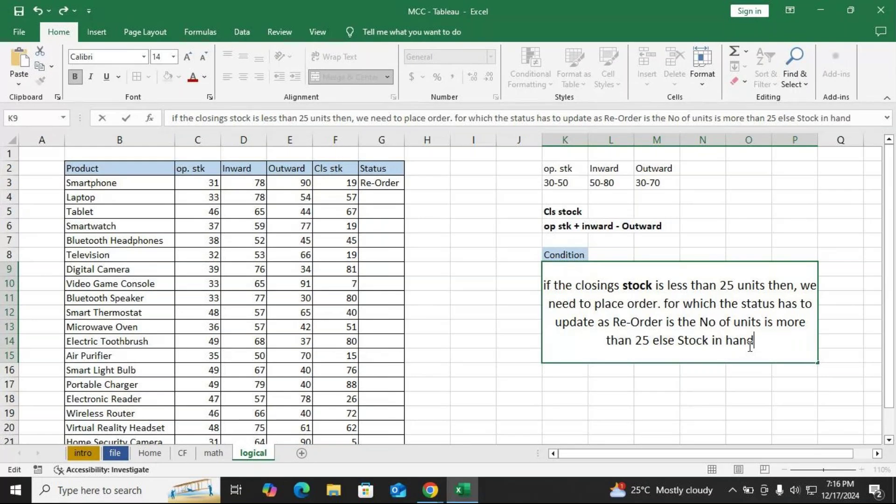
- Reword the end of the condition note to read "if the No of units is less than 25"
left_click(673, 320)
key("BackSpace")
type("f")
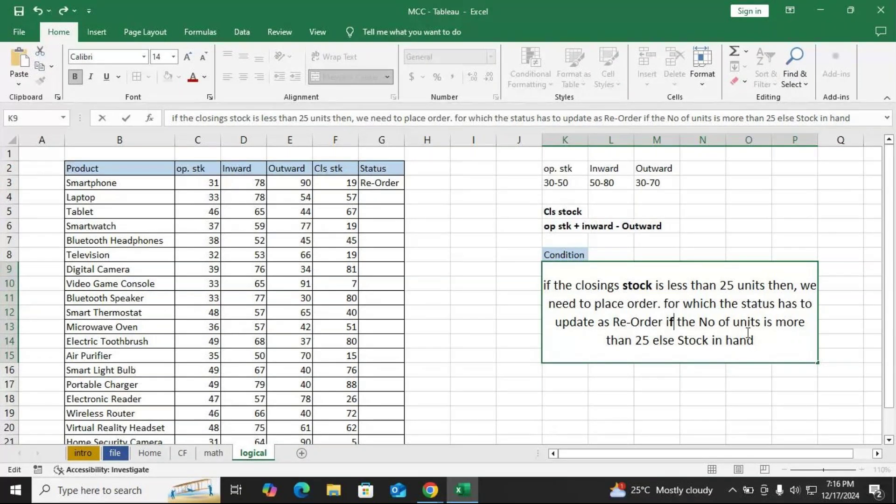
left_click(788, 321)
double_click(788, 321)
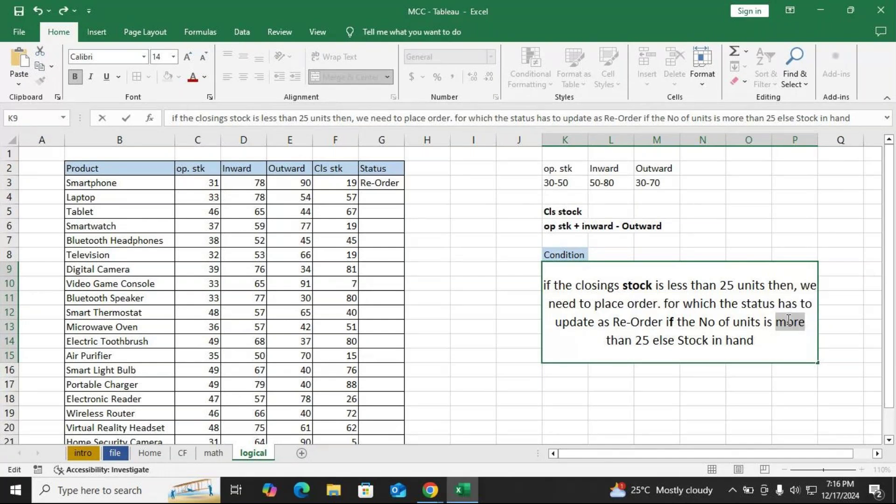
type("less")
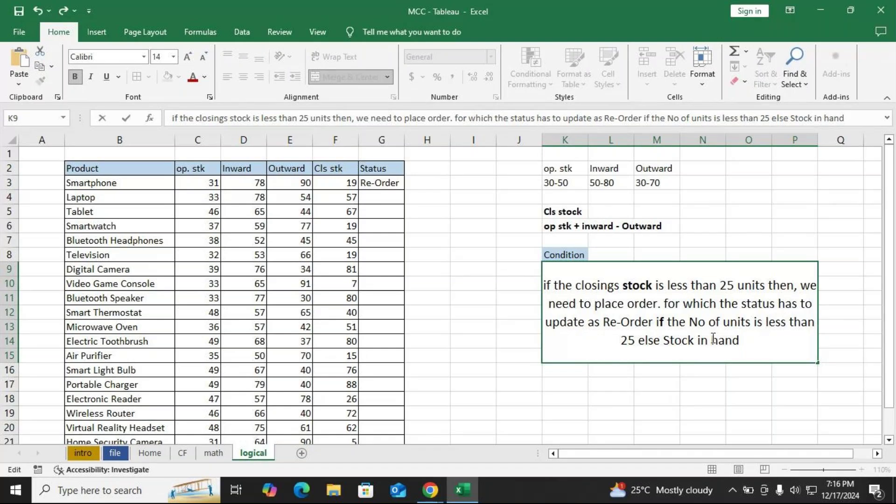
key("Return")
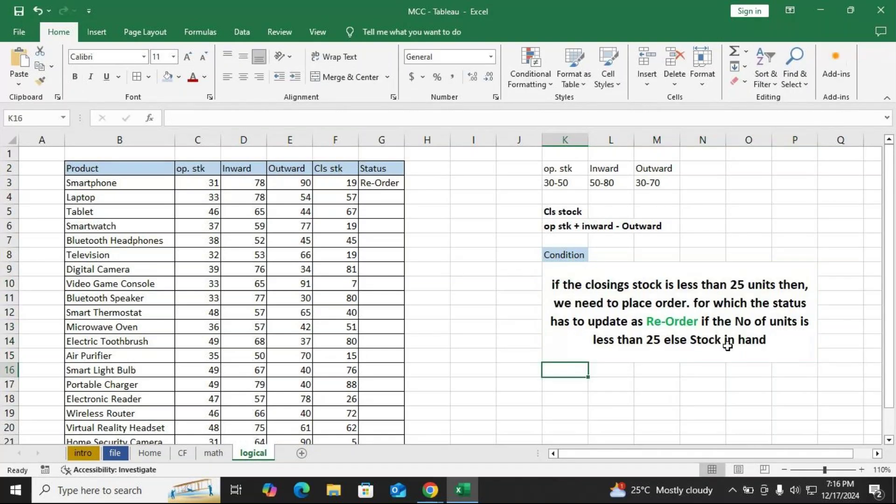
- Colour the words "Stock in hand" in the condition note green
left_click(728, 346)
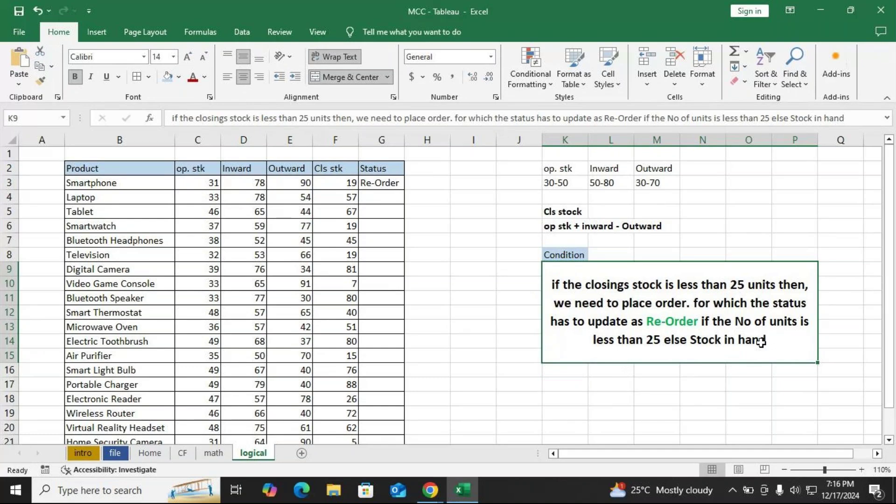
double_click(748, 344)
left_click_drag(742, 344, 616, 340)
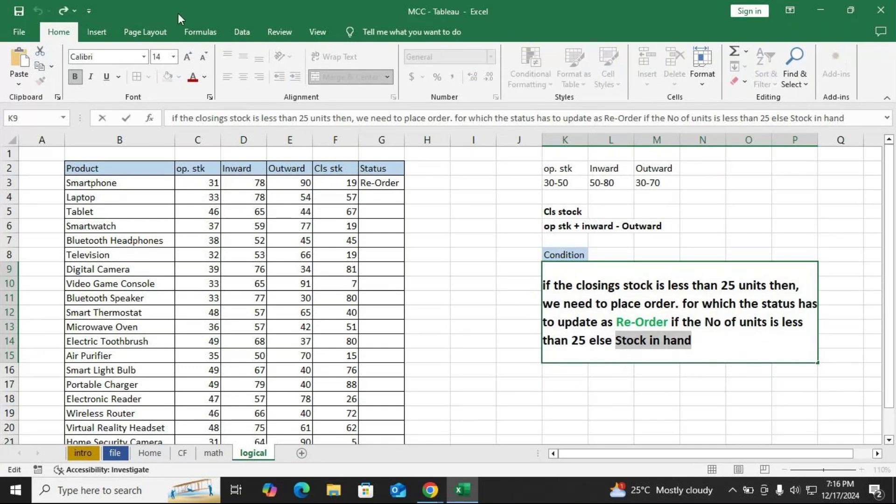
left_click(204, 77)
left_click(247, 238)
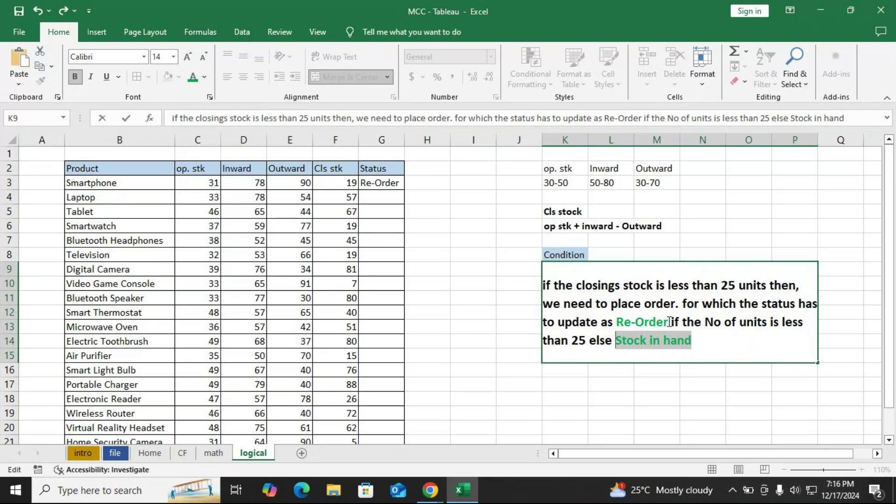
- Colour the word "Re-Order" in the condition note red
left_click_drag(670, 321, 616, 322)
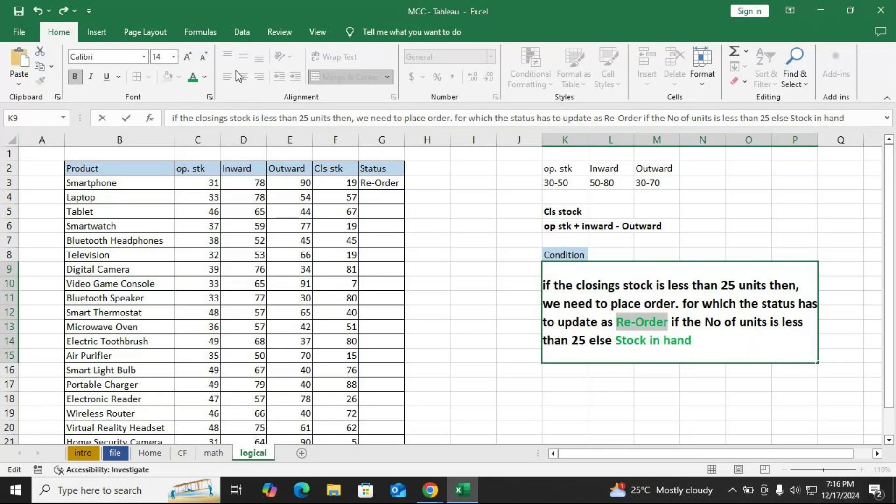
left_click(204, 76)
left_click(211, 238)
left_click(739, 332)
key("Return")
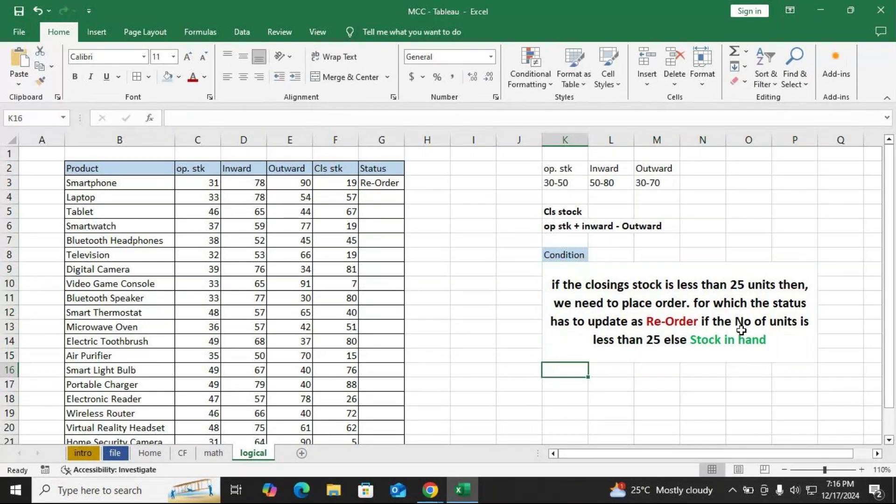
- Start an IF formula in the Smartphone row's Status cell with the logical test F3<=25
key("ctrl+z")
type("=")
left_click(608, 285)
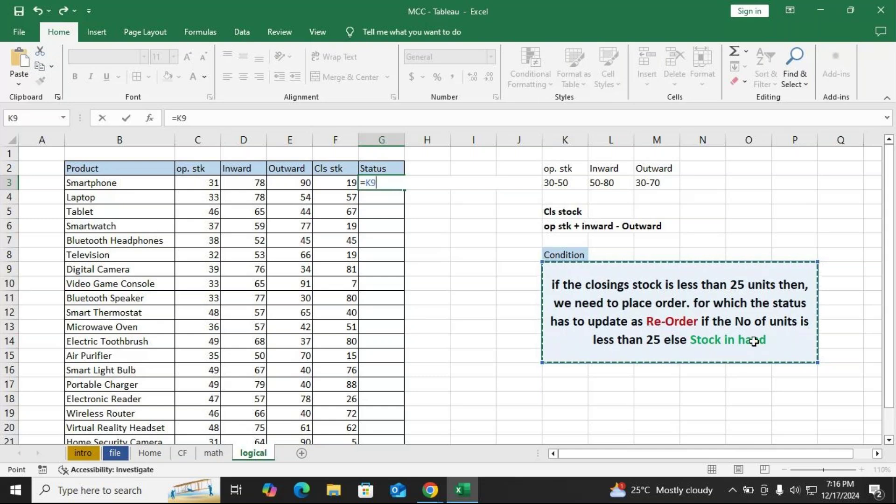
key("BackSpace")
key("BackSpace")
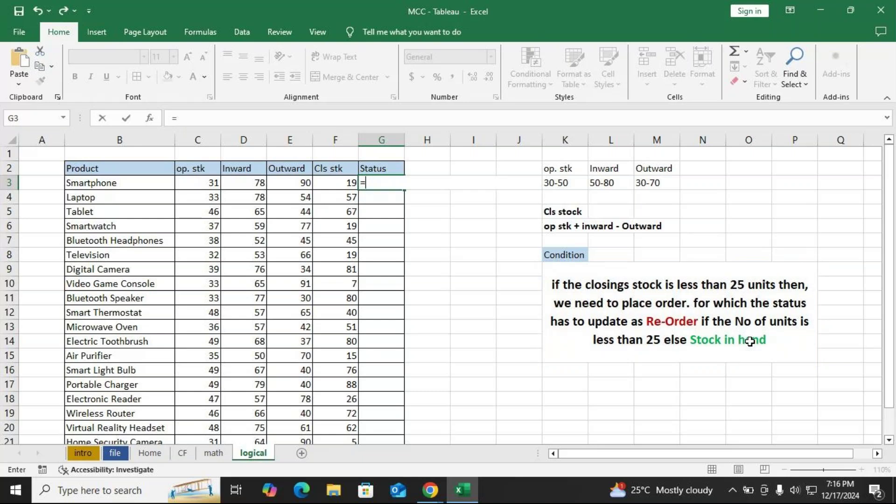
type("if")
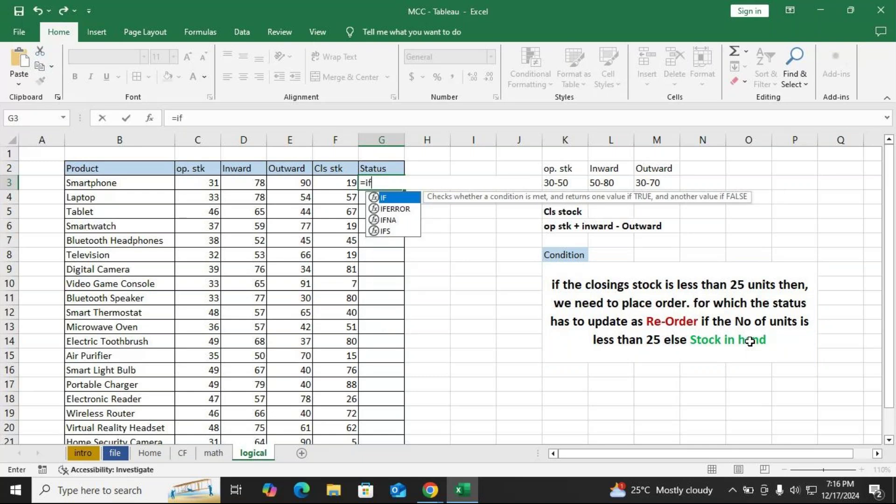
key("Tab")
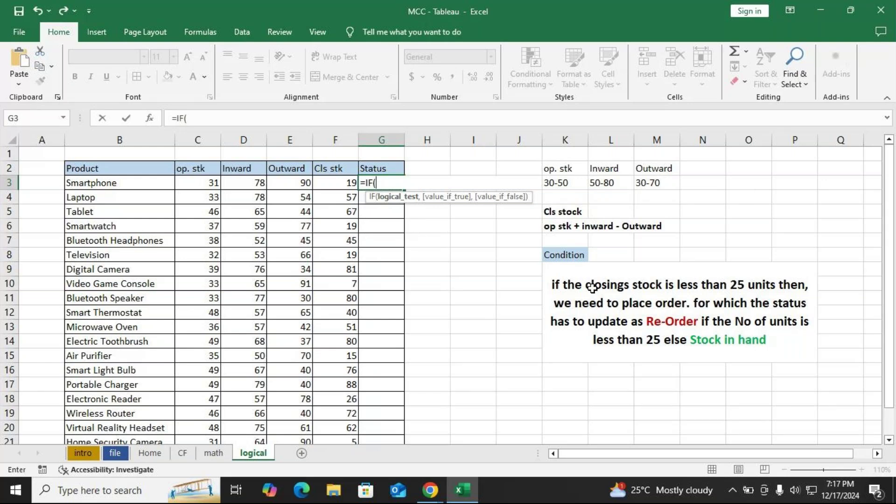
left_click(330, 183)
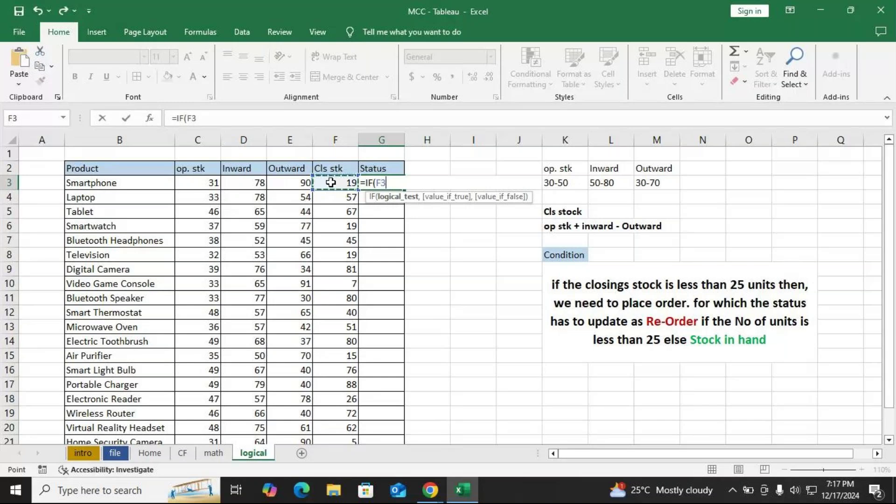
type("<25")
key("BackSpace")
key("BackSpace")
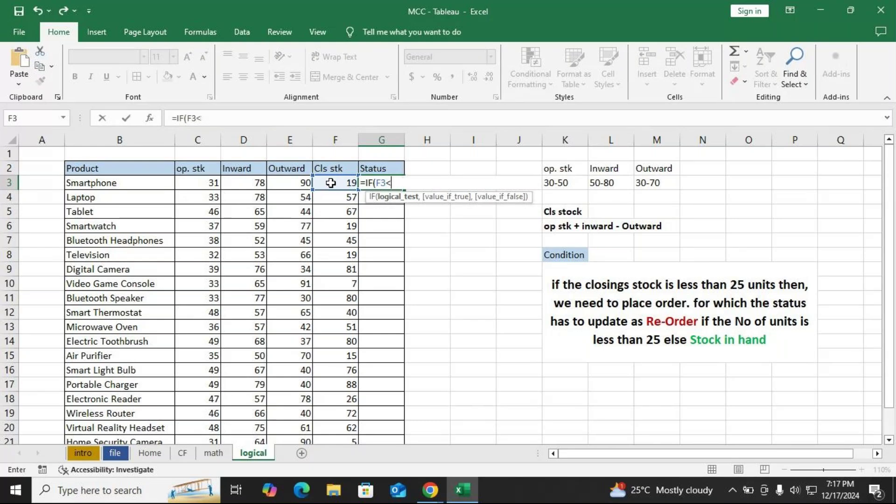
type("=25,")
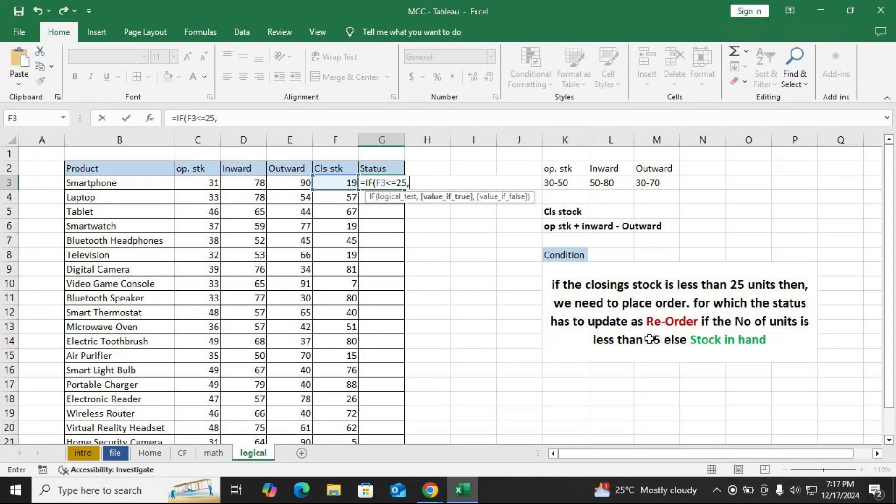
- Complete the IF formula with "Re-Order" as the value if true and "Stock in Hand" as the value if false
type("\"")
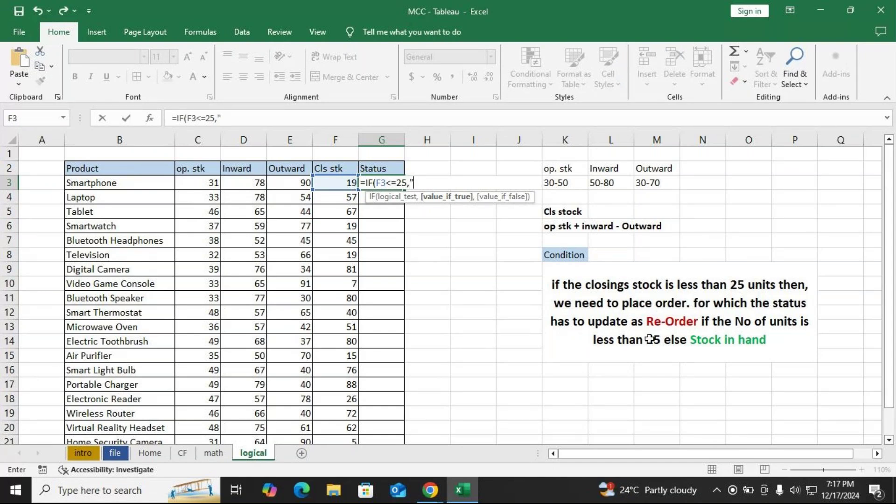
type("Re-Order")
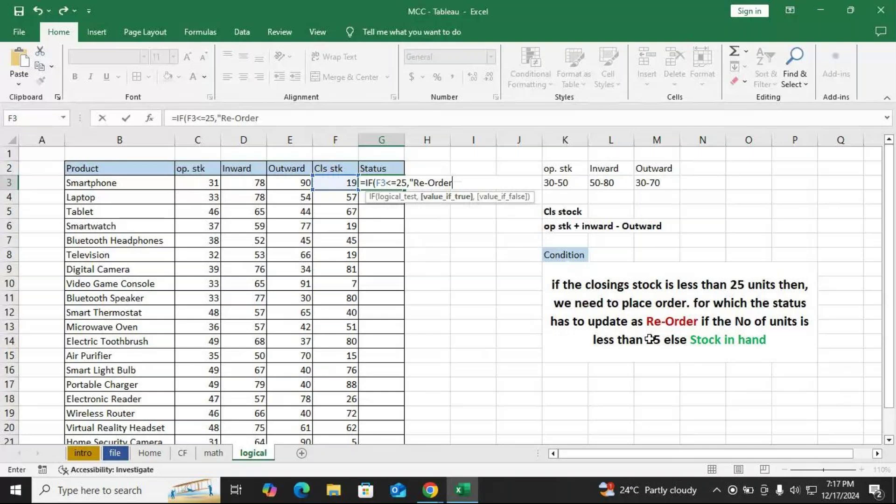
type("\",")
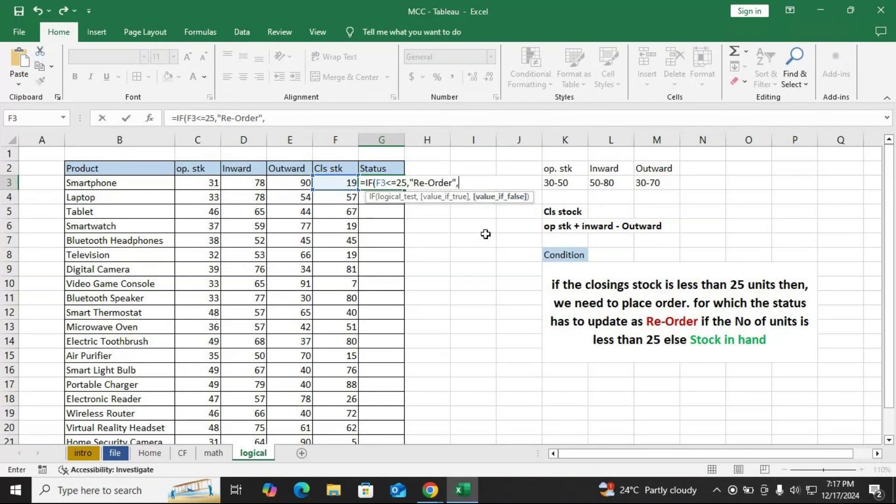
type("\"")
type("Stock in Ha")
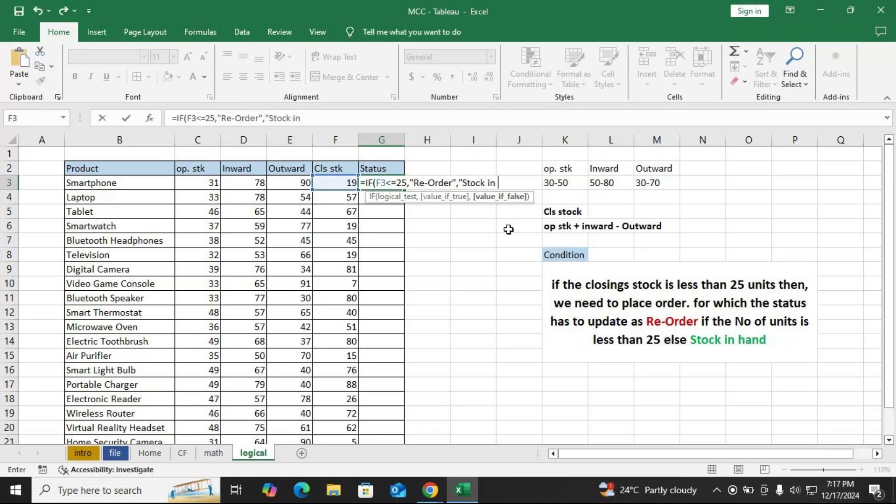
type("nd\")")
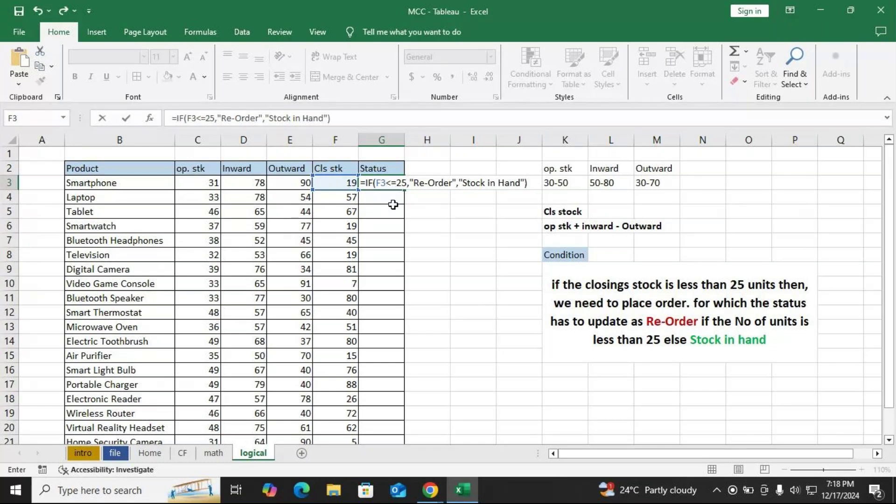
- Review the IF formula's logical test, value-if-true and value-if-false arguments one by one and commit the formula
left_click(398, 185)
left_click(397, 197)
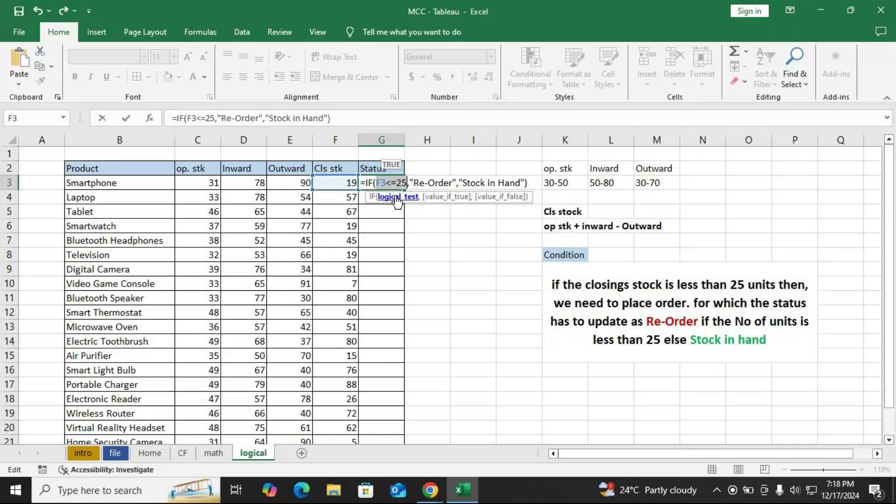
left_click(456, 197)
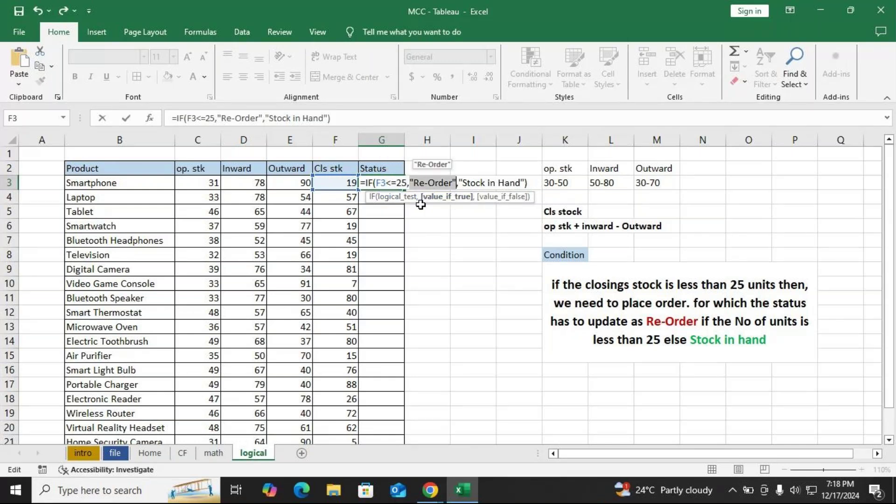
left_click(405, 198)
left_click(450, 197)
left_click(401, 198)
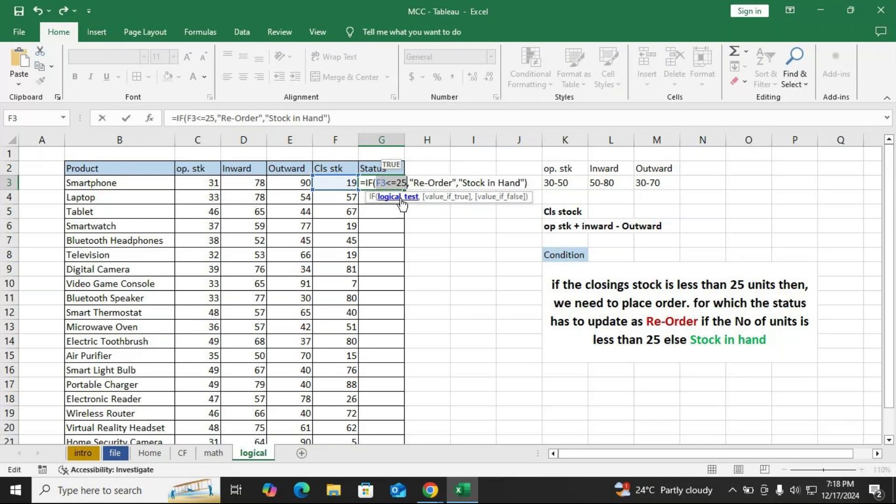
left_click(496, 198)
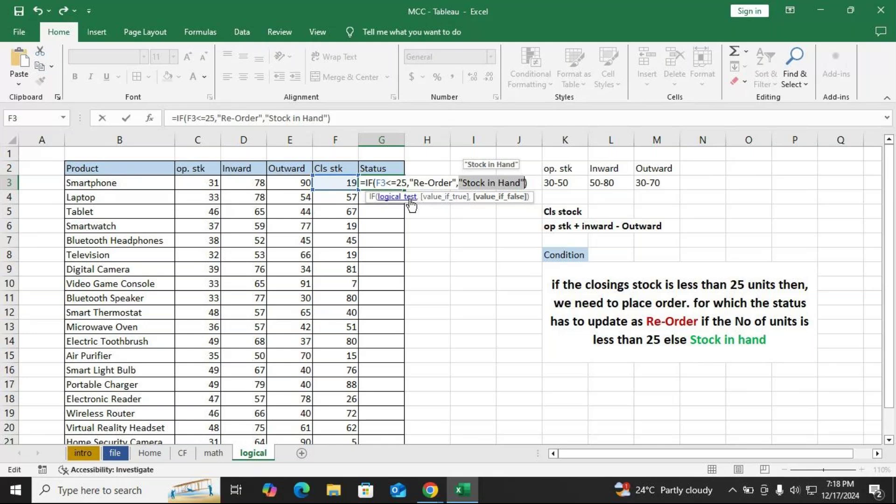
left_click(436, 197)
left_click(509, 197)
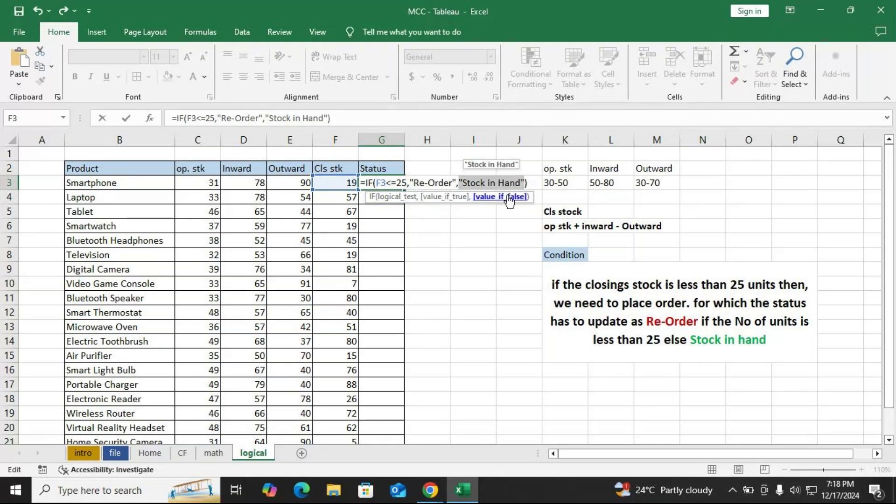
left_click(403, 202)
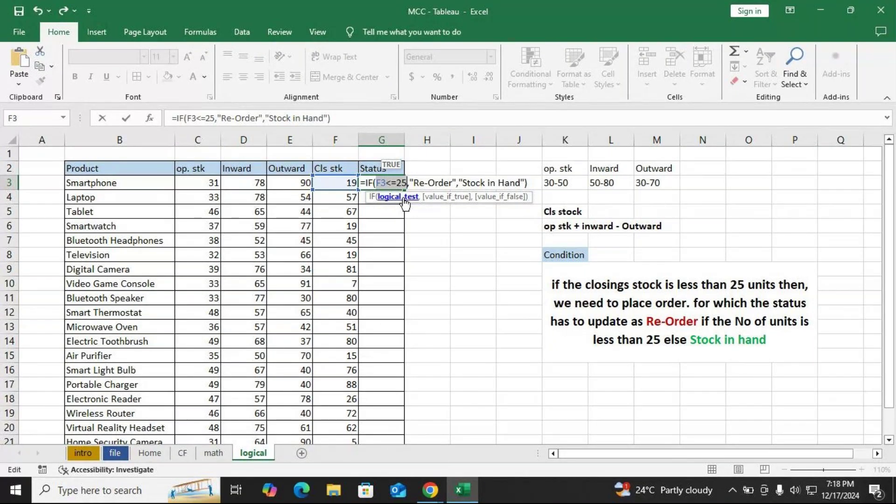
left_click(454, 199)
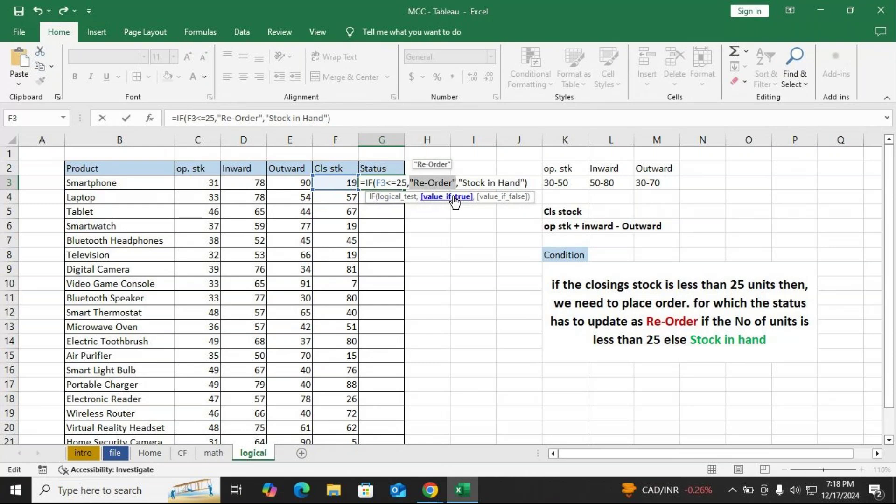
left_click(503, 199)
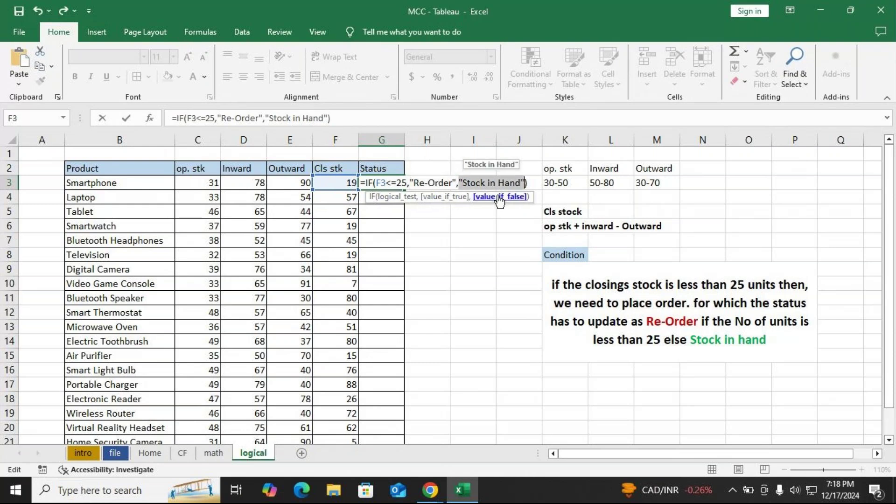
key("Return")
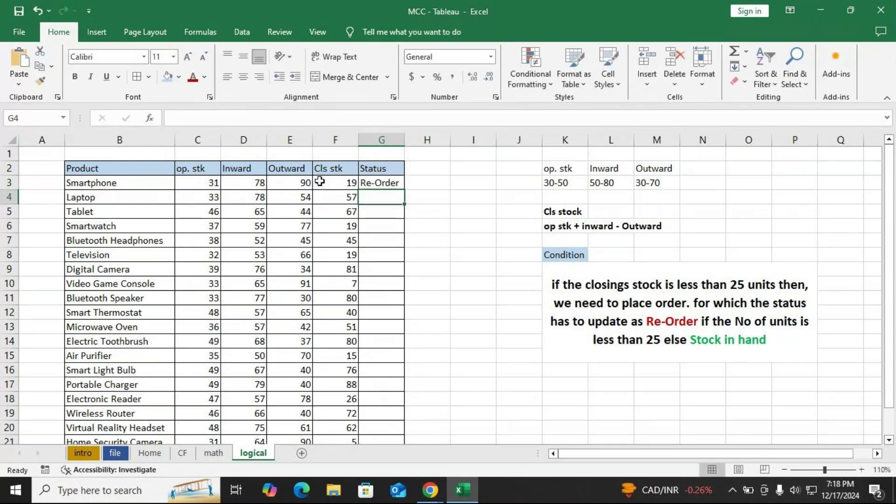
- Fill the Smartphone row's IF formula down the Status column to the last product and widen the column to fit the text
left_click(336, 182)
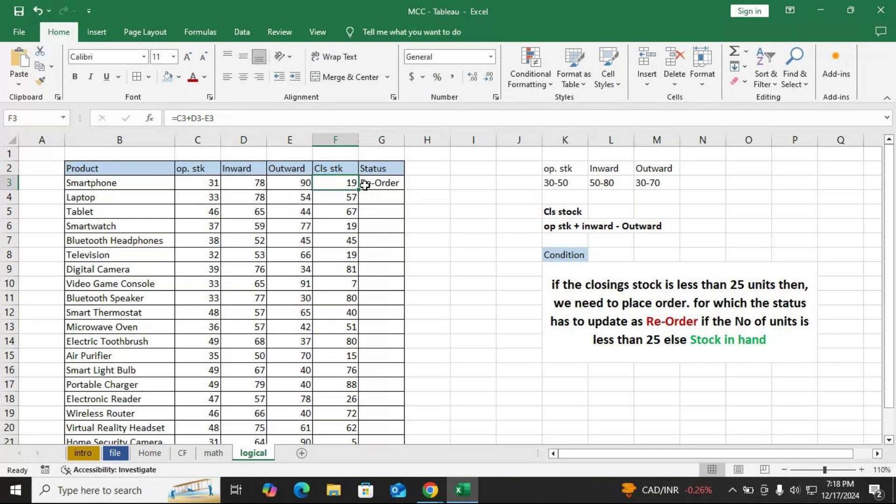
left_click(378, 182)
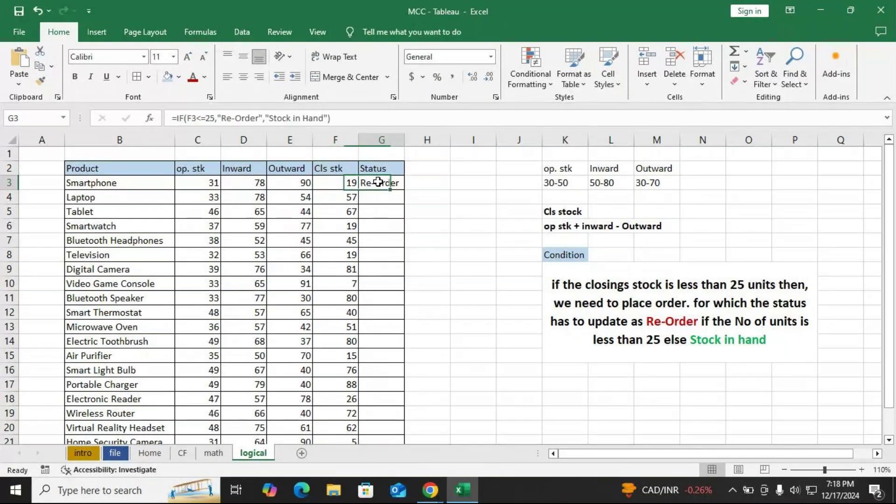
left_click_drag(390, 190, 400, 416)
scroll(401, 308, "up", 1)
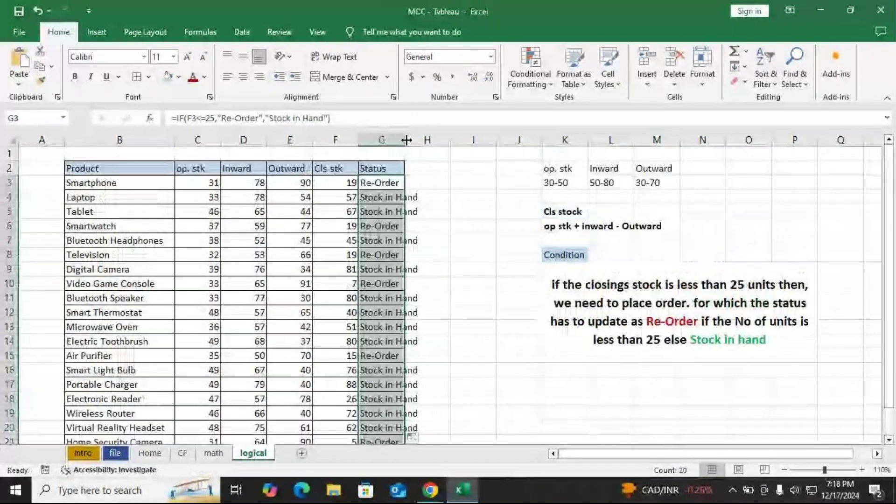
left_click_drag(407, 140, 427, 141)
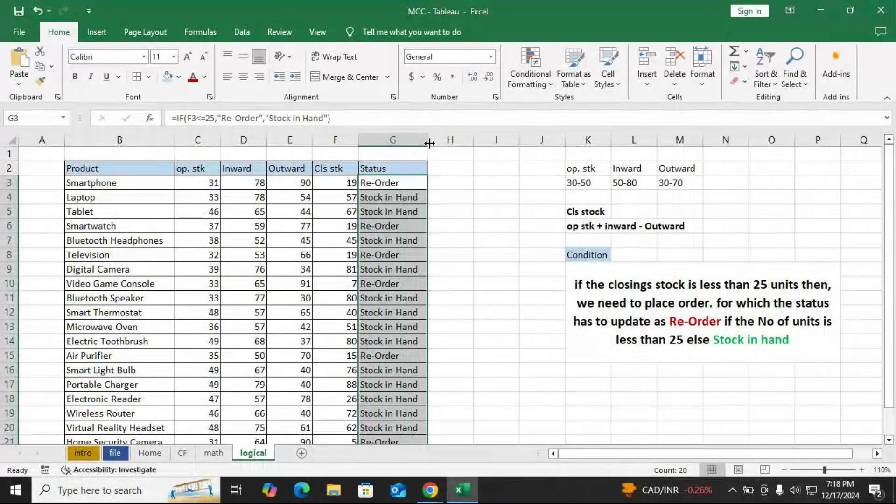
- Compare the closing stock with the status for Video Game Console, Air Purifier and the rows from Laptop to Bluetooth Speaker
left_click_drag(300, 284, 392, 283)
left_click_drag(322, 354, 398, 357)
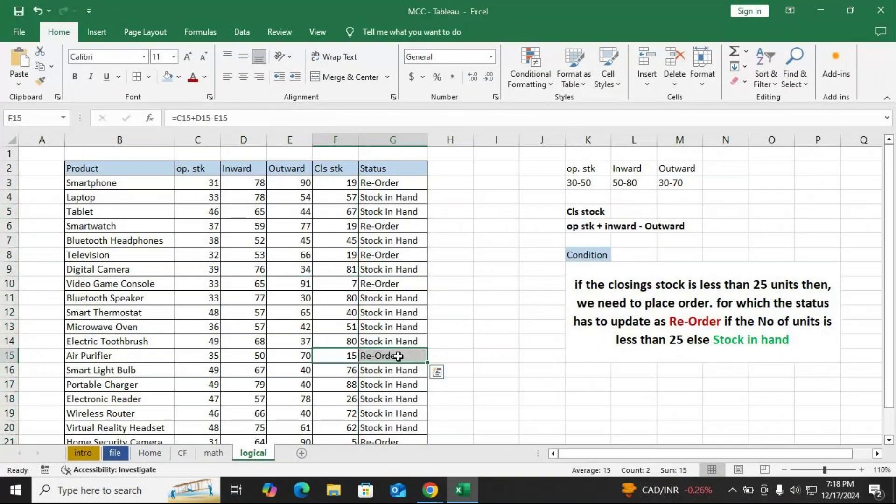
left_click_drag(336, 197, 395, 297)
scroll(394, 295, "down", 1)
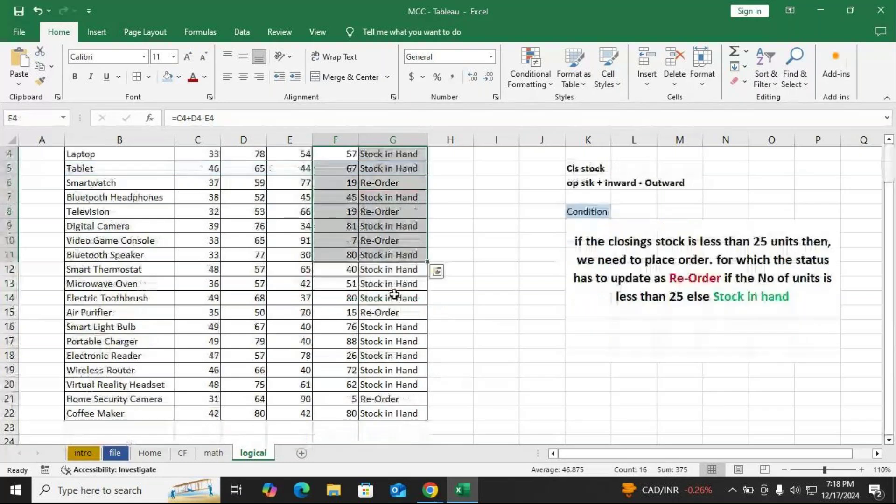
scroll(395, 295, "up", 1)
scroll(395, 295, "up", 1)
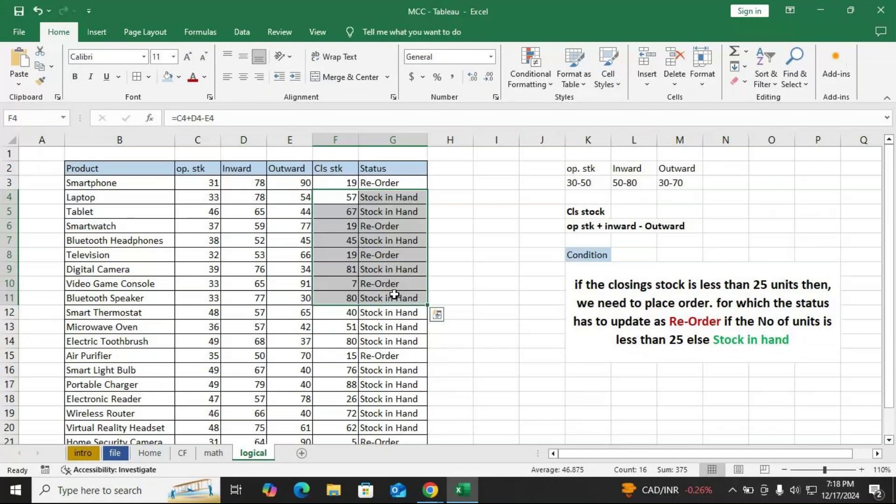
- Open the IF formula in the Smartphone row's Status cell for editing, with the cursor at its end
left_click(398, 184)
double_click(404, 184)
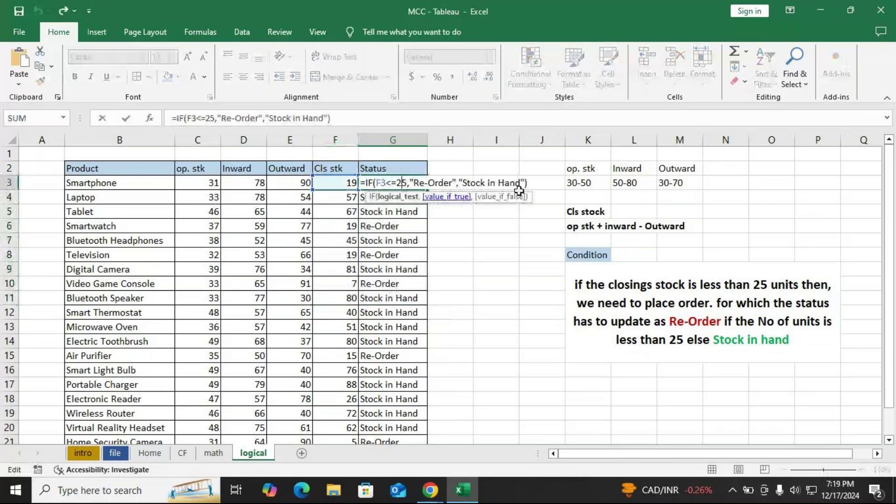
left_click(533, 182)
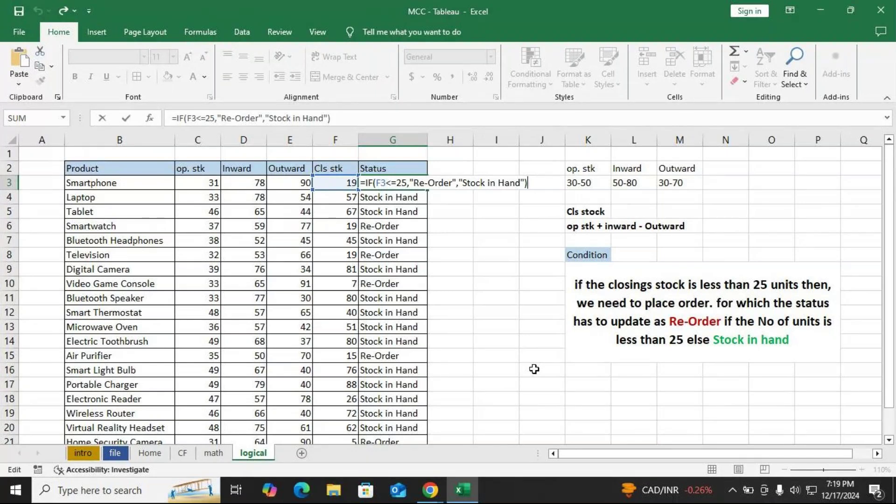
- Switch to the GoTo Meeting window, turn off the microphone and return to the Excel workbook
key("alt+Tab")
left_click(325, 436)
key("alt+Tab")
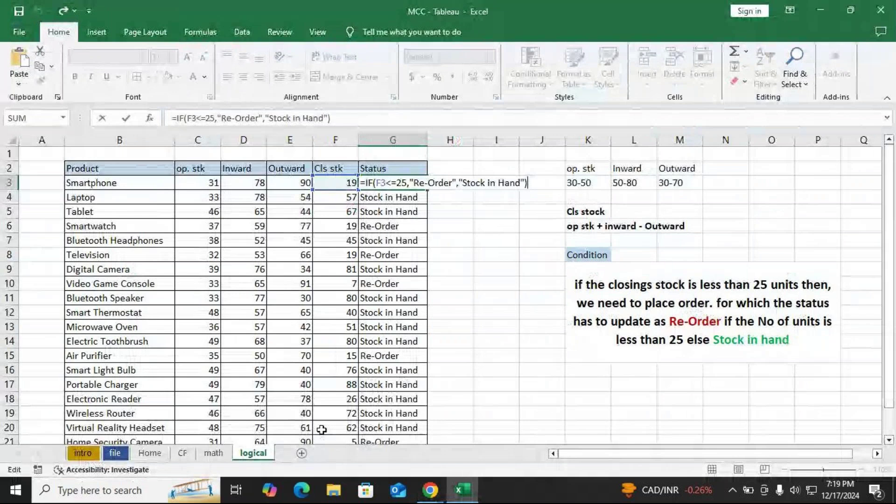
- Check the participants in the GoTo Meeting window and return to the stock table in Excel
key("alt+Tab")
key("alt+Tab")
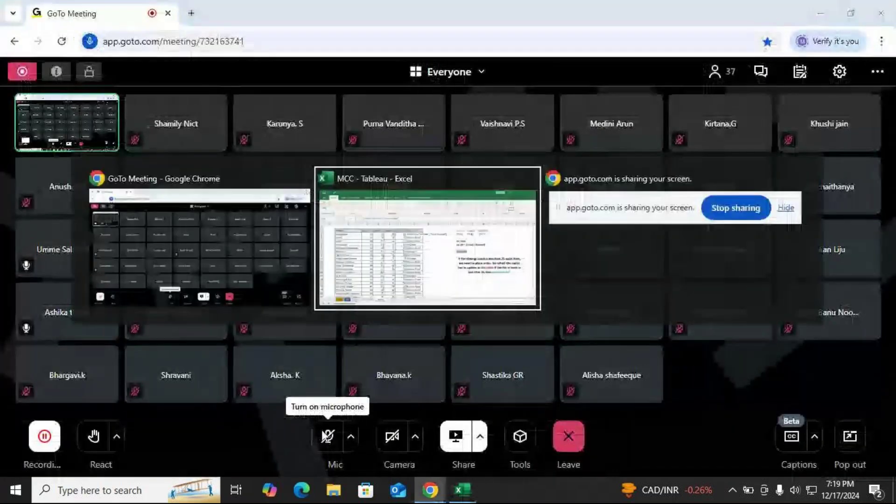
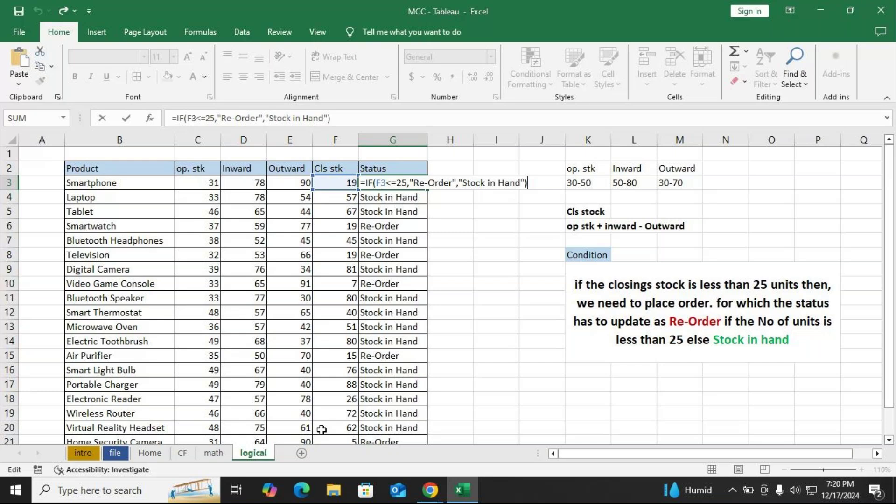
key("alt+Tab")
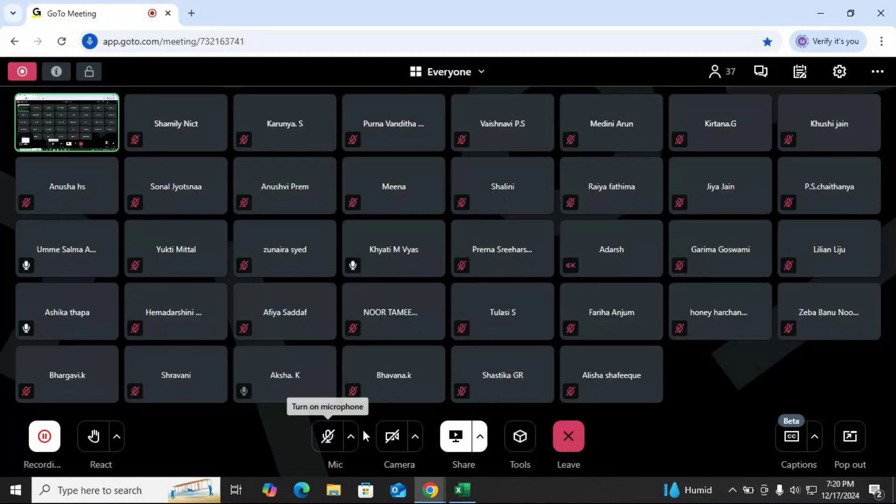
key("alt+Tab")
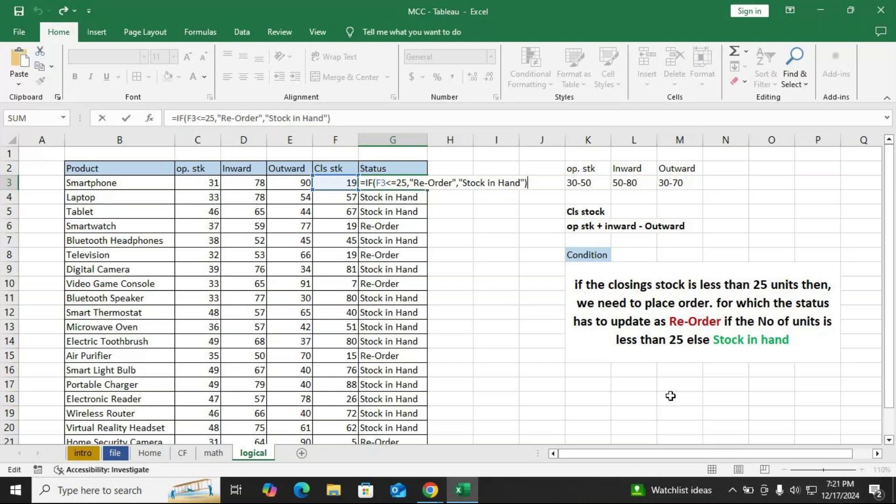
- Switch to the GoTo Meeting window, turn on the microphone, check the latest chat messages and return to the Excel workbook
key("alt+Tab")
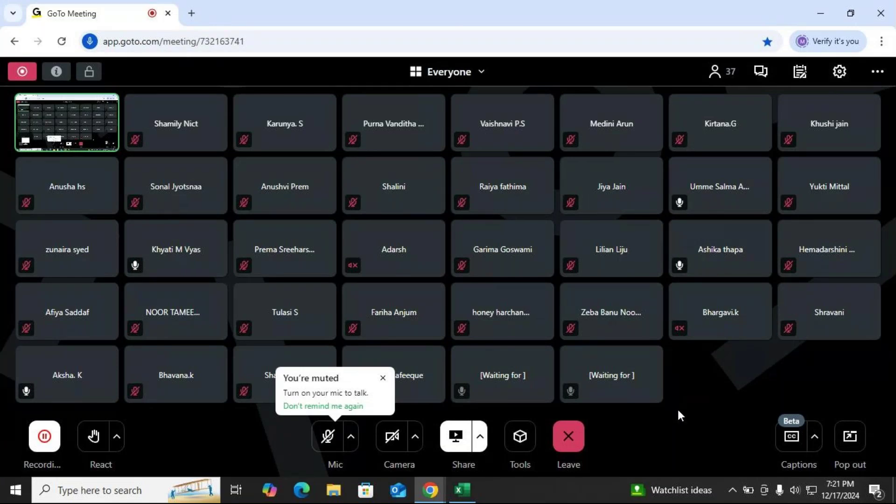
left_click(335, 441)
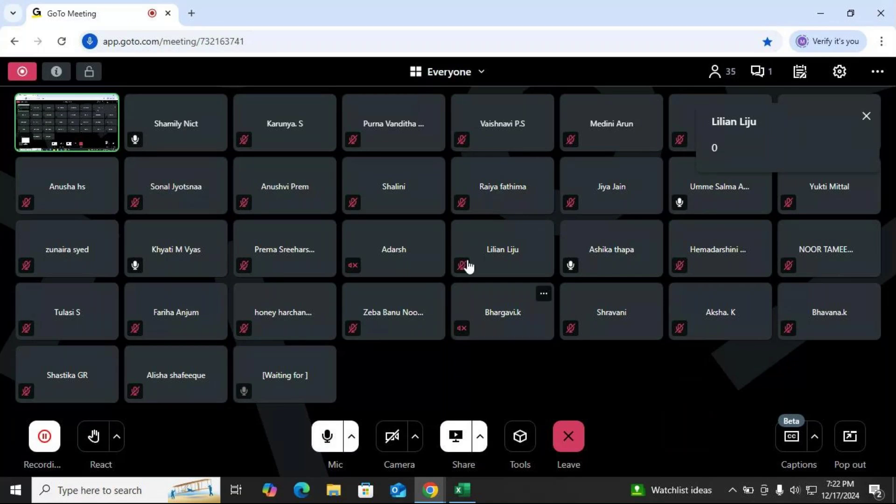
left_click(764, 76)
left_click(786, 309)
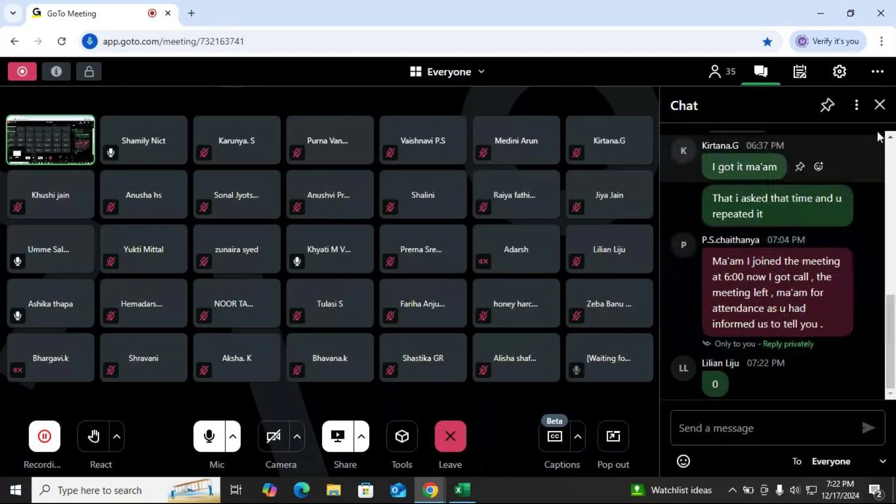
left_click(880, 105)
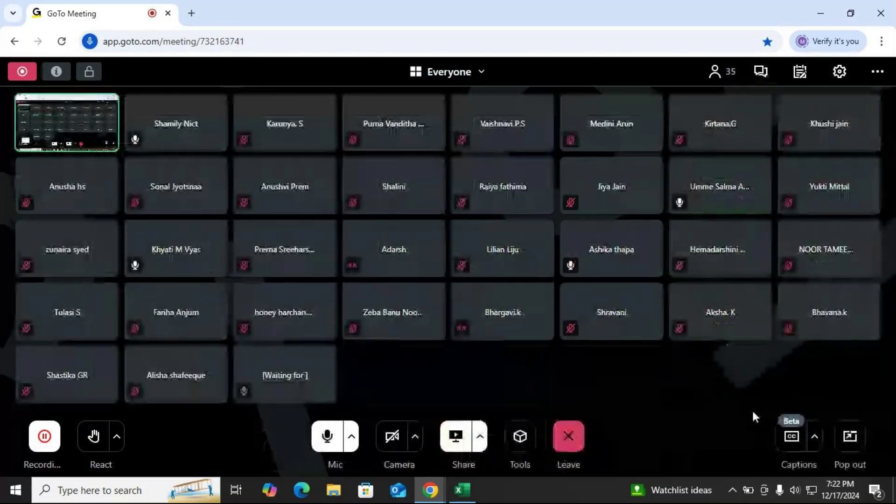
key("alt+Tab")
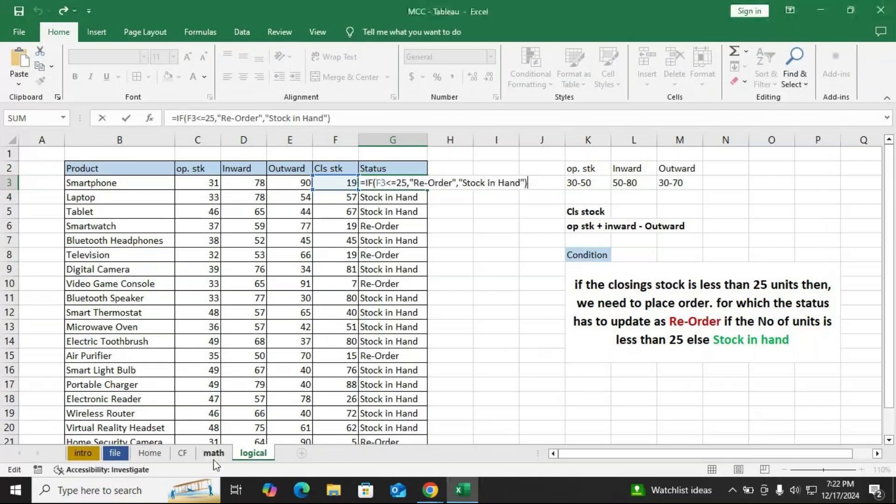
- Commit the open Status formula and go to the marks table with the empty Result column on the math sheet
key("Return")
left_click(213, 454)
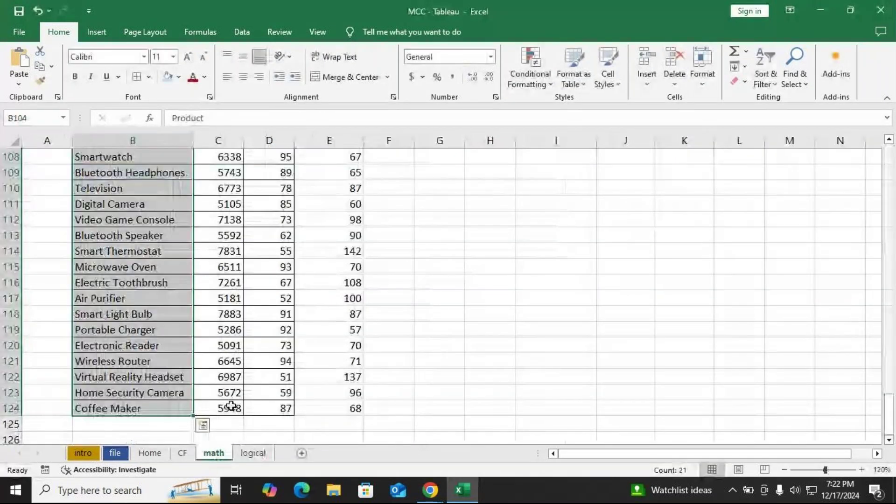
scroll(231, 406, "up", 17)
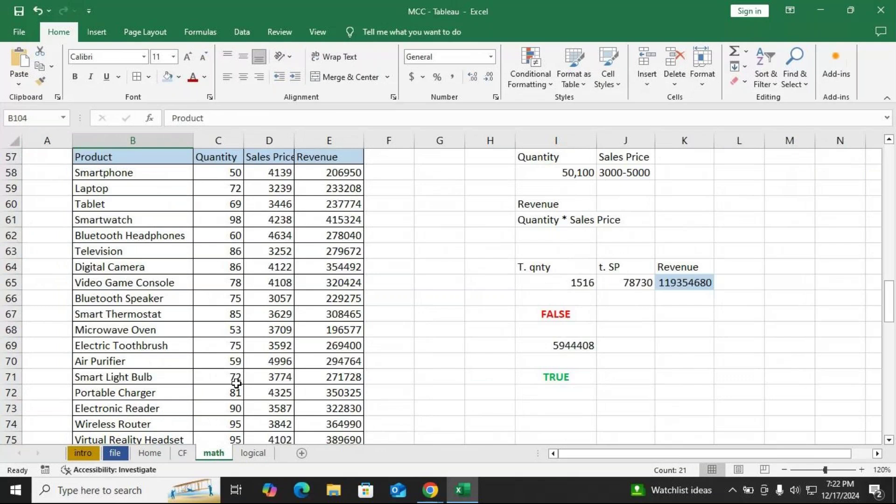
scroll(236, 383, "up", 9)
scroll(789, 329, "down", 1)
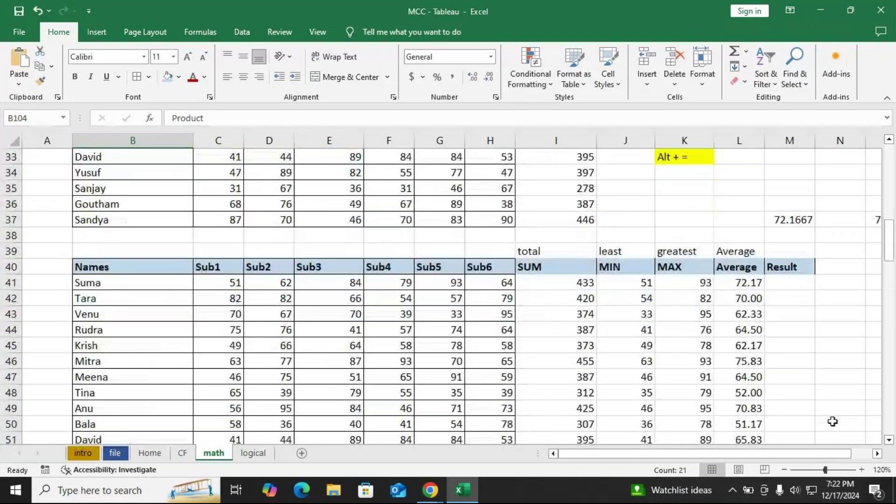
- Start a note in cell P41 beside the marks table reading "Passing marks in each subject is 35"
left_click(877, 454)
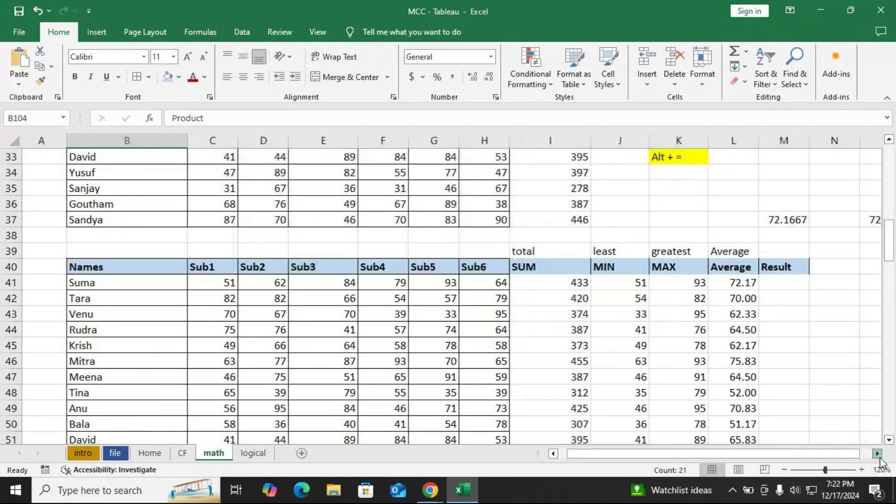
left_click(878, 454)
left_click(877, 455)
left_click(685, 286)
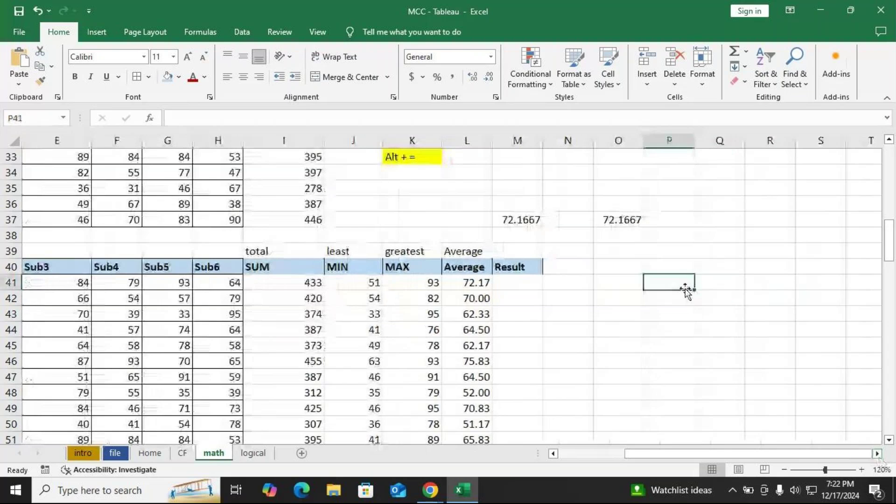
type("Passing marks in")
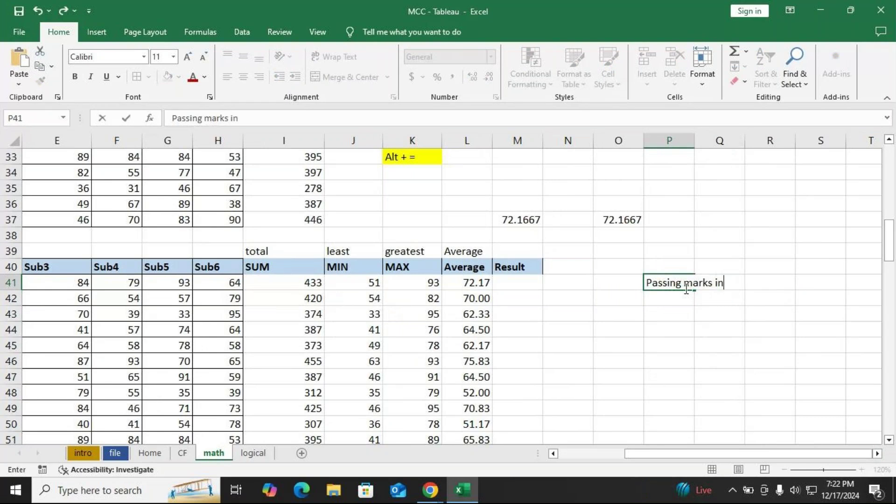
type(" each subject is 35")
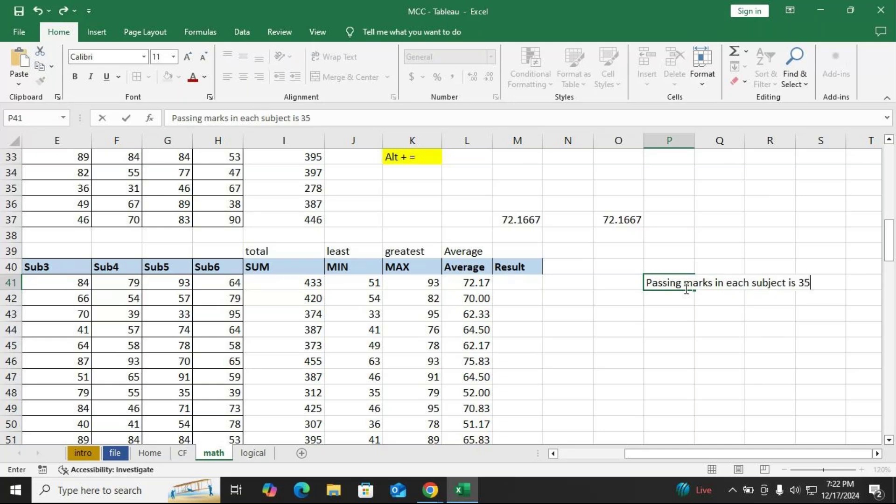
- Extend the note in P41 with ", if a student scors less than 35 in"
type(", if a s")
key("BackSpace")
type("t")
key("BackSpace")
type("stude")
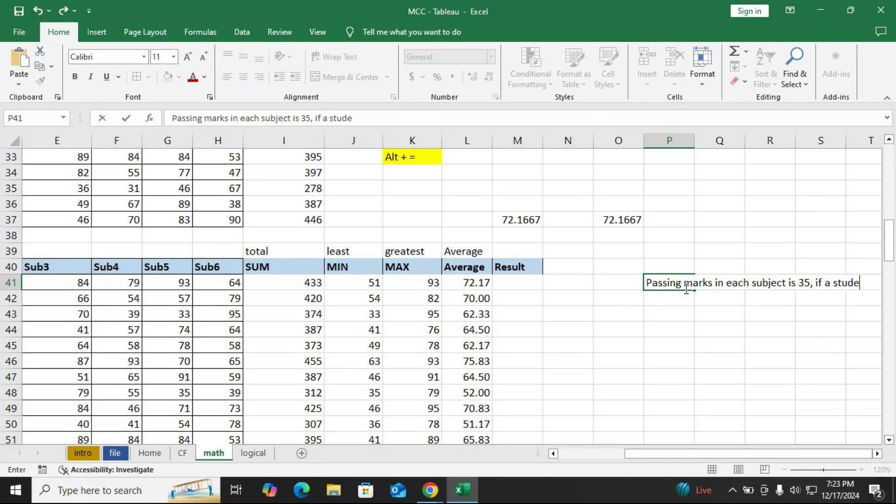
type("nt sc")
type("ores")
key("BackSpace")
key("BackSpace")
key("BackSpace")
key("BackSpace")
type("rs lesss")
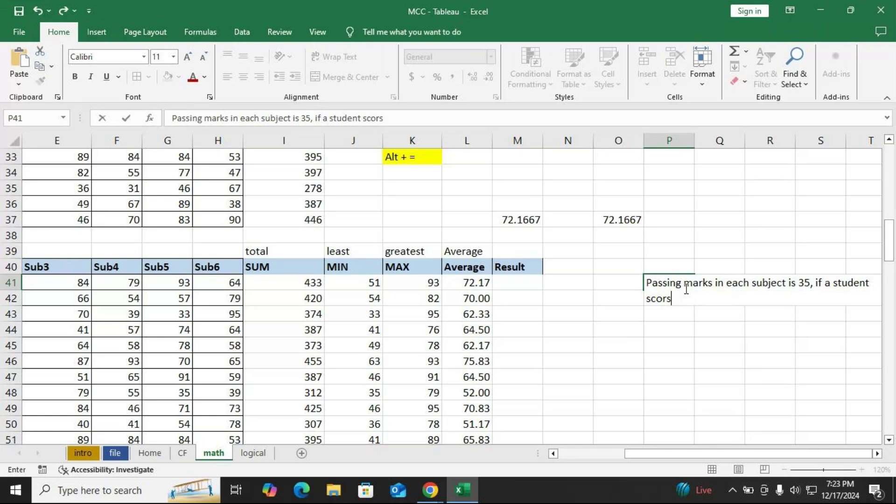
key("BackSpace")
type("th")
type("an ")
type("25")
key("BackSpace")
key("BackSpace")
type("35 ina")
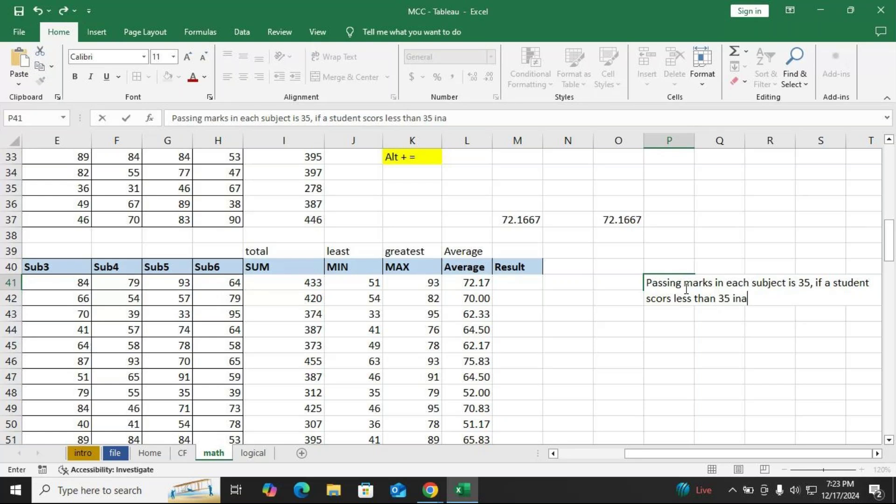
- Continue the condition in the note with the words "any subject"
key("BackSpace")
type("any 1 su")
type("b")
key("BackSpace")
key("BackSpace")
key("BackSpace")
key("BackSpace")
type("sub")
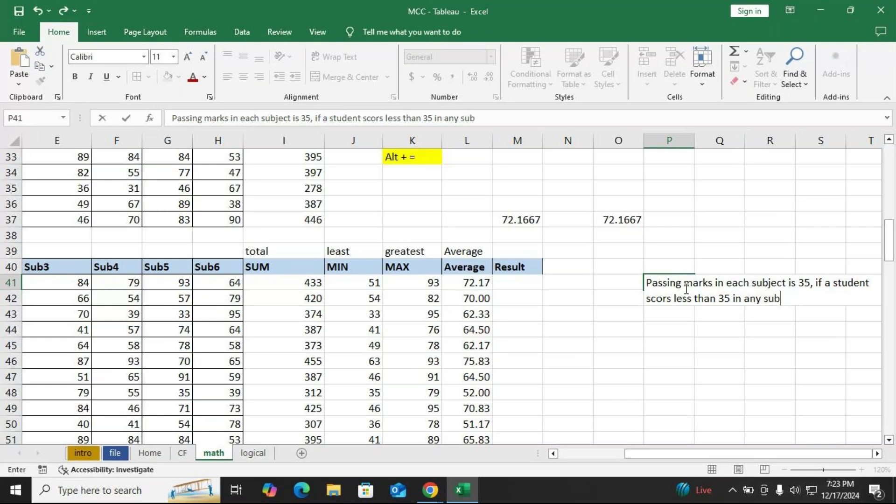
type("ject is")
key("BackSpace")
key("BackSpace")
key("BackSpace")
type("ck")
left_click(686, 285)
type("th")
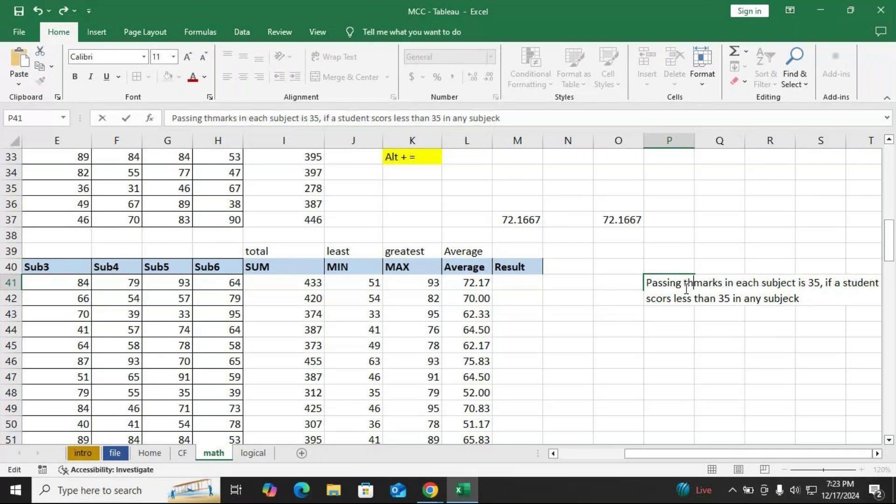
type("e")
key("BackSpace")
key("BackSpace")
key("BackSpace")
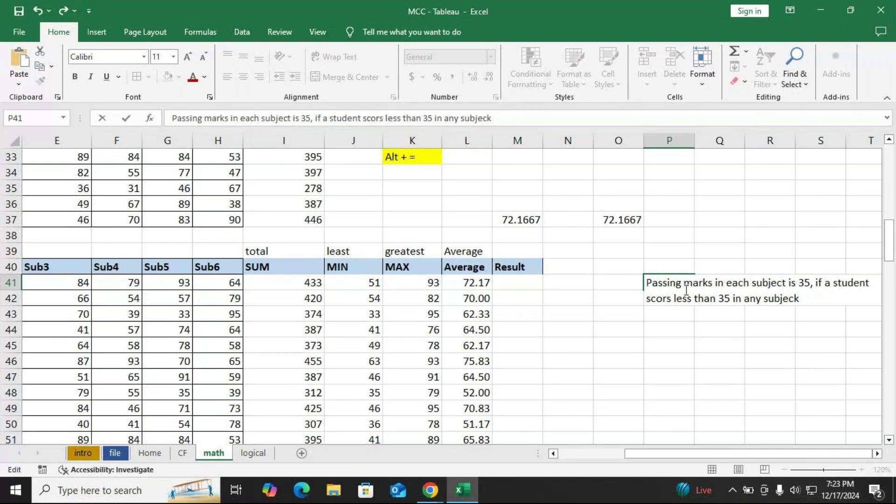
- Correct the last word of the note to "subject" and complete the text with ". Then, Fail"
left_click(804, 303)
key("BackSpace")
type("t. then, Fail")
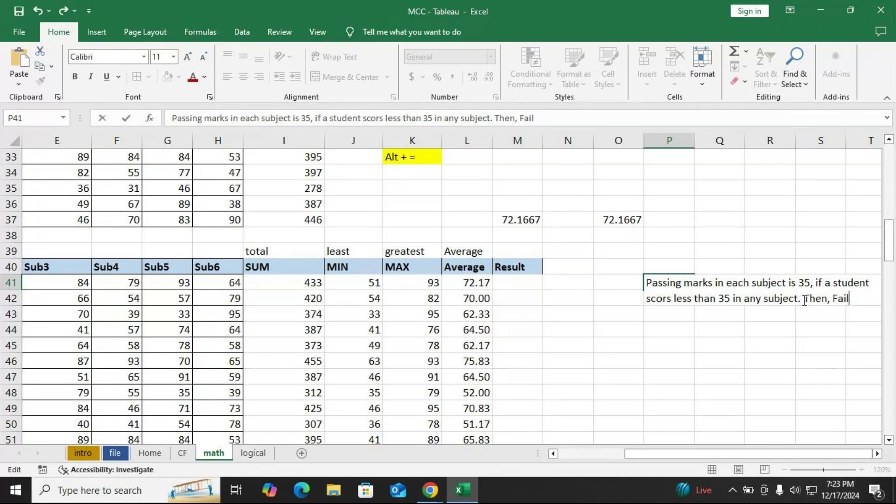
key("Return")
key("Return")
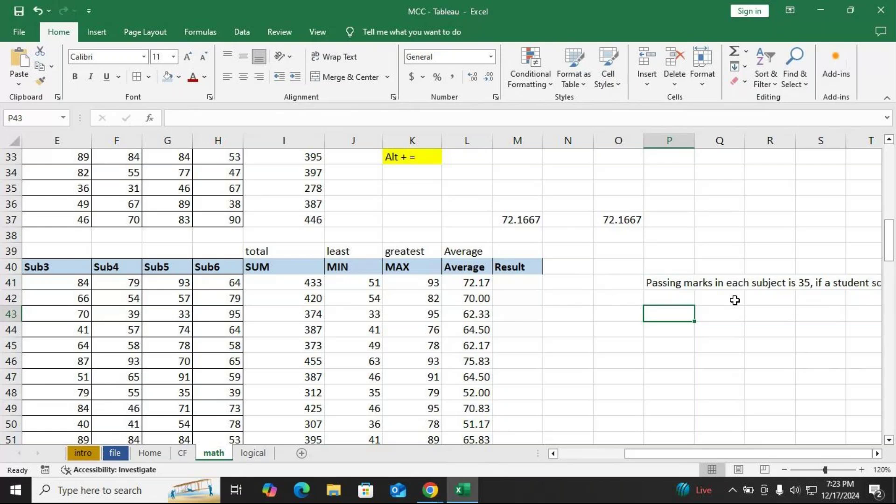
- Merge and center the note across P41:S46 with its text wrapped
left_click_drag(662, 282, 818, 365)
left_click(347, 58)
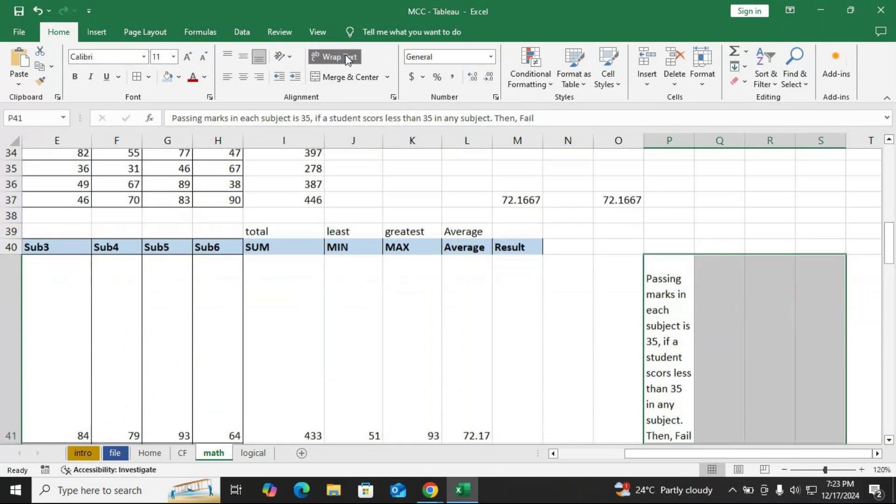
left_click(347, 57)
left_click(351, 77)
left_click(341, 57)
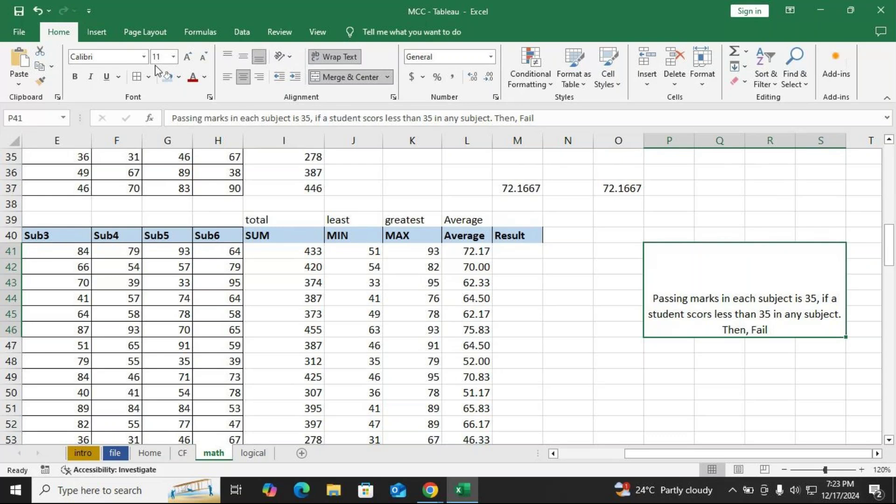
- Enlarge the merged note's font to size 16 and make it bold
left_click(186, 57)
left_click(186, 56)
left_click(186, 56)
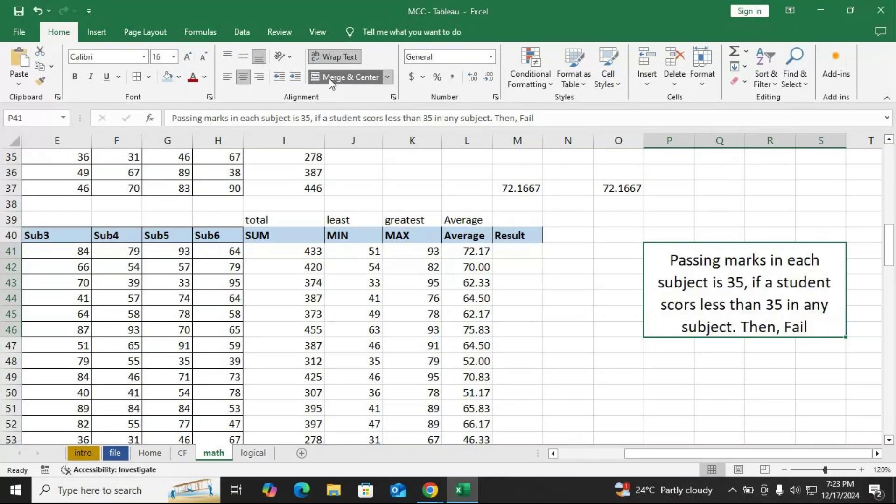
left_click(75, 77)
left_click(636, 391)
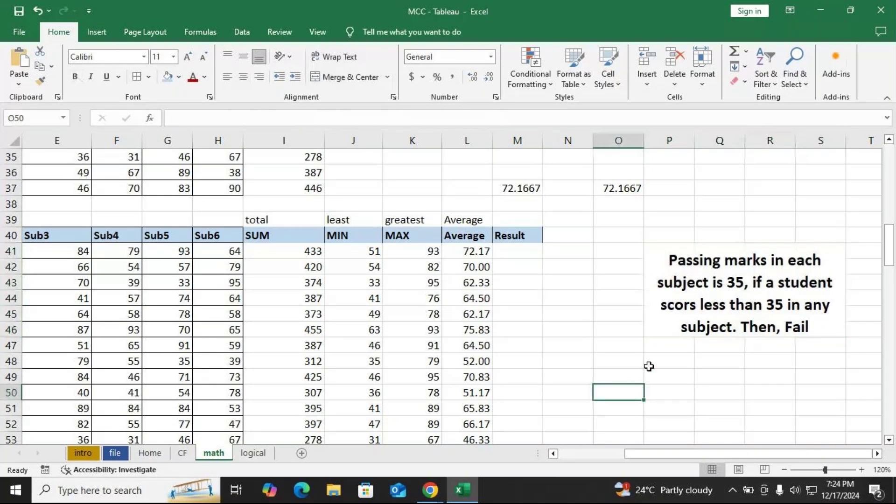
- Add a key in P48:Q49 below the note, listing >35 as Pass and <35 as Fail
left_click(660, 361)
type(">")
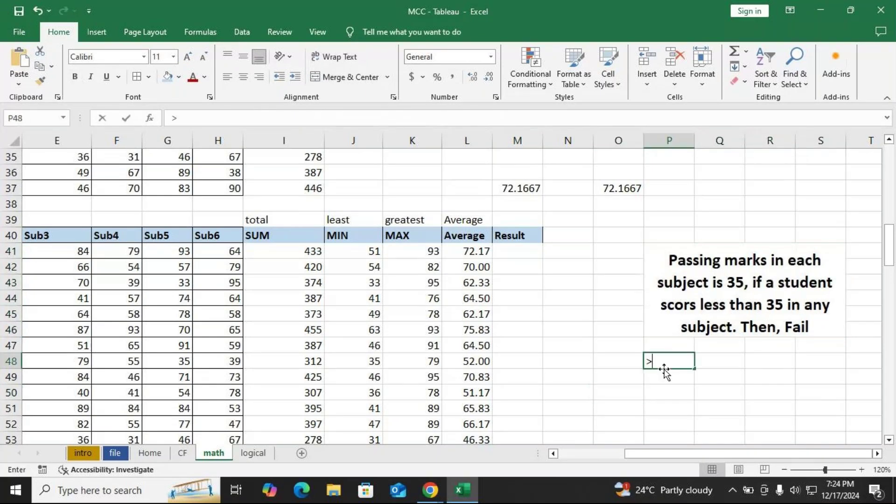
type("35")
key("Tab")
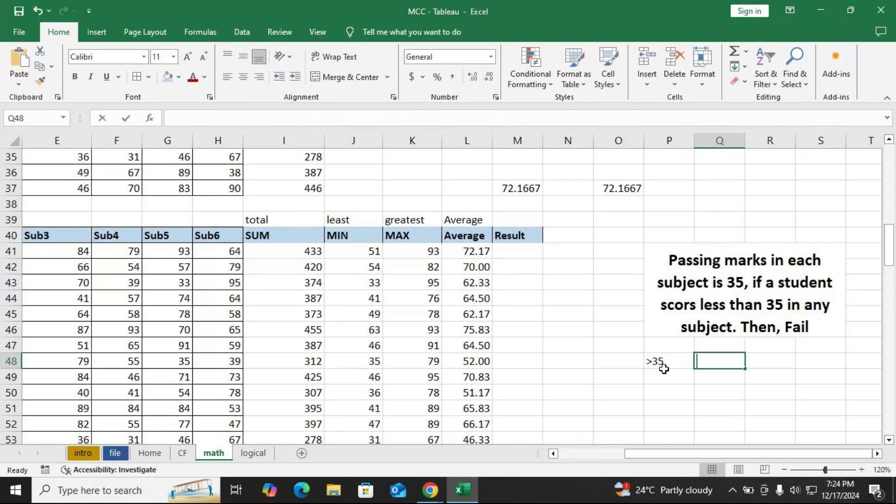
type("Pass")
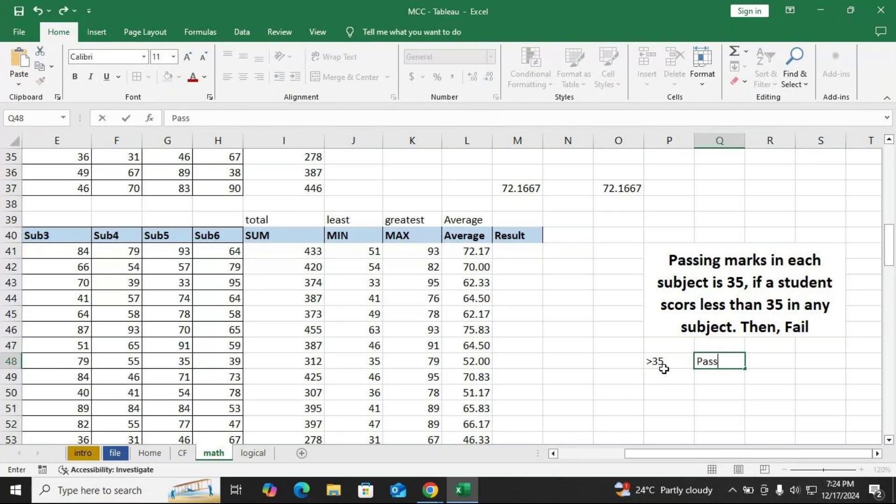
key("Return")
type("<35")
key("Tab")
type("Fa")
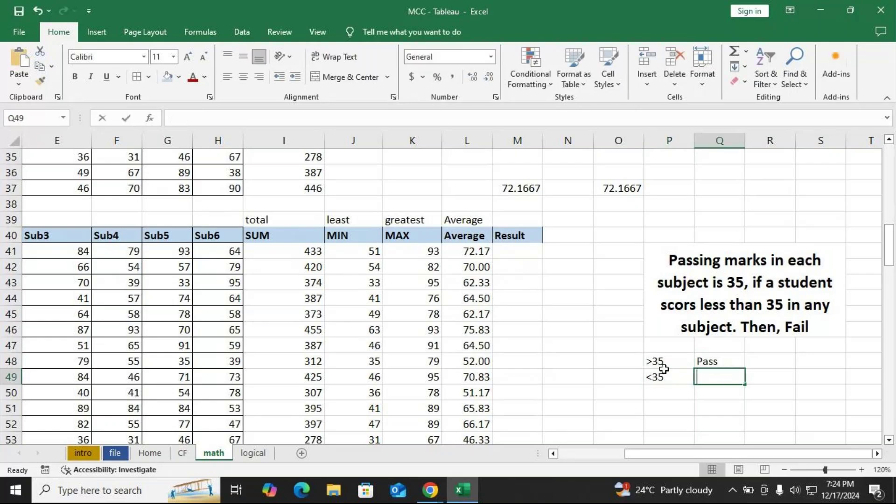
type("il")
key("Return")
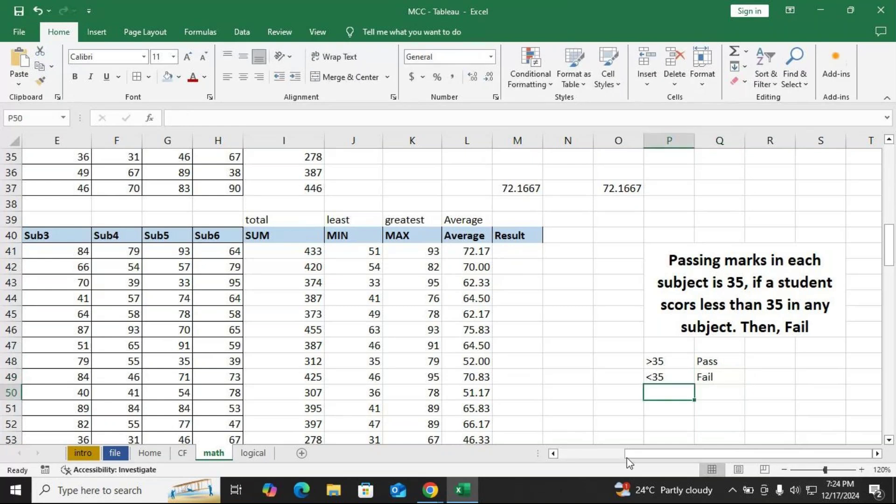
- Begin an IF formula in M41 of the Result column that tests whether the MIN value in J41 is >=35
left_click_drag(634, 461, 562, 467)
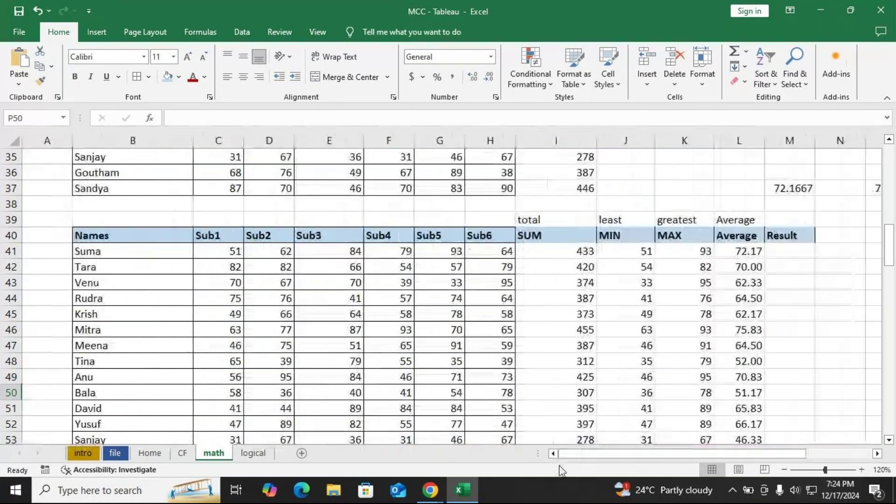
left_click(778, 256)
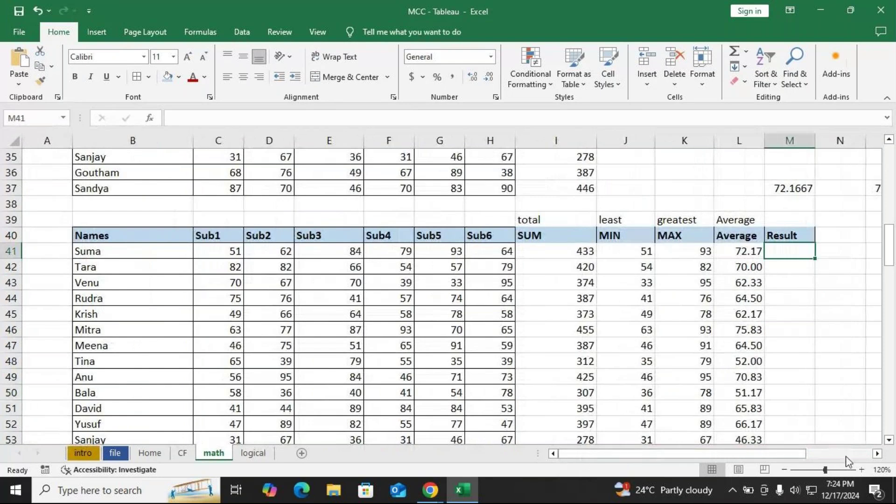
type("=IF(")
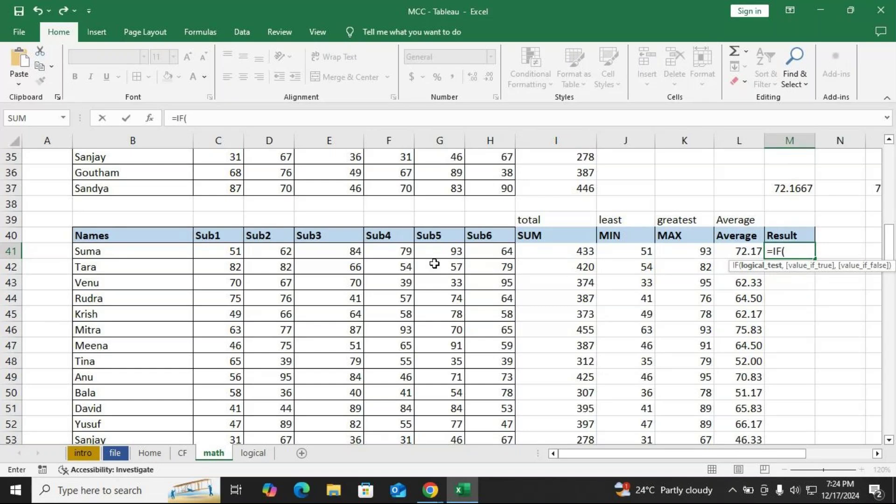
left_click(631, 251)
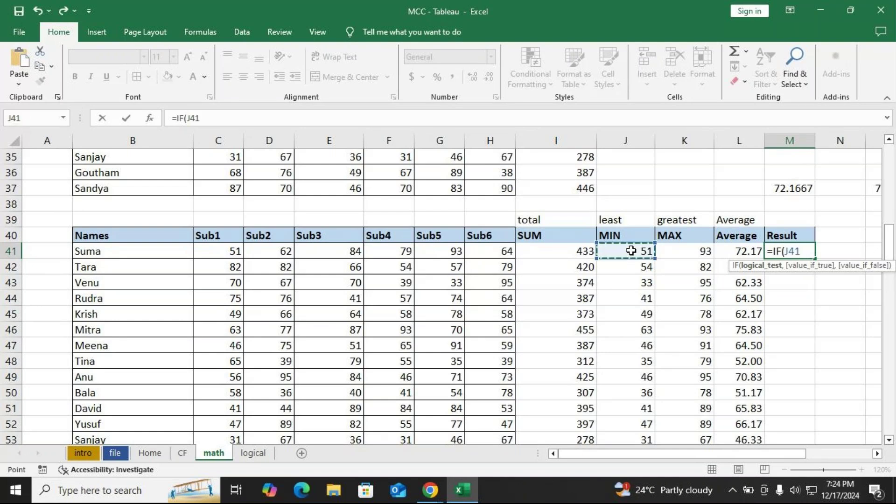
type(">")
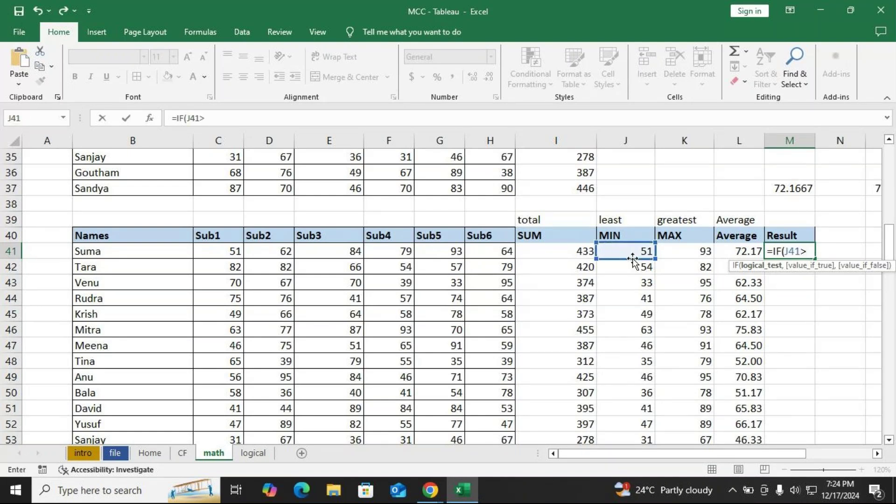
type("=35")
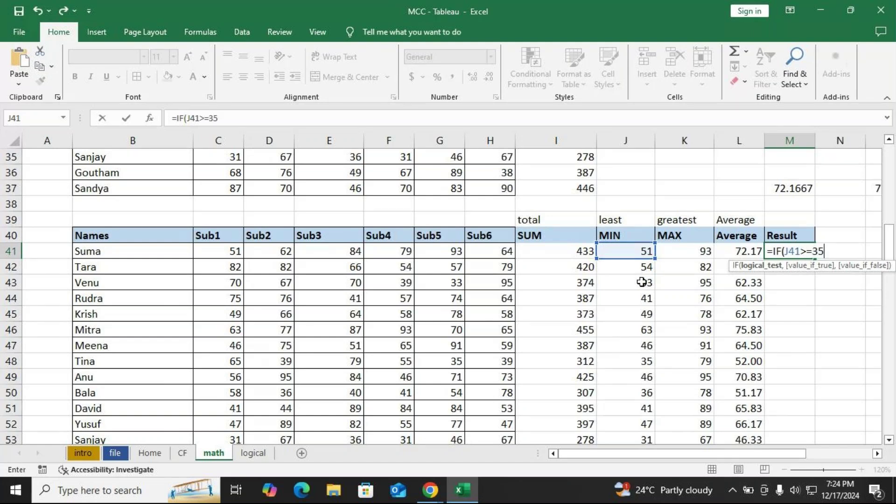
- Complete the M41 formula so it returns "Pass" when the test is true and "Fail" when it is false
left_click_drag(733, 456, 784, 459)
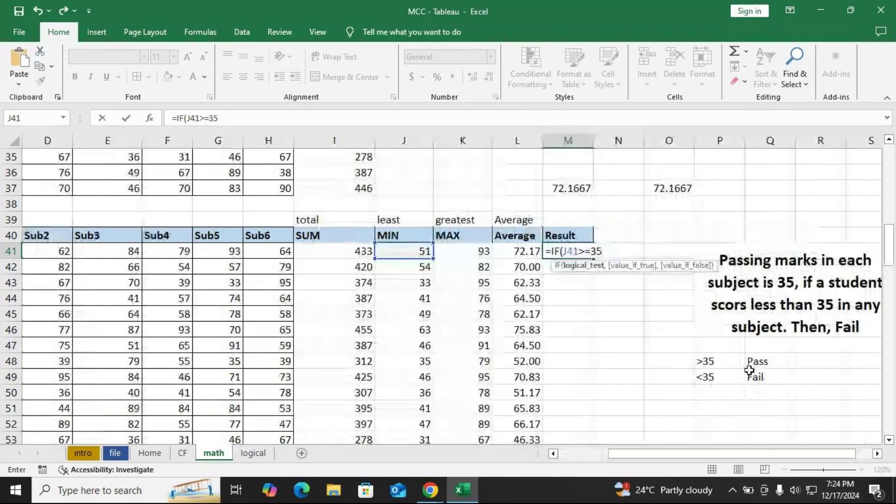
type(",")
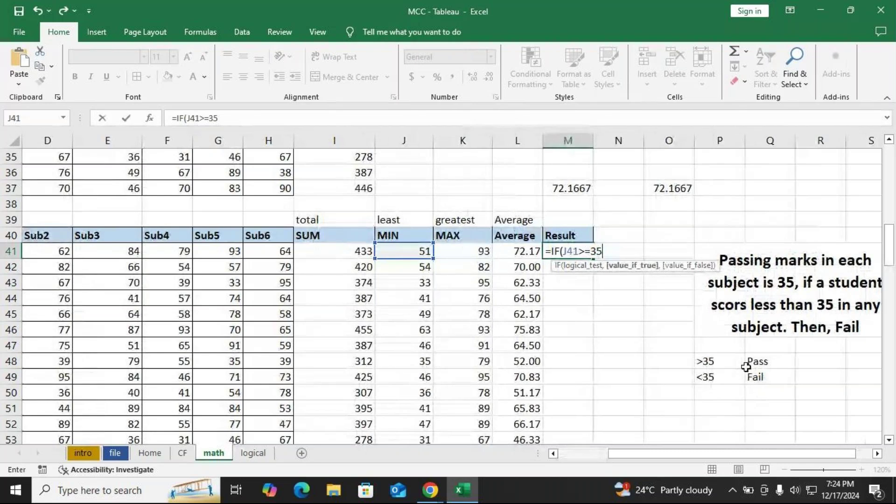
type("\"Pas")
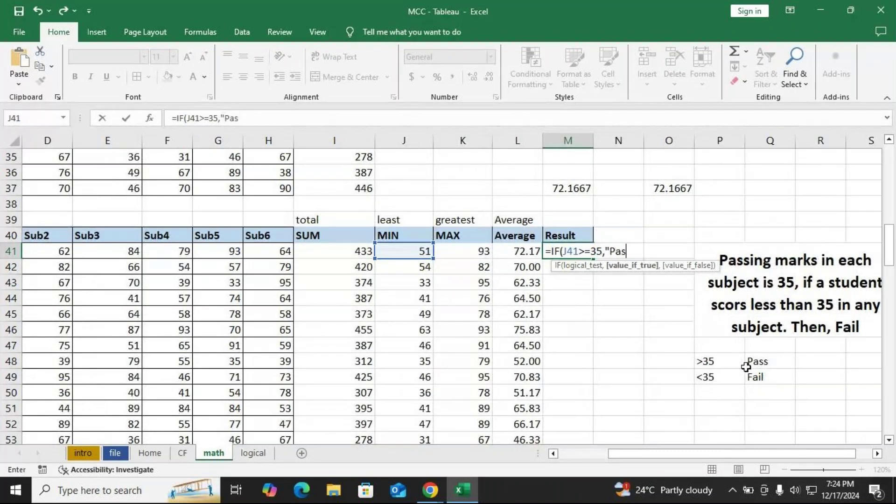
type("s\"")
left_click(582, 271)
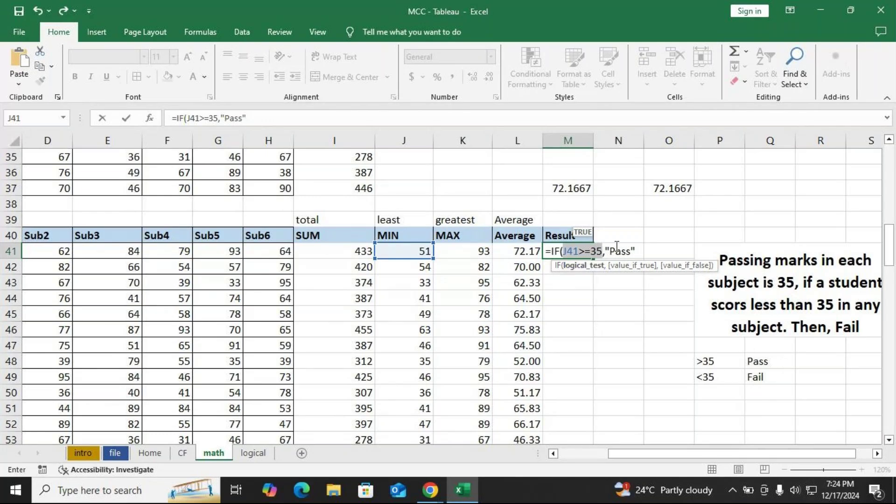
left_click(637, 252)
key("F2")
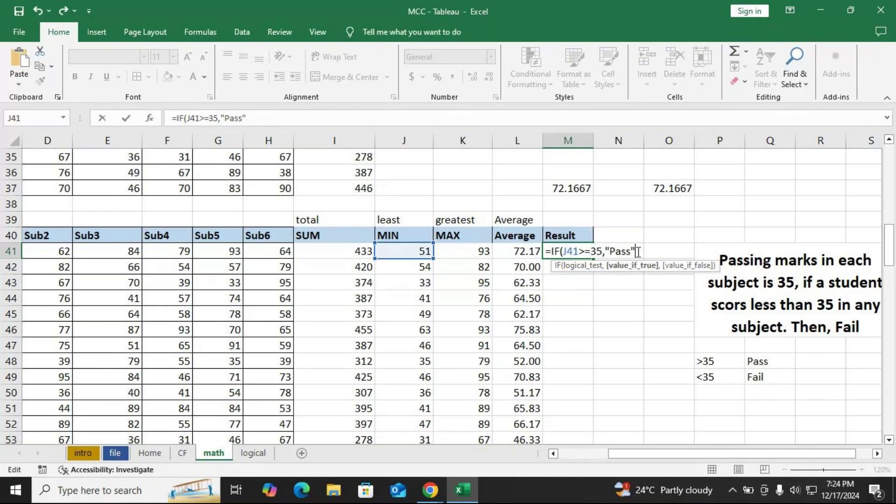
type(",")
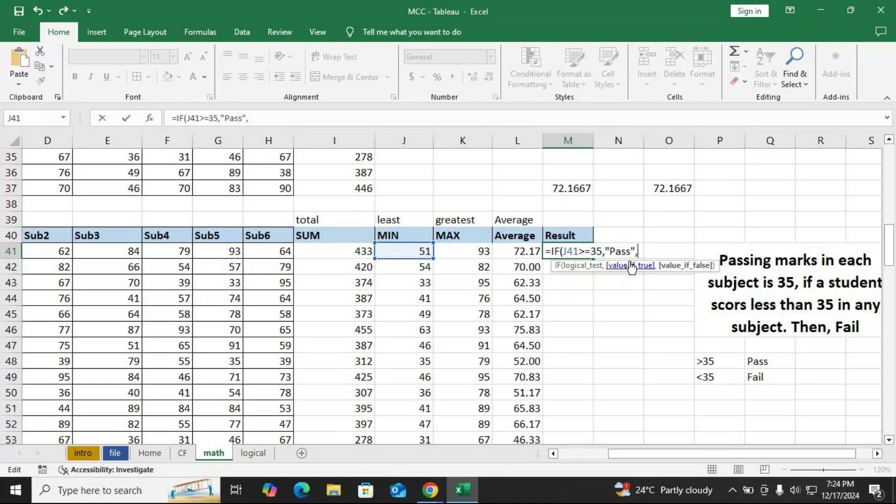
type("\"Fail\")")
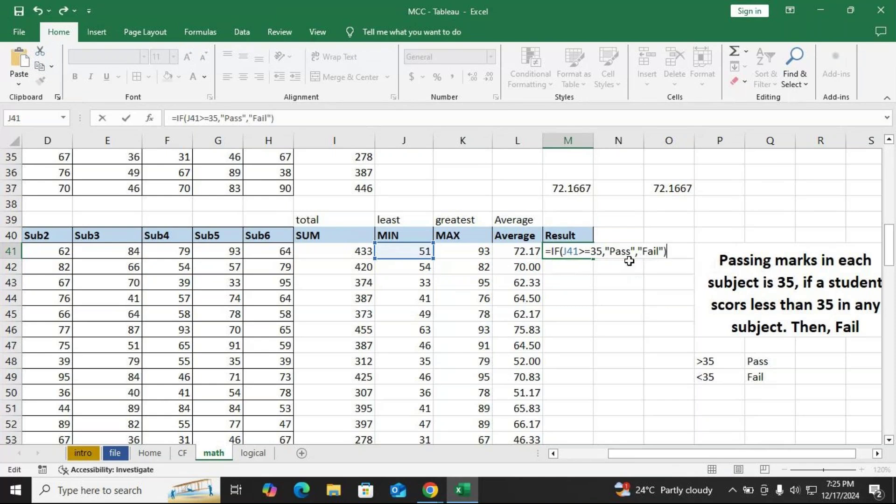
key("Return")
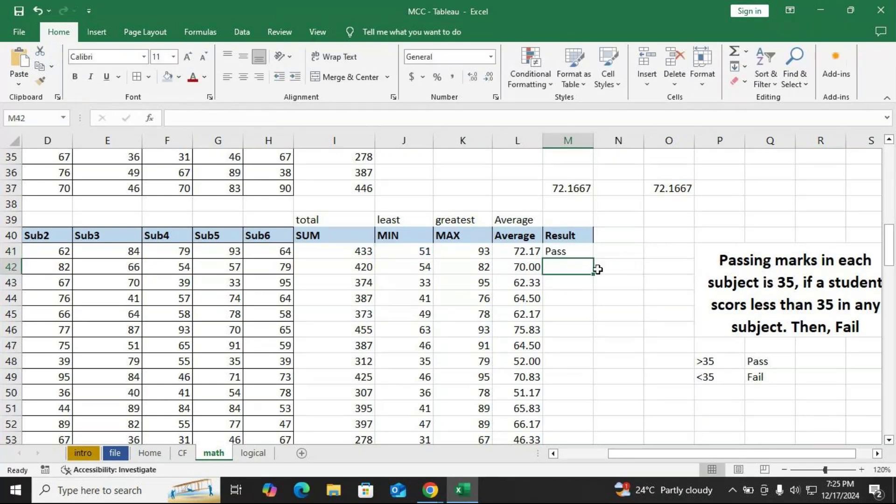
- Enter an IF formula in M42 that returns "Pass" when J42>=35 and "Fail" otherwise
type("=i")
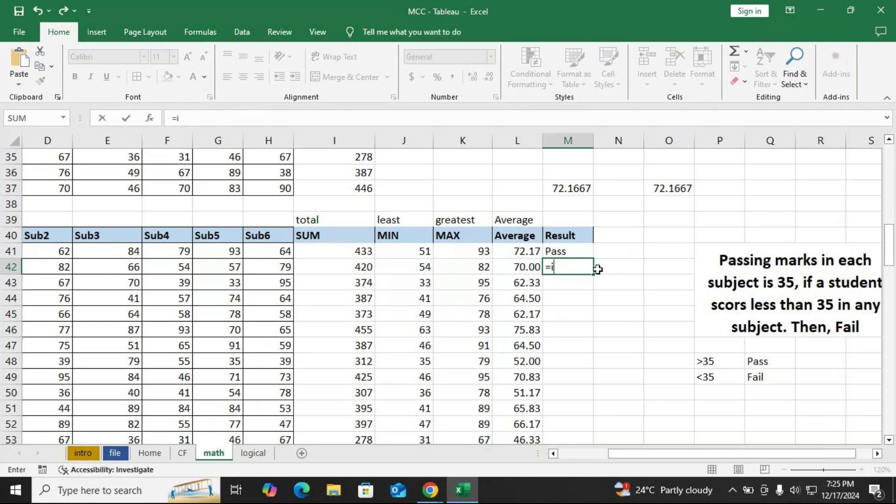
type("f")
key("Tab")
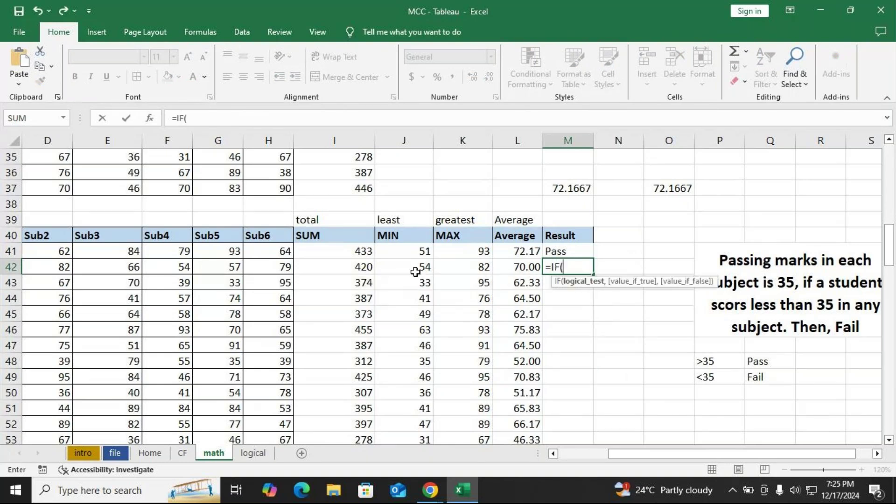
left_click(416, 269)
type(">=3")
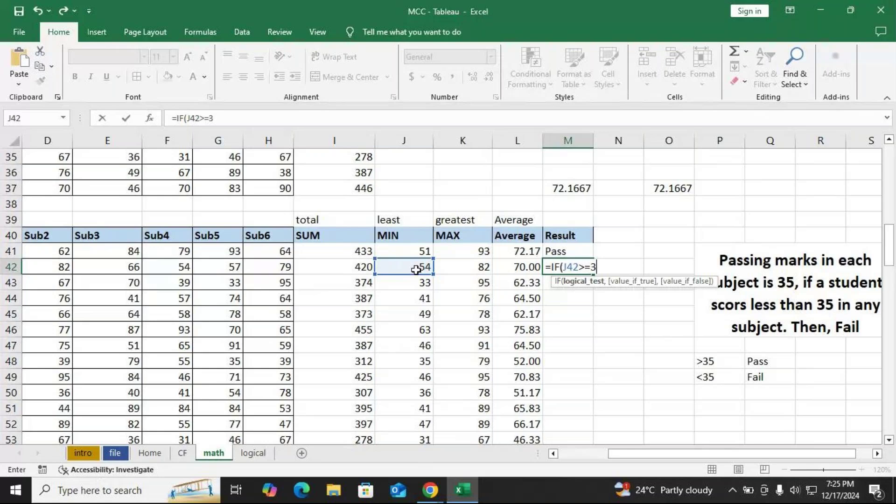
type("5,\"PAss")
key("BackSpace")
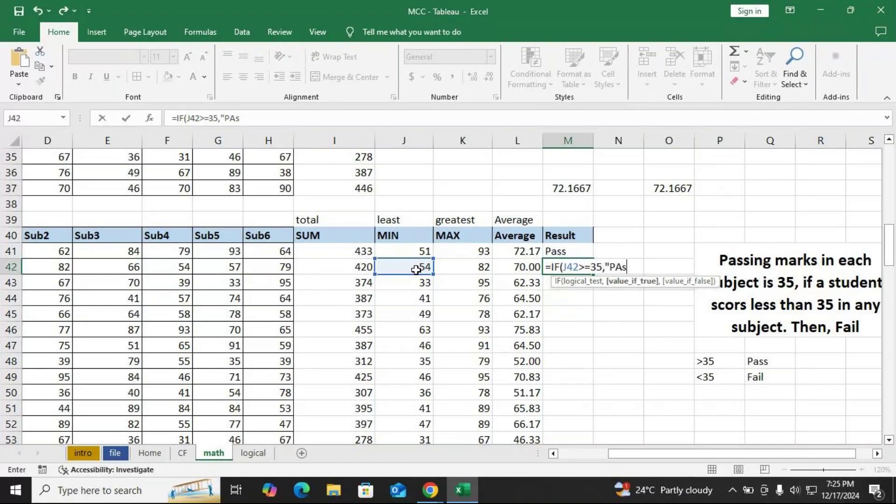
key("BackSpace")
key("BackSpace")
type("ass\",")
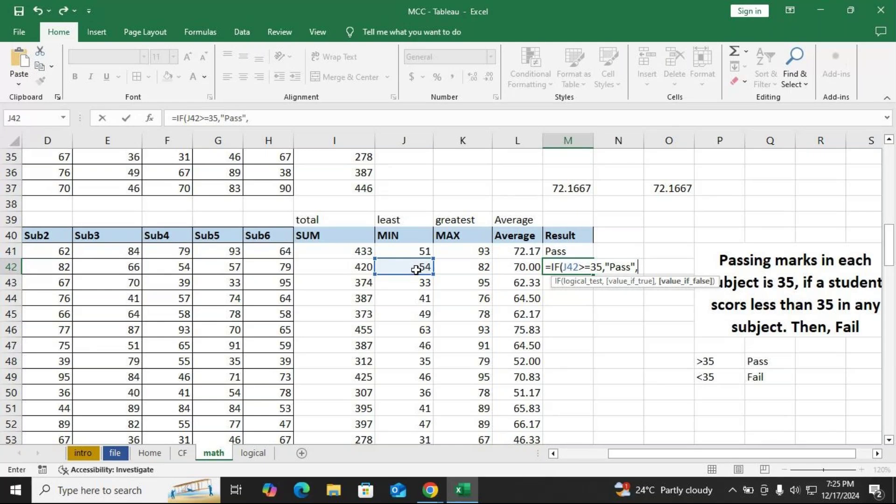
type("\"Fail\")")
key("Return")
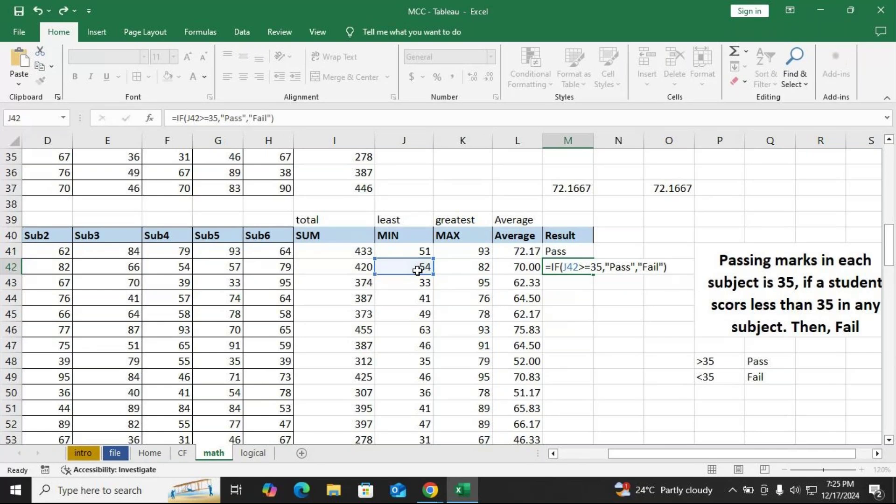
- Fill the M42 formula down the Result column through M55
left_click(578, 266)
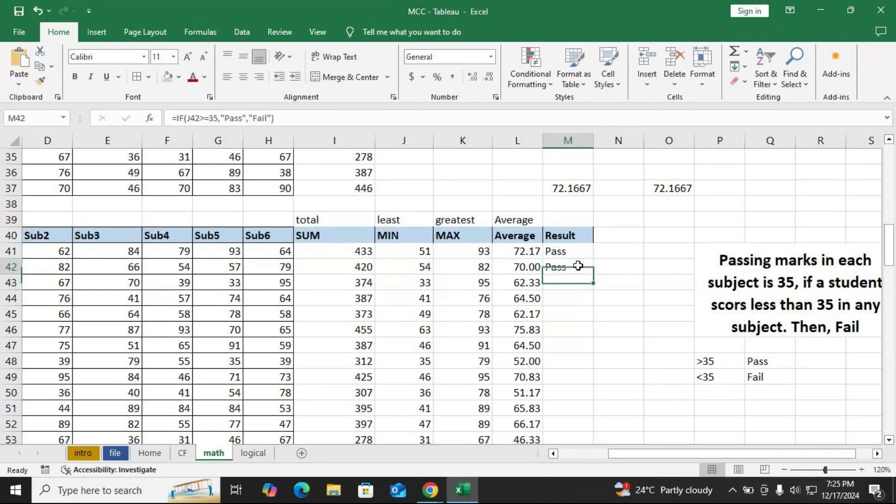
double_click(592, 274)
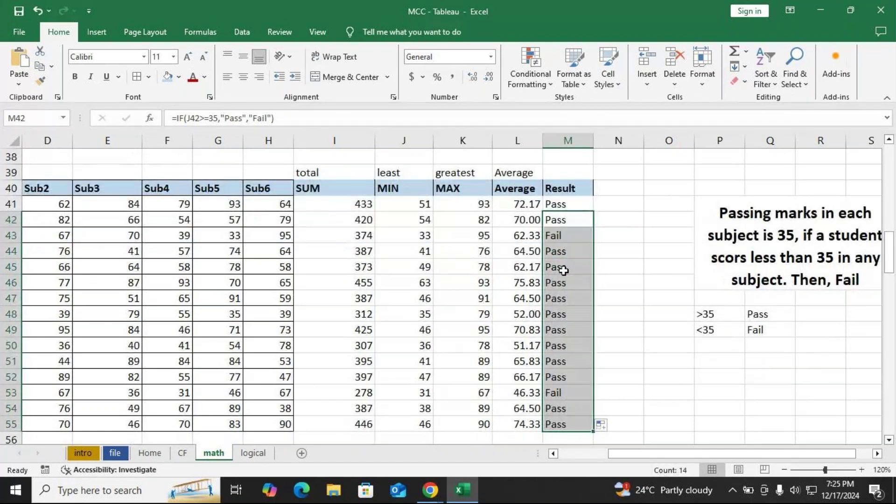
- Check the minimum marks in J43, J48 and J50, and change the Sub2 mark in D50 to 30
left_click_drag(632, 452, 599, 451)
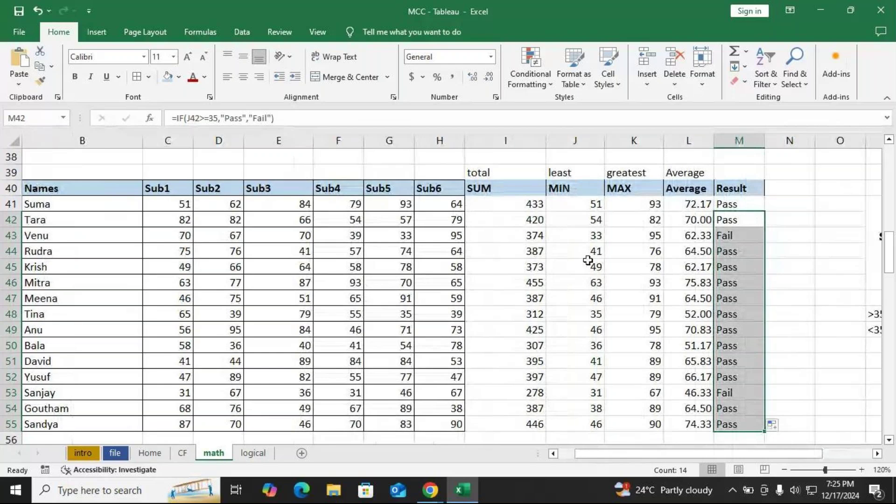
left_click(595, 235)
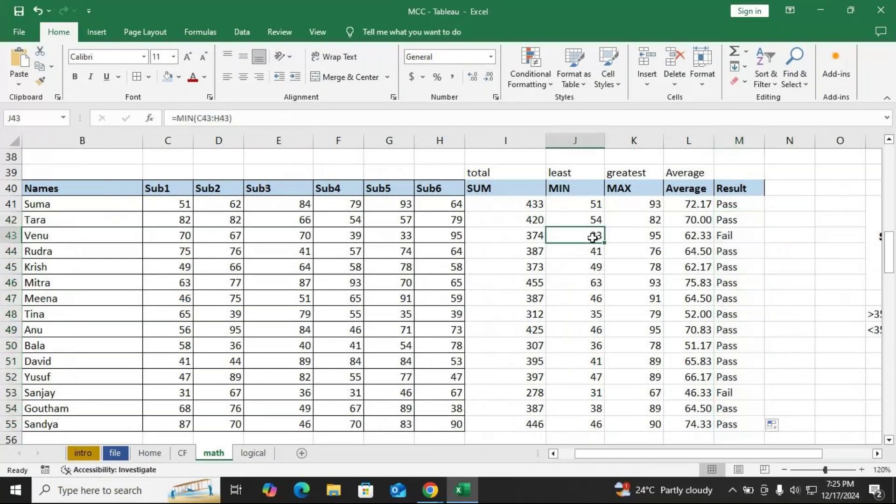
left_click(596, 314)
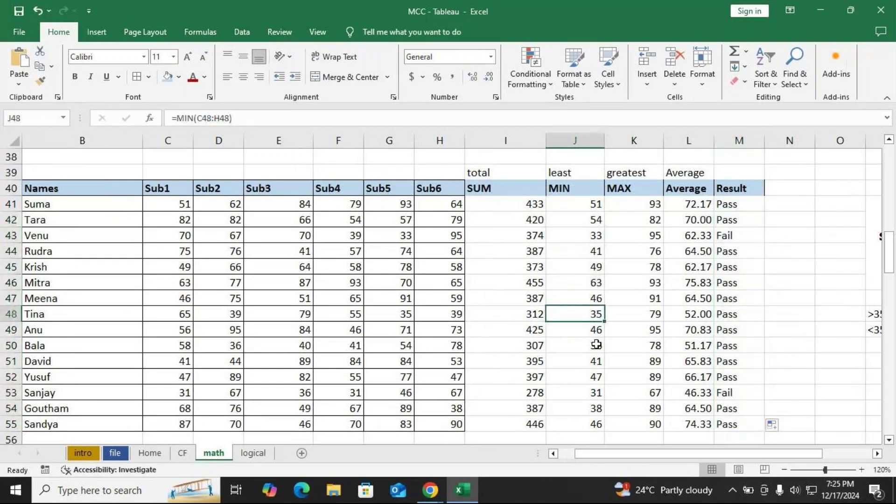
left_click(596, 345)
left_click(234, 346)
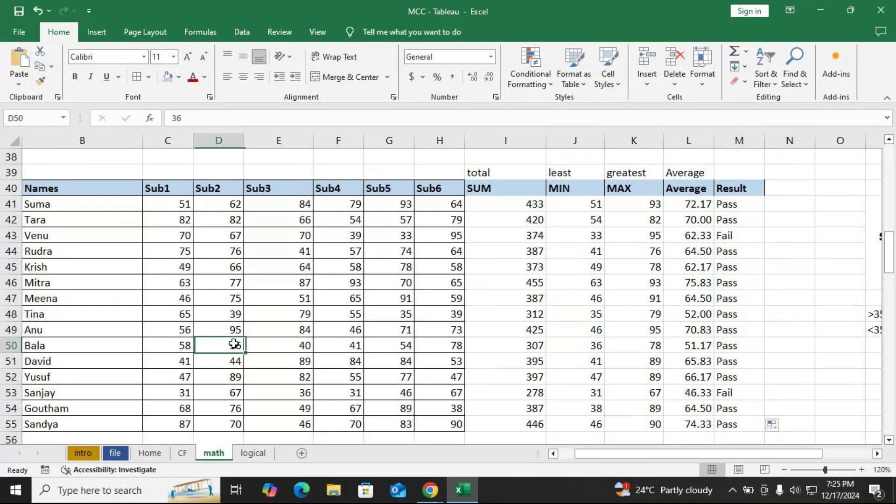
type("30")
key("Return")
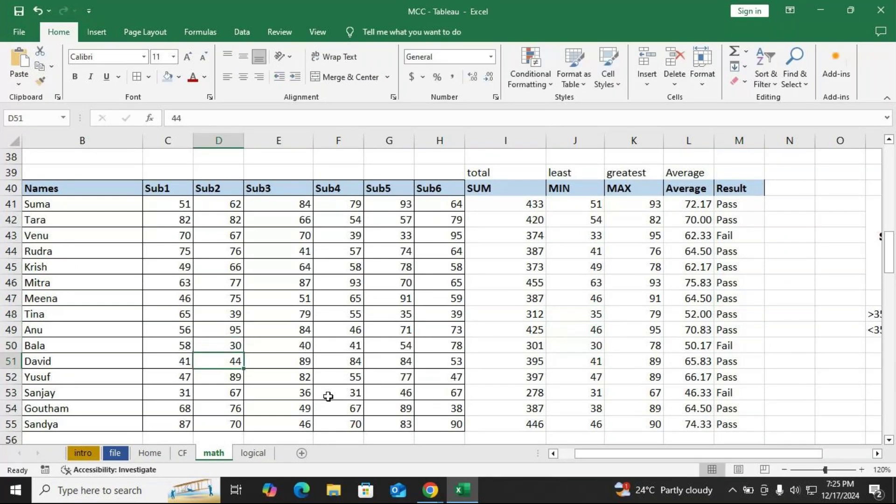
- Change the Sub1 mark in C47 to 20 to test the Result formula
left_click(576, 298)
left_click(183, 299)
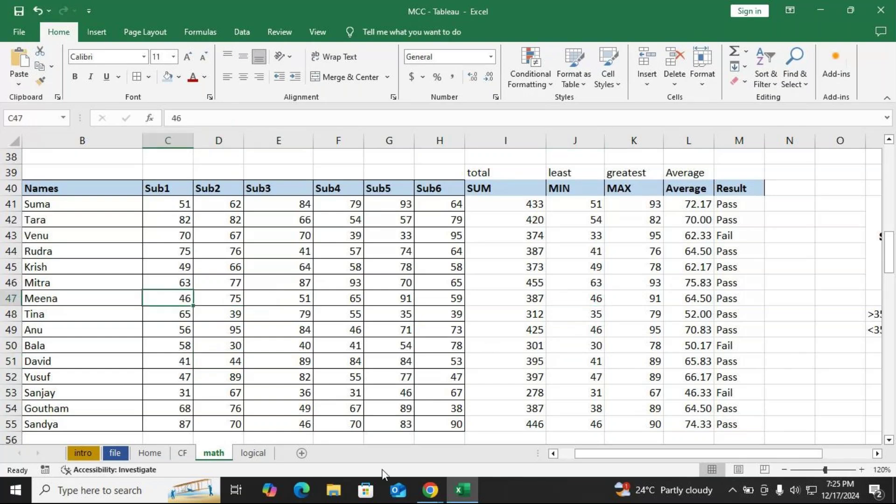
type("20")
key("Return")
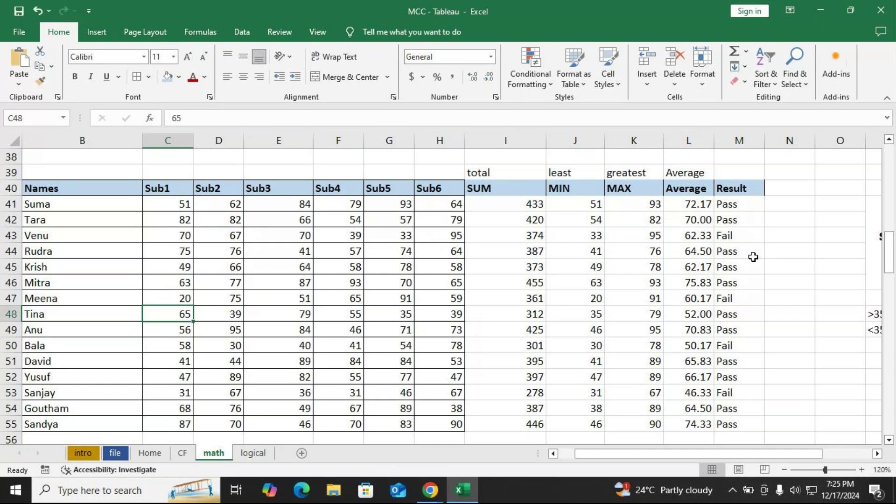
- Highlight the Result cells M41:M55 containing the text "Fail" with Light Red Fill with Dark Red Text
left_click(735, 234)
left_click_drag(736, 202, 732, 423)
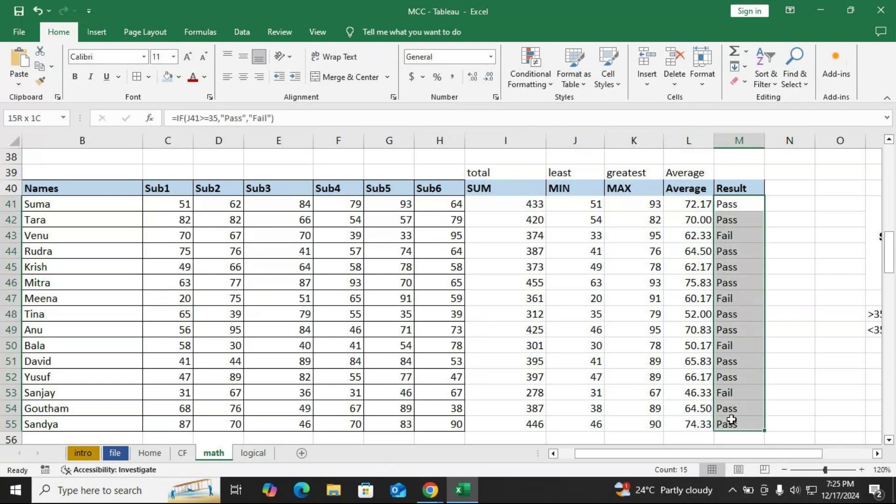
left_click(513, 81)
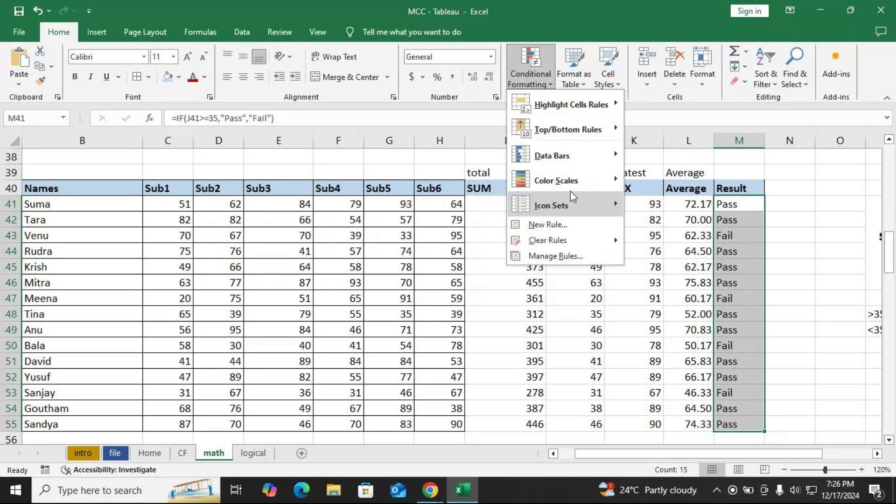
mouse_move(578, 105)
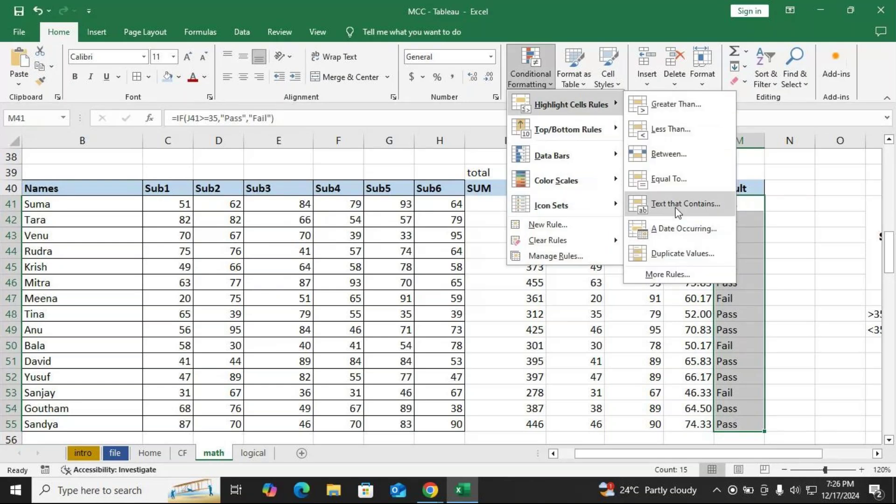
left_click(678, 204)
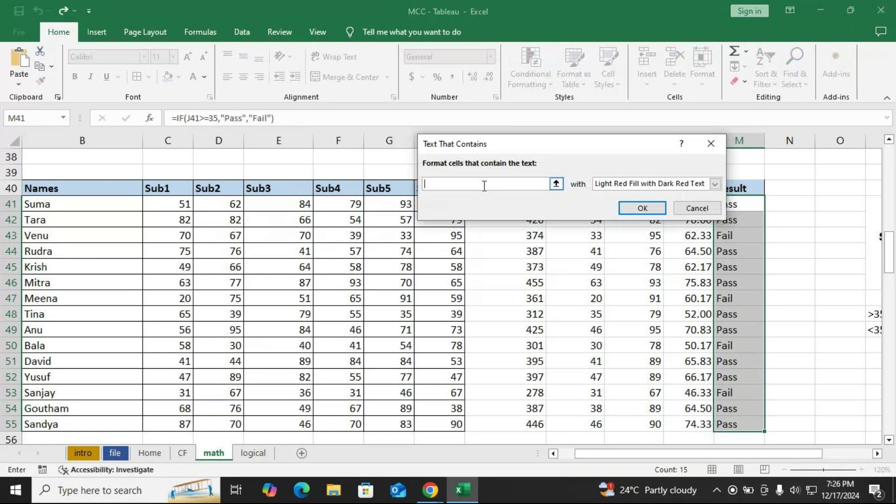
type("Fail")
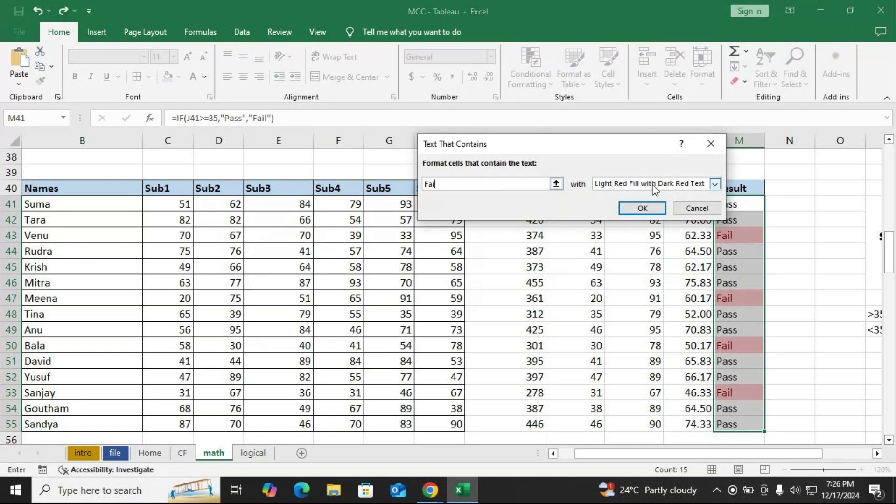
left_click(655, 184)
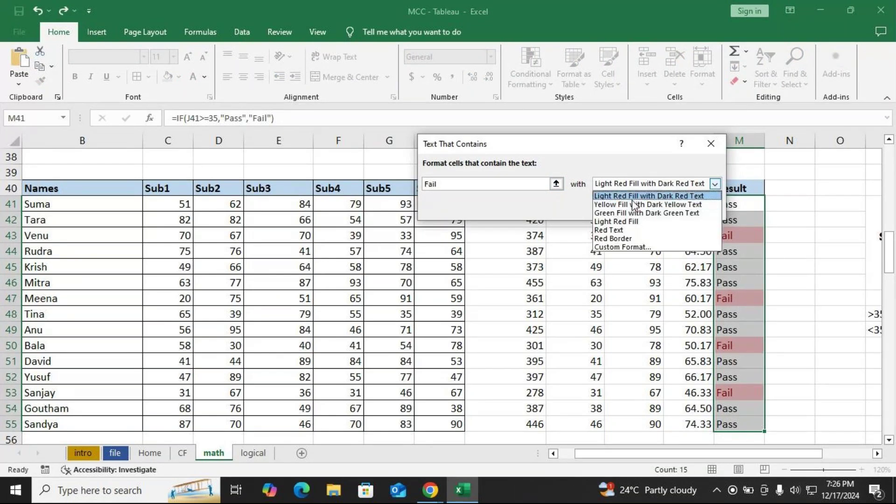
left_click(646, 193)
left_click(642, 208)
left_click_drag(793, 267, 798, 361)
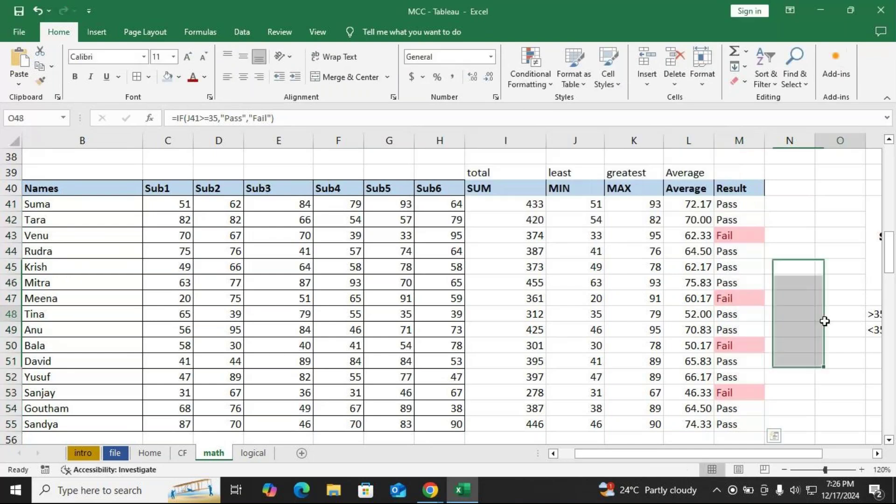
left_click(825, 321)
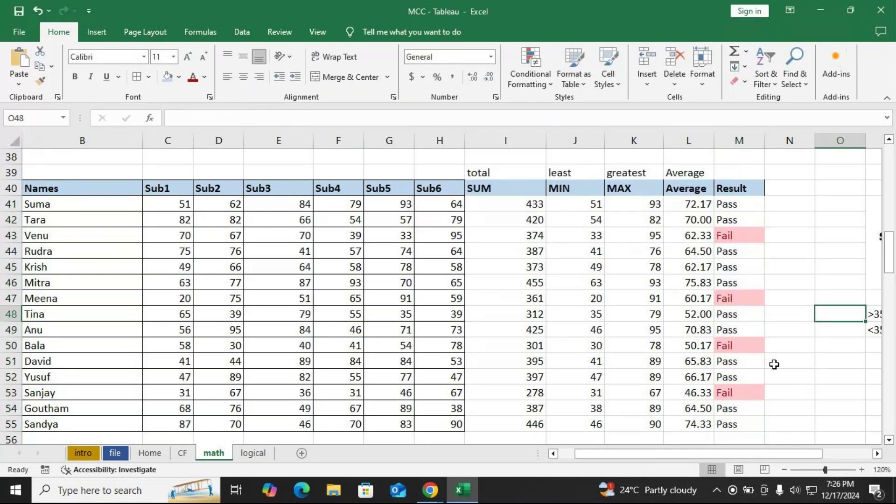
- Open the IF formula in M41 to review its logical test and its Pass and Fail values
left_click(758, 207)
double_click(733, 205)
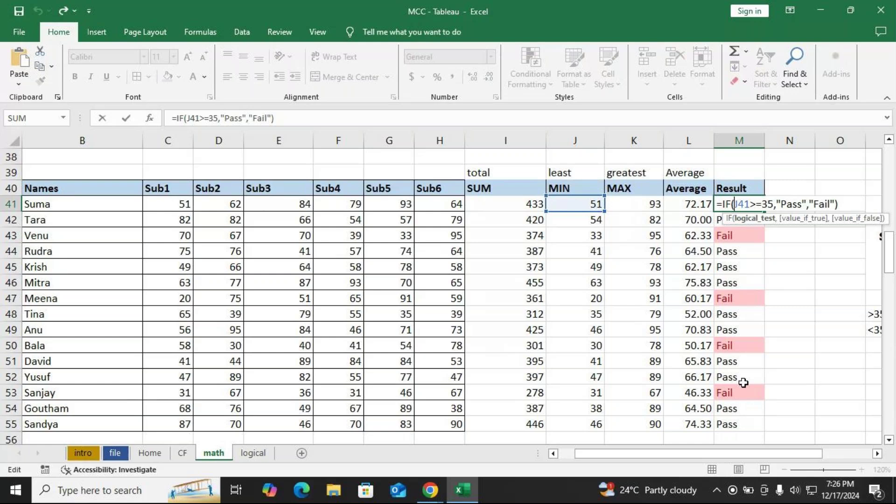
left_click(843, 204)
- Switch to GoTo Meeting to mute the microphone, and return to Excel
key("alt+Tab")
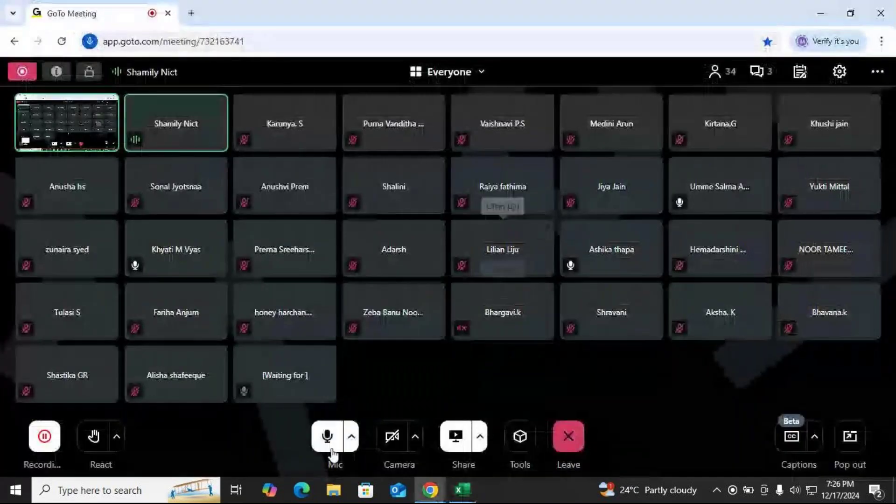
left_click(333, 439)
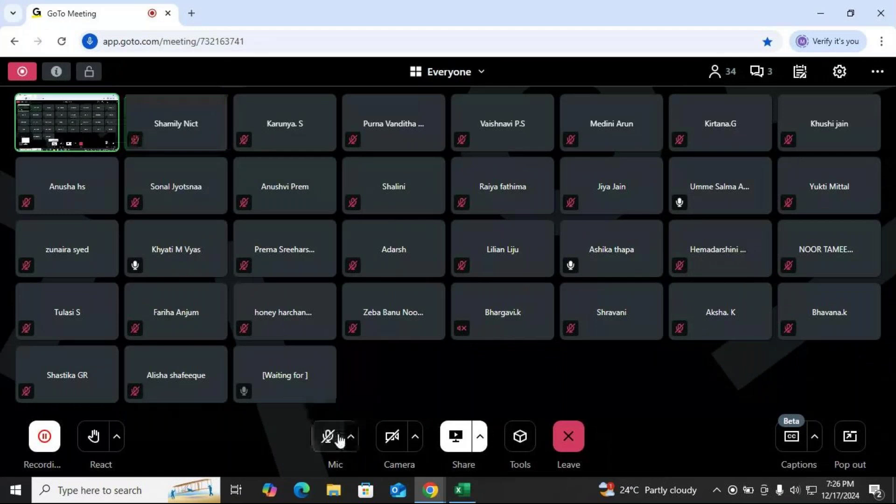
key("alt+Tab")
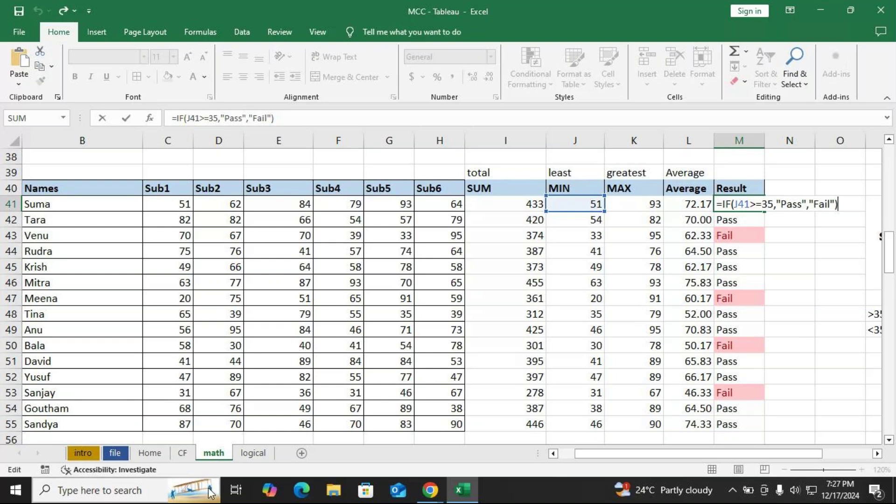
- Switch to GoTo Meeting, turn the microphone on, and check the latest messages in the meeting chat
left_click(429, 490)
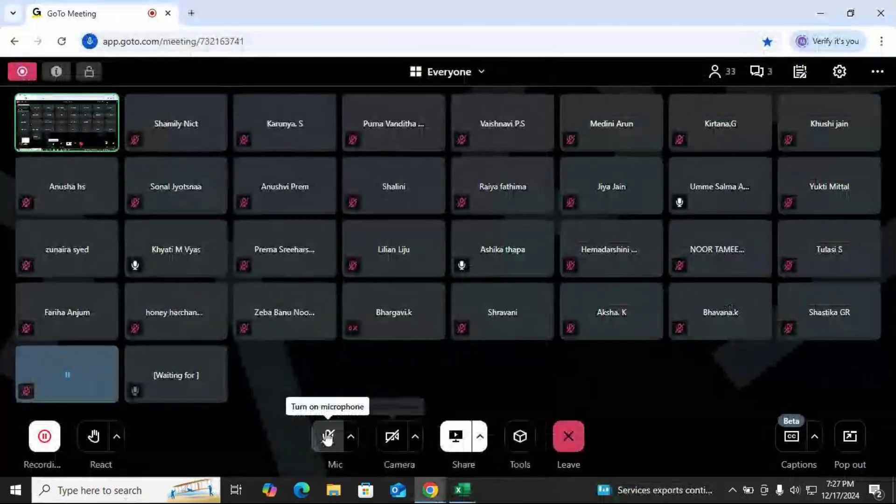
left_click(327, 435)
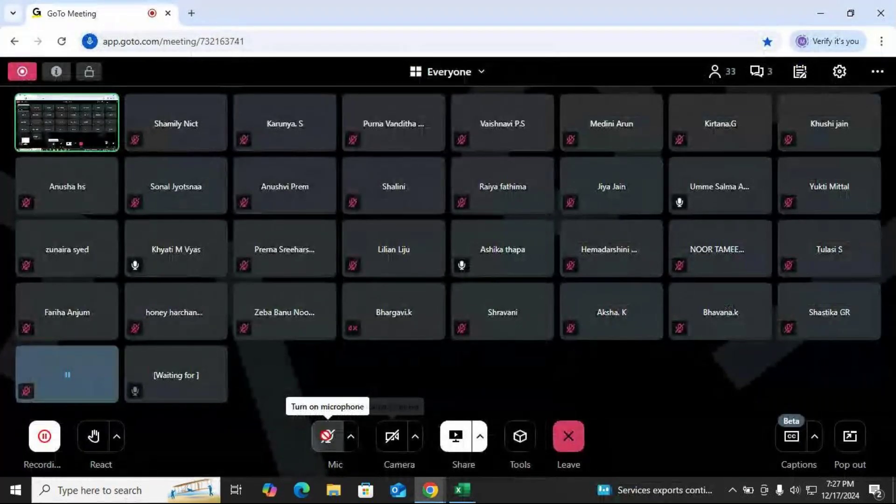
left_click(758, 74)
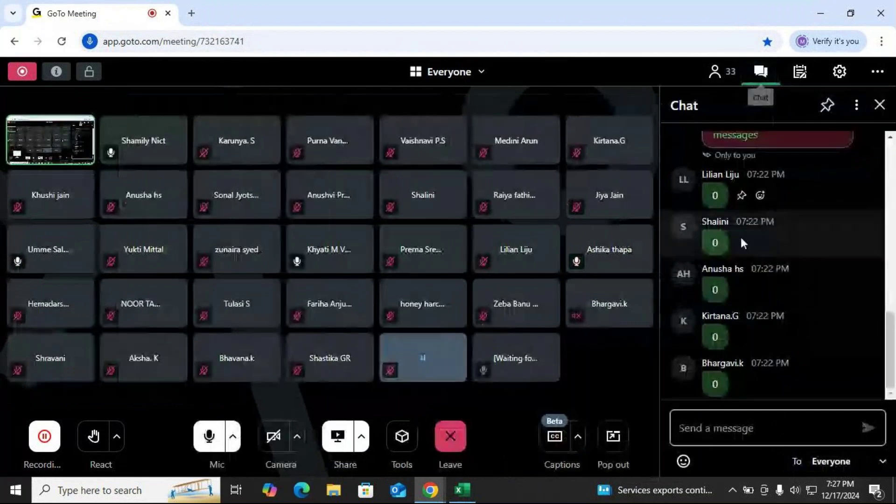
left_click(879, 99)
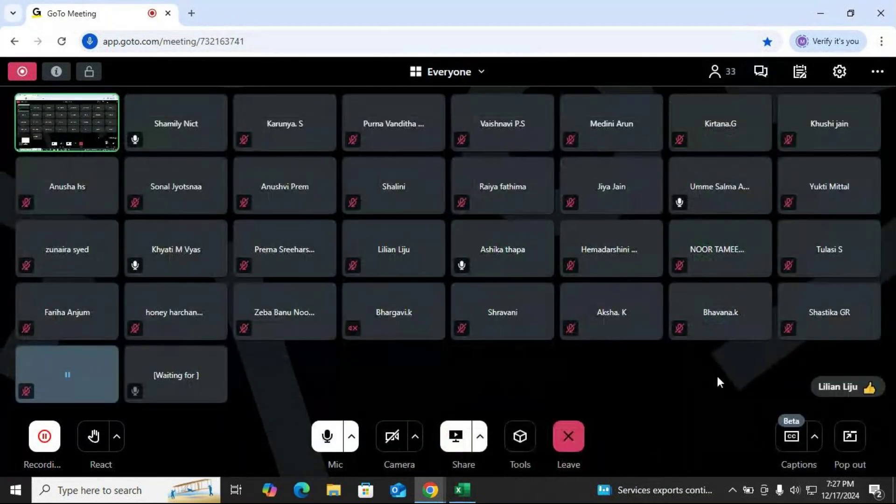
- Return to Excel and finish editing the IF formula in M41, keeping it as it is
key("alt+Tab")
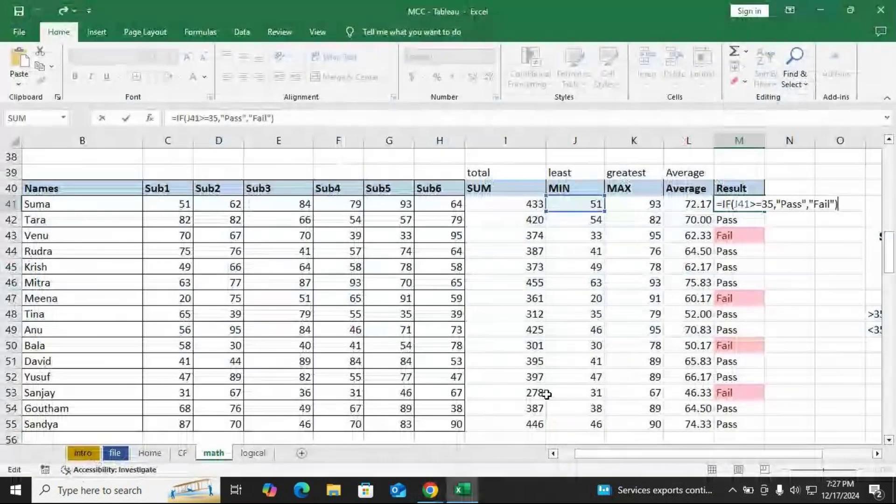
key("ctrl+Return")
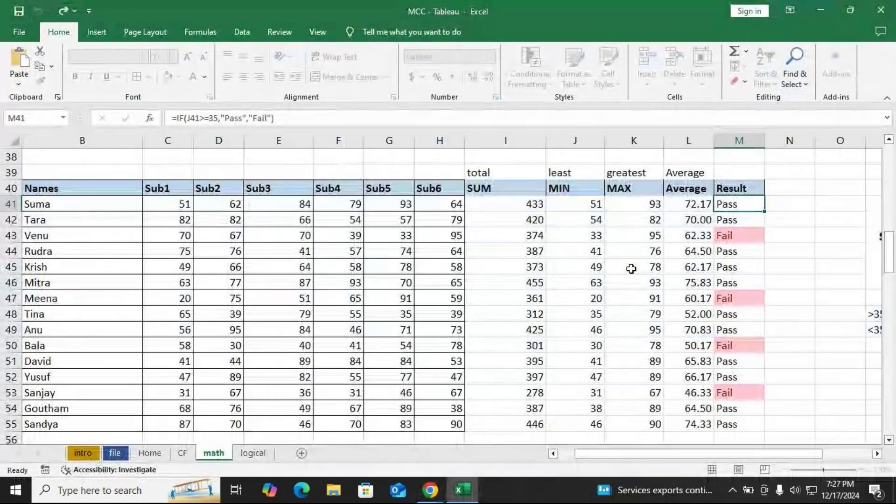
key("Down")
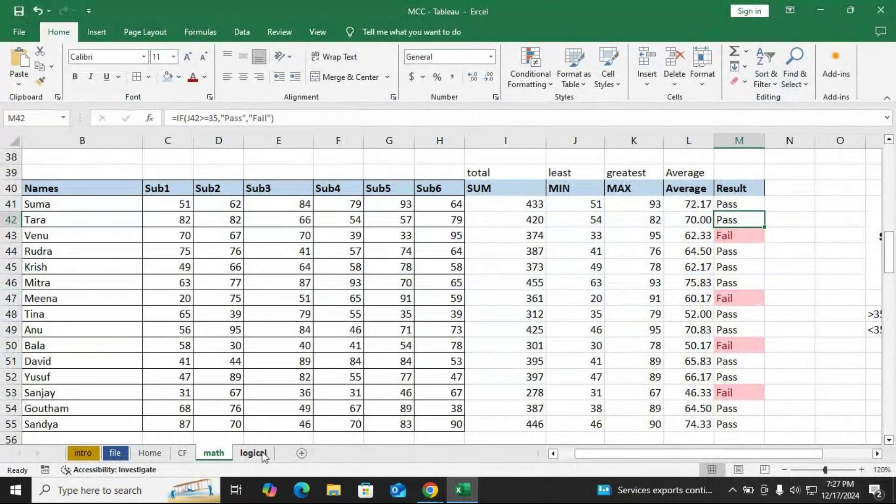
- Look over the stock table on the logical sheet and select the empty range B25:G33 below it
left_click(253, 452)
scroll(380, 326, "down", 5)
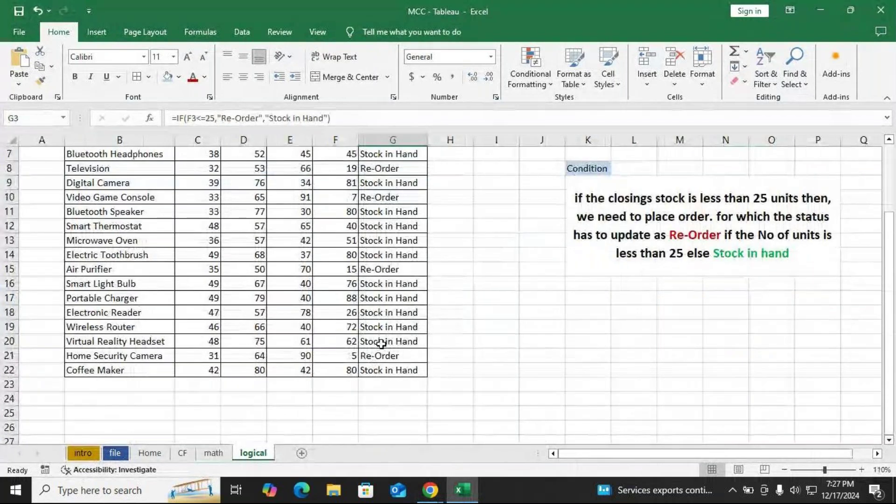
left_click(121, 297)
left_click_drag(121, 296, 346, 404)
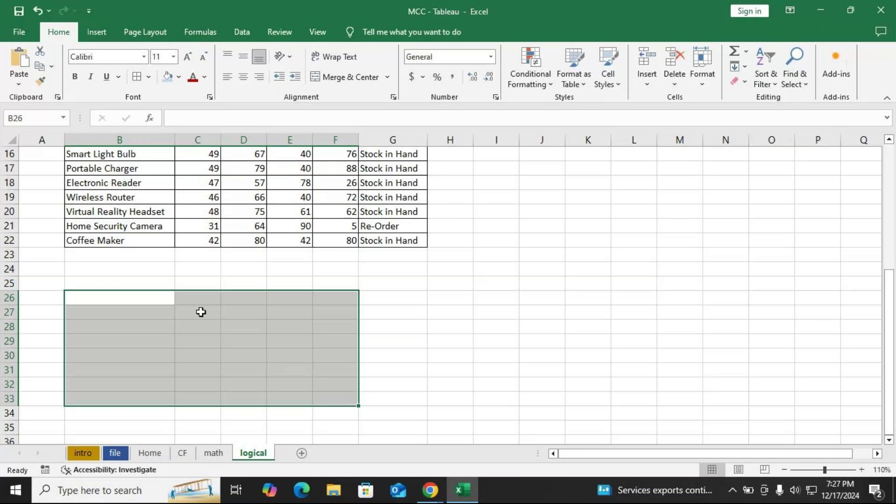
left_click_drag(145, 279, 381, 395)
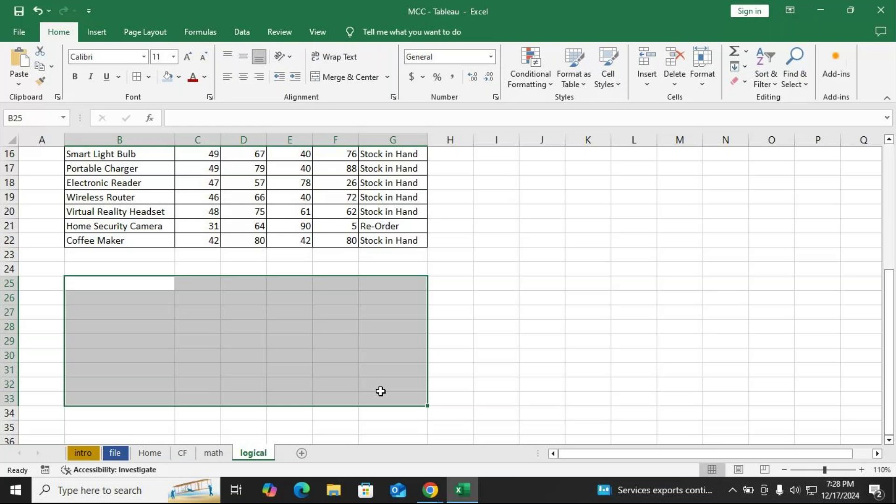
- Switch to GoTo Meeting and mute the microphone at the end of the session
key("alt+Tab")
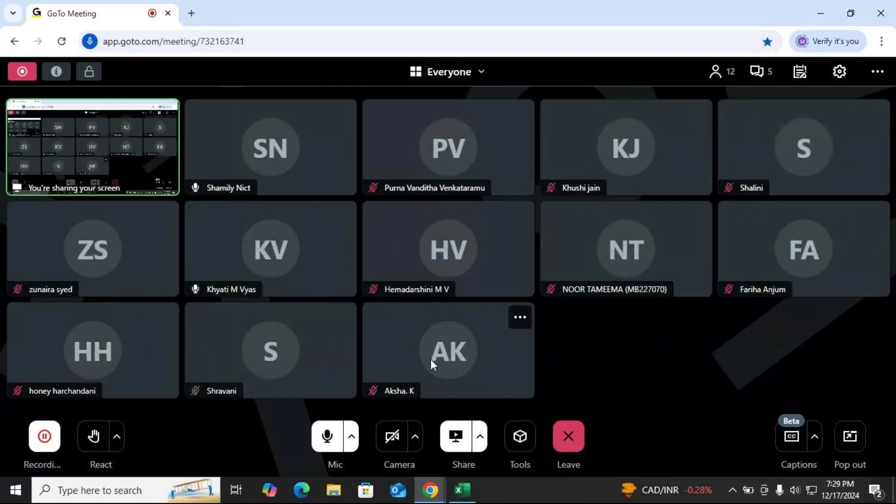
left_click(326, 439)
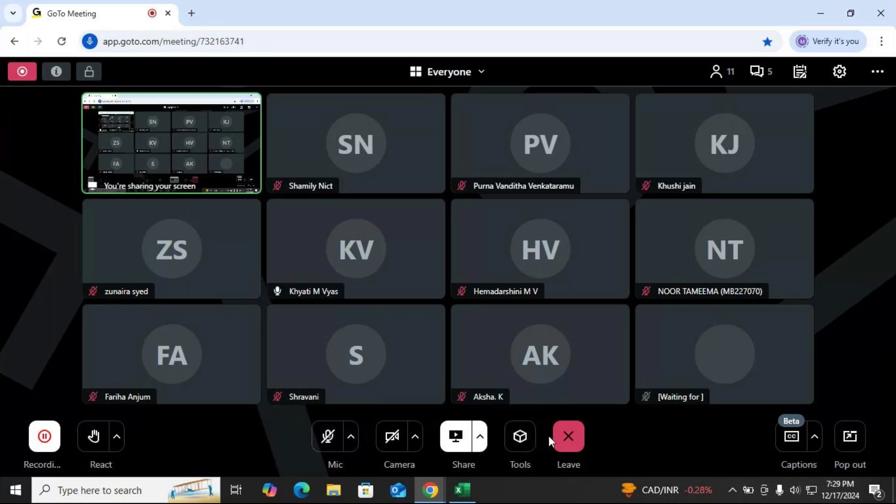
mouse_move(640, 481)
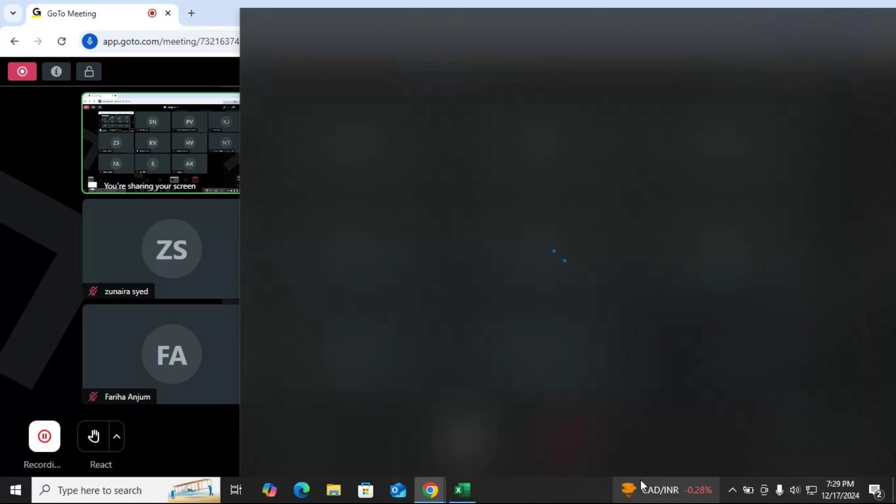